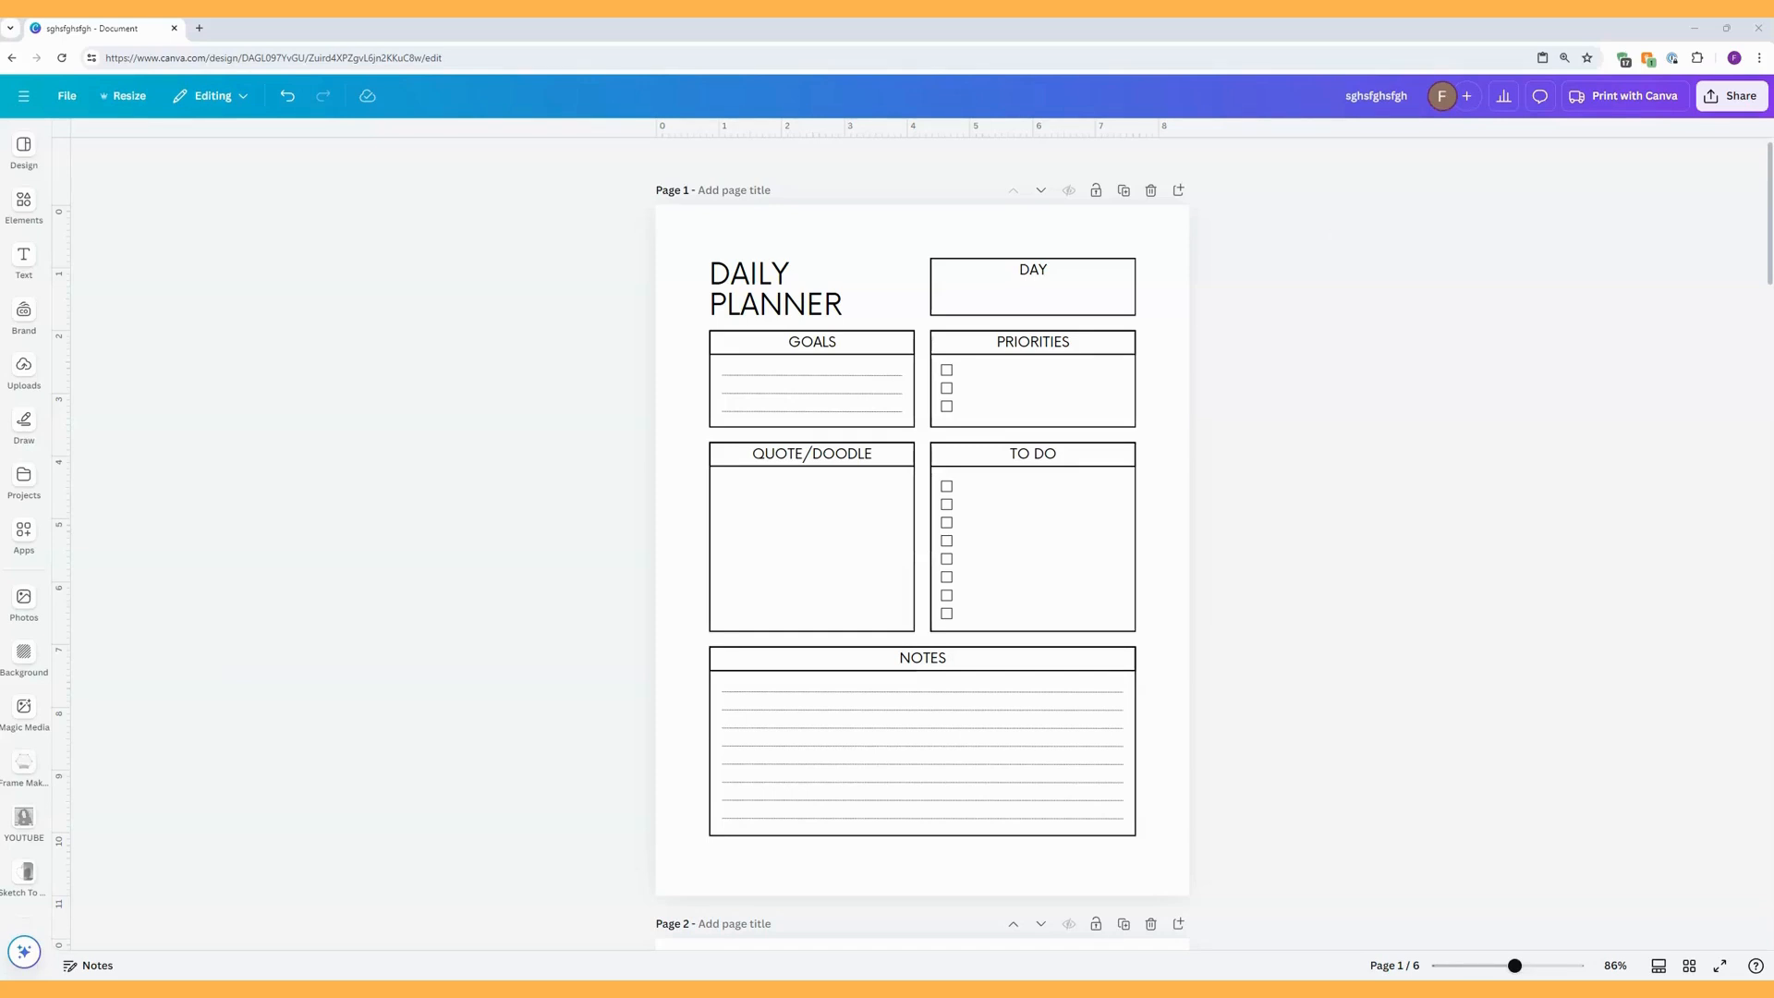
# Set the design's download options to the PDF Standard file type with Flatten PDF enabled.
pyautogui.click(1733, 98)
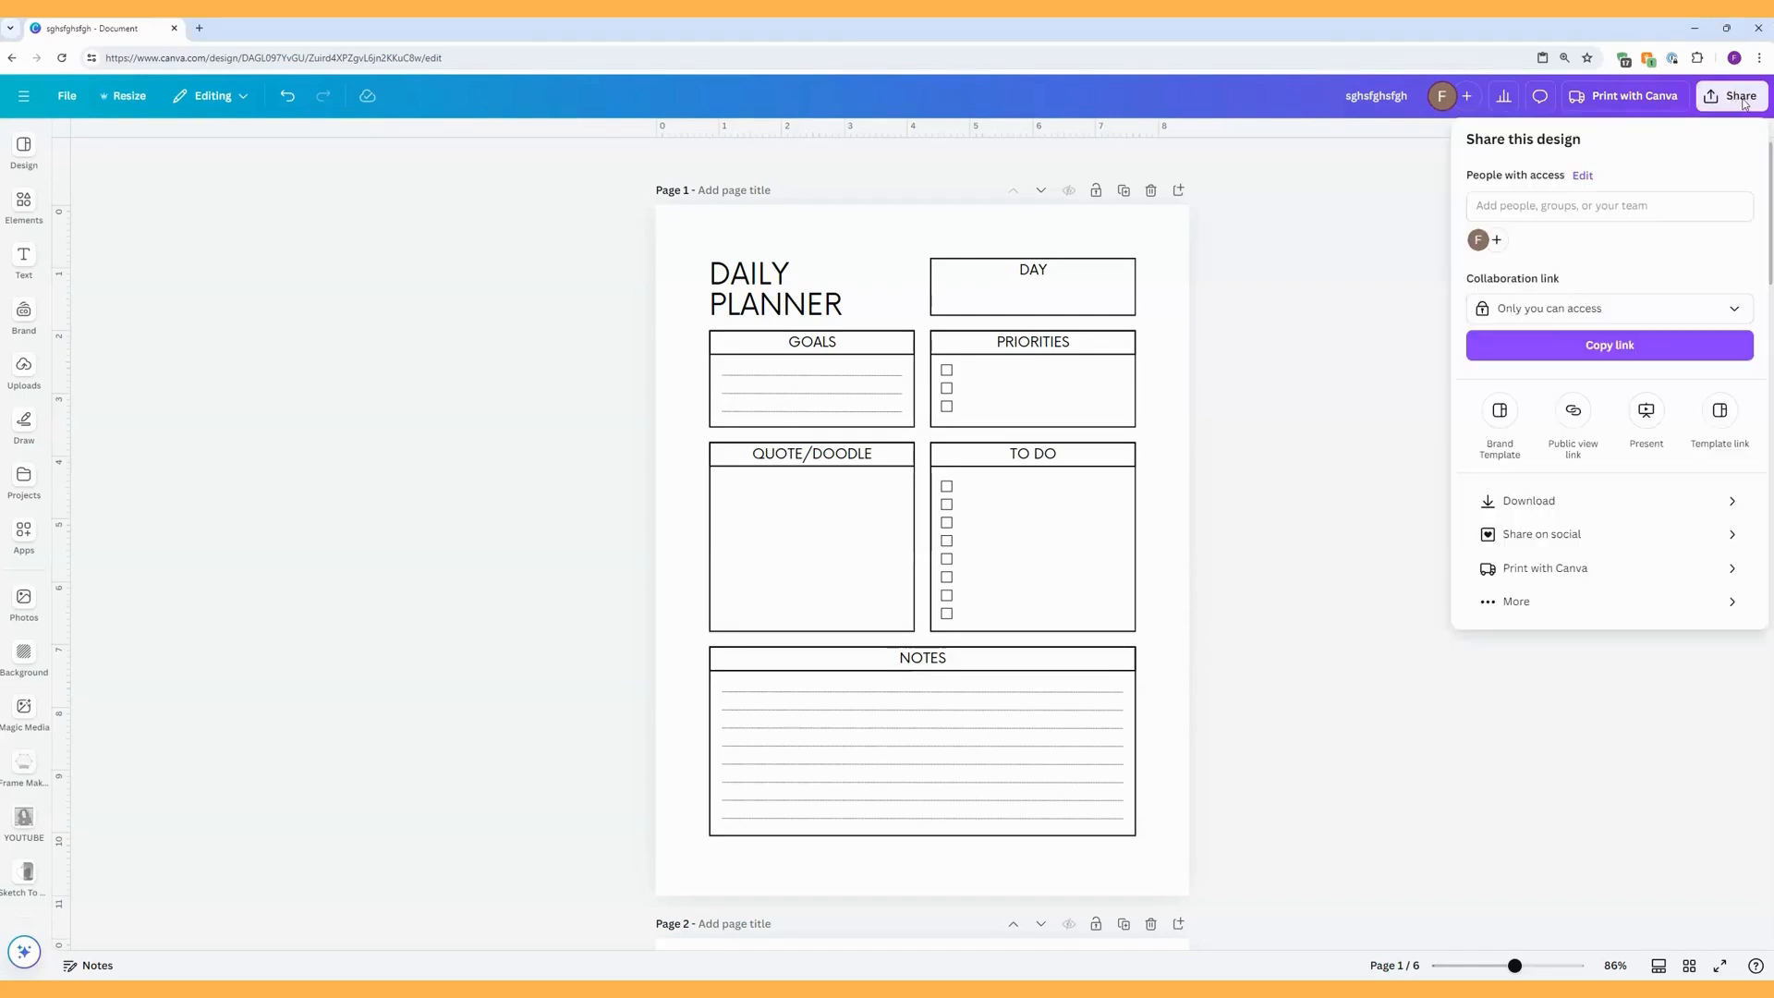
pyautogui.click(1520, 501)
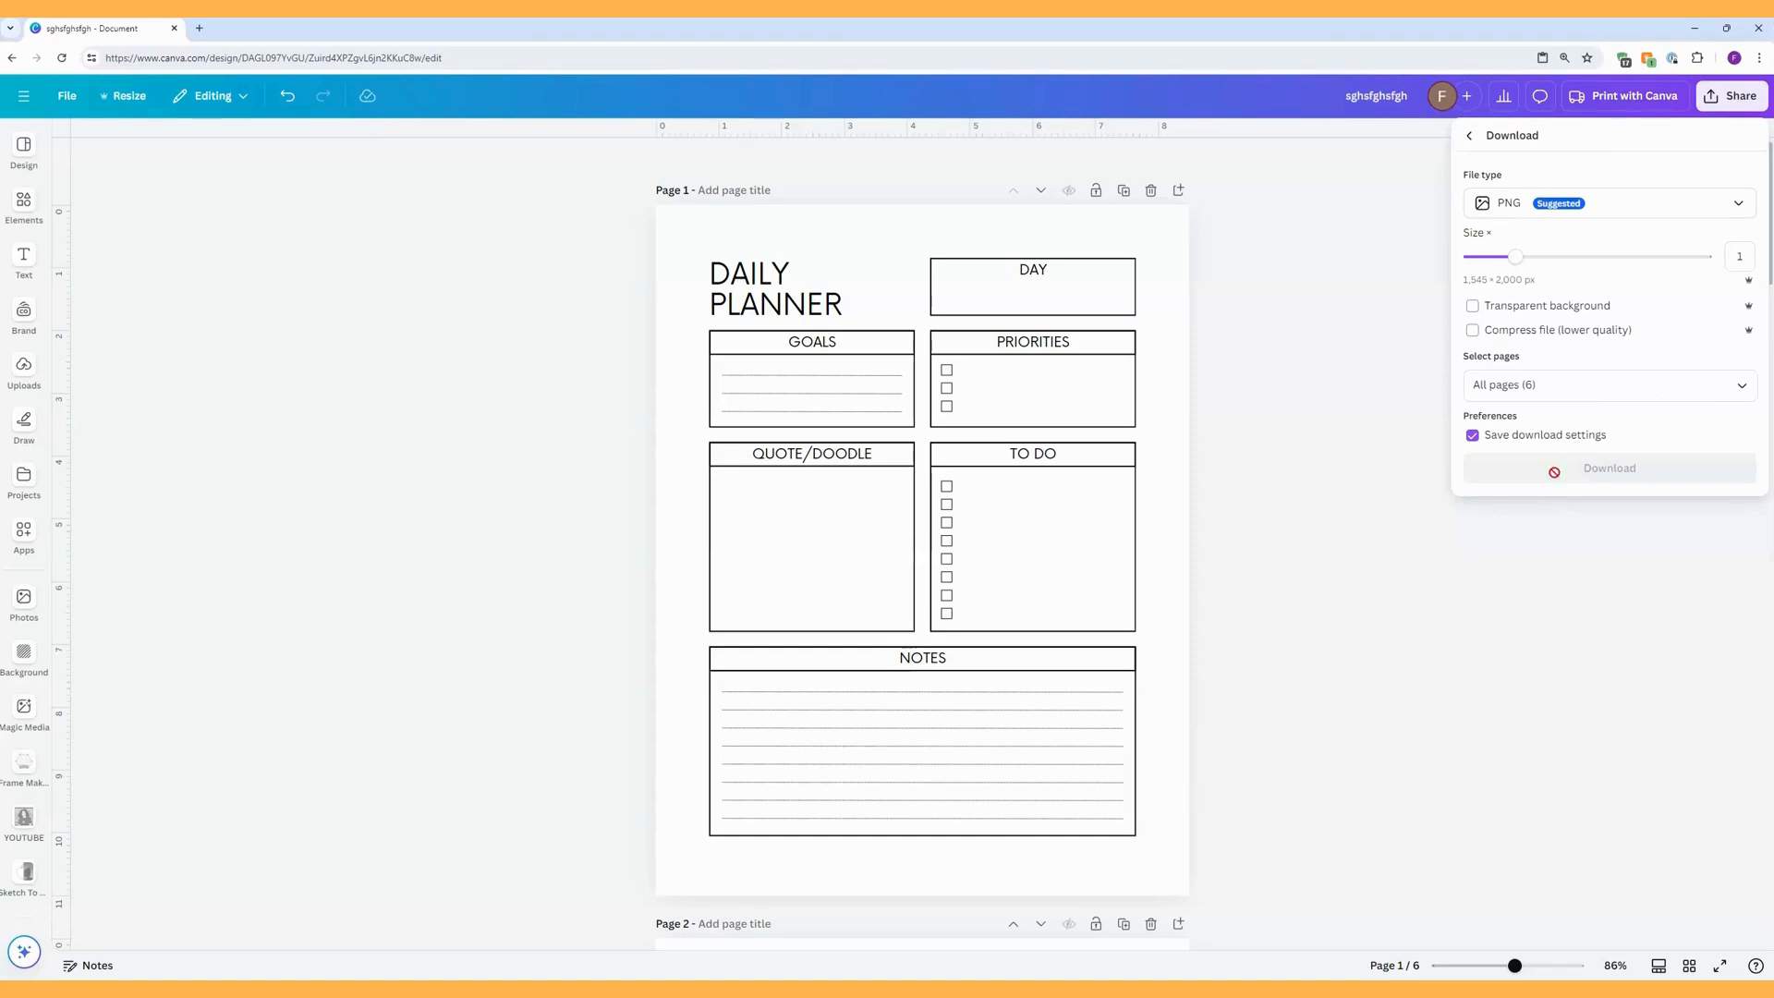
pyautogui.click(1737, 205)
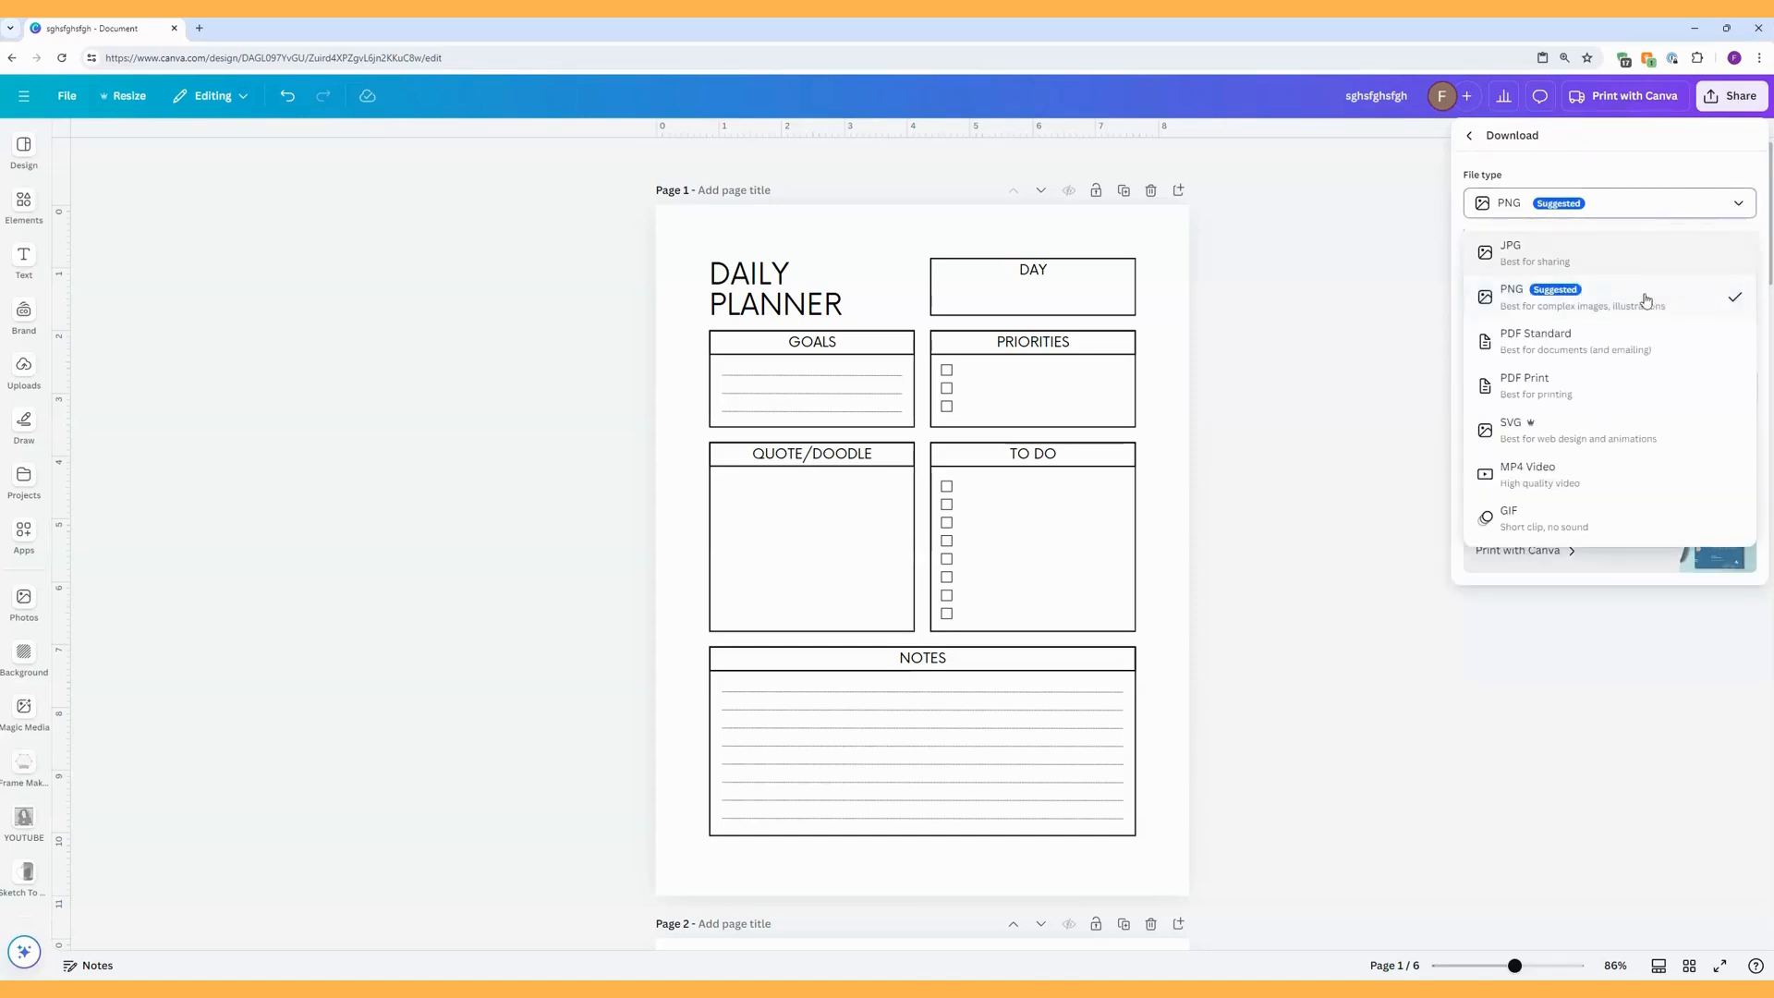
pyautogui.click(1602, 351)
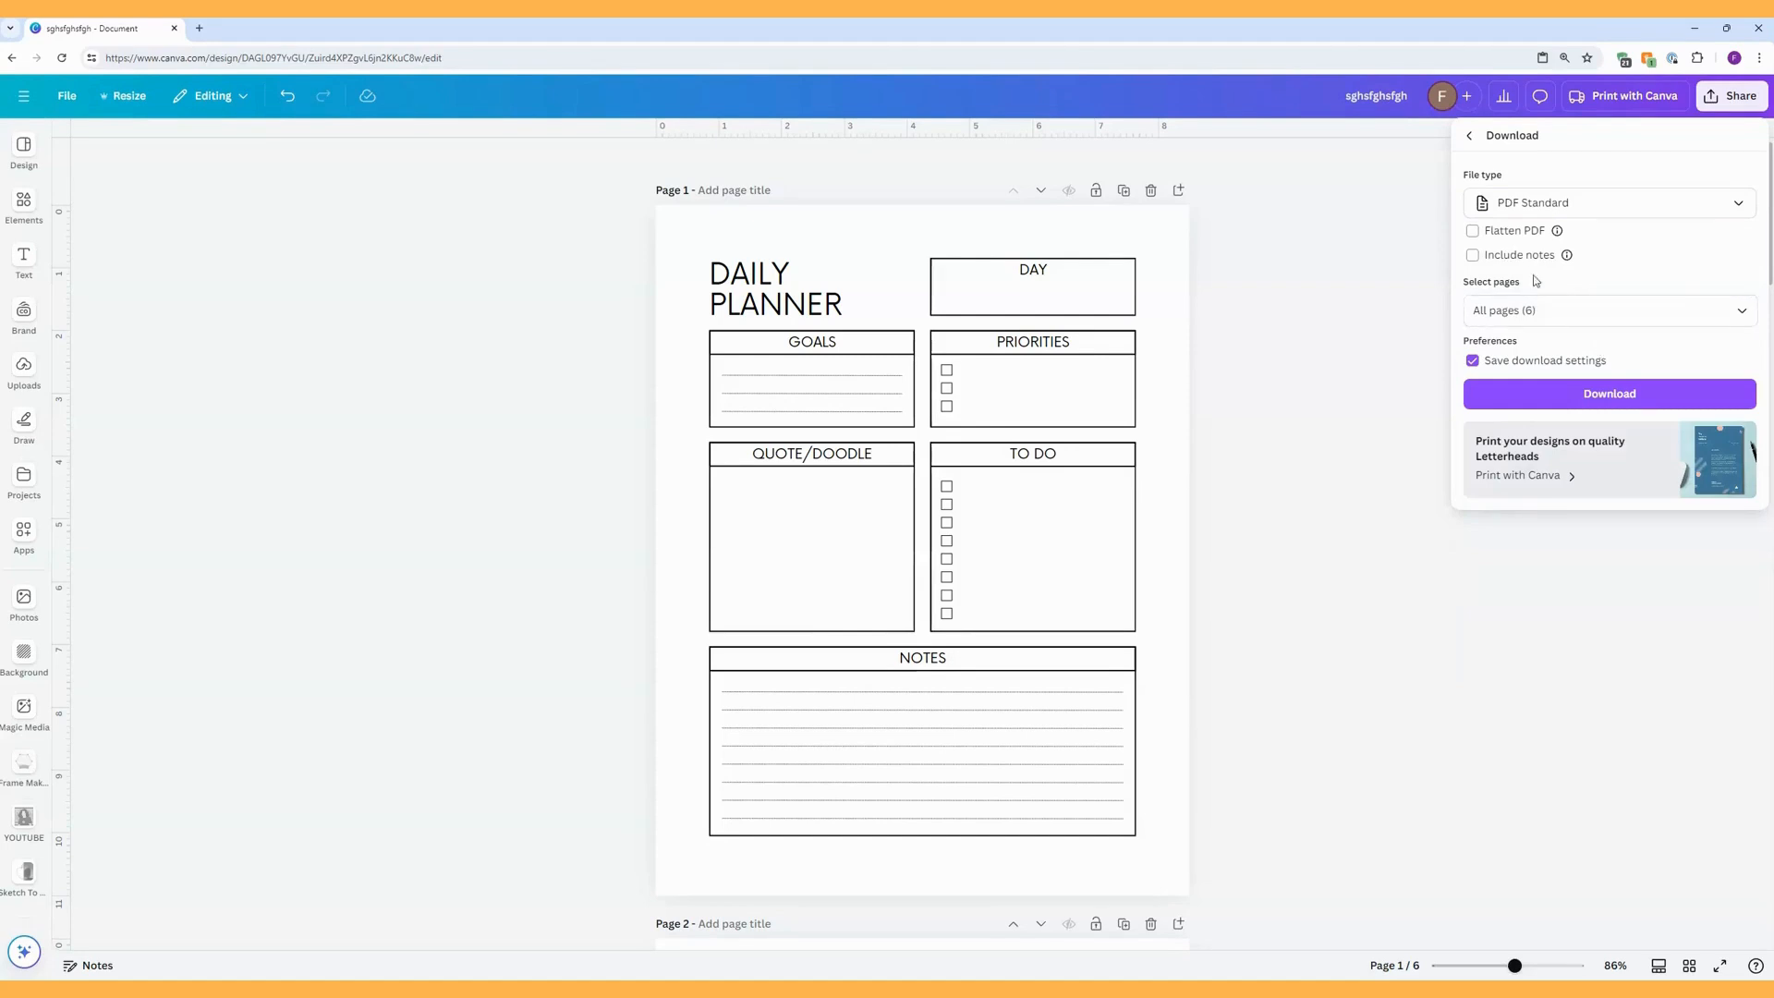
pyautogui.click(1472, 232)
pyautogui.click(1312, 344)
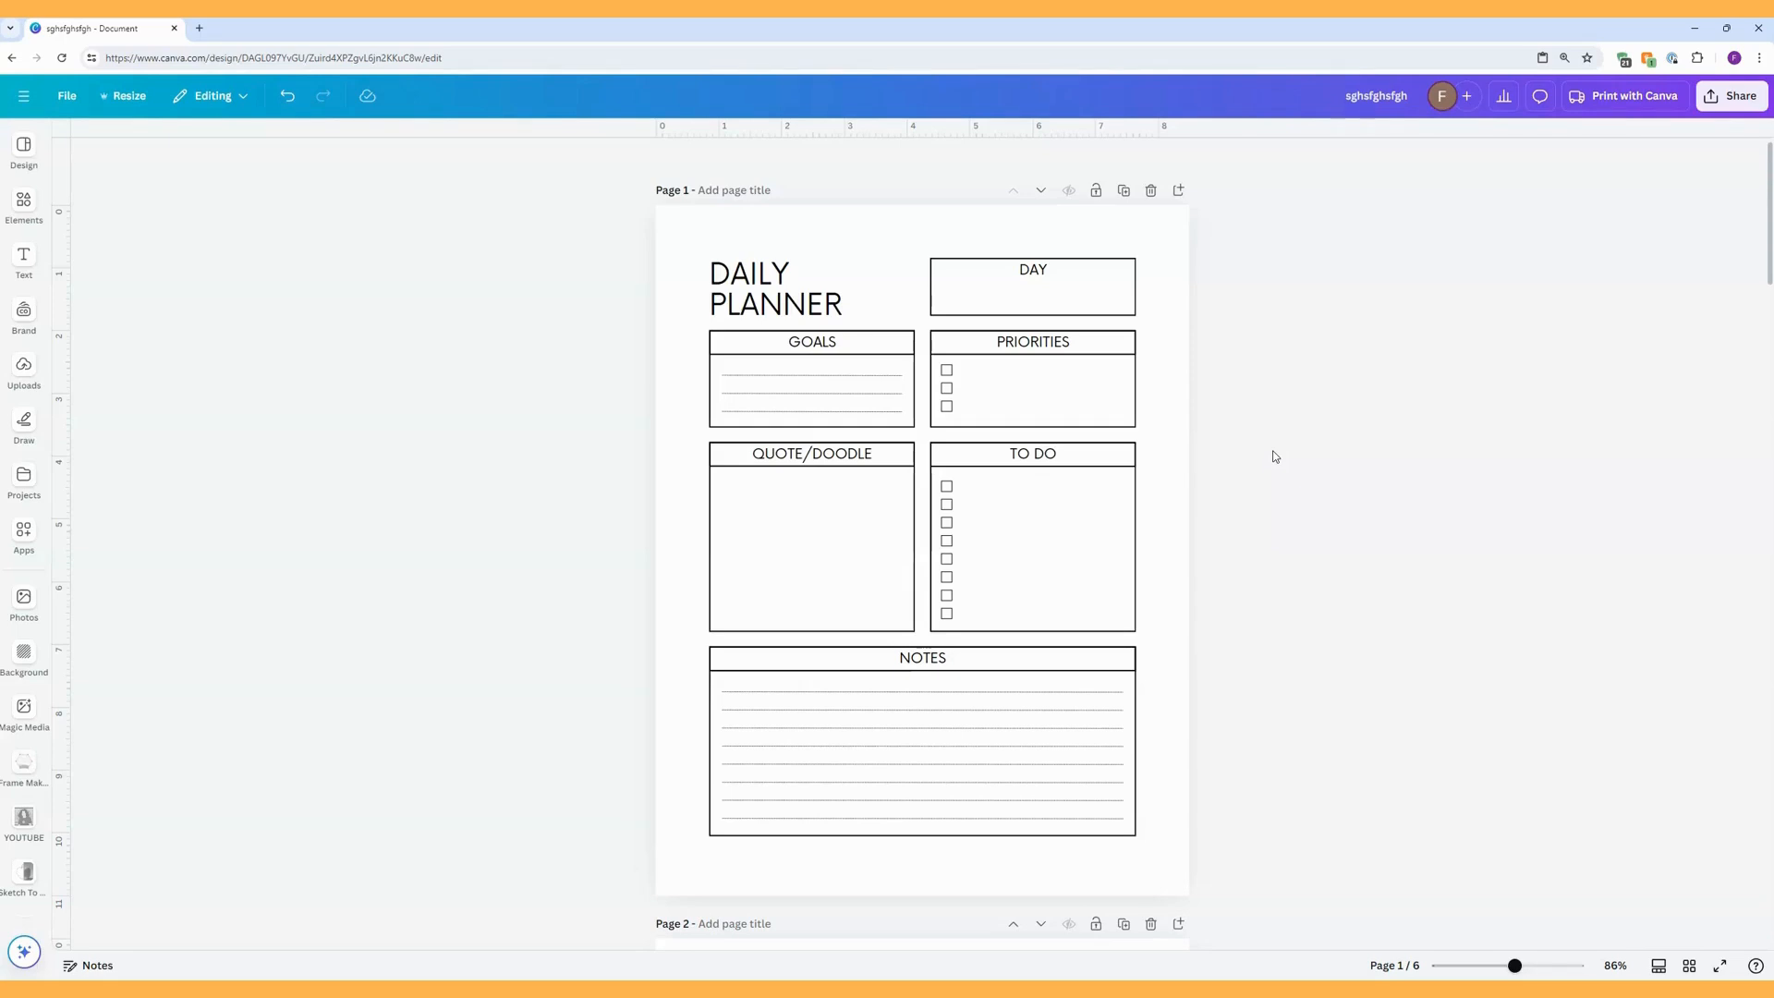
# Make a copy of the whole planner design.
pyautogui.click(769, 294)
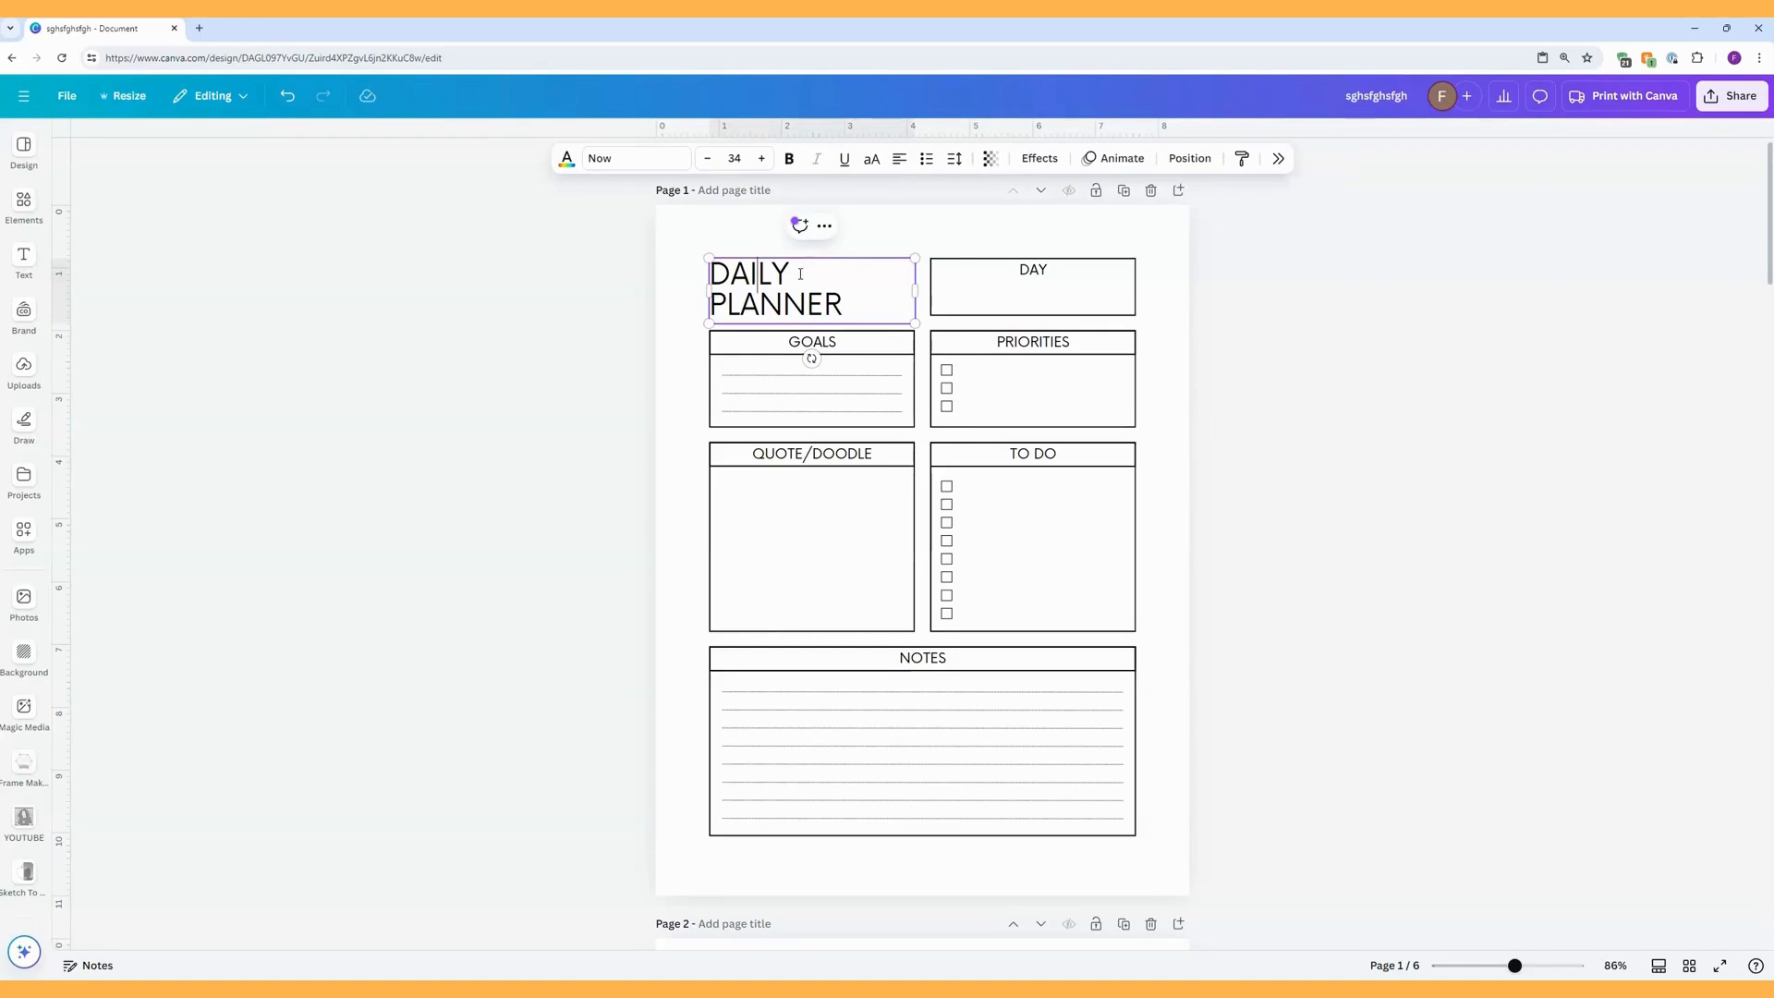
pyautogui.click(692, 282)
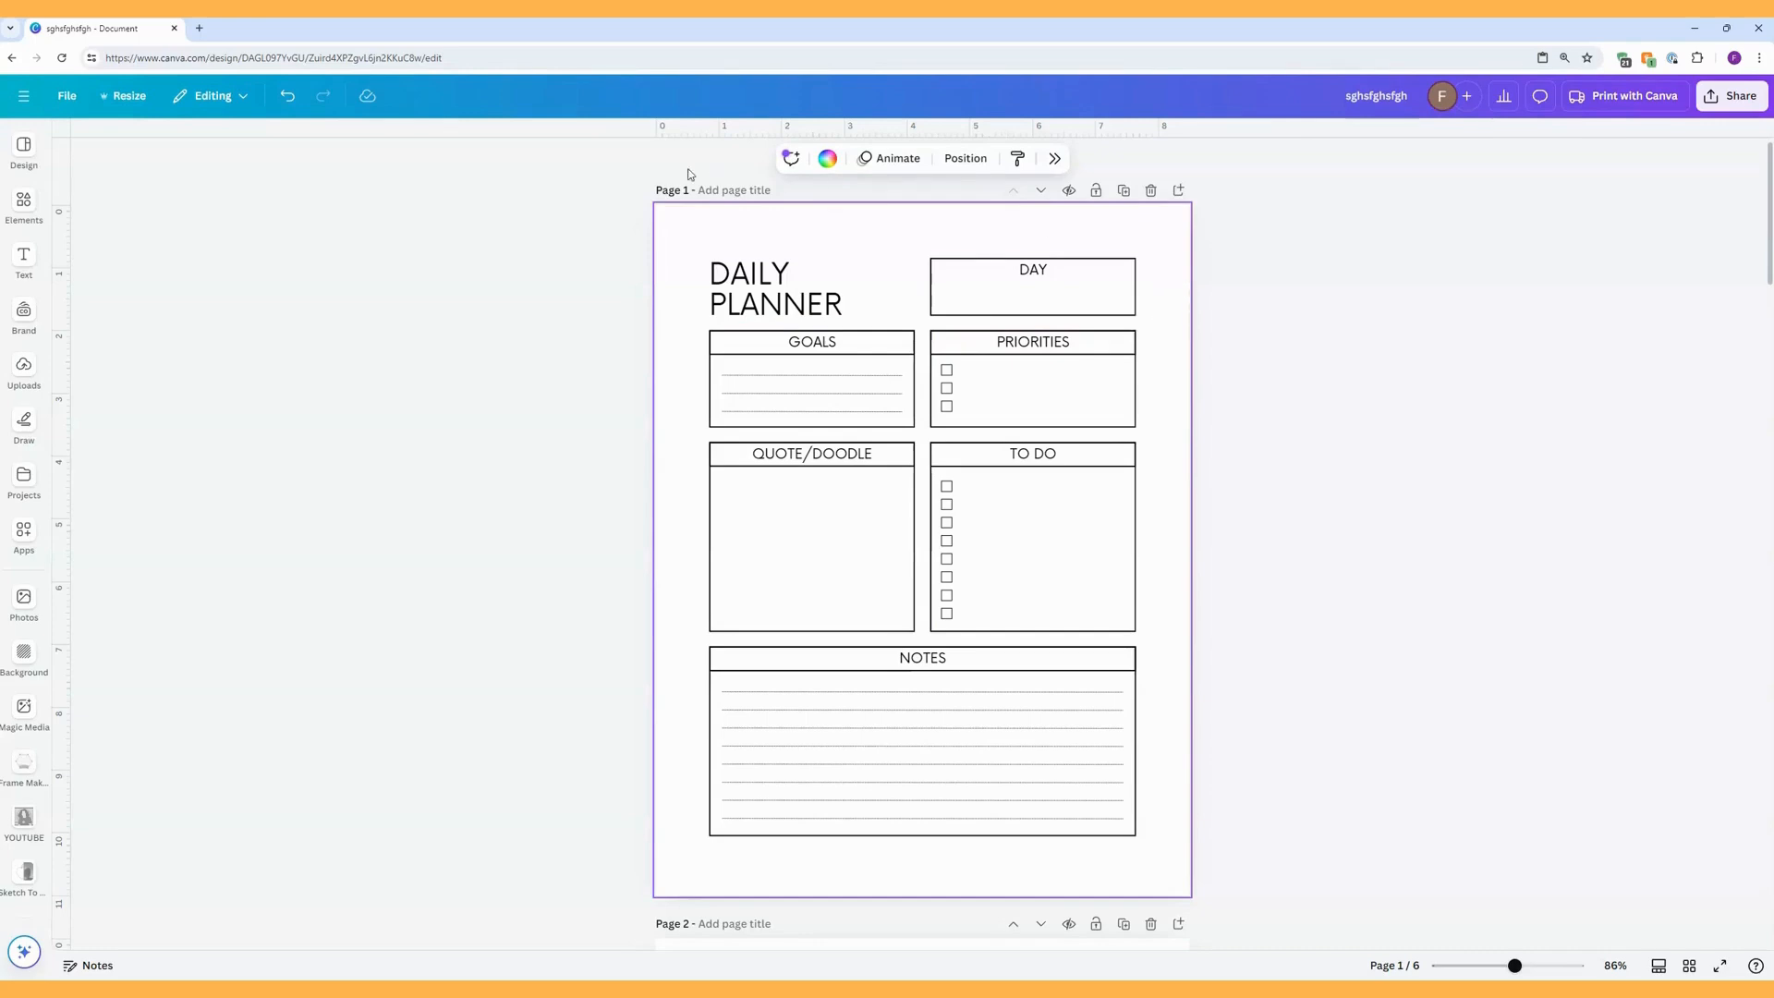
pyautogui.click(67, 98)
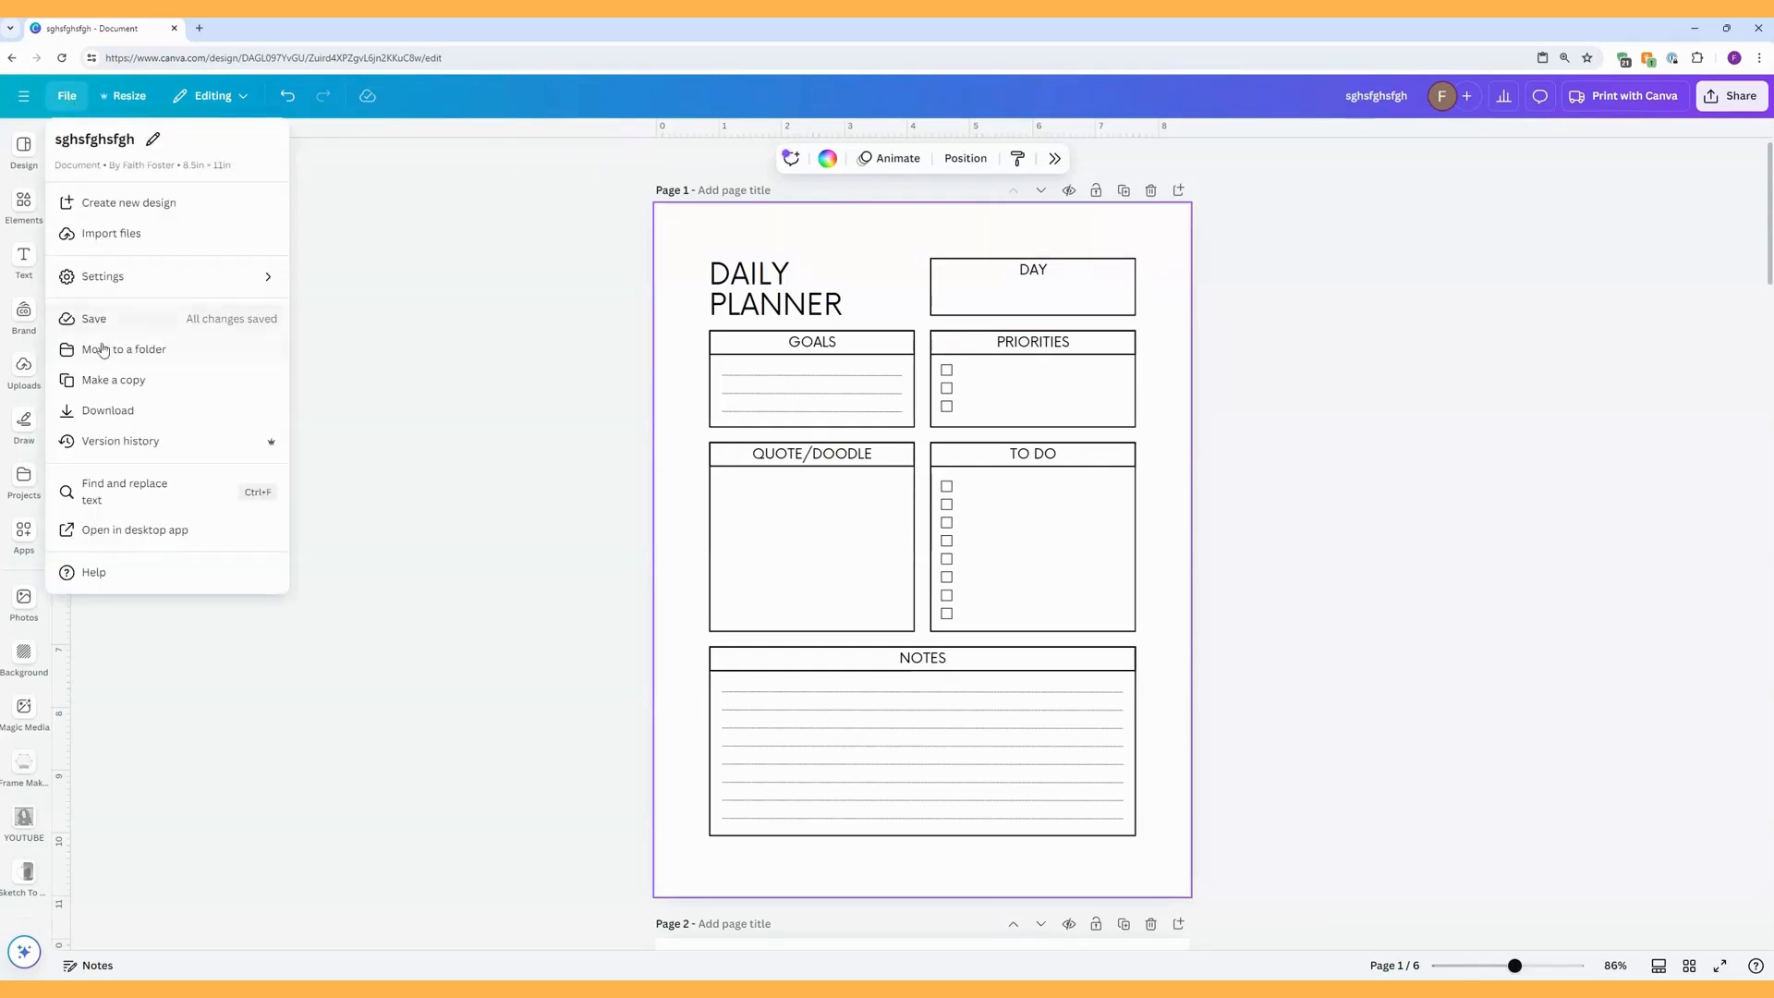
pyautogui.click(102, 383)
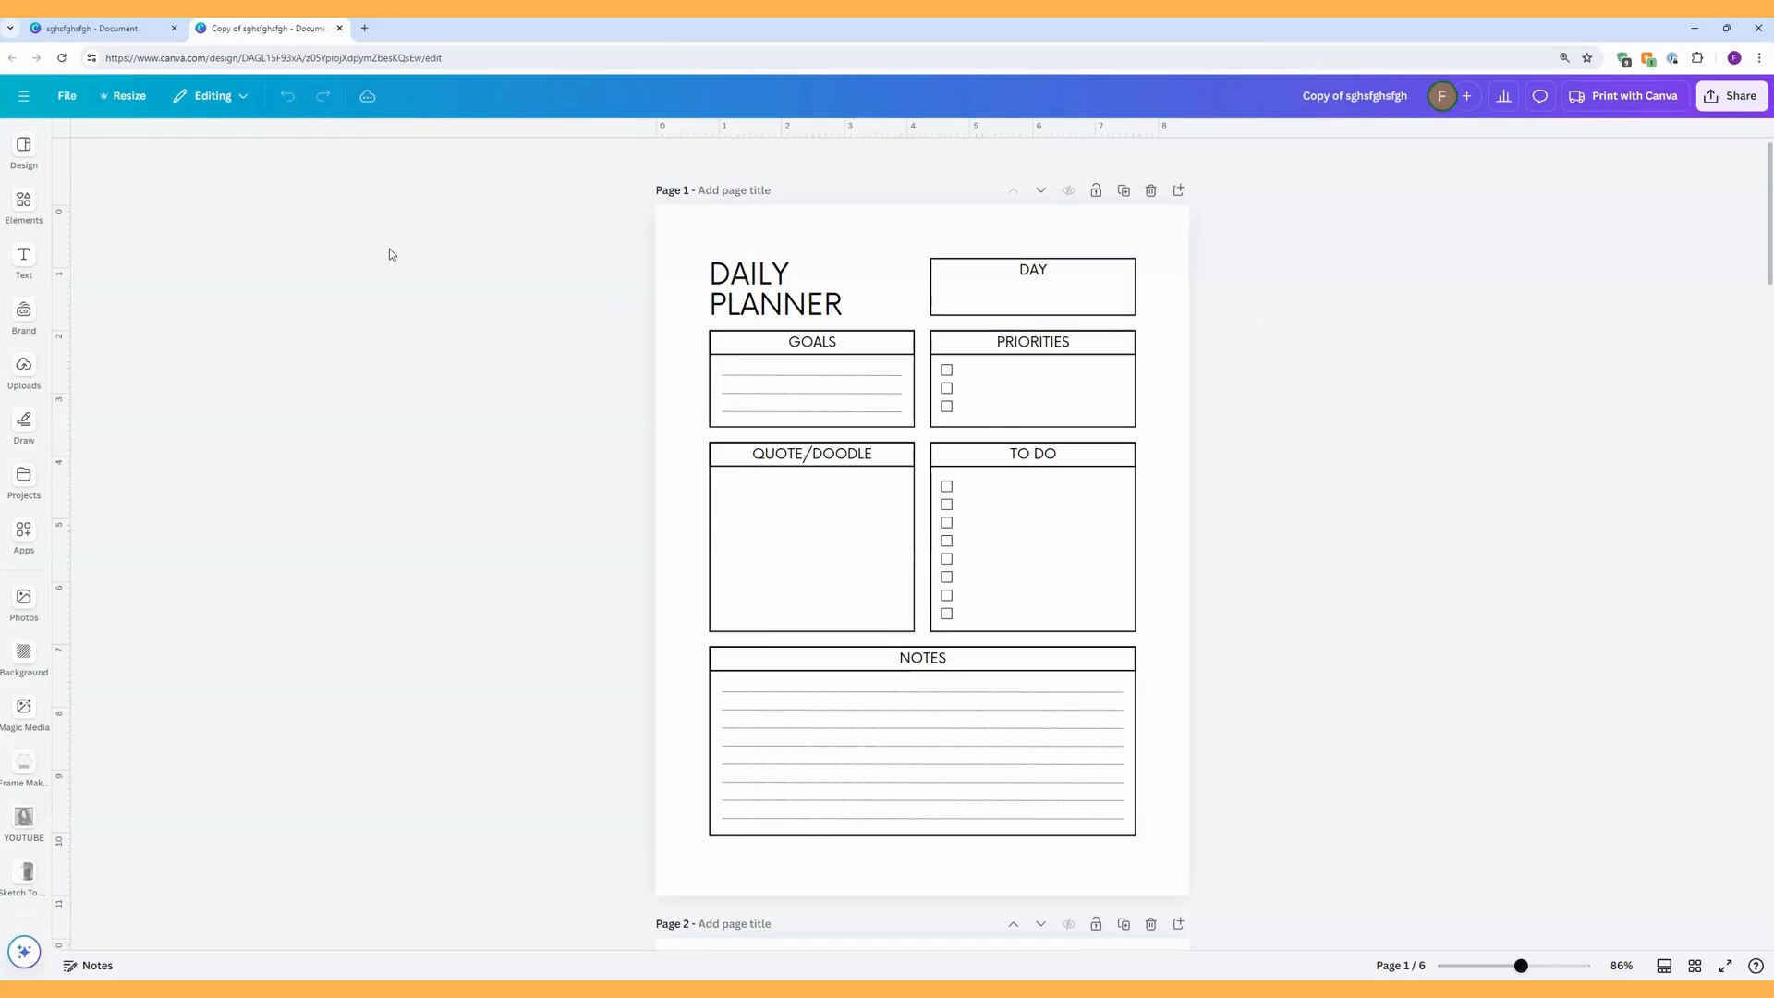
# Create a resized copy of all pages as Document (A4 Portrait) and open the resulting A4 document.
pyautogui.click(121, 97)
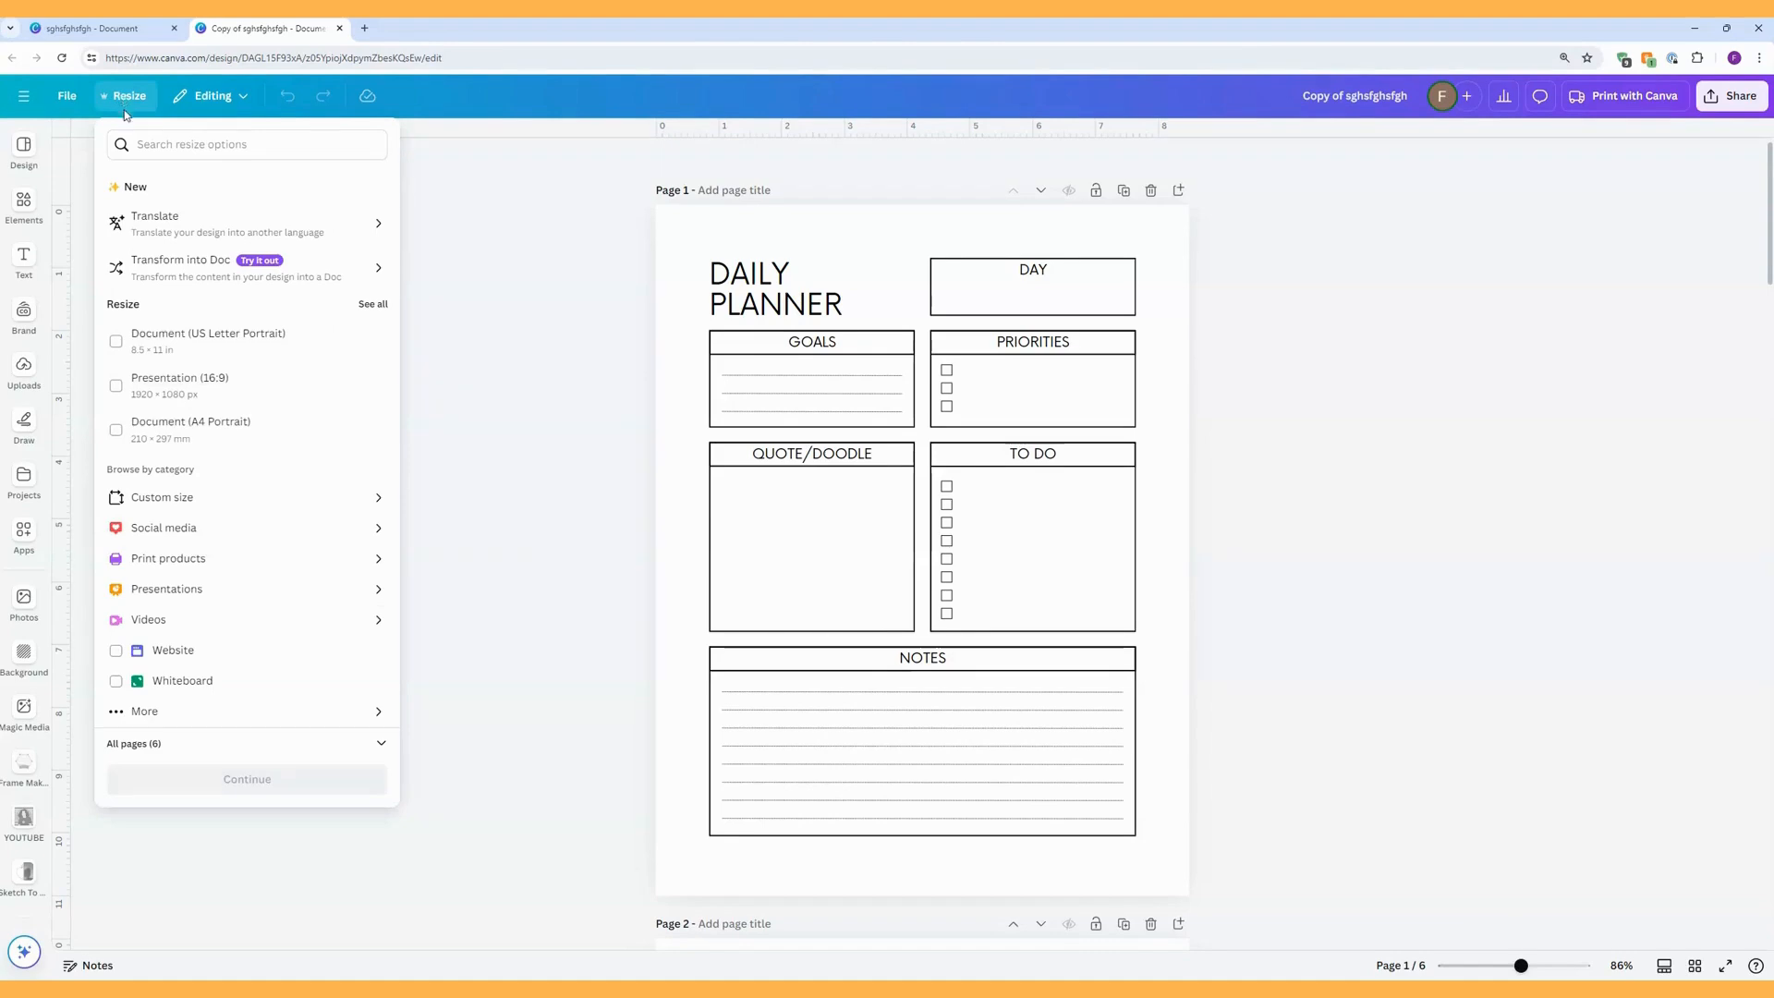
pyautogui.click(116, 432)
pyautogui.click(247, 782)
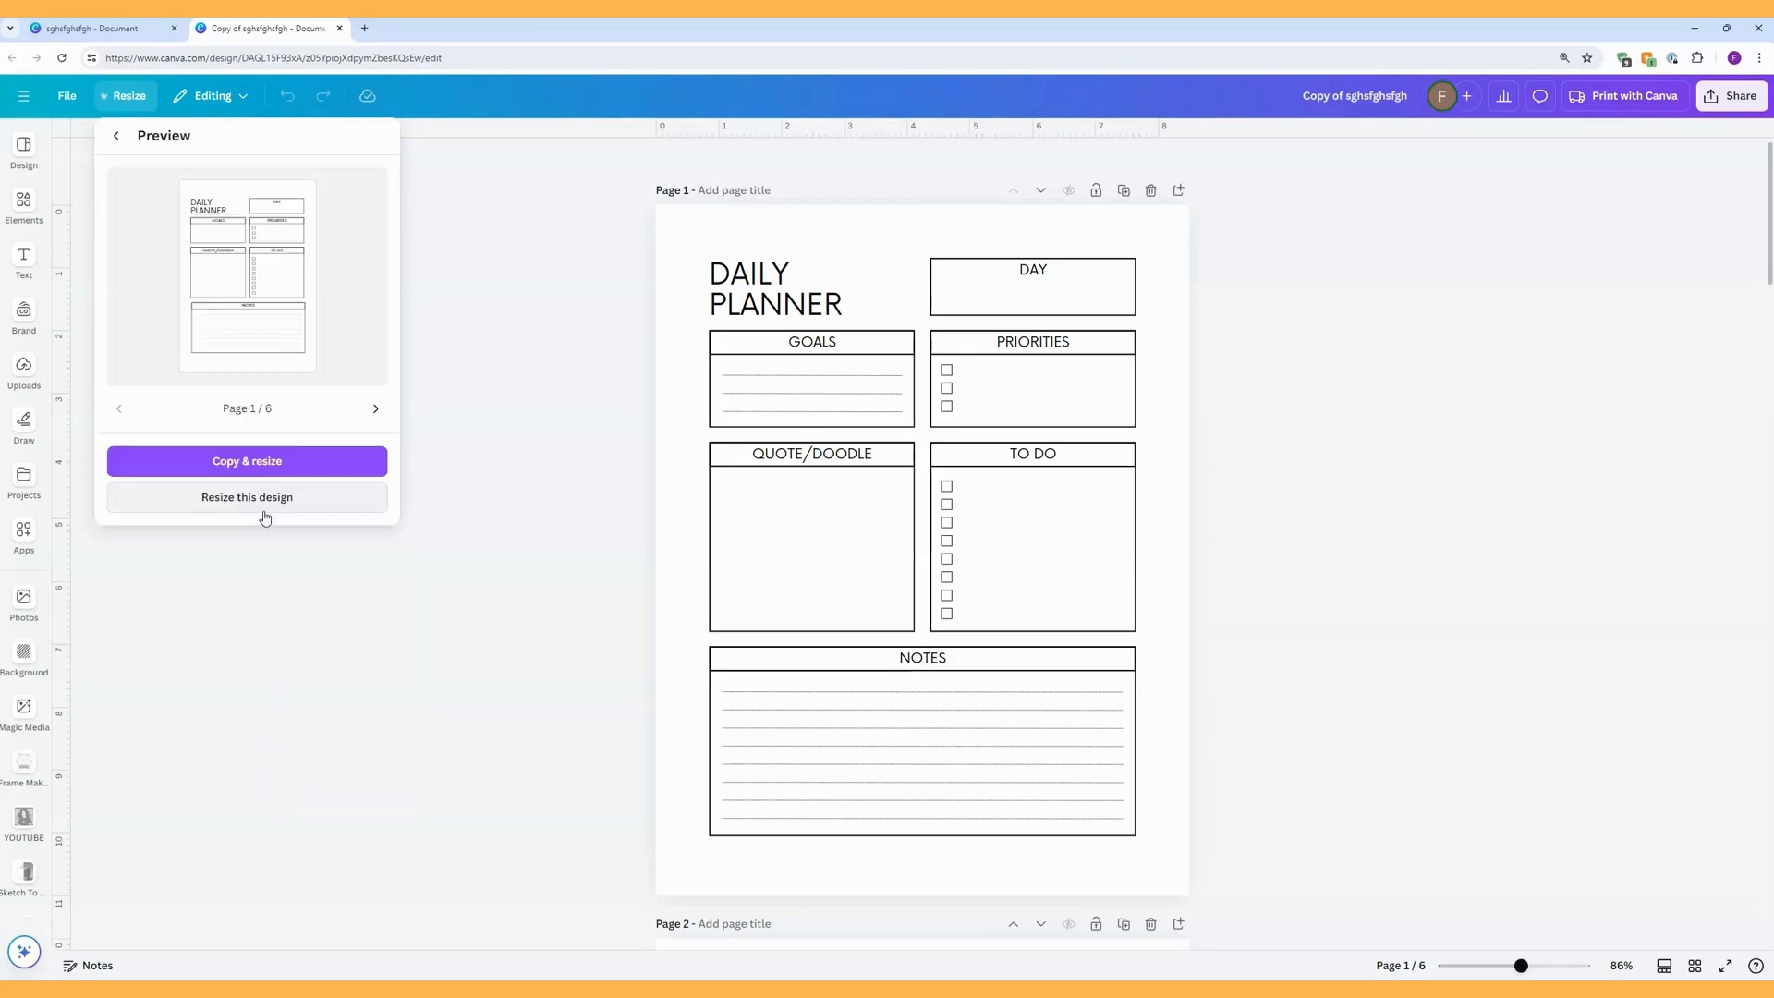
pyautogui.click(259, 470)
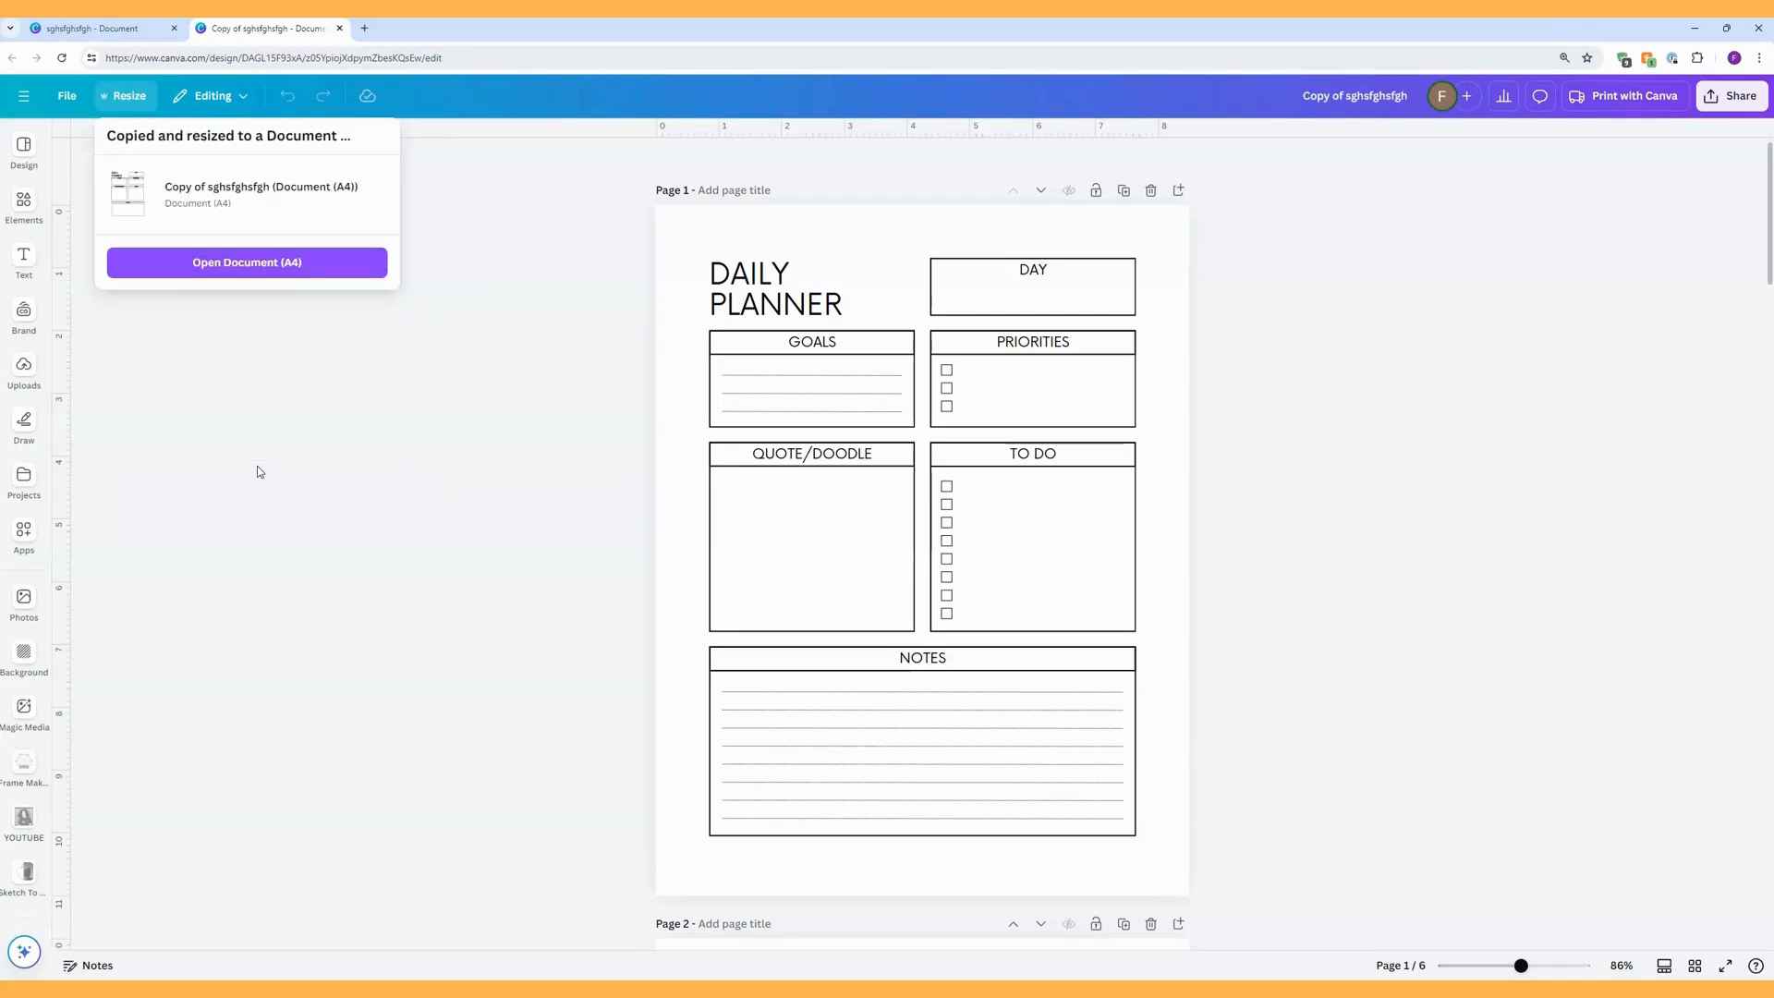
pyautogui.click(250, 263)
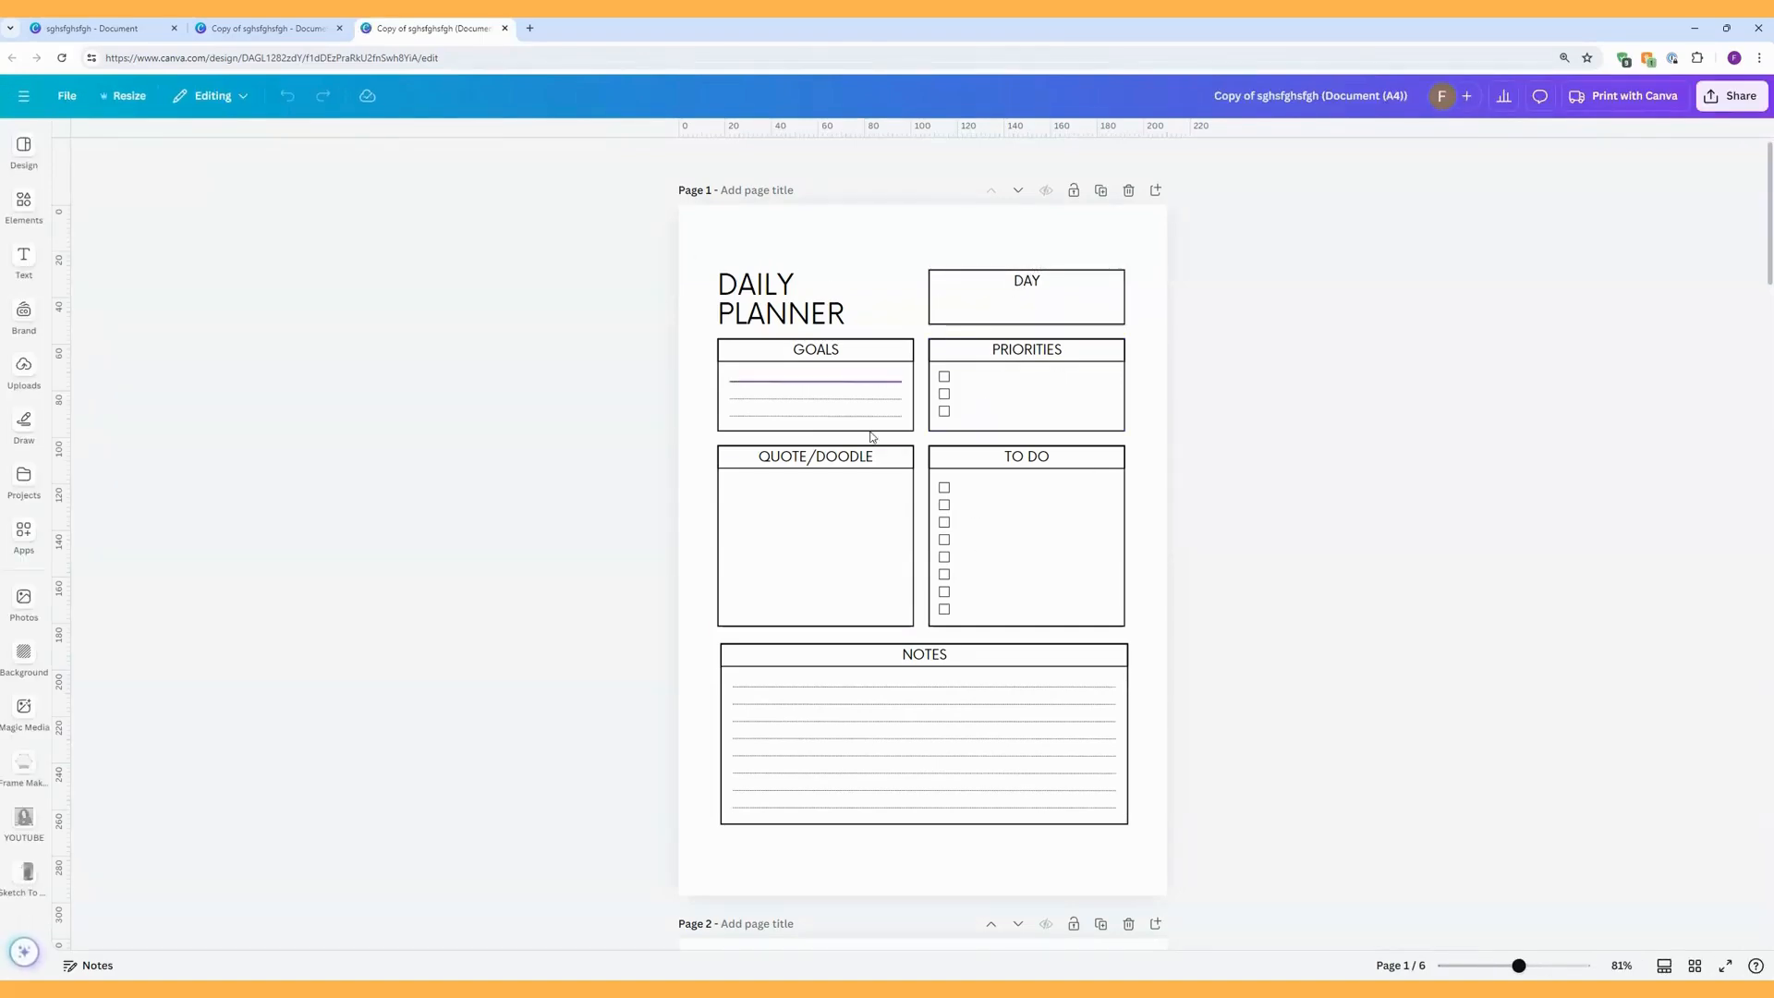
# Try repositioning the DAY box on the Daily Planner page and undo the move.
pyautogui.moveTo(1023, 311); pyautogui.dragTo(1014, 289)
pyautogui.moveTo(1148, 437); pyautogui.dragTo(1020, 375)
pyautogui.moveTo(1146, 621); pyautogui.dragTo(997, 491)
pyautogui.click(288, 95)
pyautogui.click(287, 95)
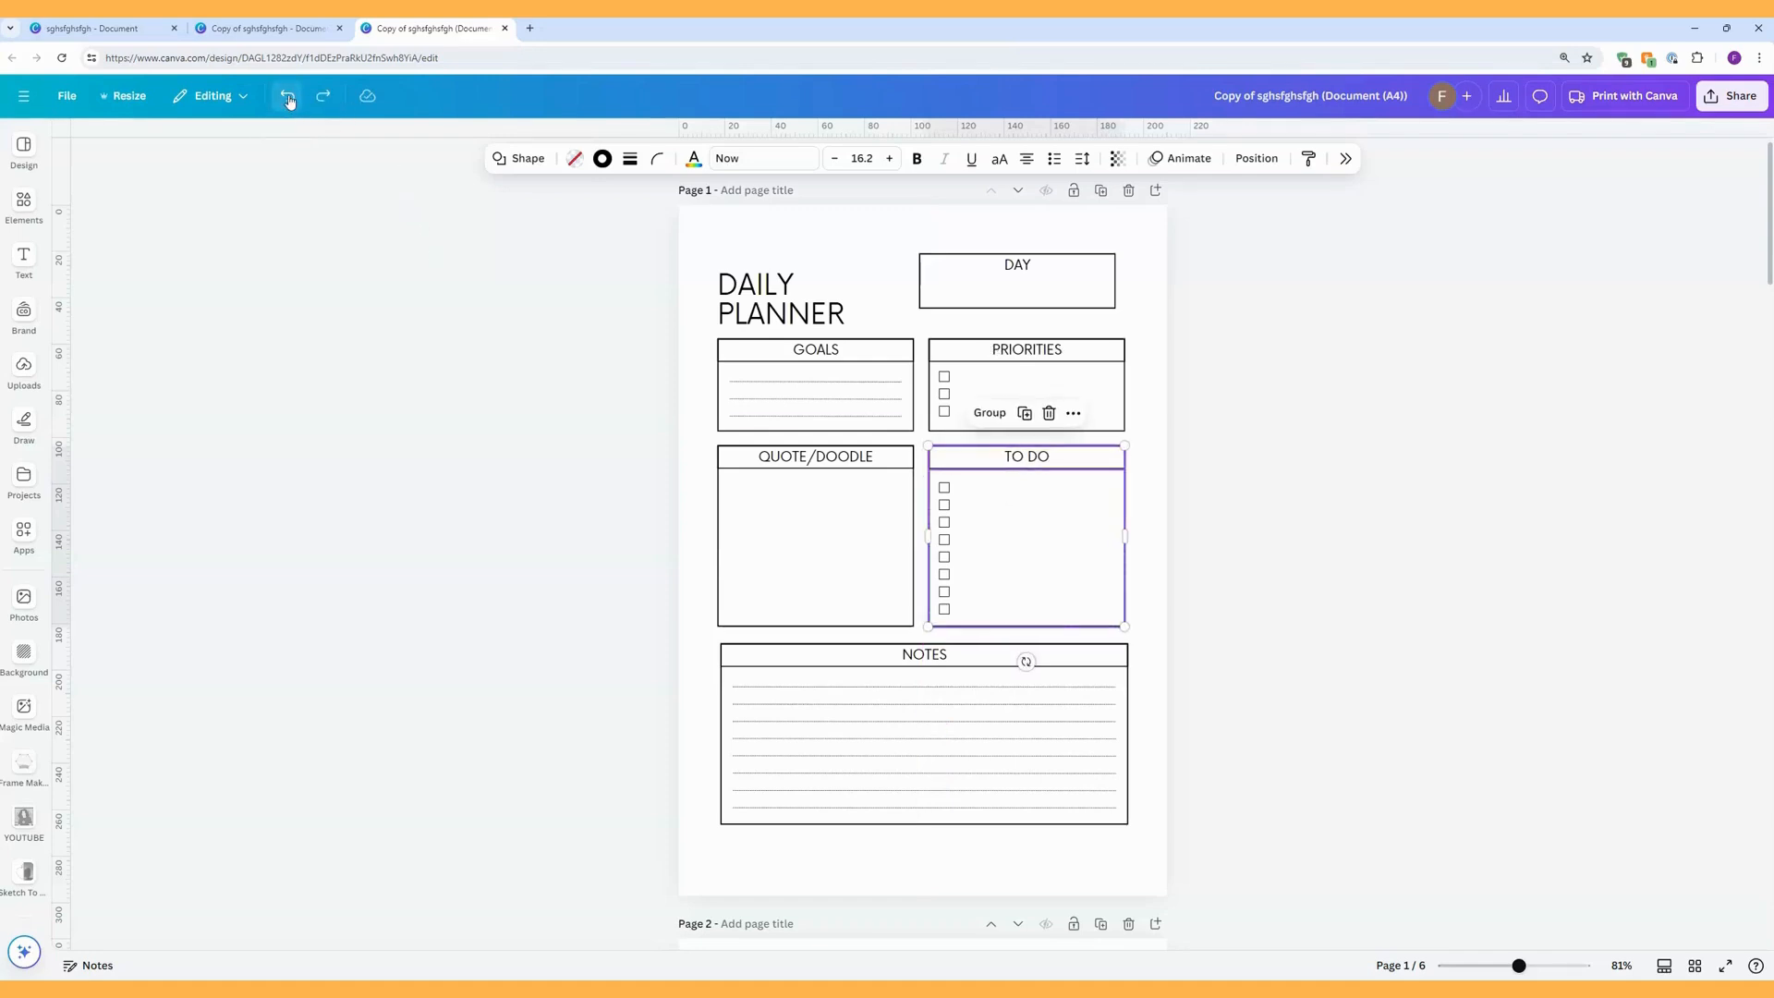
pyautogui.click(287, 95)
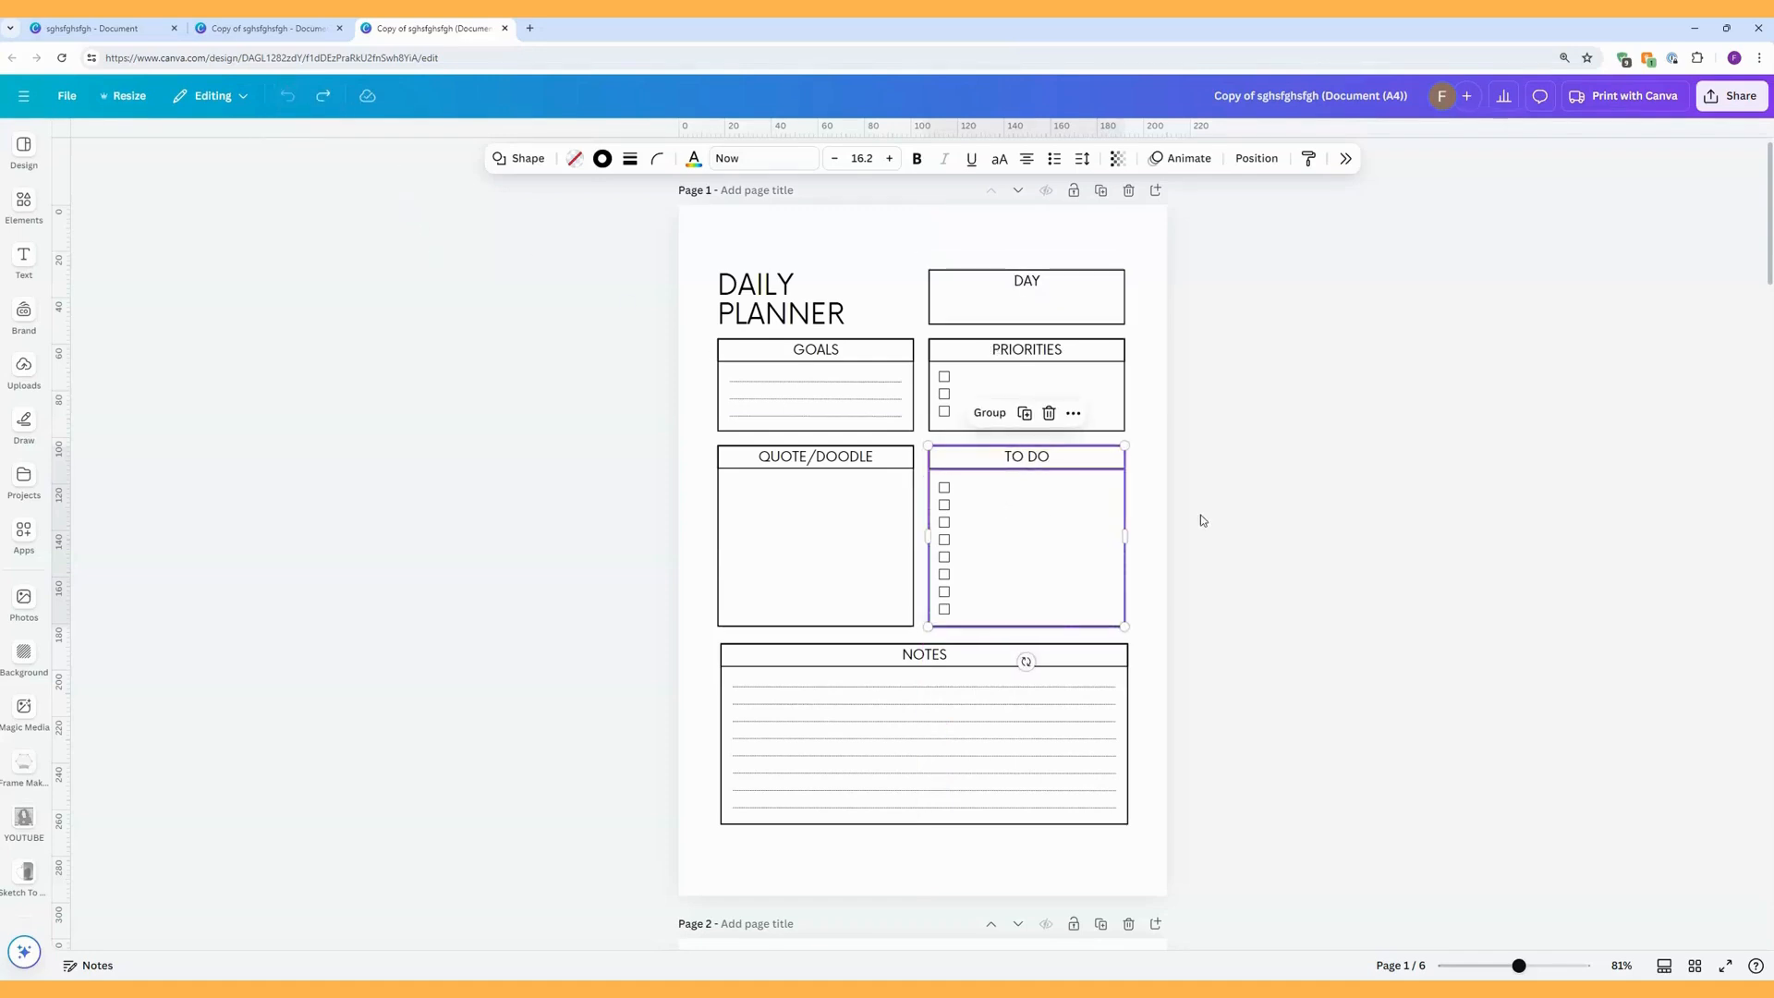
# Group the TO DO heading and checkboxes on the Monthly Planner page.
pyautogui.scroll(-10, 1232, 563)
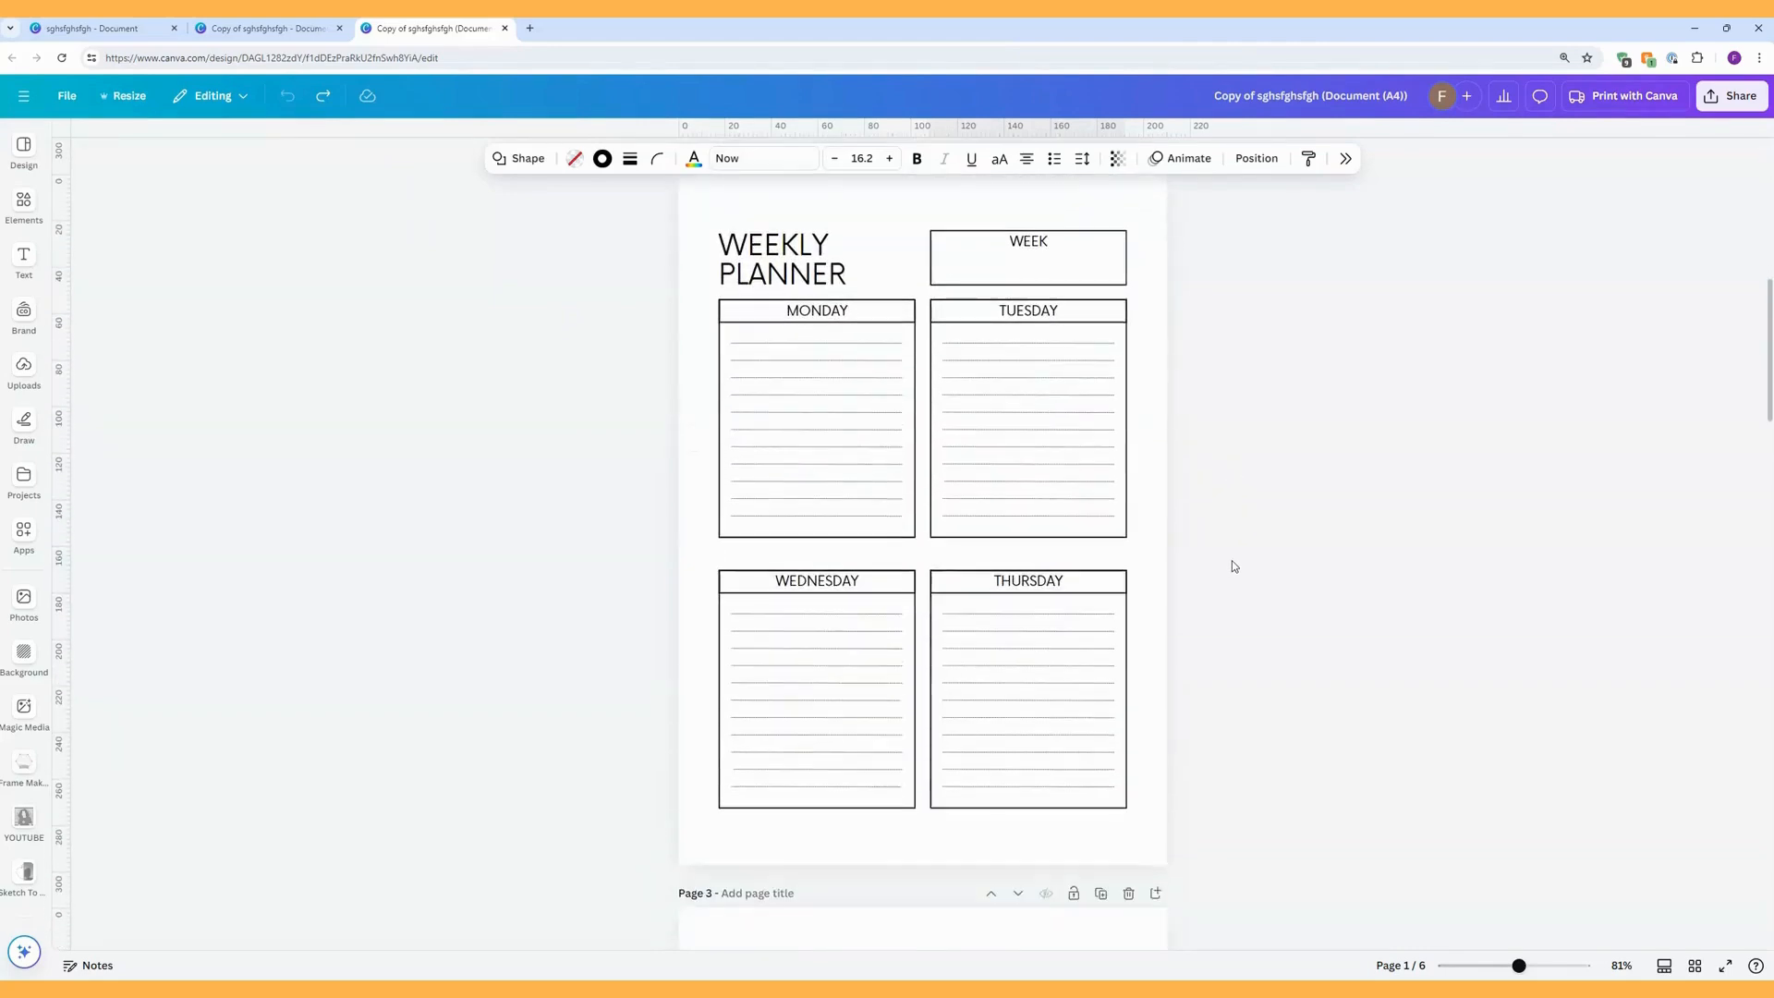
pyautogui.scroll(-9, 1233, 560)
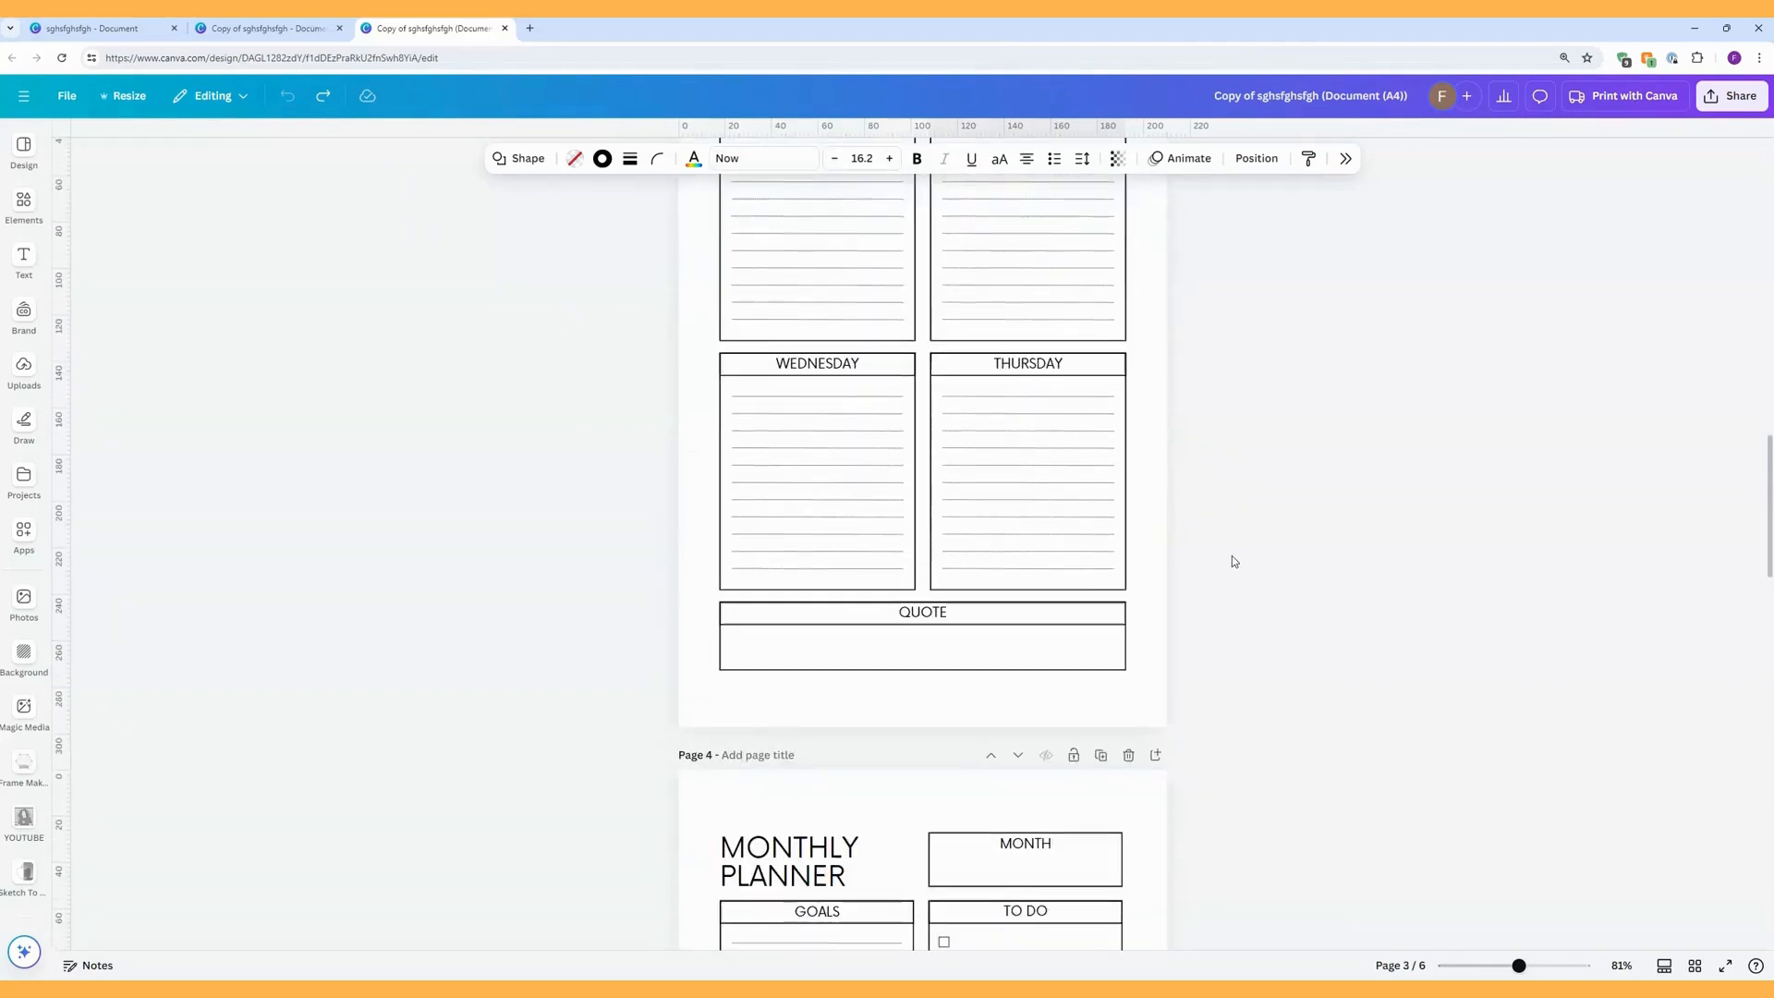
pyautogui.scroll(-3, 1232, 561)
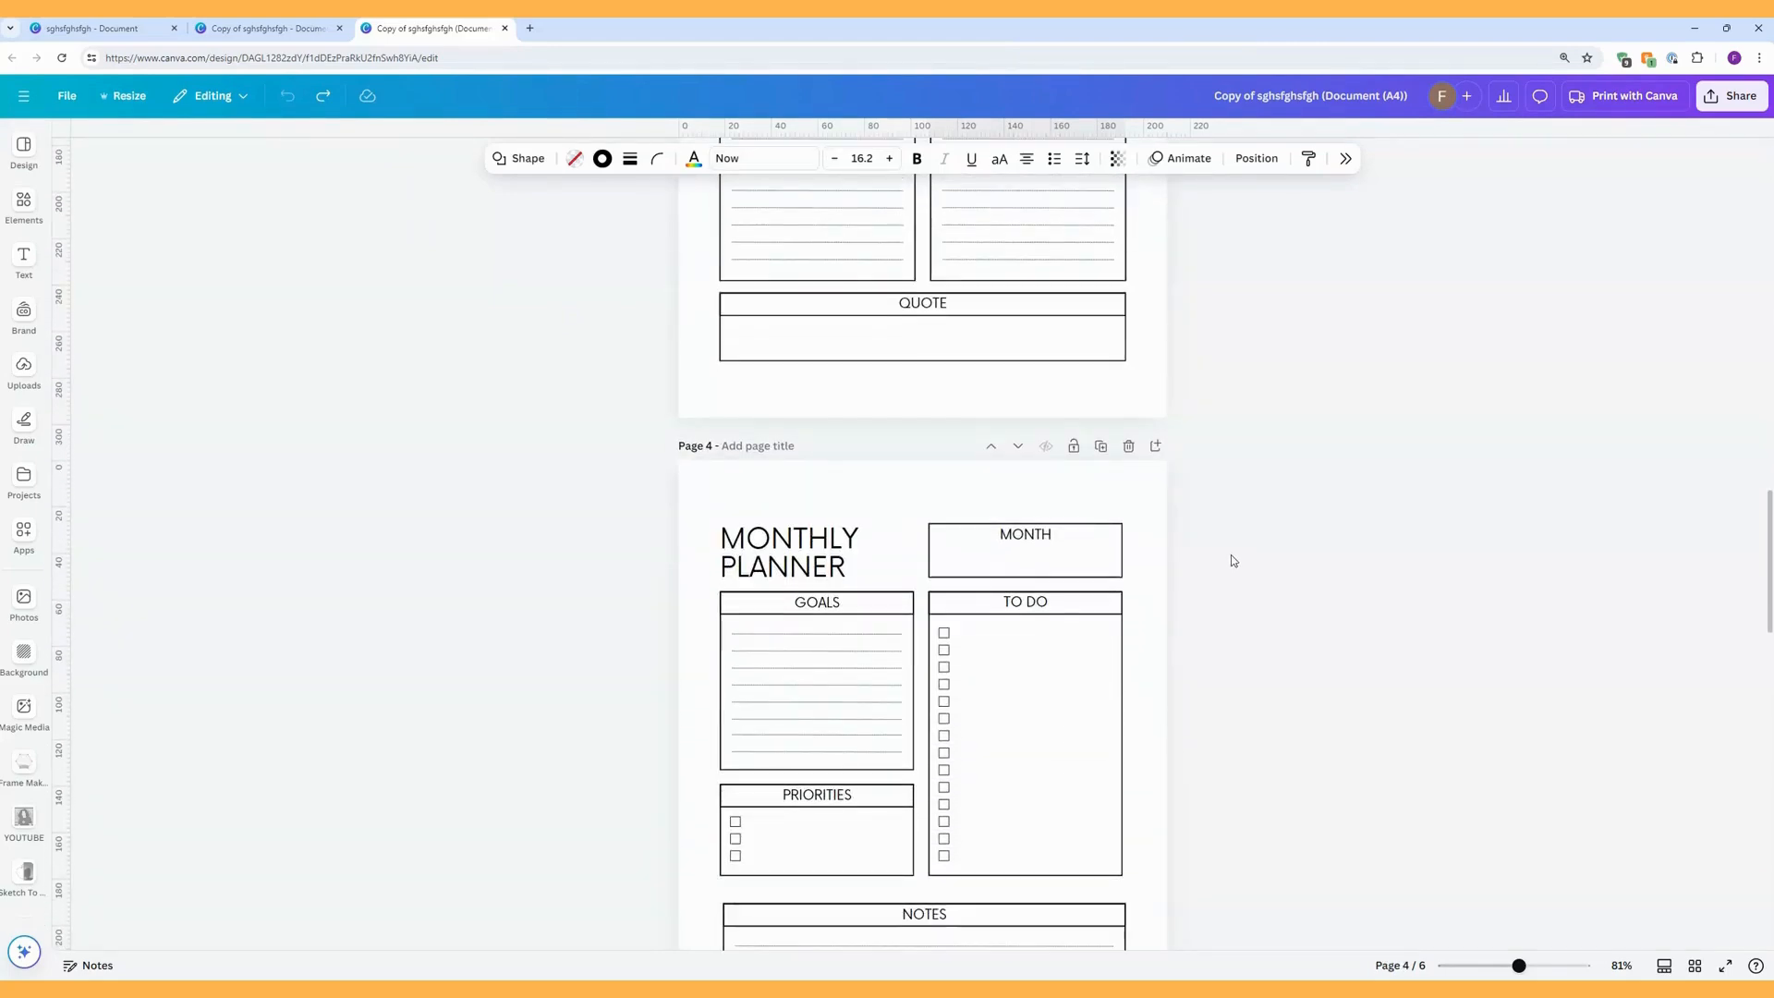
pyautogui.scroll(-8, 1231, 560)
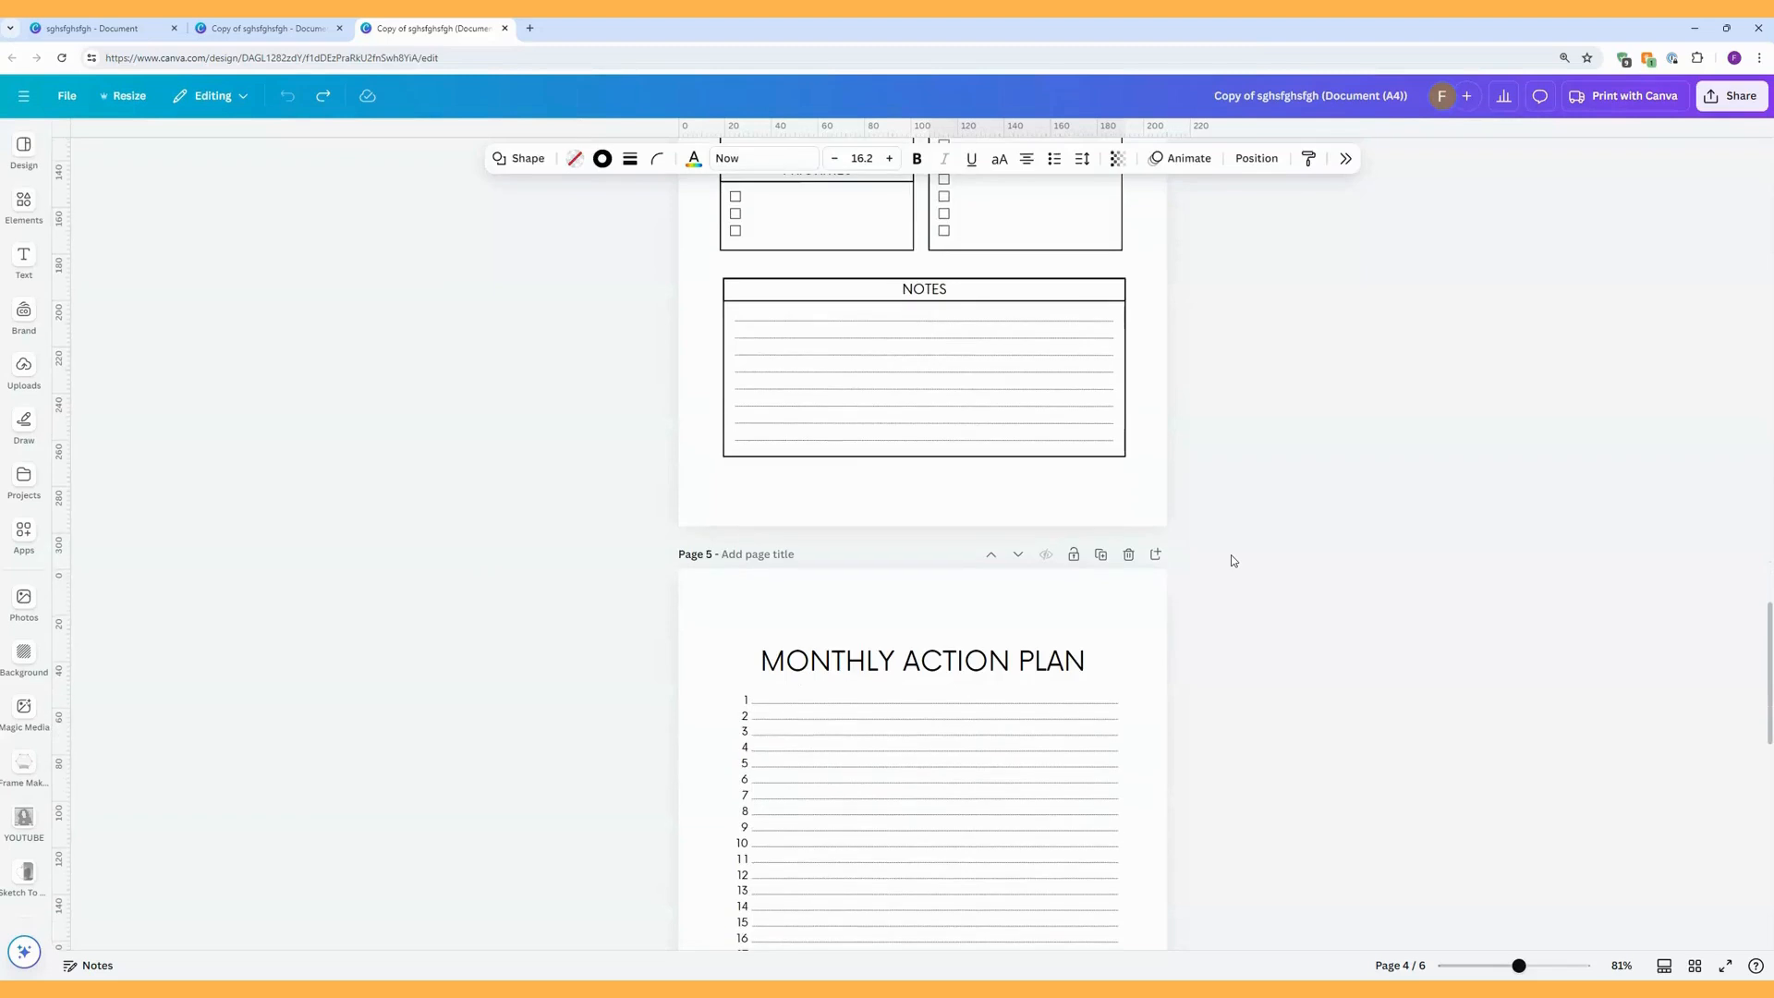
pyautogui.scroll(4, 1233, 561)
pyautogui.moveTo(1148, 601); pyautogui.dragTo(929, 309)
pyautogui.click(987, 281)
pyautogui.click(1175, 305)
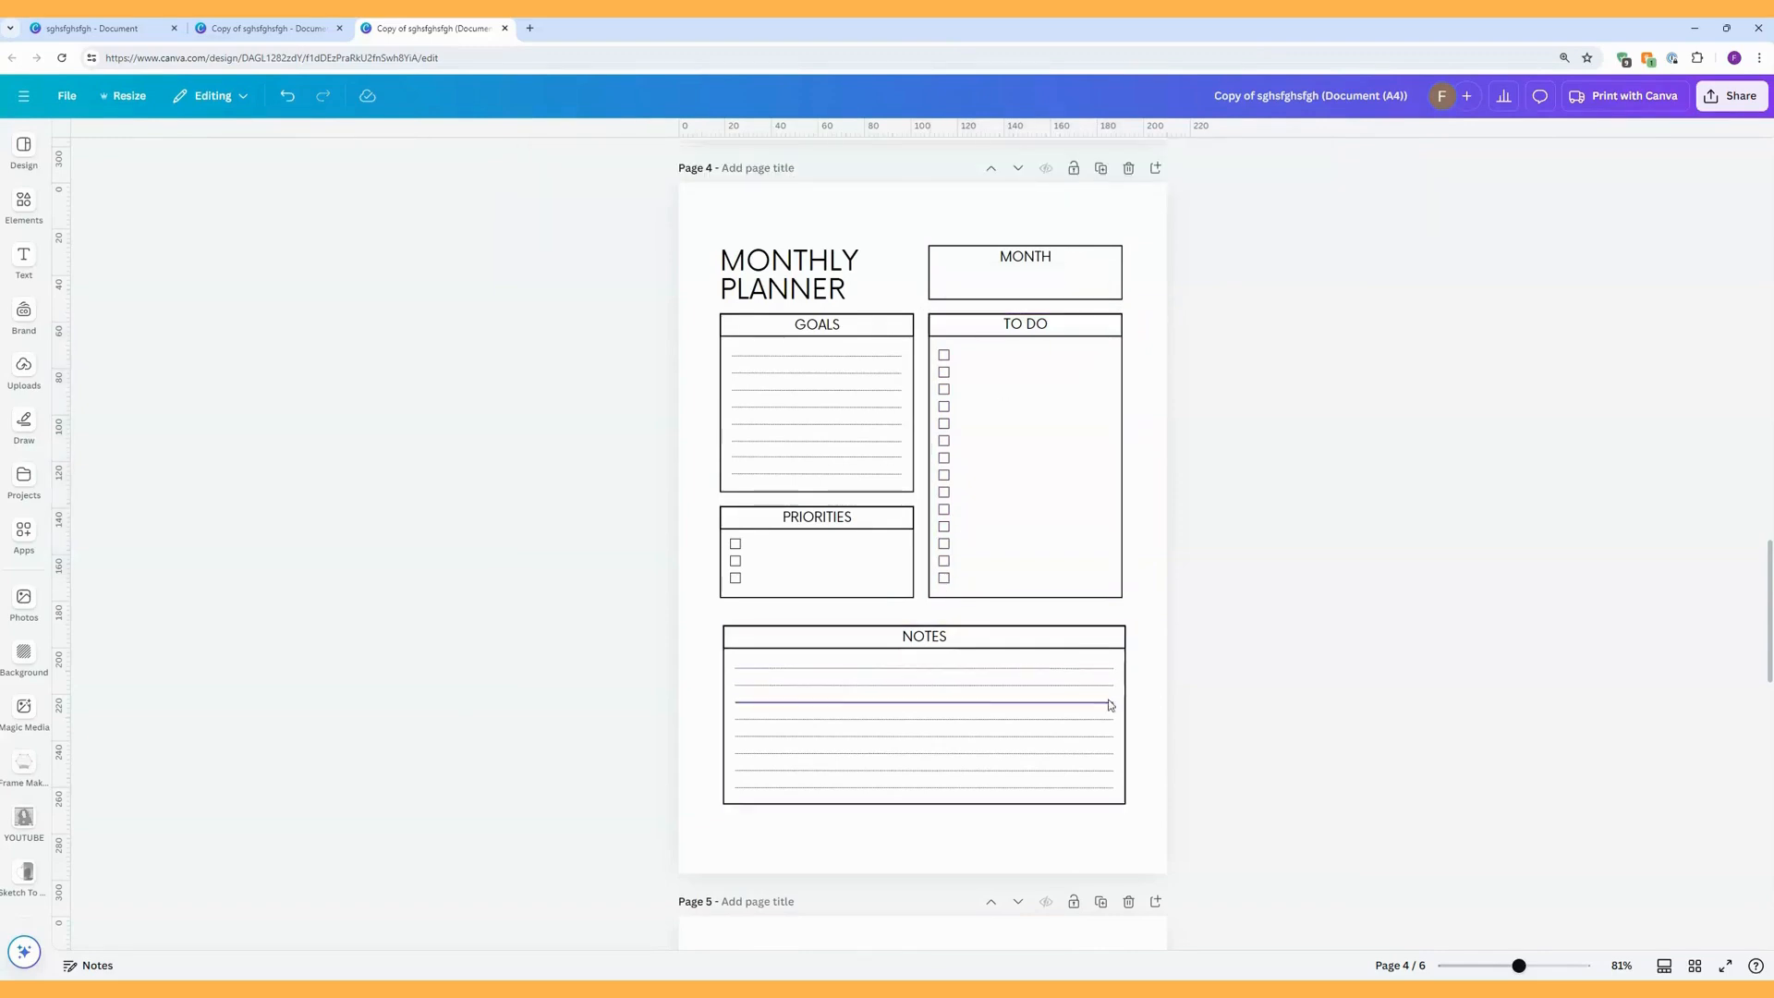
# Group the NOTES section's elements and, separately, the PRIORITIES section's elements on the Monthly Planner page.
pyautogui.moveTo(1121, 823); pyautogui.dragTo(702, 609)
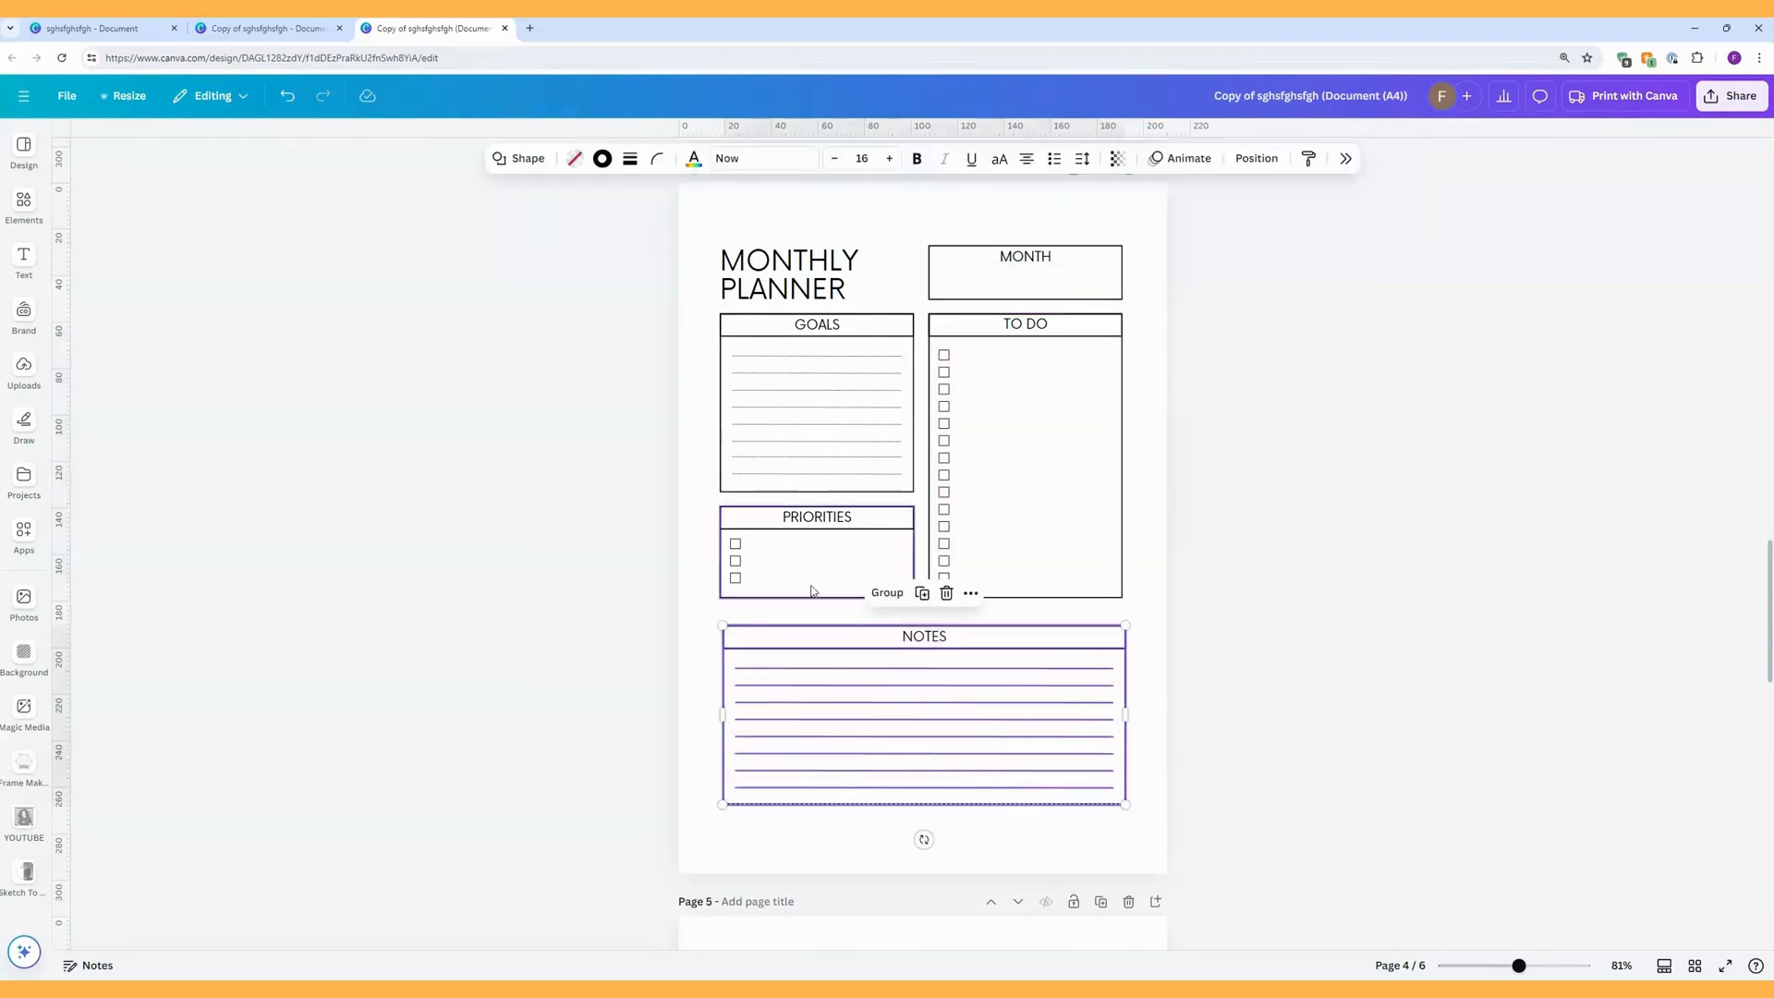
pyautogui.click(889, 594)
pyautogui.click(851, 617)
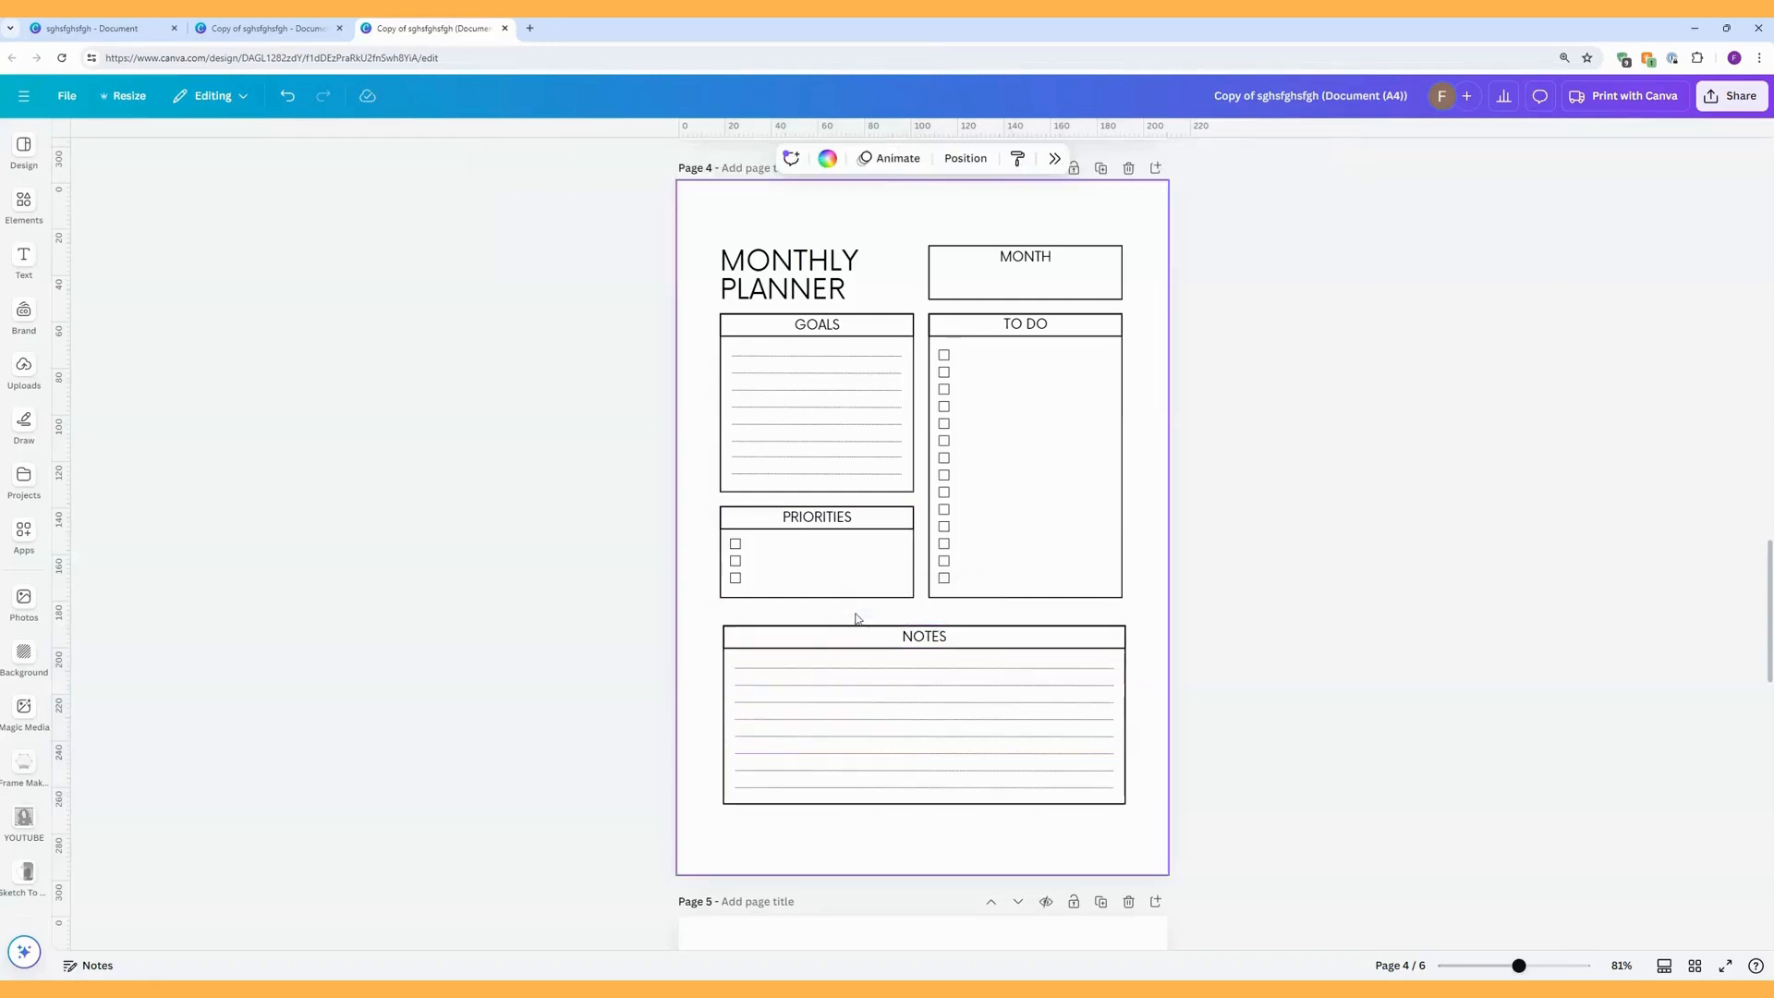
pyautogui.moveTo(913, 610); pyautogui.dragTo(713, 500)
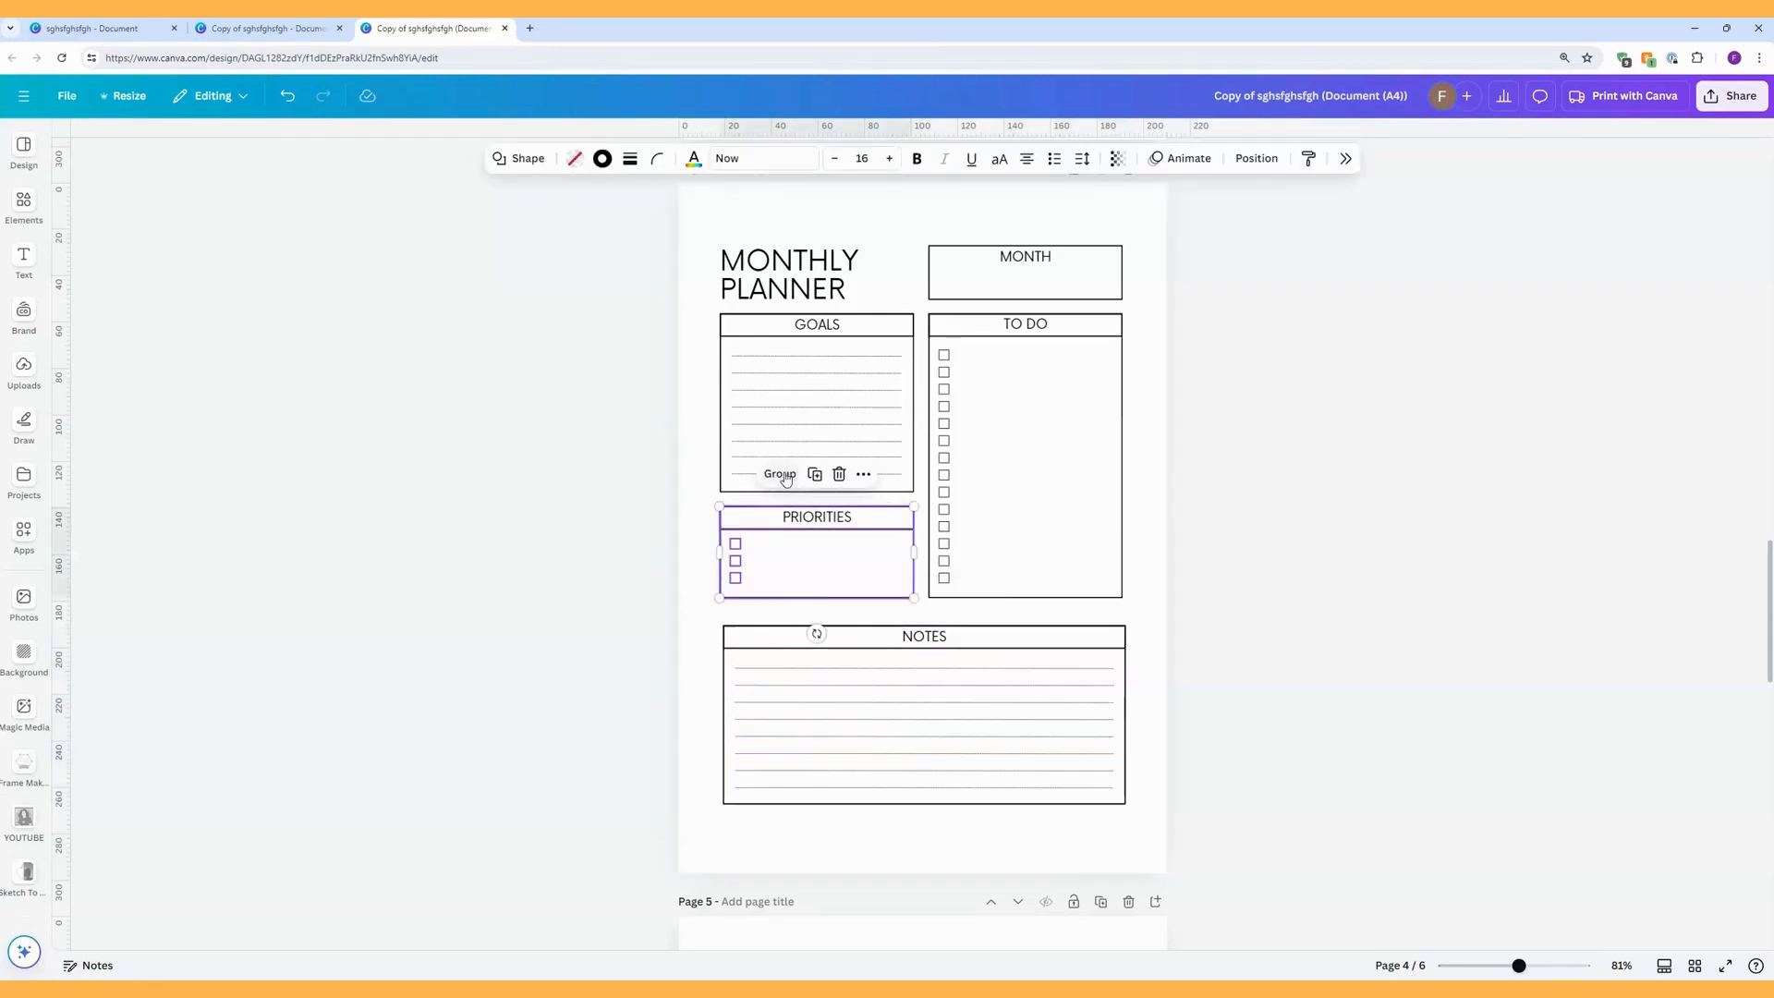
pyautogui.click(780, 474)
# Group the GOALS heading with its lines and, as a separate group, the MONTH box on the Monthly Planner page.
pyautogui.click(706, 313)
pyautogui.moveTo(706, 313); pyautogui.dragTo(905, 479)
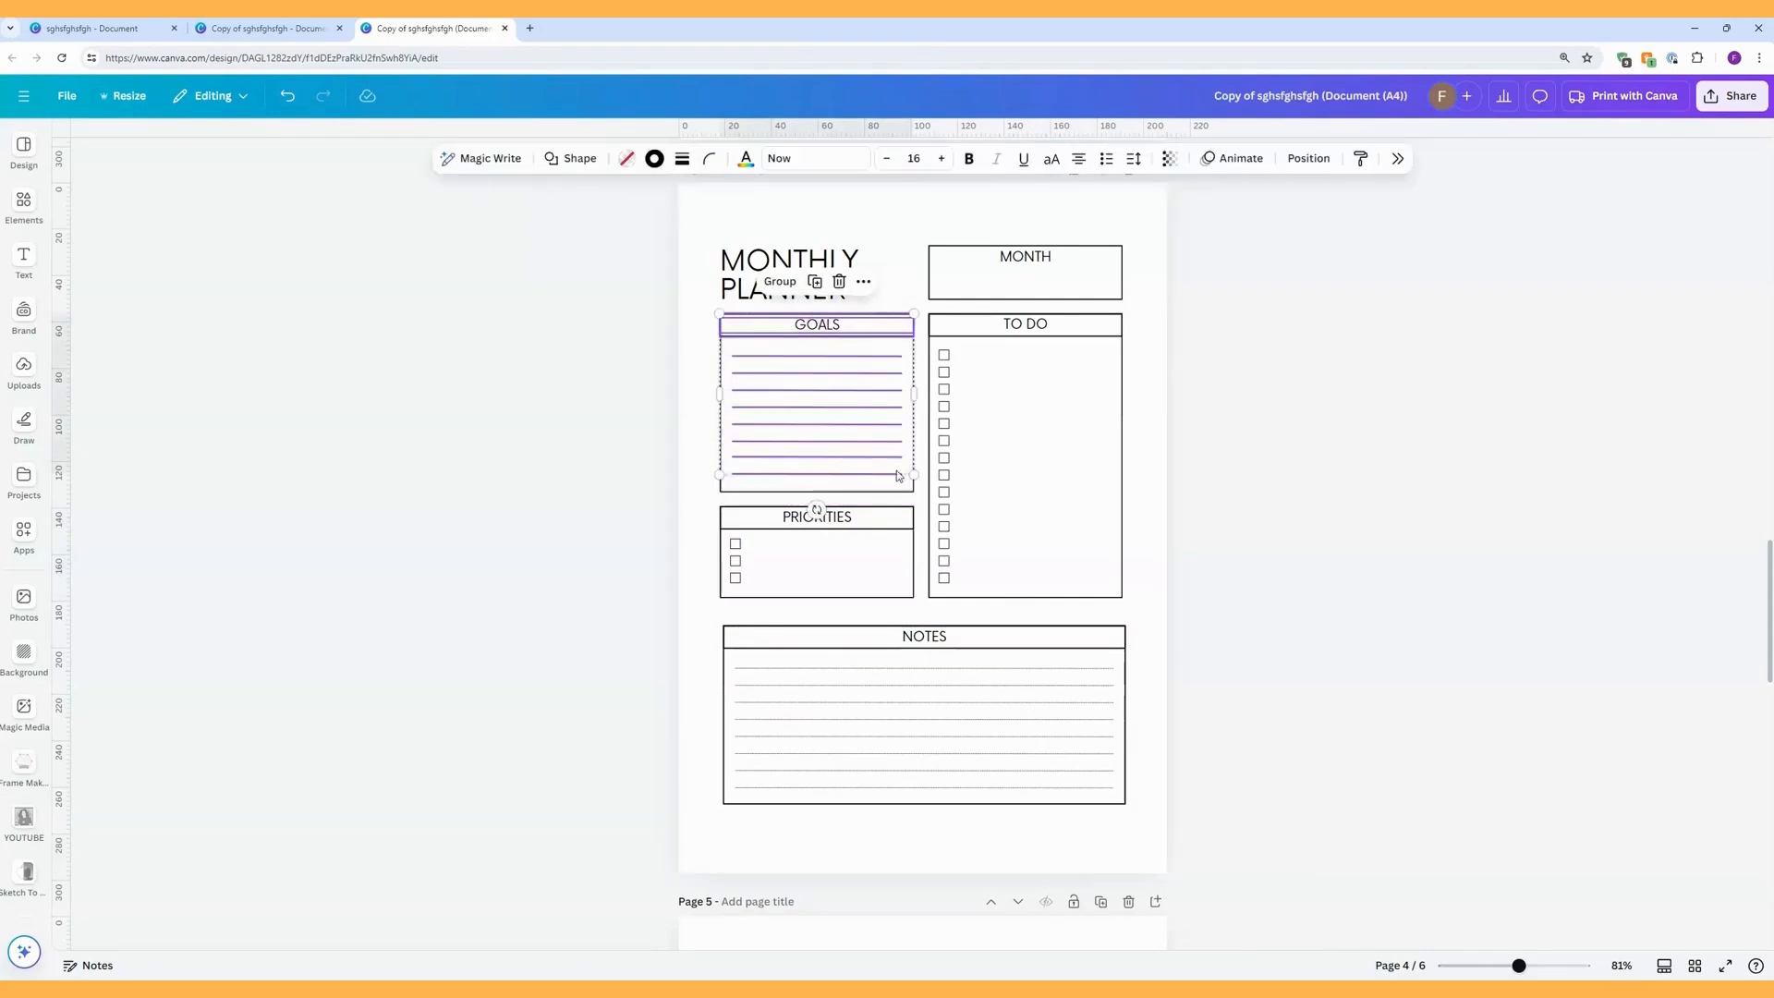
pyautogui.click(779, 281)
pyautogui.moveTo(918, 224); pyautogui.dragTo(1131, 292)
pyautogui.click(977, 212)
pyautogui.click(804, 221)
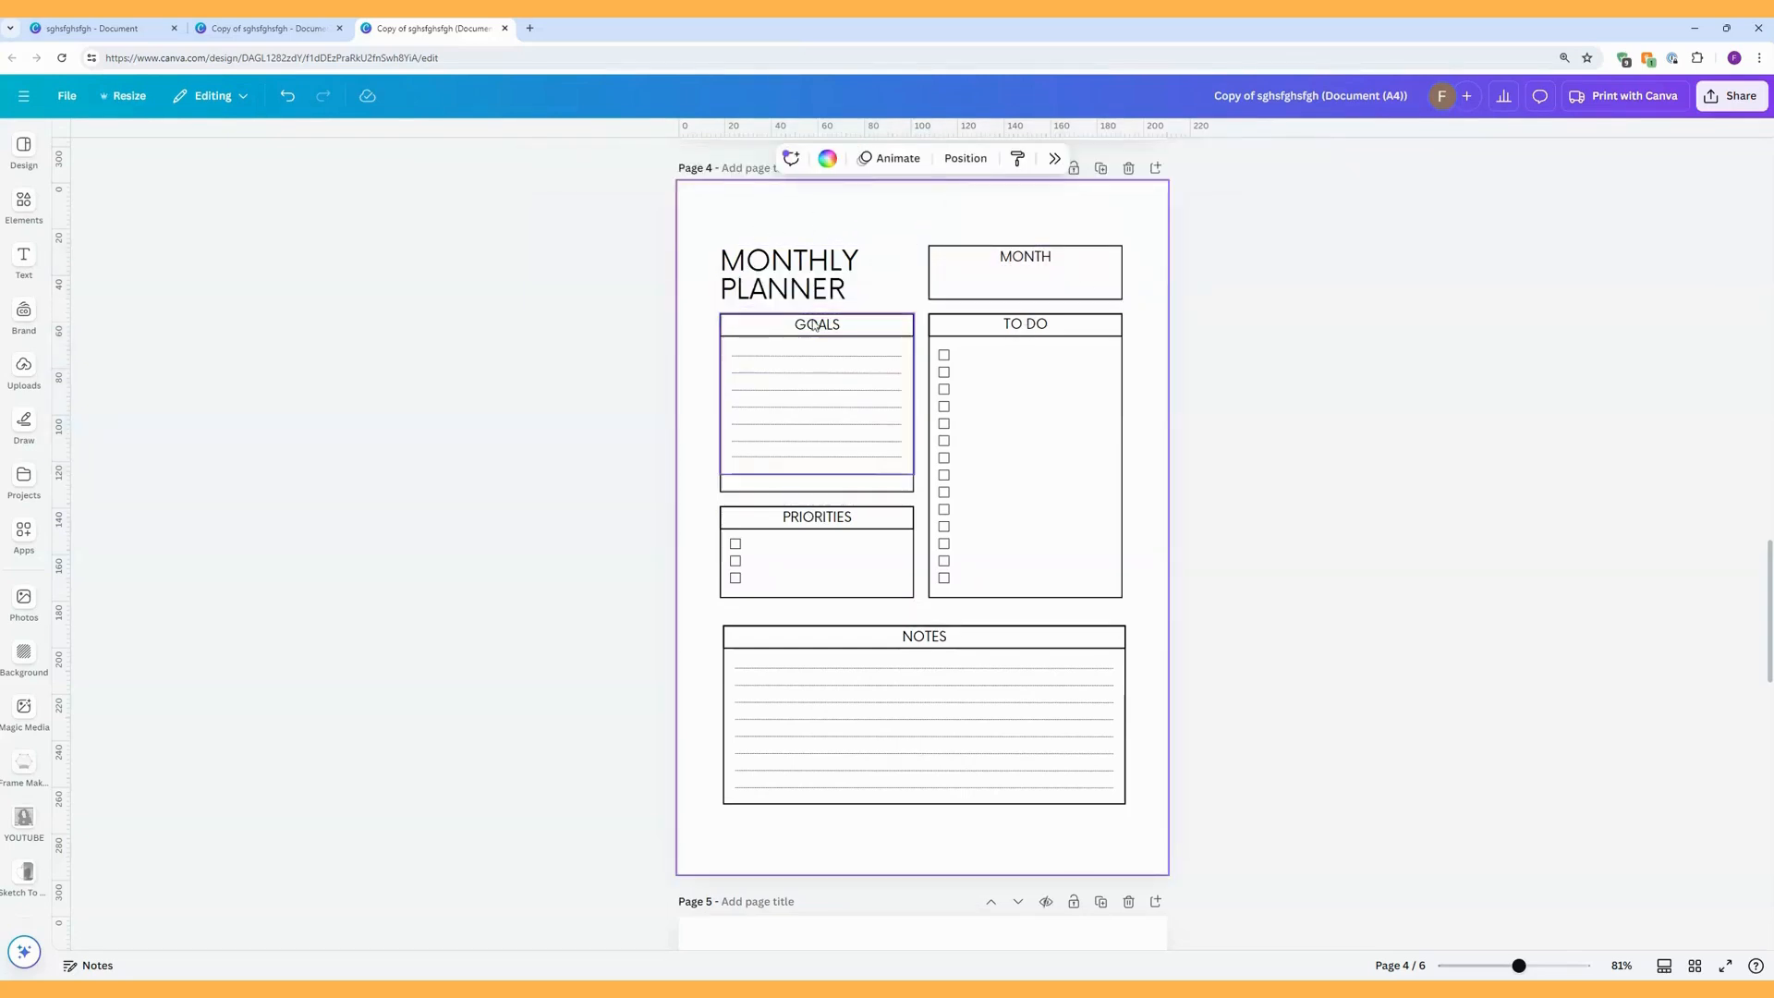
# Try to space the MONTH, TO DO and NOTES sections evenly in the vertical direction, and undo it.
pyautogui.moveTo(1164, 816); pyautogui.dragTo(969, 231)
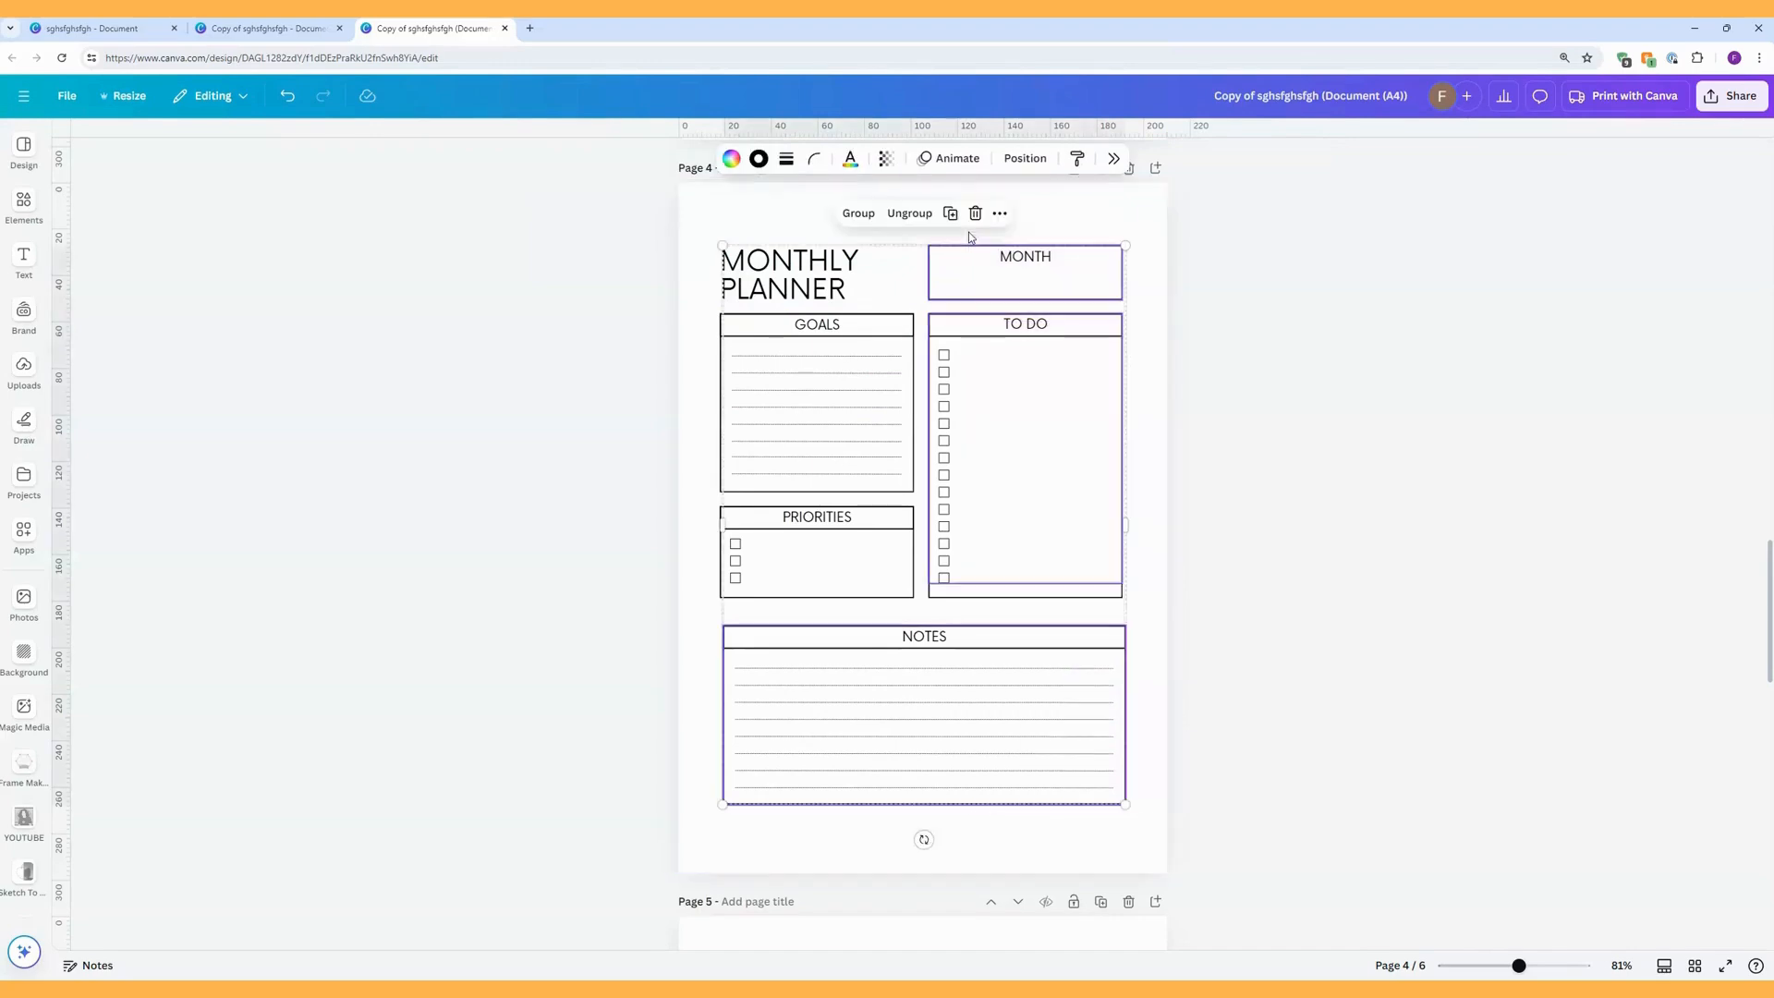
pyautogui.rightClick(1032, 397)
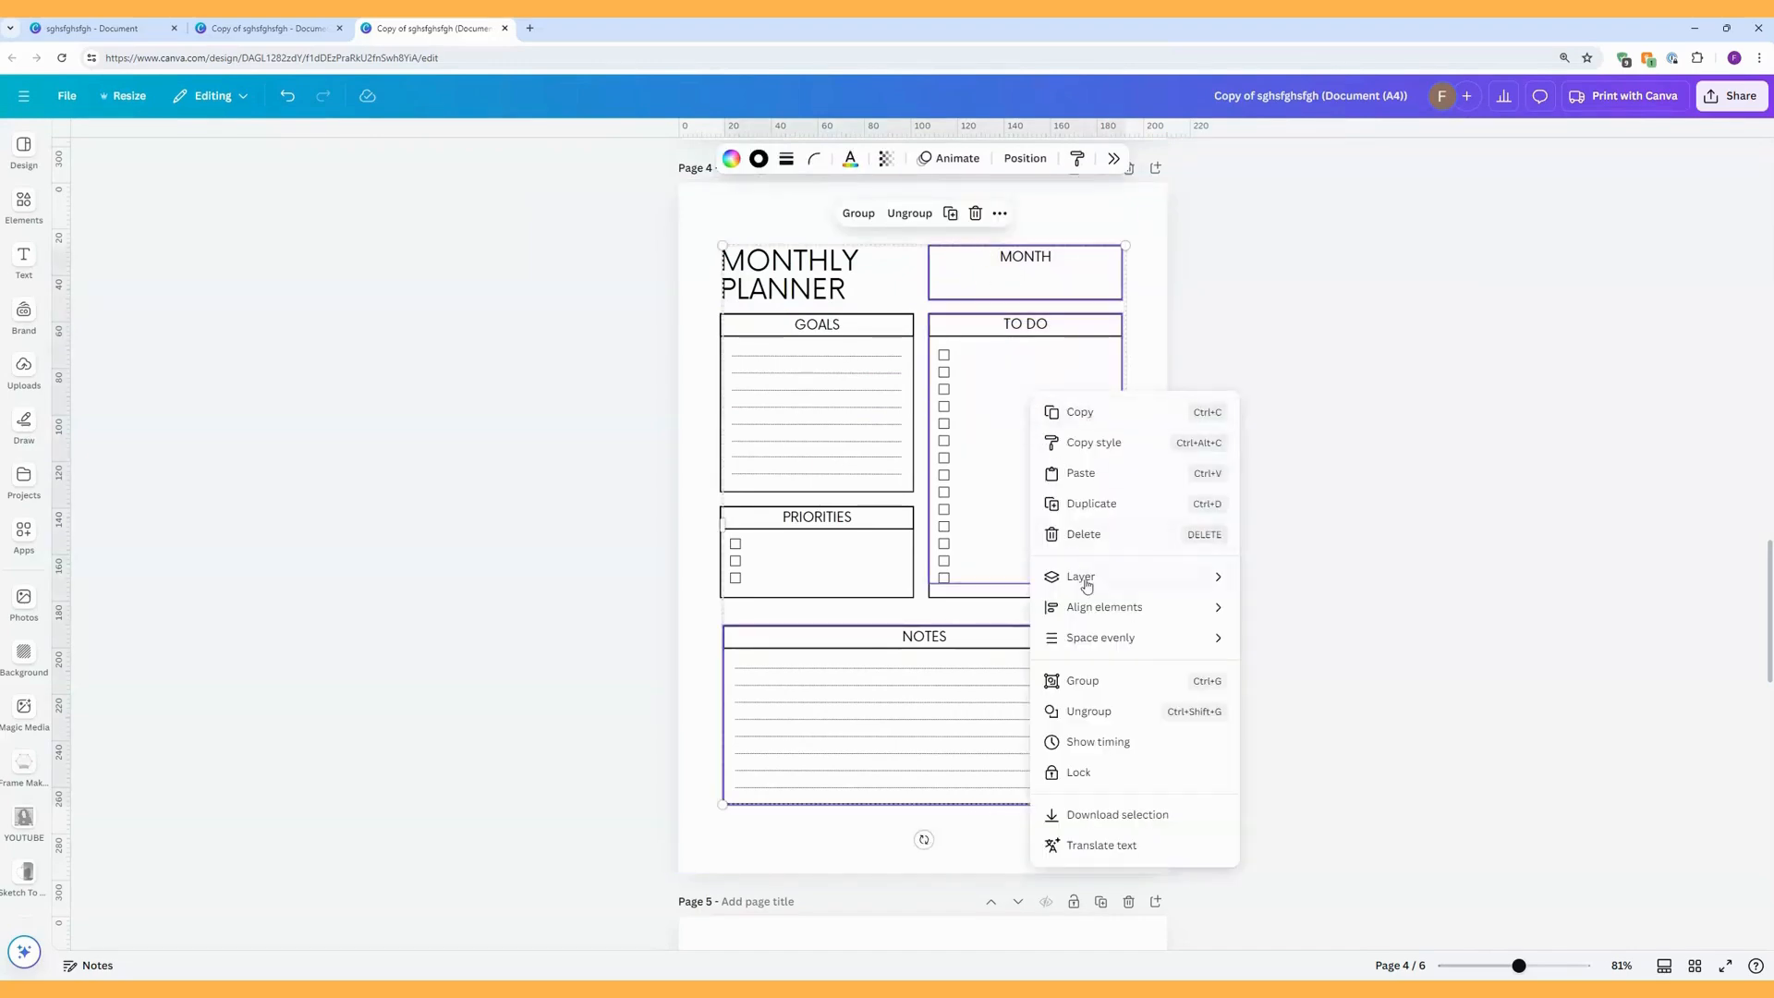
pyautogui.moveTo(1112, 637)
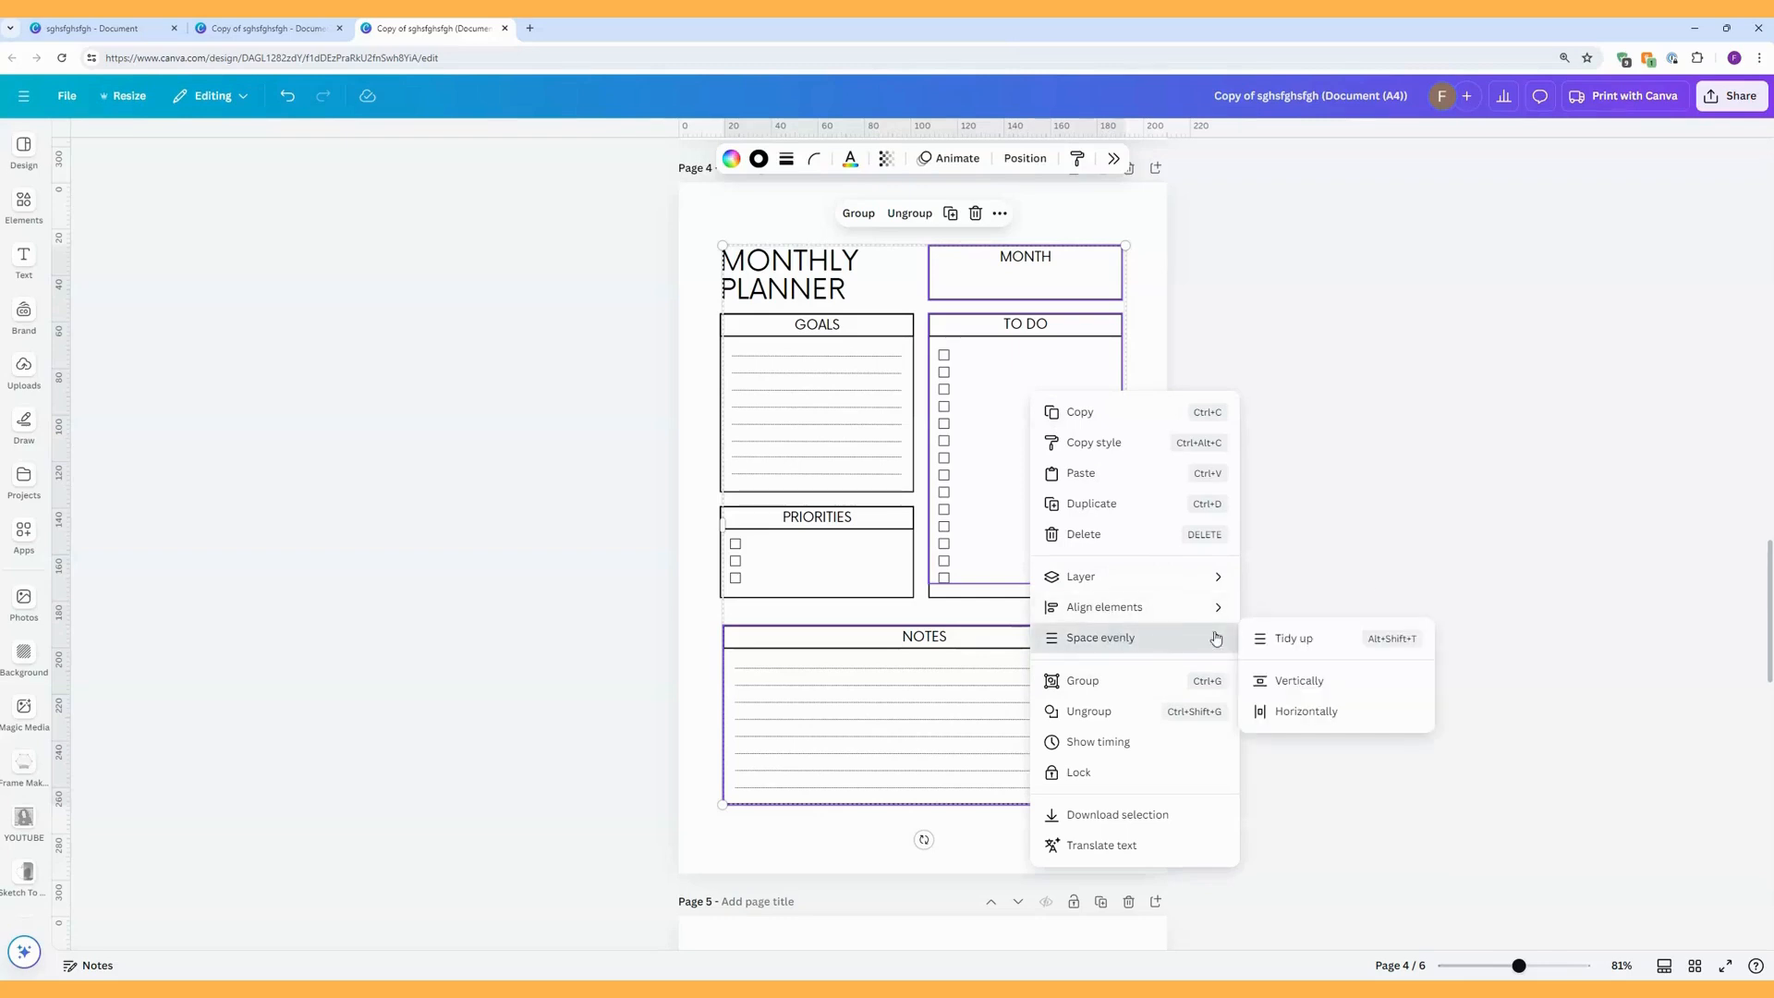
pyautogui.click(1289, 682)
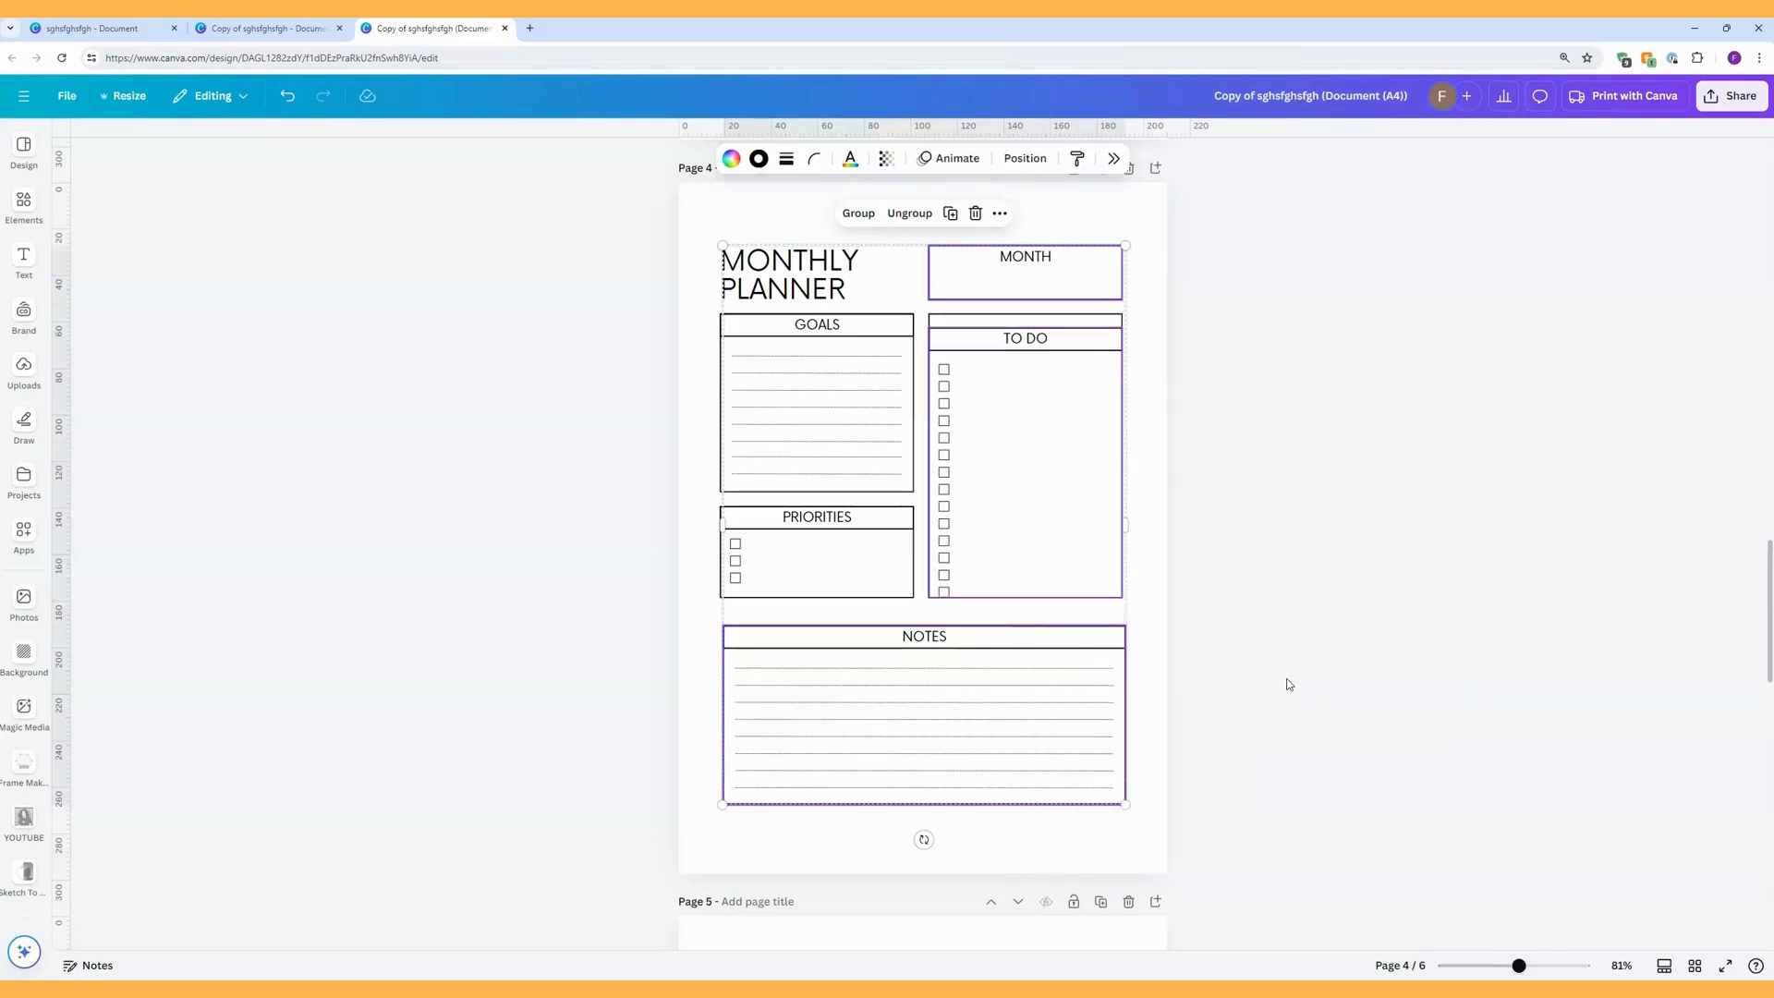
pyautogui.click(287, 97)
pyautogui.click(1168, 594)
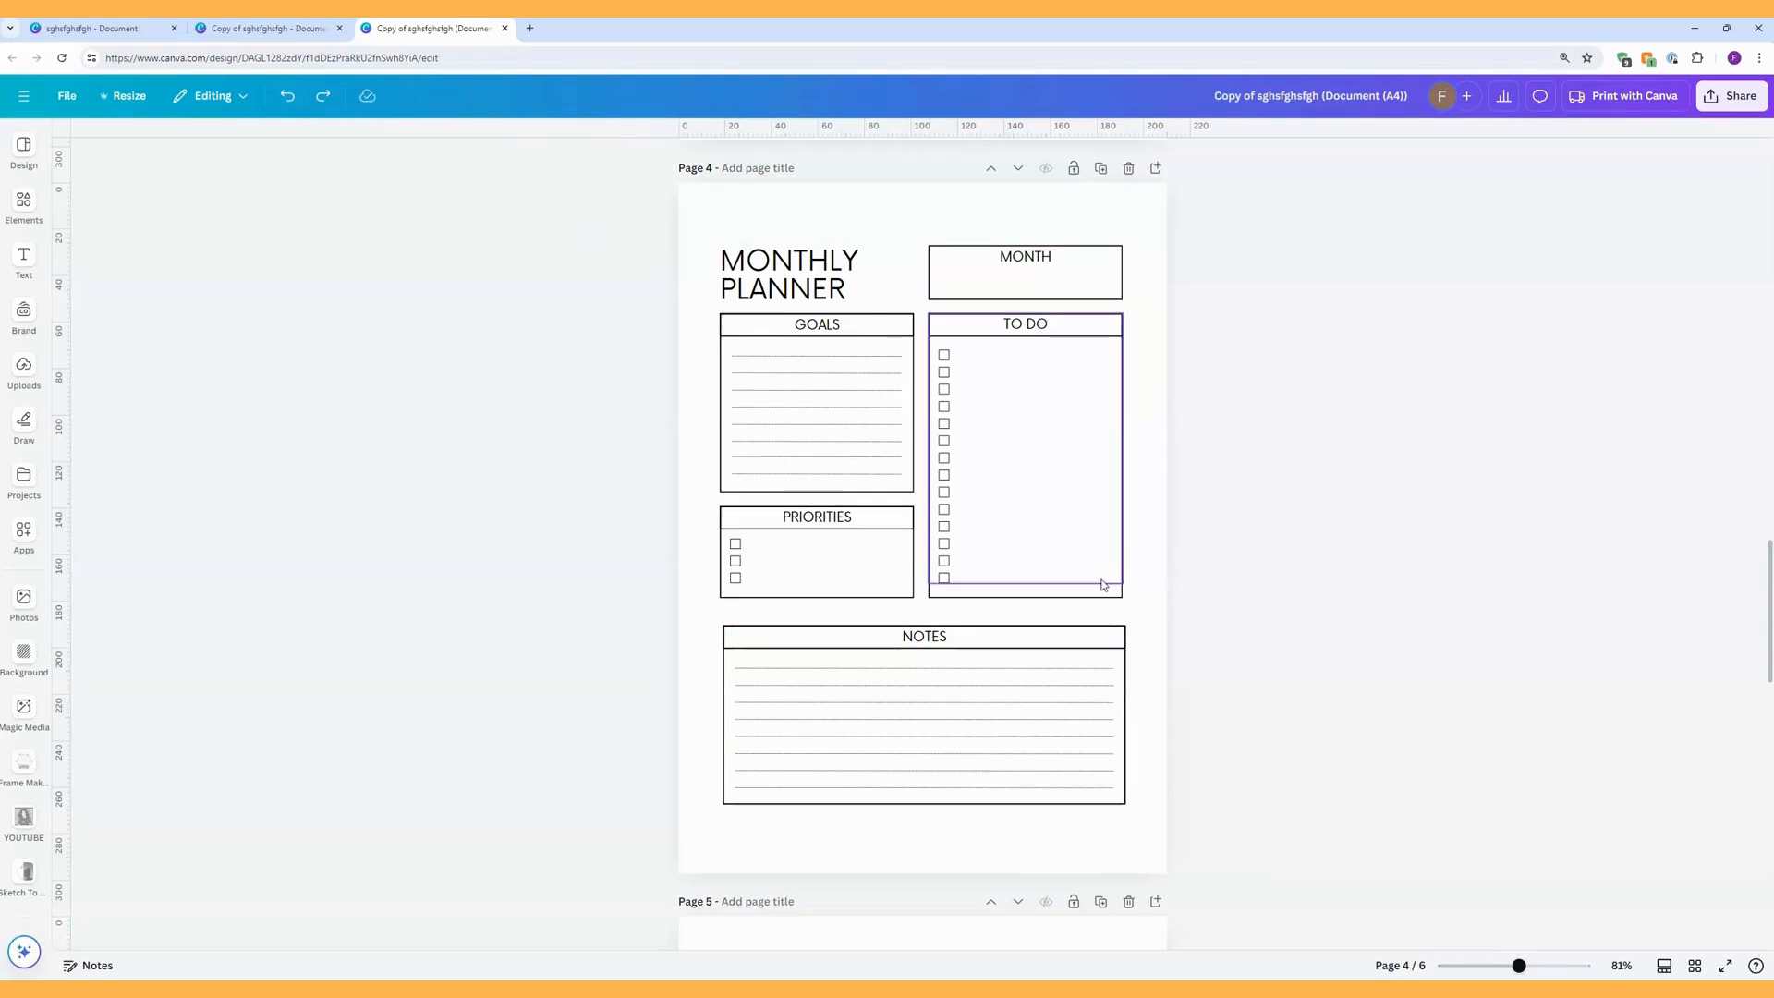
# Group the TO DO section again so that its outer border box is included.
pyautogui.click(1105, 594)
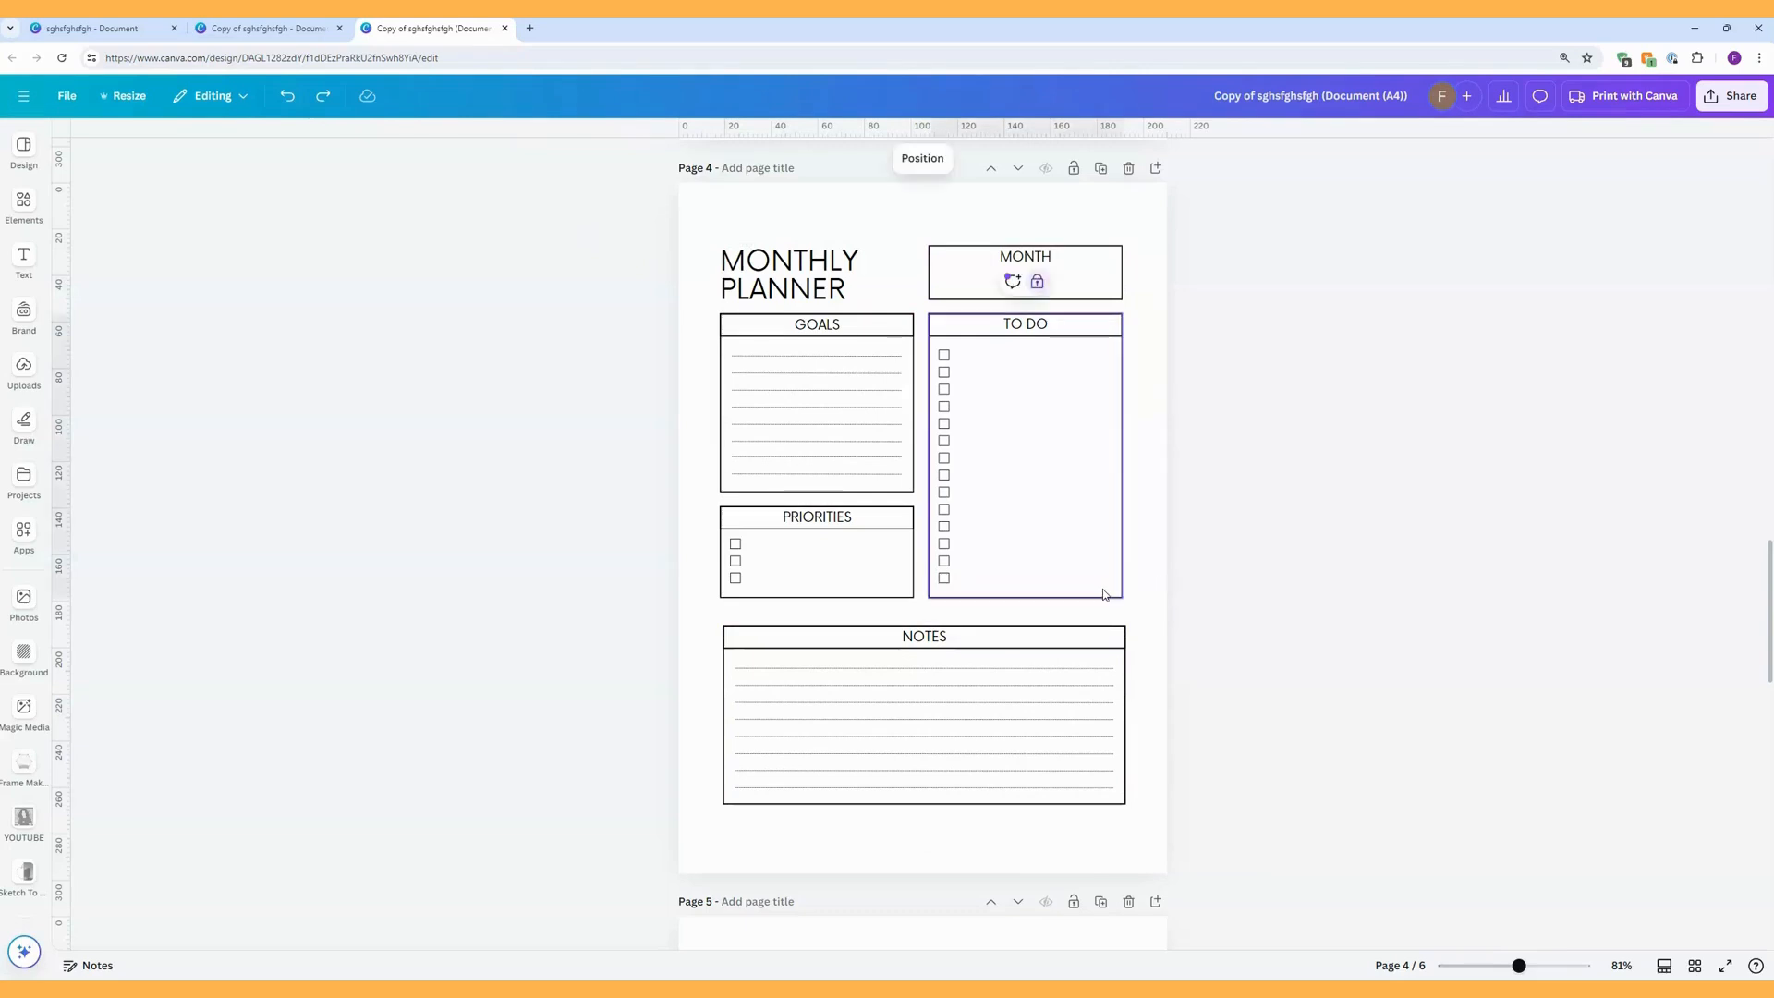
pyautogui.click(1185, 647)
pyautogui.moveTo(1175, 610); pyautogui.dragTo(935, 310)
pyautogui.click(989, 281)
pyautogui.click(1192, 647)
# Space the MONTH, TO DO and NOTES sections evenly in the vertical direction.
pyautogui.moveTo(1190, 817); pyautogui.dragTo(999, 224)
pyautogui.rightClick(1031, 377)
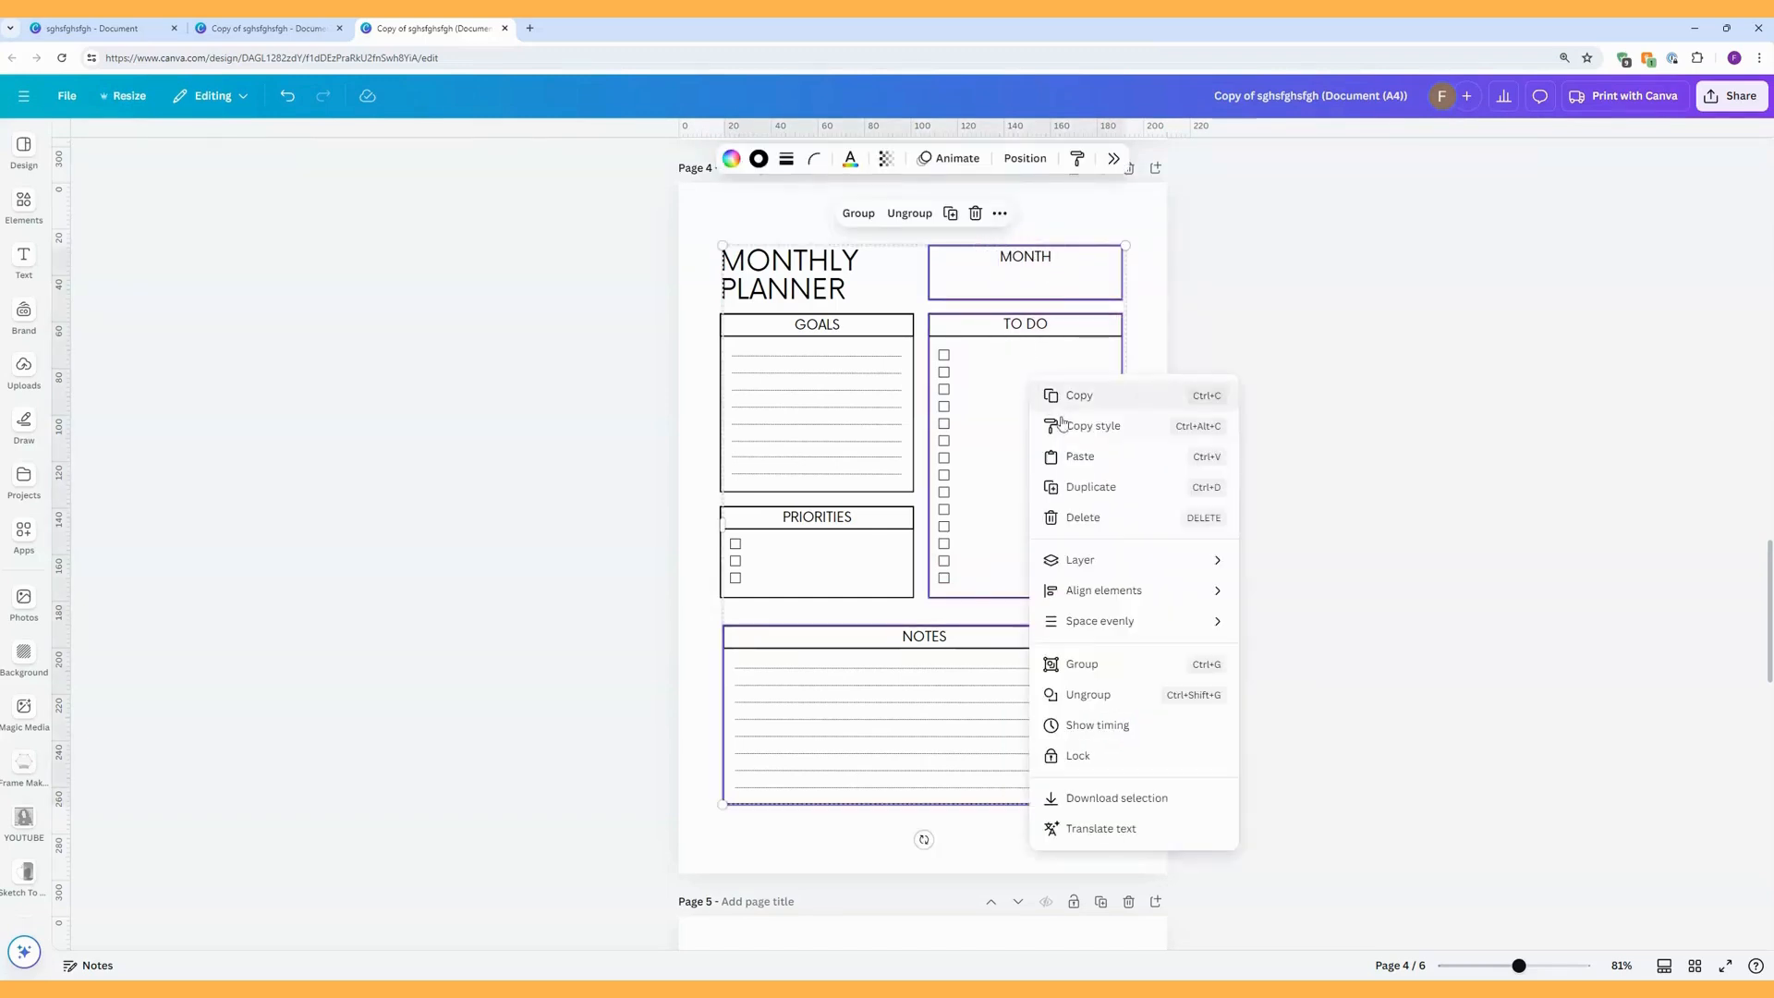
pyautogui.moveTo(1128, 568)
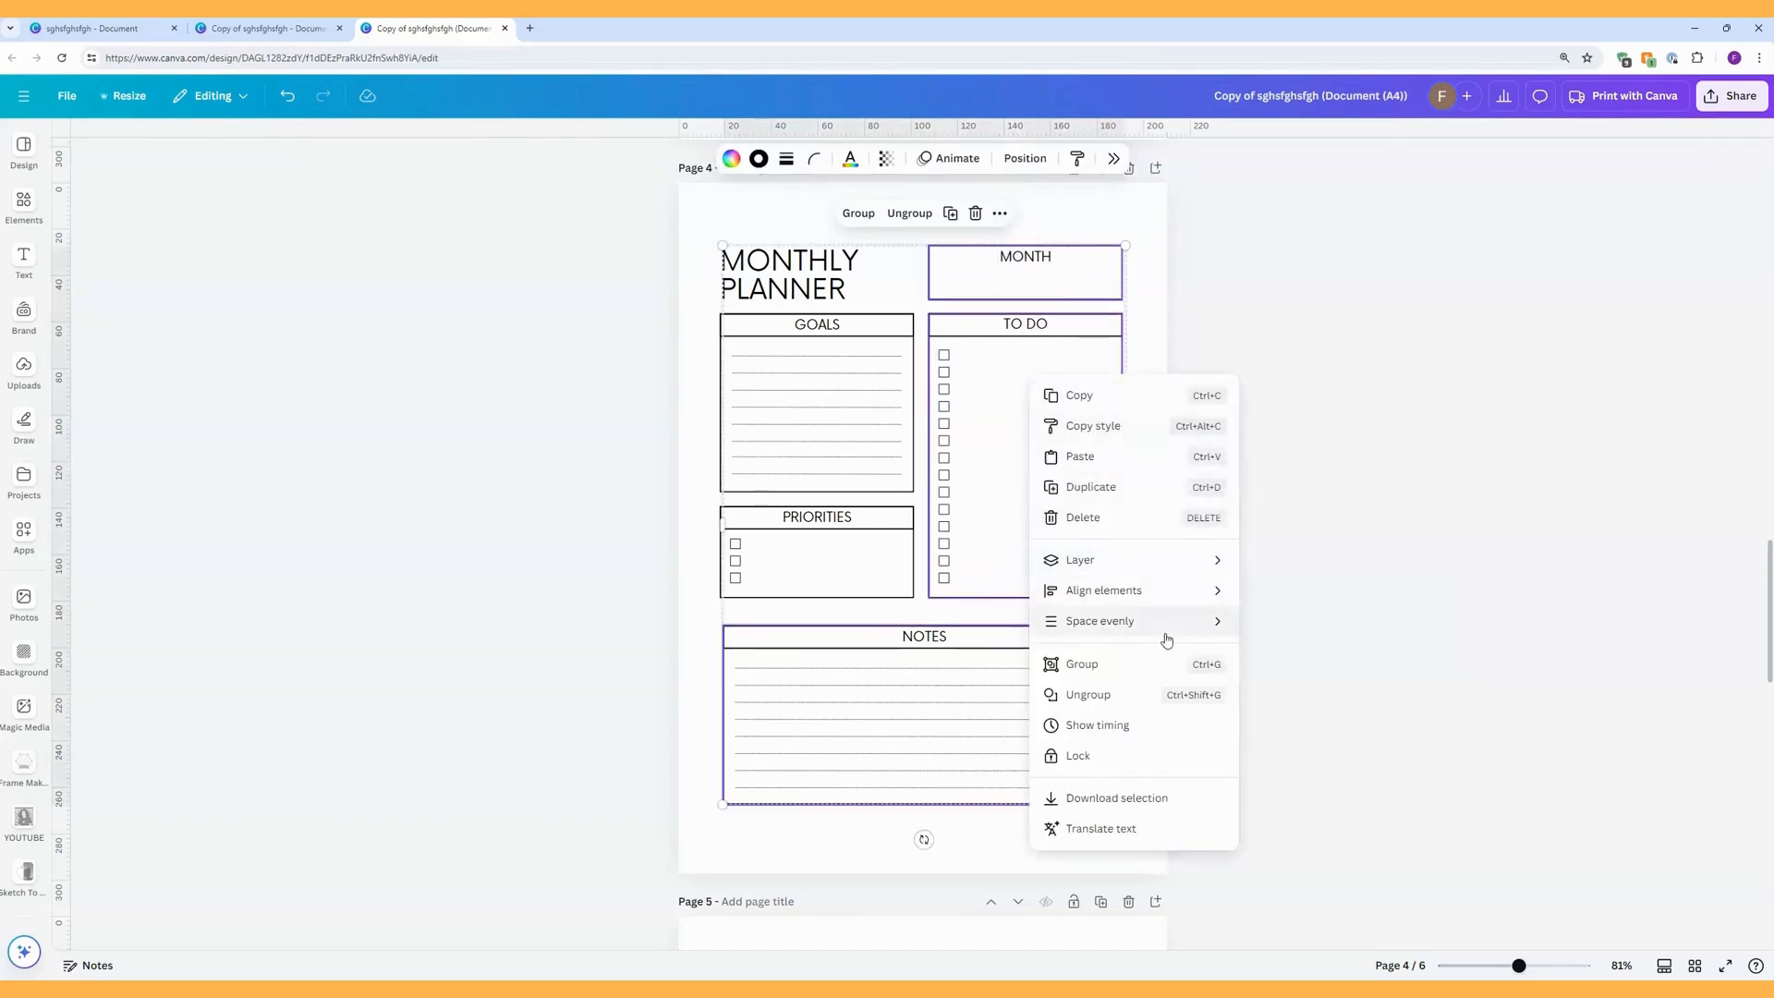
pyautogui.moveTo(1183, 624)
pyautogui.click(1298, 662)
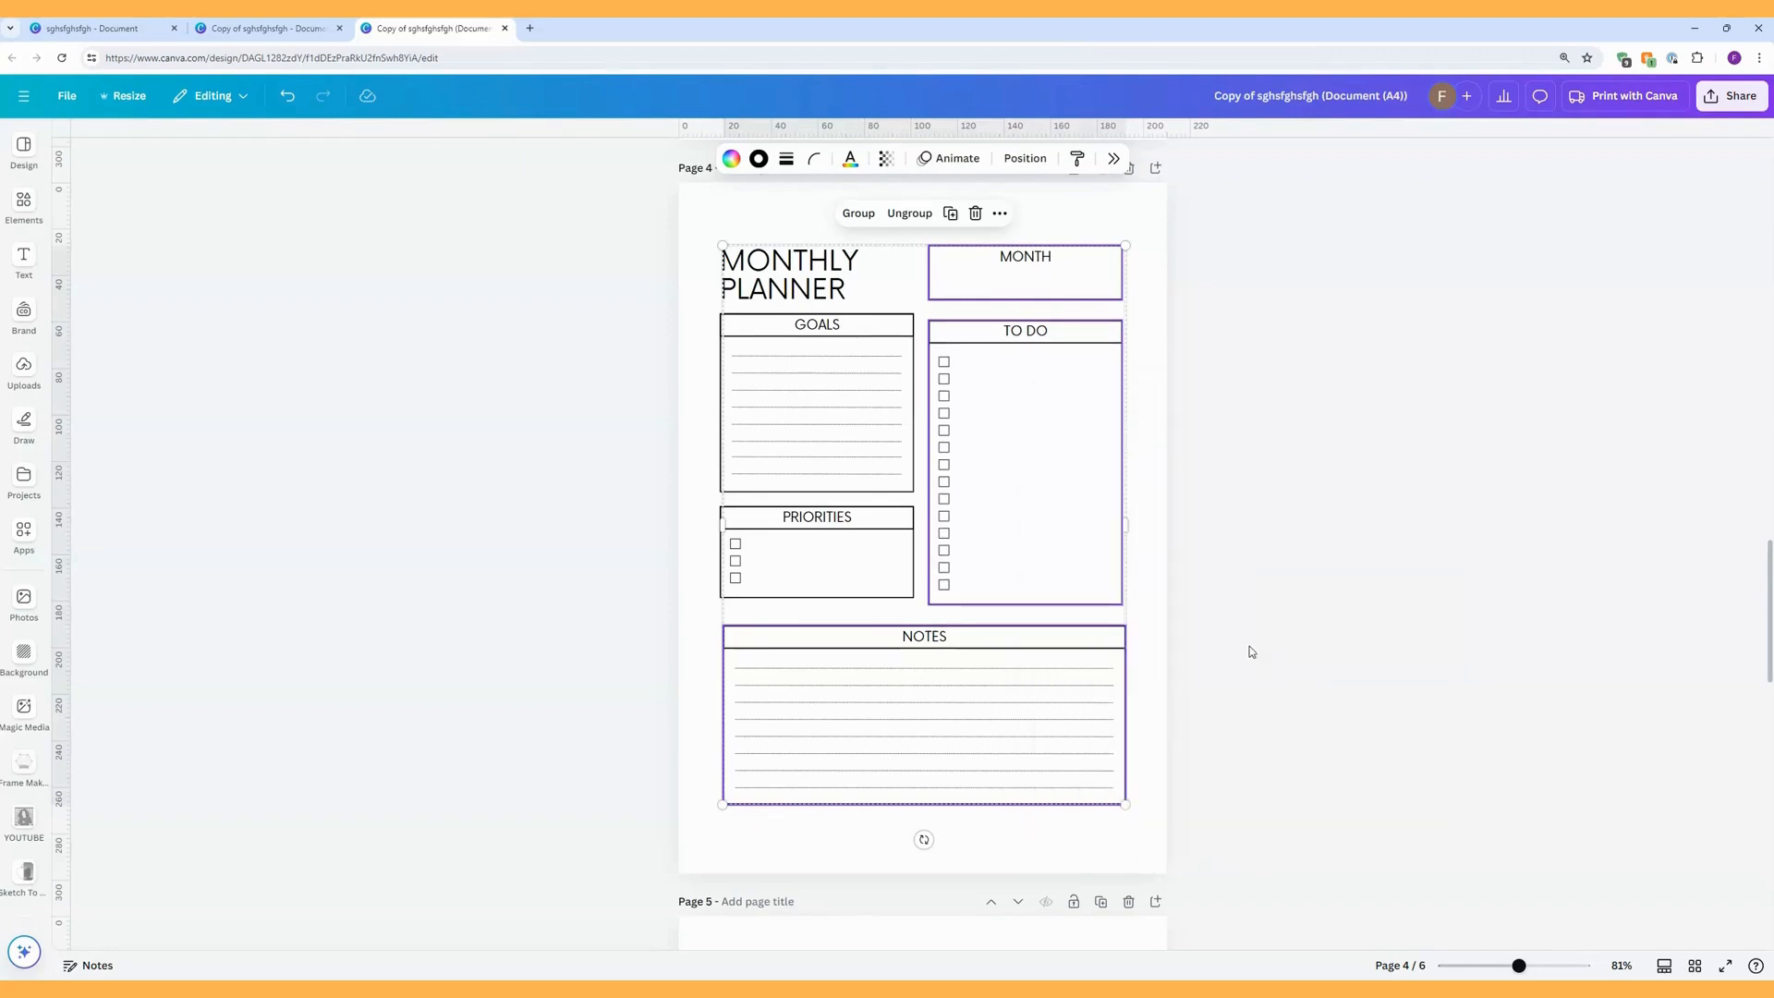
pyautogui.click(1211, 641)
# Line up the bottom of the PRIORITIES section with the TO DO section, and unlock the outer border box of GOALS.
pyautogui.moveTo(874, 540); pyautogui.dragTo(873, 548)
pyautogui.click(855, 424)
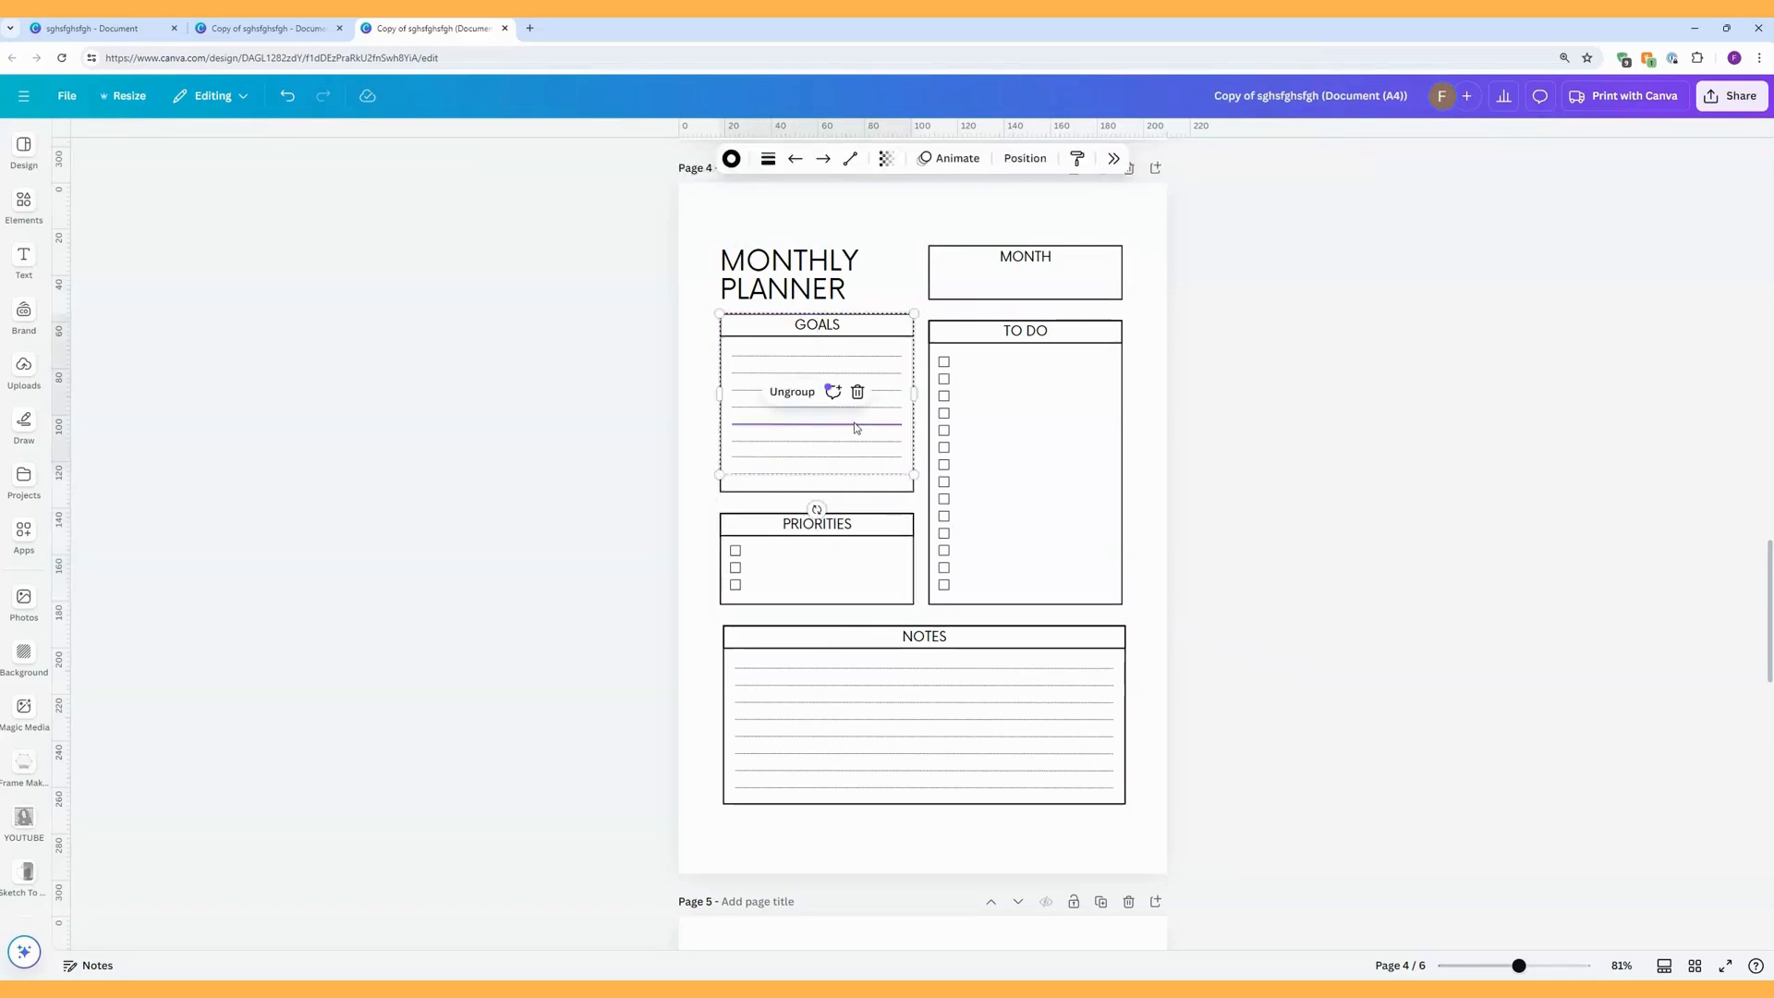
pyautogui.click(830, 485)
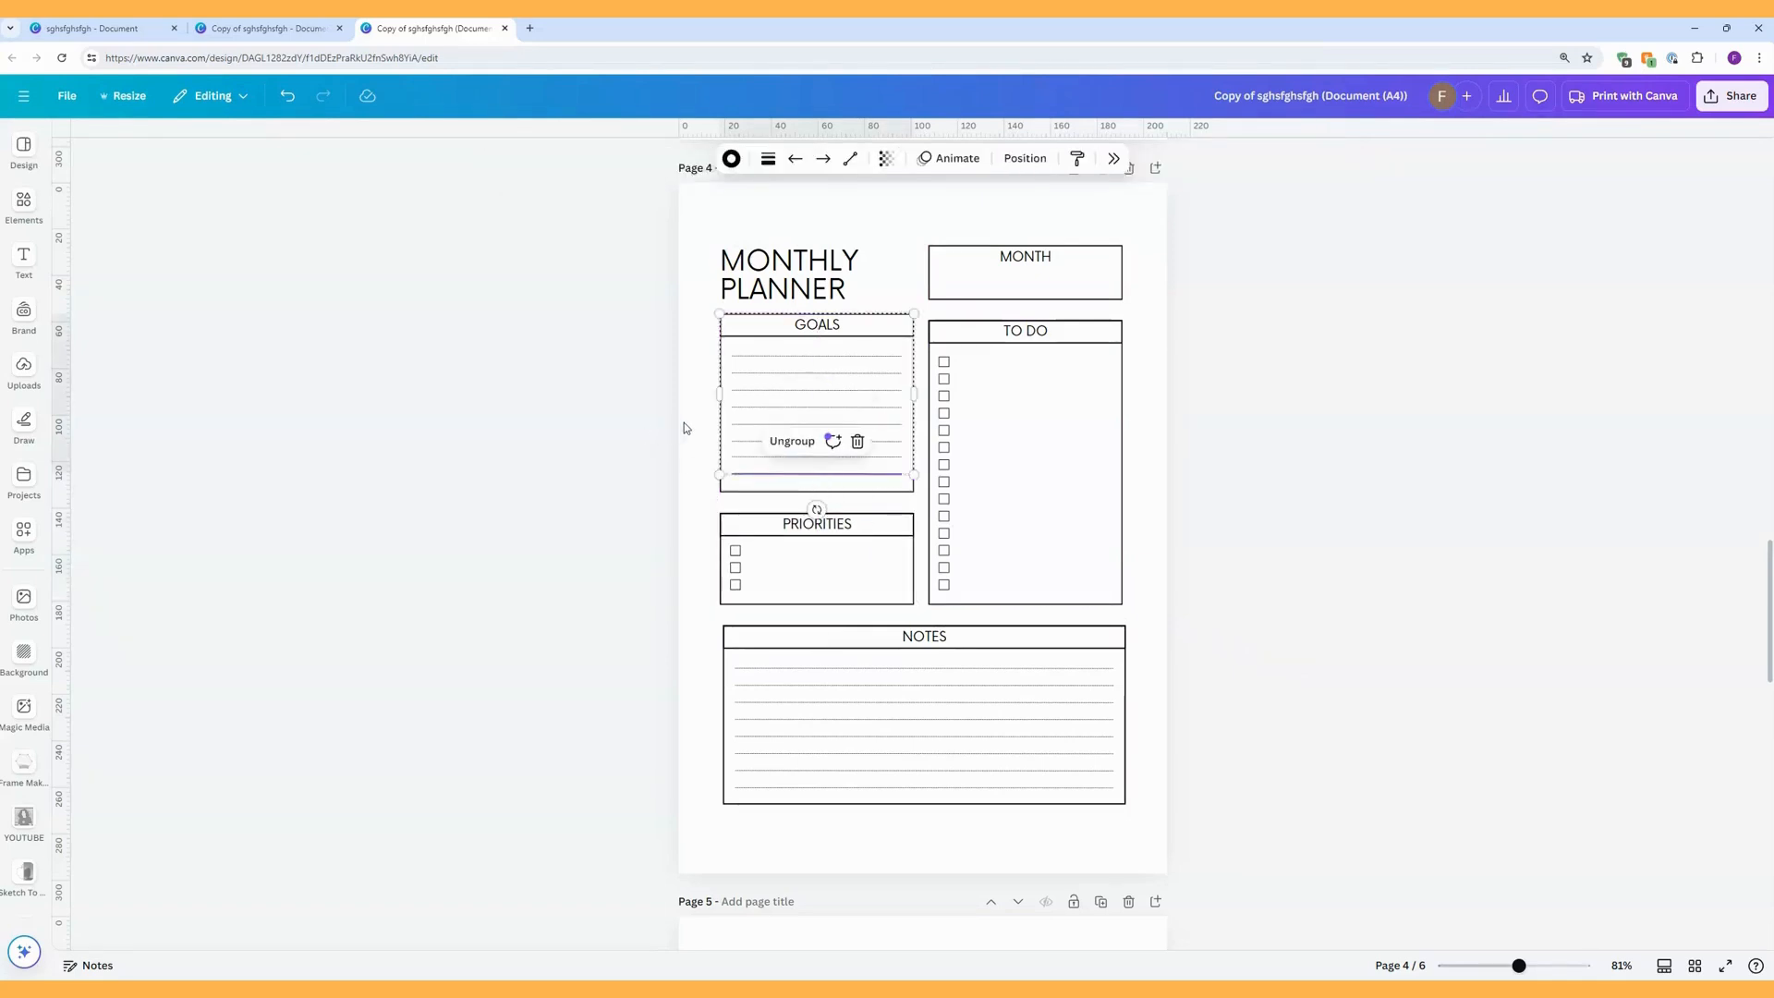
pyautogui.rightClick(755, 491)
pyautogui.press('Escape')
pyautogui.rightClick(742, 496)
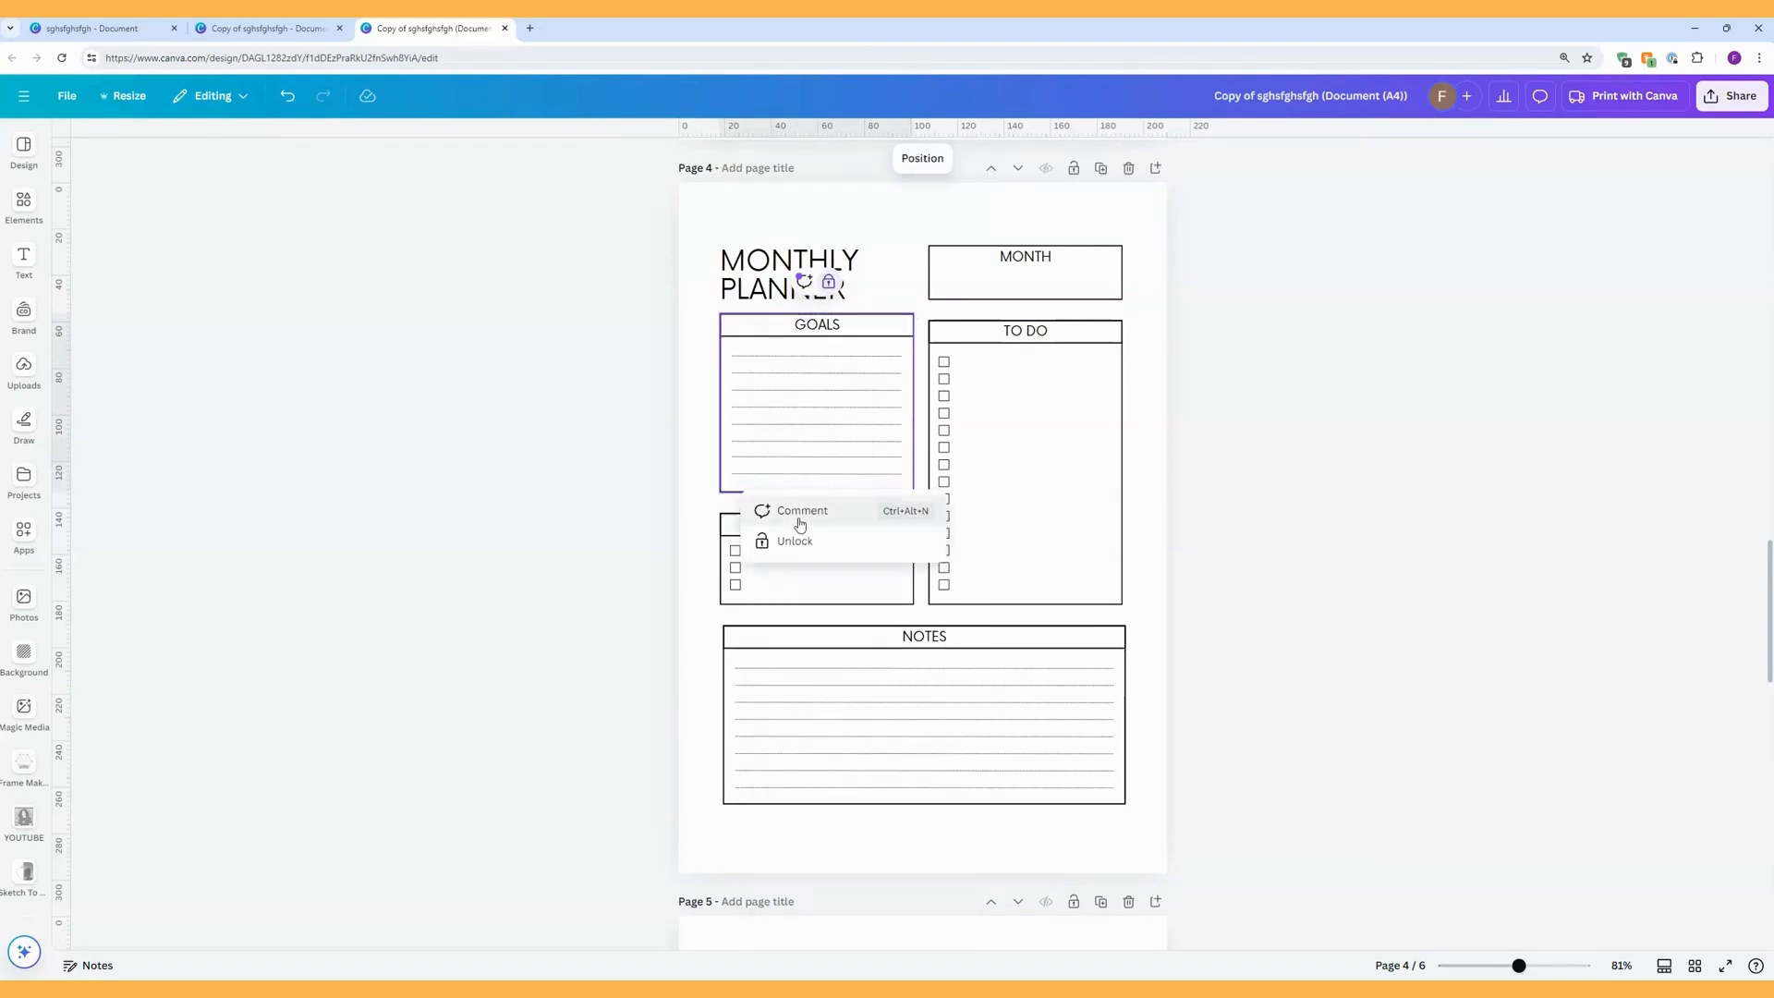
pyautogui.click(795, 538)
# Move the whole GOALS section, including its border box, down so its top lines up with the TO DO section.
pyautogui.click(713, 448)
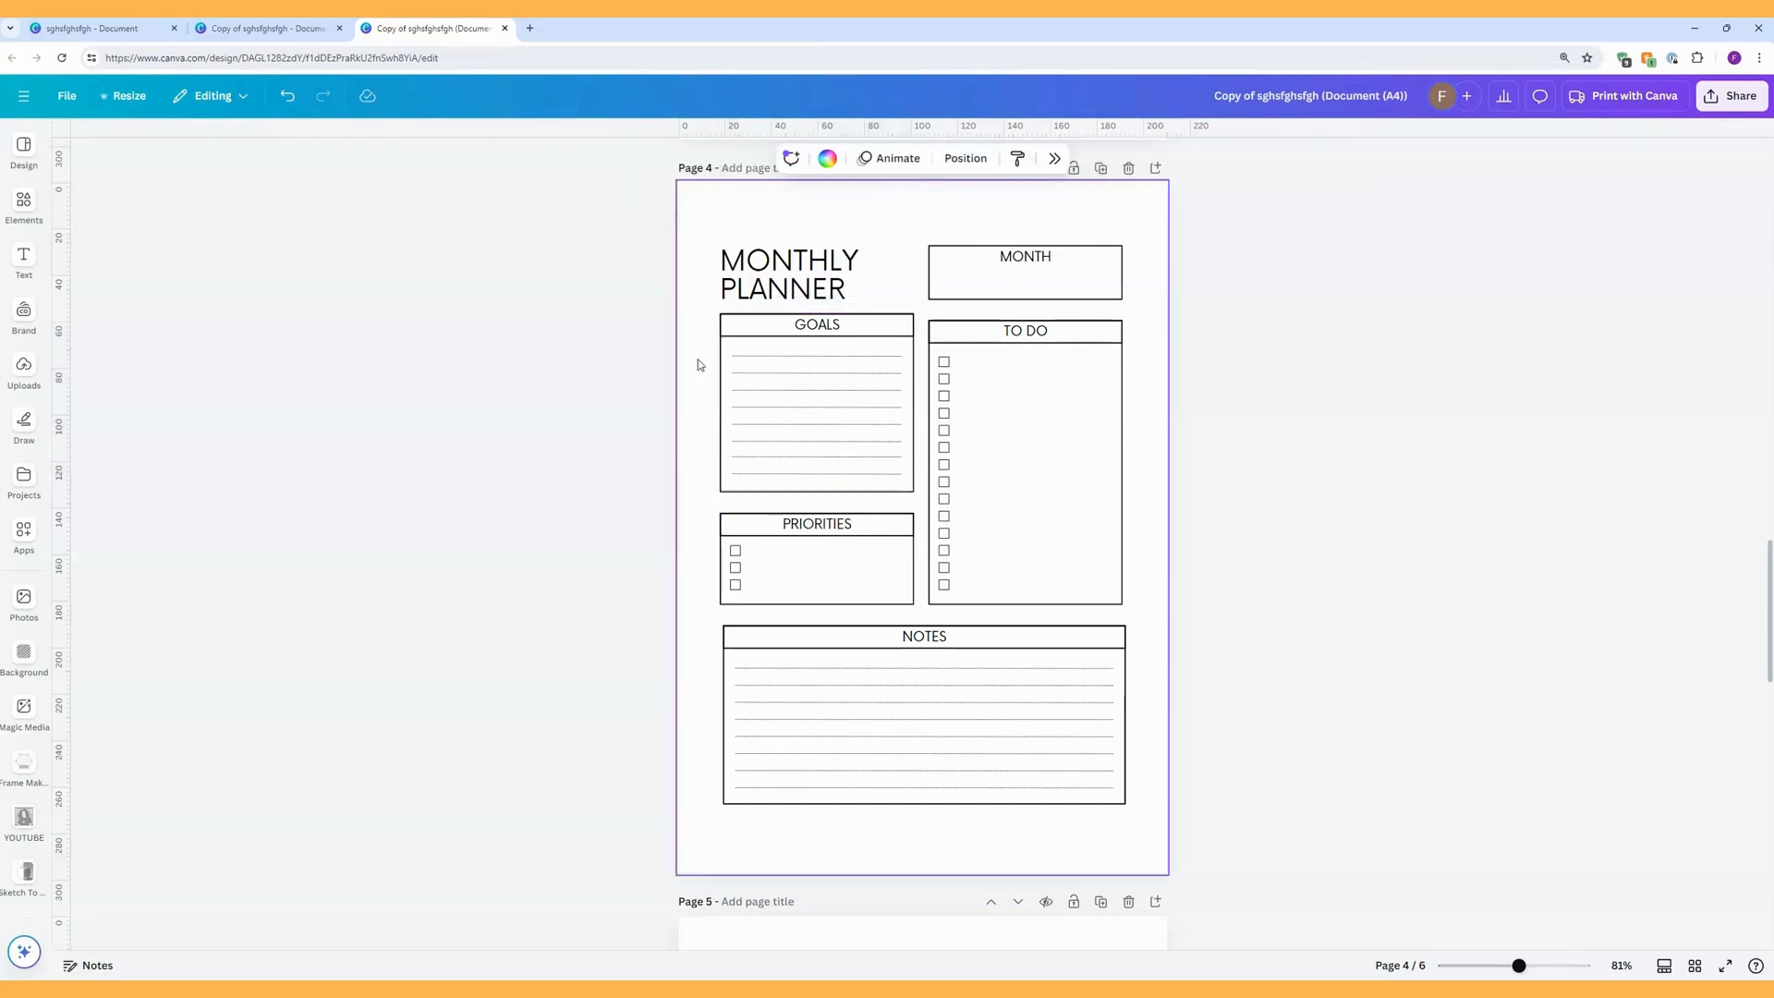
pyautogui.moveTo(707, 313); pyautogui.dragTo(913, 493)
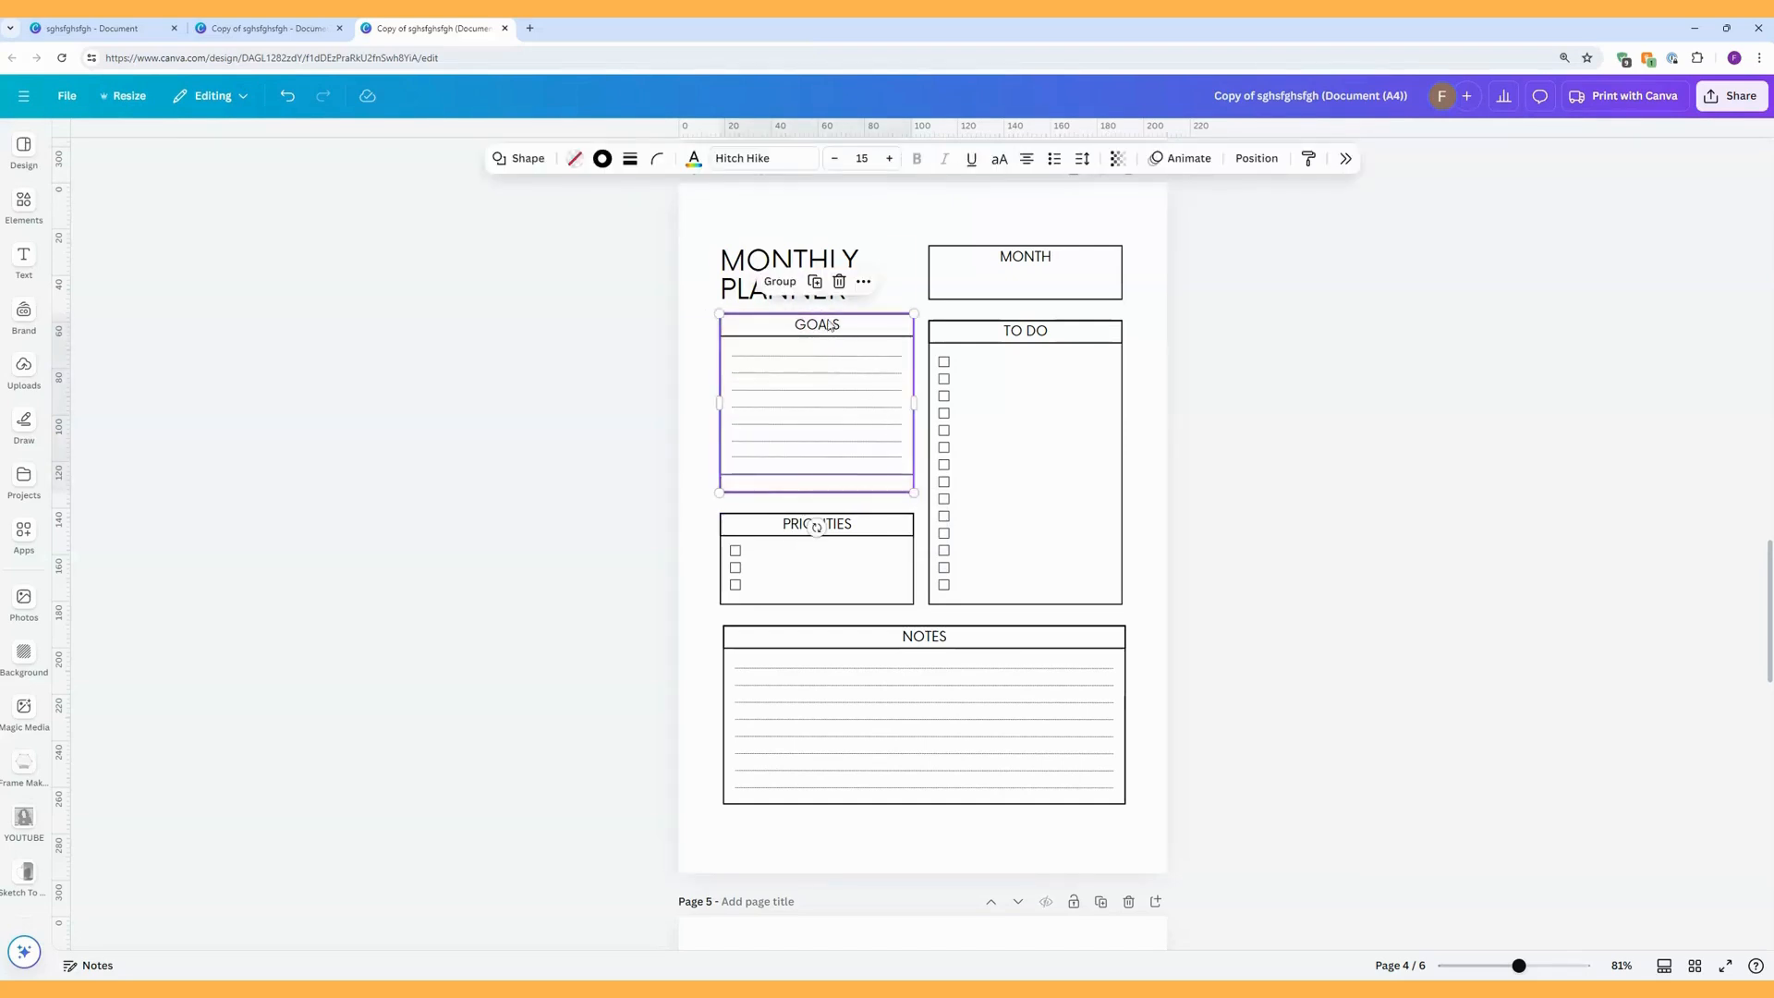
pyautogui.moveTo(843, 422); pyautogui.dragTo(840, 422)
pyautogui.hotkey('ctrl', 'z')
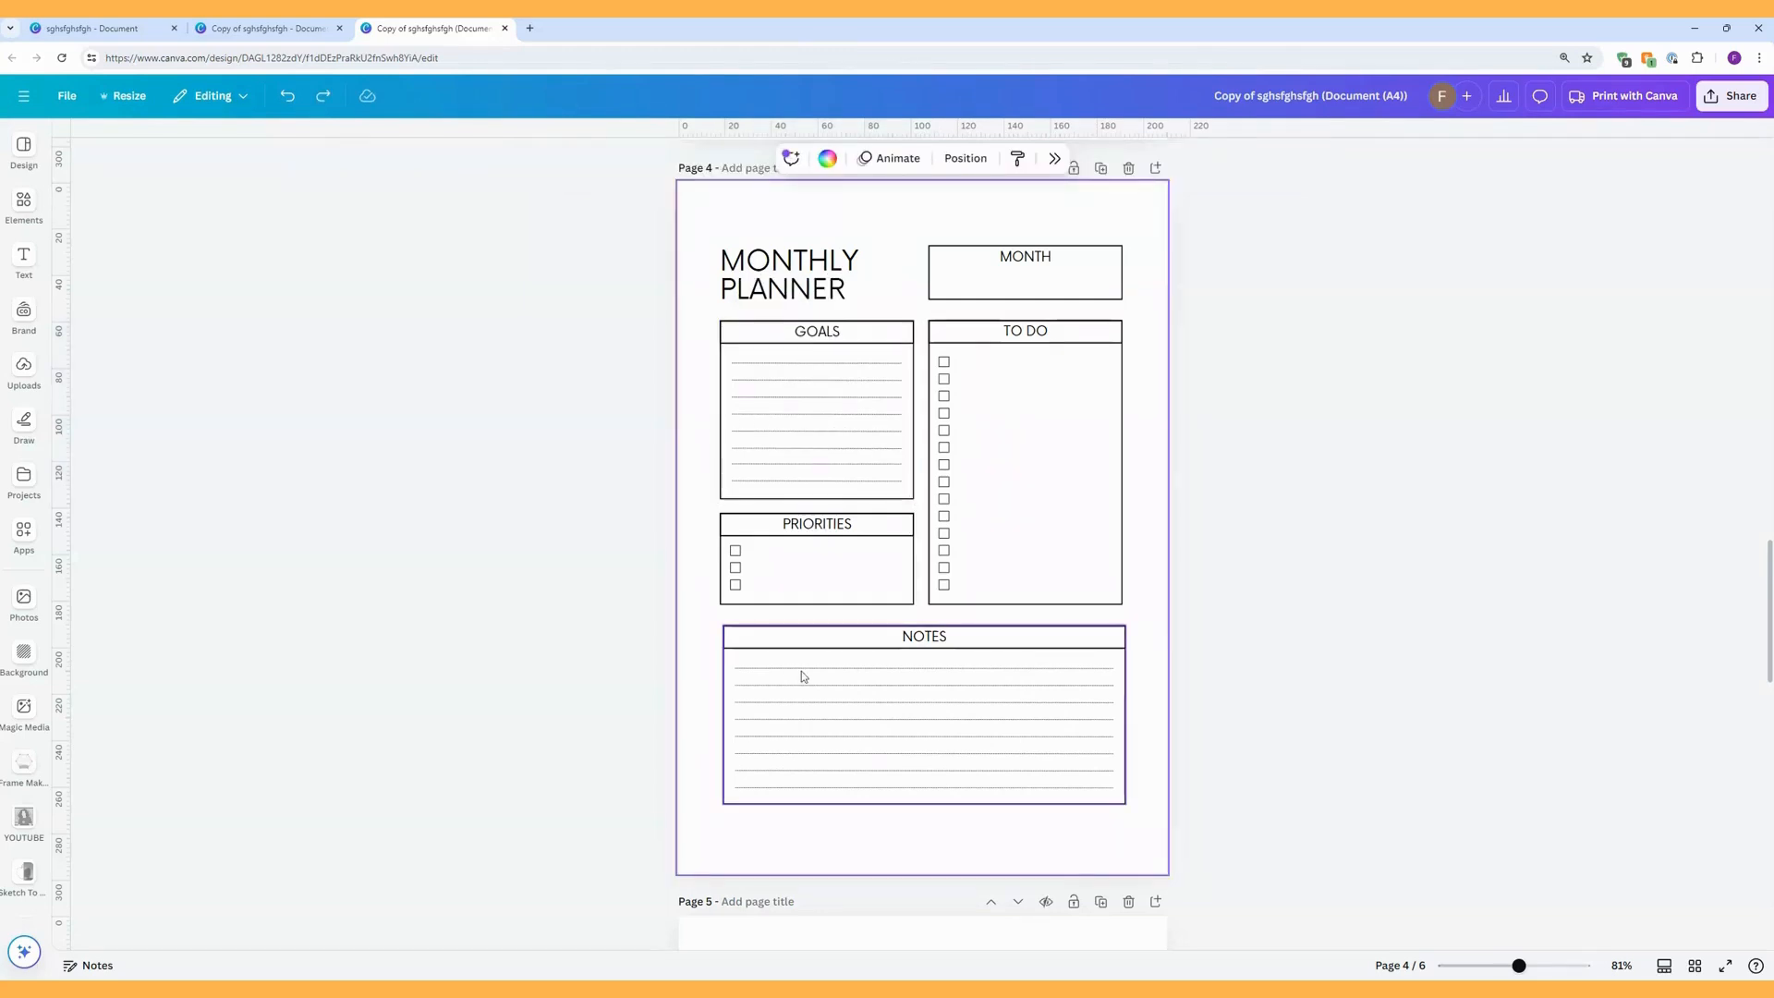
# Widen the NOTES section on the Monthly Planner page so its left edge lines up with the PRIORITIES section.
pyautogui.click(740, 651)
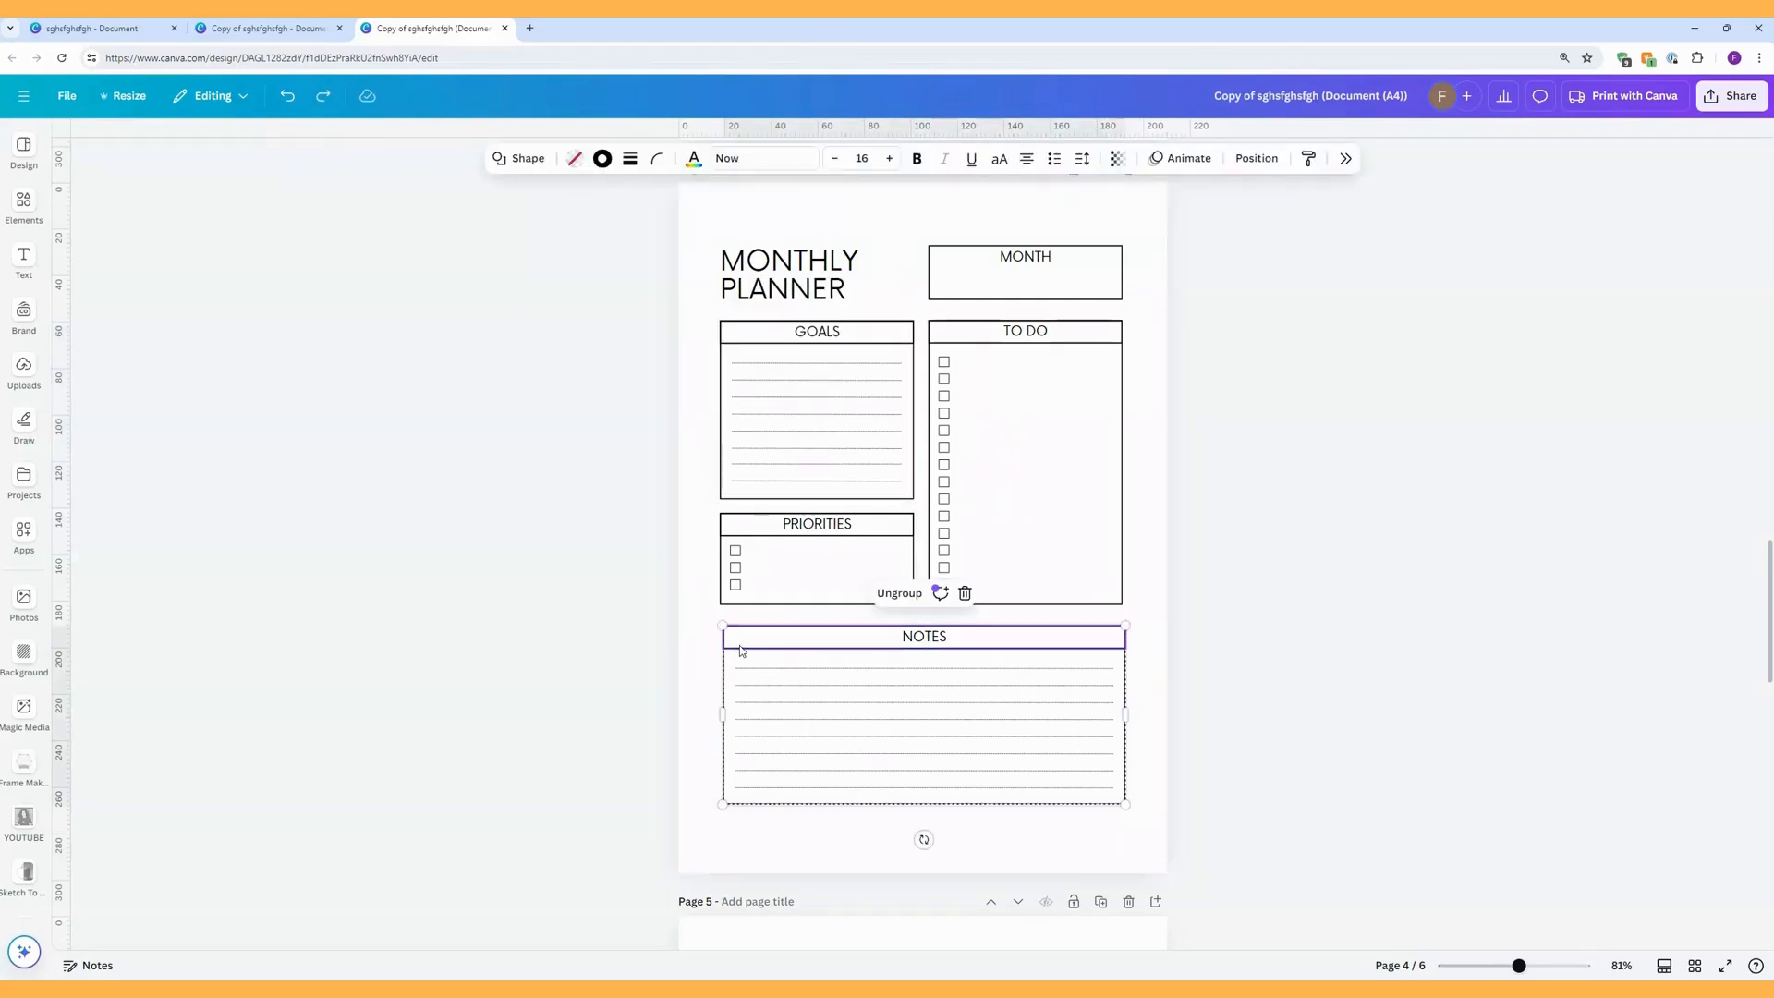
pyautogui.moveTo(722, 715); pyautogui.dragTo(717, 716)
pyautogui.click(702, 730)
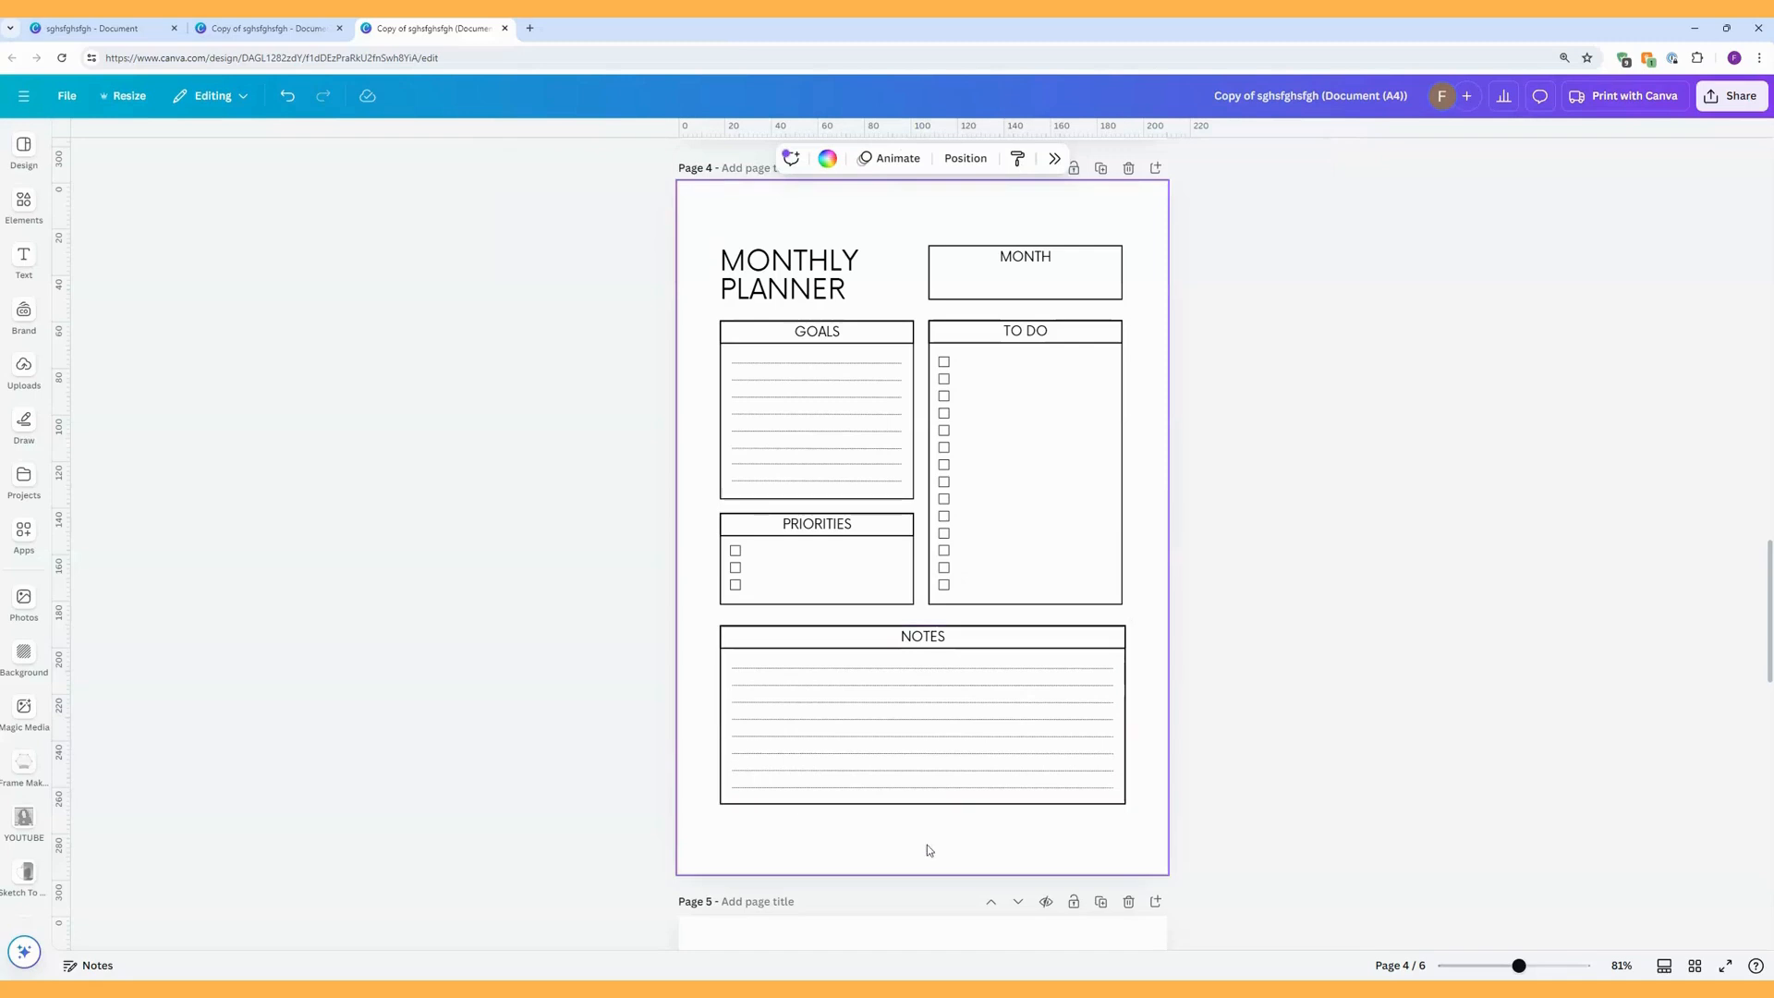
pyautogui.moveTo(991, 828); pyautogui.dragTo(918, 662)
pyautogui.click(915, 667)
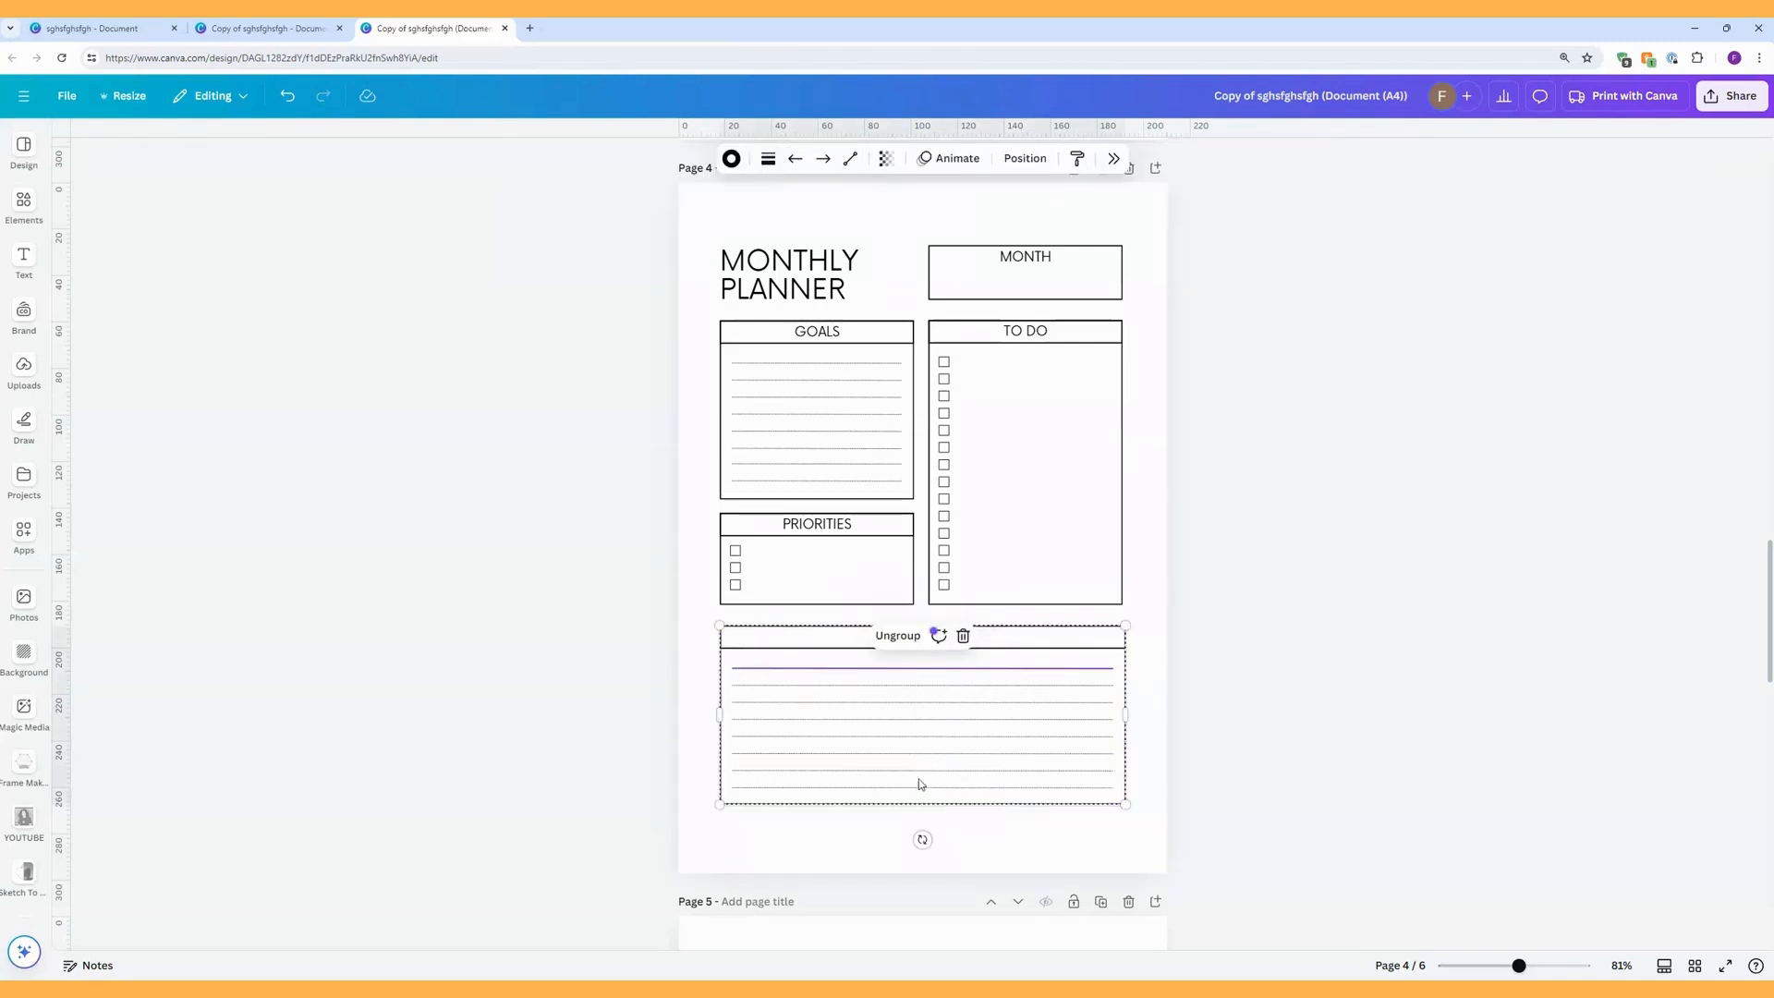
pyautogui.moveTo(720, 714)
pyautogui.mouseDown()
pyautogui.moveTo(680, 713)
pyautogui.moveTo(720, 713)
pyautogui.mouseUp()
pyautogui.click(867, 824)
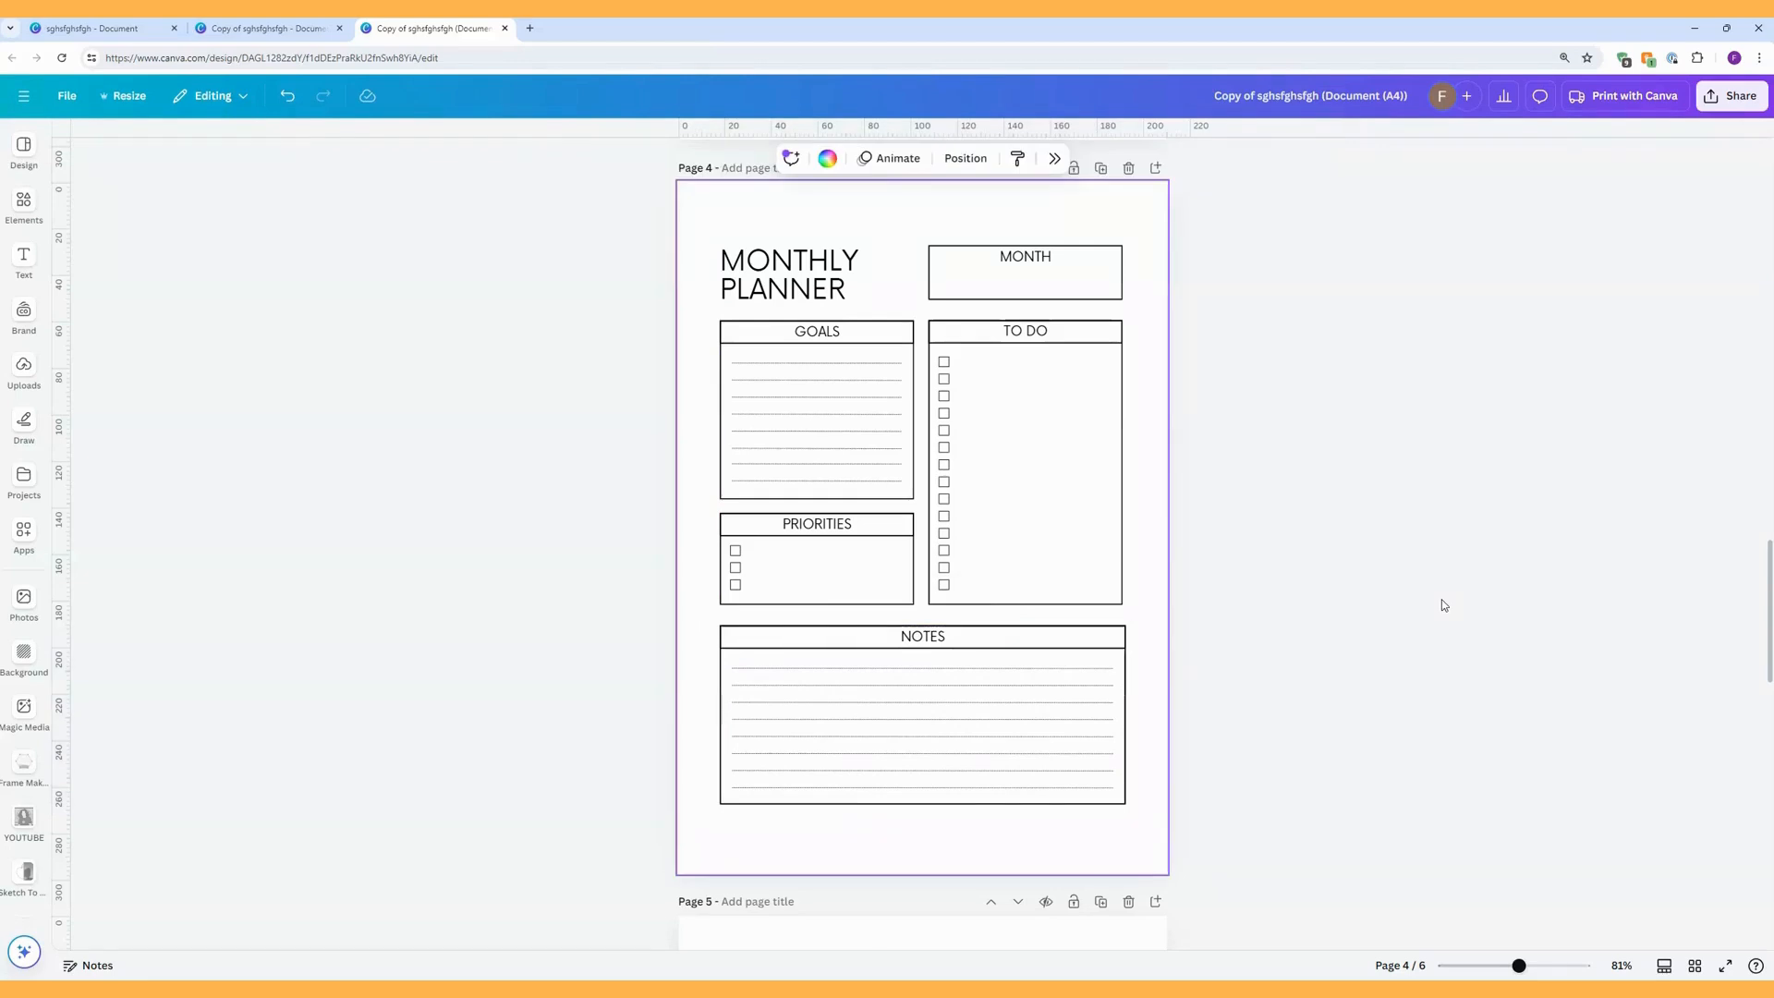
# Group the heading, lines and border of each month box on the Yearly Planner page as its own group.
pyautogui.scroll(-9, 1197, 520)
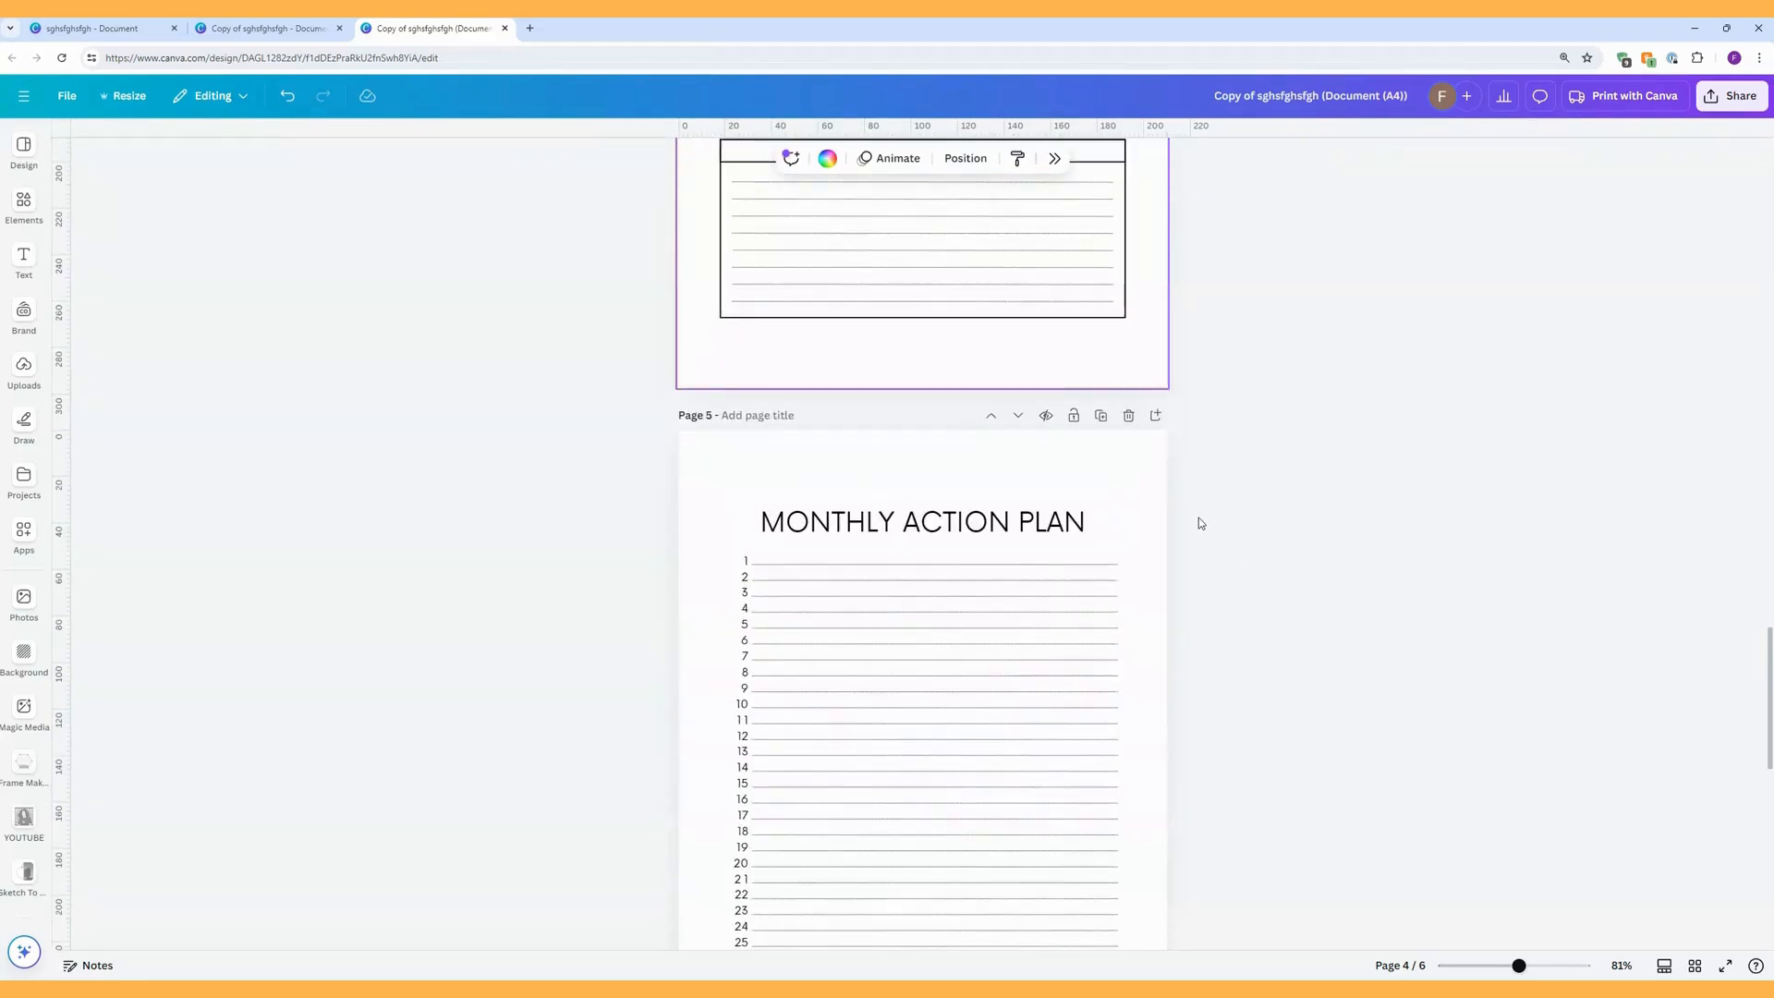
pyautogui.scroll(3, 1199, 520)
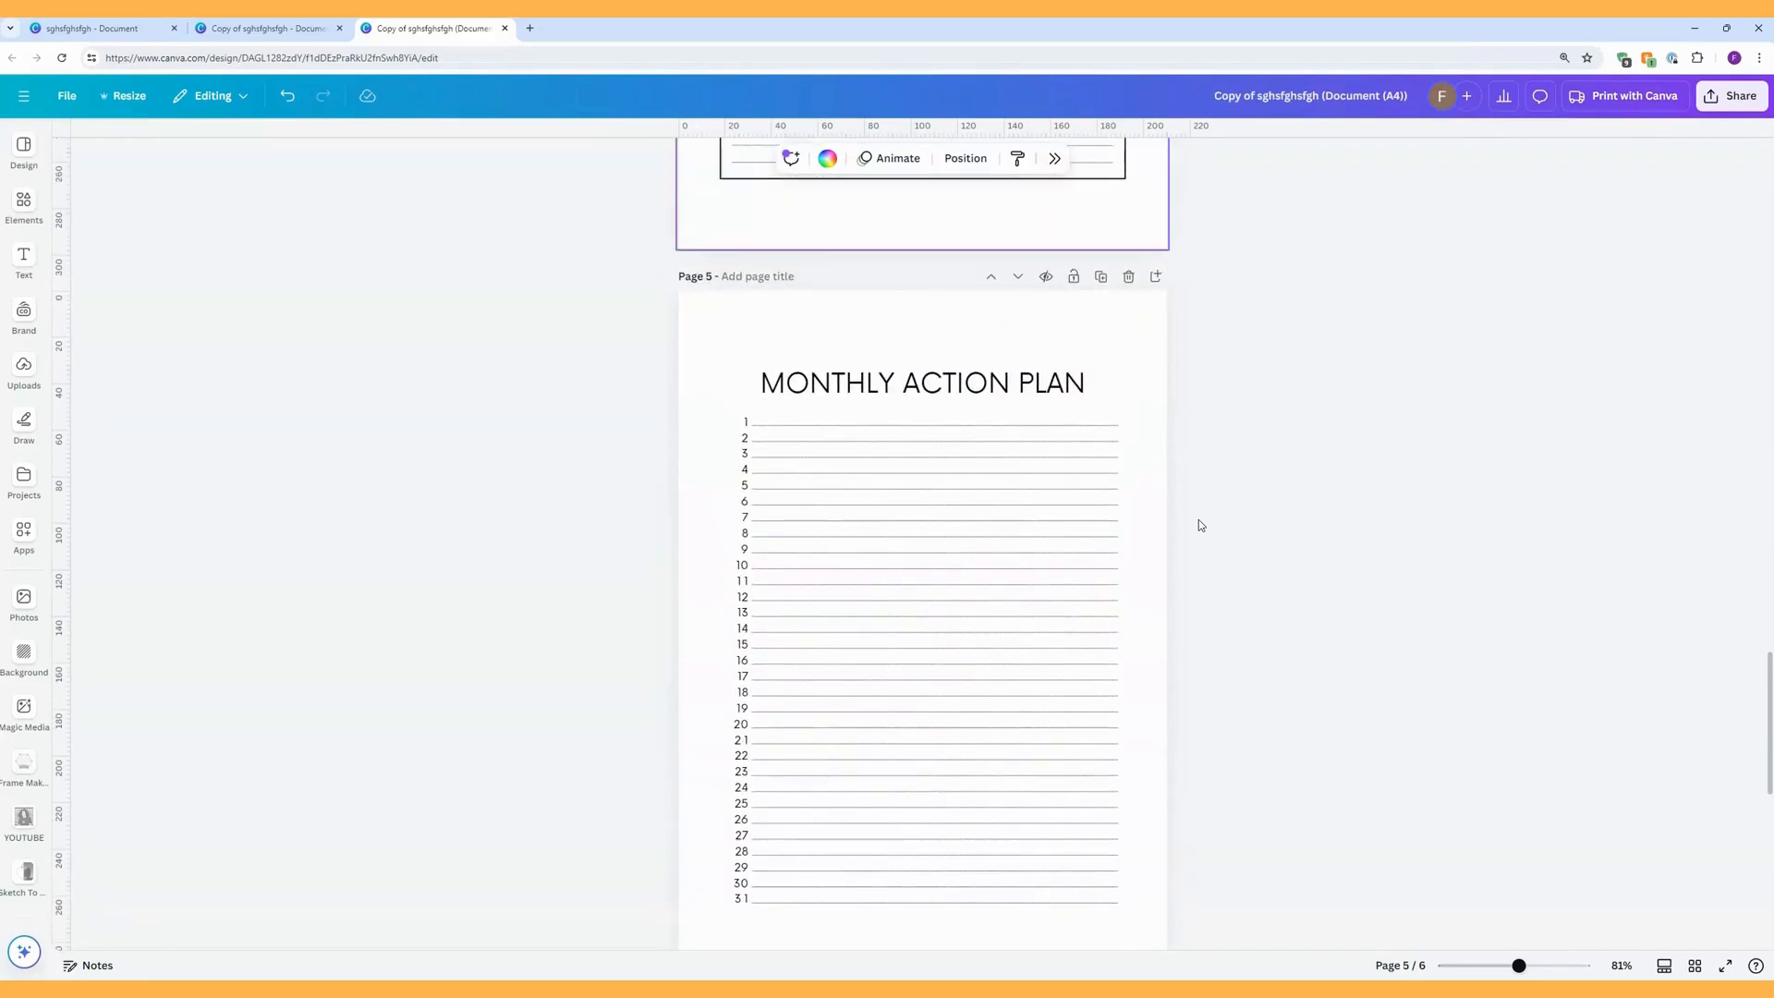
pyautogui.scroll(-10, 1199, 525)
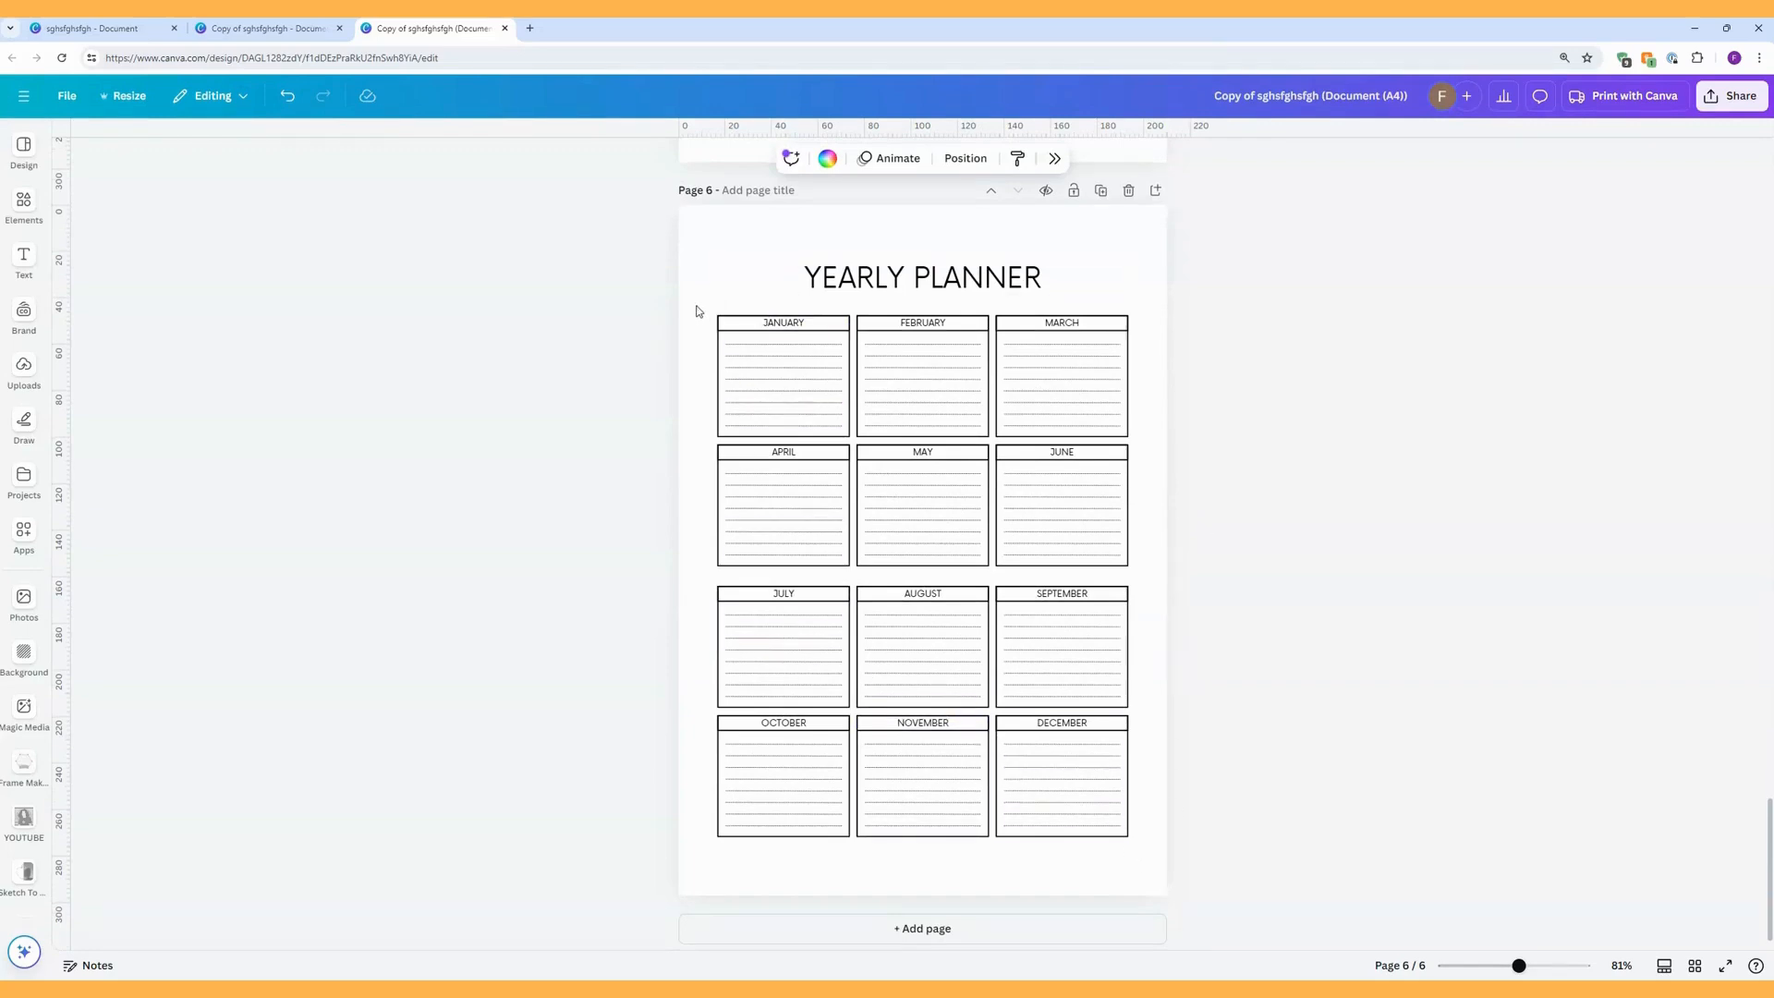
pyautogui.moveTo(697, 310); pyautogui.dragTo(849, 436)
pyautogui.click(747, 283)
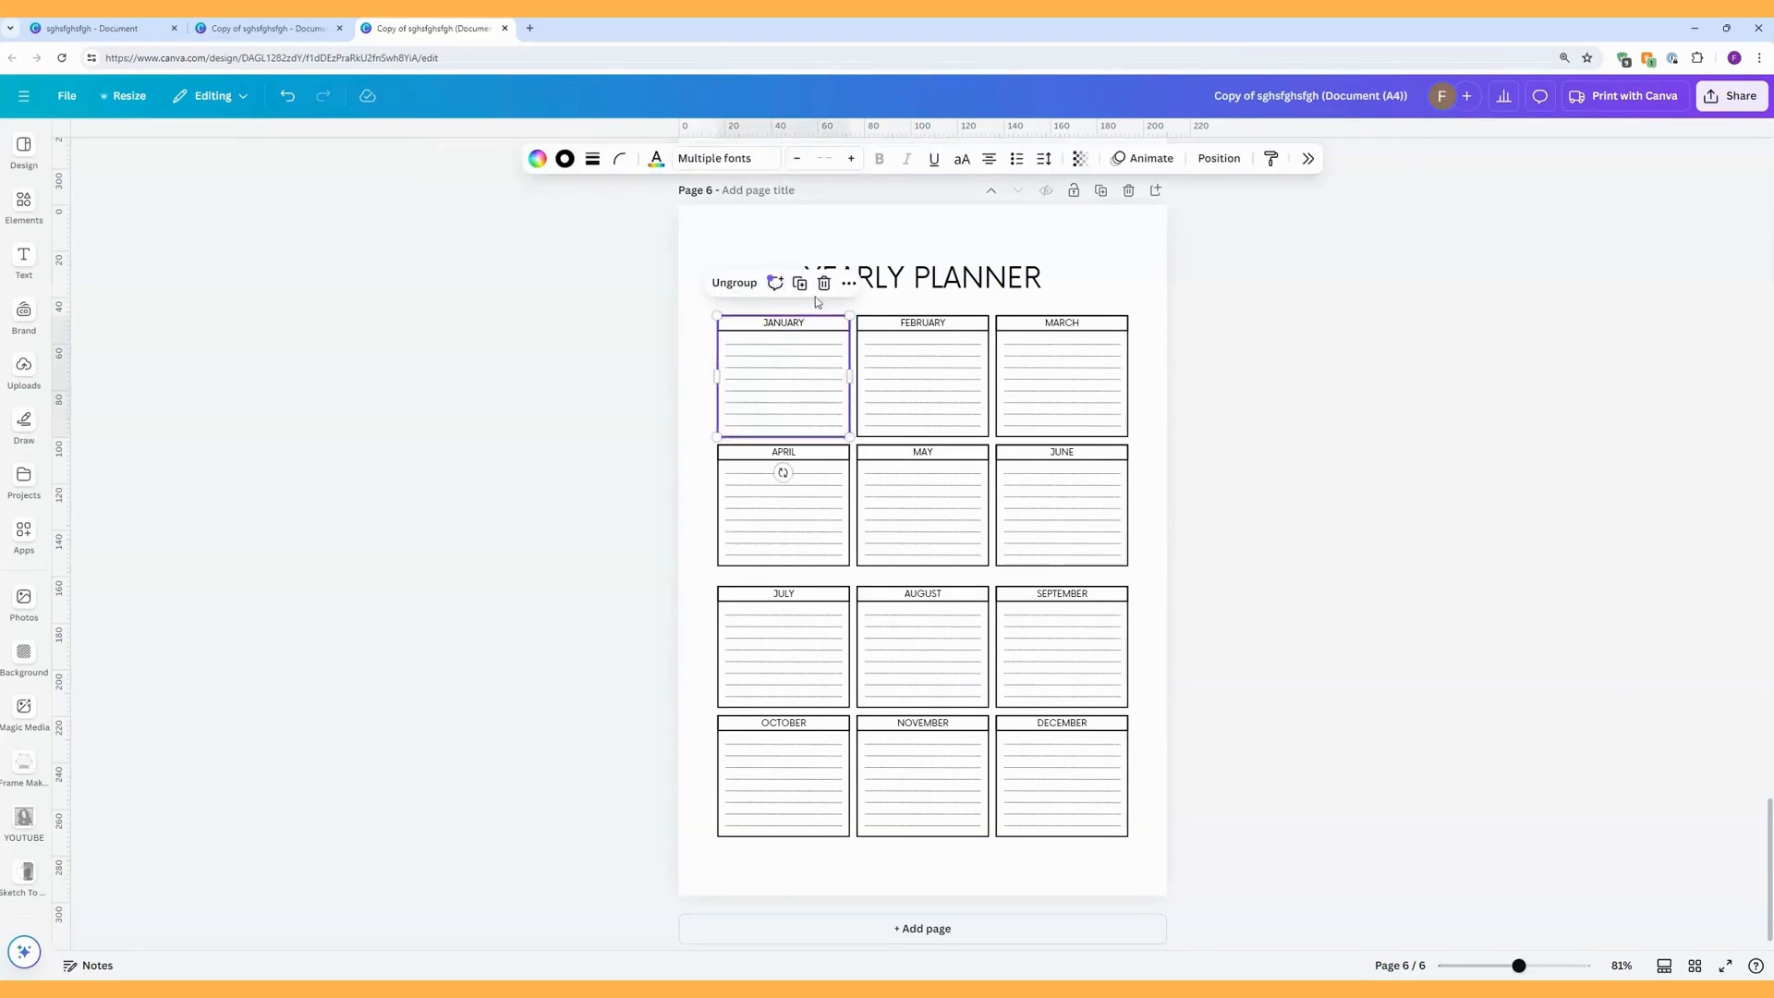
pyautogui.click(871, 313)
pyautogui.moveTo(878, 314); pyautogui.dragTo(985, 453)
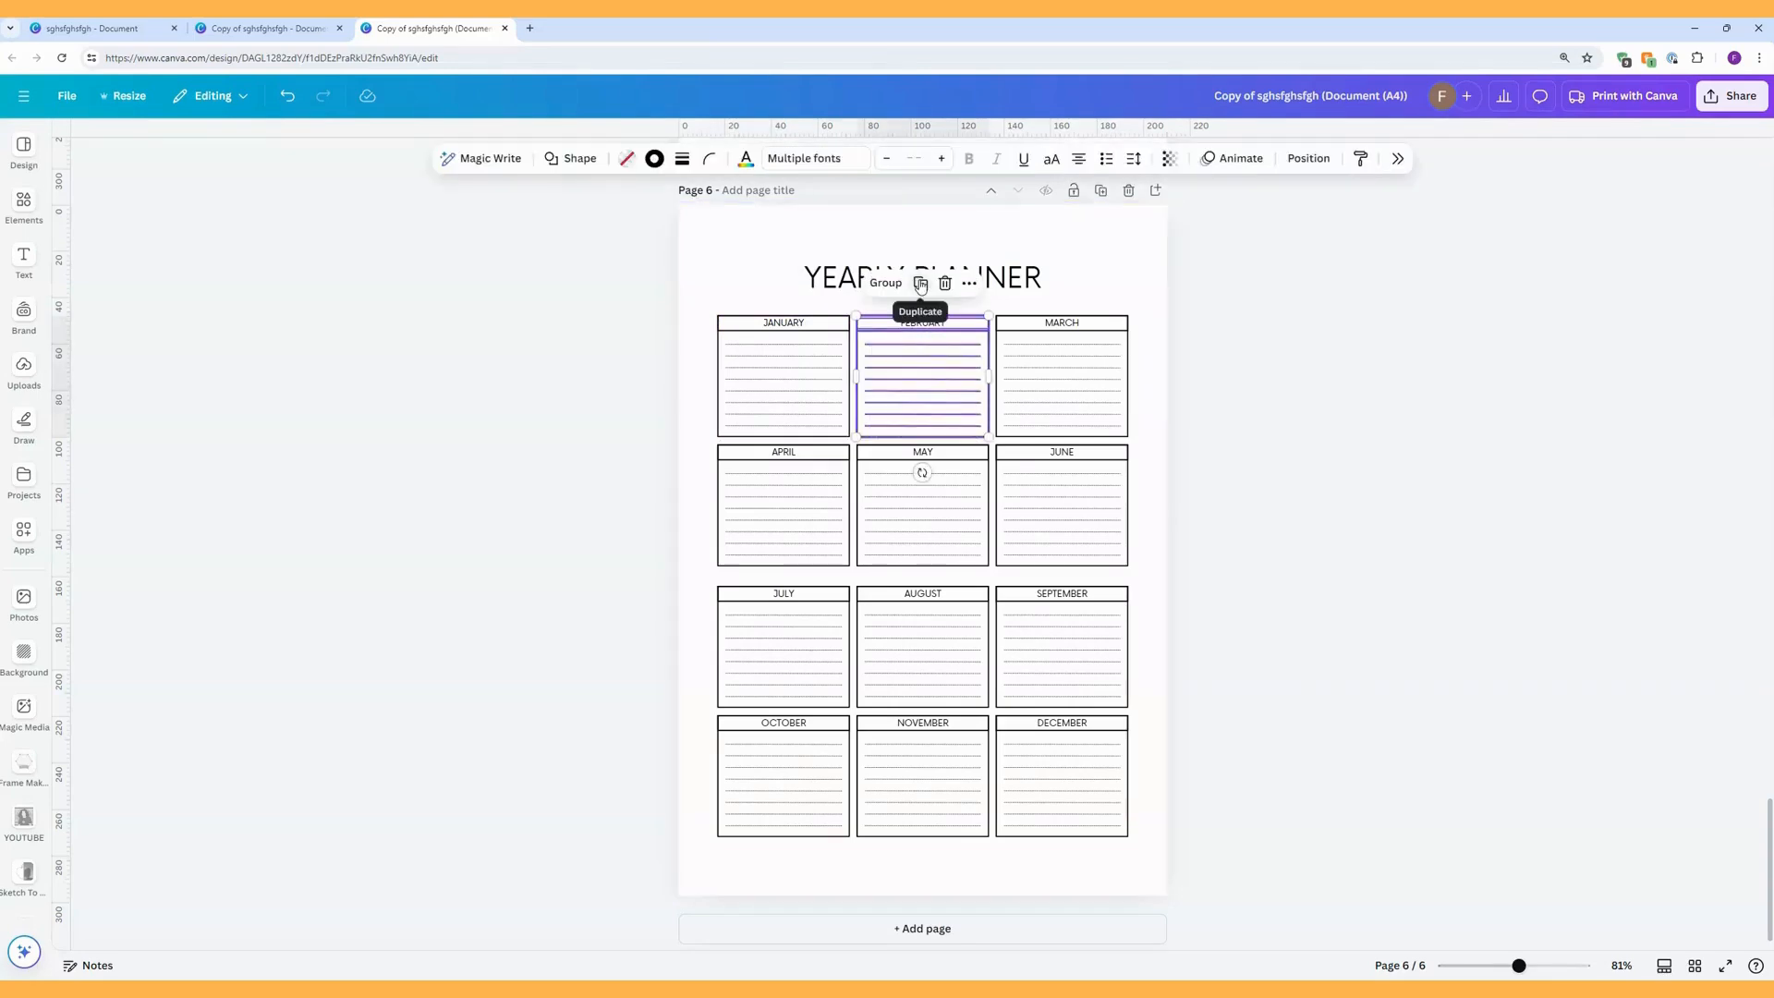
pyautogui.click(885, 283)
pyautogui.moveTo(1039, 309); pyautogui.dragTo(1096, 442)
pyautogui.click(1025, 283)
pyautogui.moveTo(703, 452); pyautogui.dragTo(776, 475)
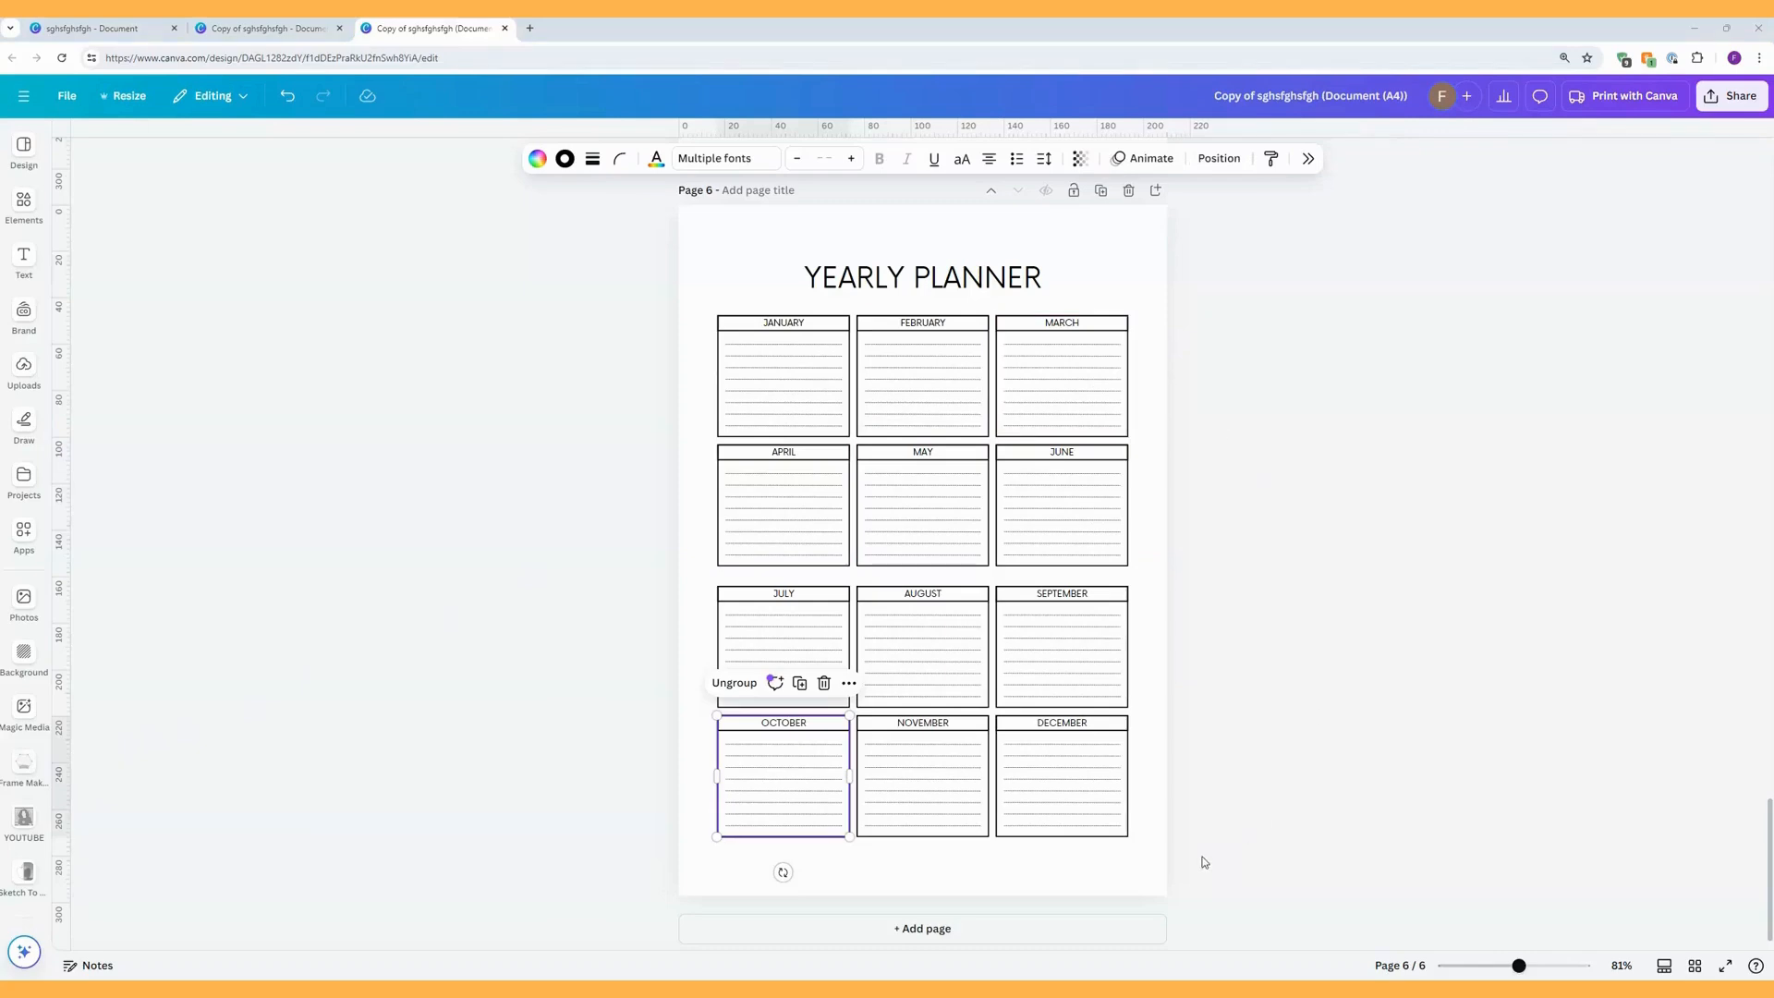
# Space all twelve month boxes on the Yearly Planner page evenly in the vertical direction.
pyautogui.moveTo(1203, 859); pyautogui.dragTo(700, 310)
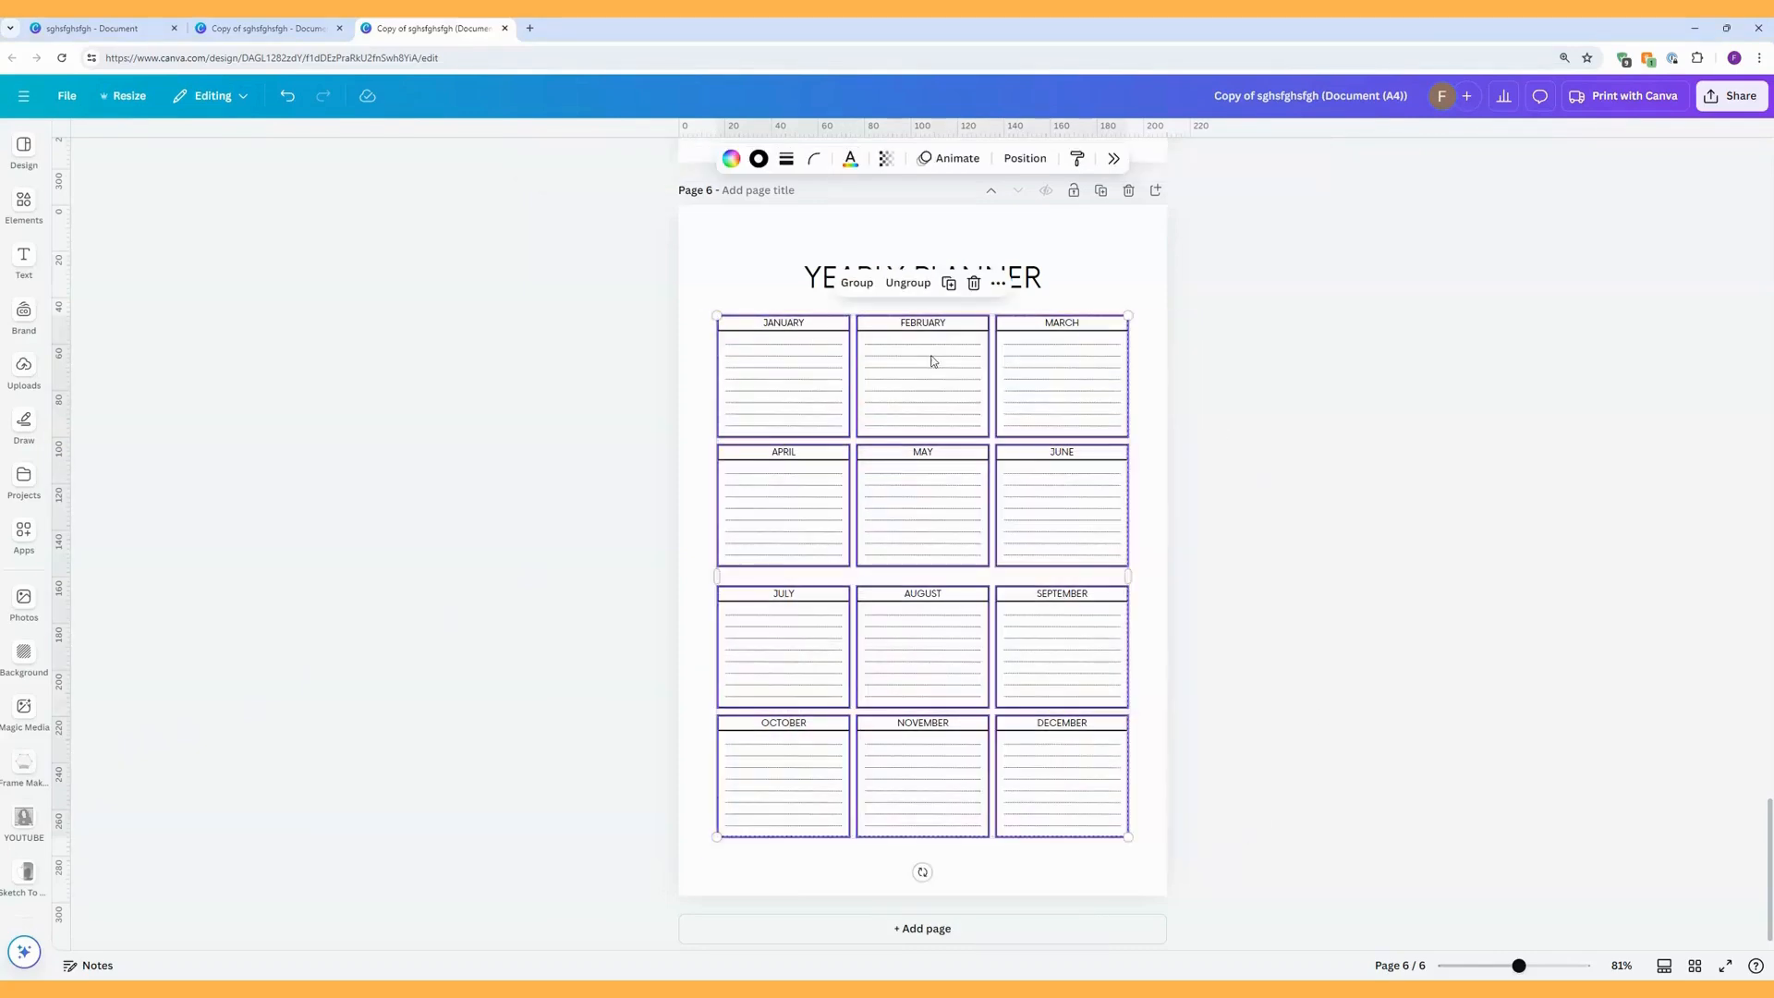
pyautogui.rightClick(957, 355)
pyautogui.moveTo(1017, 571)
pyautogui.click(1224, 570)
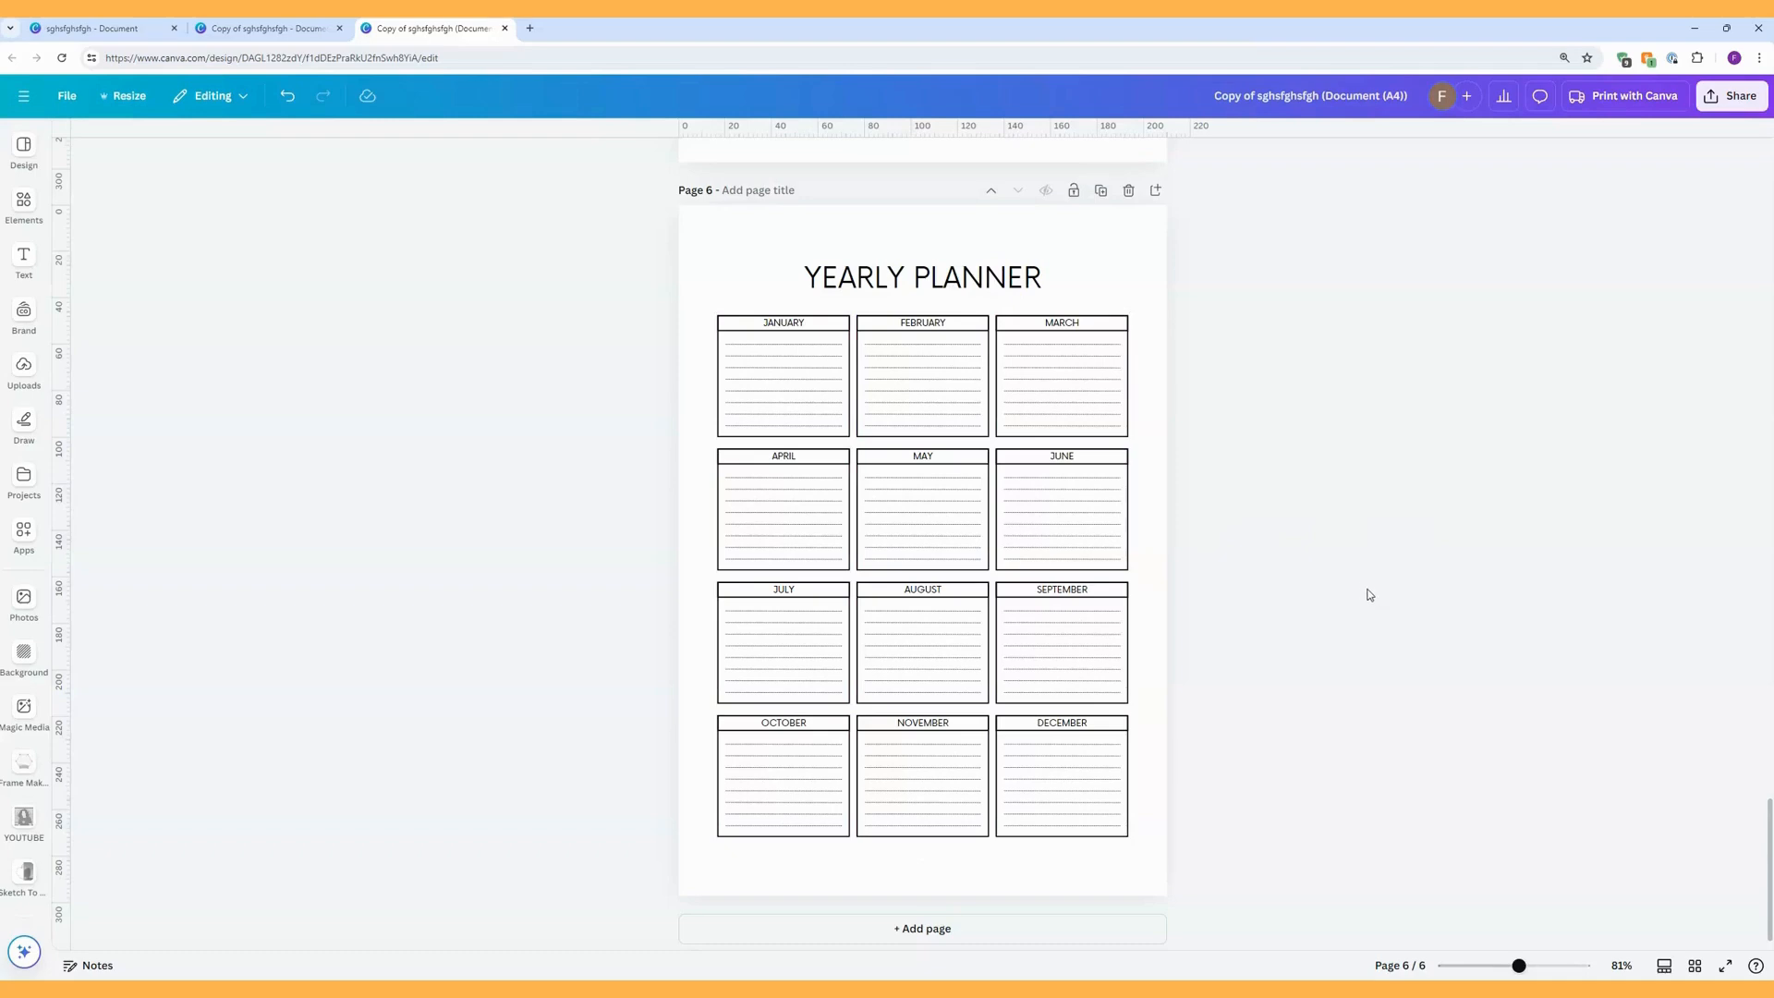
# Close the resized A4 copy and dismiss the resize result in the original-size planner copy.
pyautogui.scroll(20, 1340, 590)
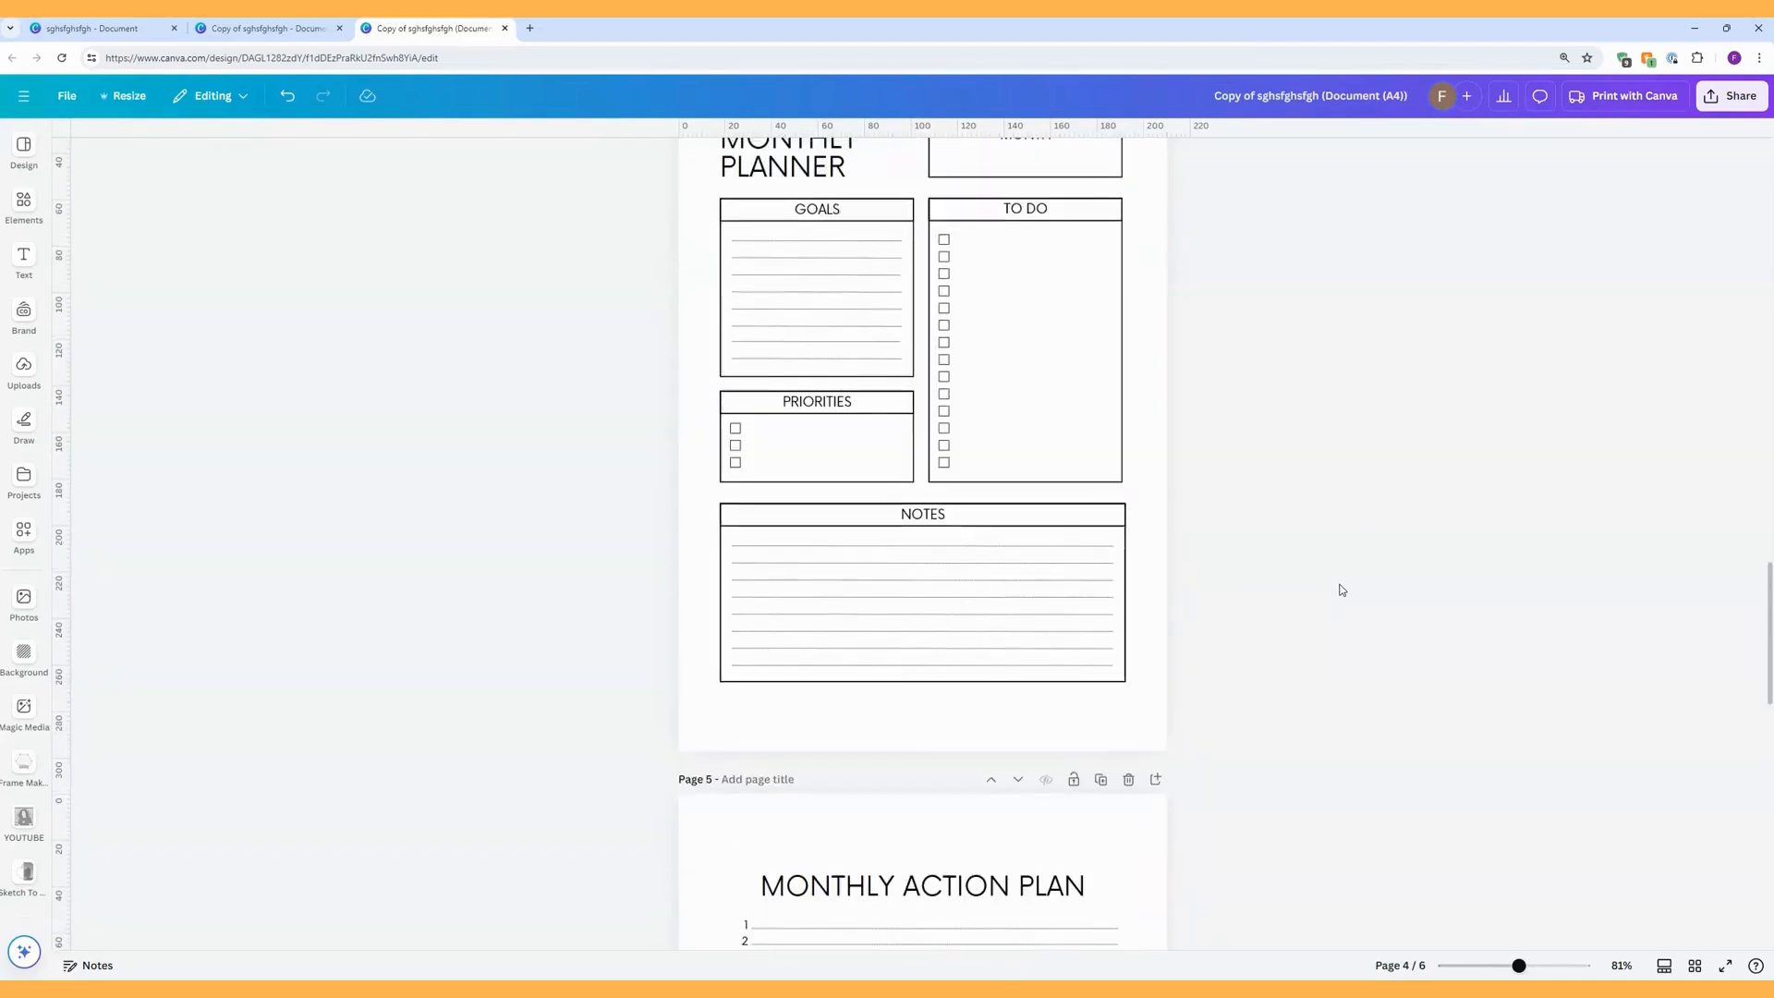
pyautogui.scroll(20, 1341, 589)
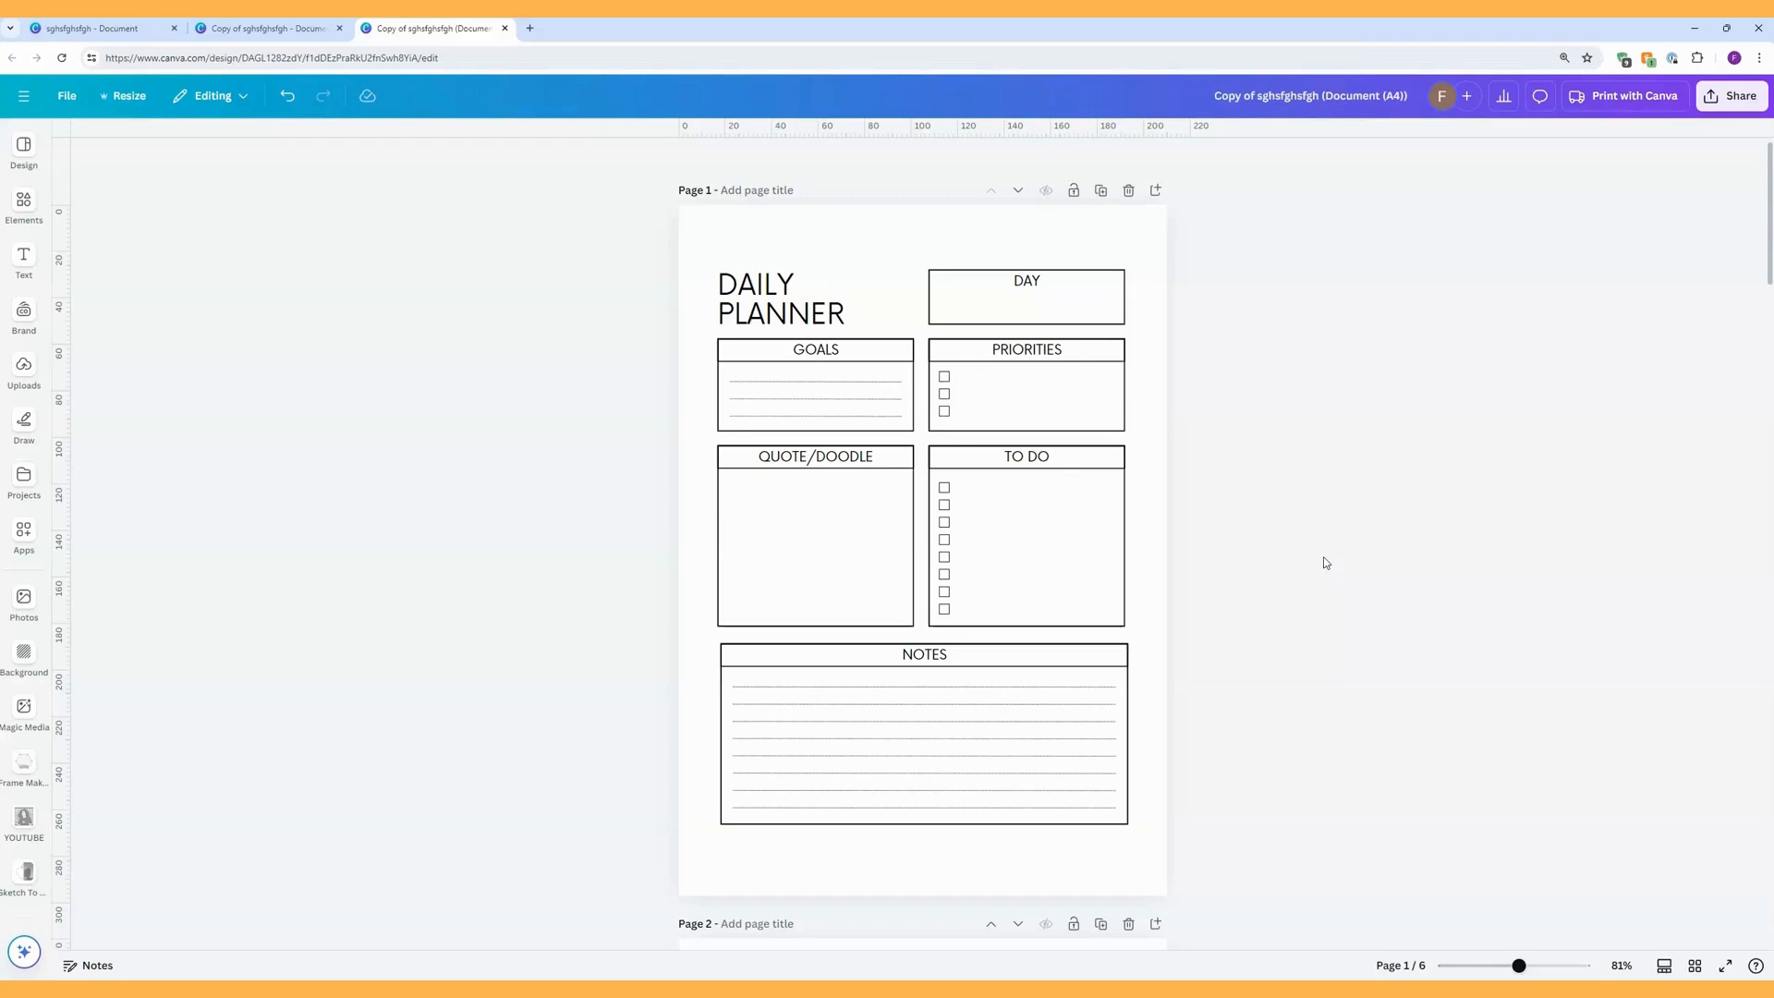
pyautogui.click(506, 29)
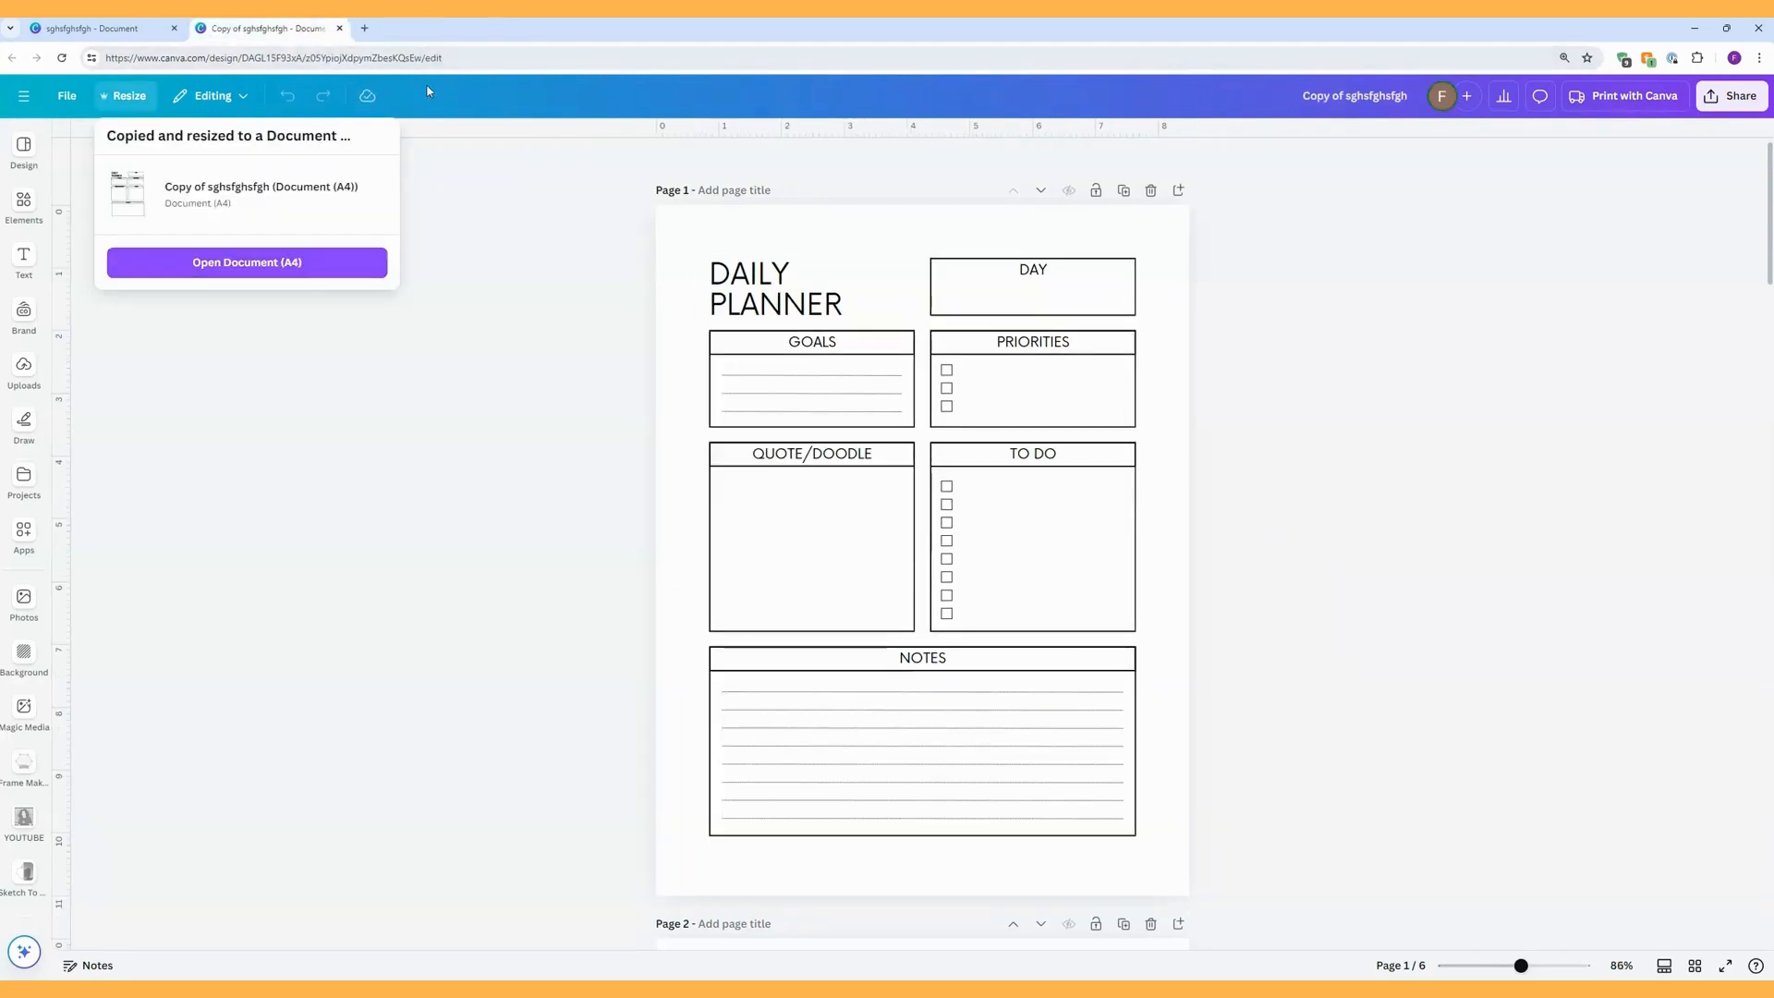
pyautogui.click(359, 368)
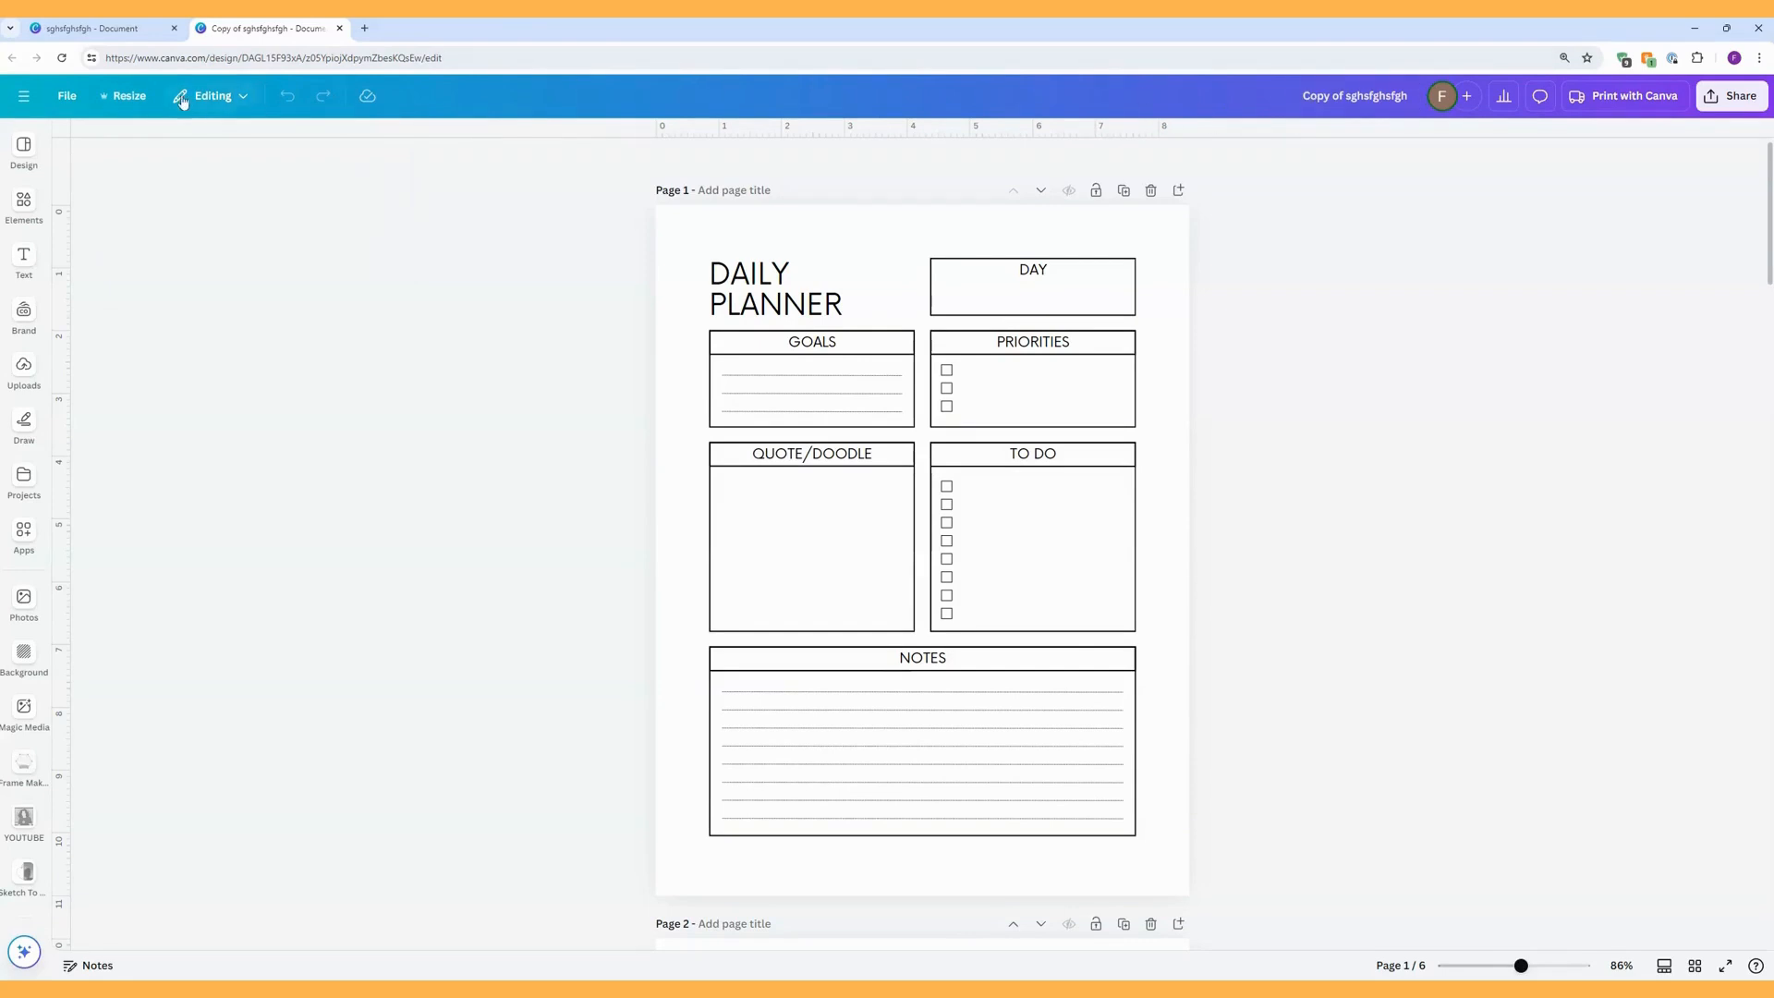
# Create a new blank design of the type Document (A4 Portrait), searching for "a4".
pyautogui.click(75, 98)
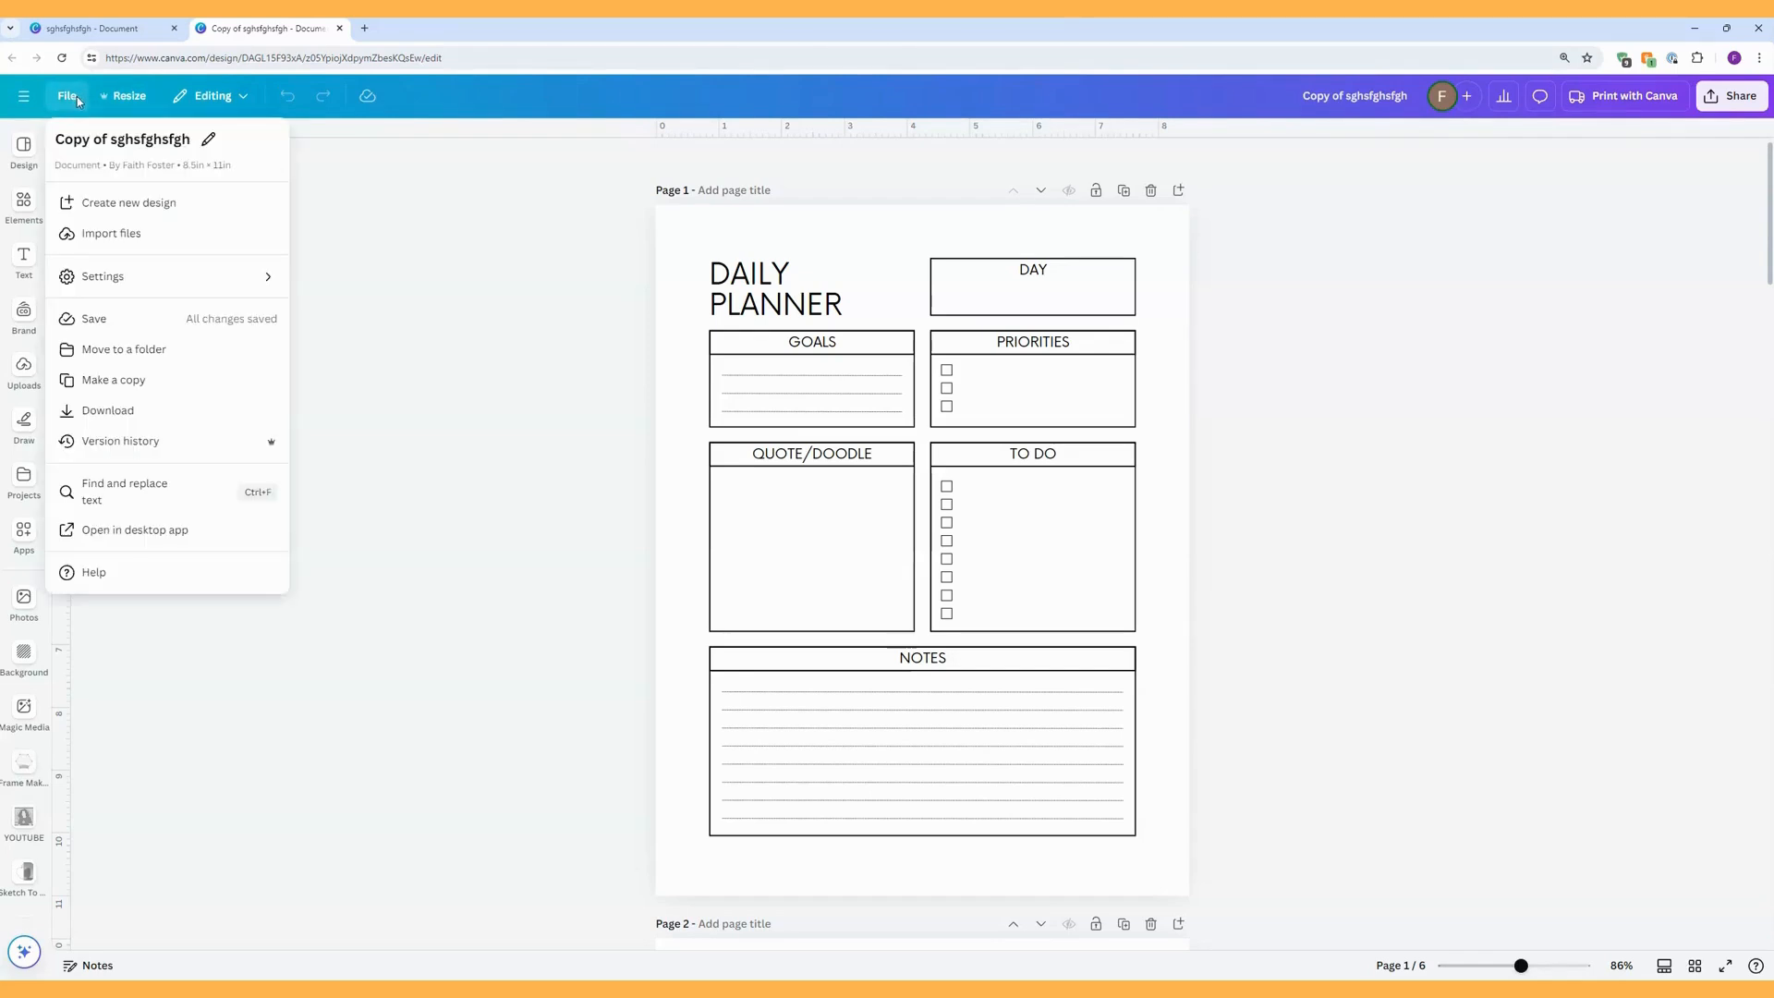
pyautogui.click(112, 203)
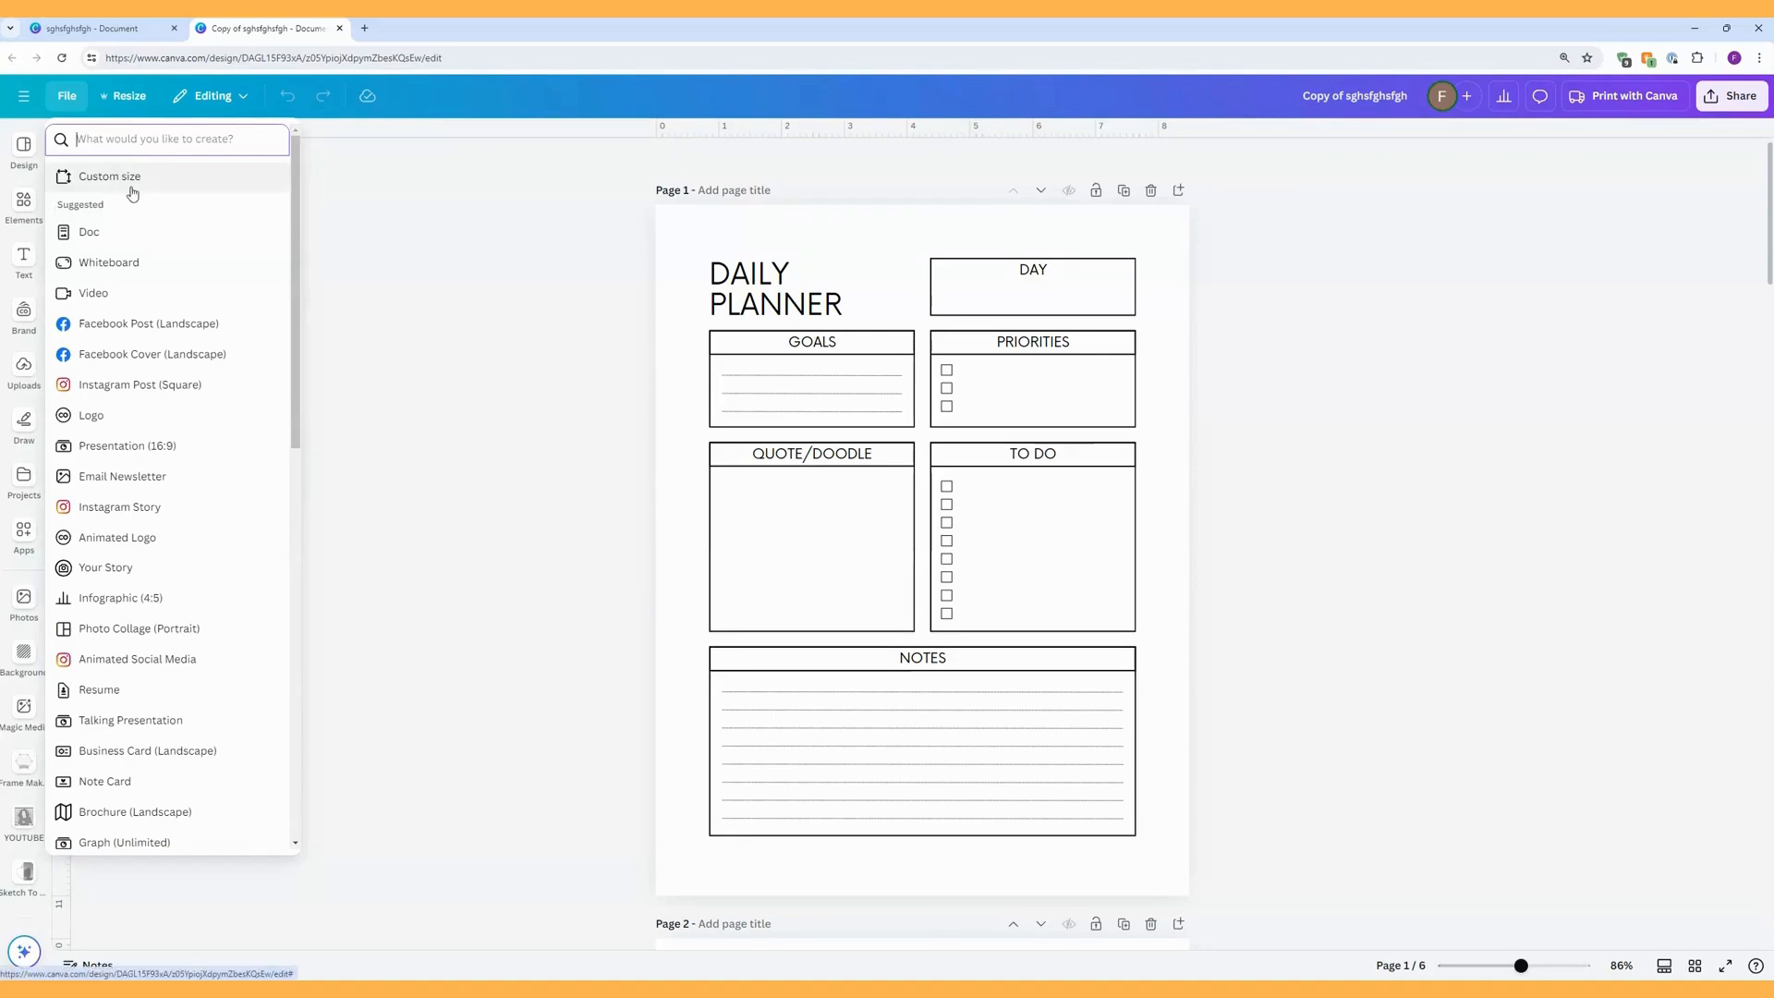
pyautogui.write('a4')
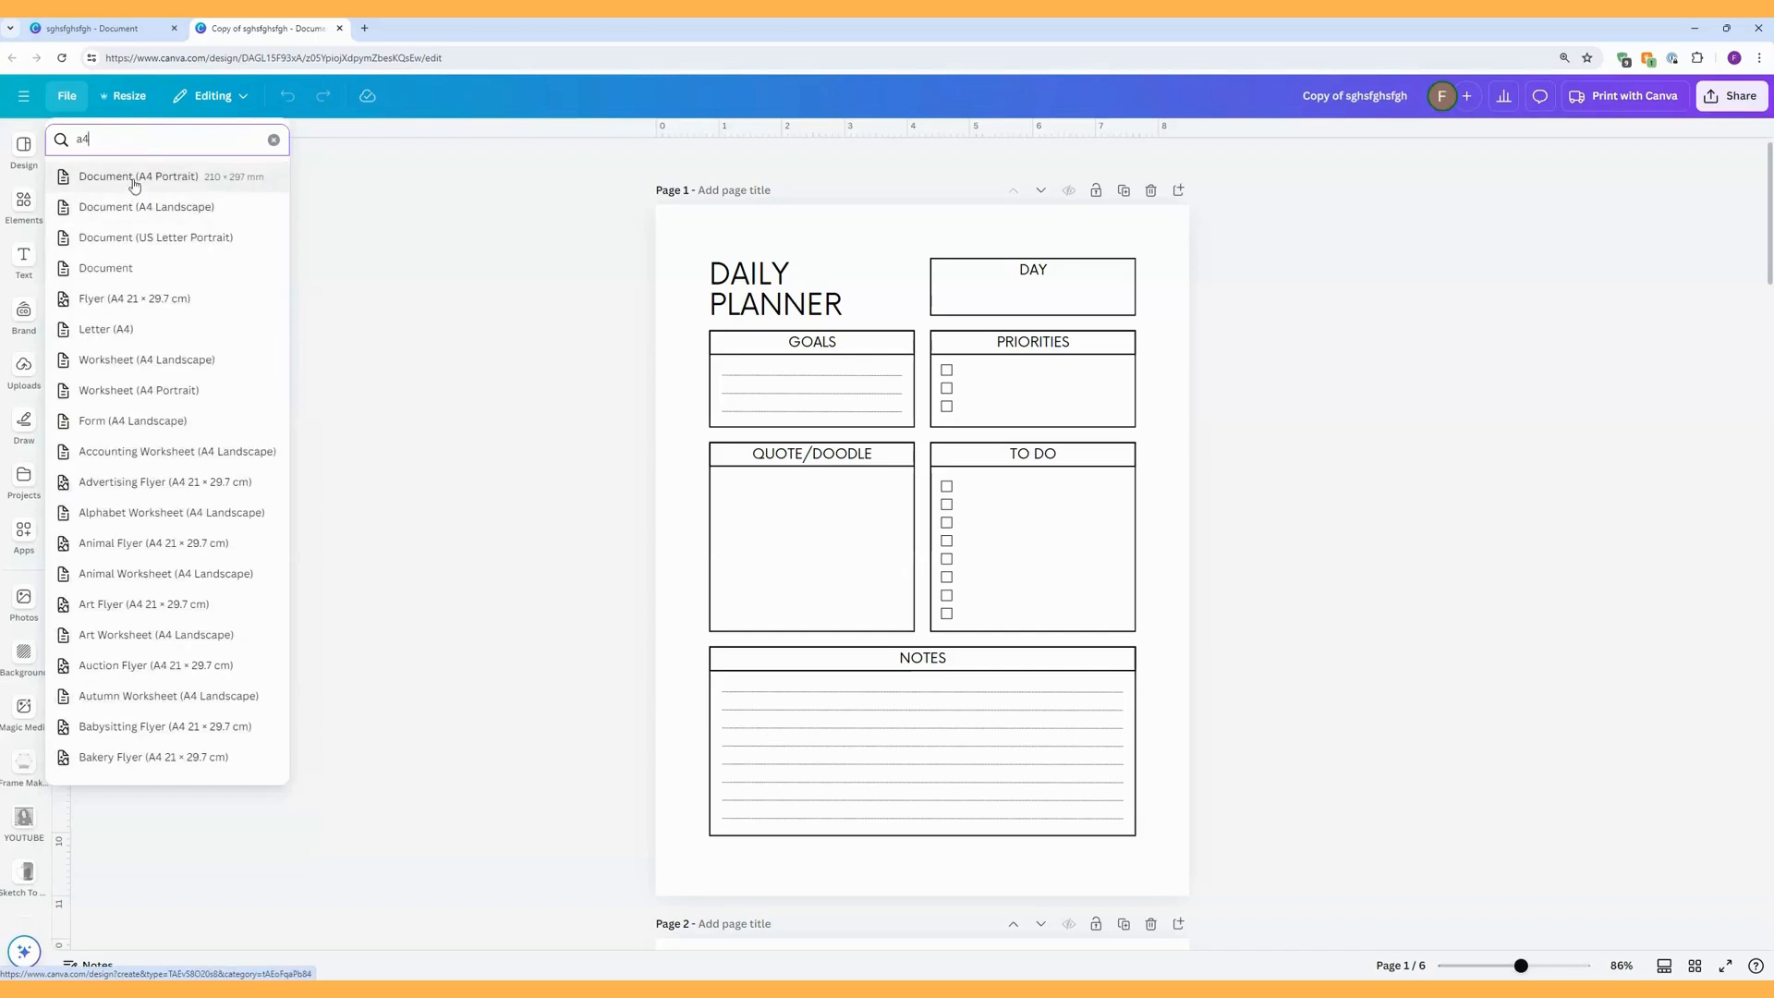
pyautogui.click(134, 185)
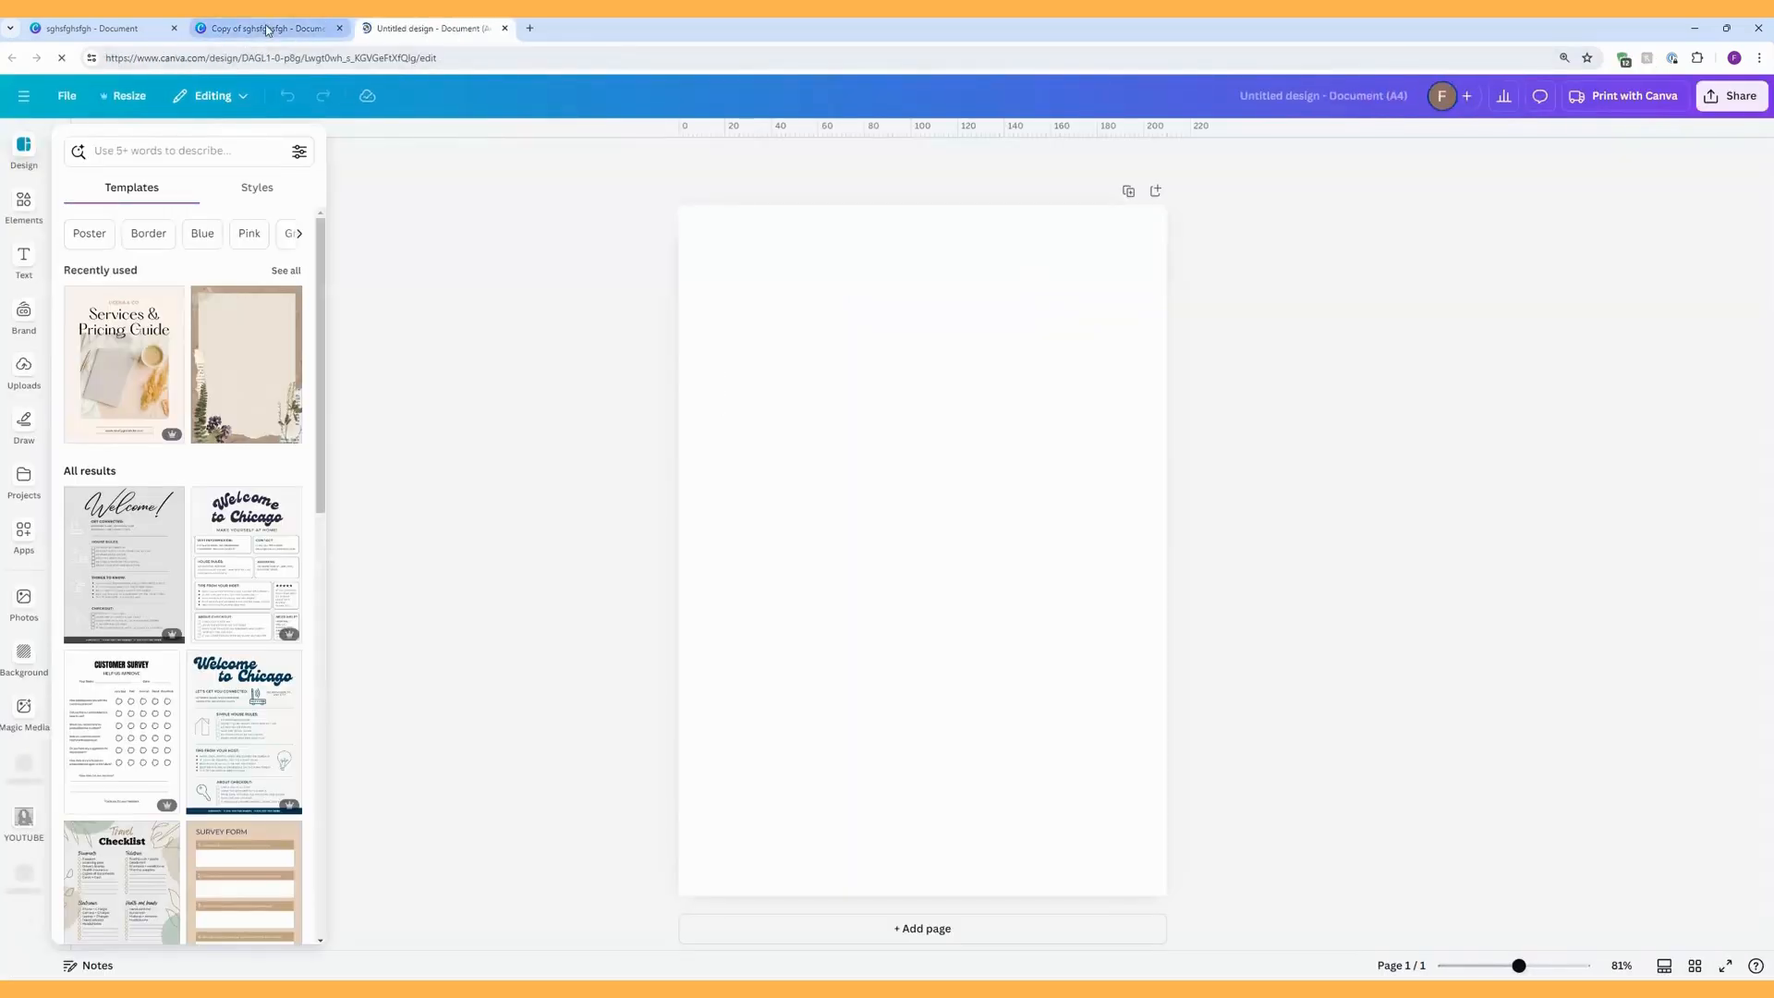
# Return to the planner copy and copy all six of its pages from the grid view.
pyautogui.click(267, 31)
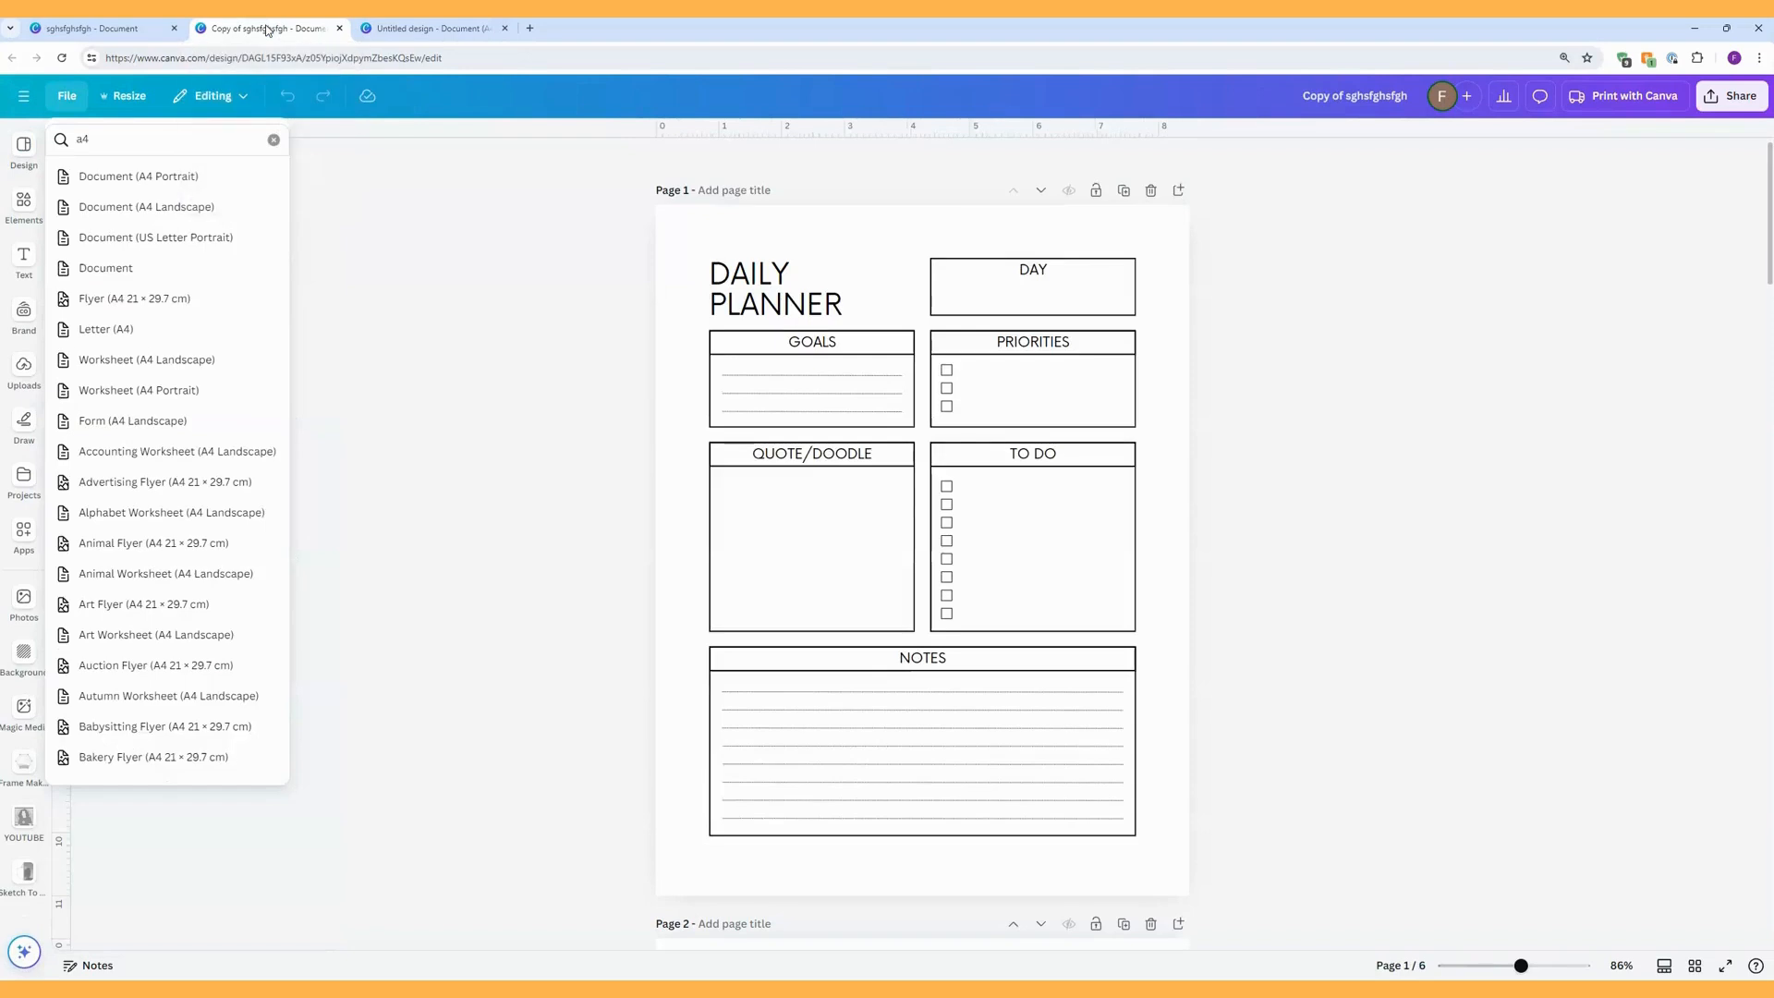
pyautogui.click(1694, 965)
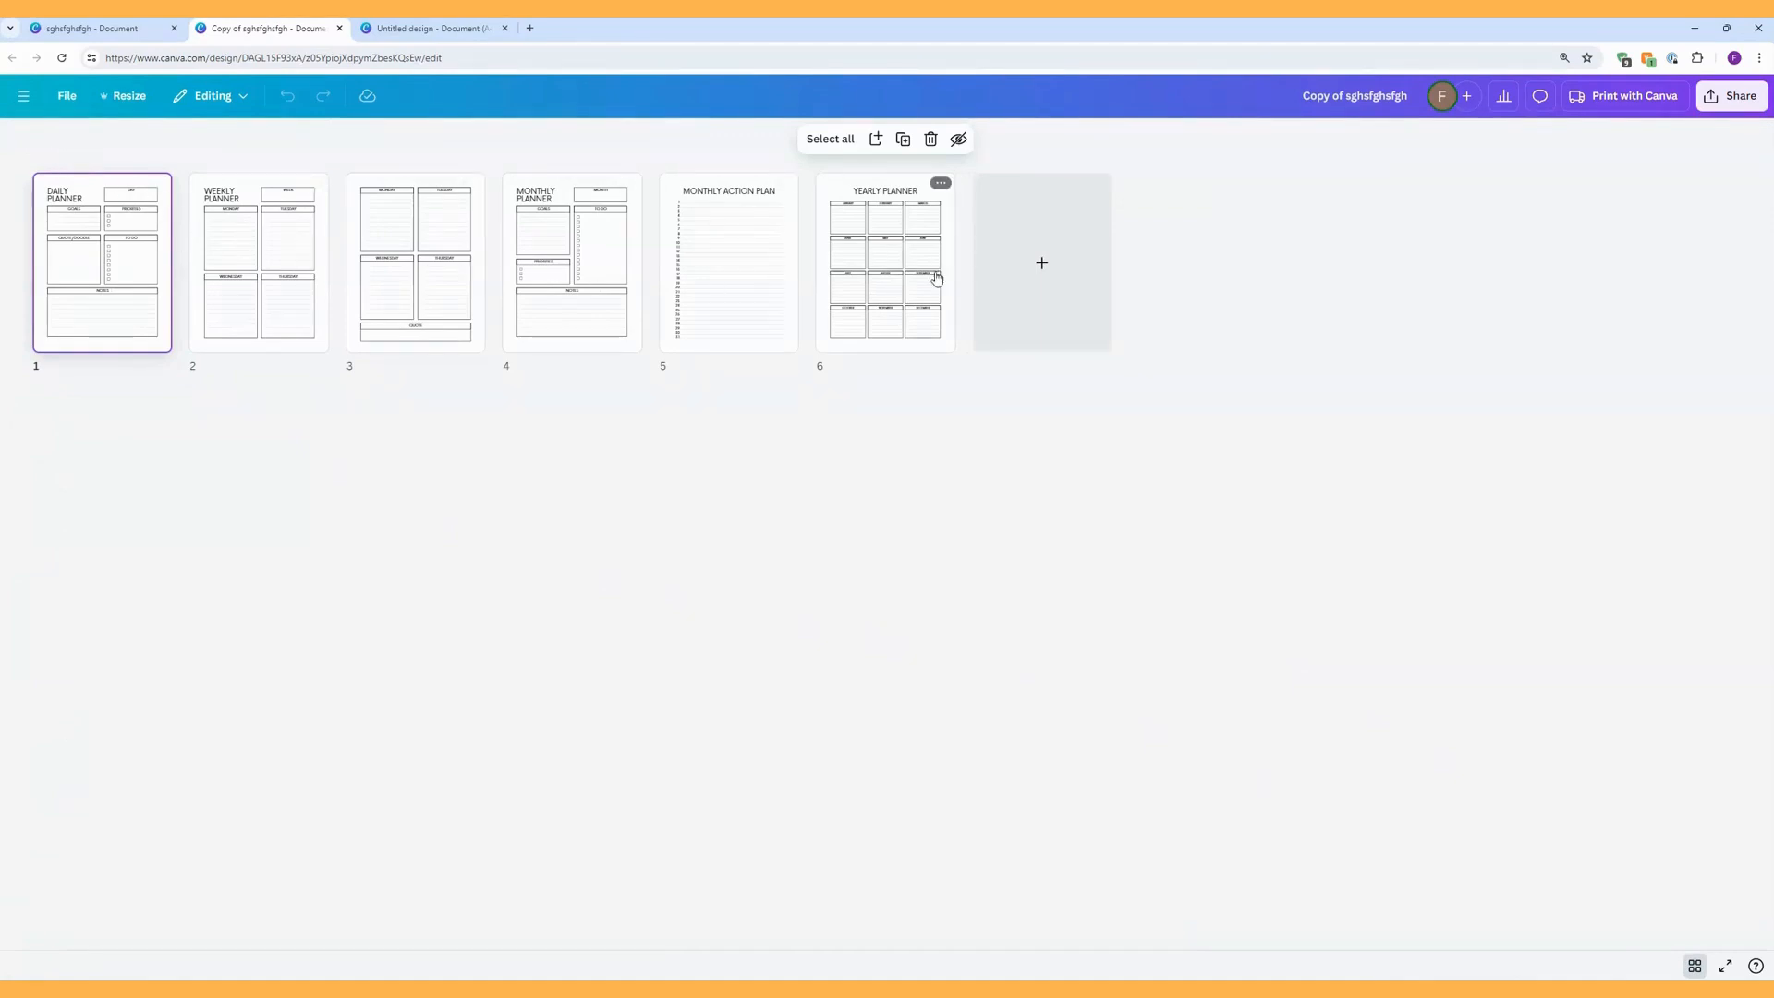
pyautogui.hotkey('ctrl', 'a')
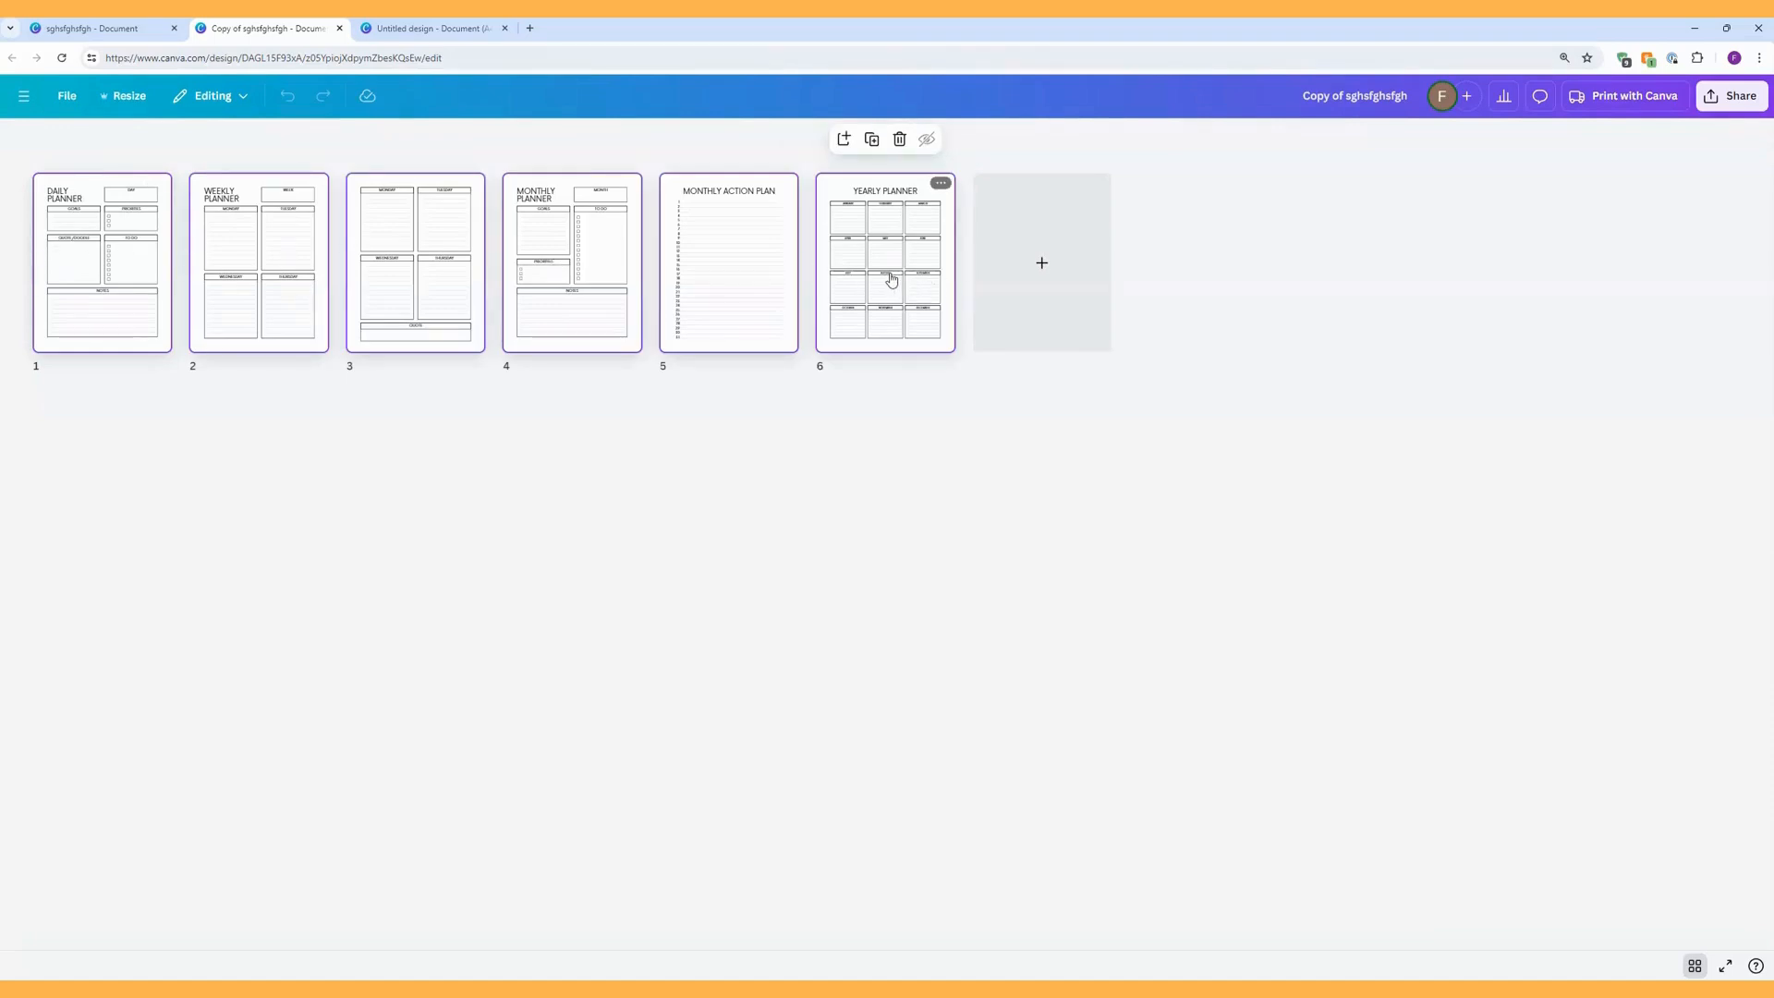
pyautogui.rightClick(896, 277)
pyautogui.click(920, 294)
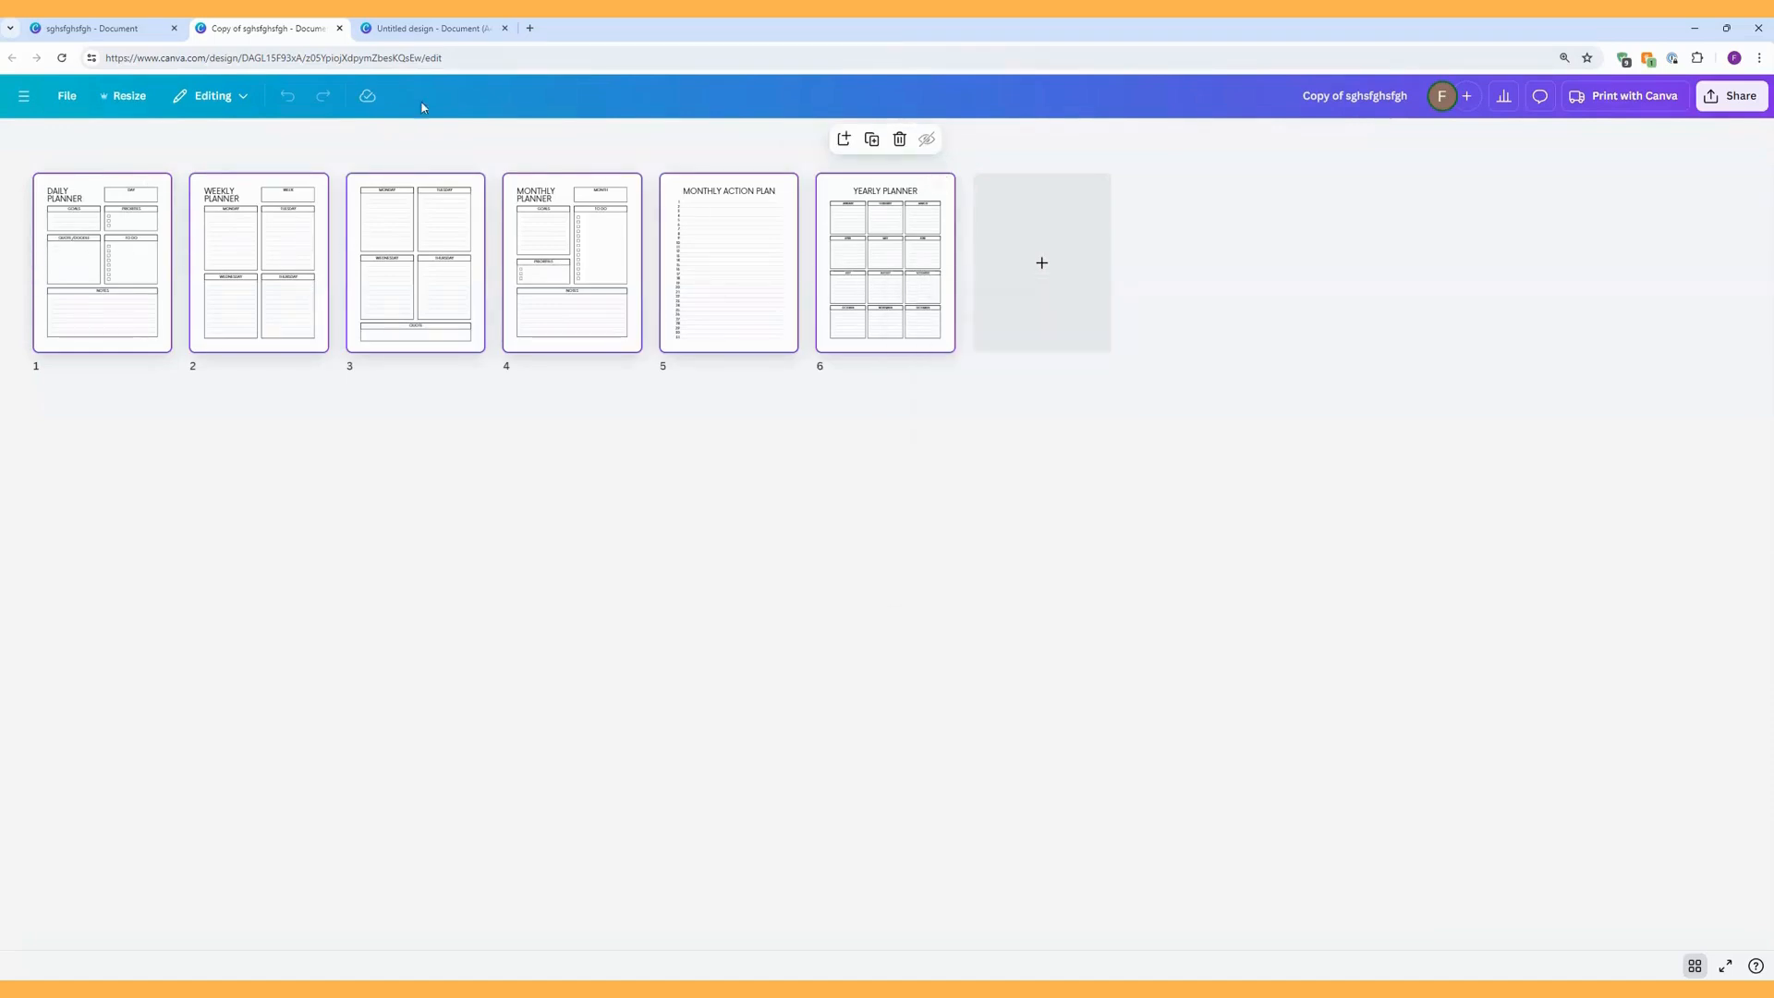
# Paste the copied planner pages into the untitled A4 design and delete its blank first page.
pyautogui.click(430, 27)
pyautogui.rightClick(776, 300)
pyautogui.click(813, 344)
pyautogui.scroll(8, 1016, 507)
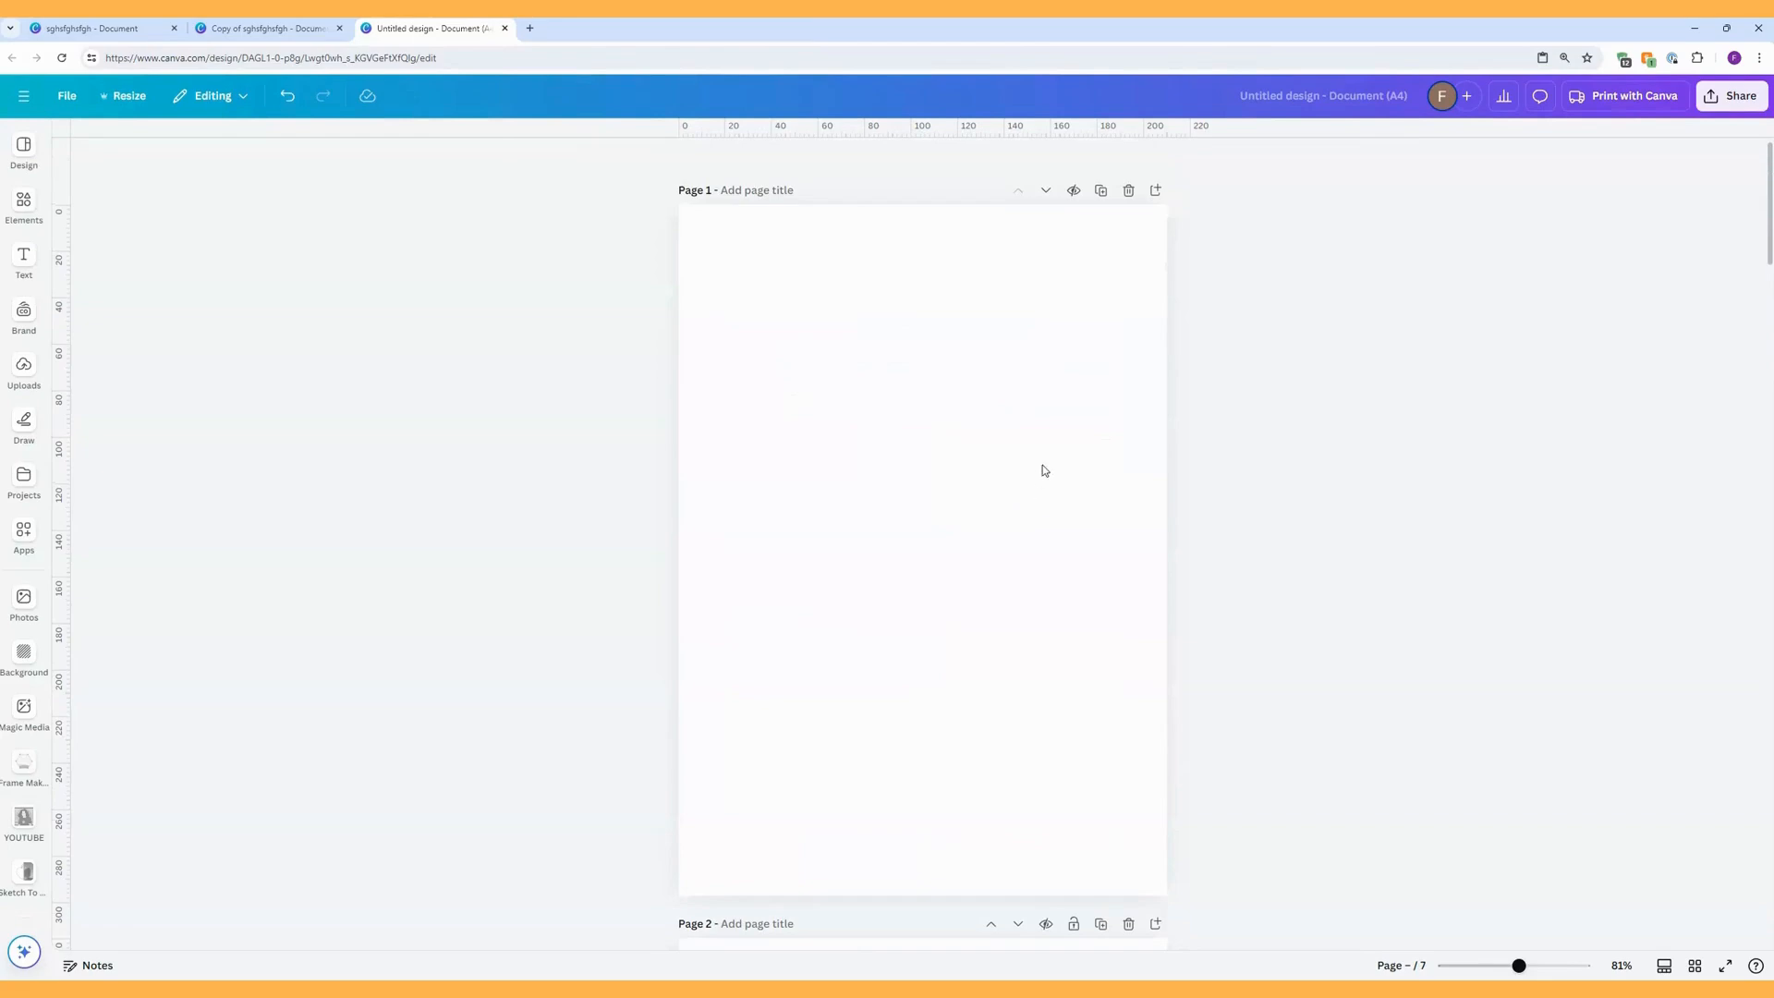
pyautogui.click(1128, 191)
# Close the untitled A4 design after checking its pasted pages, and leave the grid view of the planner copy.
pyautogui.scroll(-5, 1138, 439)
pyautogui.scroll(-12, 1143, 442)
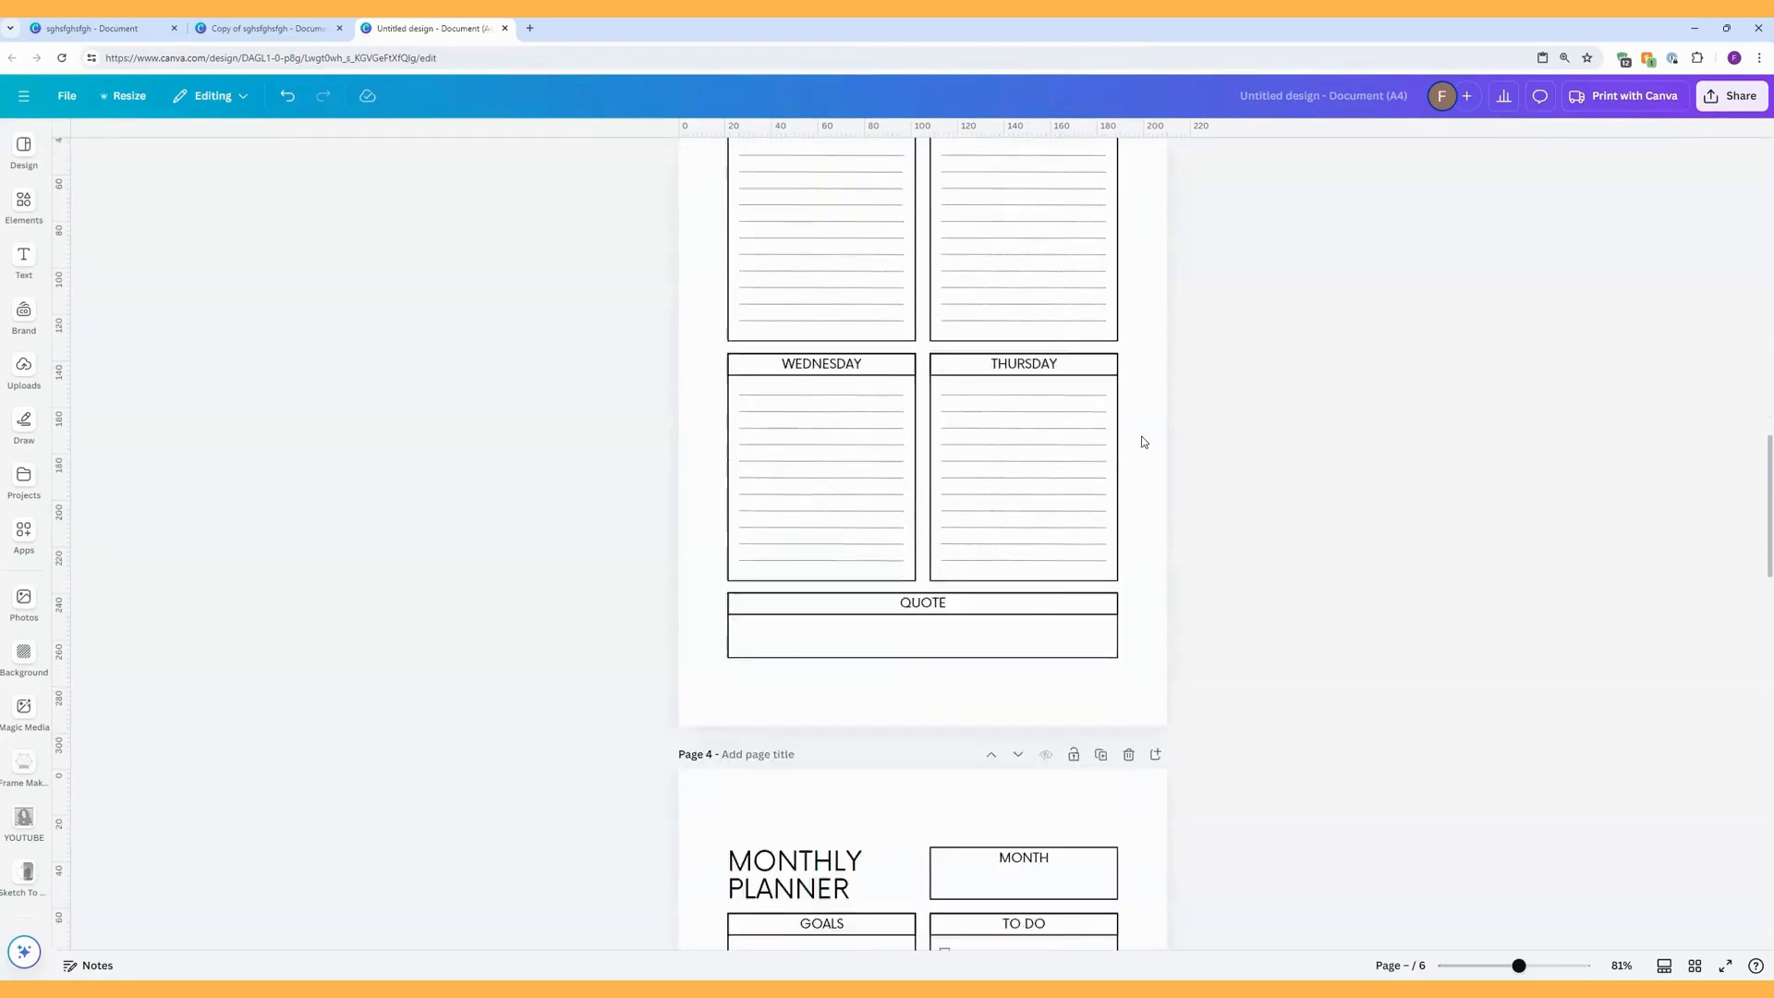
pyautogui.scroll(-2, 1143, 442)
pyautogui.scroll(-4, 1143, 441)
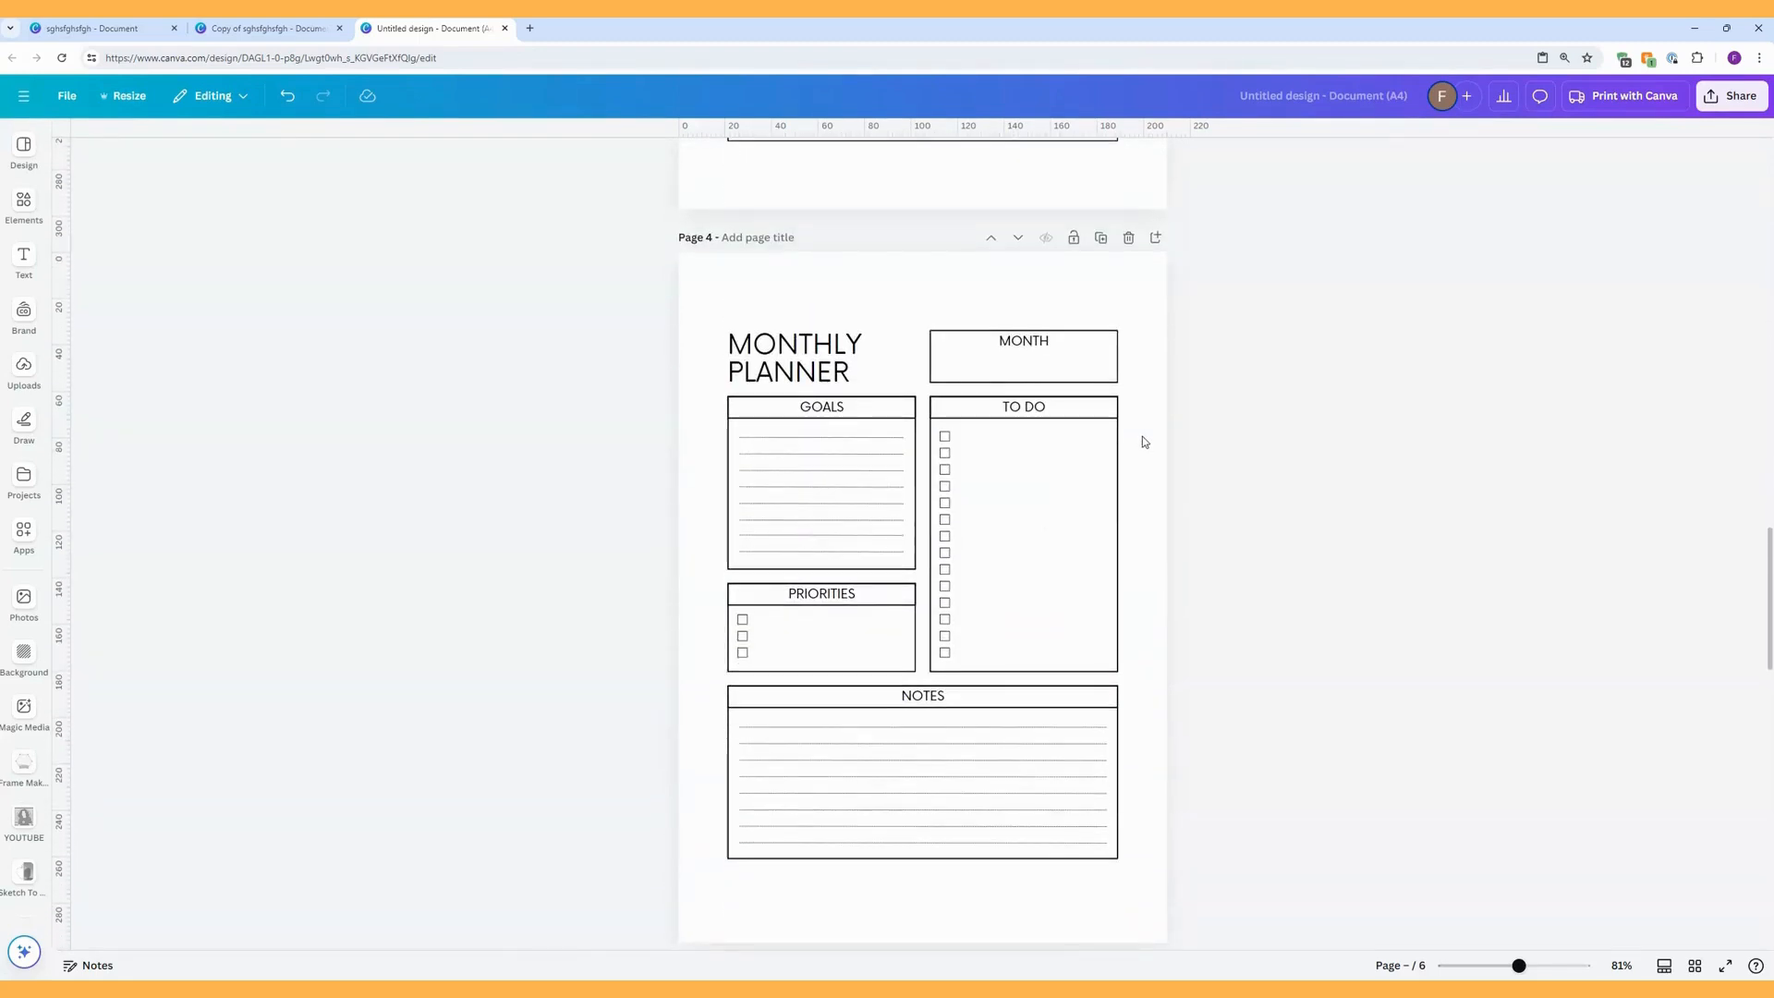
pyautogui.scroll(-14, 1143, 442)
pyautogui.scroll(-3, 1143, 442)
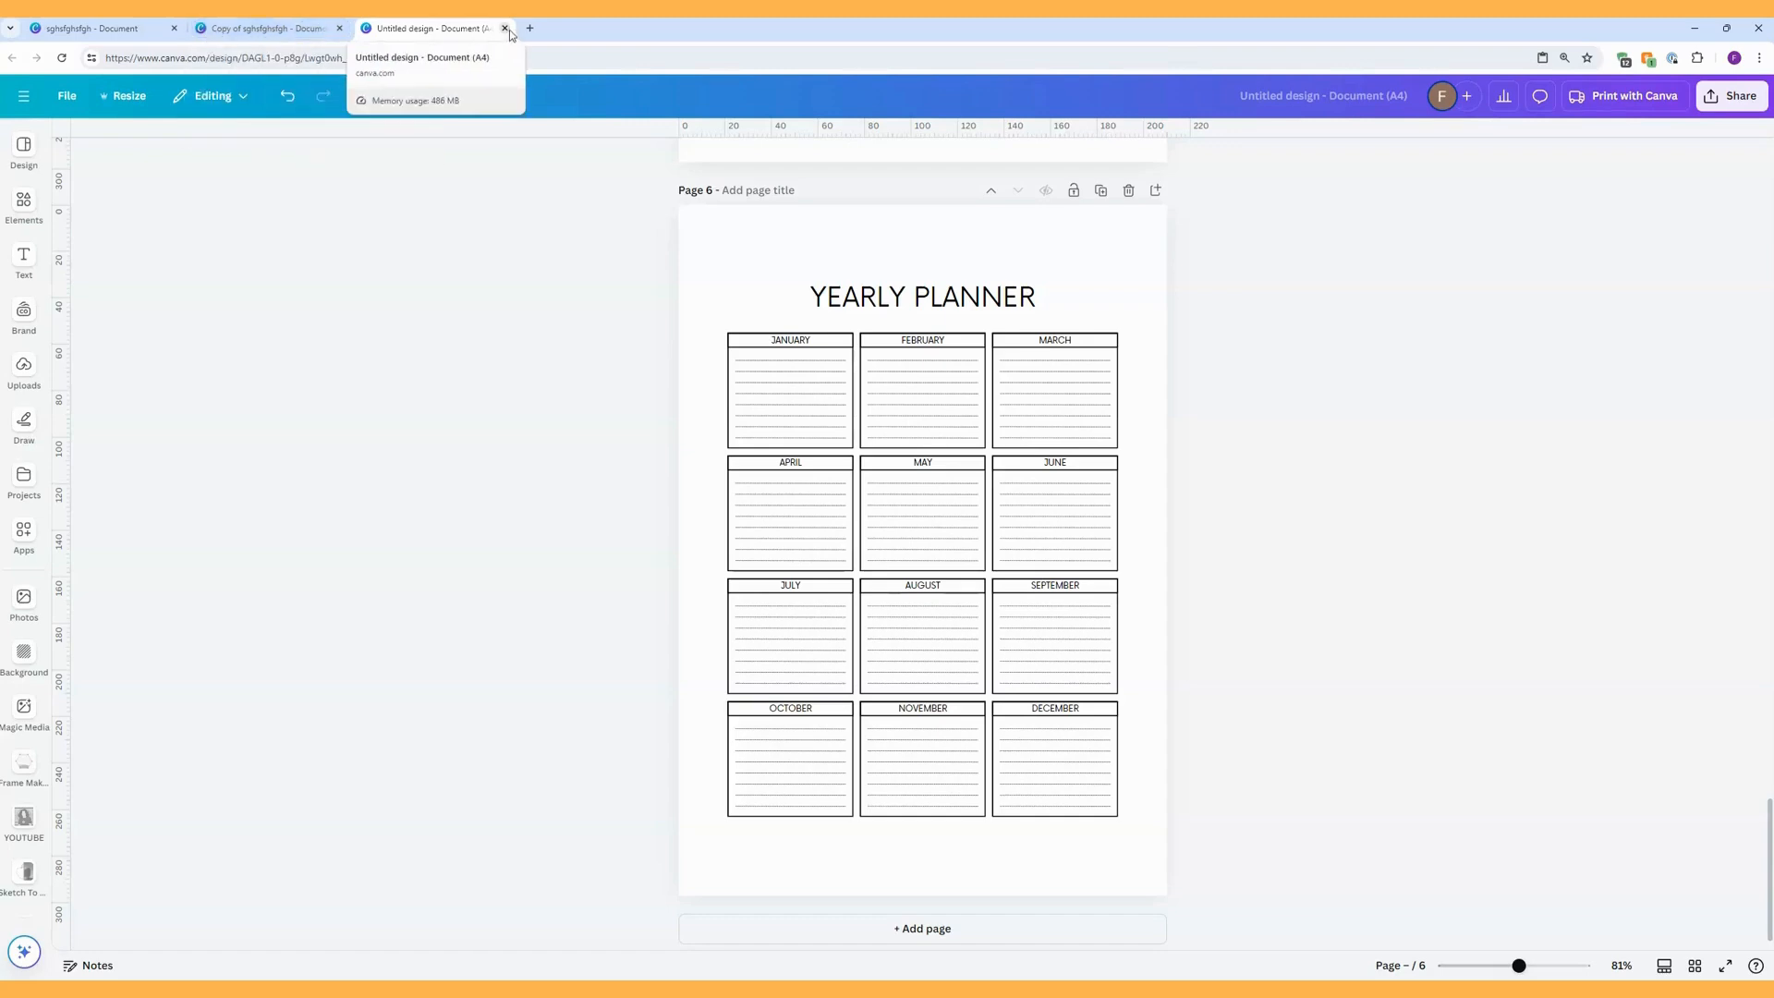
pyautogui.click(506, 28)
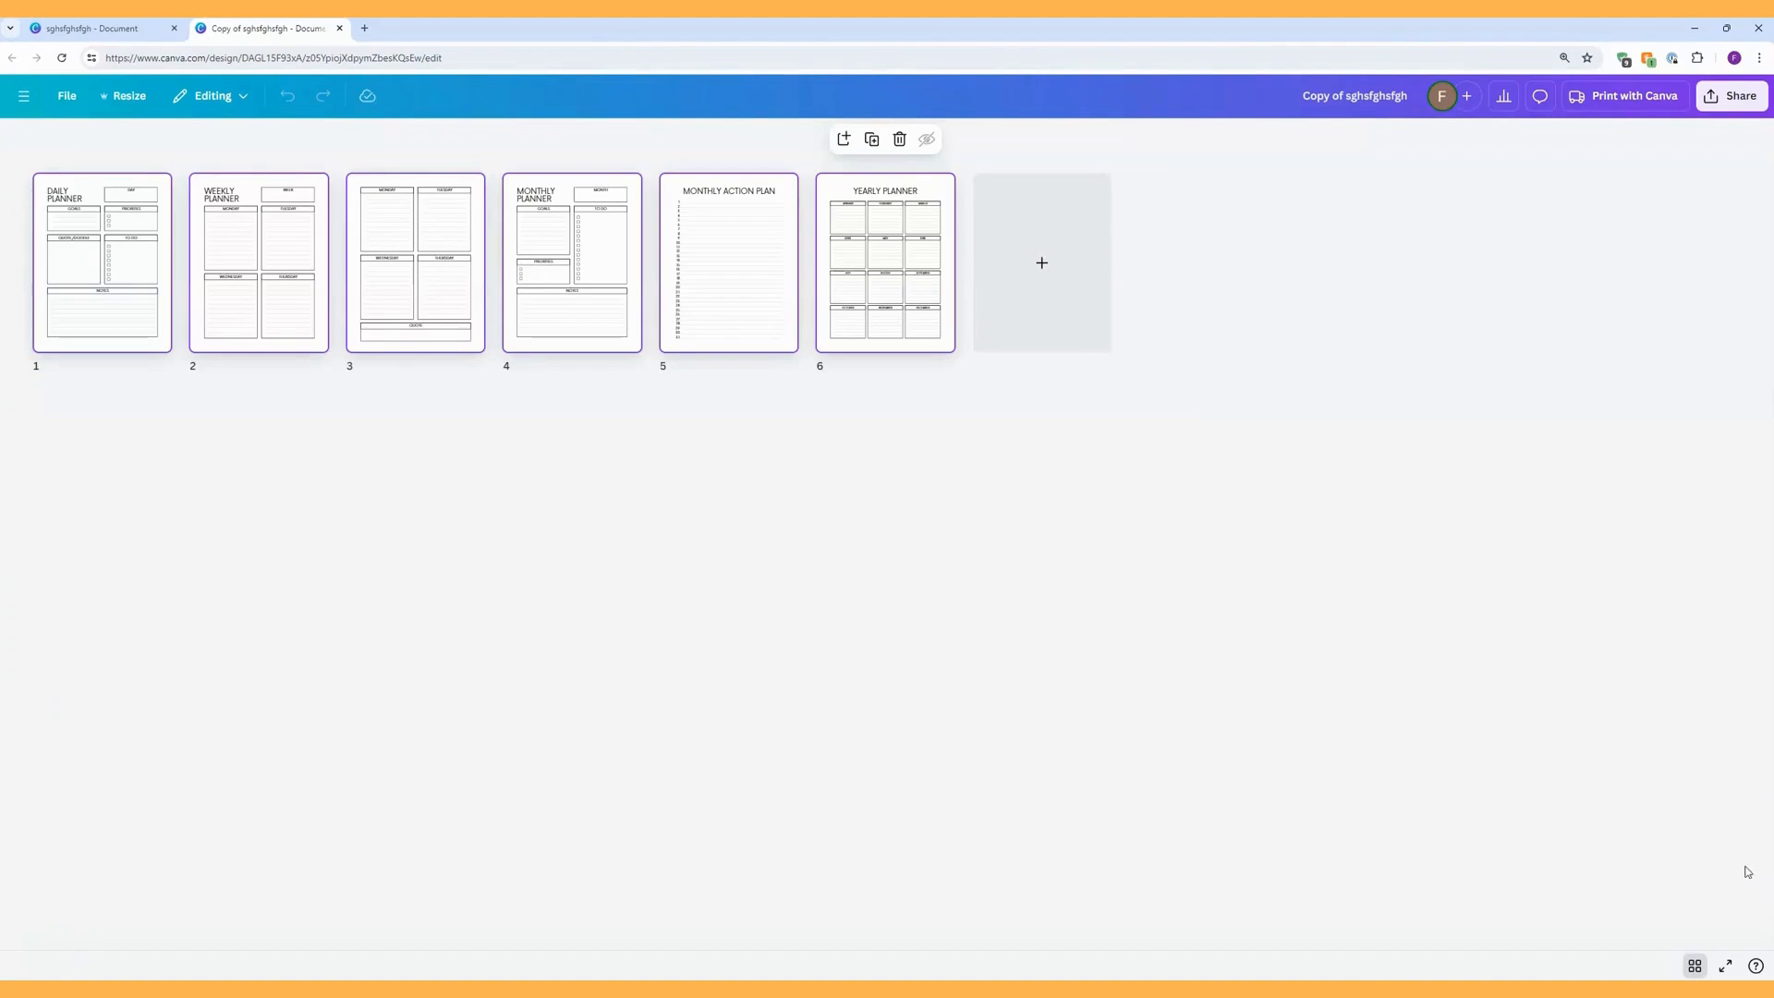
pyautogui.click(1697, 968)
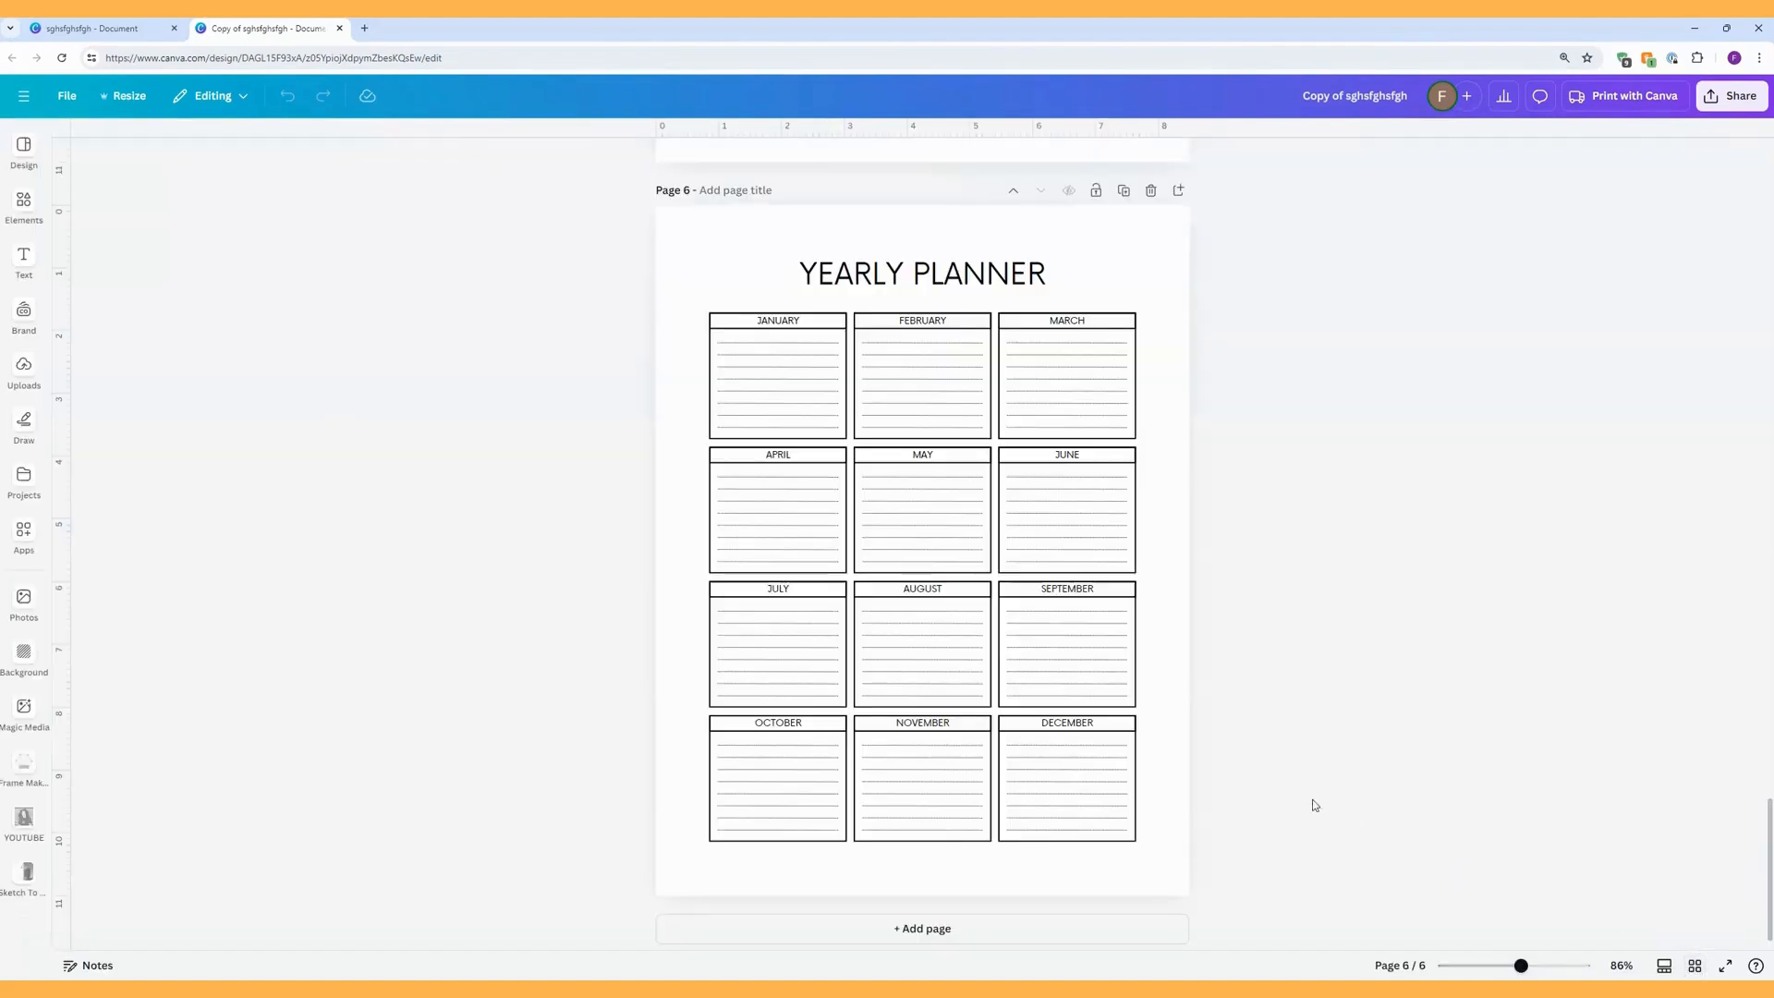
# Change the font of the DAILY PLANNER title on page 1 to Lulu Font TH.
pyautogui.scroll(15, 1161, 693)
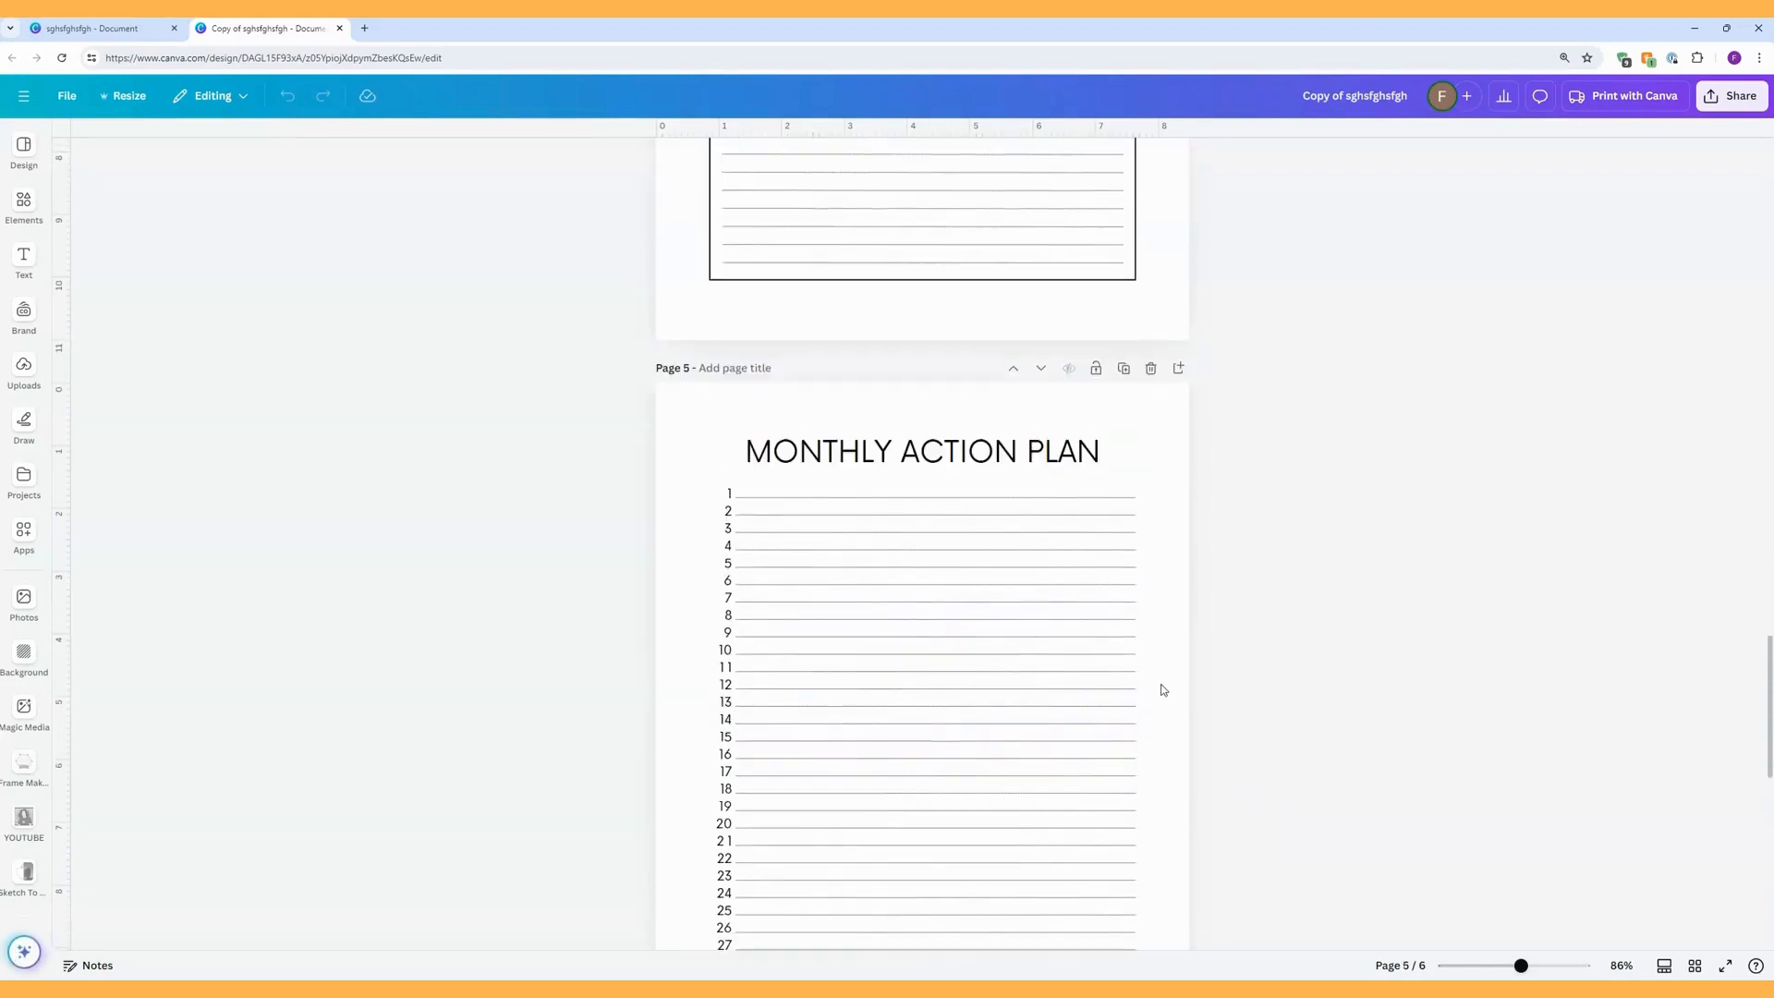
pyautogui.scroll(15, 1163, 689)
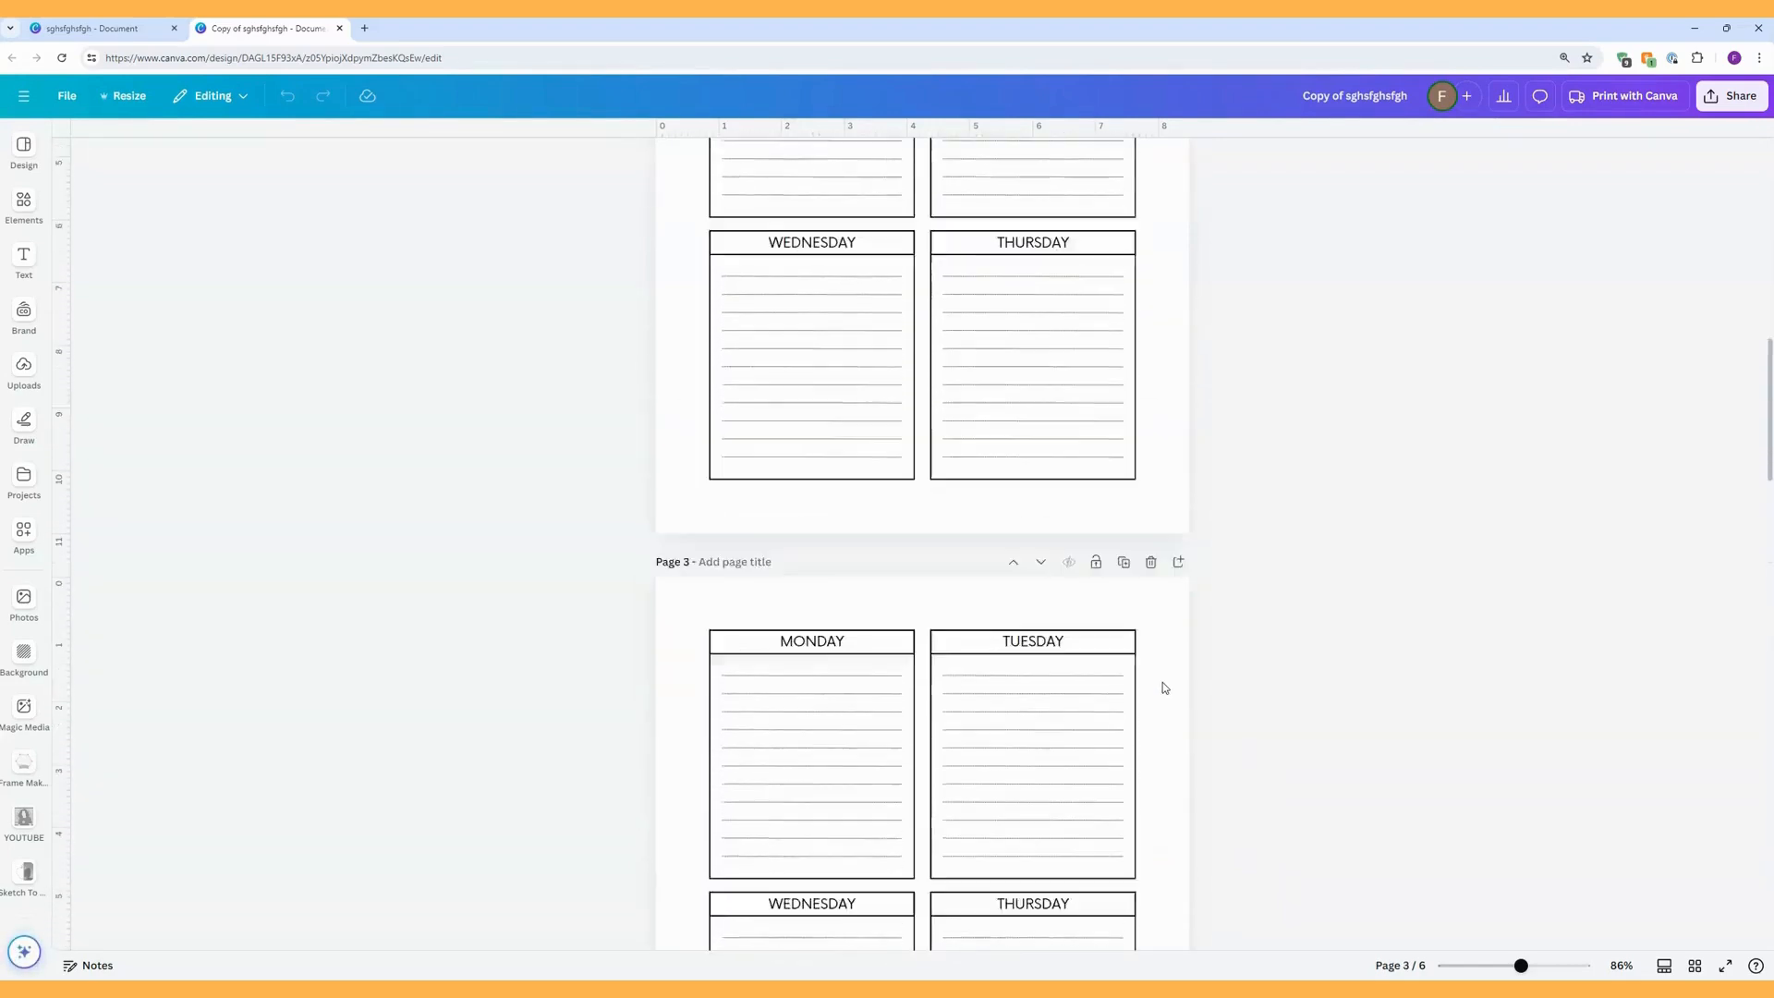
pyautogui.scroll(5, 1168, 683)
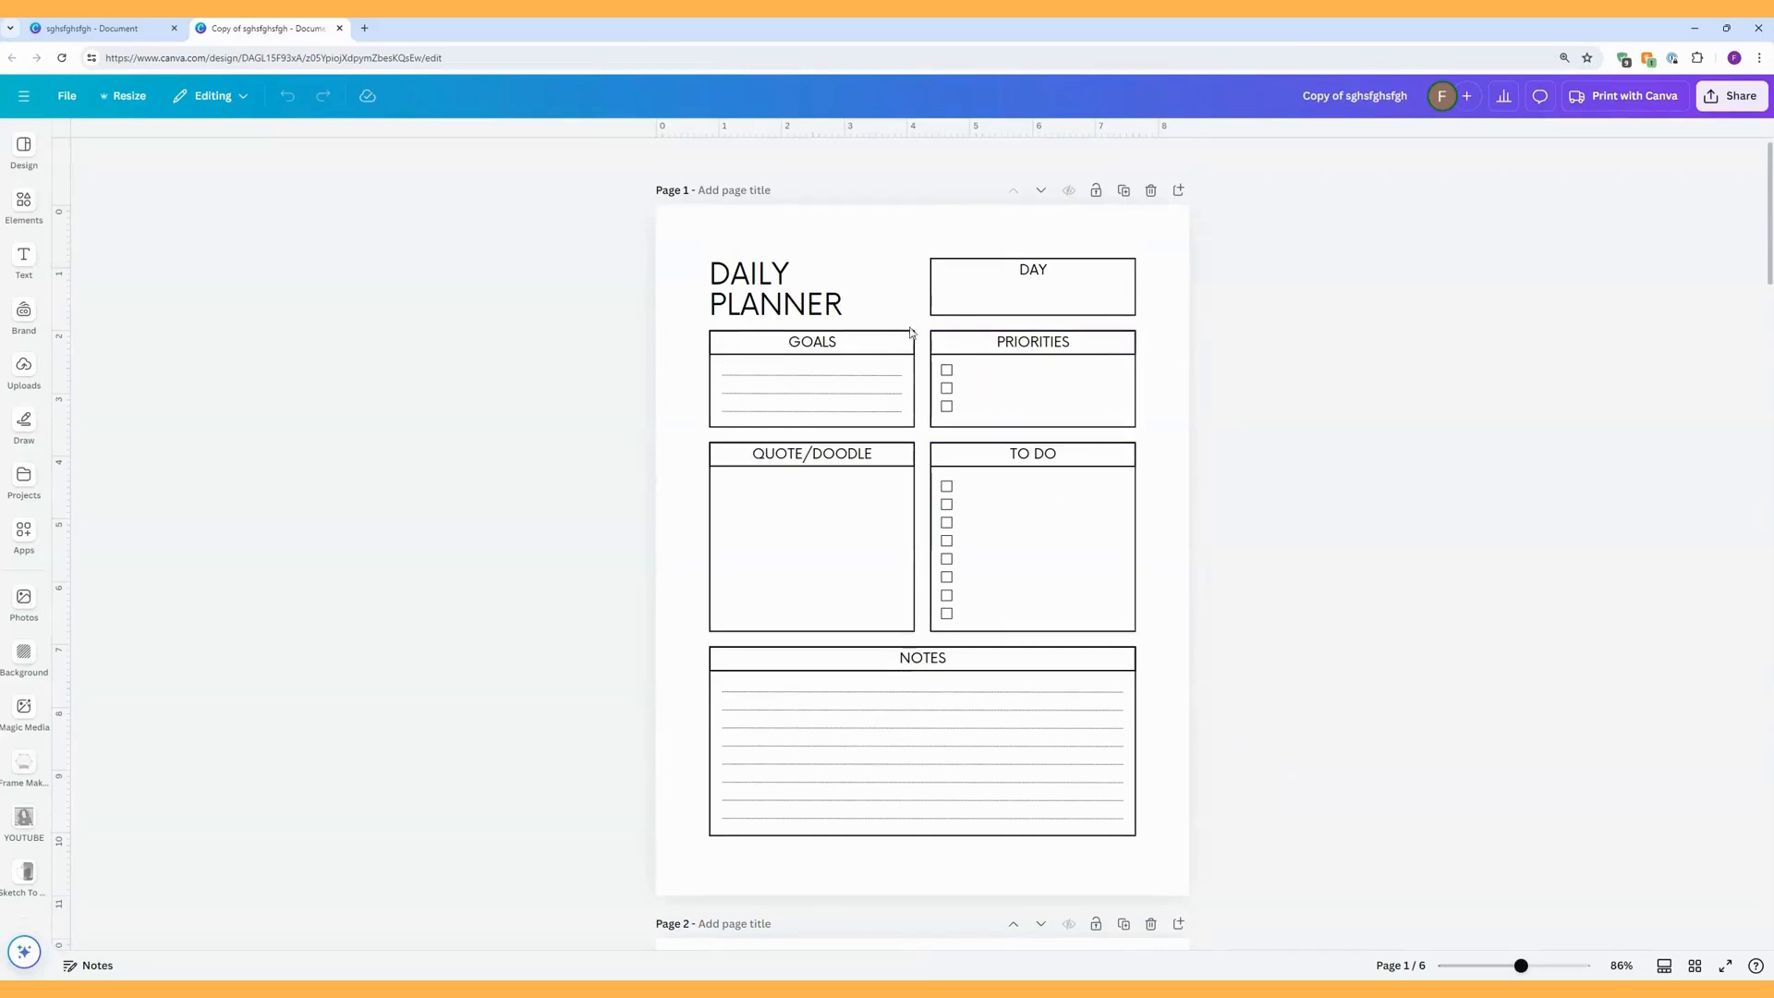
pyautogui.click(748, 280)
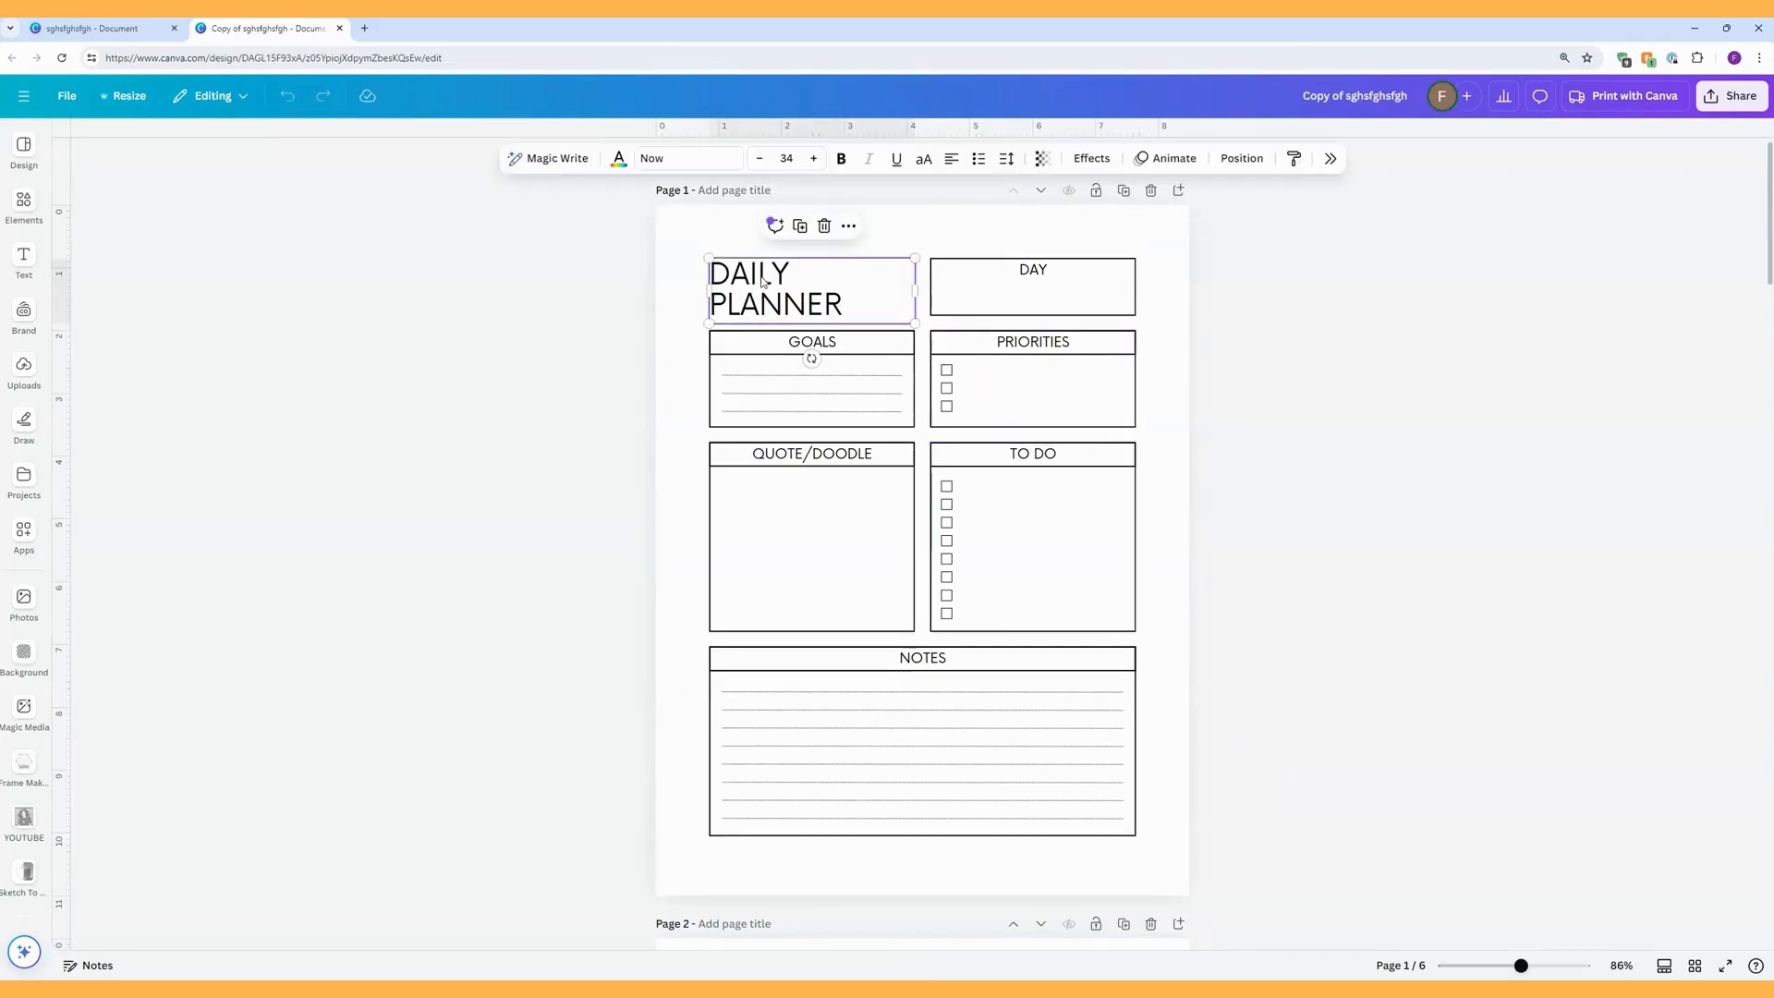
pyautogui.click(688, 158)
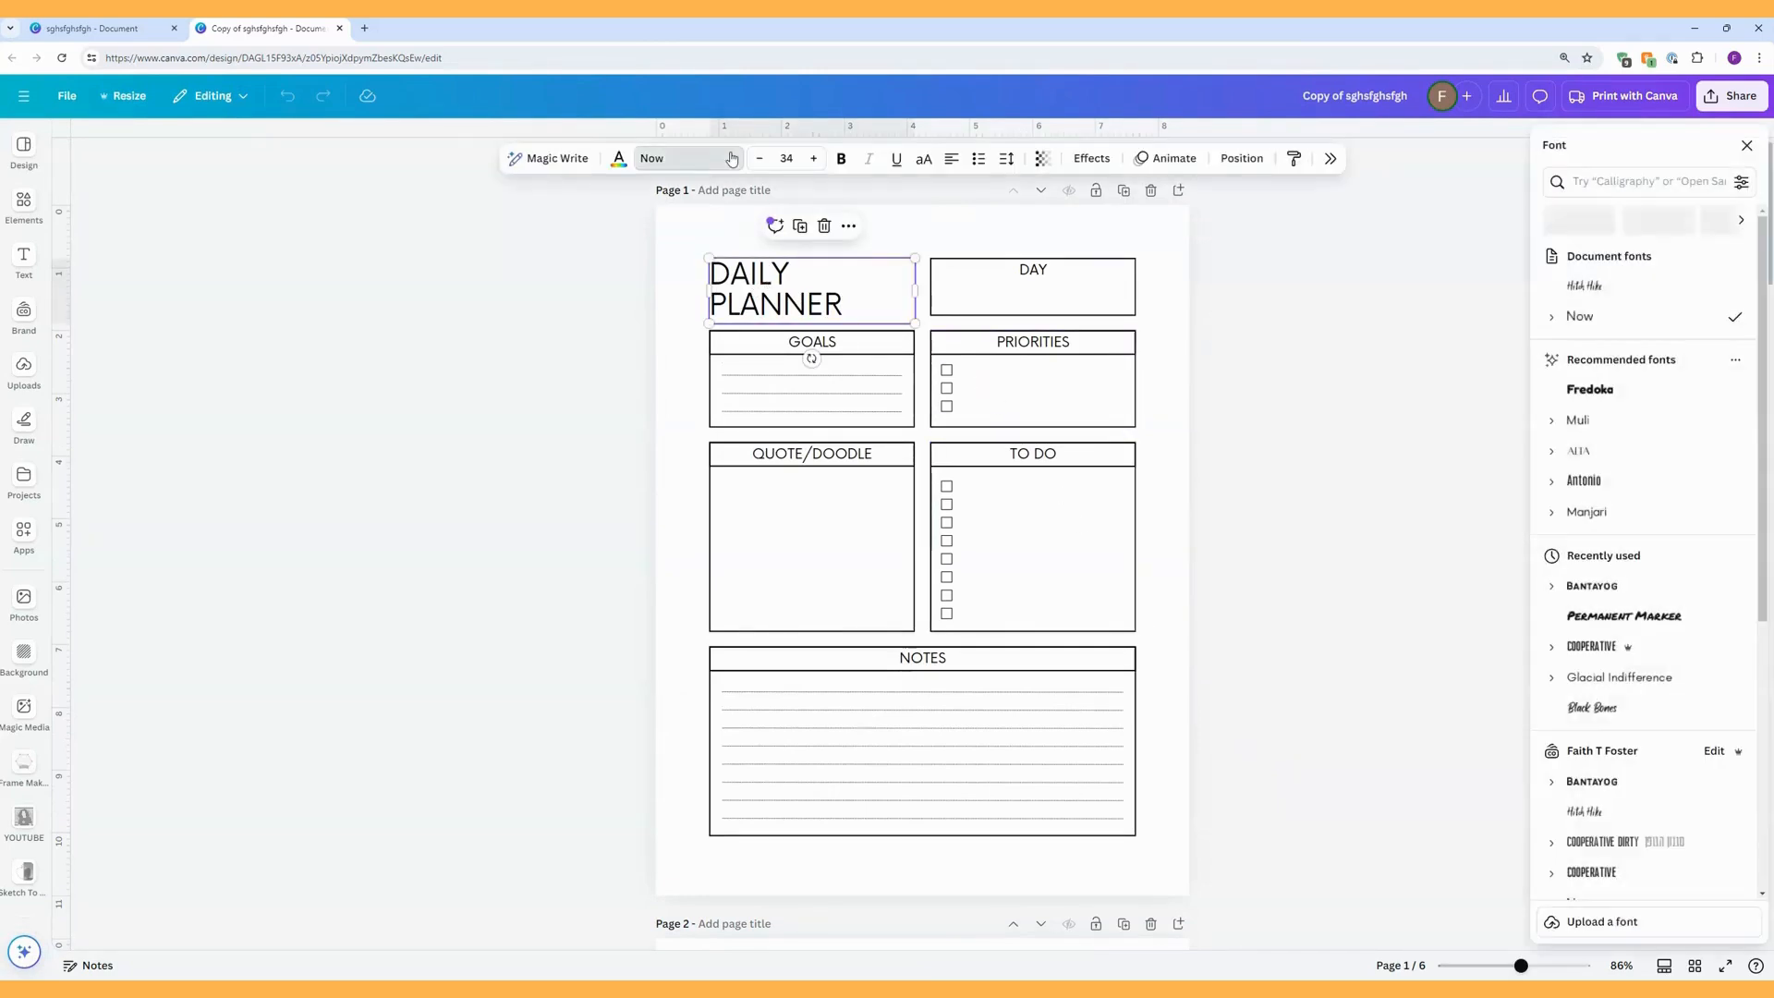
pyautogui.scroll(-10, 1654, 440)
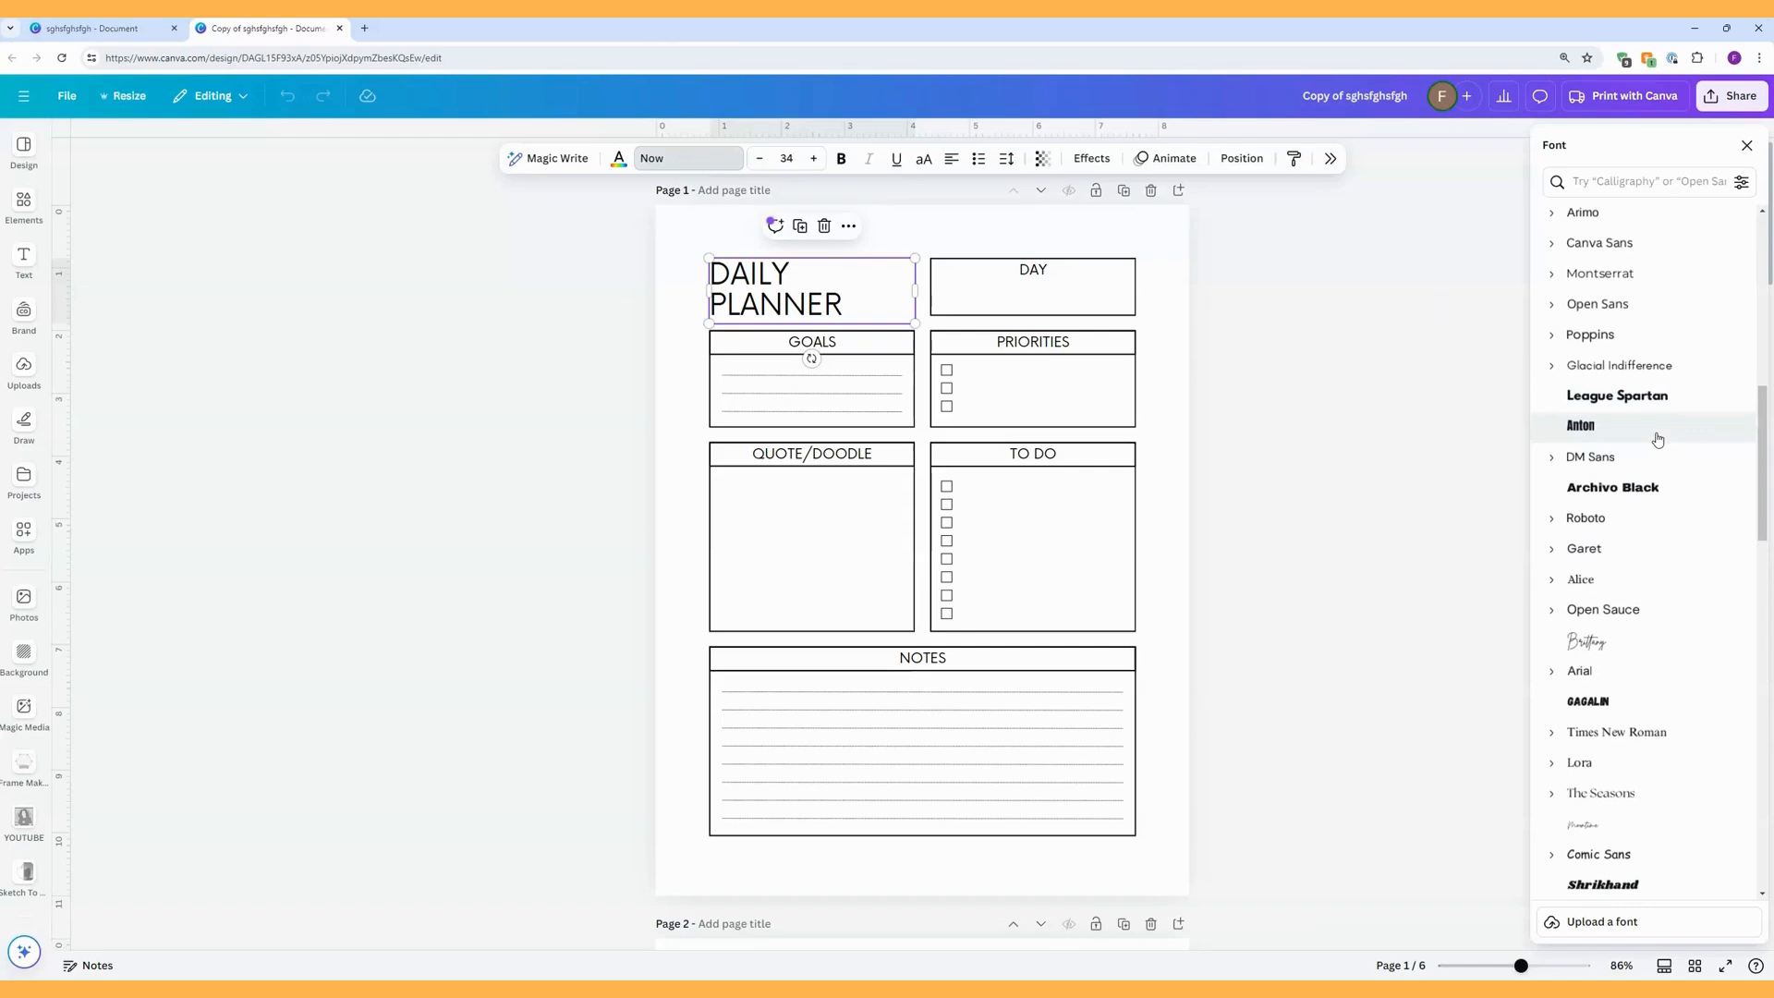
pyautogui.scroll(-3, 1658, 439)
pyautogui.scroll(-4, 1659, 440)
pyautogui.scroll(-12, 1660, 440)
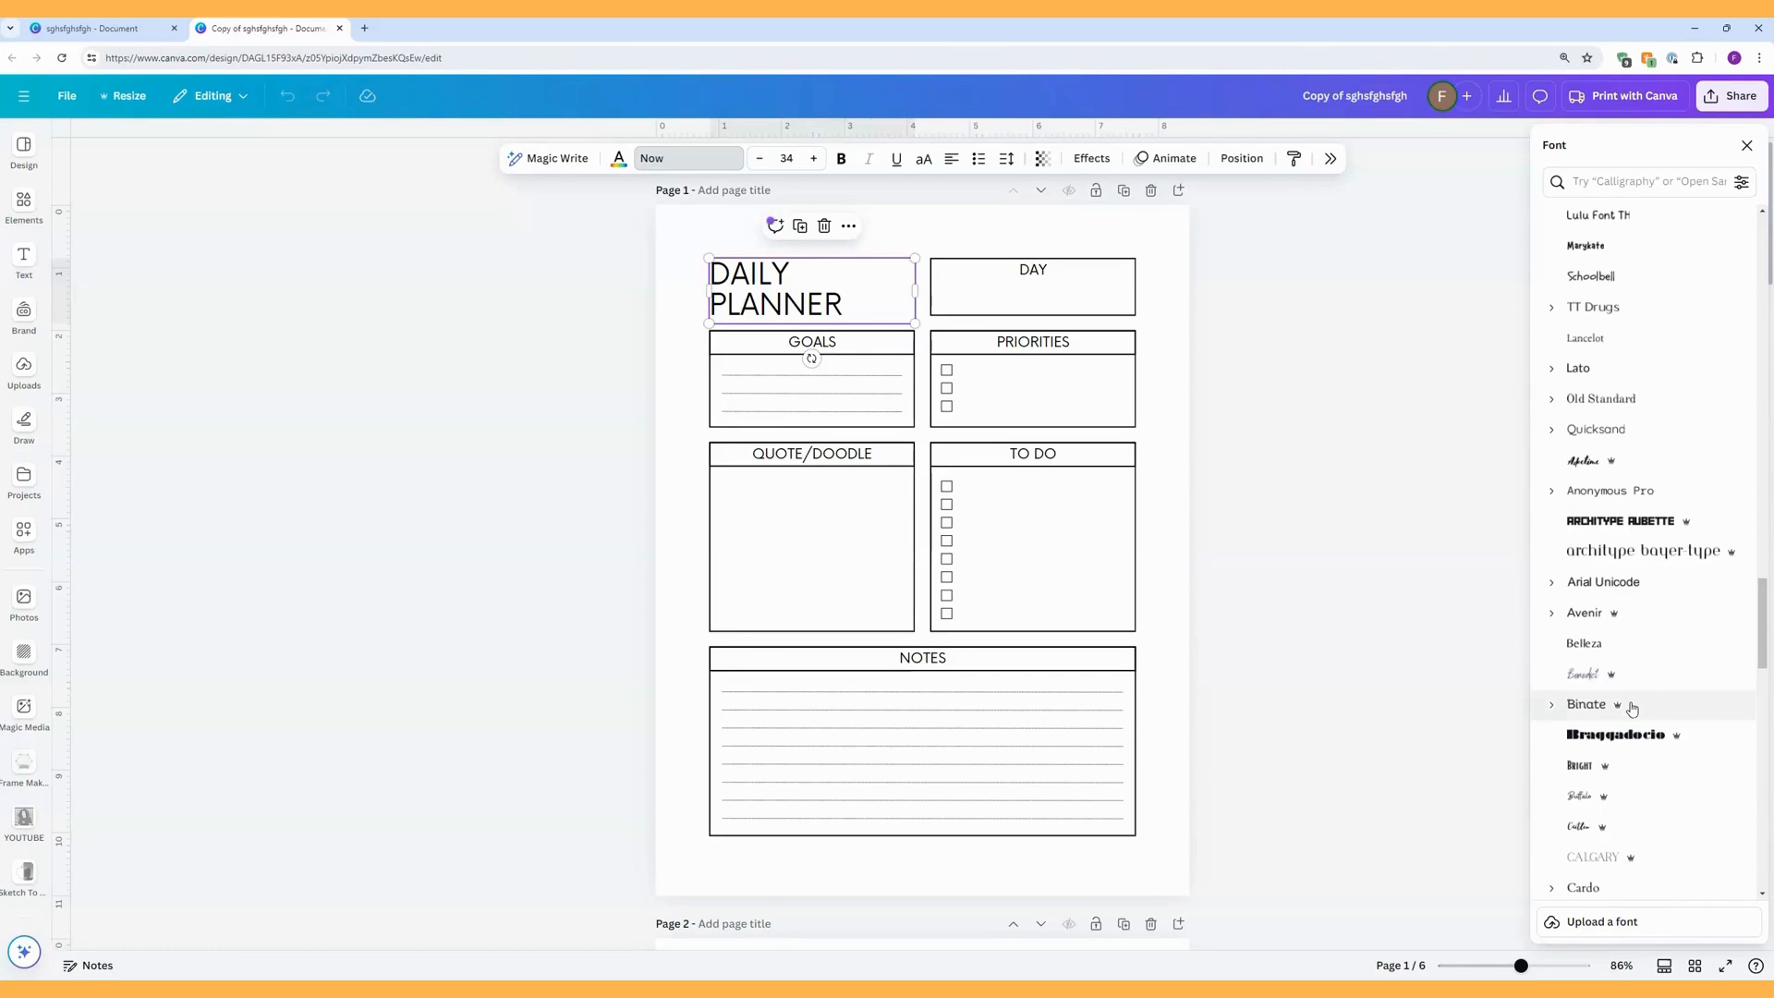
pyautogui.scroll(3, 1632, 708)
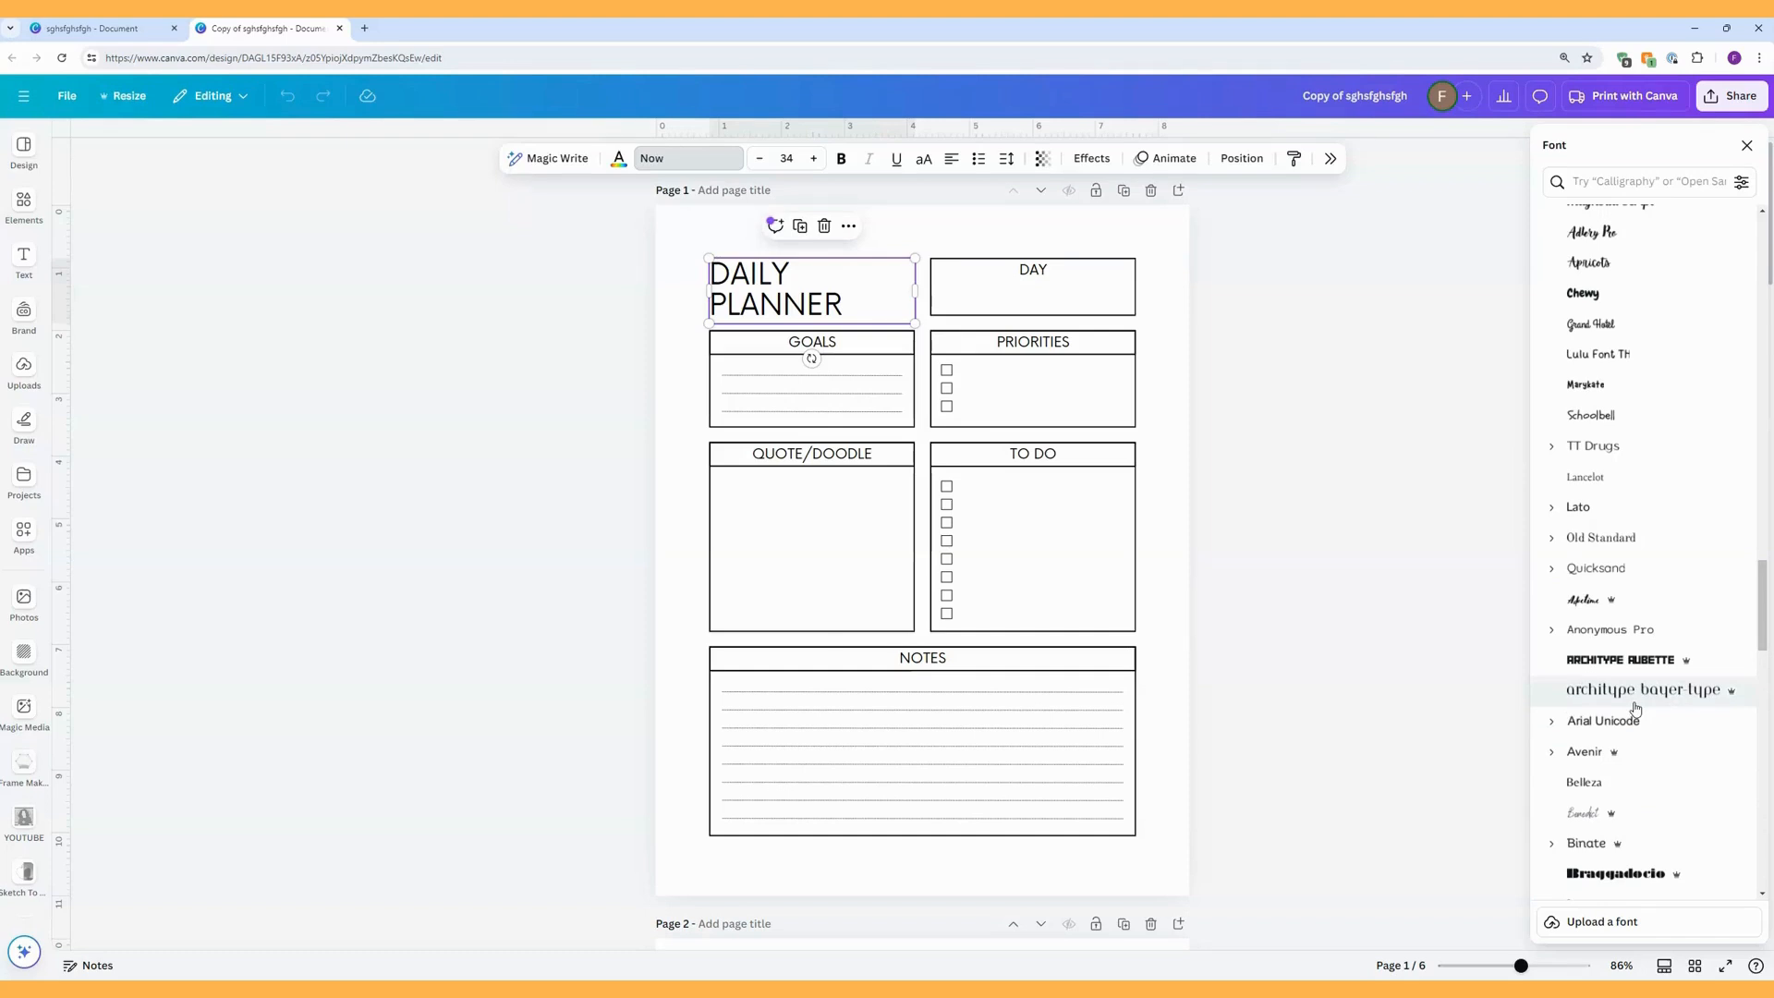
pyautogui.scroll(3, 1635, 707)
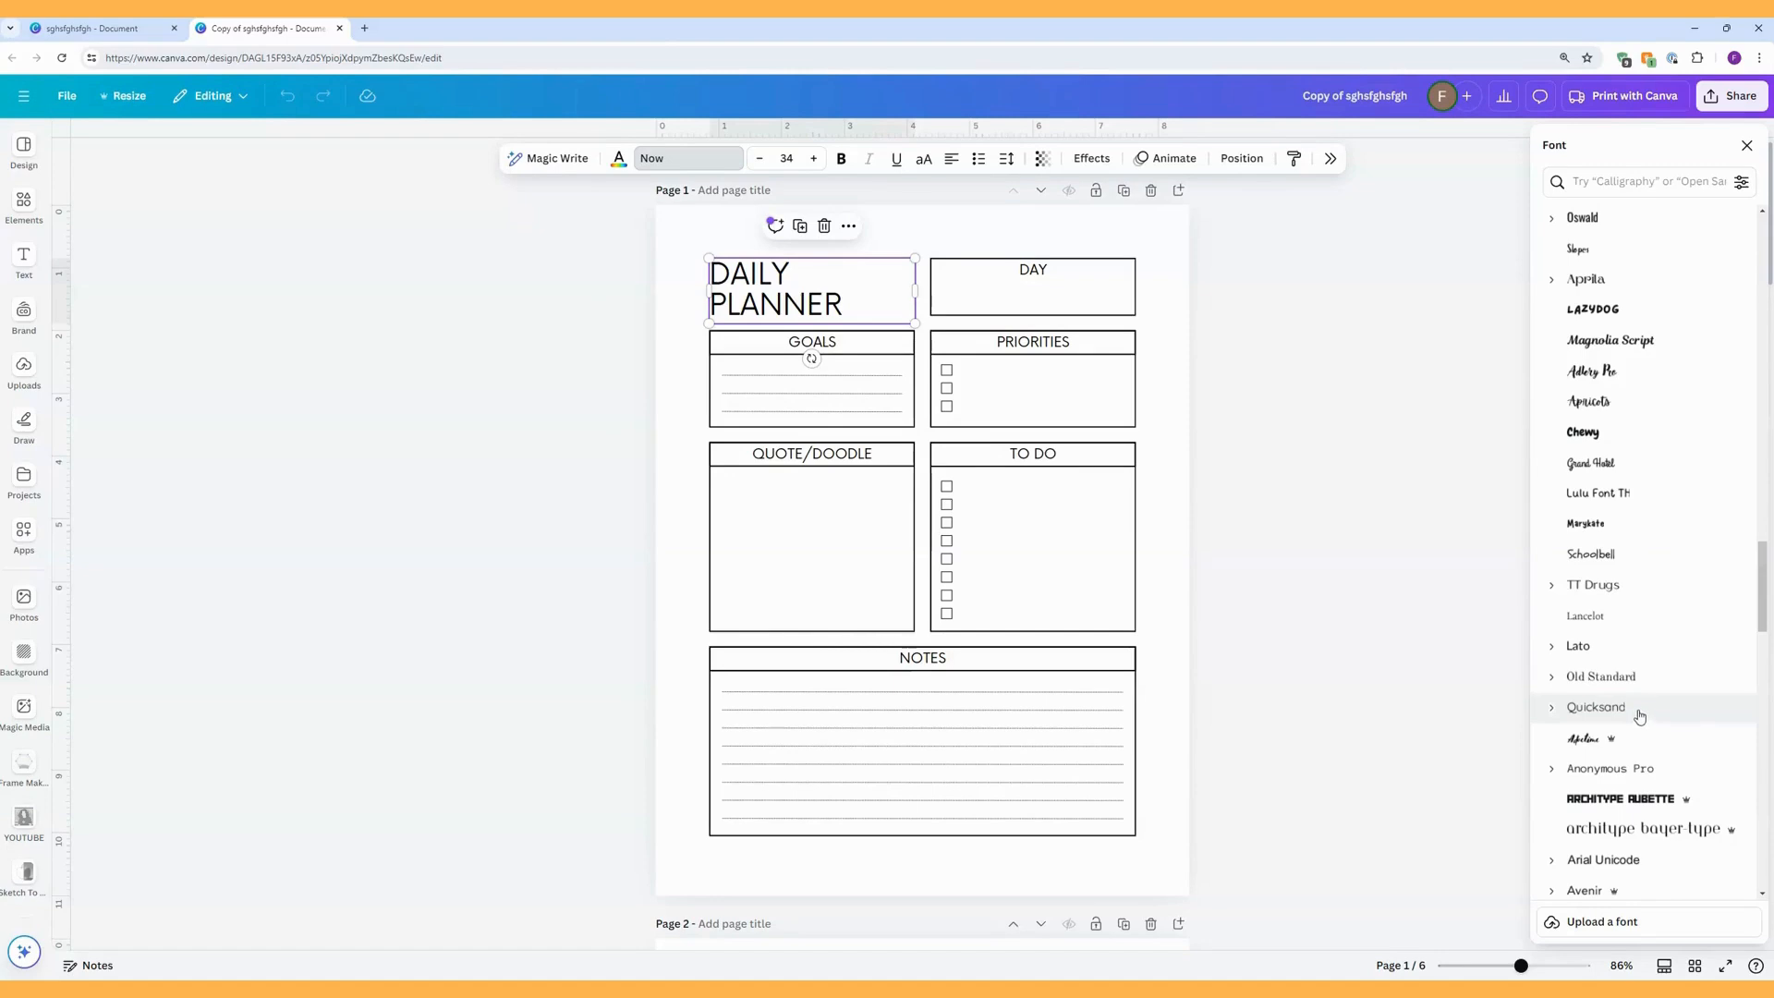
pyautogui.click(1593, 496)
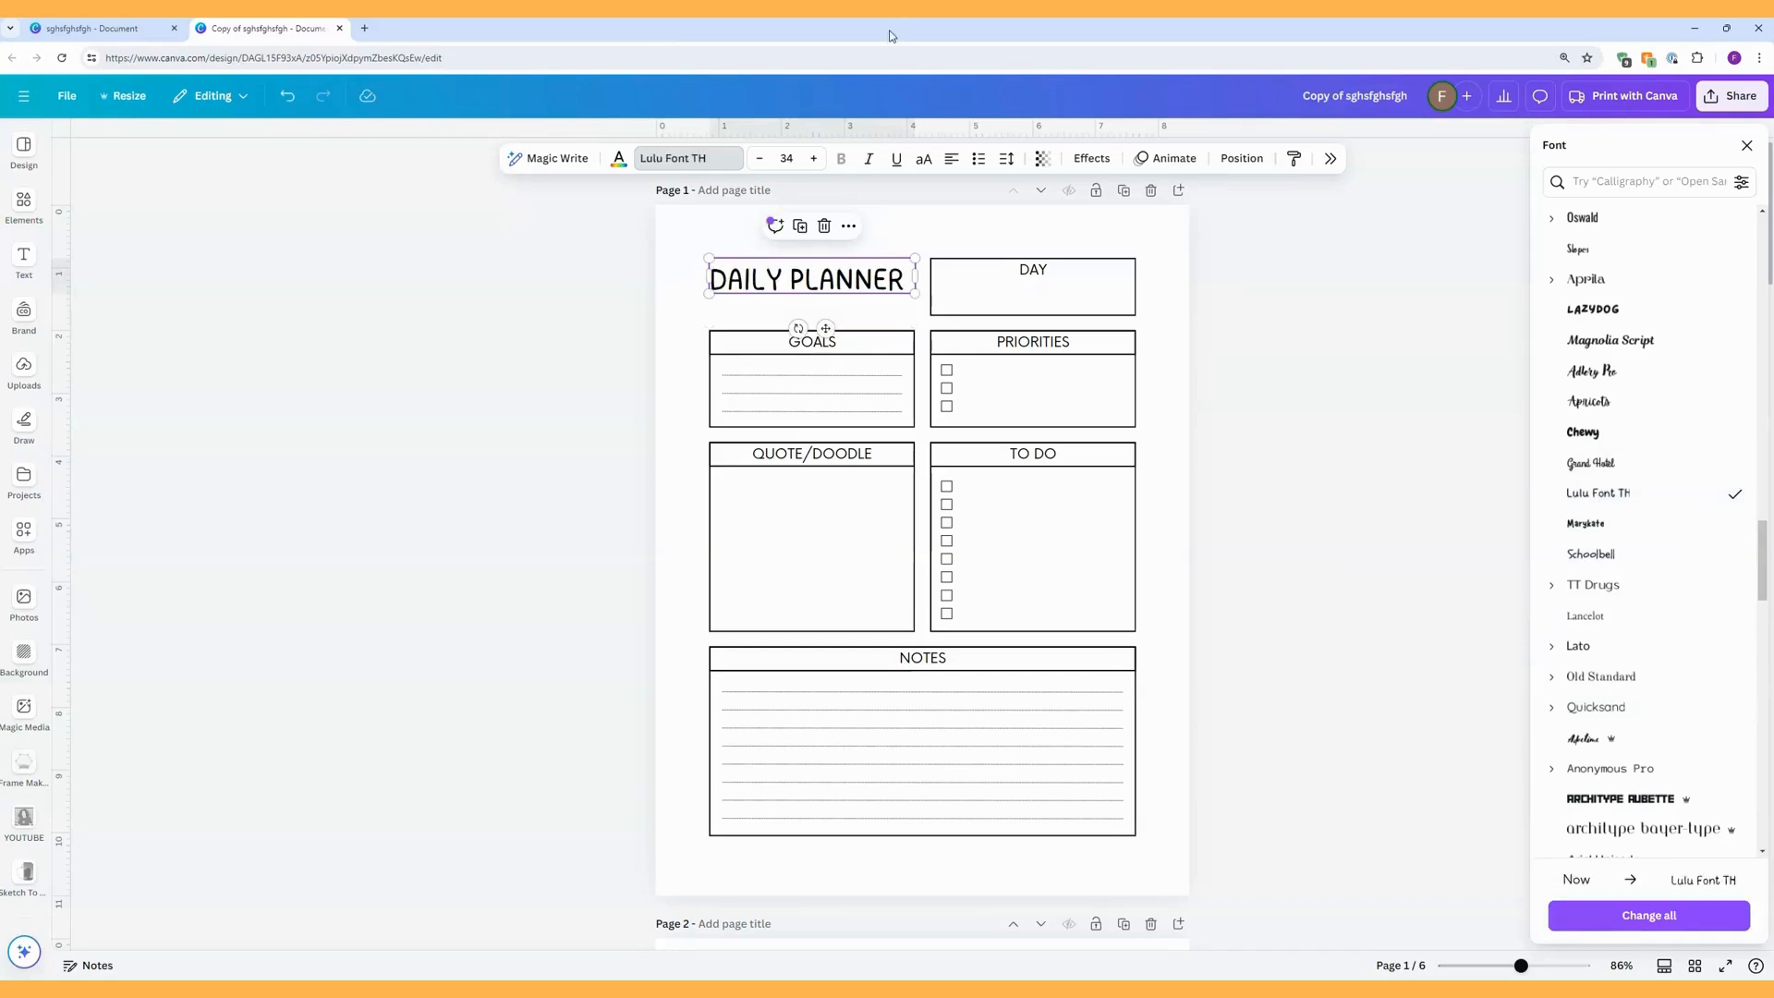
# Set the DAILY PLANNER title's font size to 36 and move the title slightly up, away from the GOALS box.
pyautogui.click(814, 160)
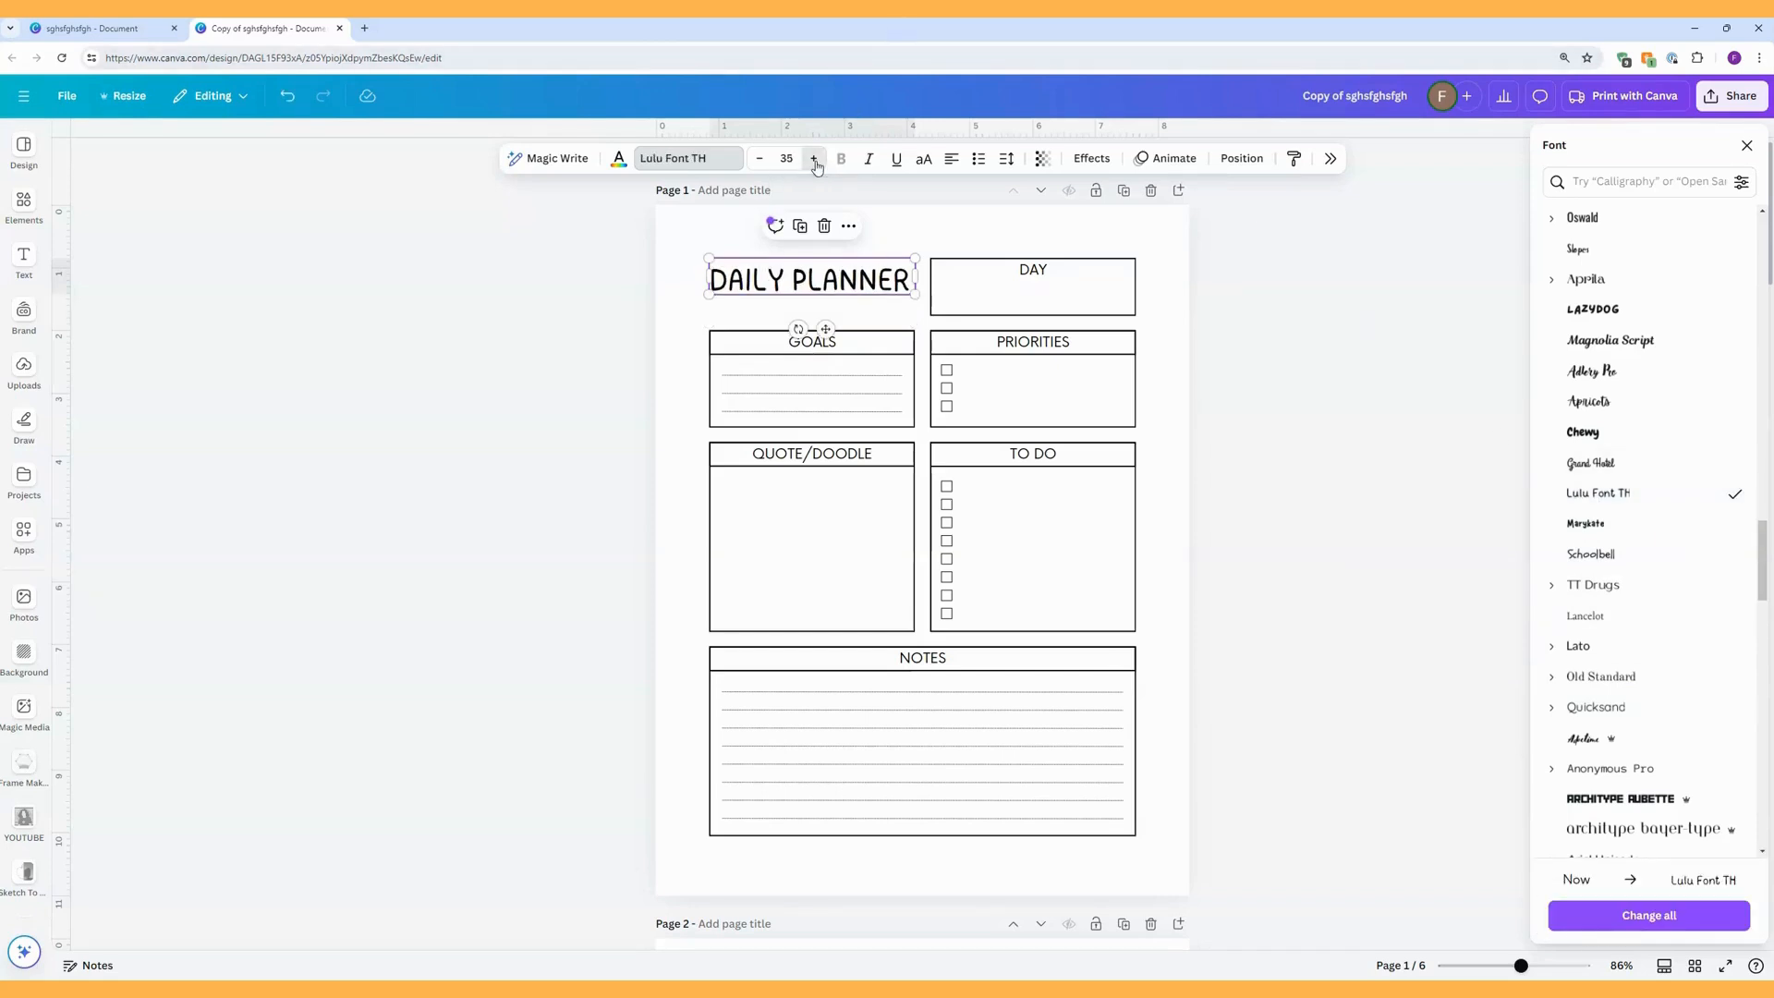
pyautogui.click(814, 160)
pyautogui.click(814, 160)
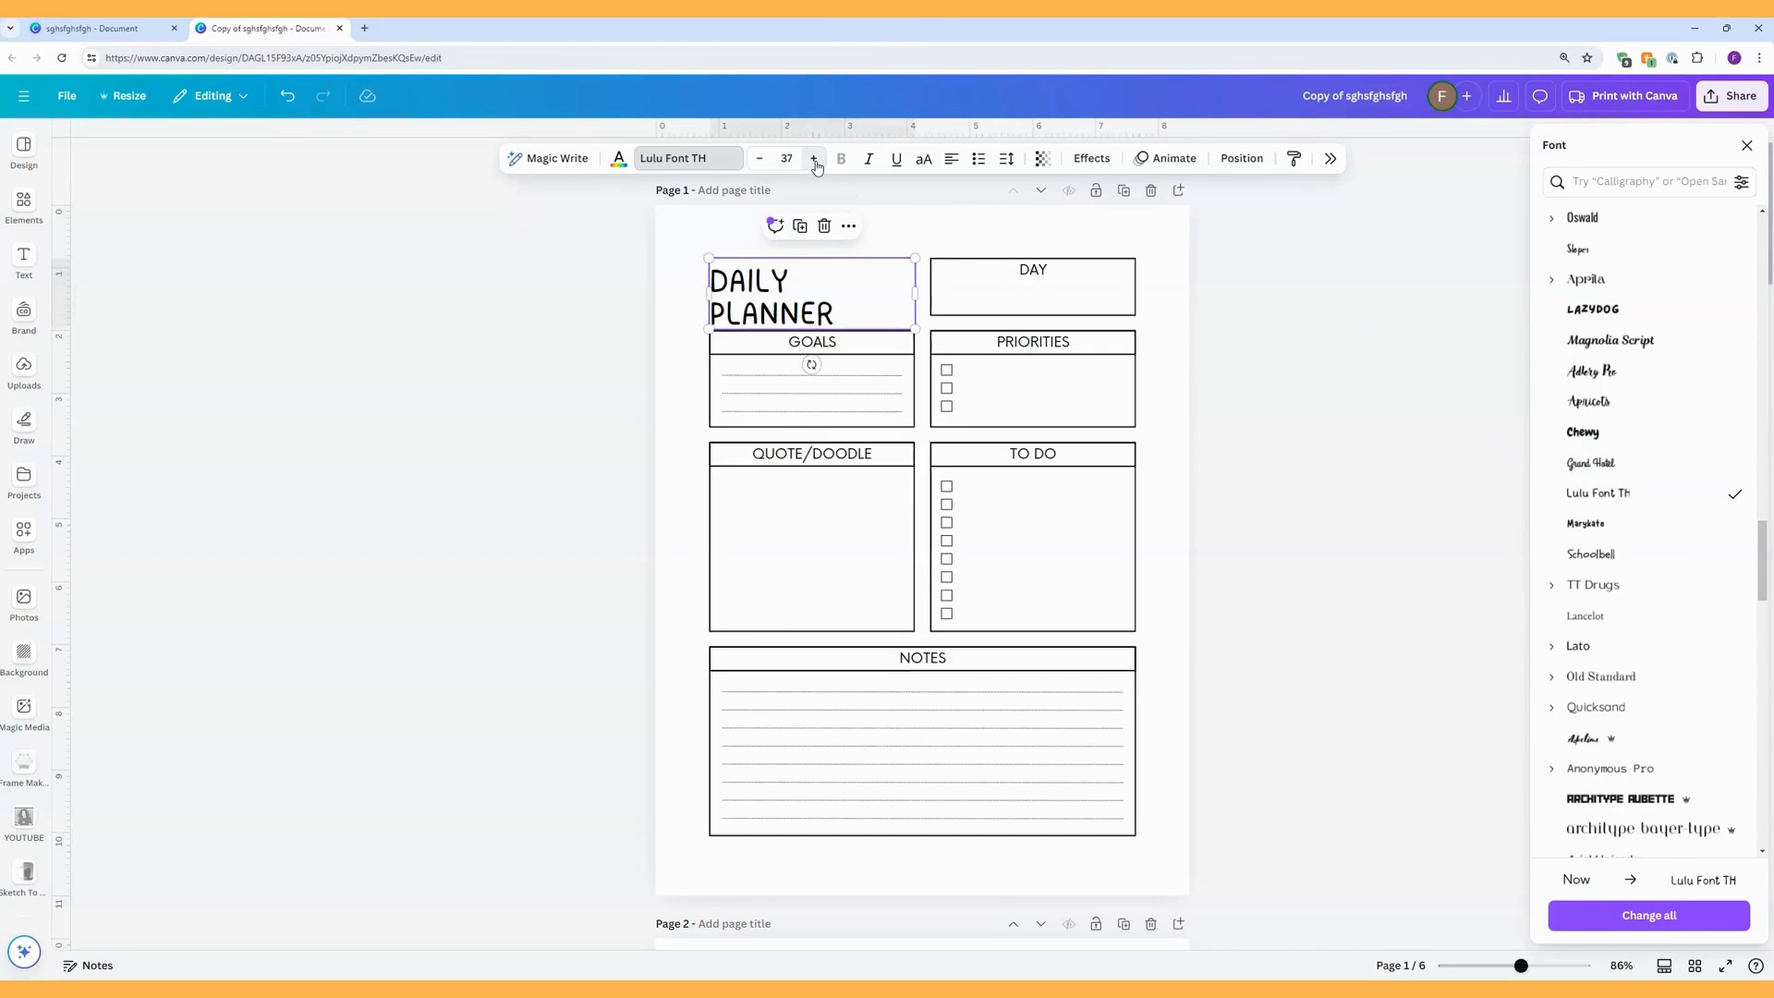
pyautogui.click(760, 159)
pyautogui.click(761, 160)
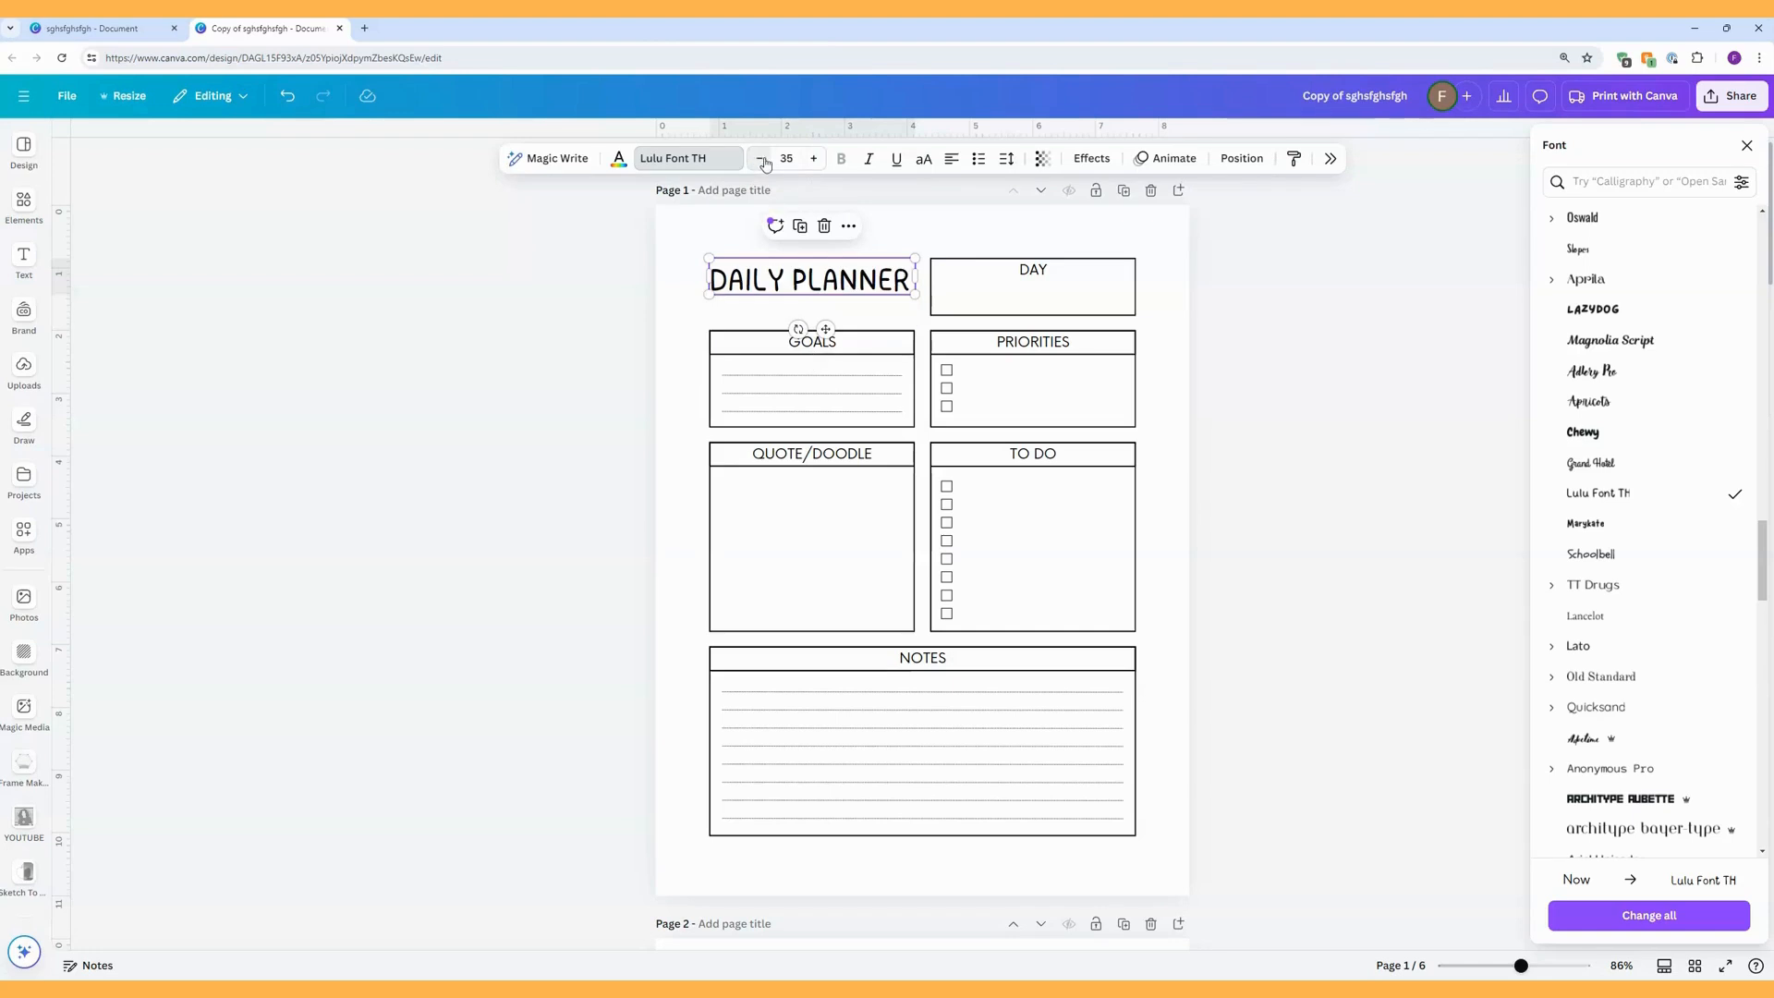
pyautogui.click(810, 160)
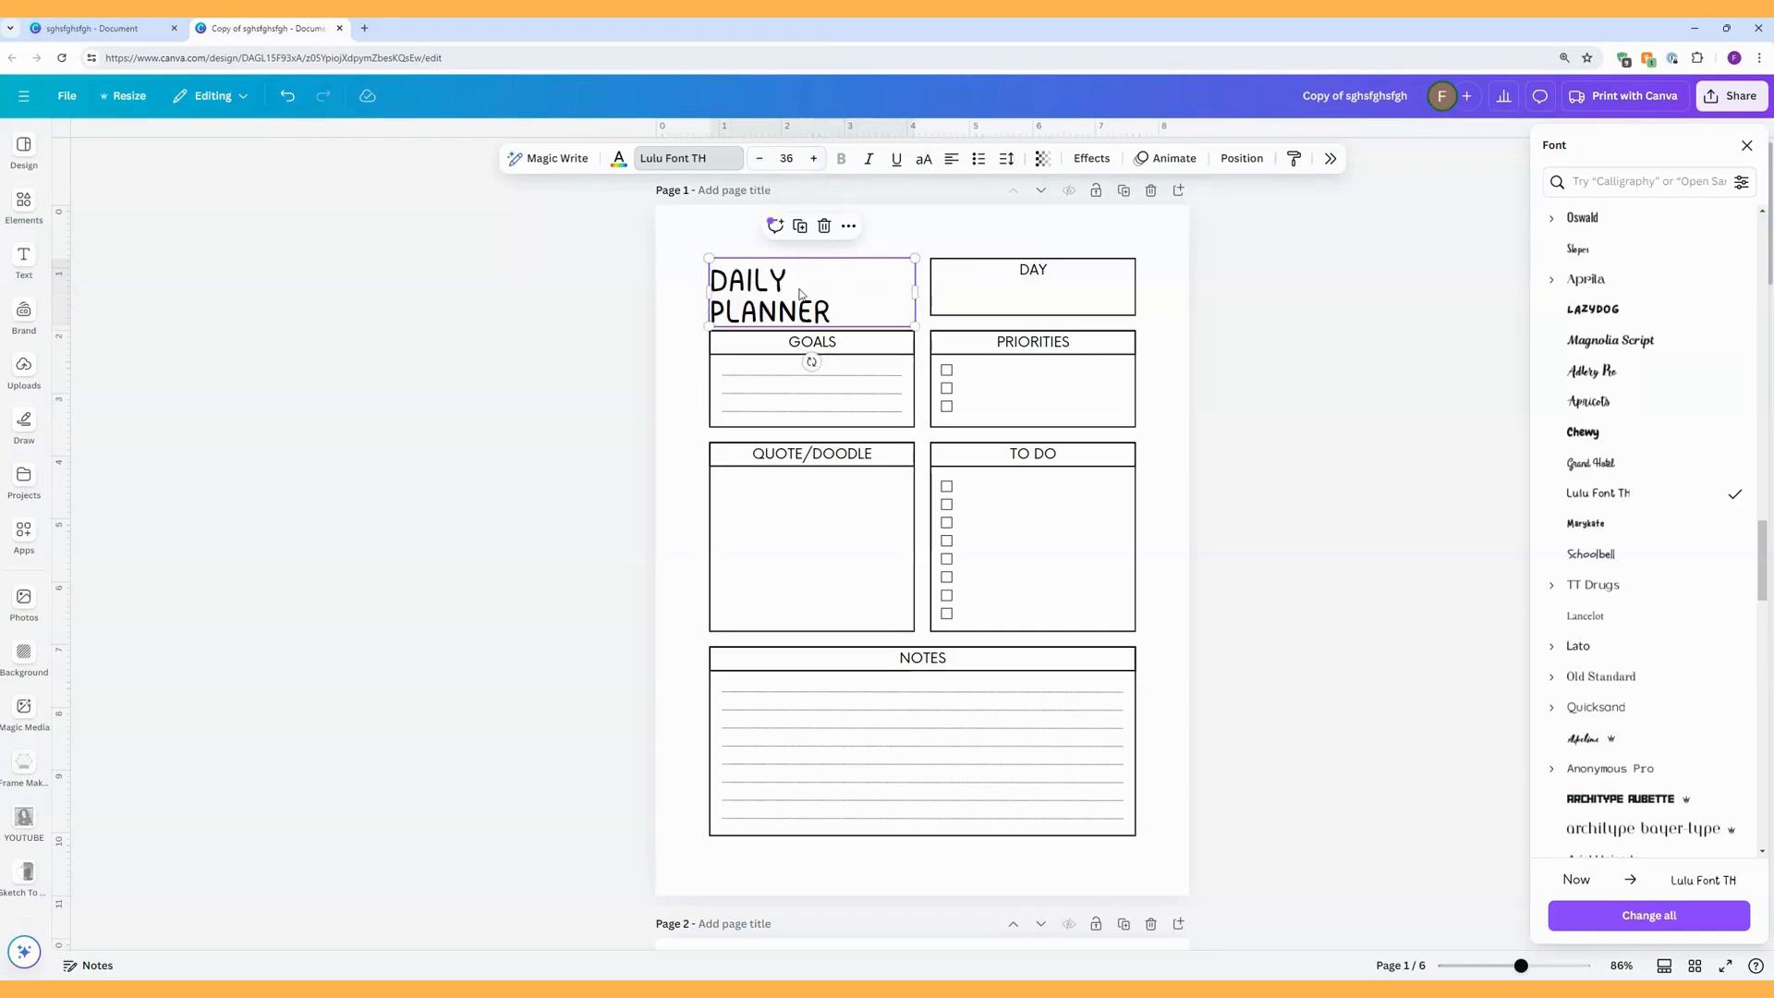
pyautogui.click(756, 247)
pyautogui.moveTo(779, 306); pyautogui.dragTo(779, 301)
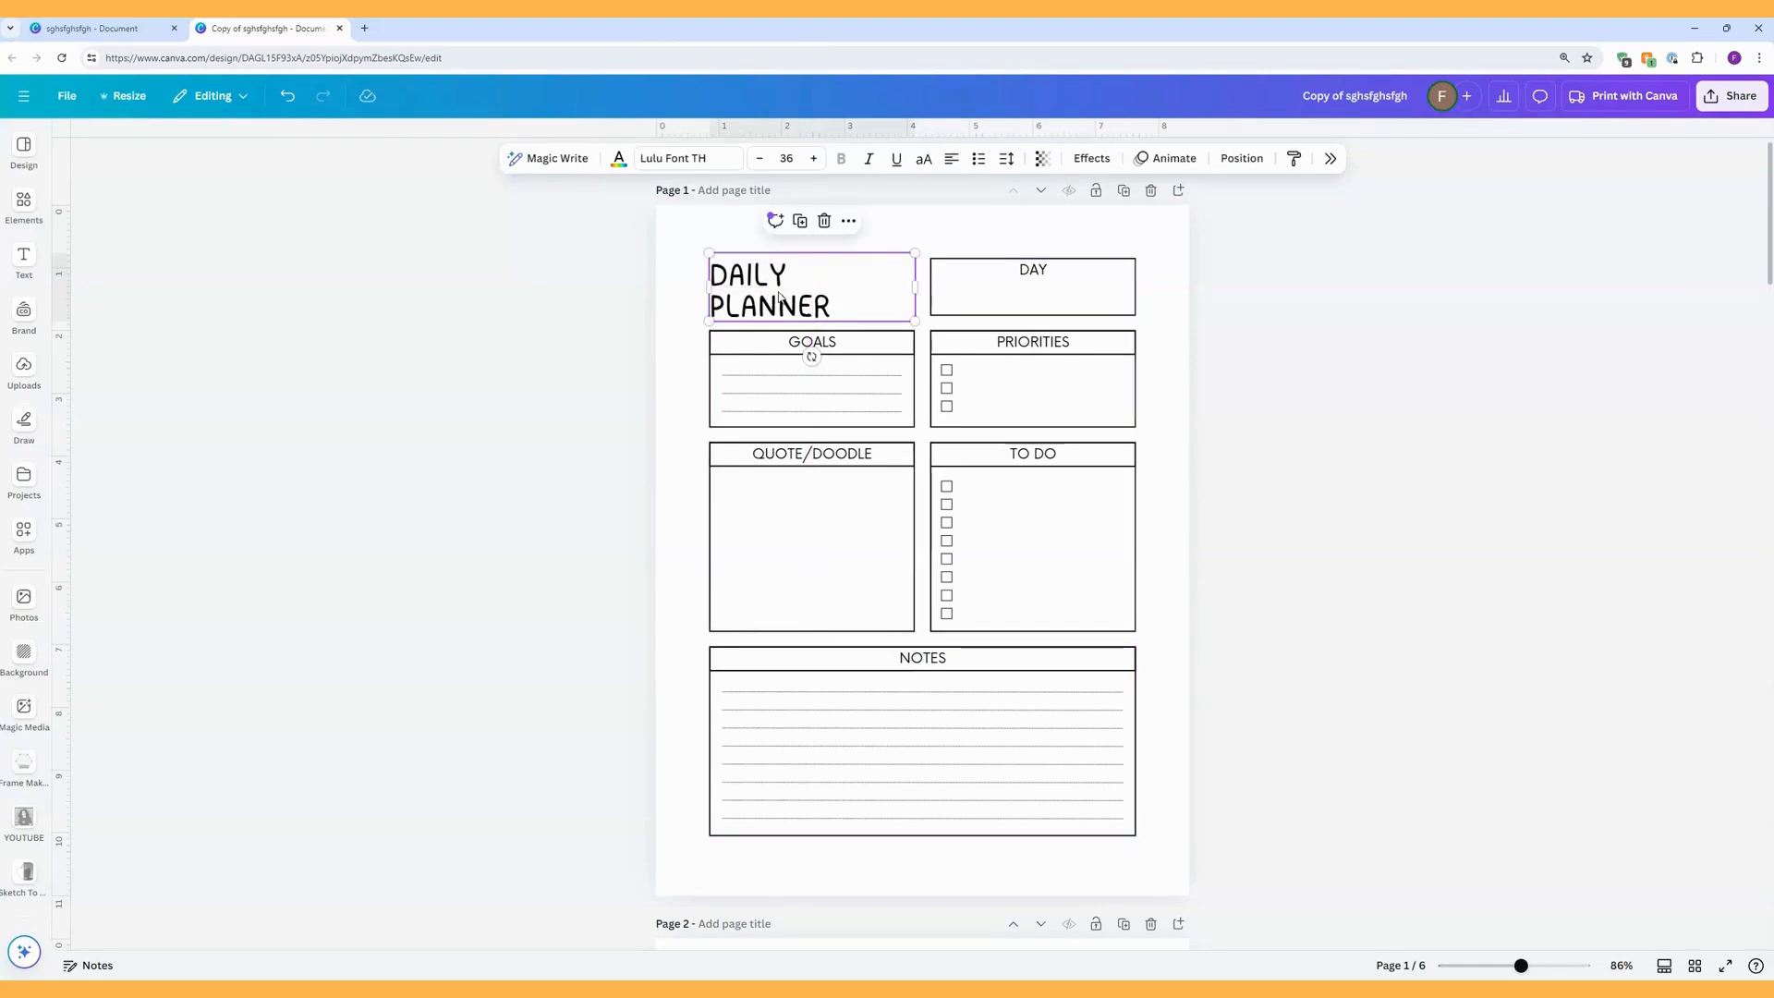
# Change the DAY heading's font to Lulu Font TH, searching for "lulu", and replace the Now font with it throughout the design.
pyautogui.click(1032, 271)
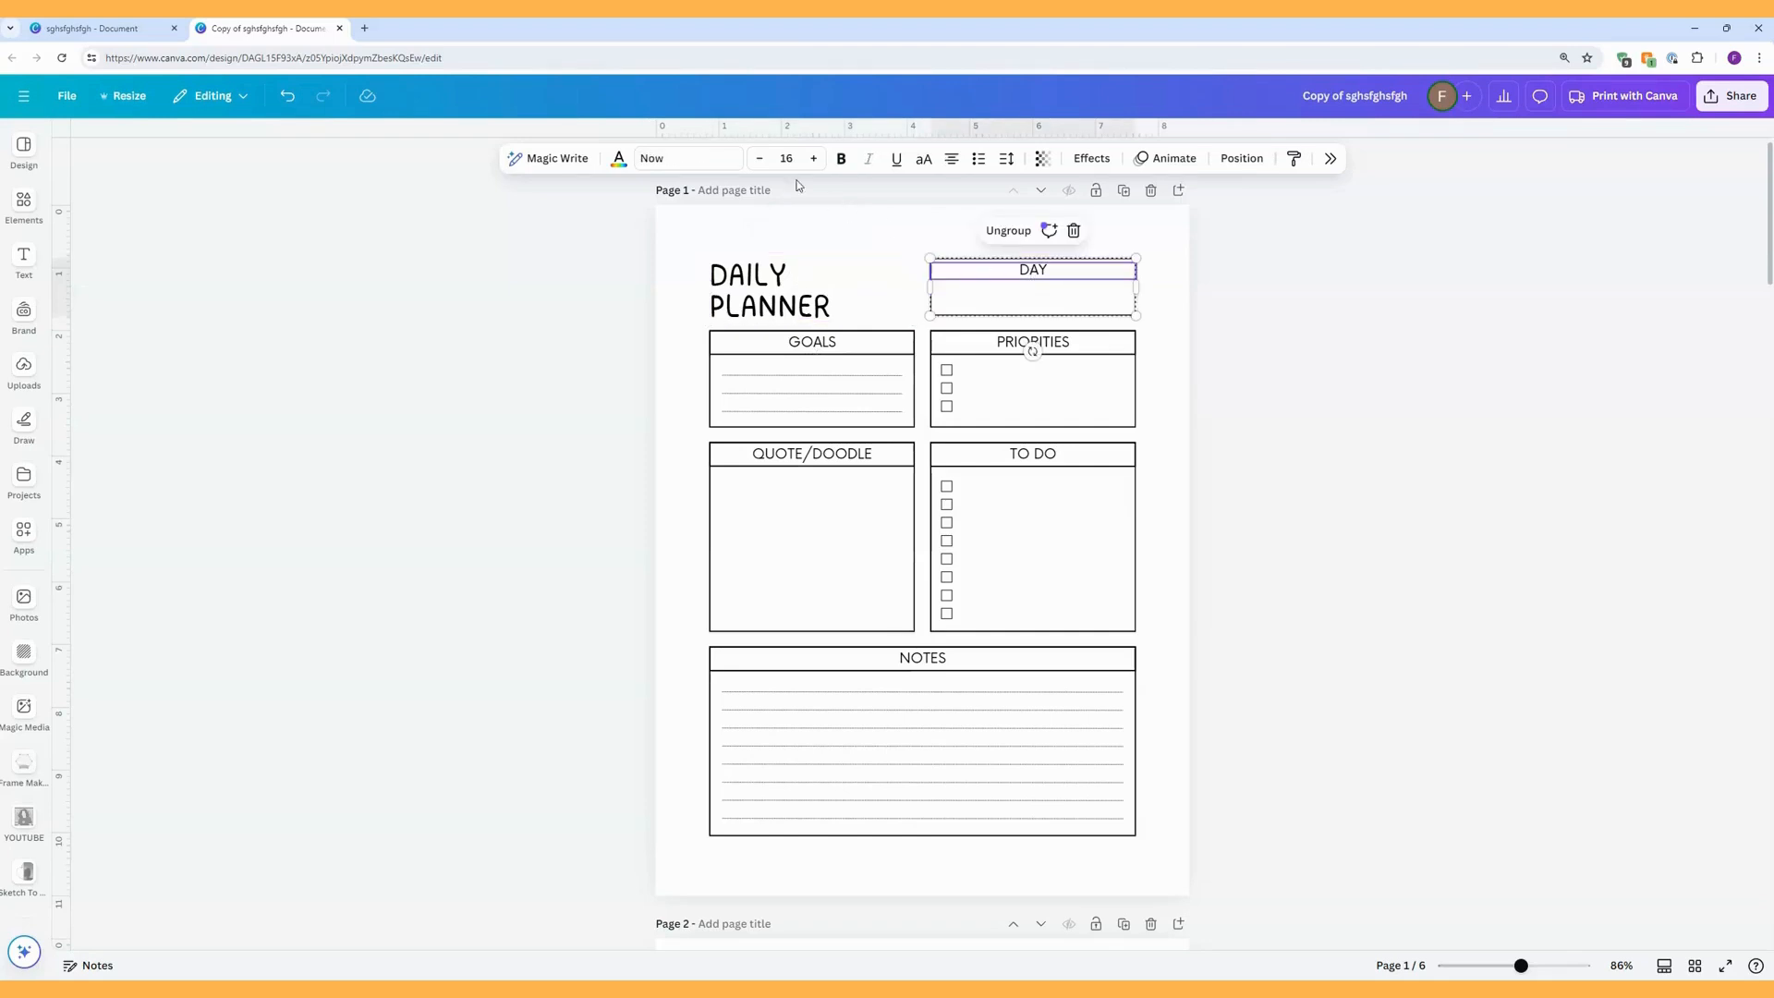
pyautogui.click(713, 157)
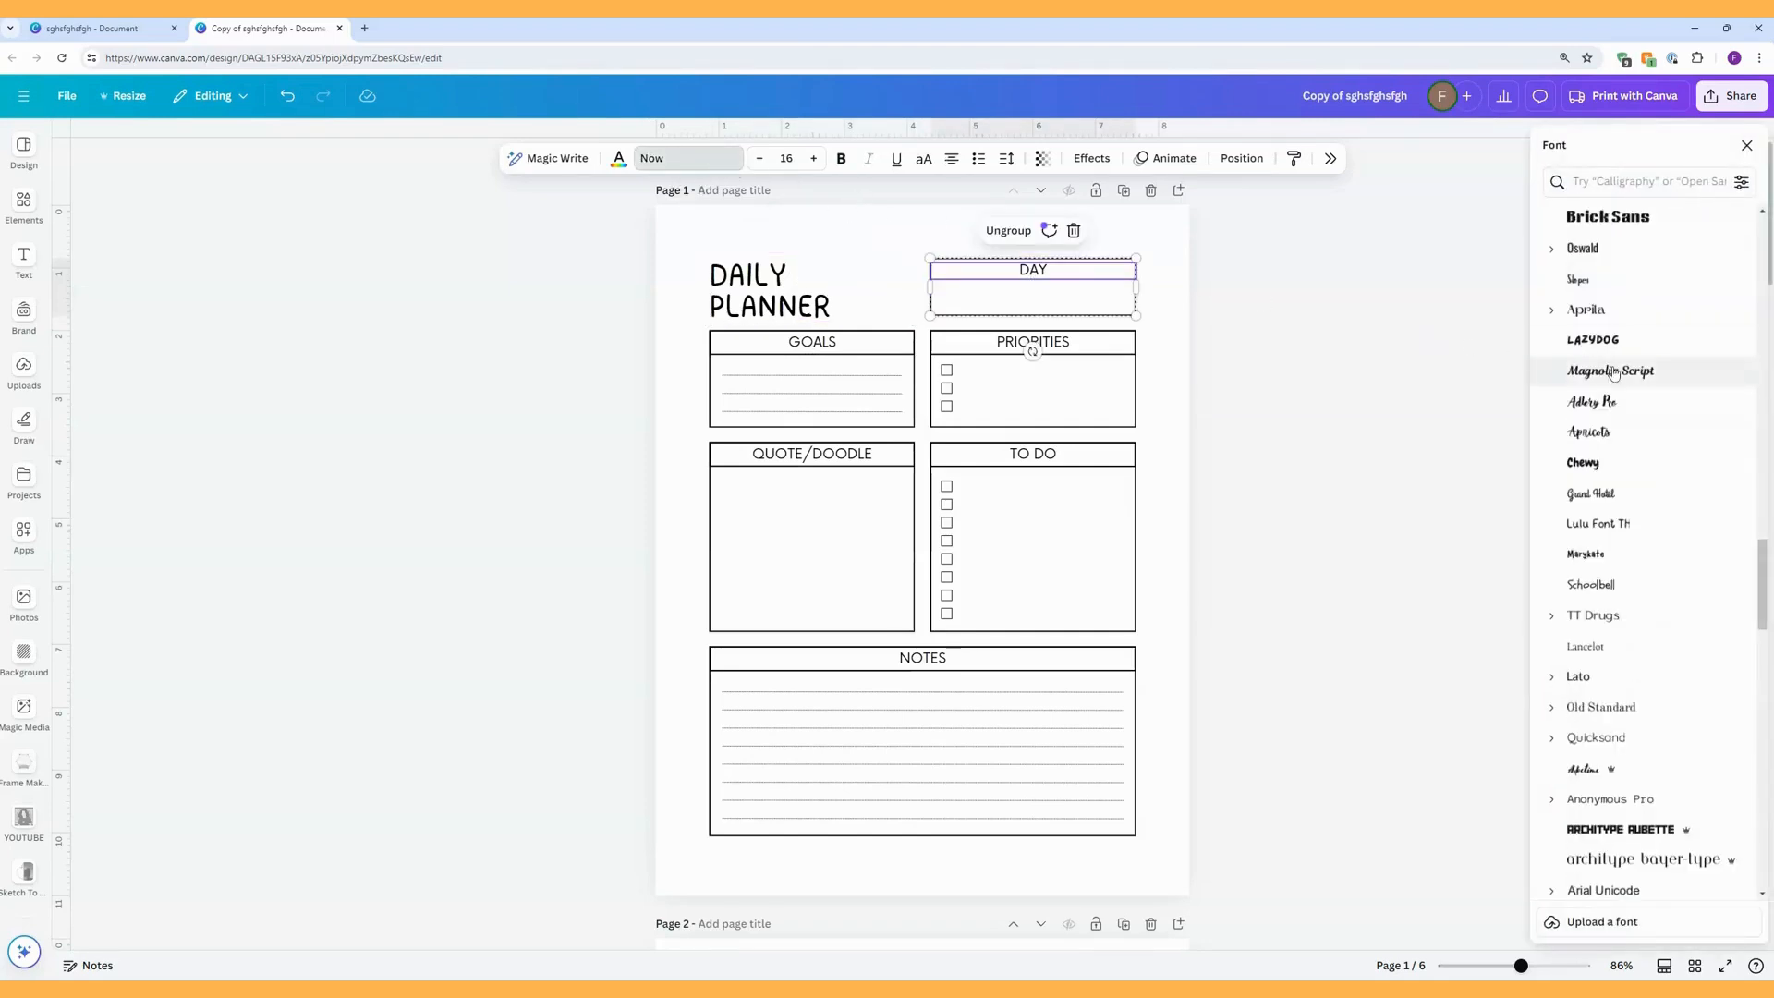
pyautogui.scroll(-10, 1640, 584)
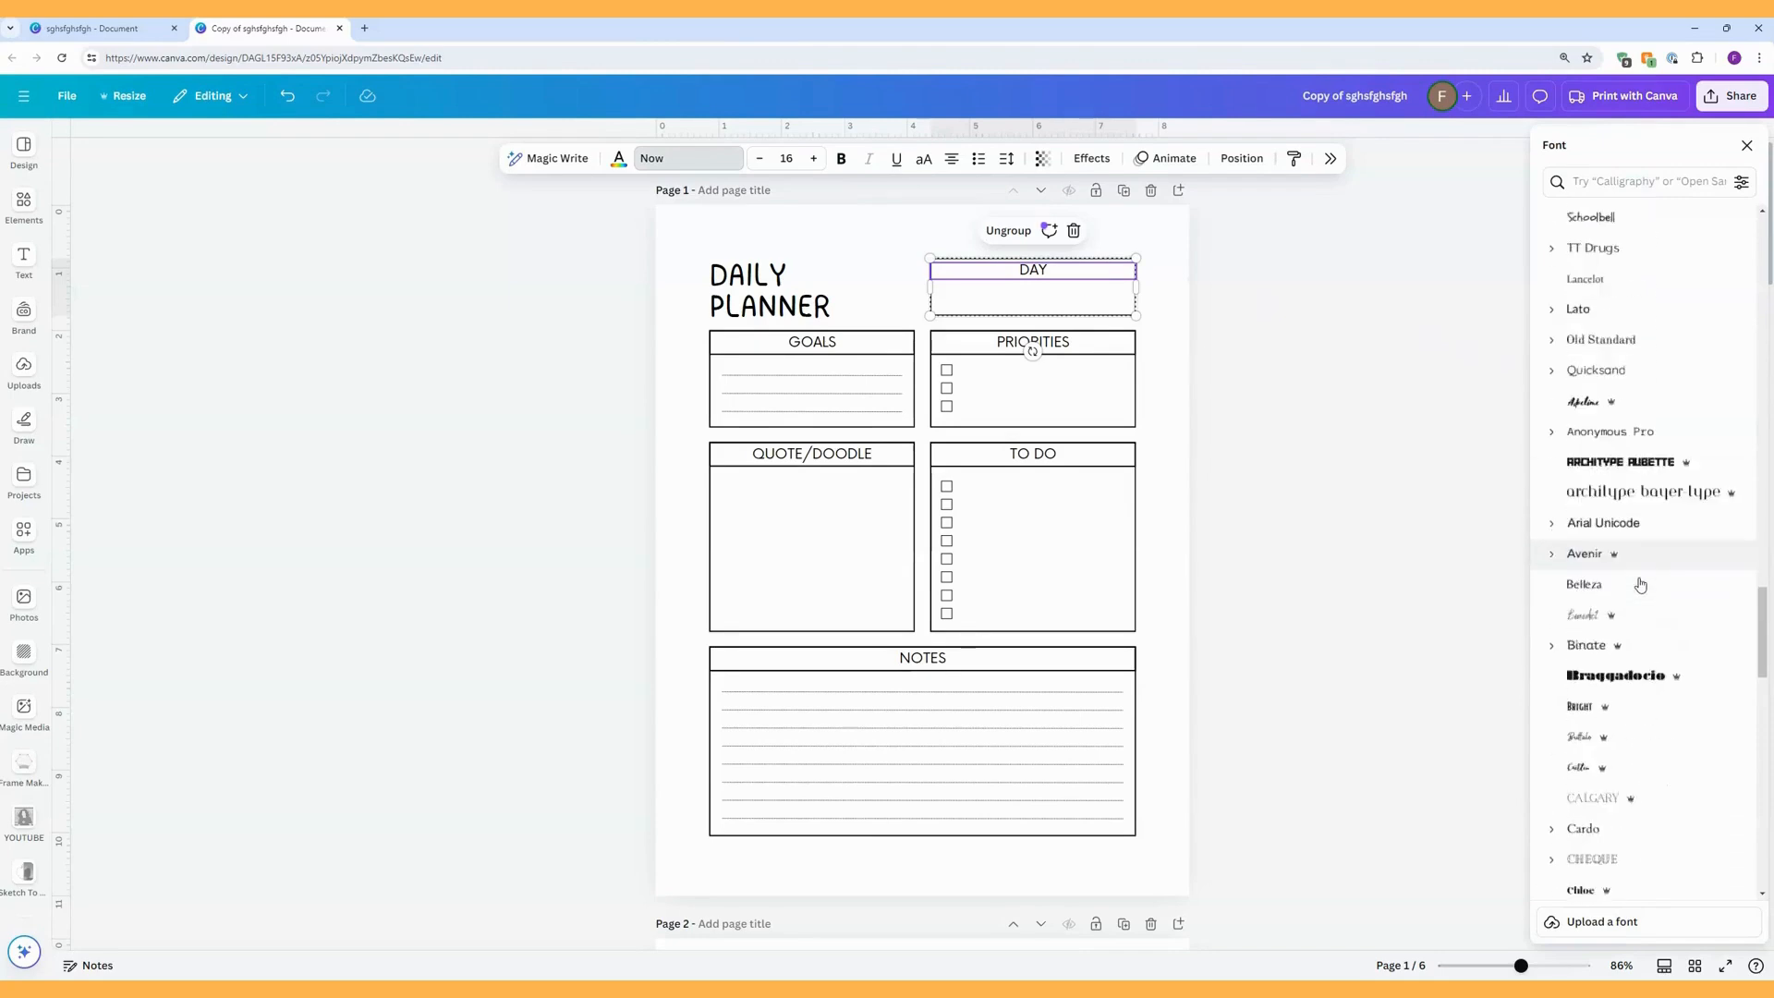
pyautogui.scroll(-1, 1642, 580)
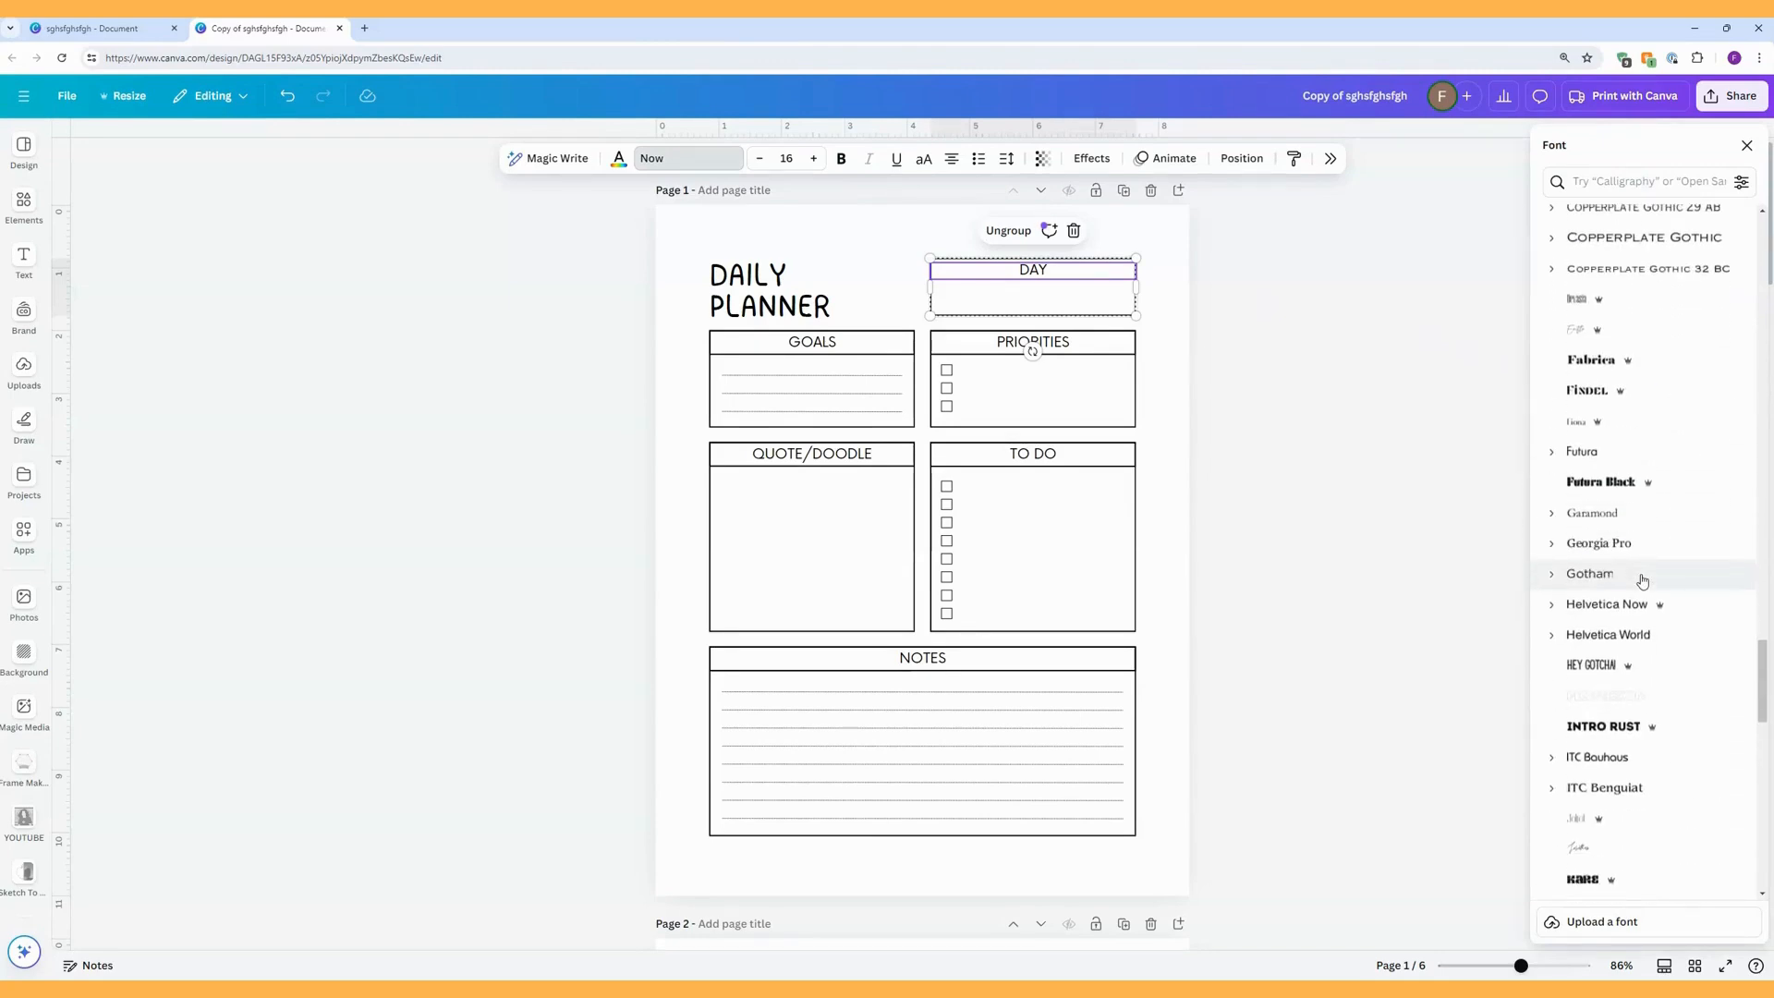
pyautogui.click(1625, 184)
pyautogui.write('lulu')
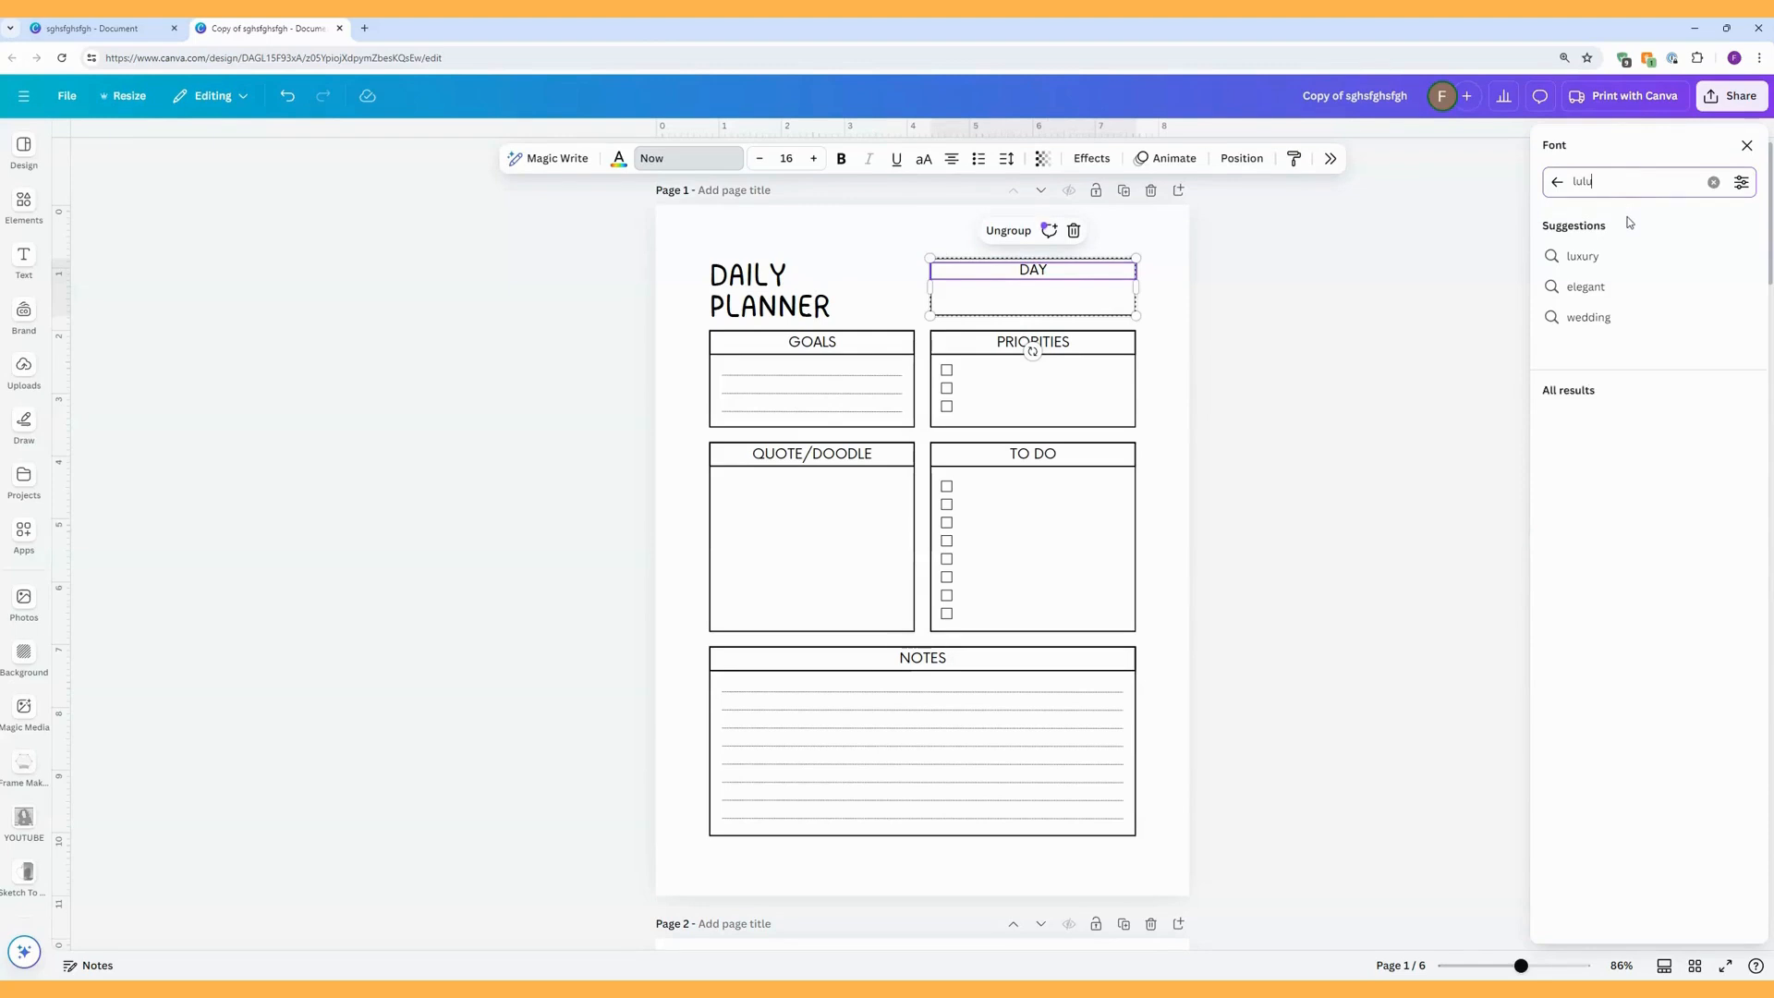
pyautogui.click(1601, 259)
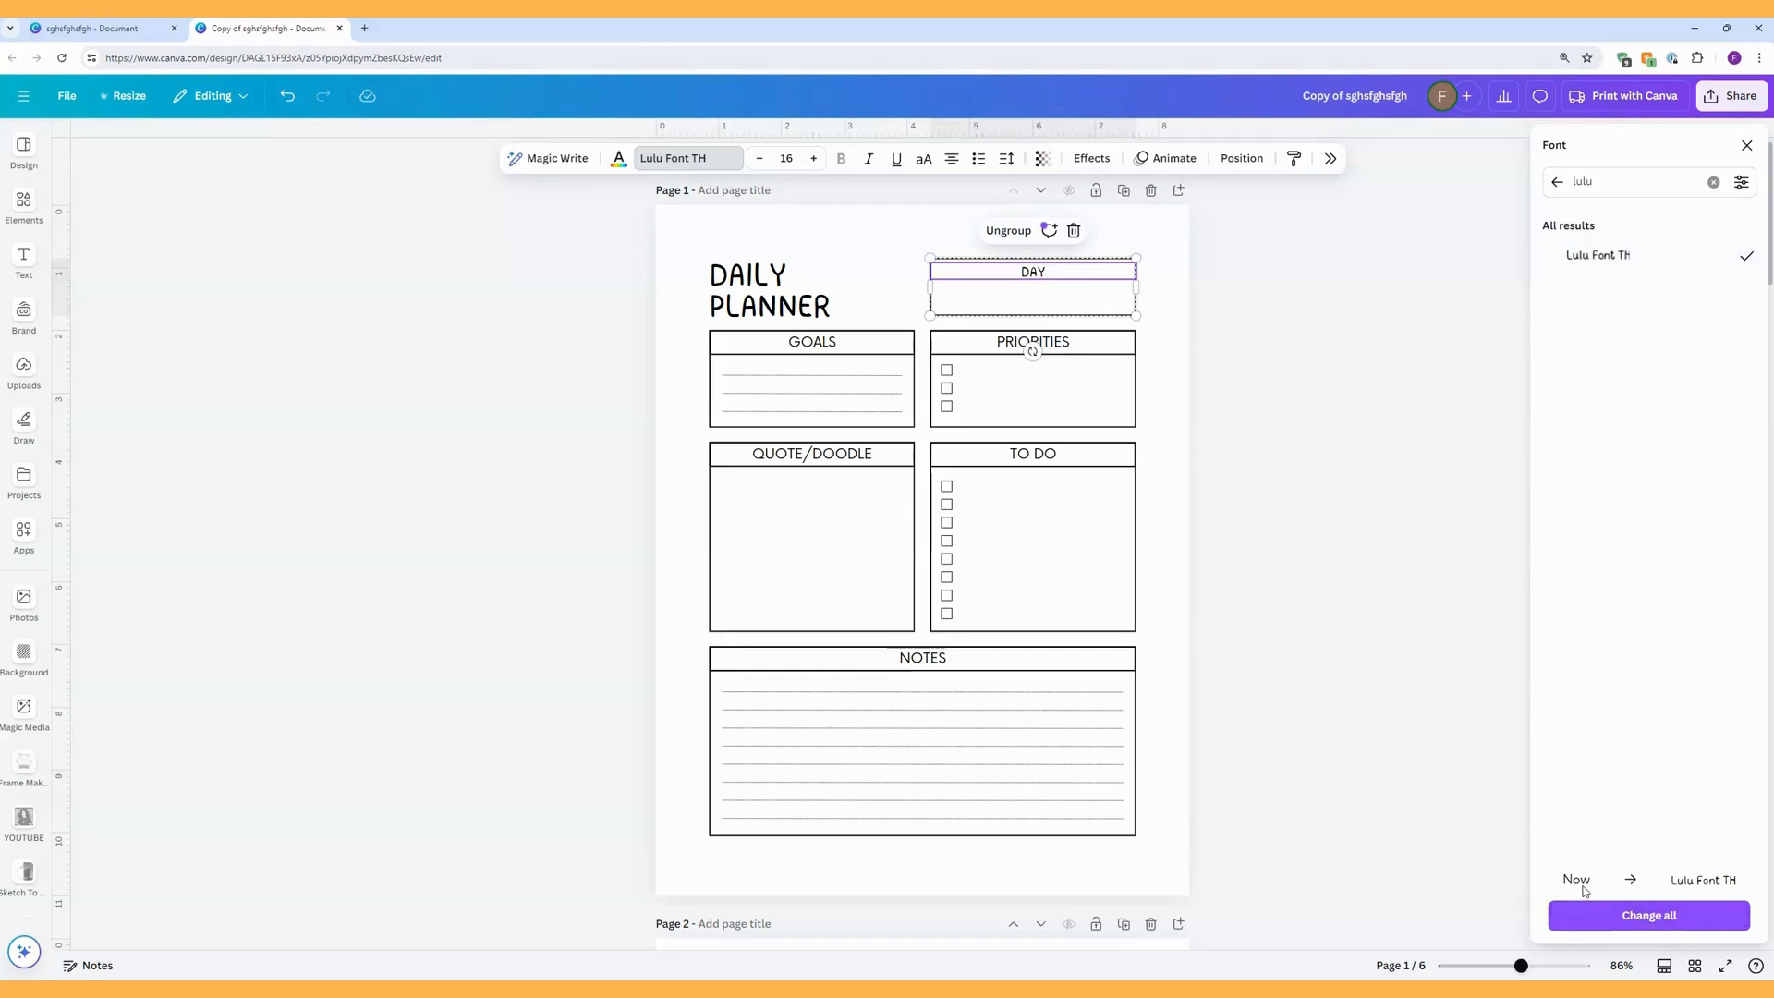
pyautogui.click(1649, 917)
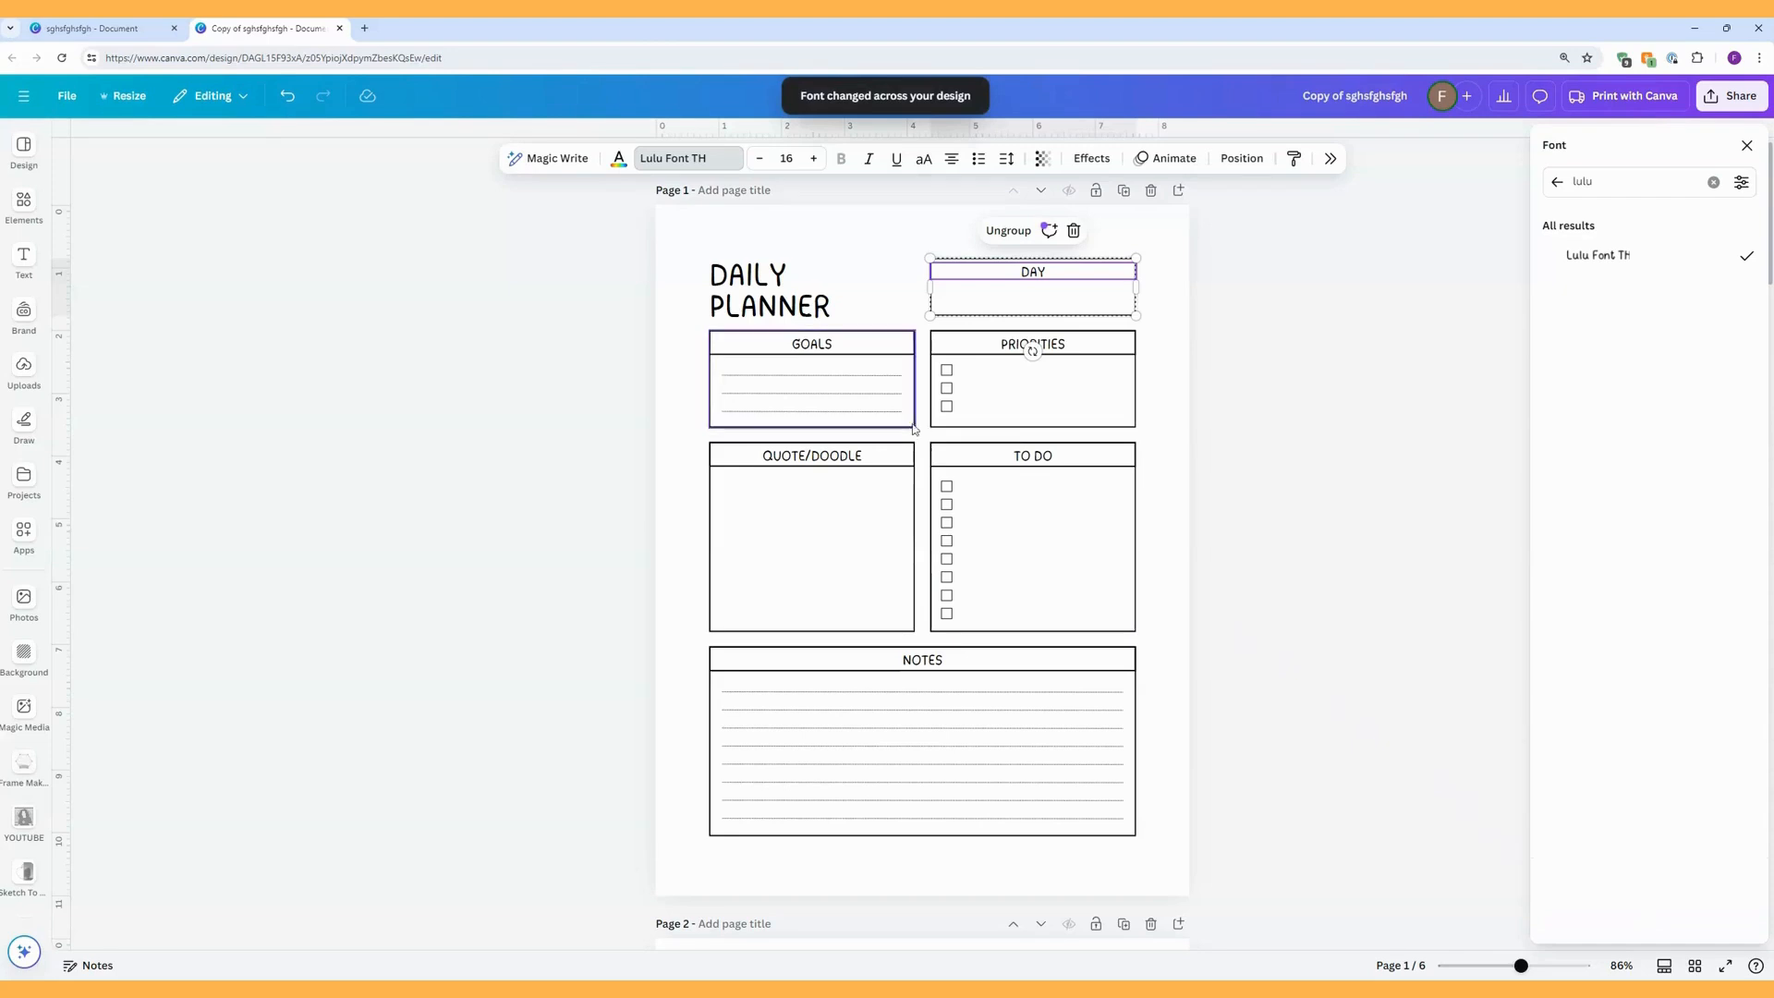
# Check the new font on all pages, and recolour the DAILY PLANNER title with the brand palette's darker orange, replacing black text colour everywhere.
pyautogui.scroll(-8, 910, 425)
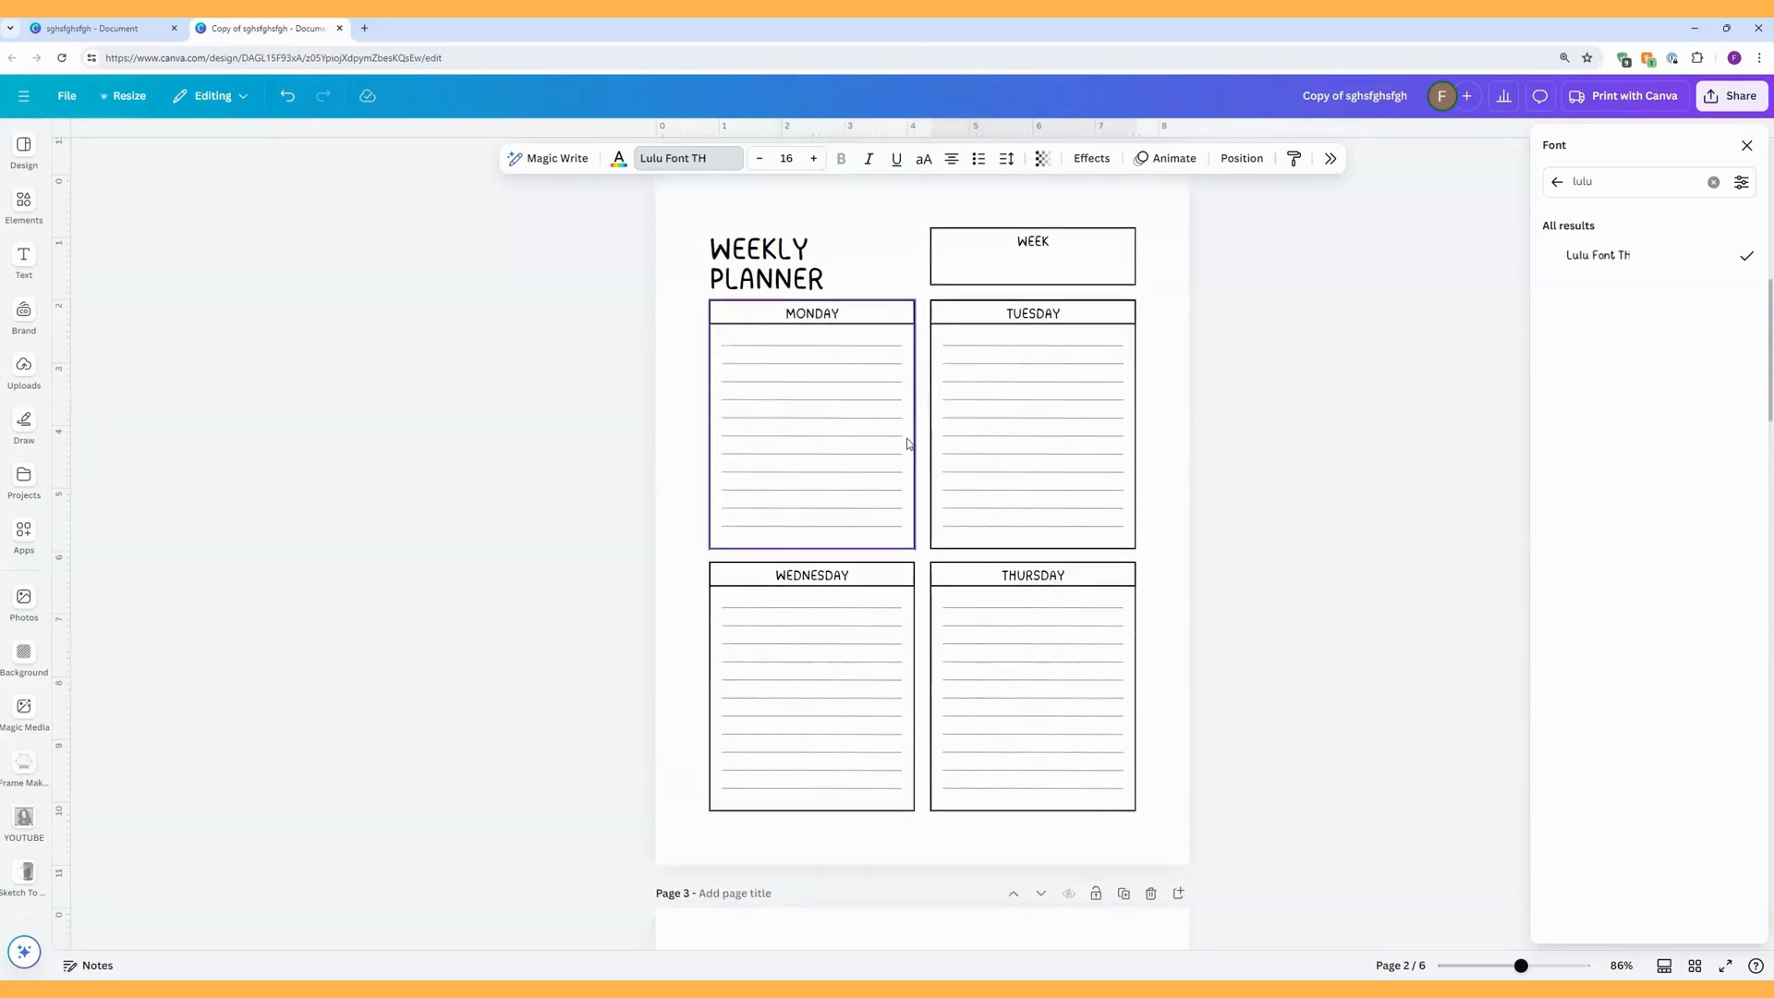
pyautogui.scroll(-12, 907, 443)
pyautogui.scroll(-12, 907, 438)
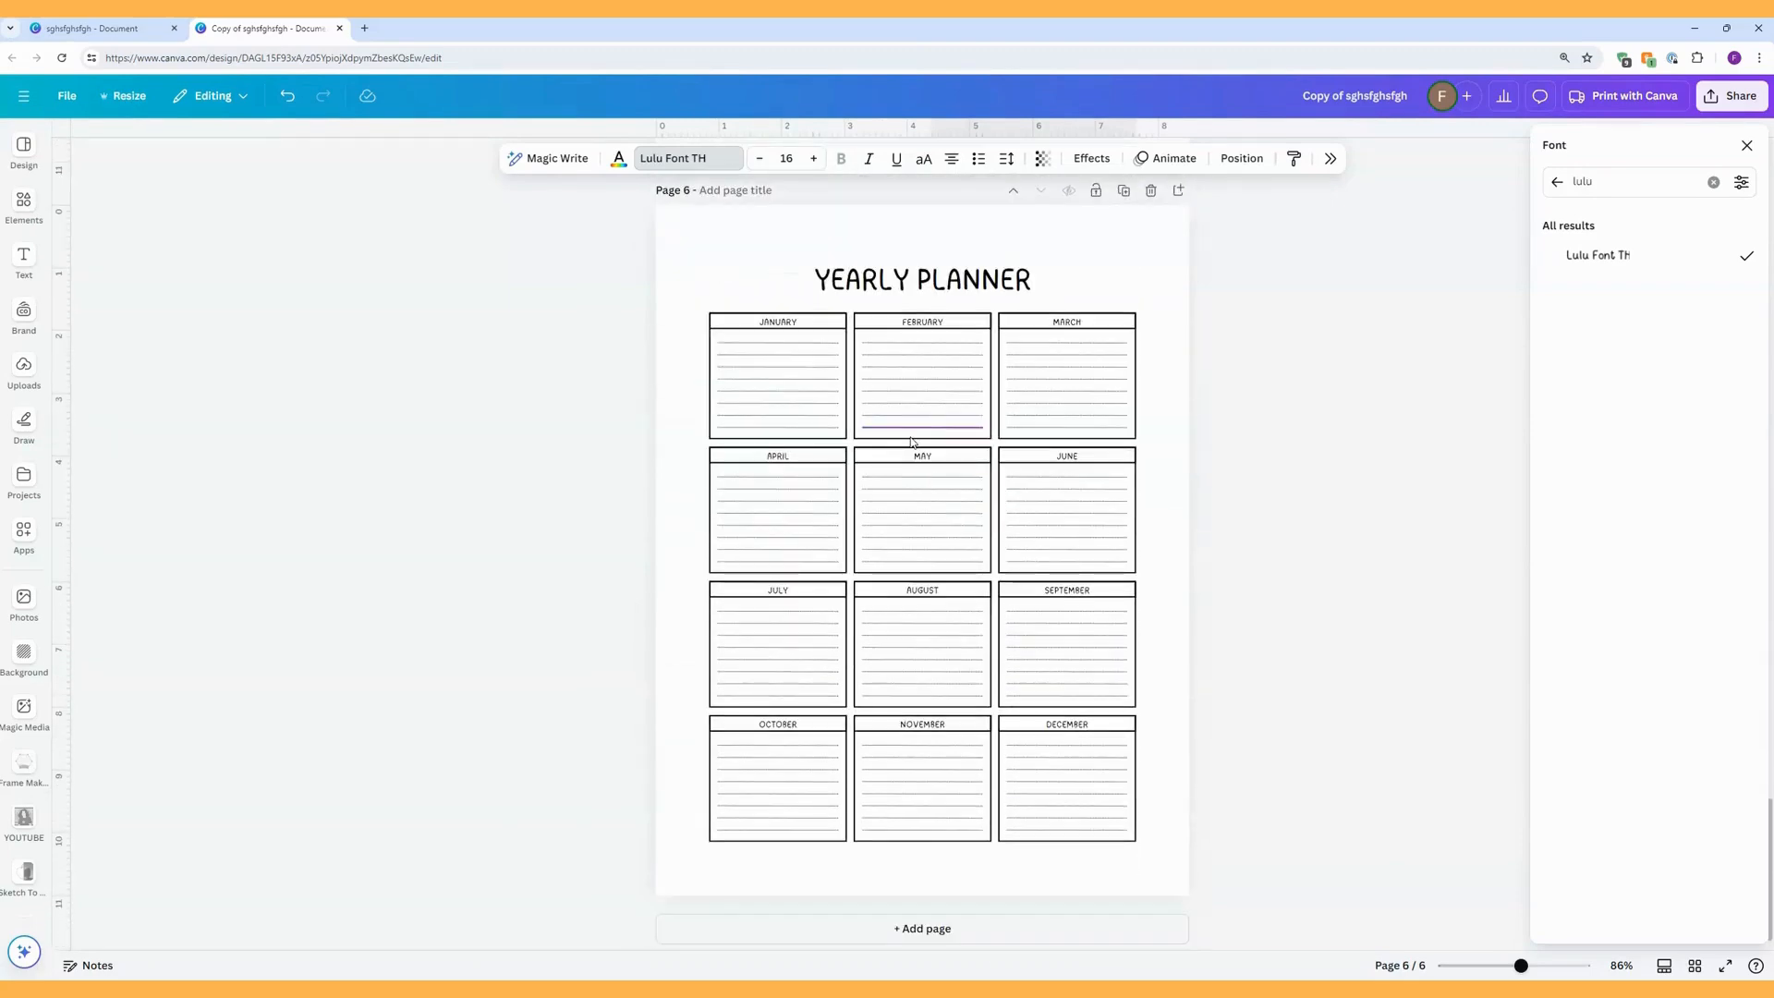
pyautogui.scroll(5, 912, 438)
pyautogui.scroll(20, 912, 438)
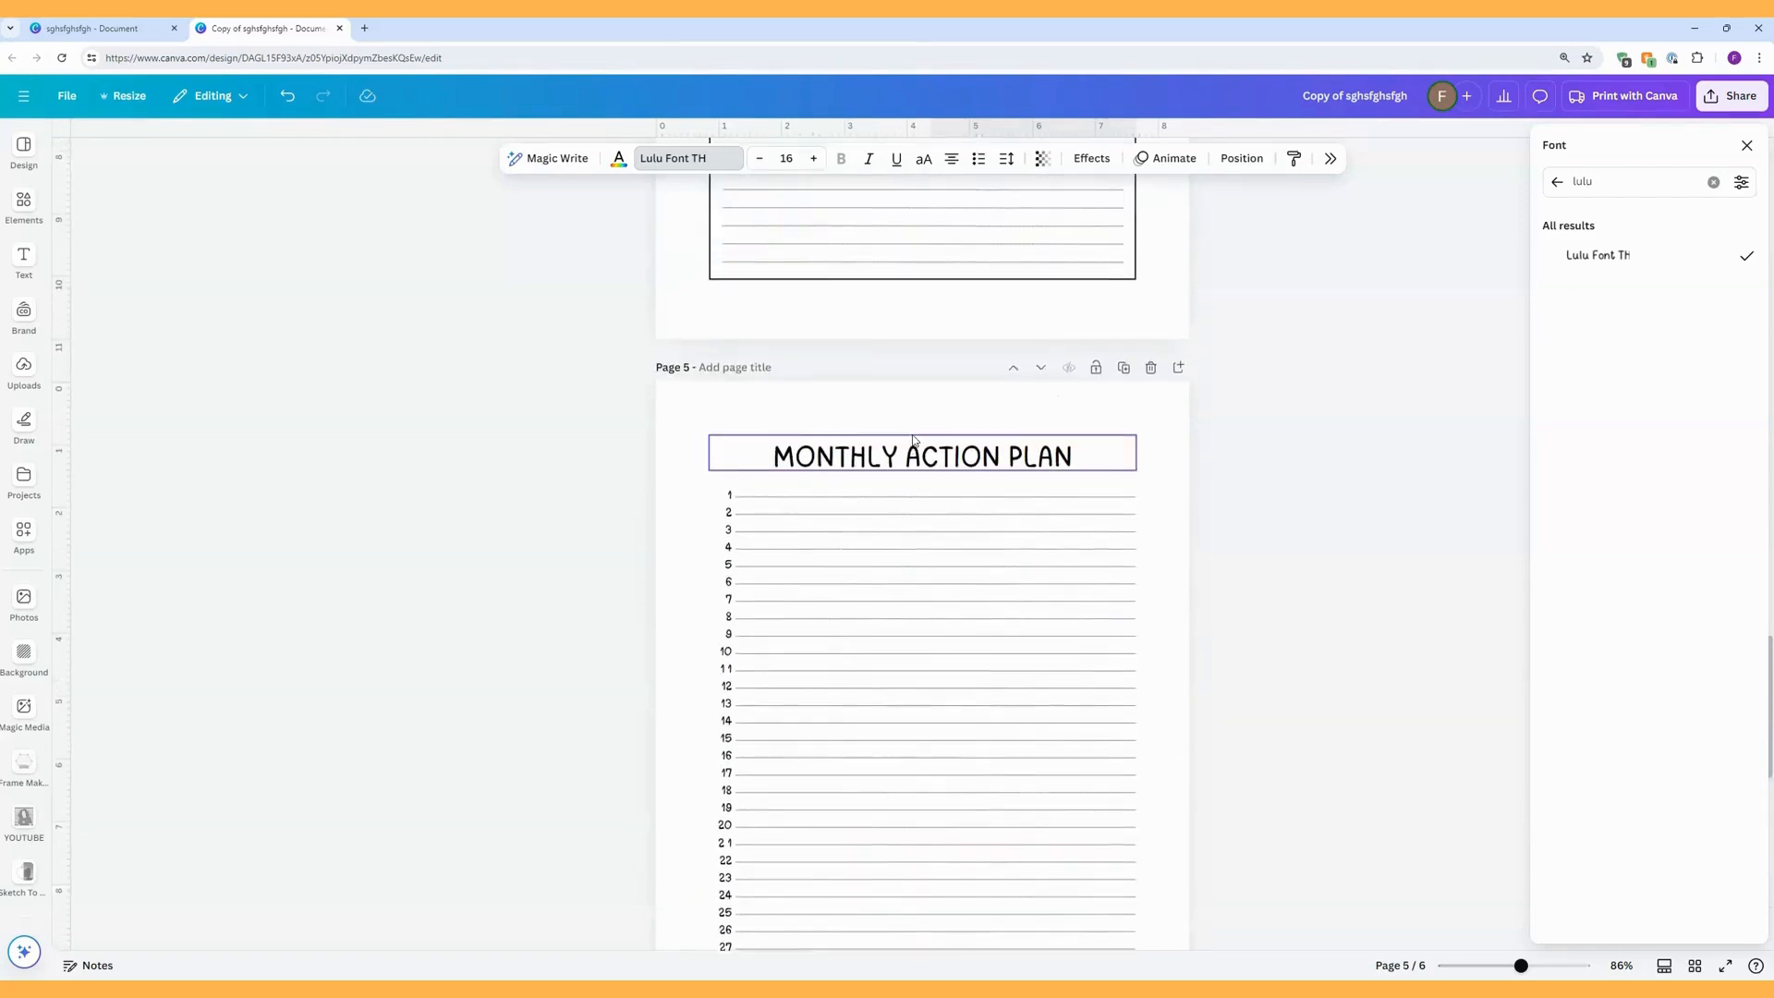
pyautogui.scroll(9, 912, 438)
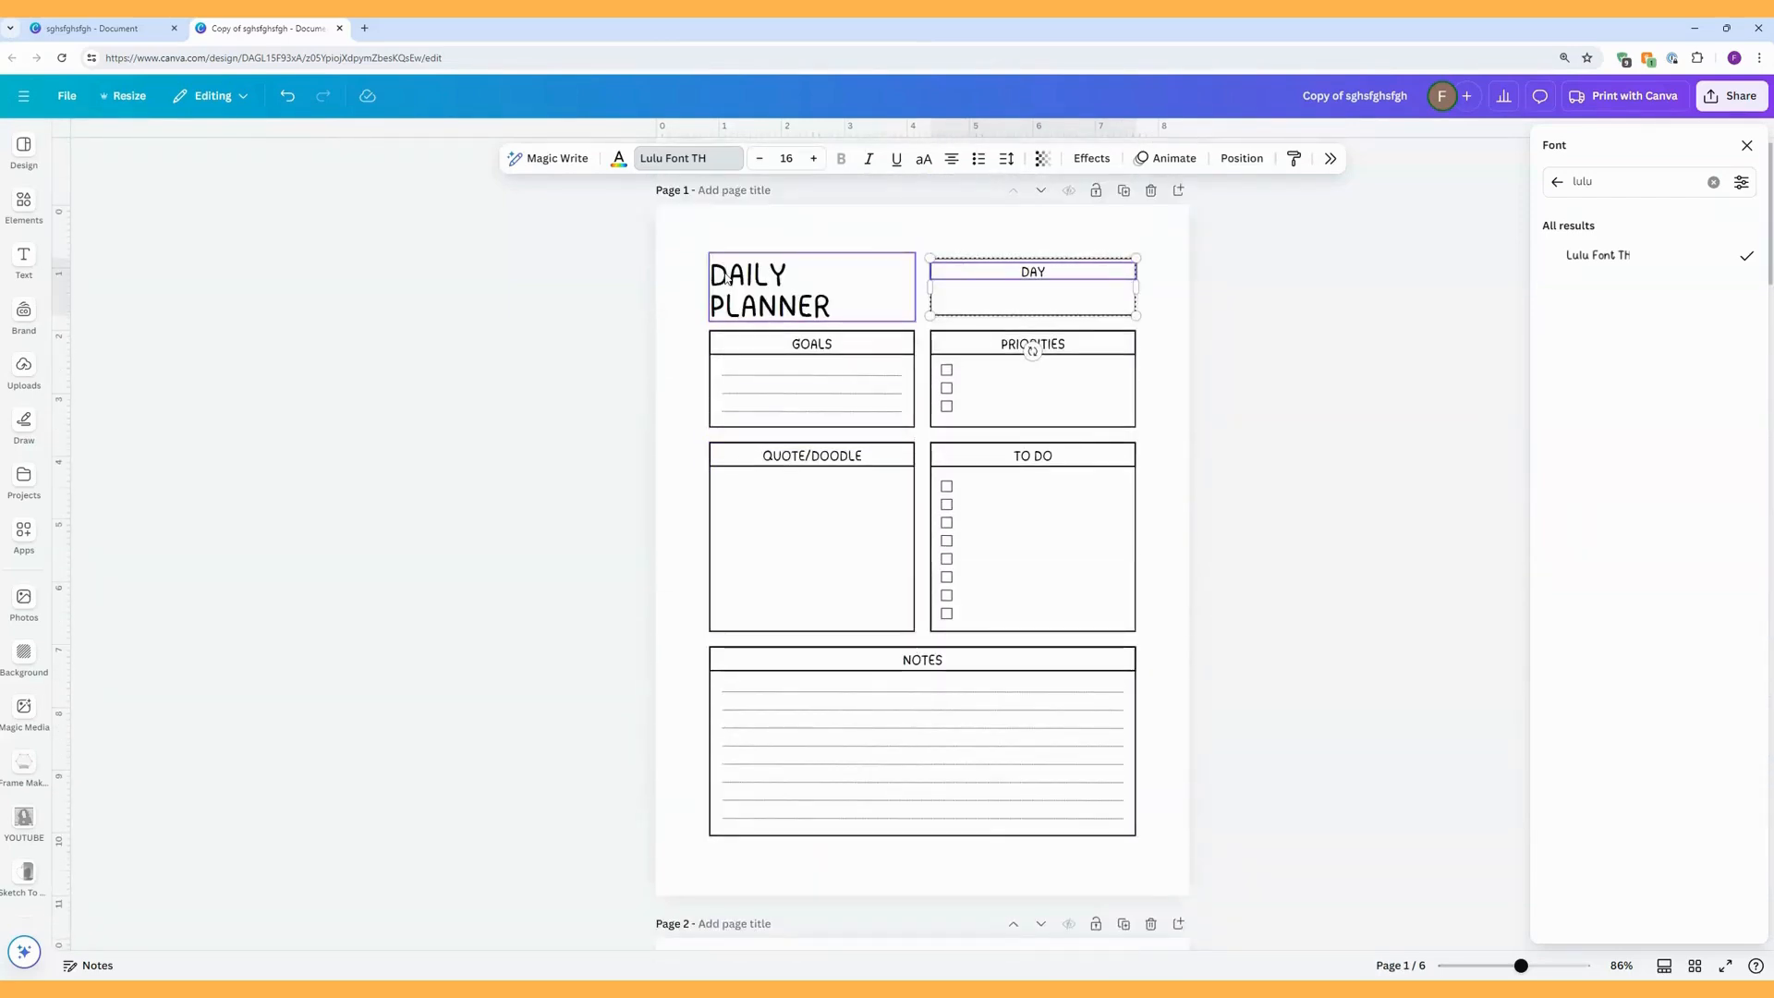
pyautogui.click(727, 278)
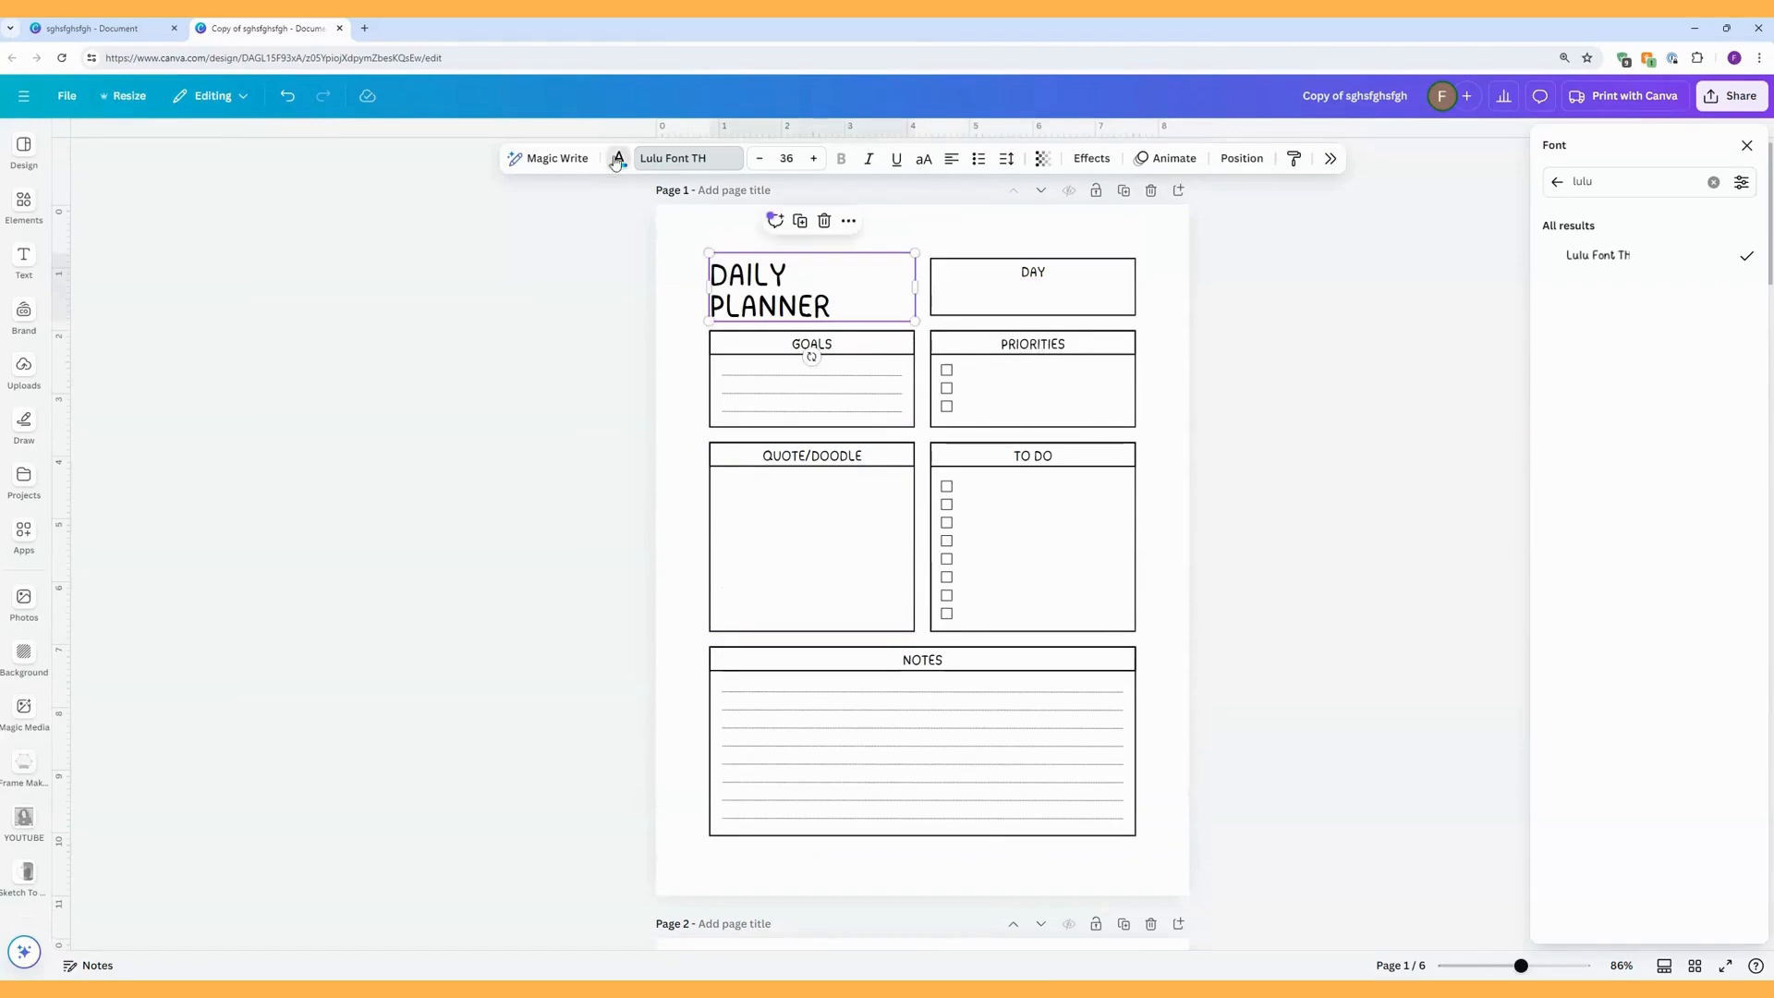
pyautogui.click(618, 160)
pyautogui.click(1590, 361)
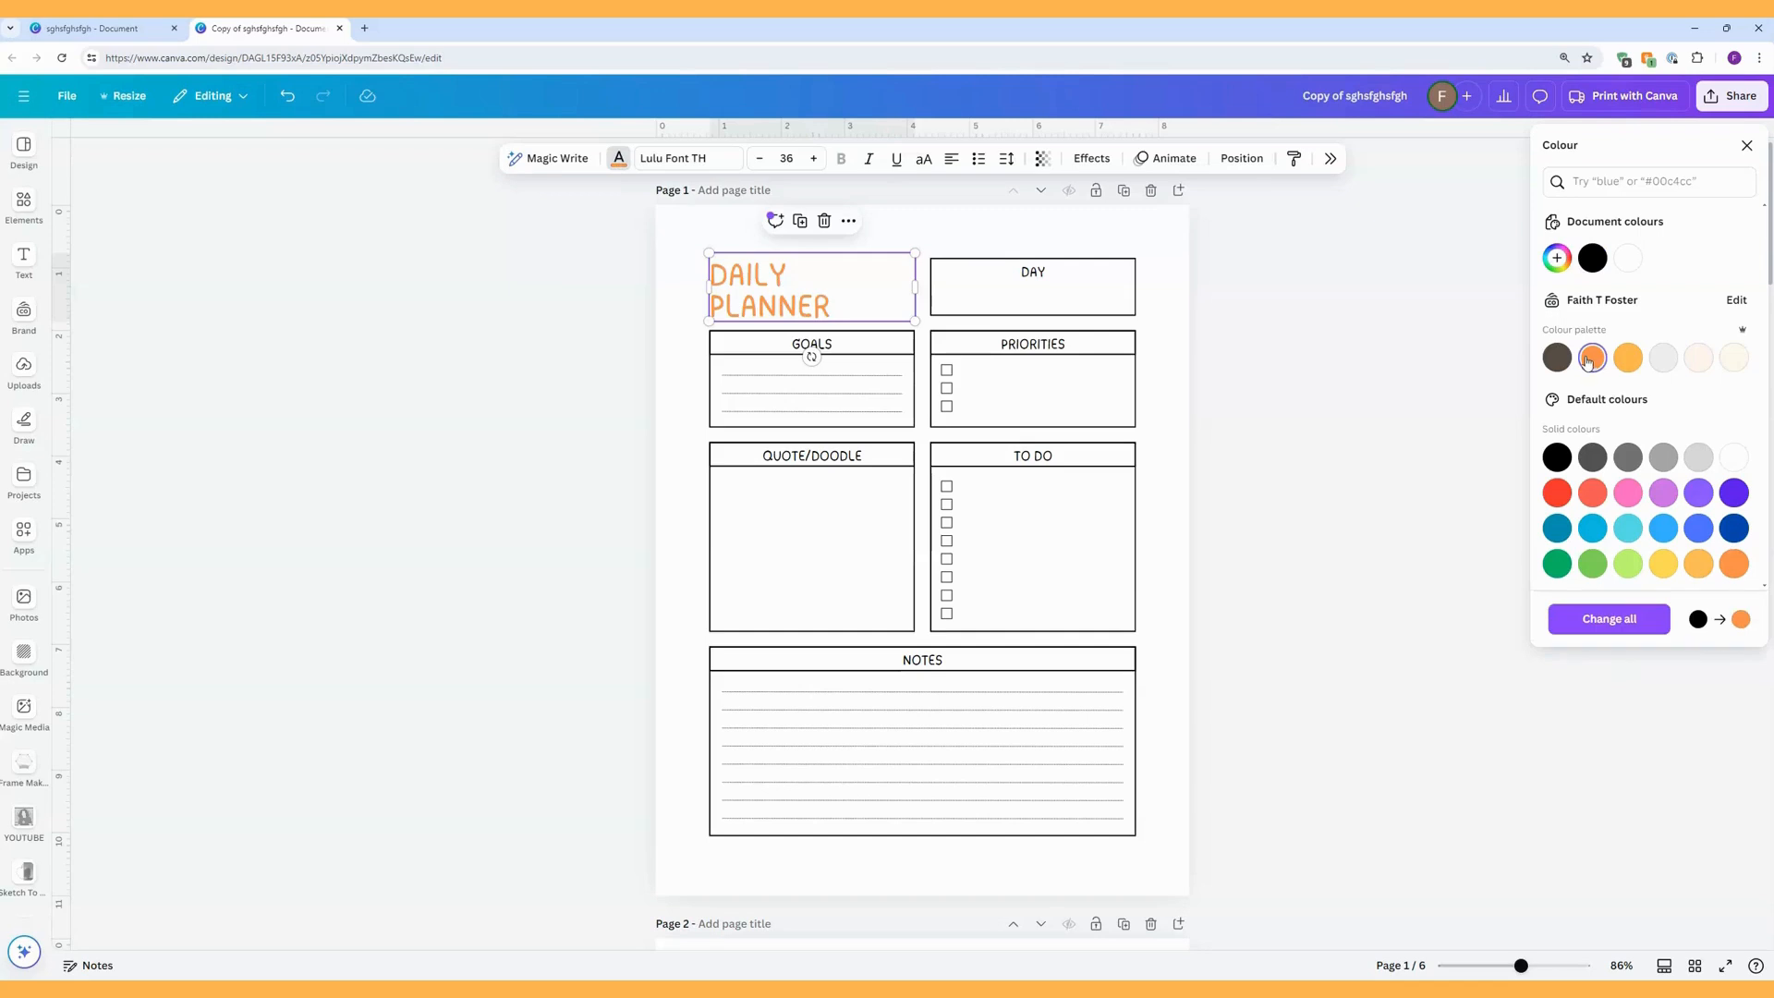
pyautogui.click(1635, 627)
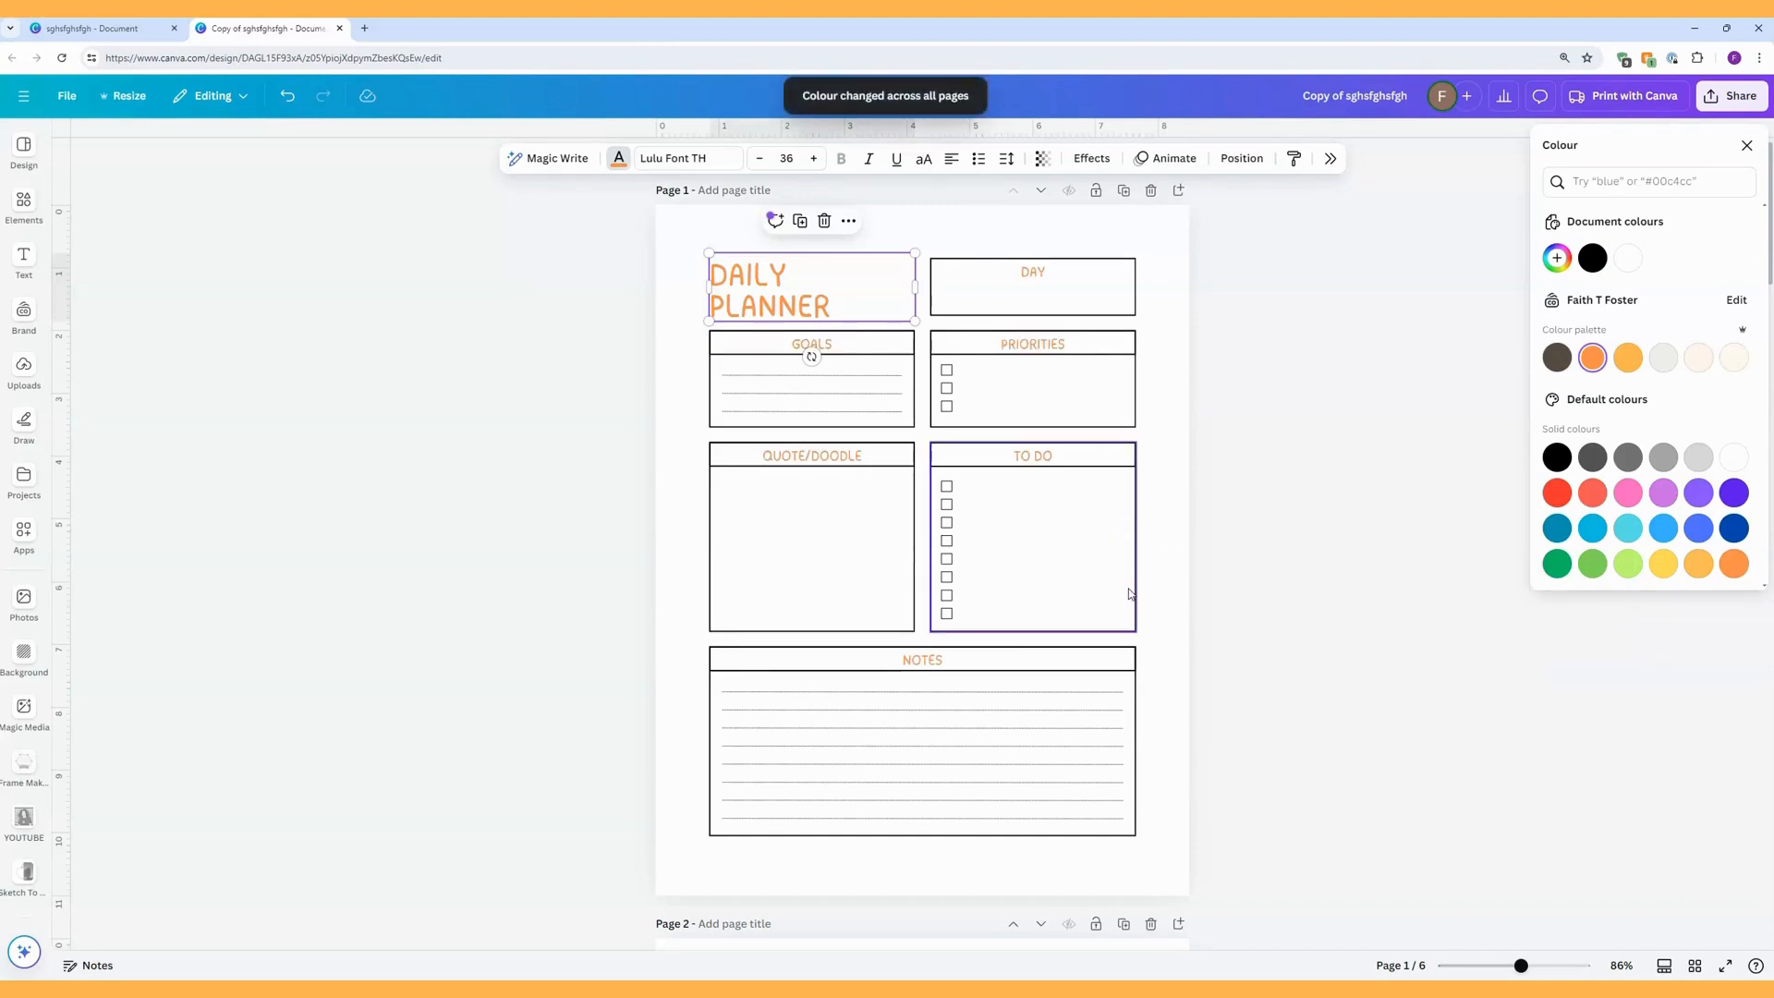
# Recolour the GOALS box border turquoise blue (#5ce1e6), followed by pink (#ff66c4), applying each colour change to all pages.
pyautogui.click(908, 416)
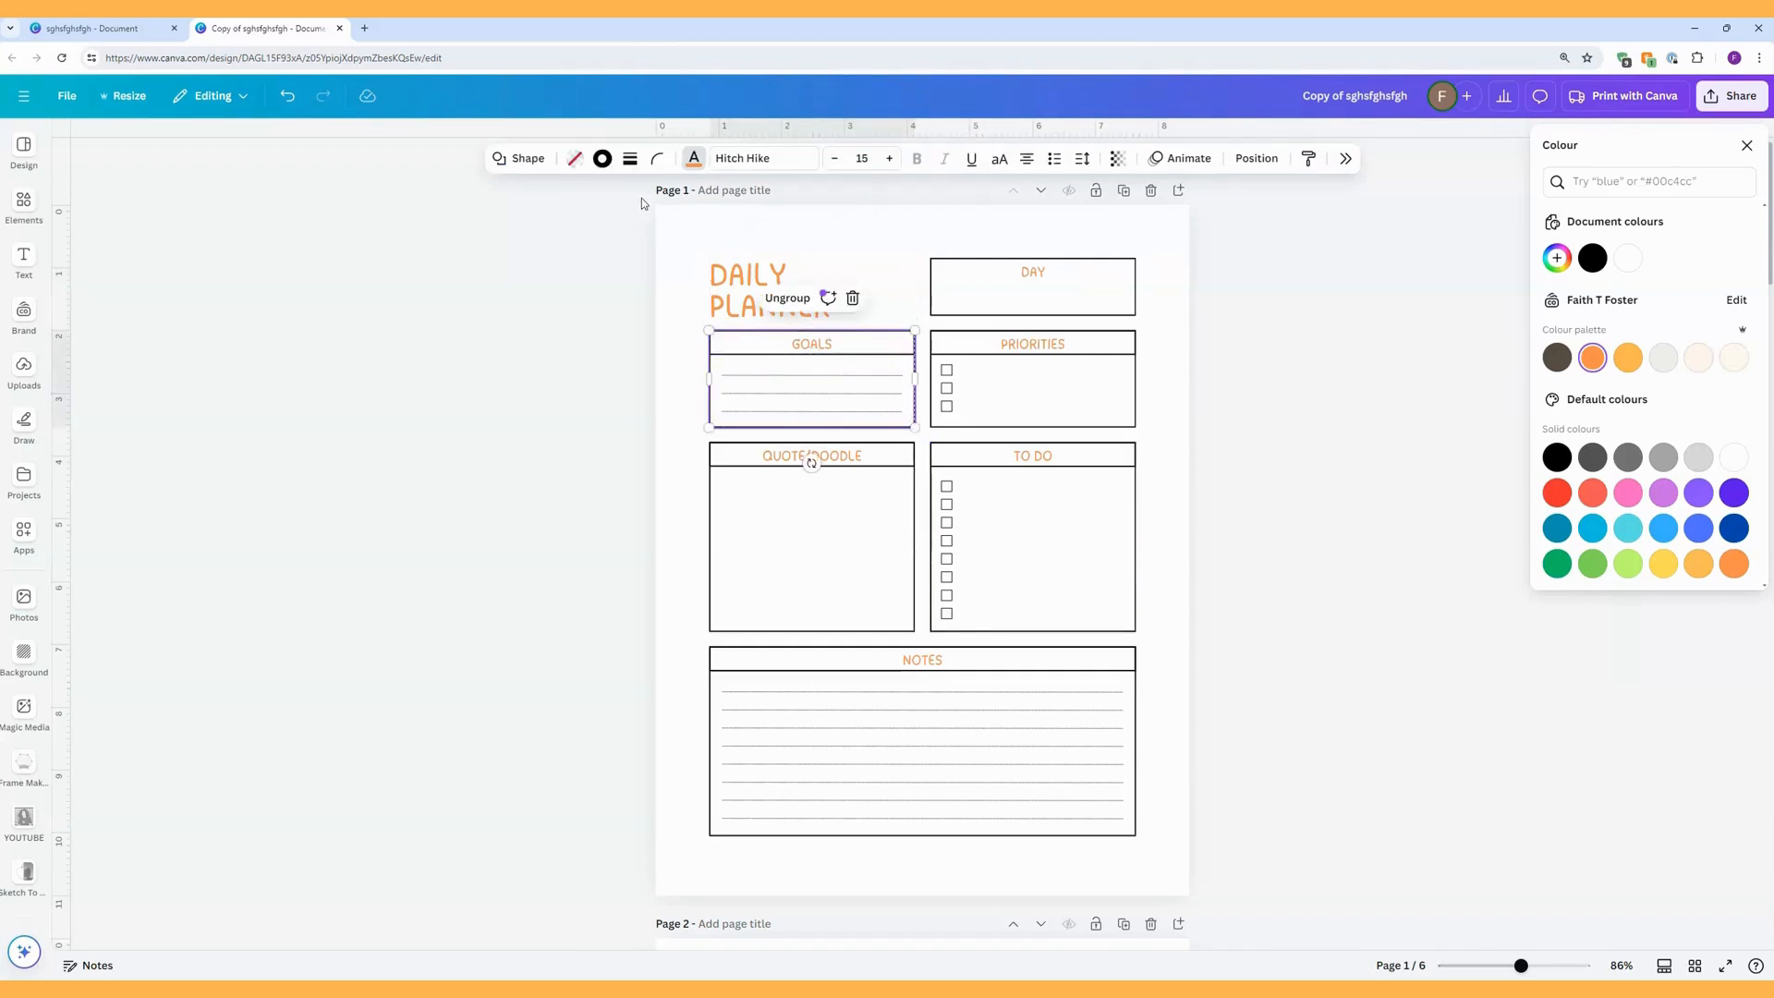
pyautogui.click(601, 161)
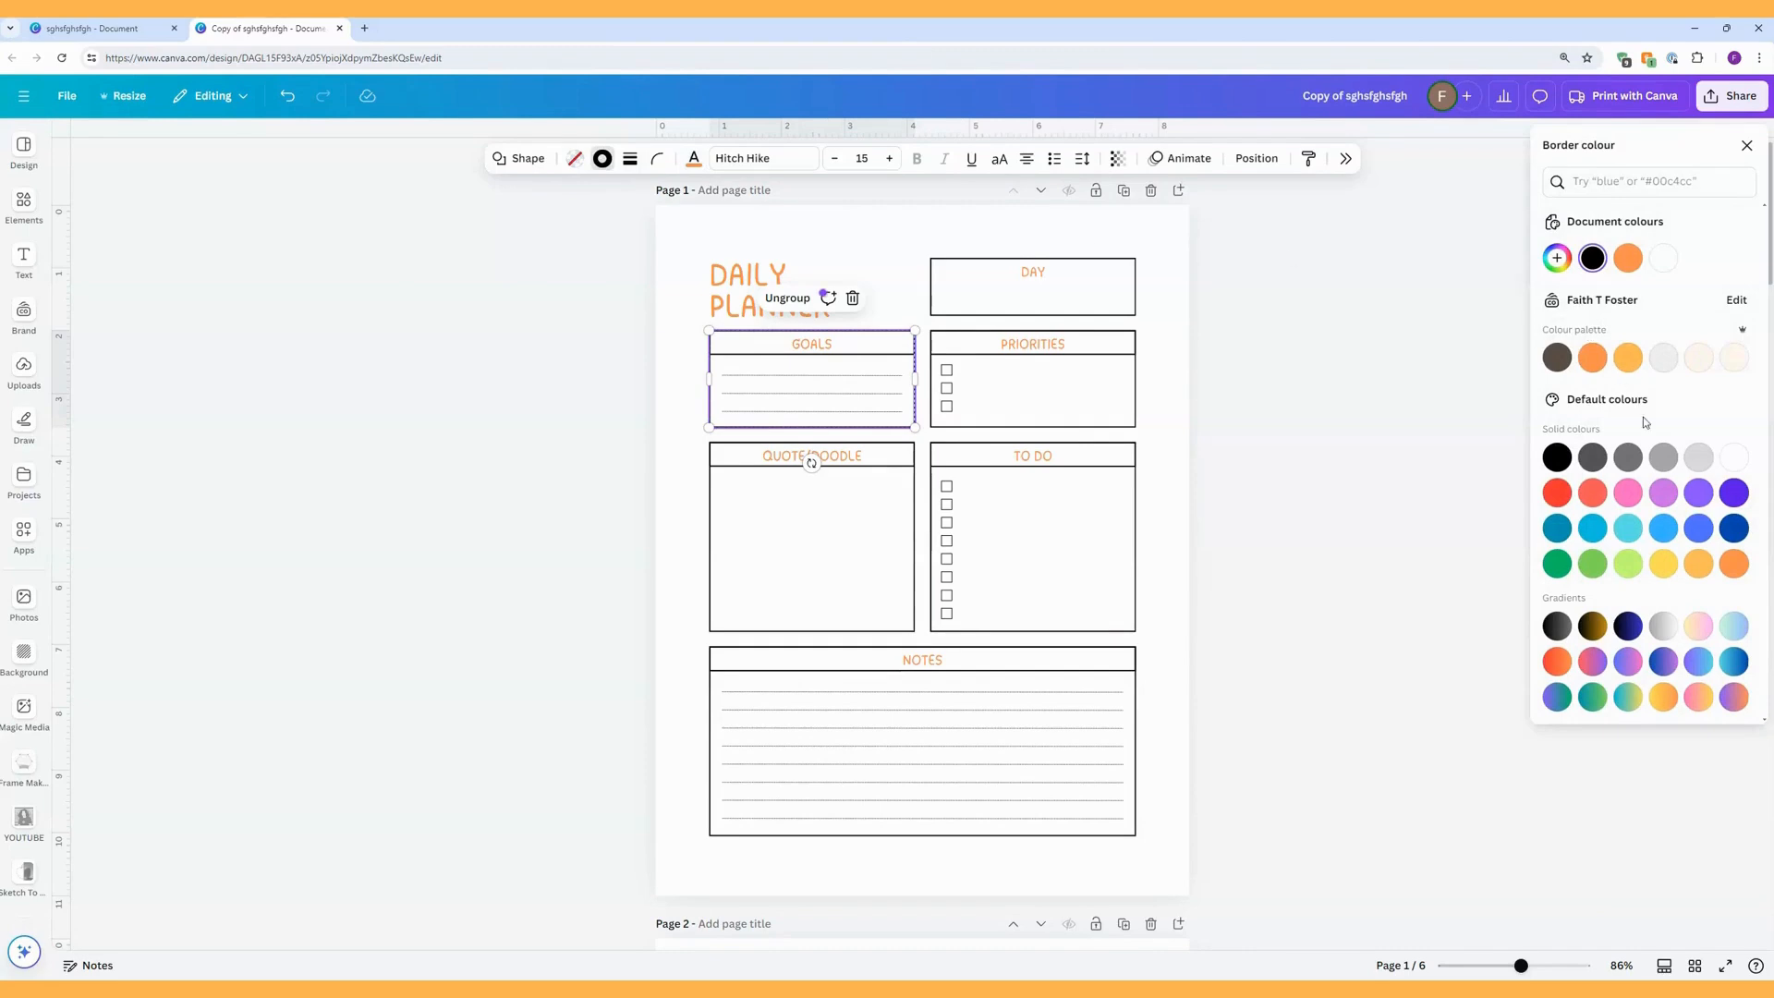
pyautogui.click(1631, 529)
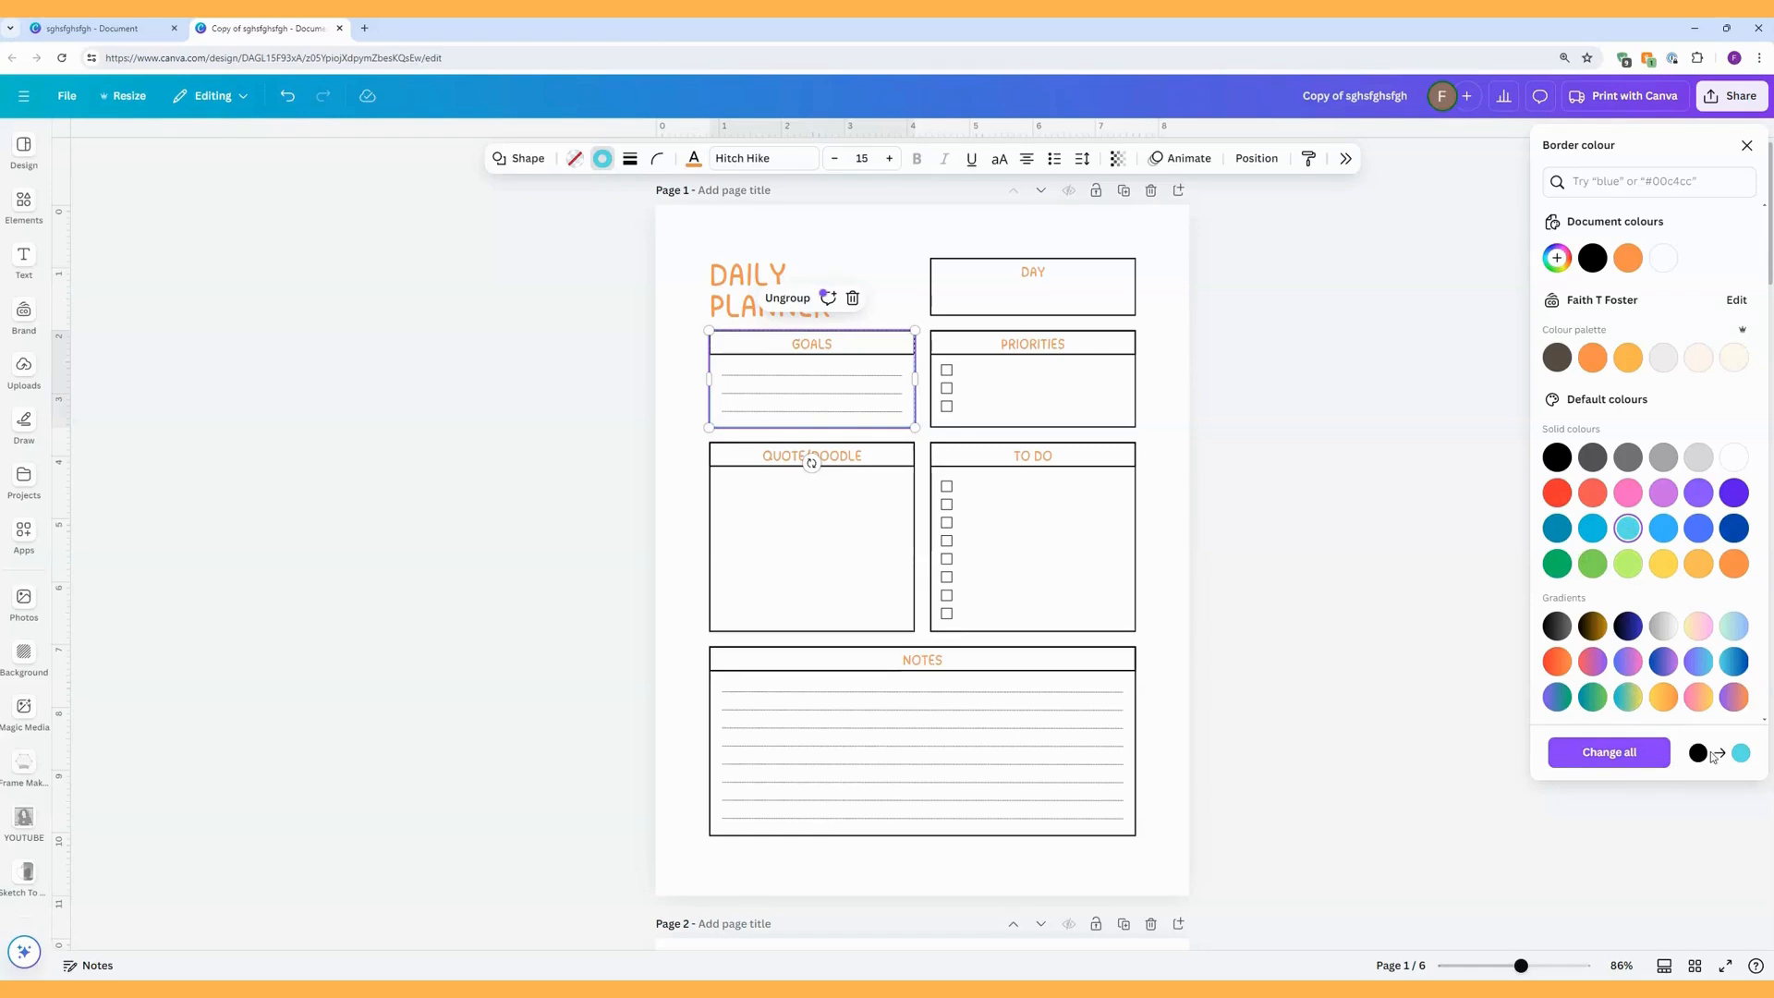
pyautogui.click(1612, 753)
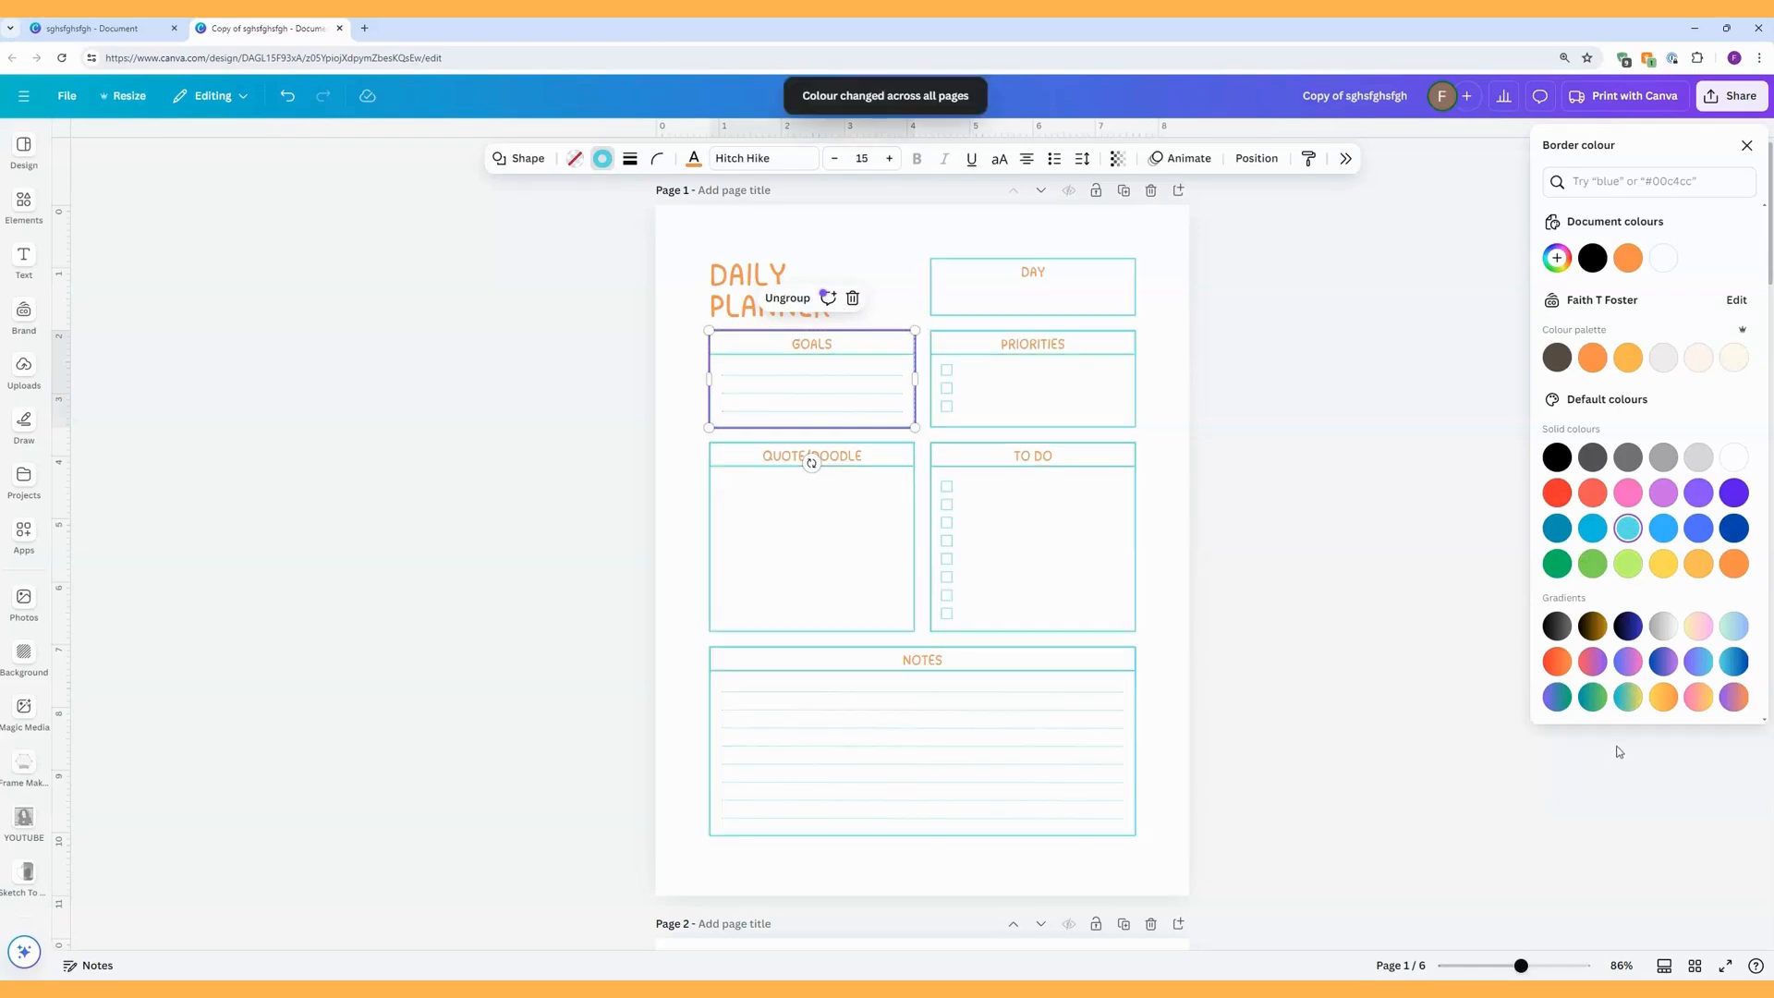
pyautogui.click(1632, 497)
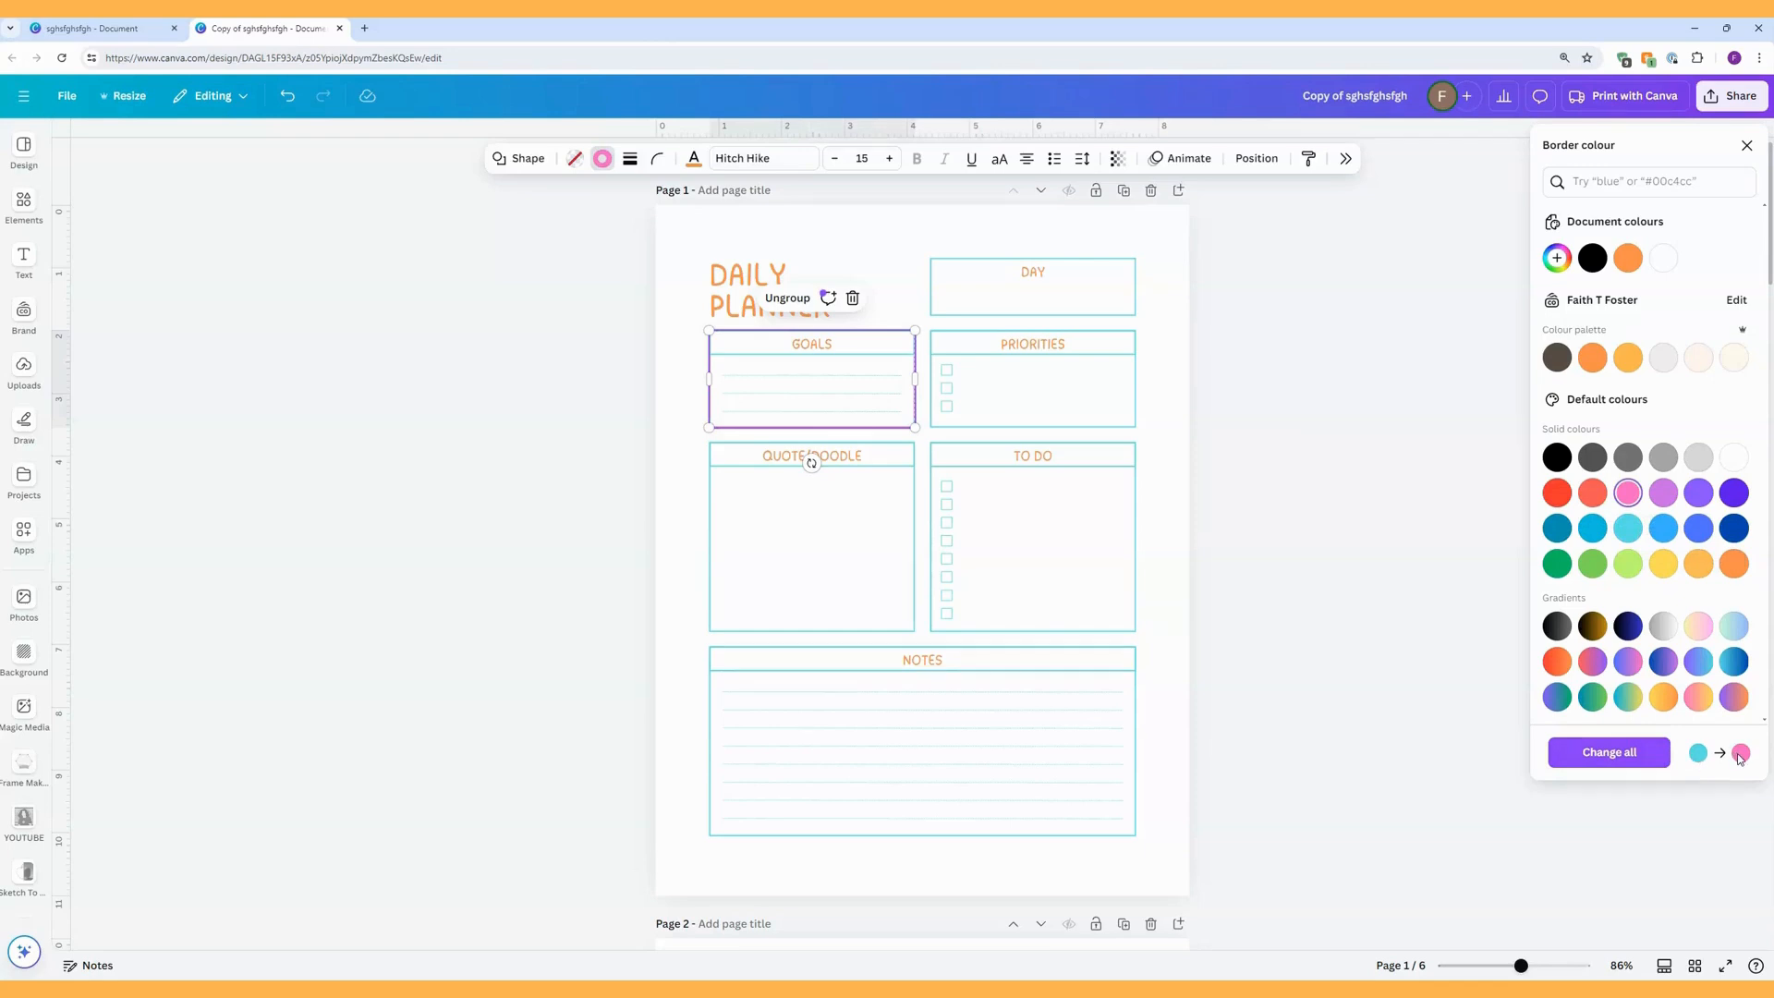
pyautogui.click(1602, 754)
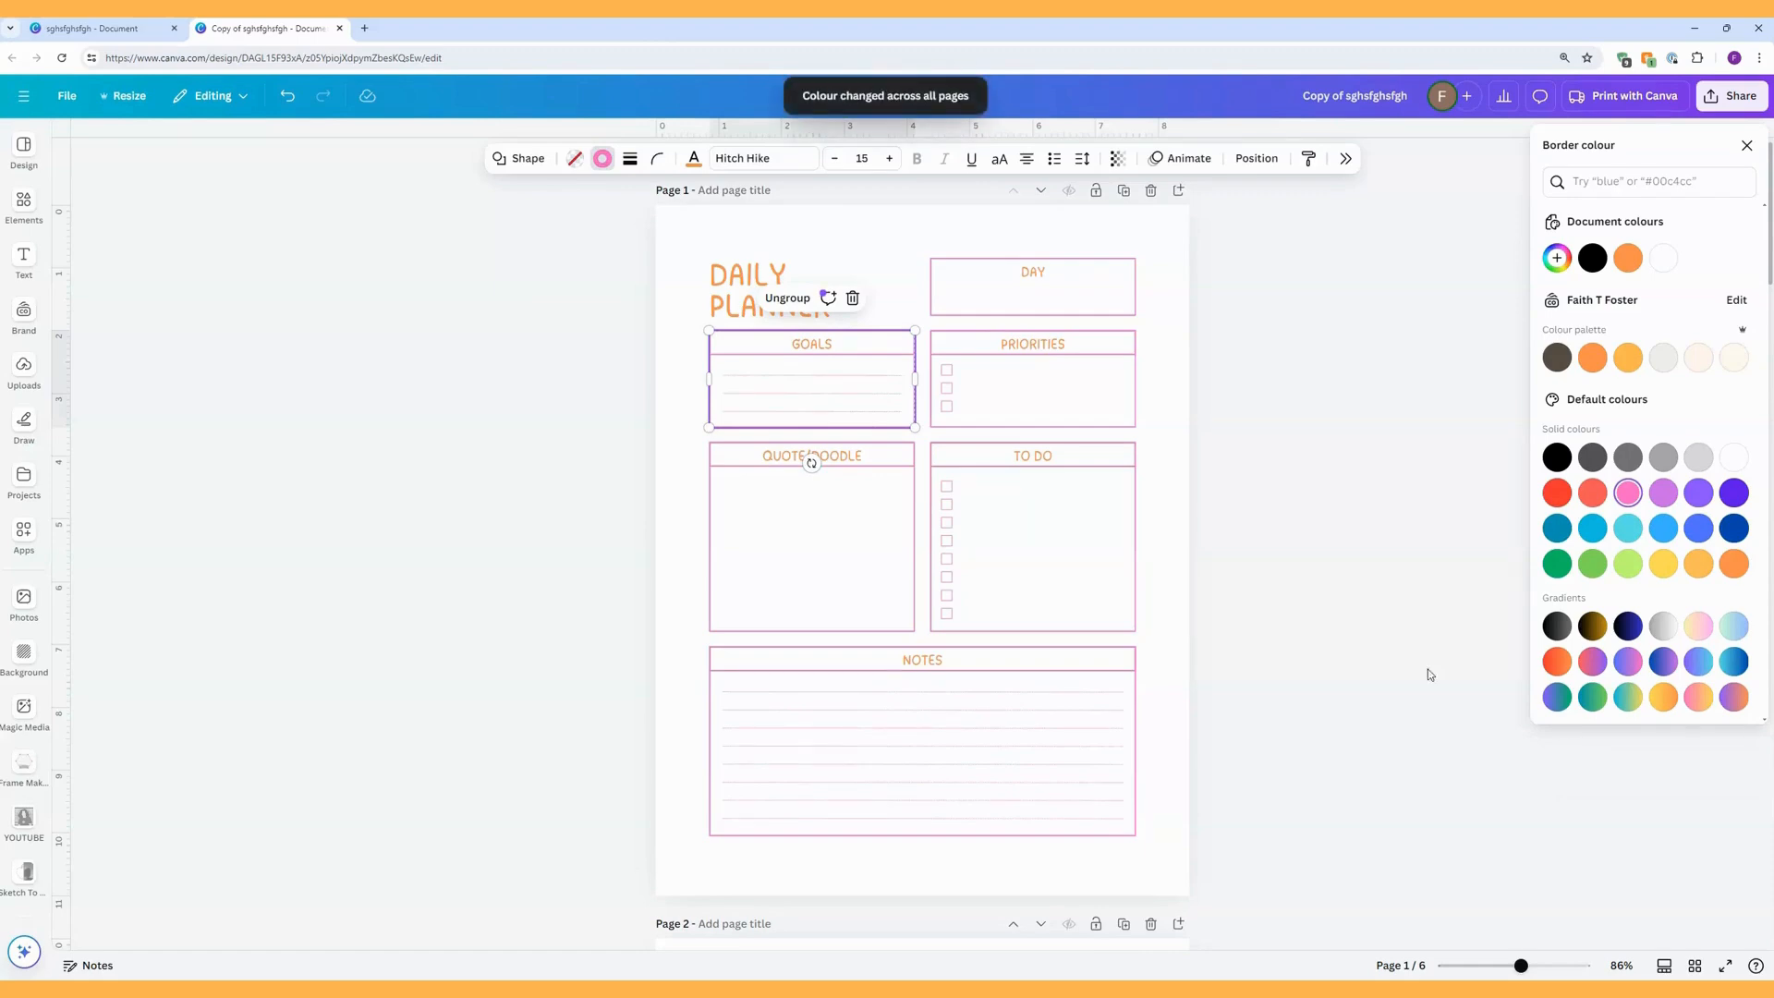
# Unlock the TO DO box on the MONTHLY PLANNER page and recolour its black border pink (#ff66c4).
pyautogui.scroll(-15, 1162, 551)
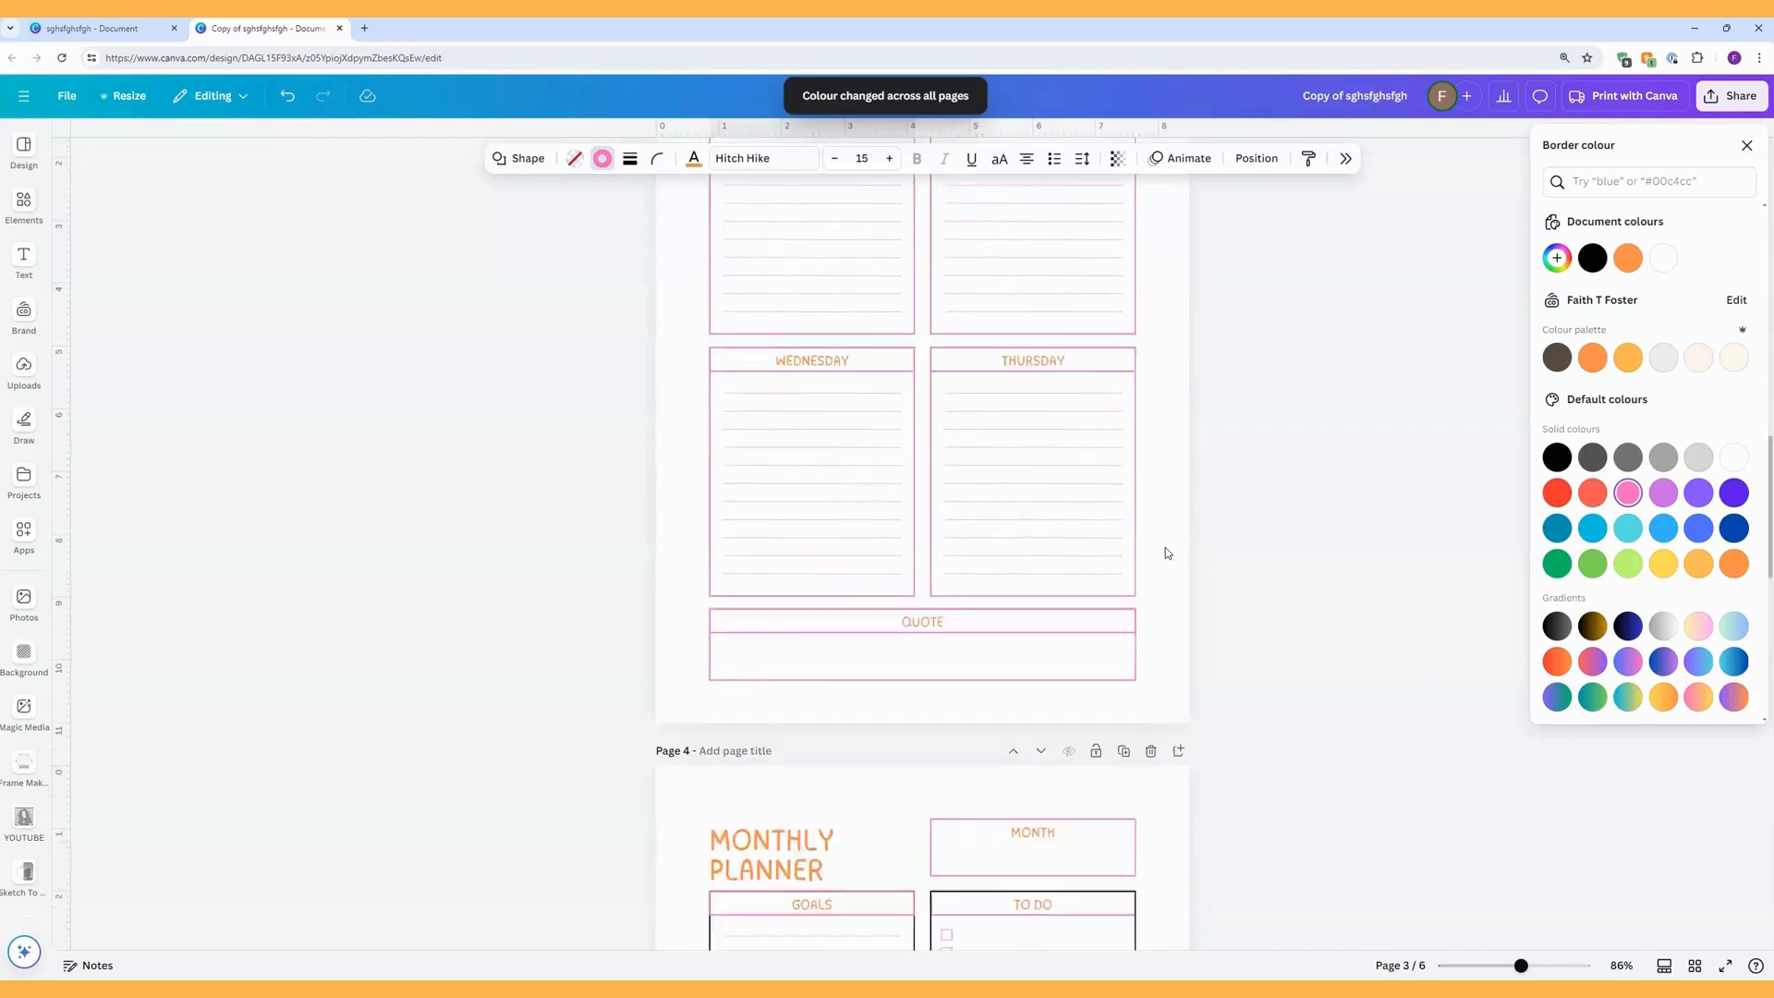
pyautogui.scroll(-5, 1166, 551)
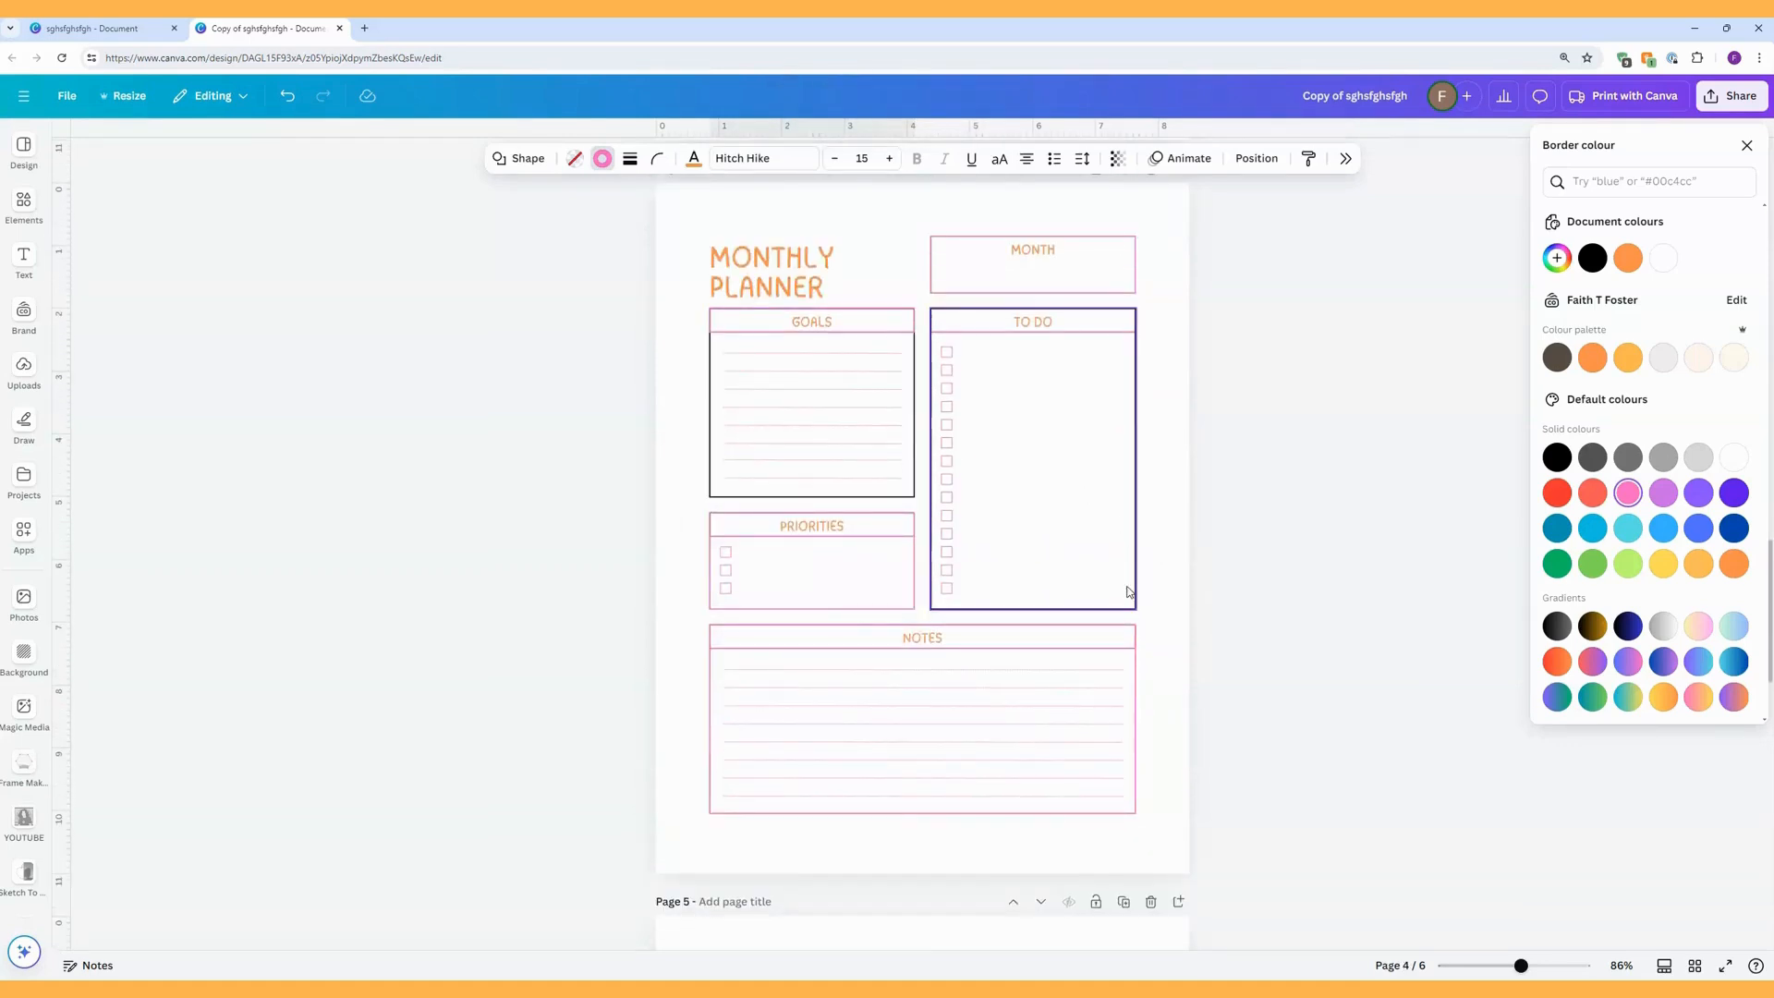
pyautogui.press('Escape')
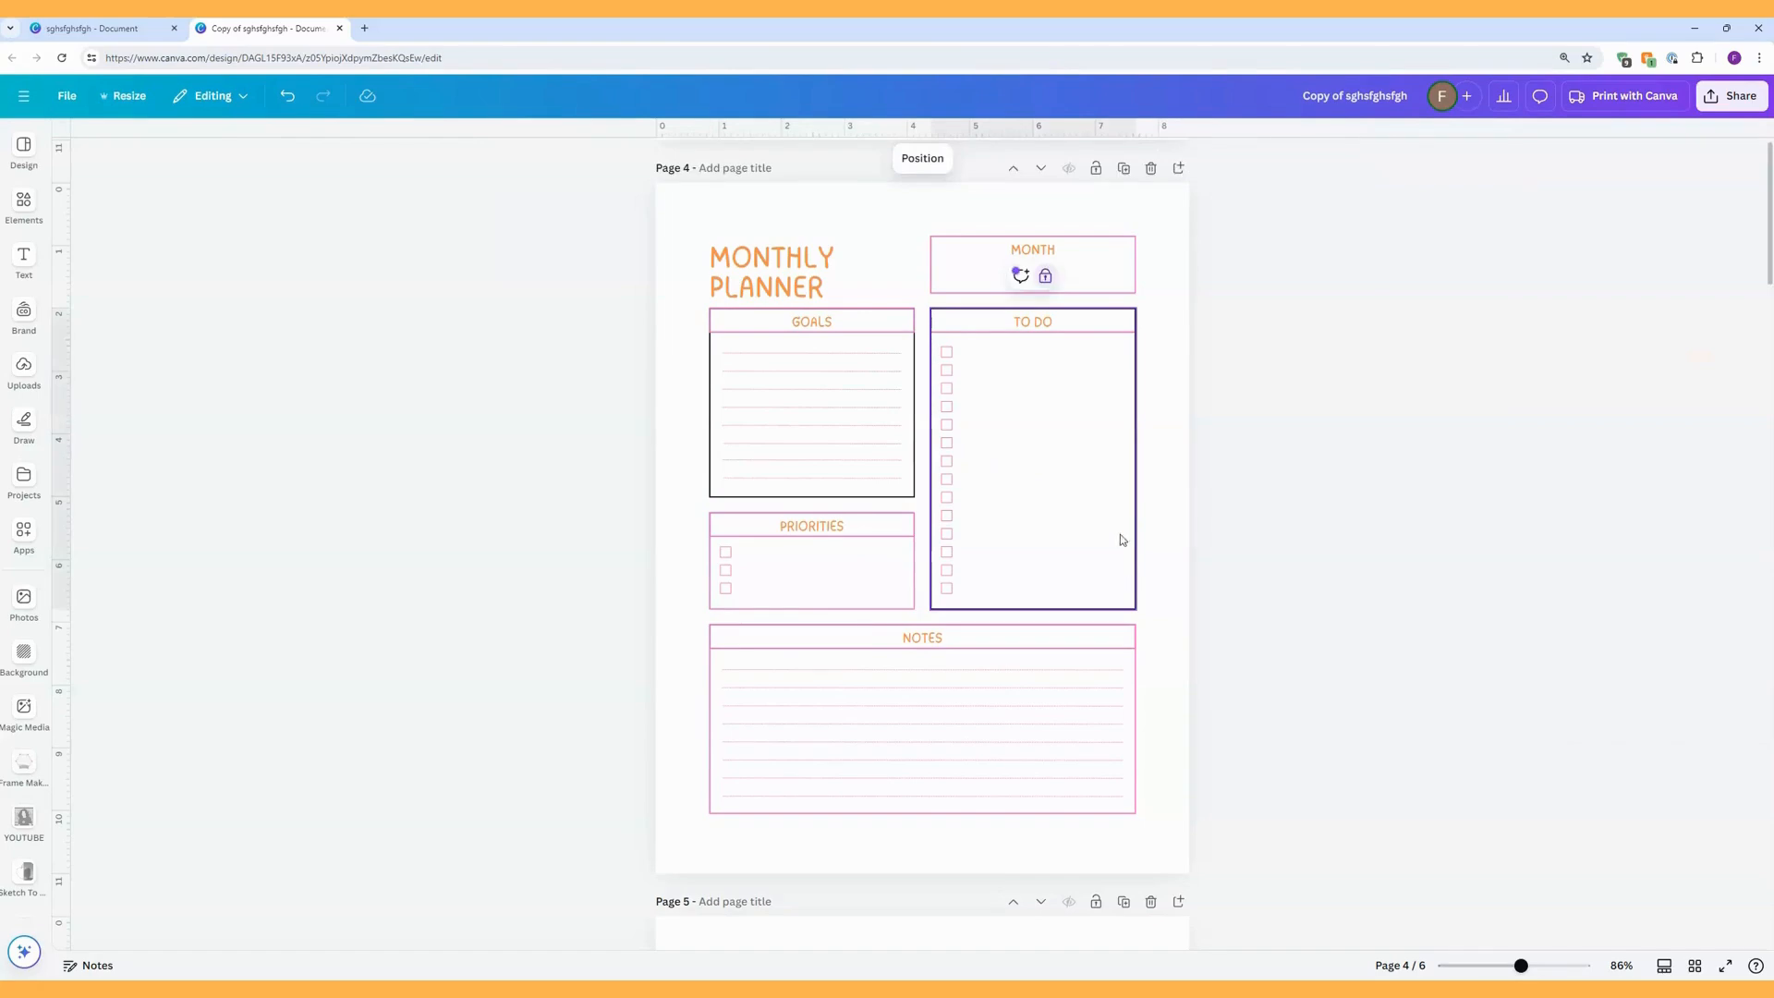
pyautogui.click(1048, 278)
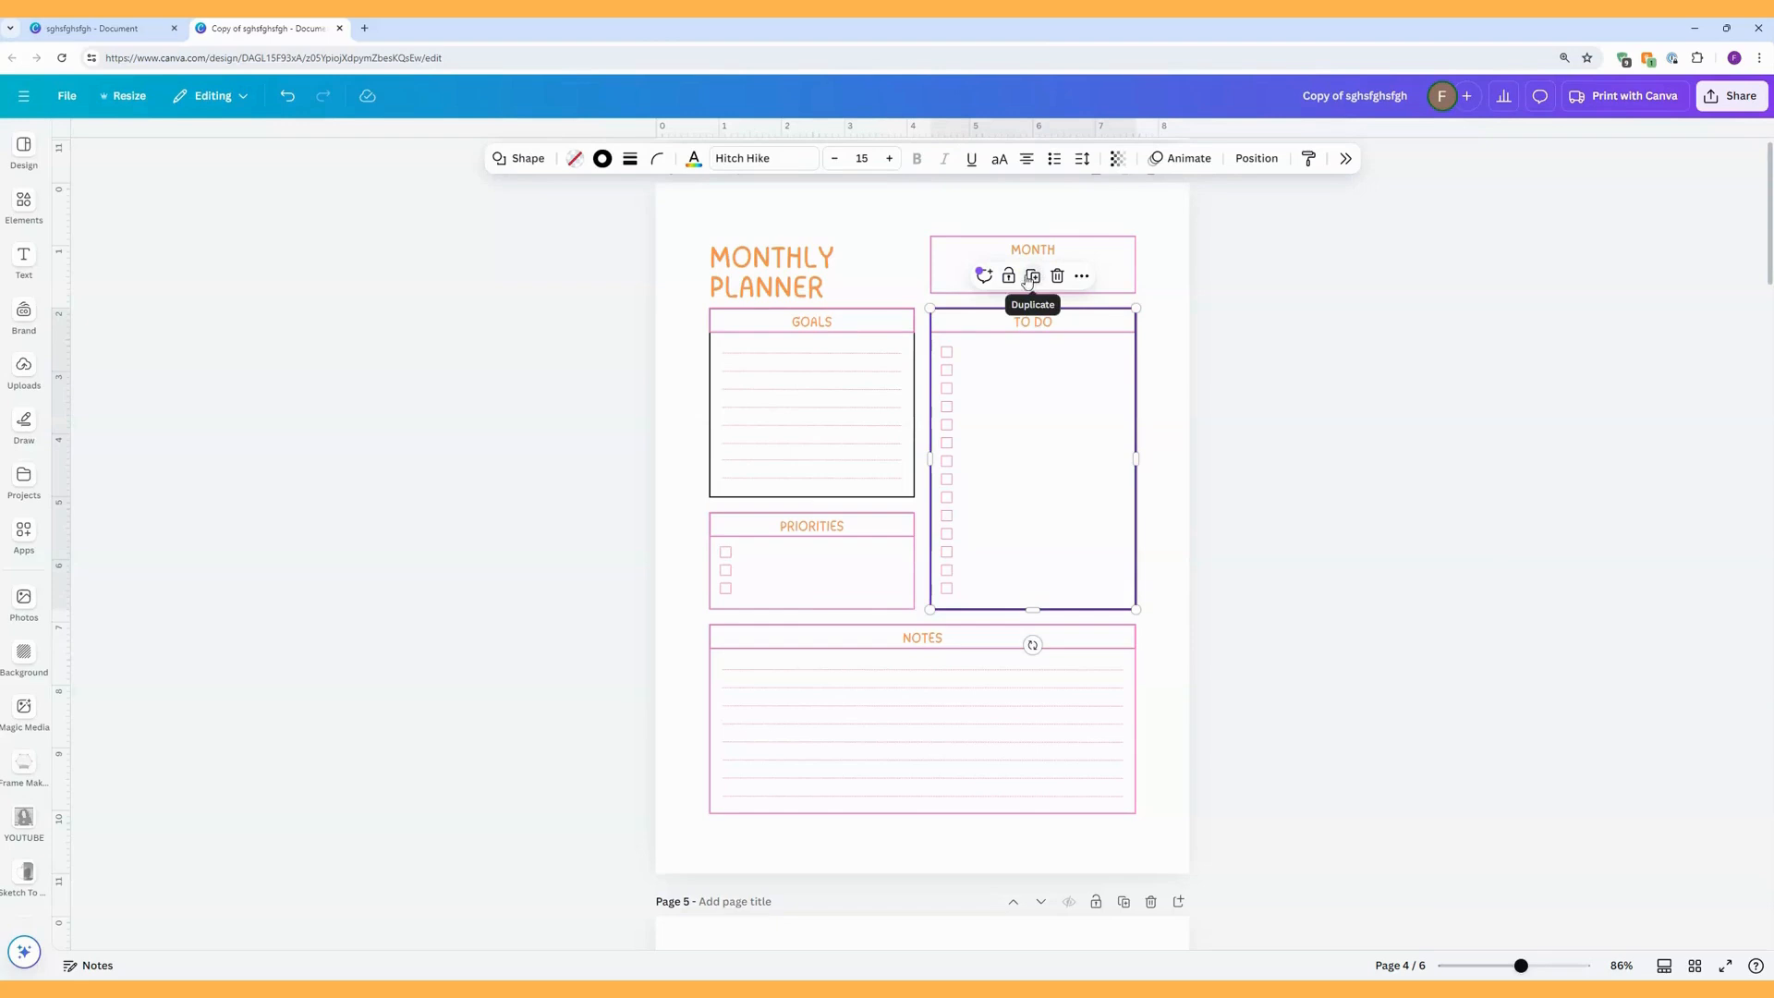
pyautogui.click(1168, 397)
pyautogui.click(1125, 405)
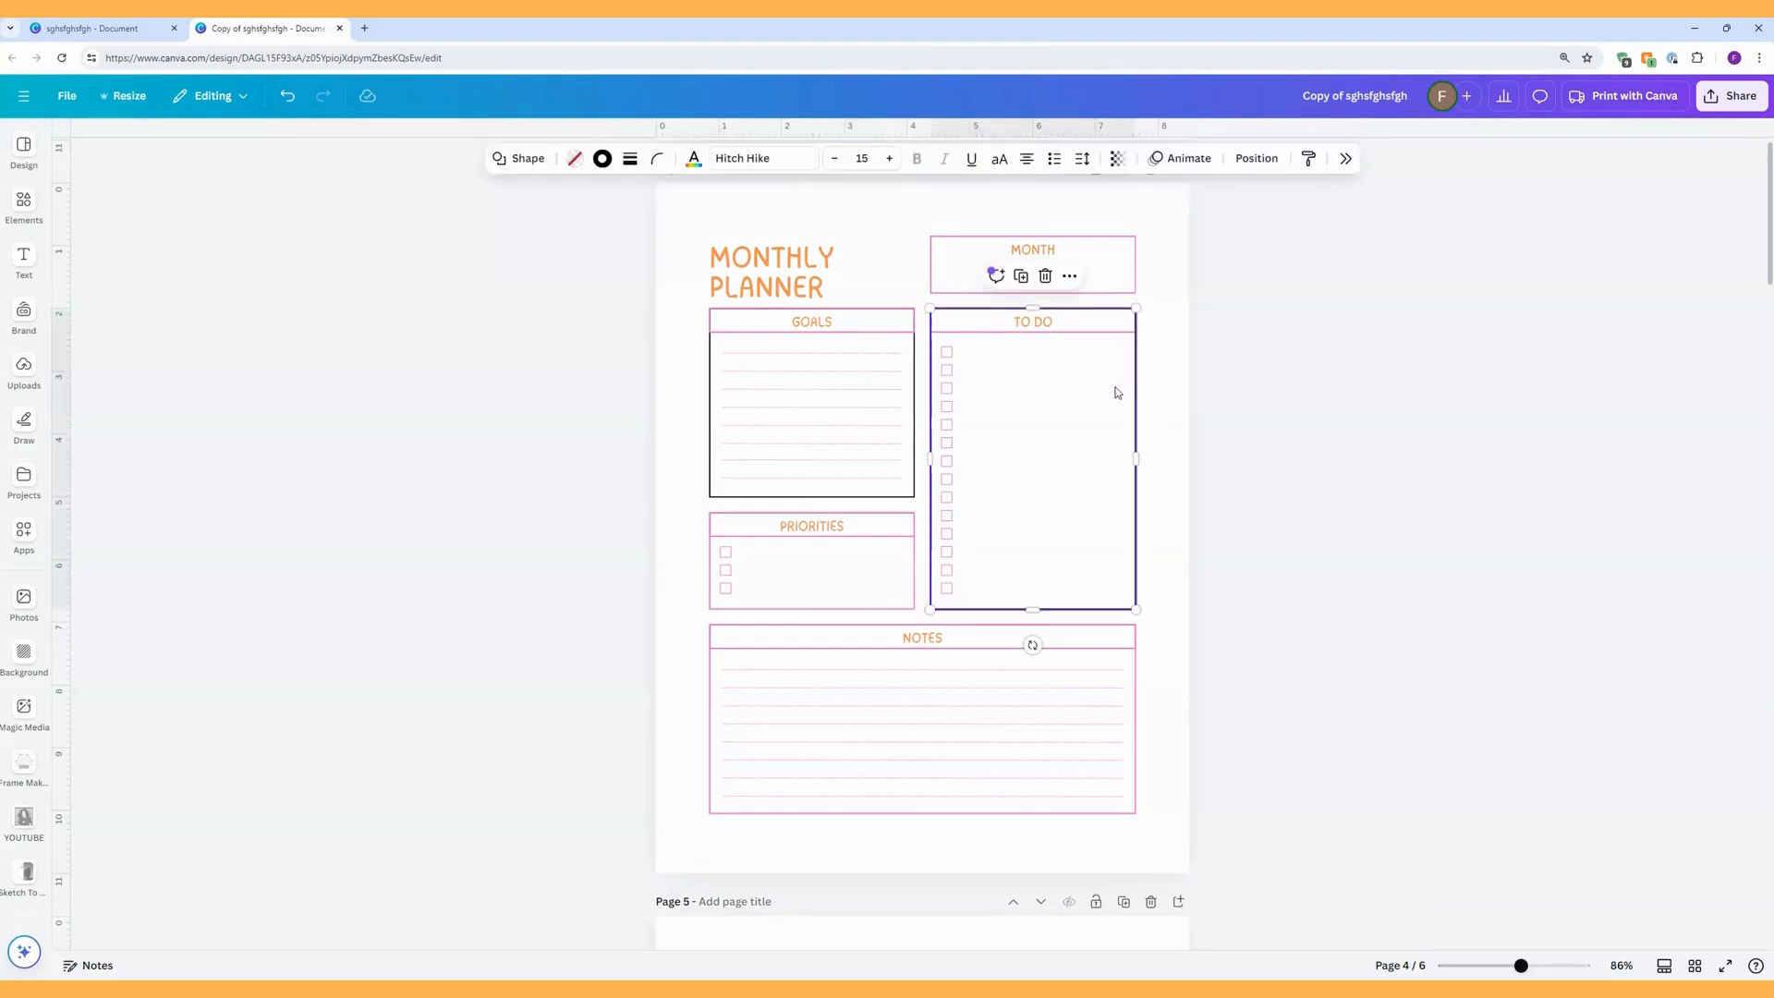
pyautogui.click(602, 160)
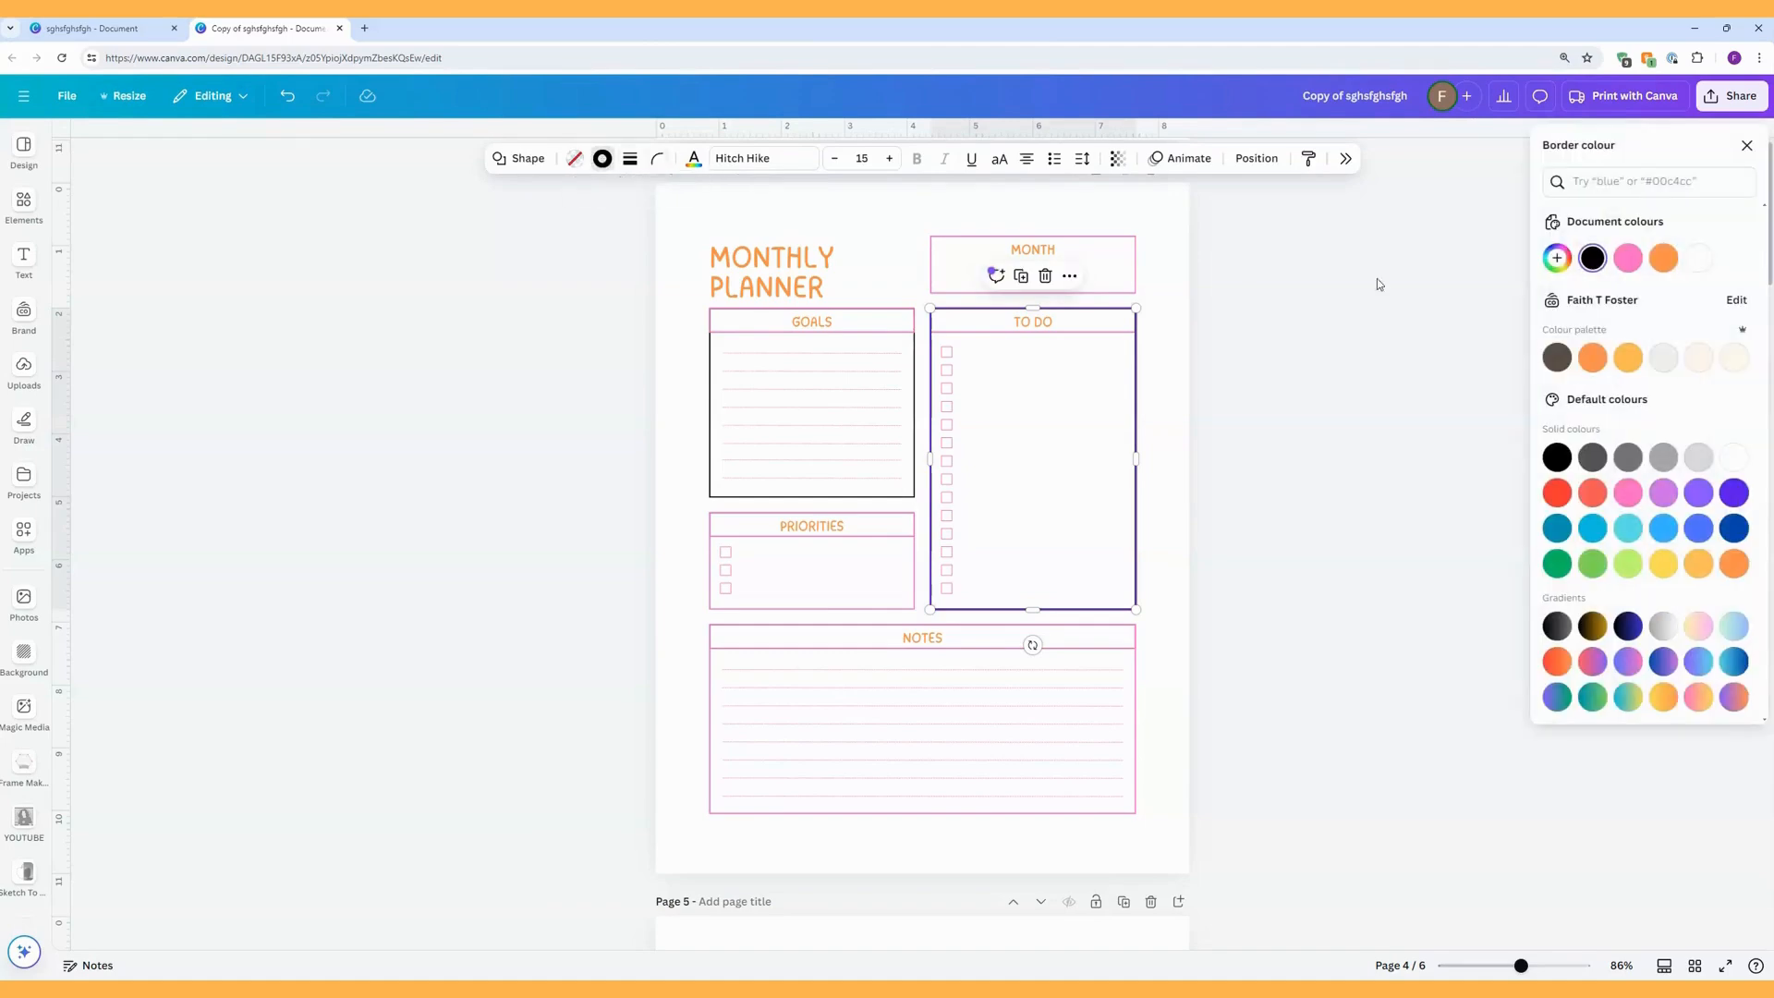
pyautogui.click(1631, 260)
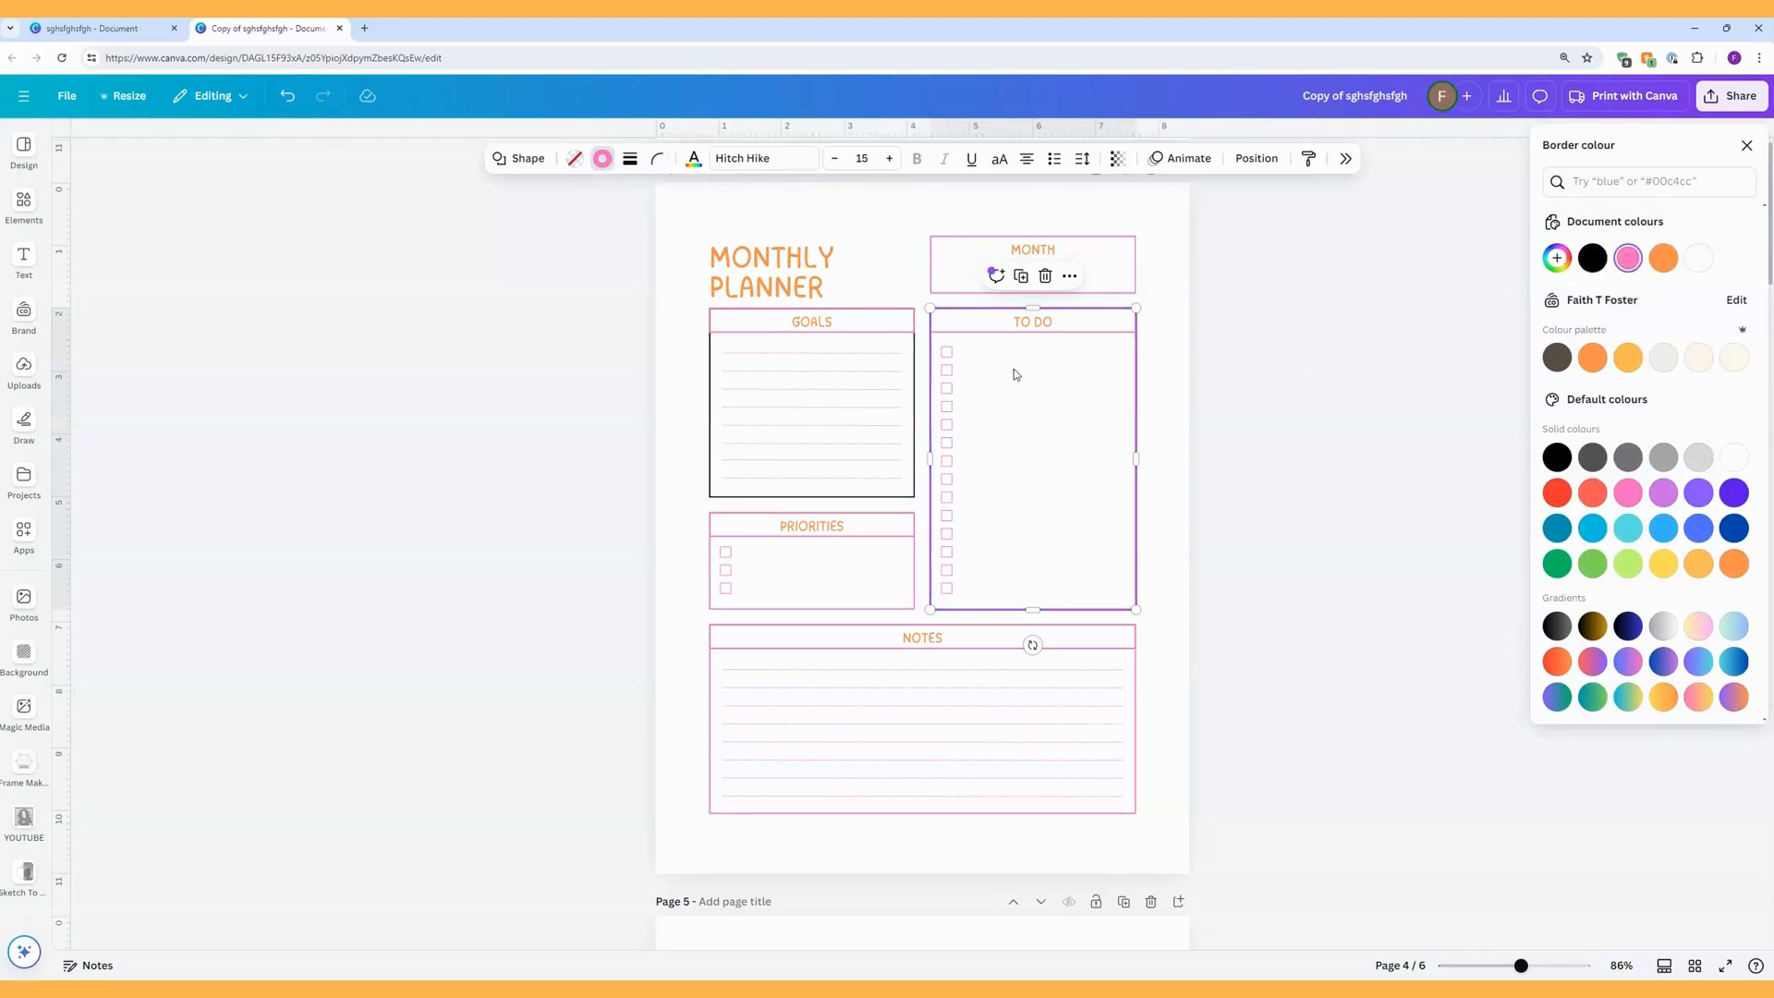
# Unlock the GOALS box on the MONTHLY PLANNER page and recolour its border pink (#ff66c4).
pyautogui.click(911, 478)
pyautogui.rightClick(910, 478)
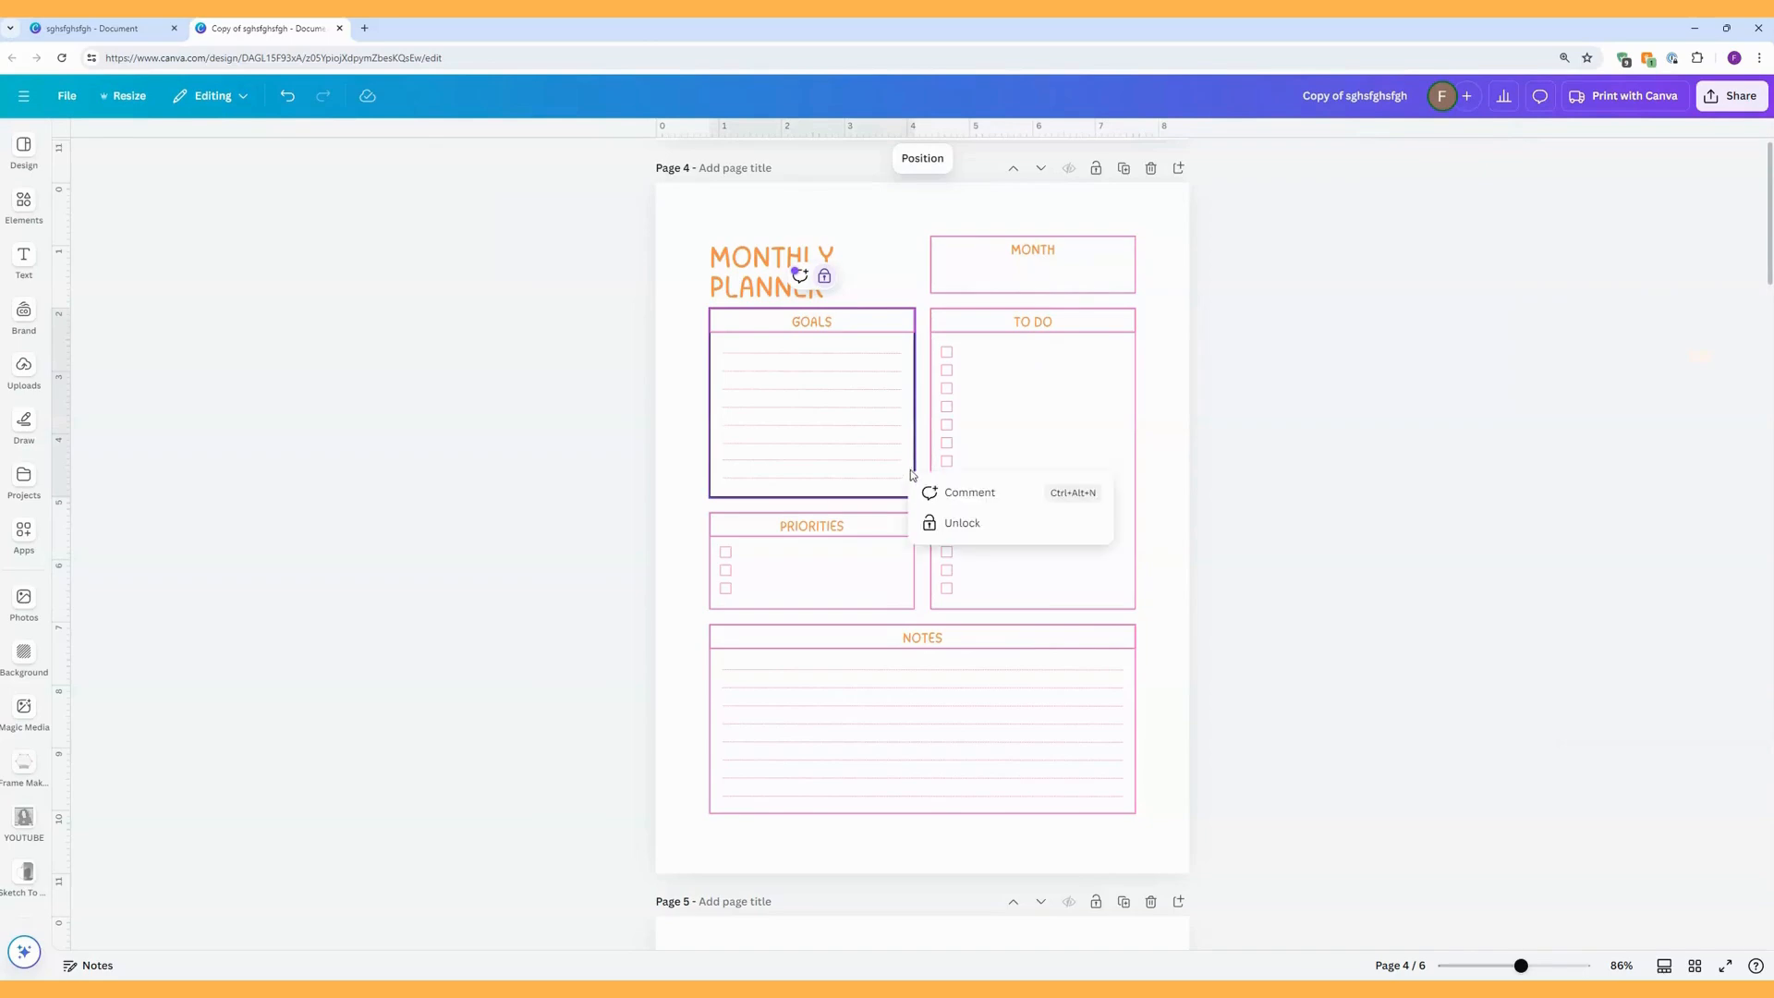
pyautogui.click(945, 522)
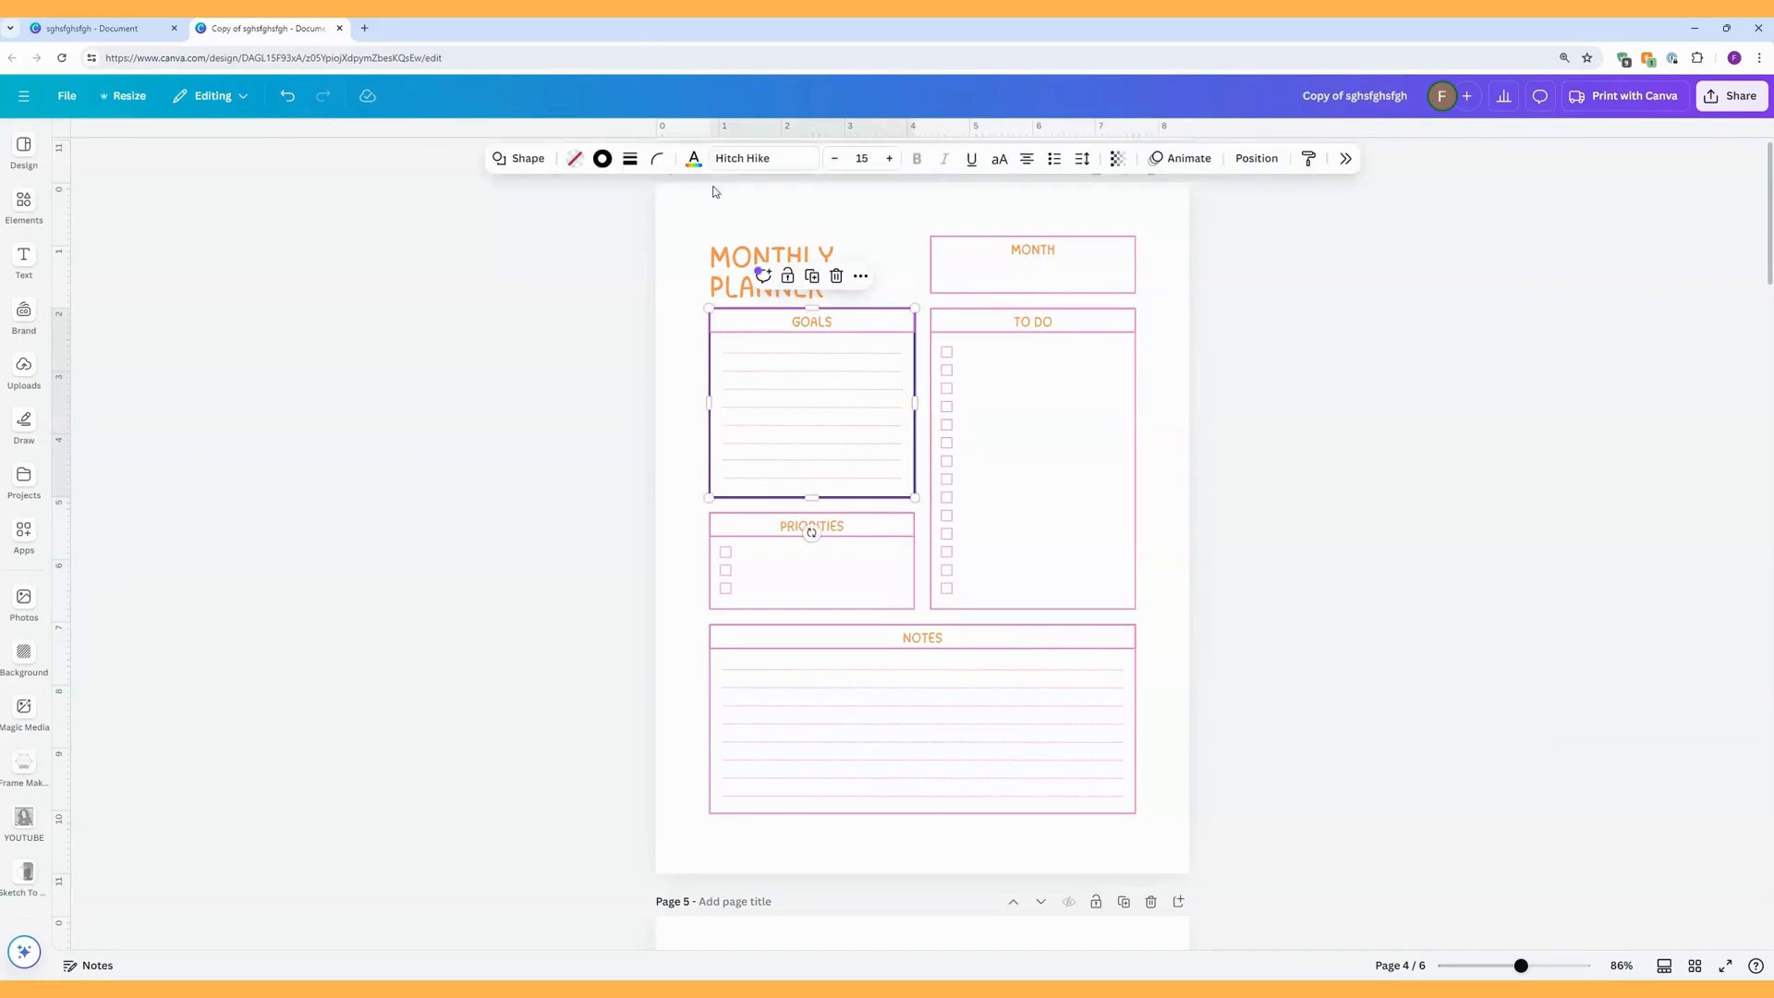
pyautogui.click(604, 160)
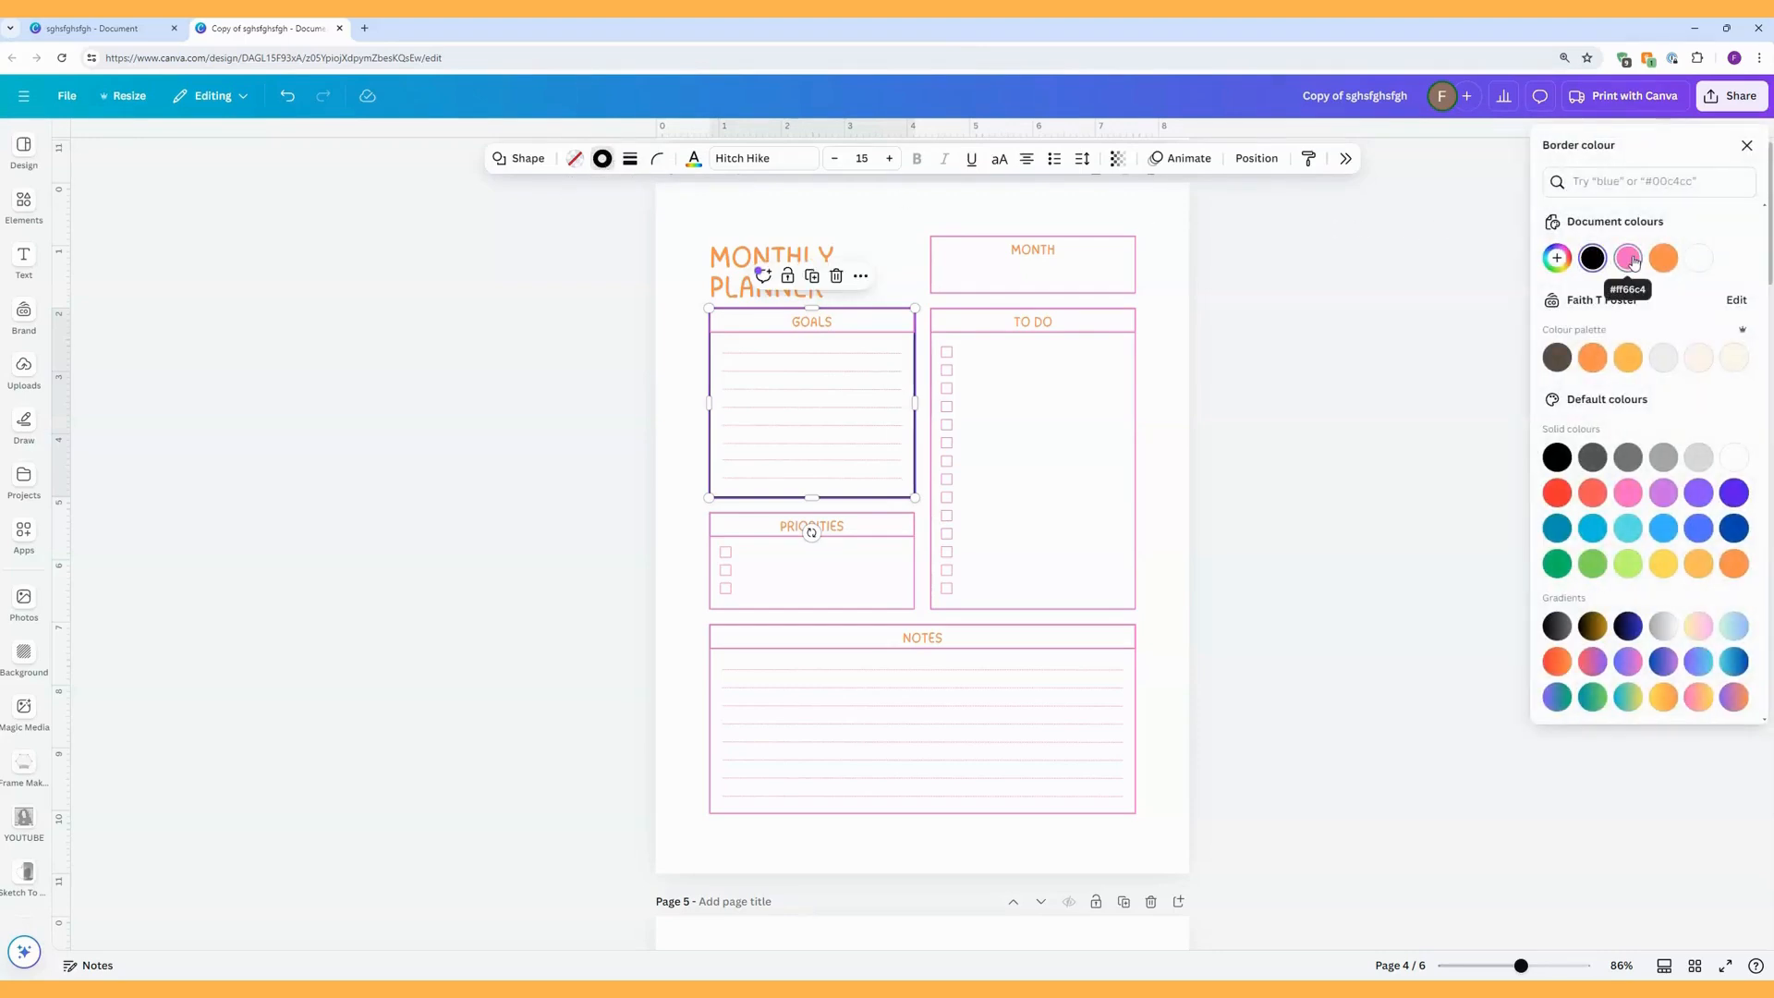
pyautogui.click(1633, 262)
pyautogui.click(1163, 393)
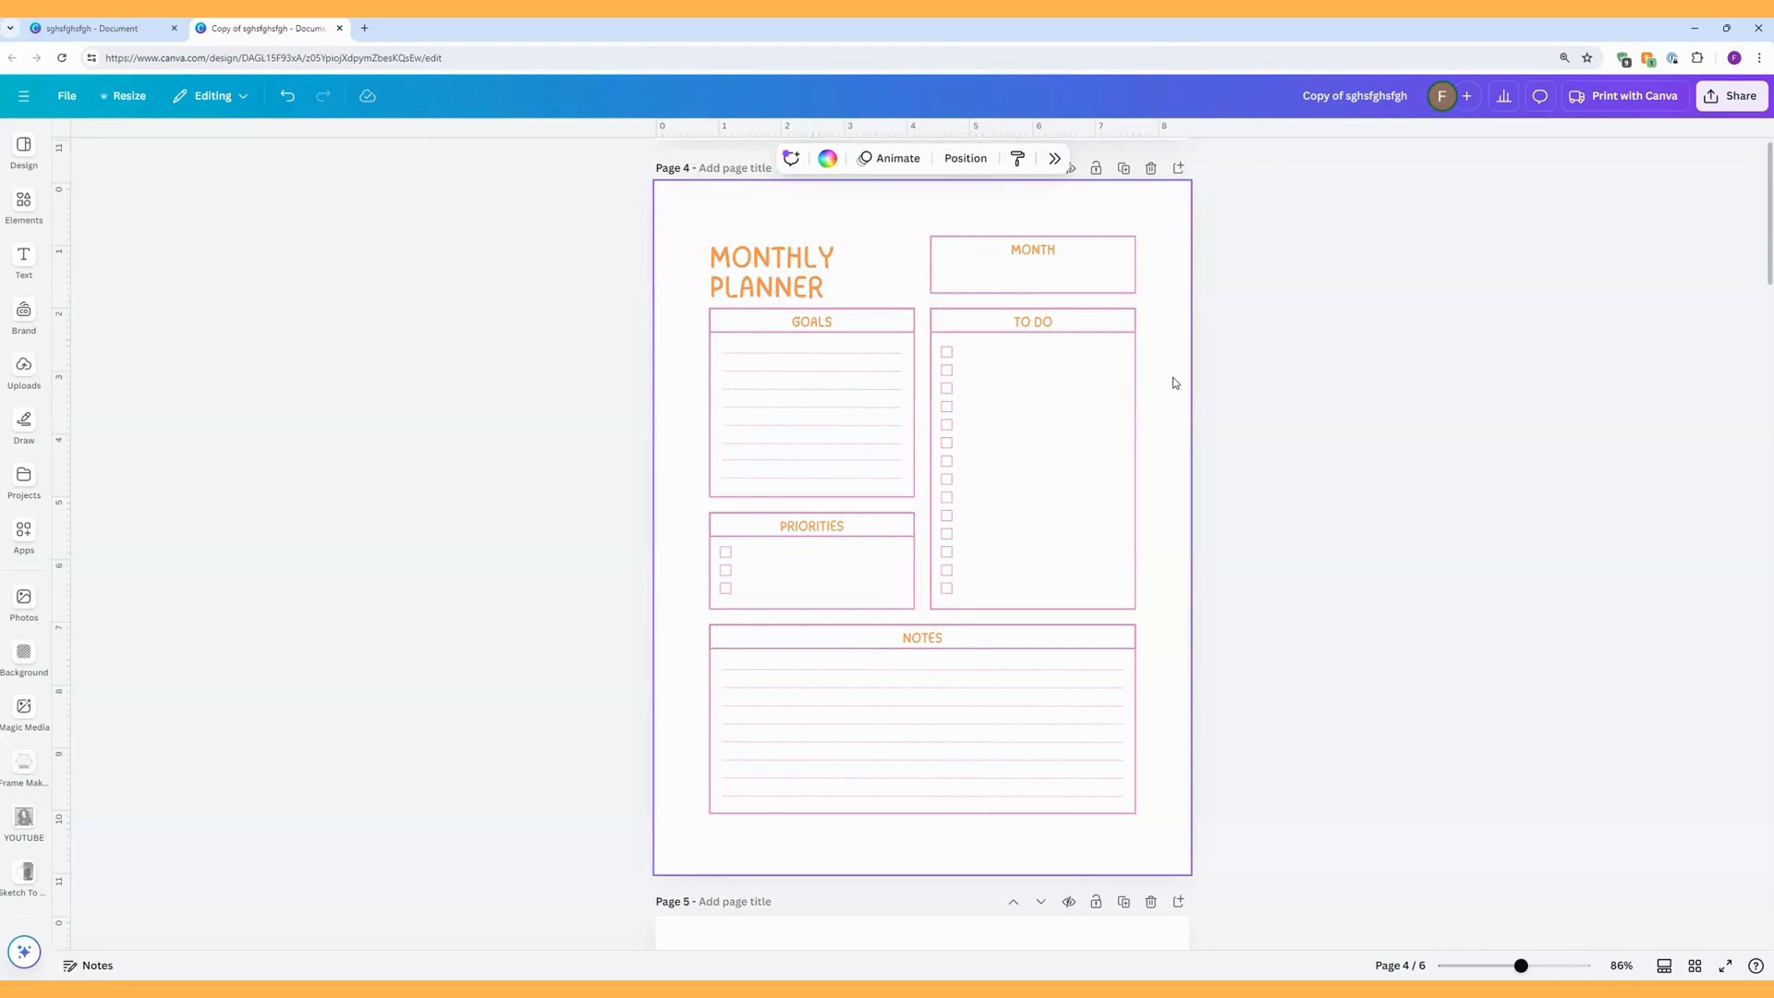
pyautogui.scroll(-2, 1173, 381)
pyautogui.scroll(3, 1172, 382)
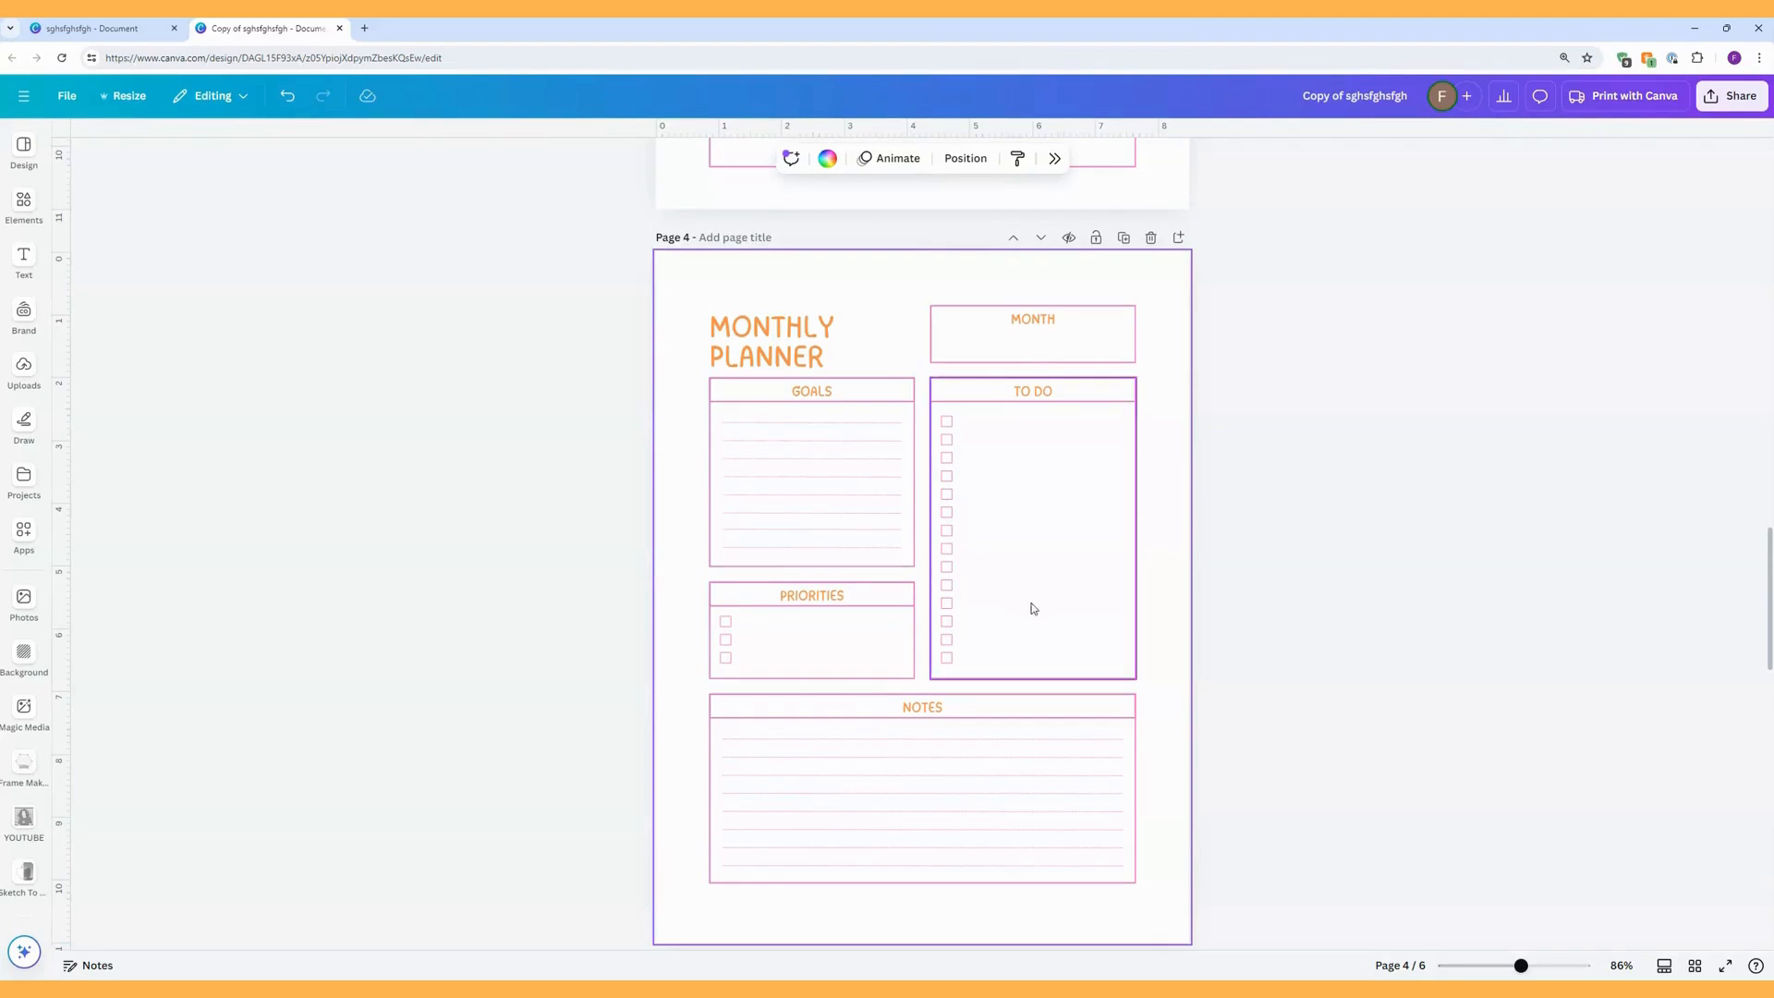
pyautogui.click(946, 420)
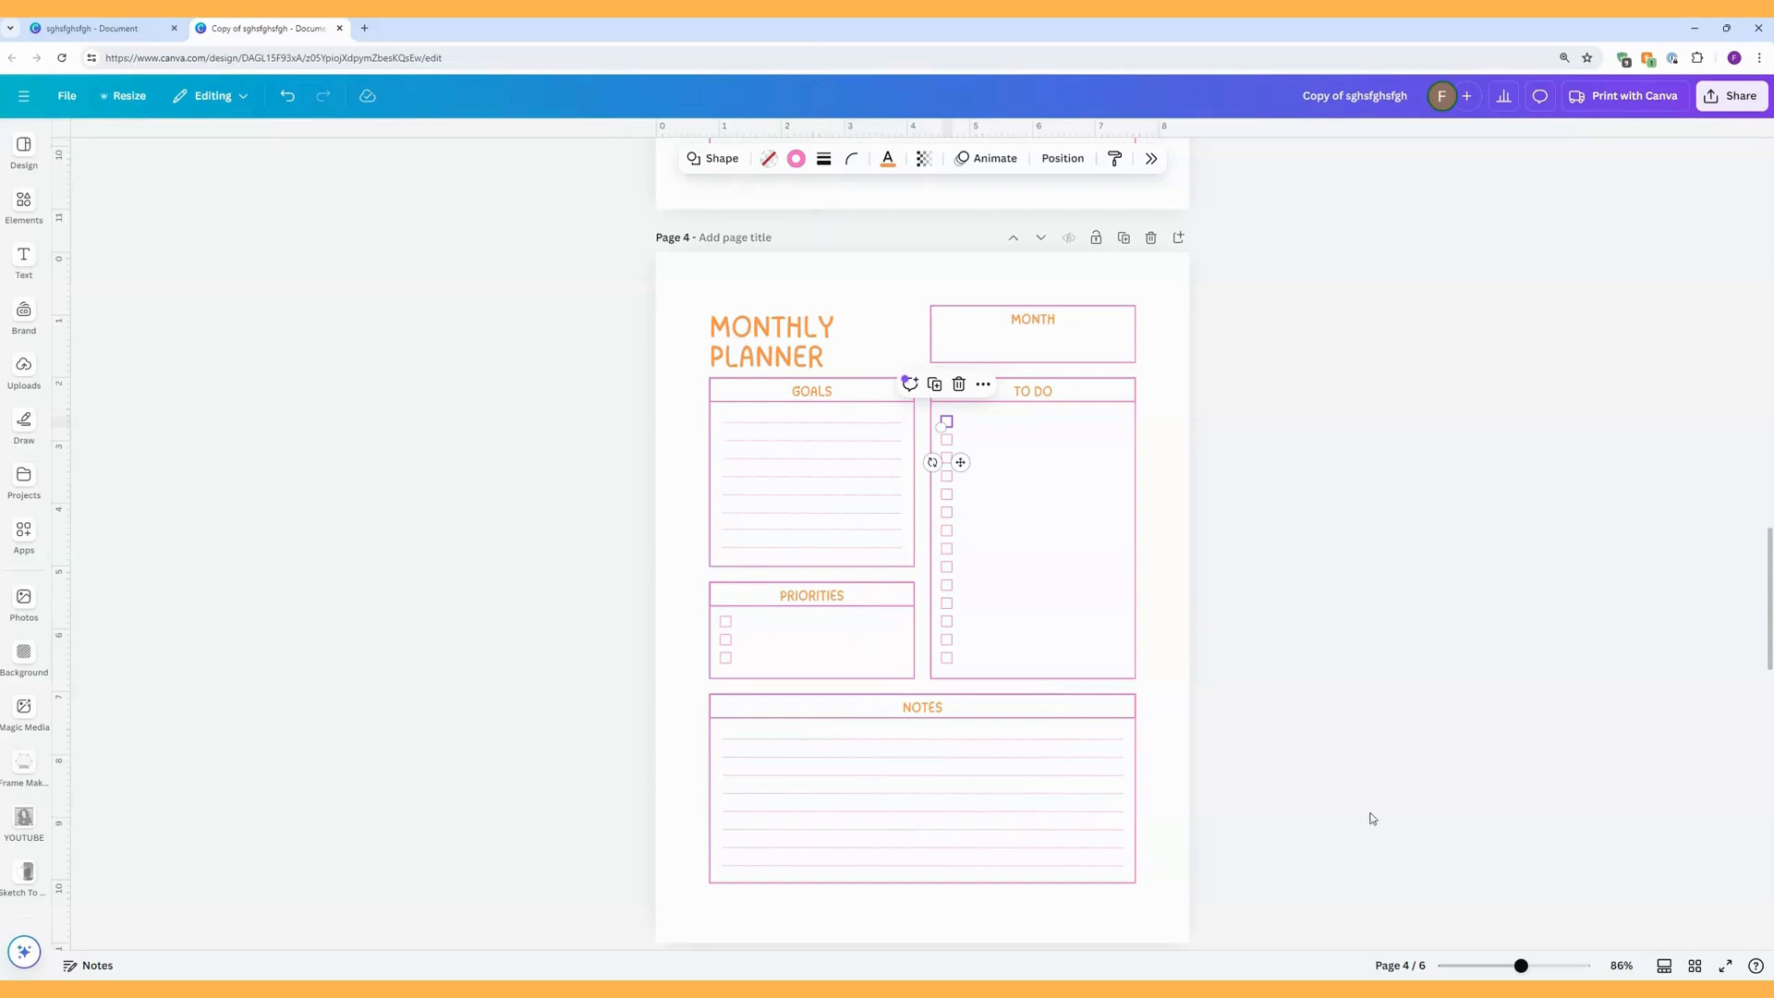
pyautogui.scroll(5, 1239, 613)
pyautogui.scroll(3, 1202, 591)
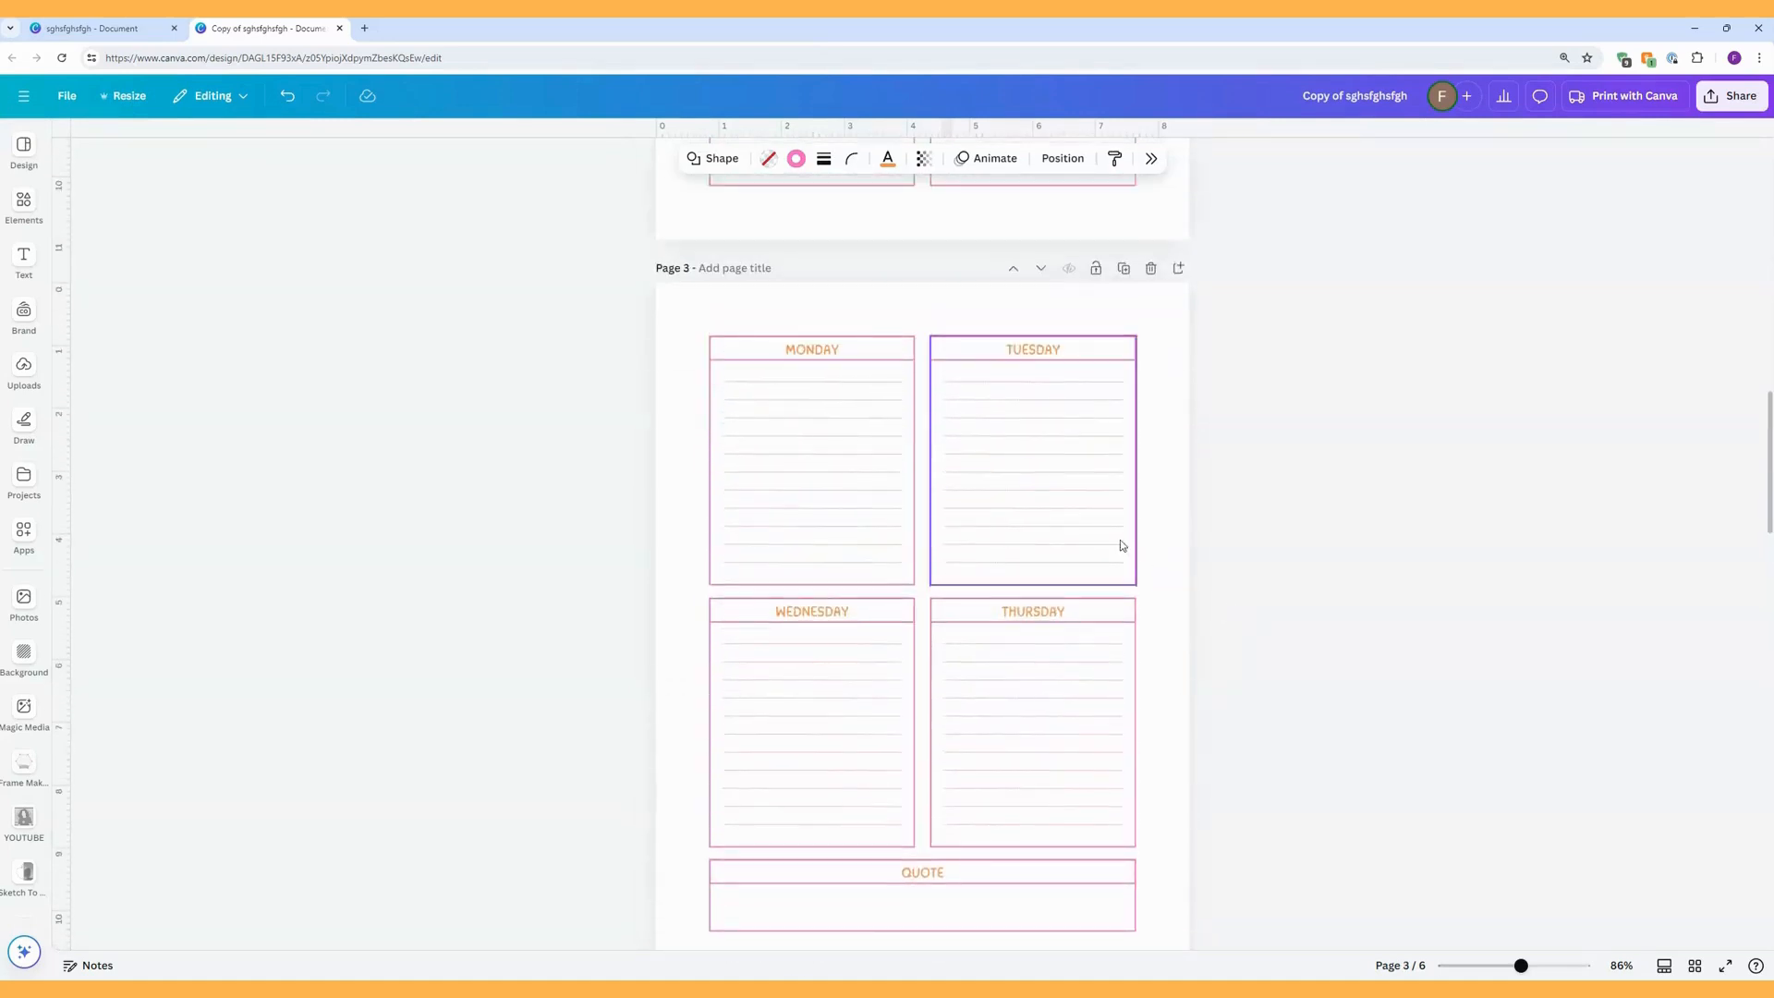
# Fill the QUOTE box on page 3 with the brand palette's pale cream and its heading bar with the palette's lighter orange.
pyautogui.scroll(-2, 1109, 693)
pyautogui.click(1057, 709)
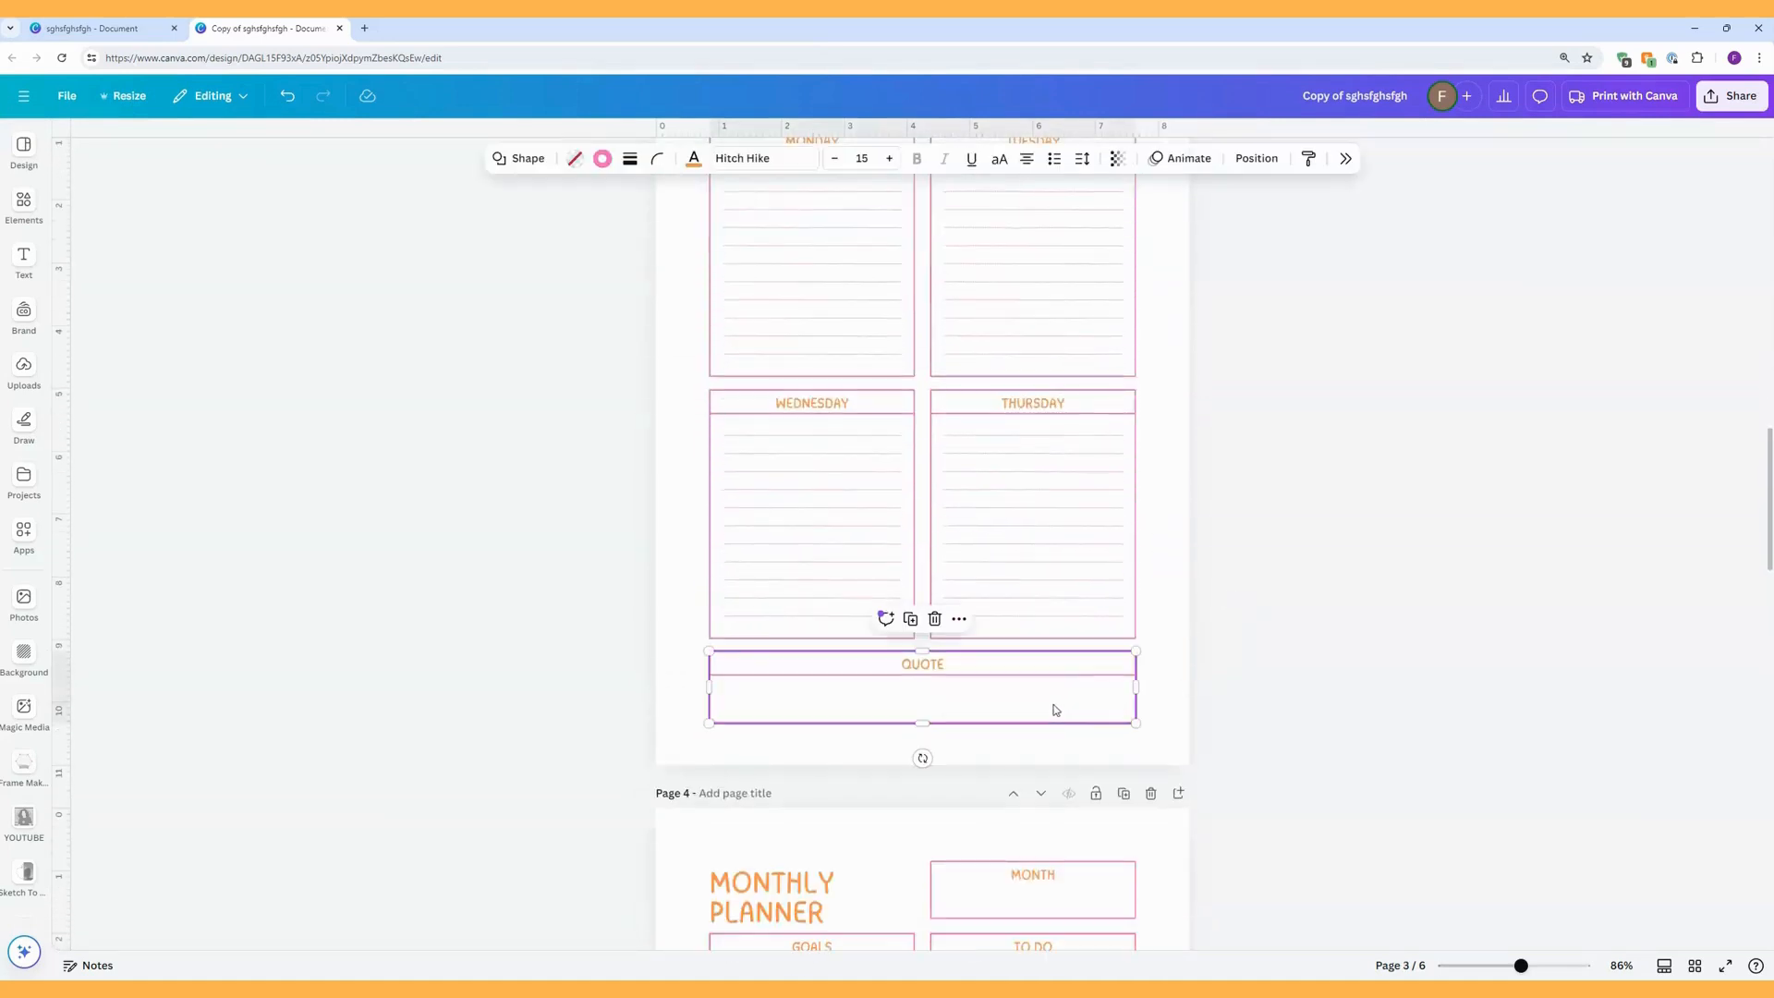
pyautogui.click(576, 158)
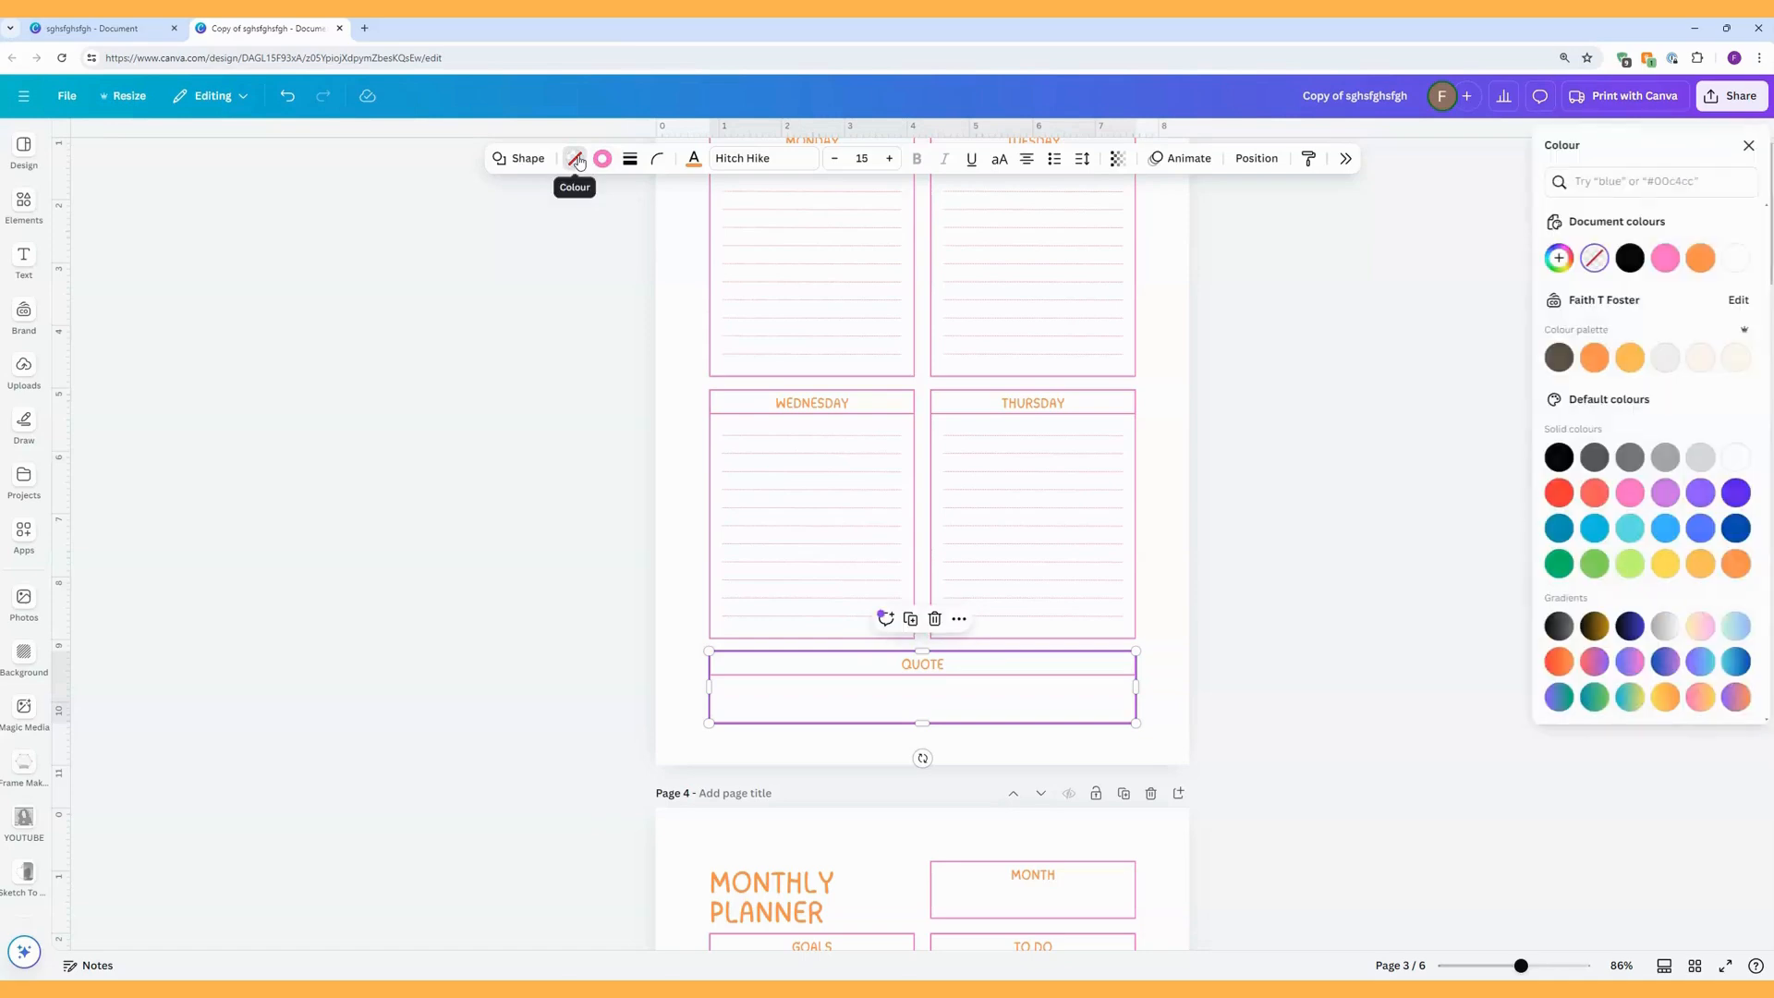
pyautogui.click(1698, 360)
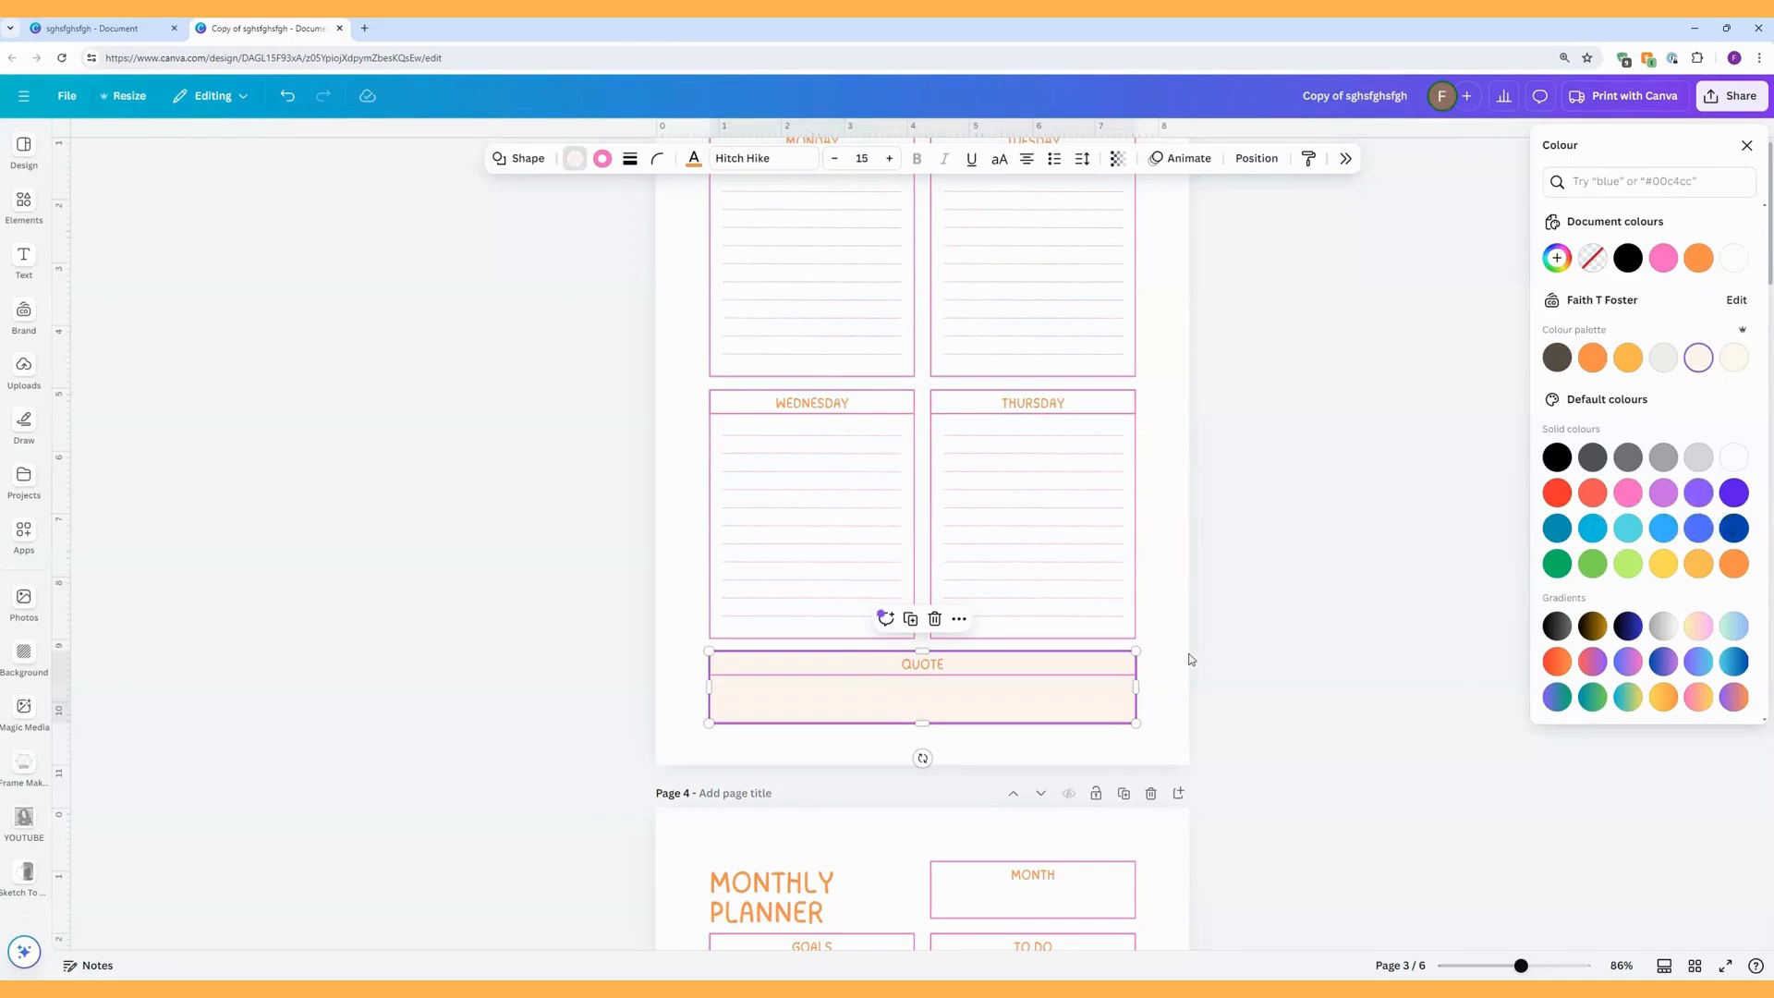
pyautogui.click(1113, 673)
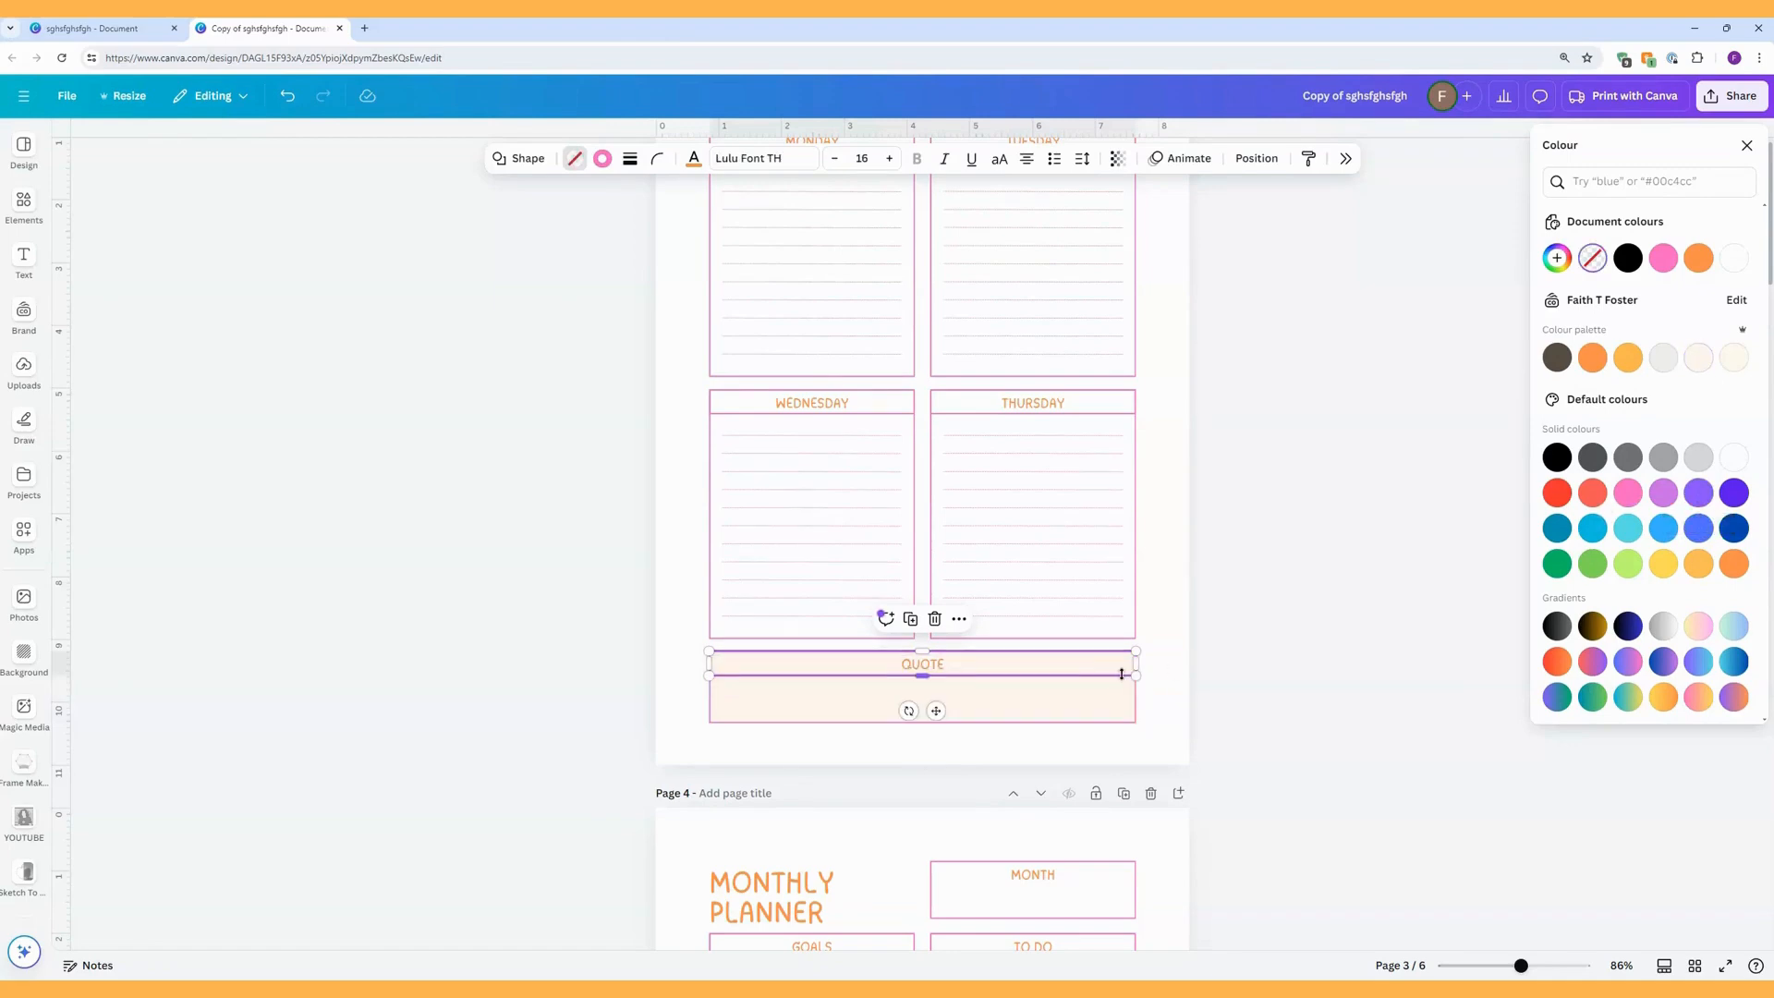
pyautogui.click(1698, 257)
pyautogui.click(1628, 360)
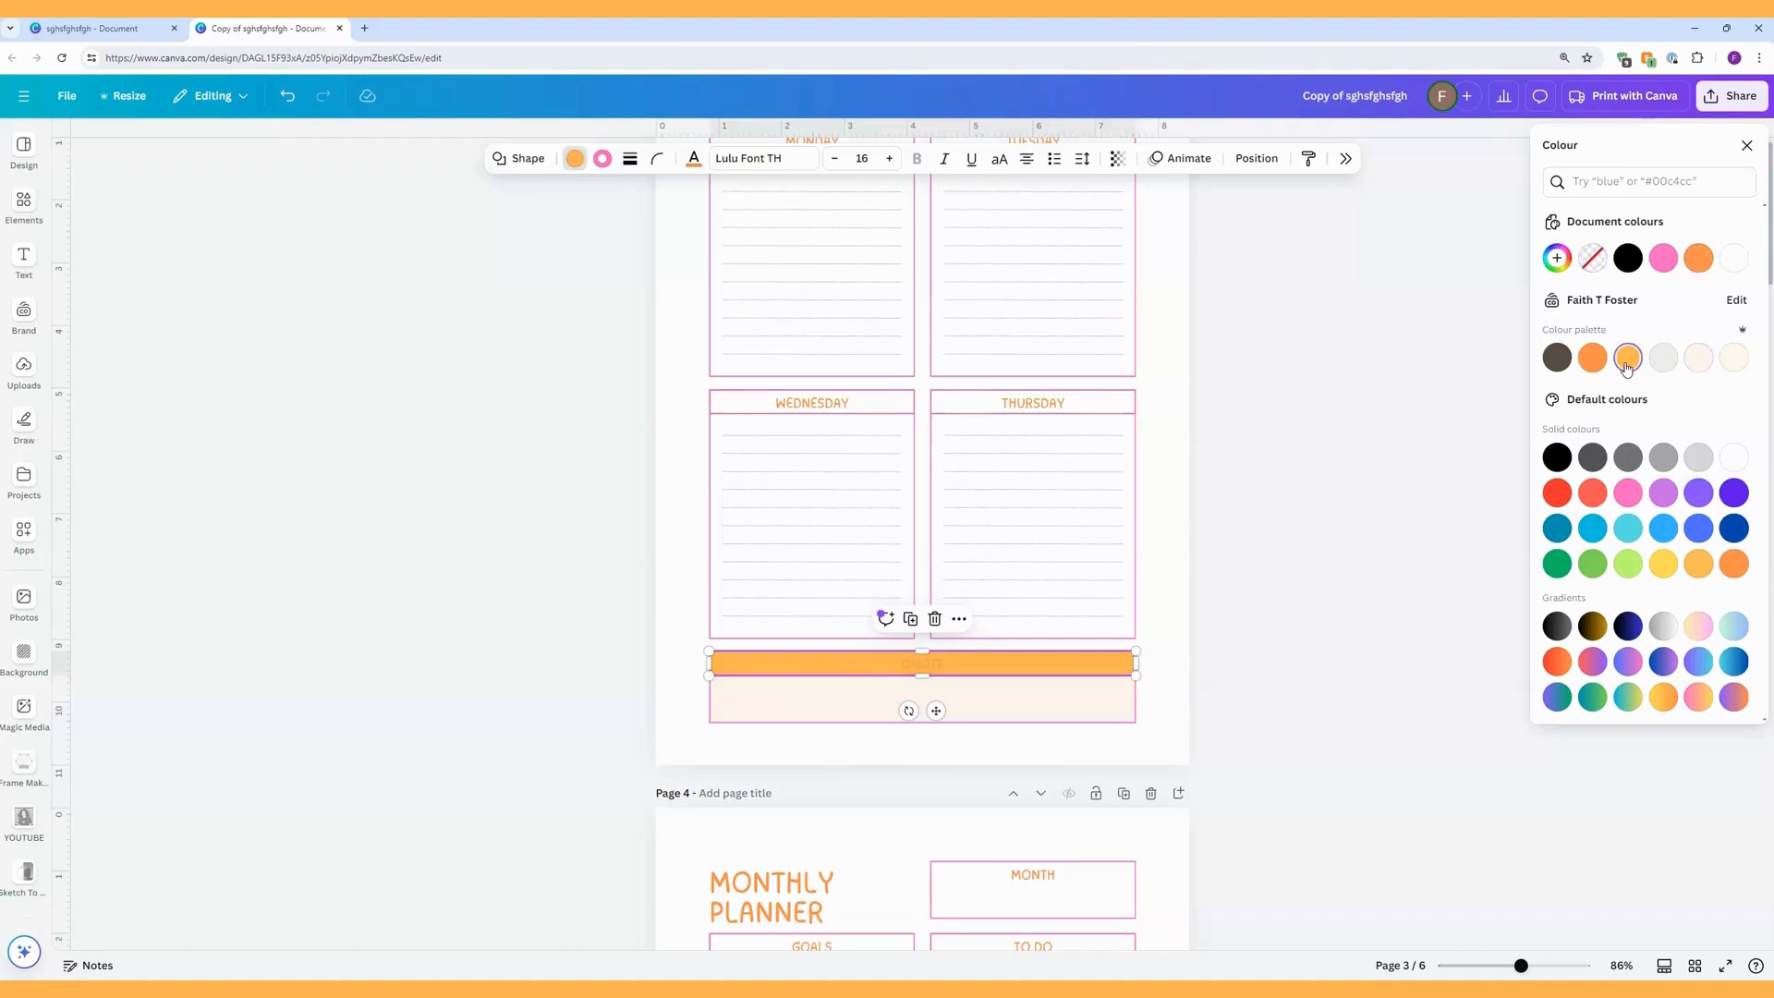
pyautogui.click(1179, 605)
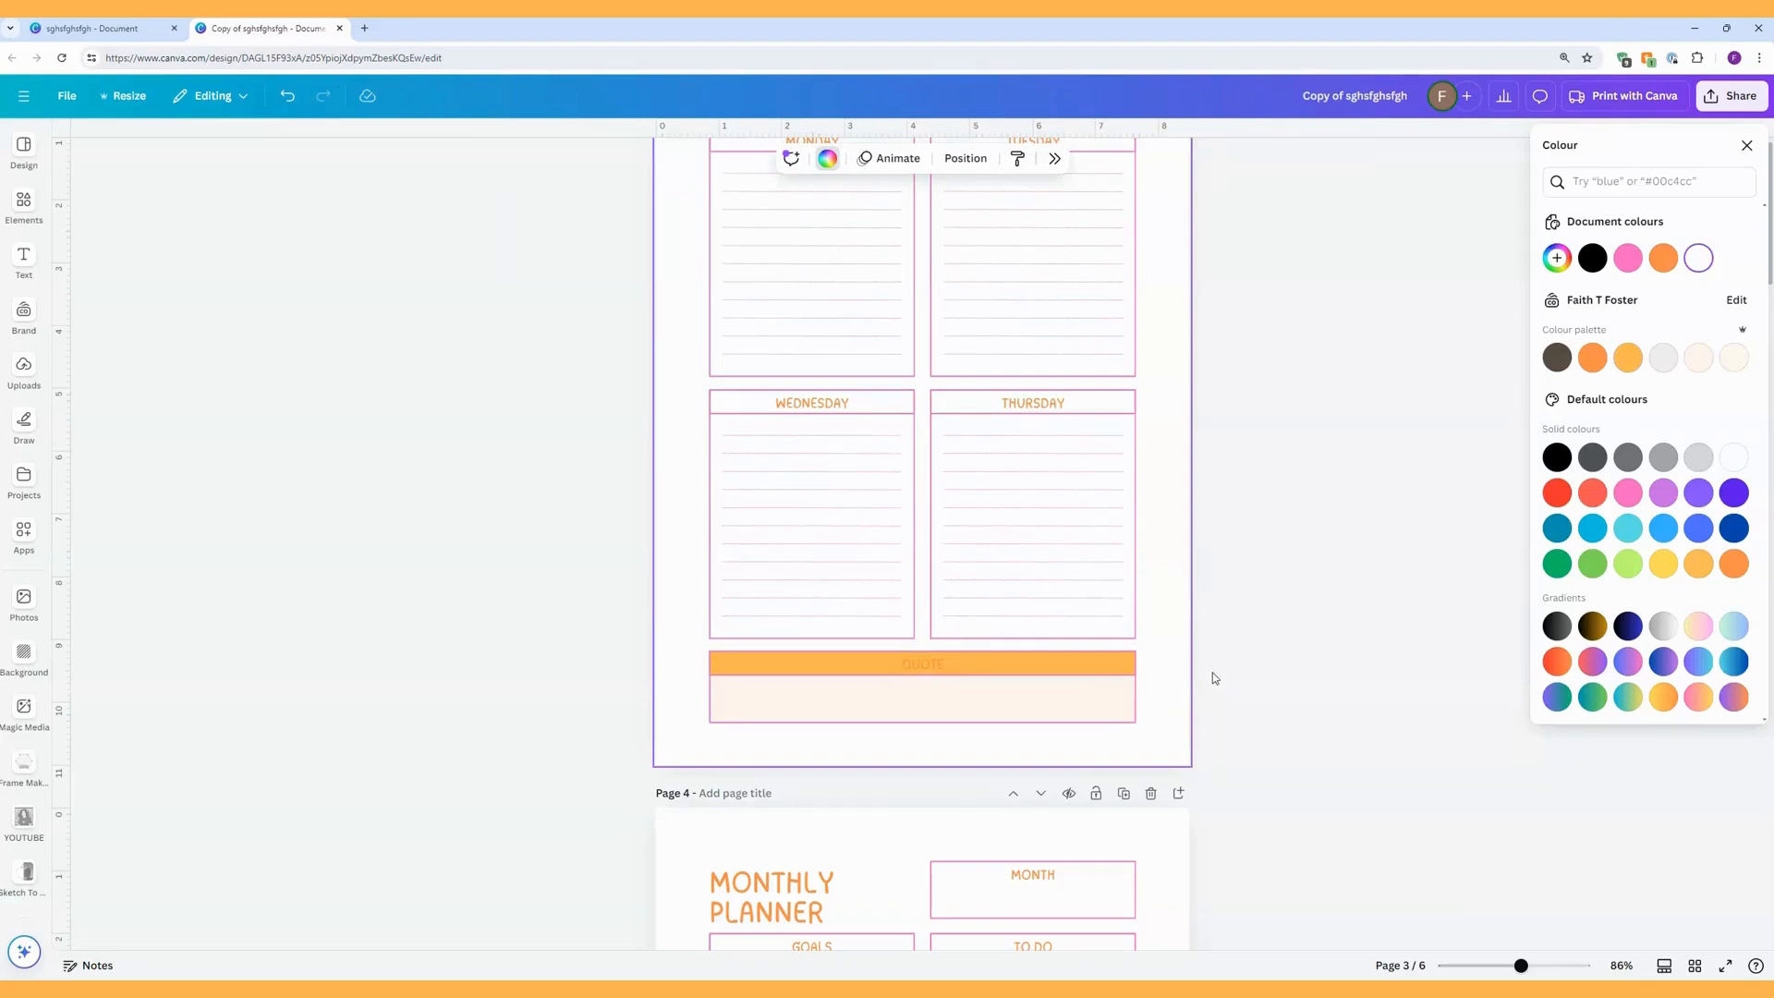
# Review the pages from page 3 back to page 1 at 79% zoom, examining the DAILY PLANNER's checkboxes and section headings.
pyautogui.moveTo(1521, 966)
pyautogui.mouseDown()
pyautogui.moveTo(1501, 967)
pyautogui.moveTo(1519, 968)
pyautogui.mouseUp()
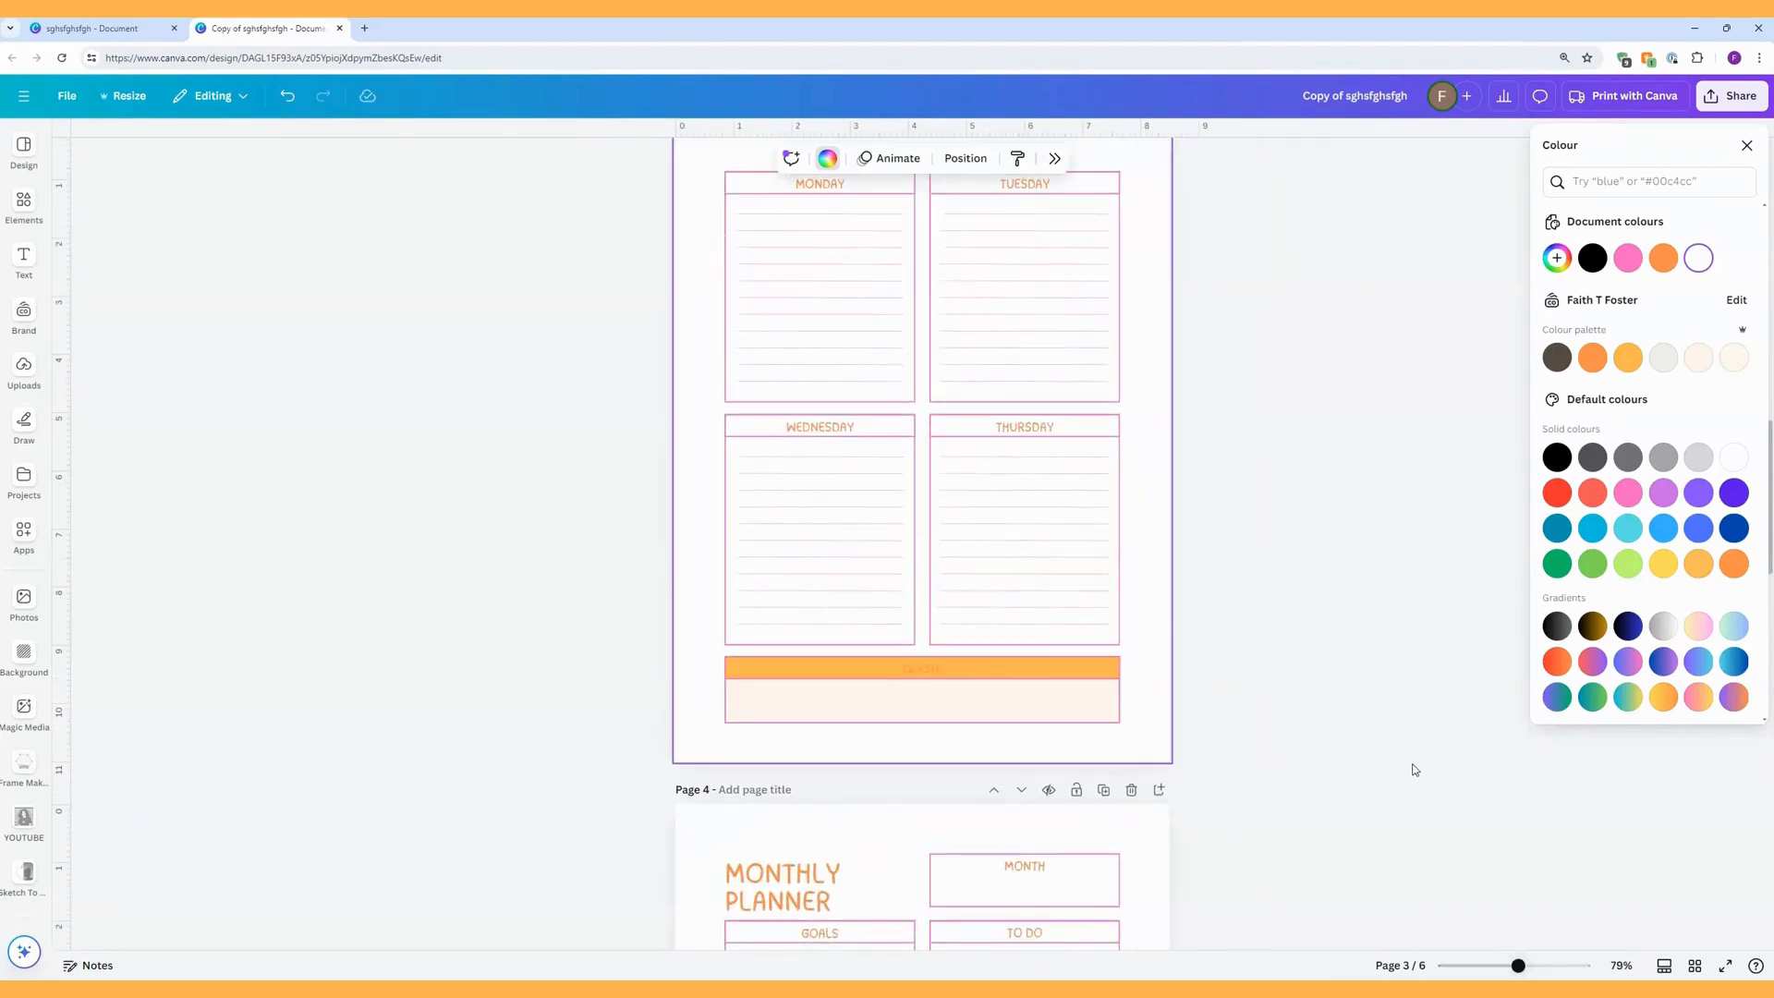
pyautogui.scroll(10, 1291, 638)
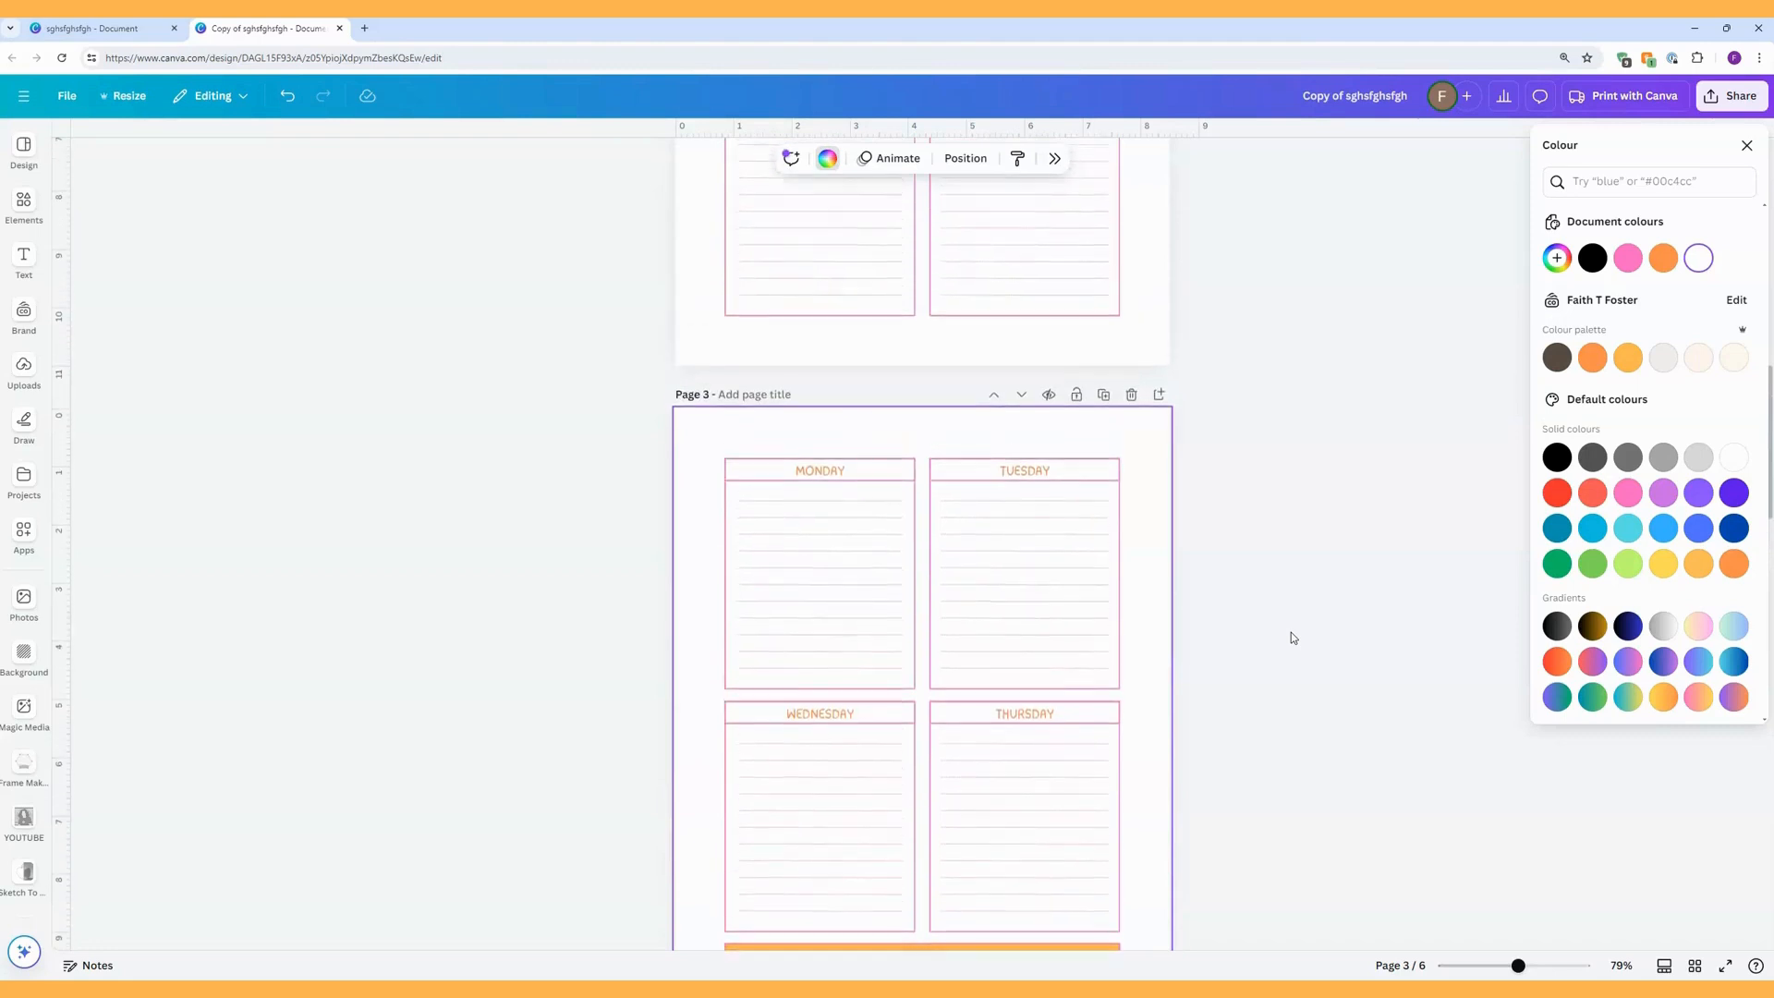
pyautogui.scroll(5, 1291, 638)
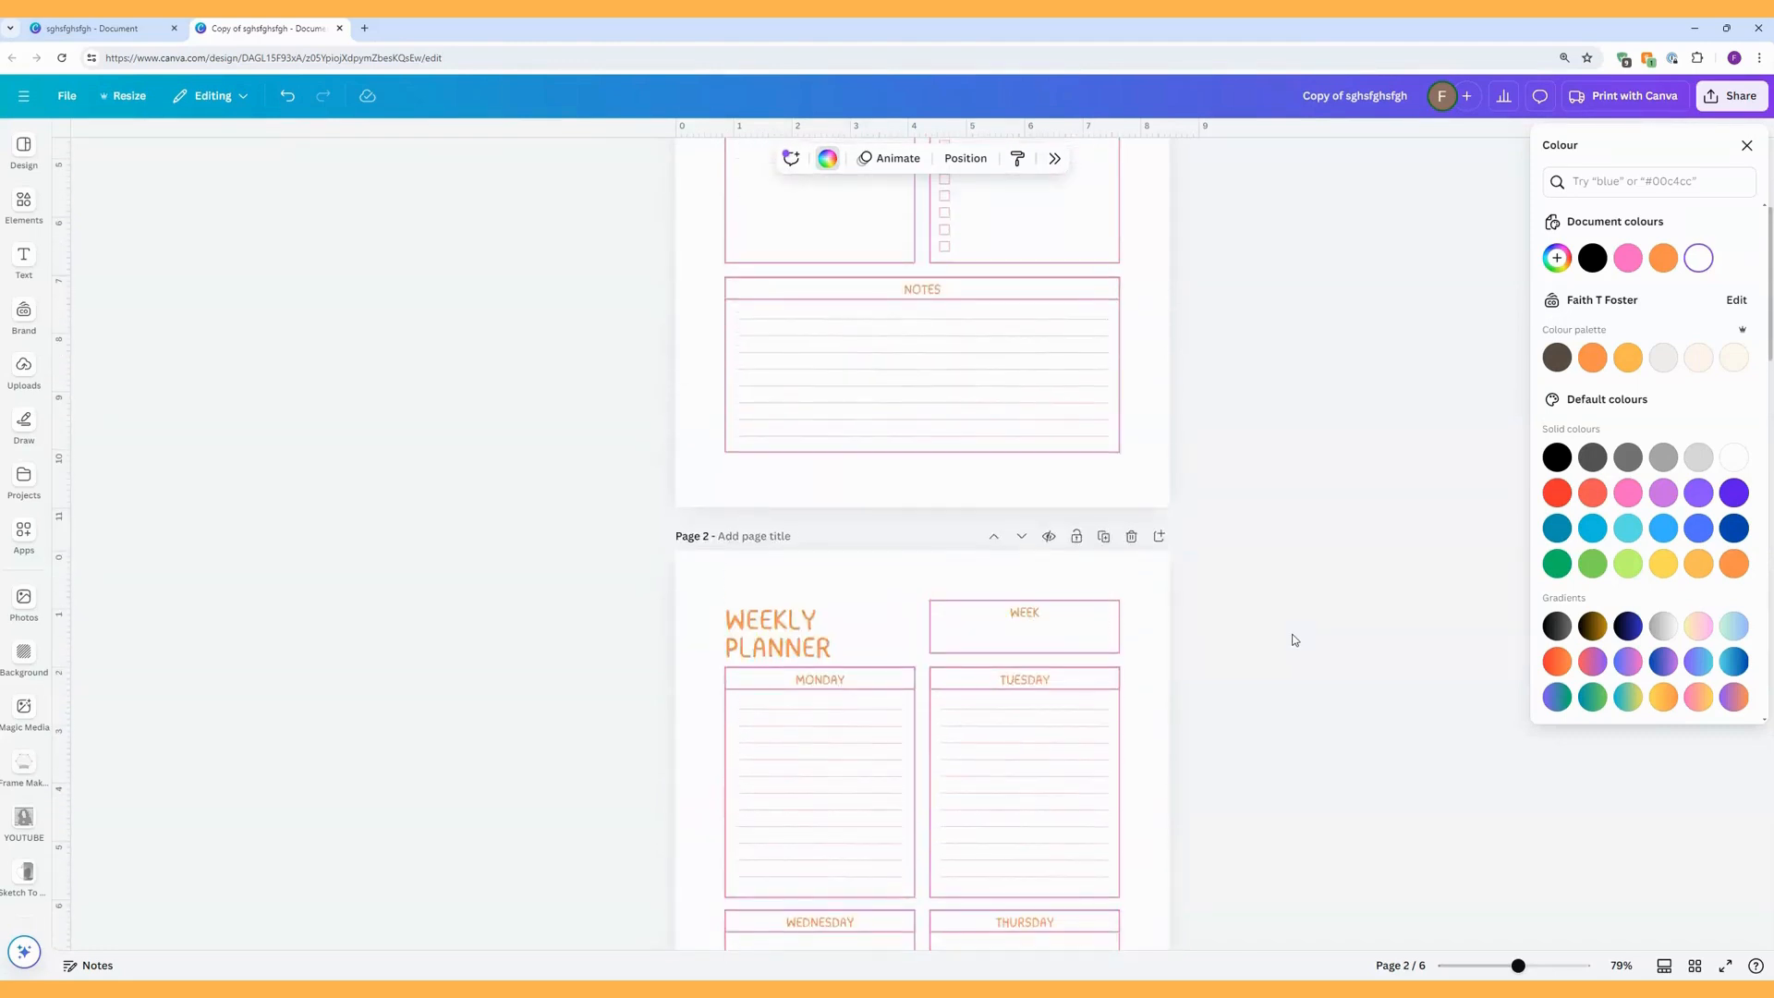
pyautogui.scroll(5, 1293, 639)
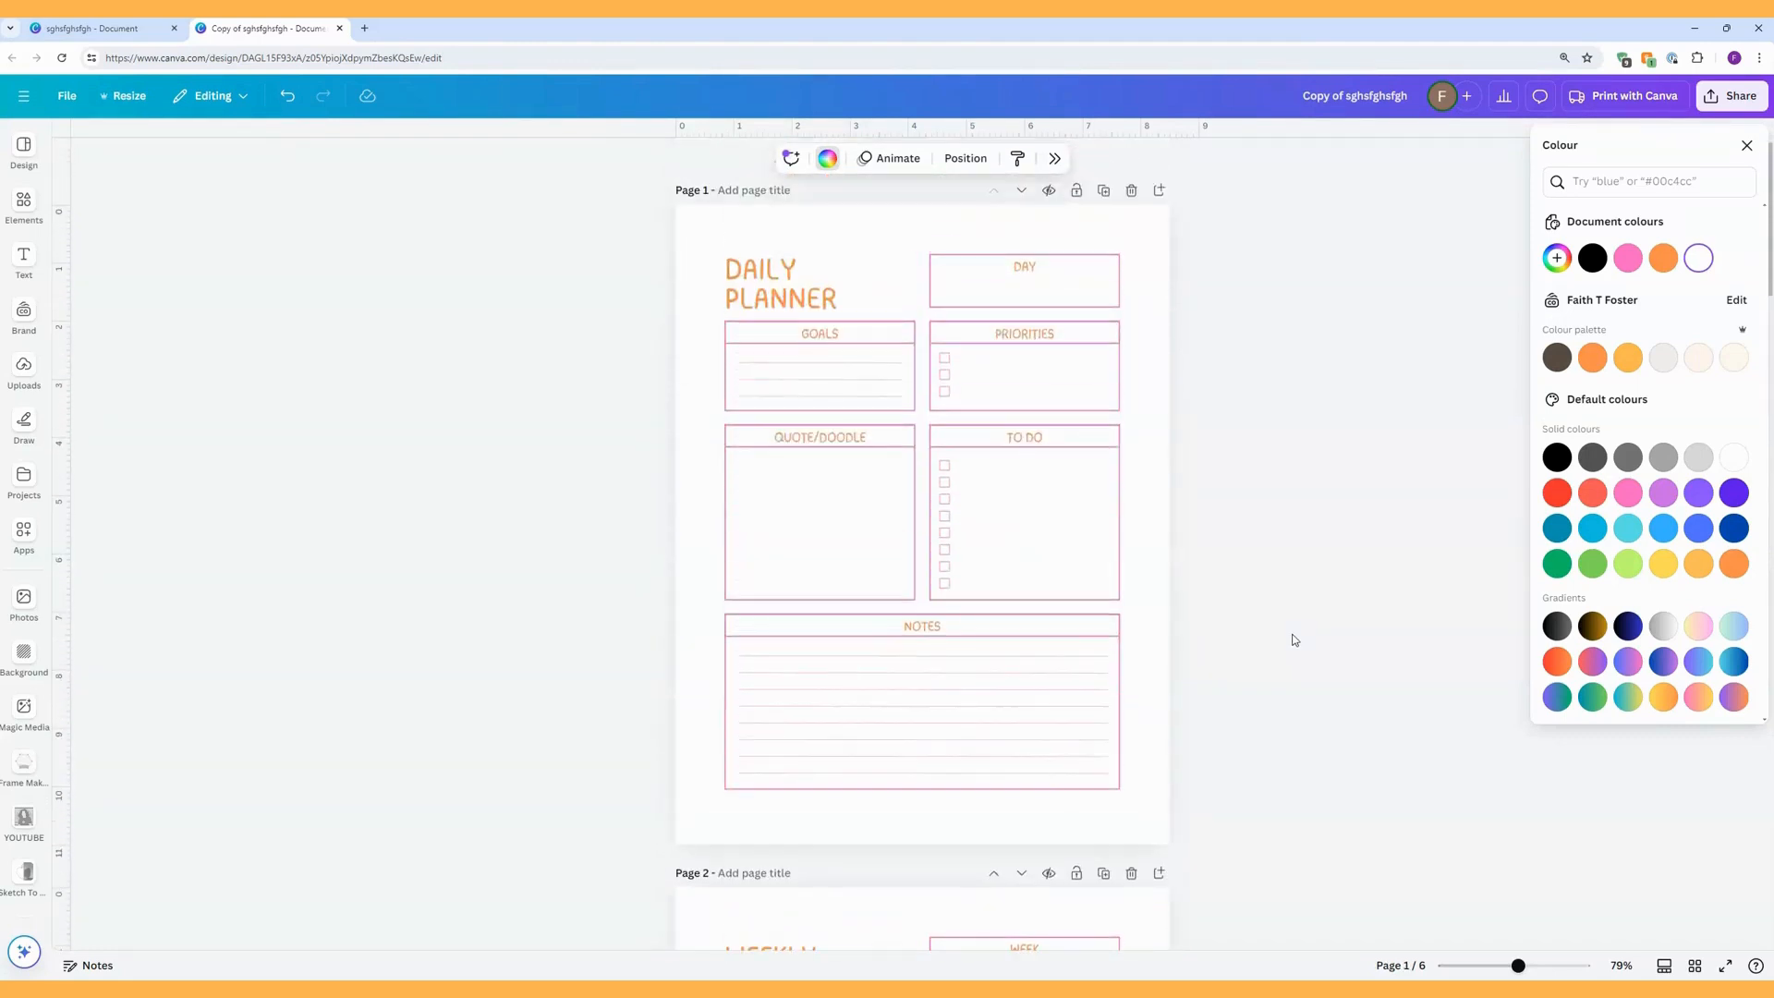
pyautogui.click(947, 468)
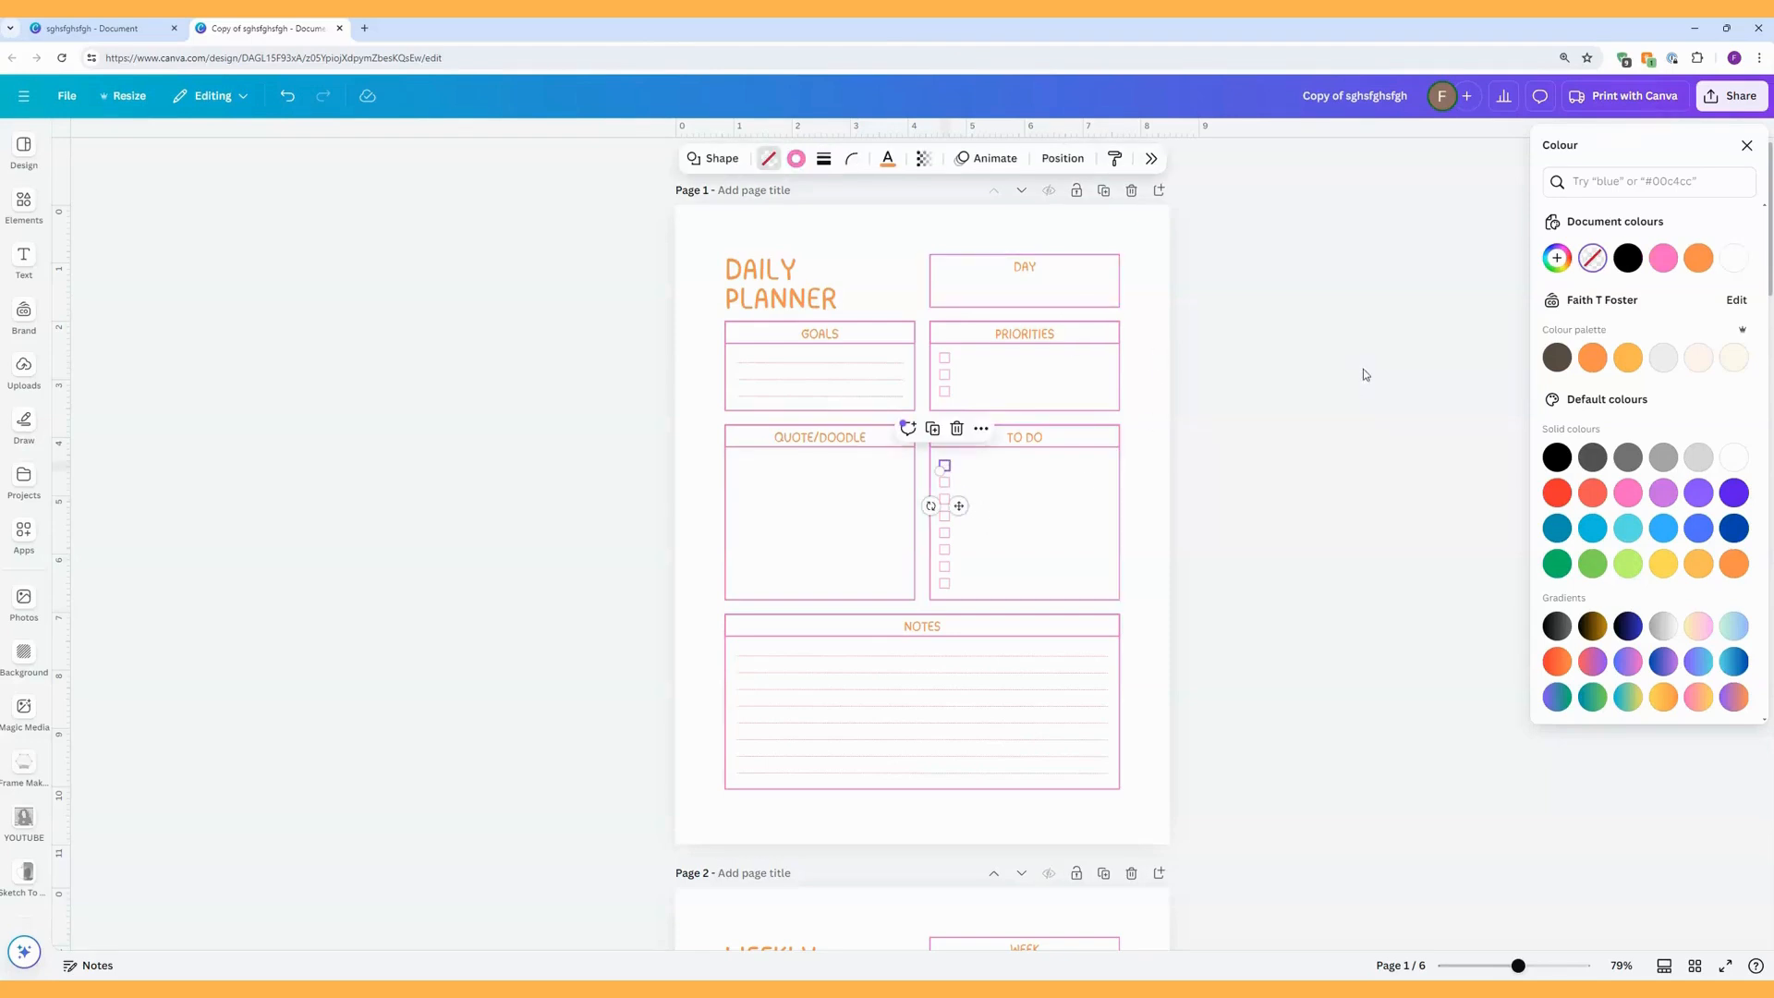
pyautogui.click(828, 336)
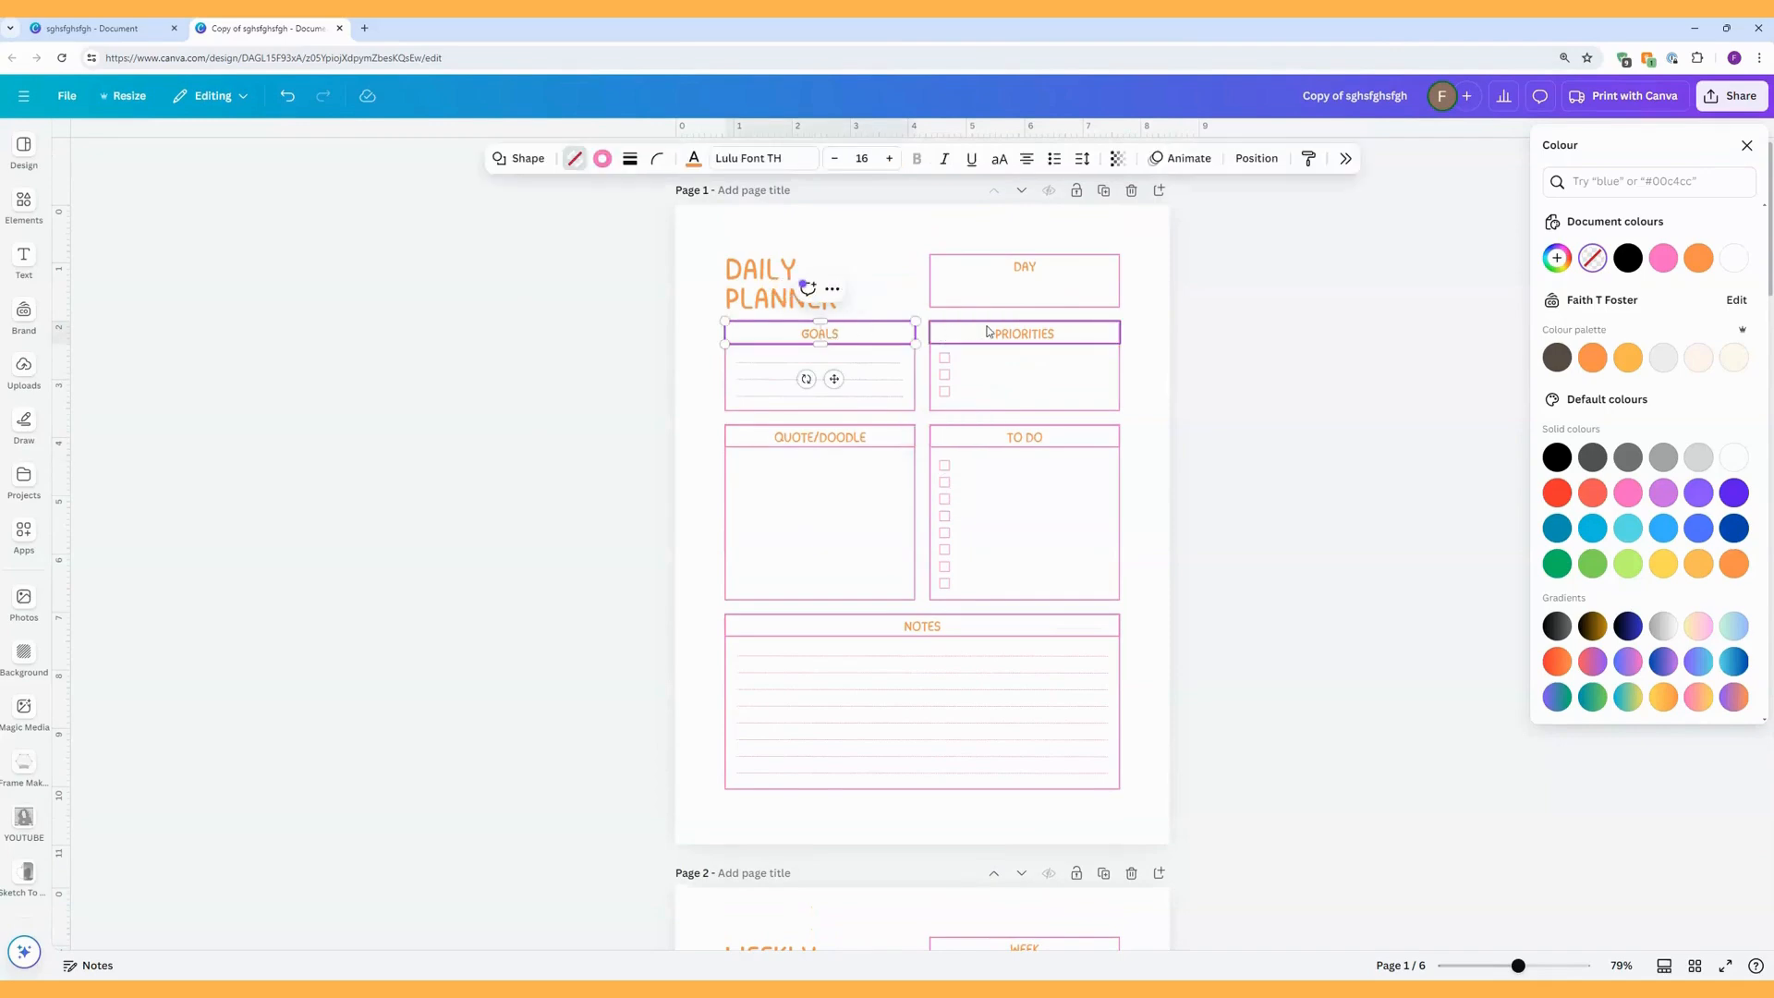
pyautogui.click(1025, 337)
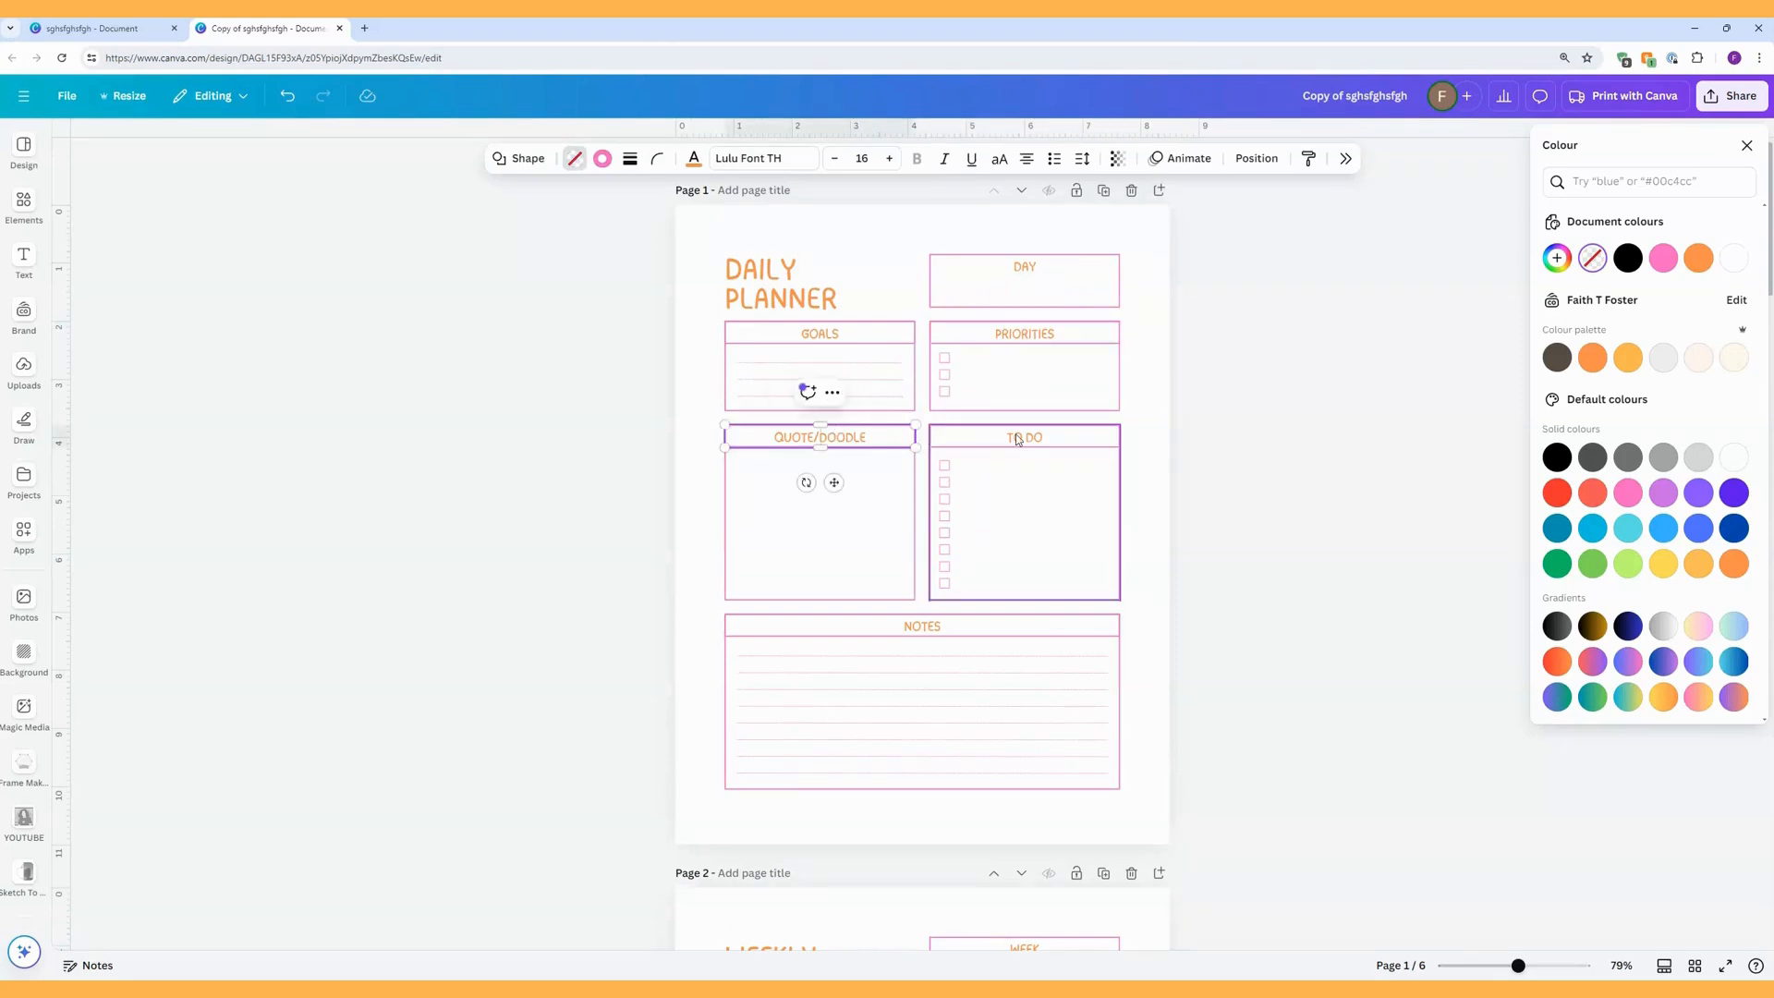
pyautogui.click(1157, 395)
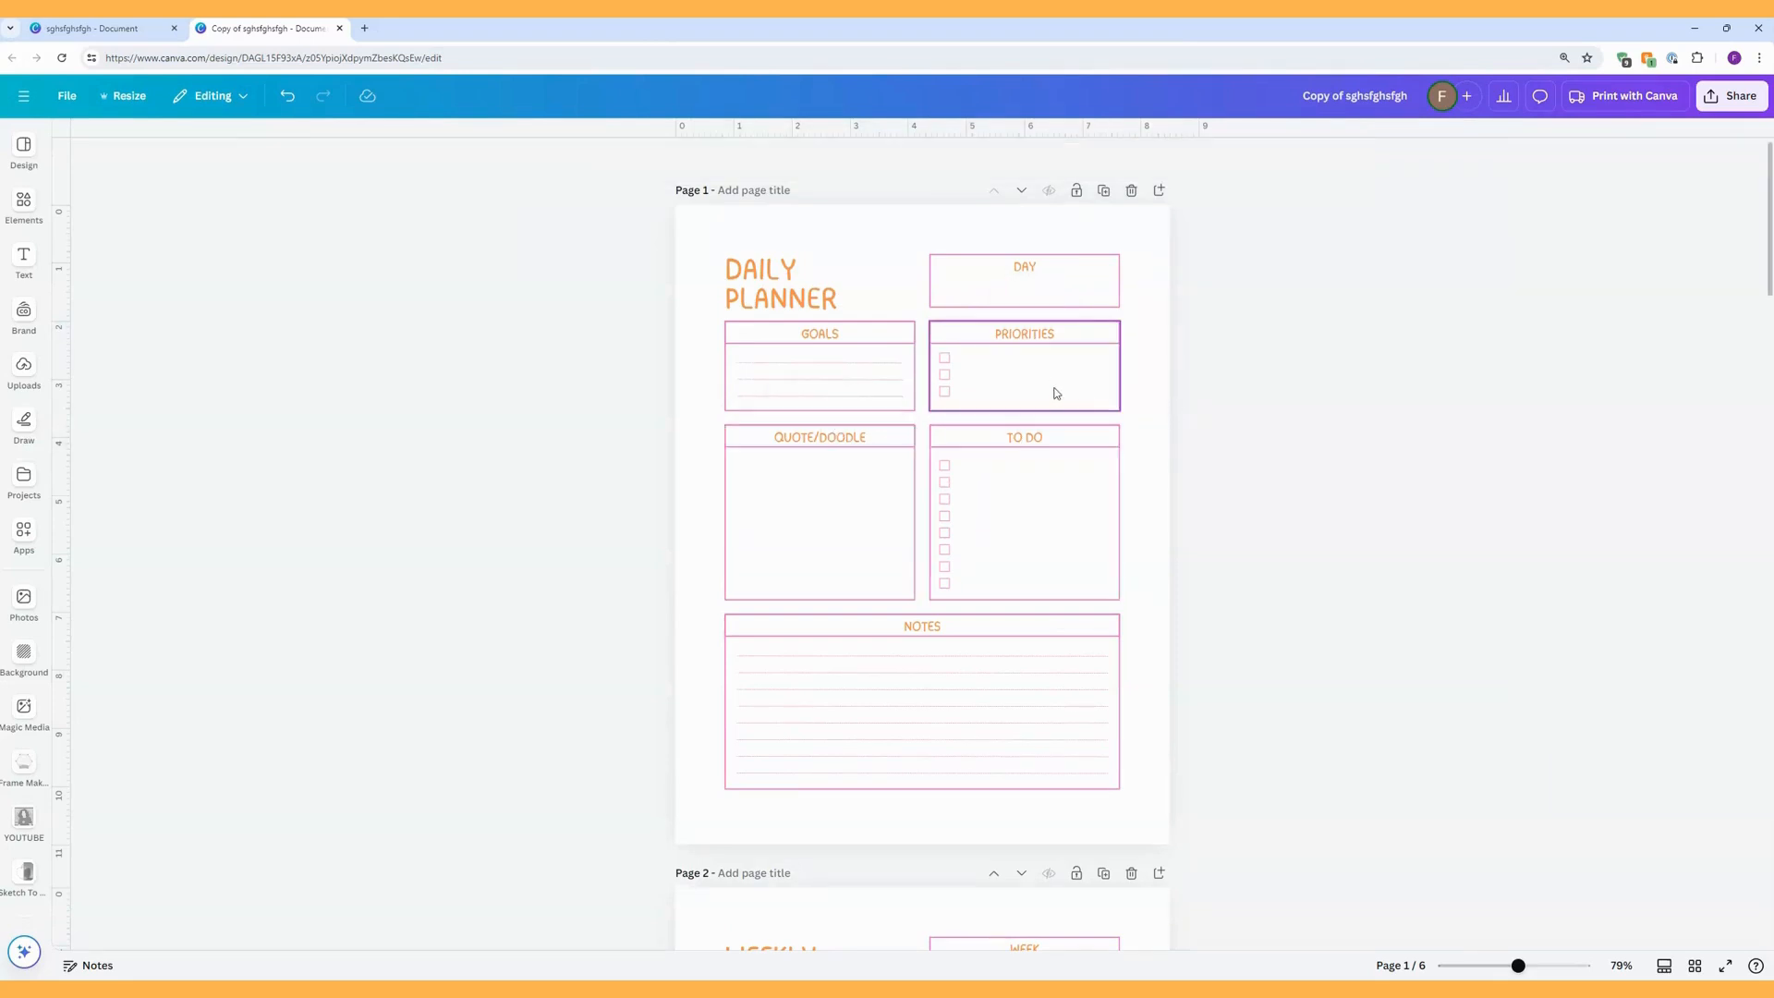
# Search the design templates for "weekly planner" and browse the results for style ideas.
pyautogui.click(24, 148)
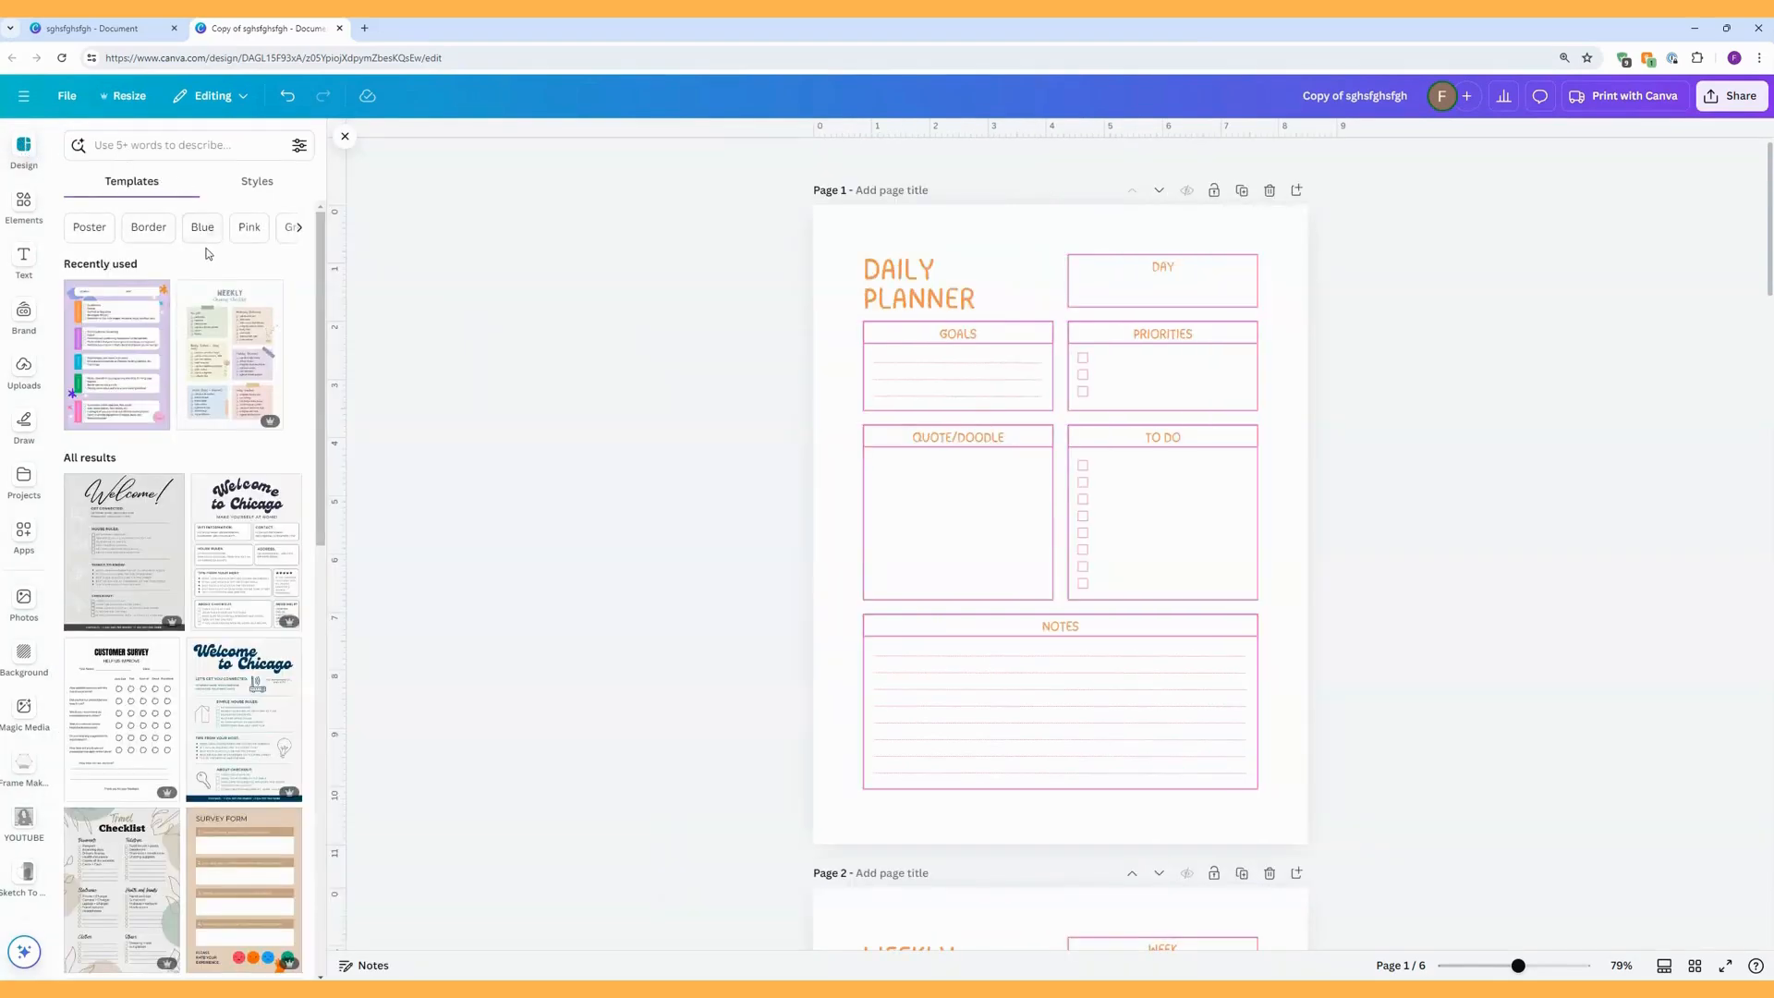
pyautogui.click(169, 146)
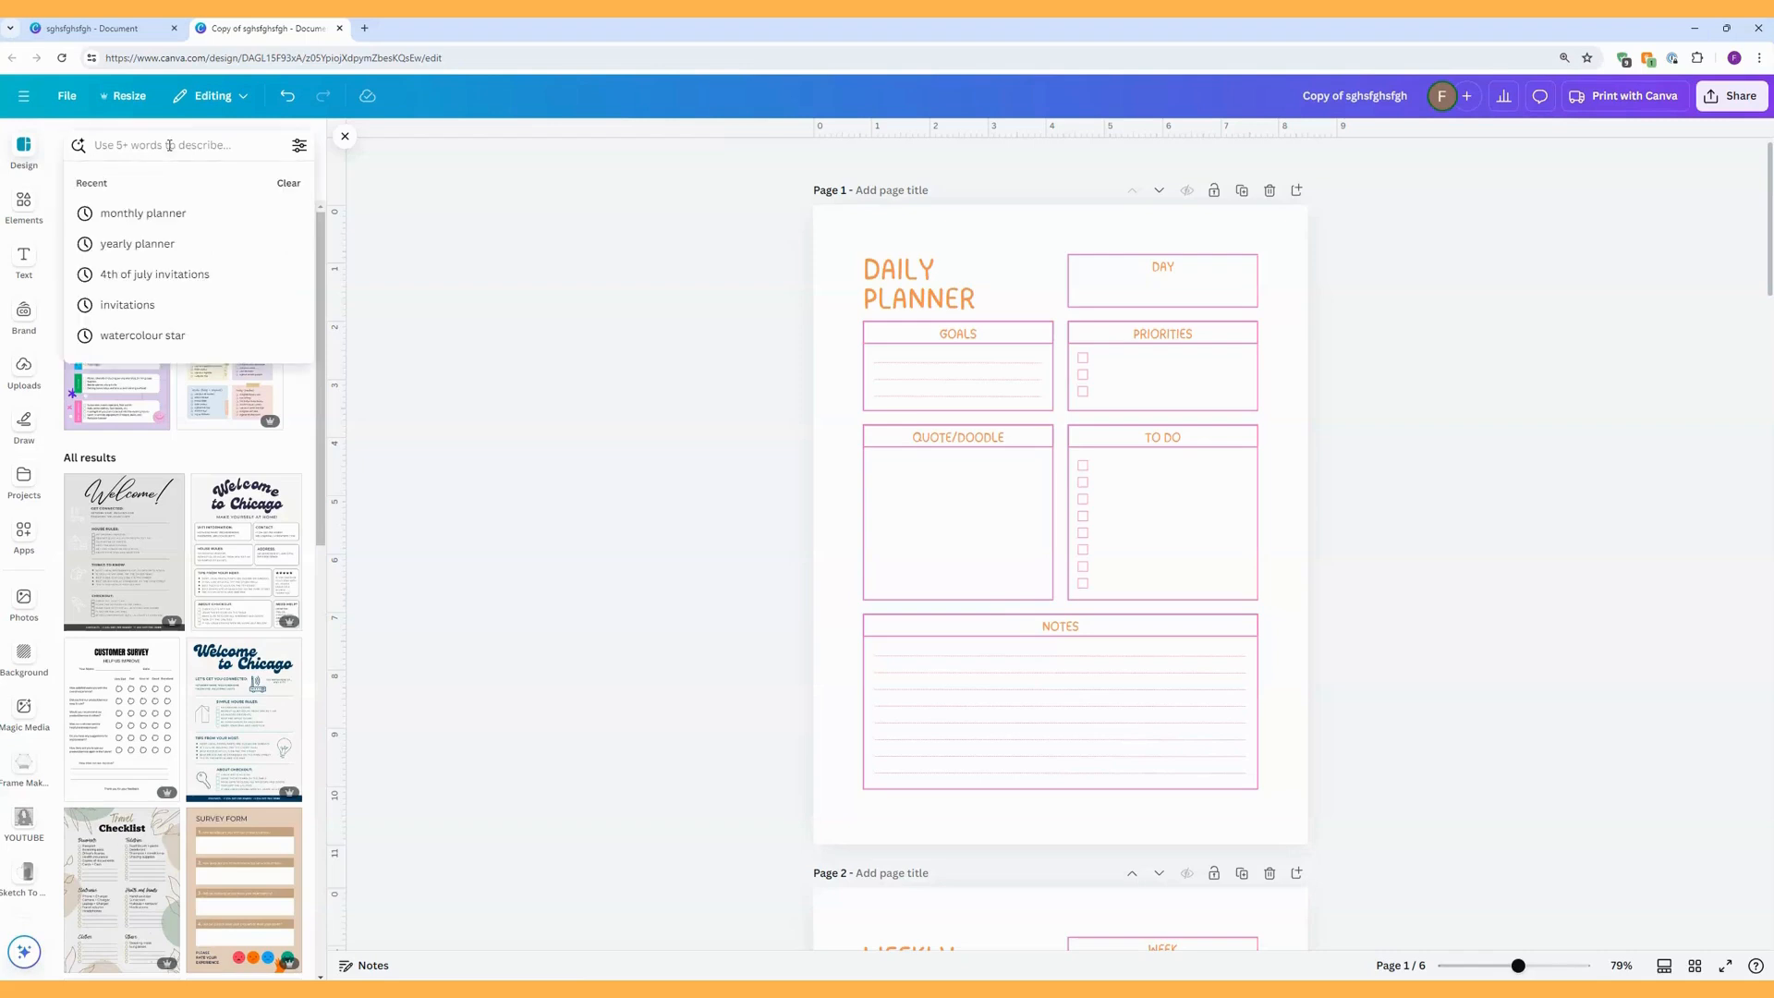
pyautogui.write('weekly')
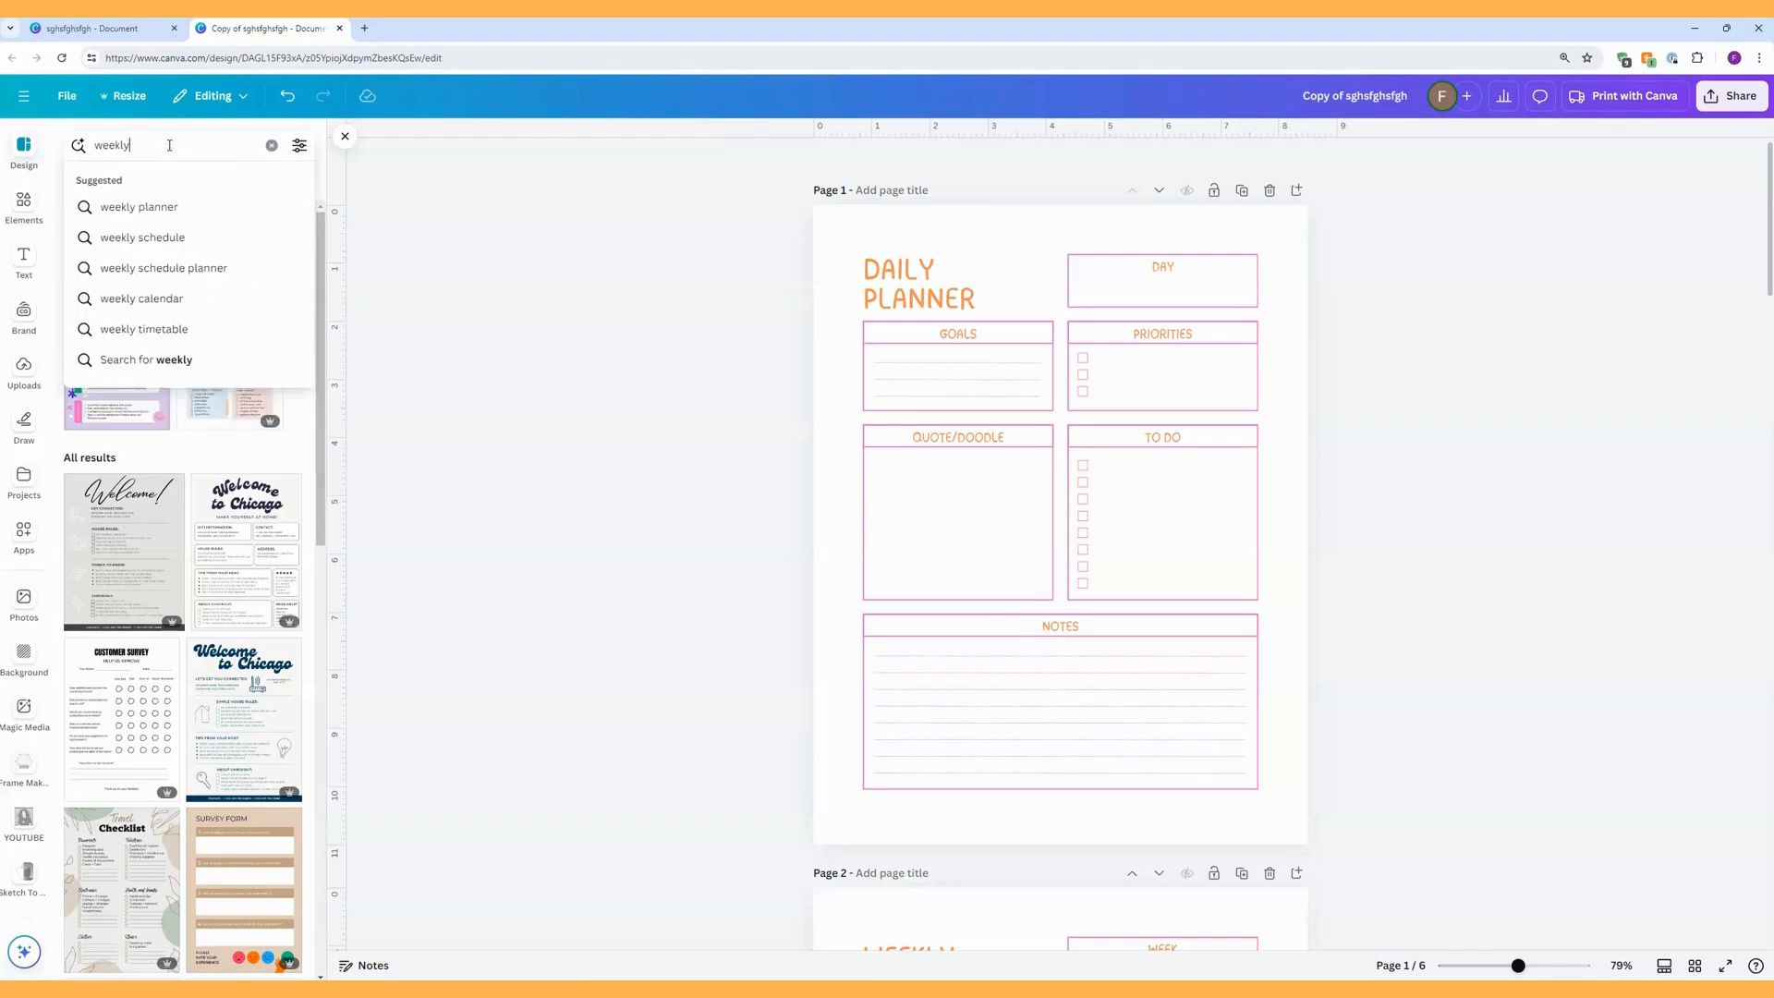
pyautogui.click(197, 207)
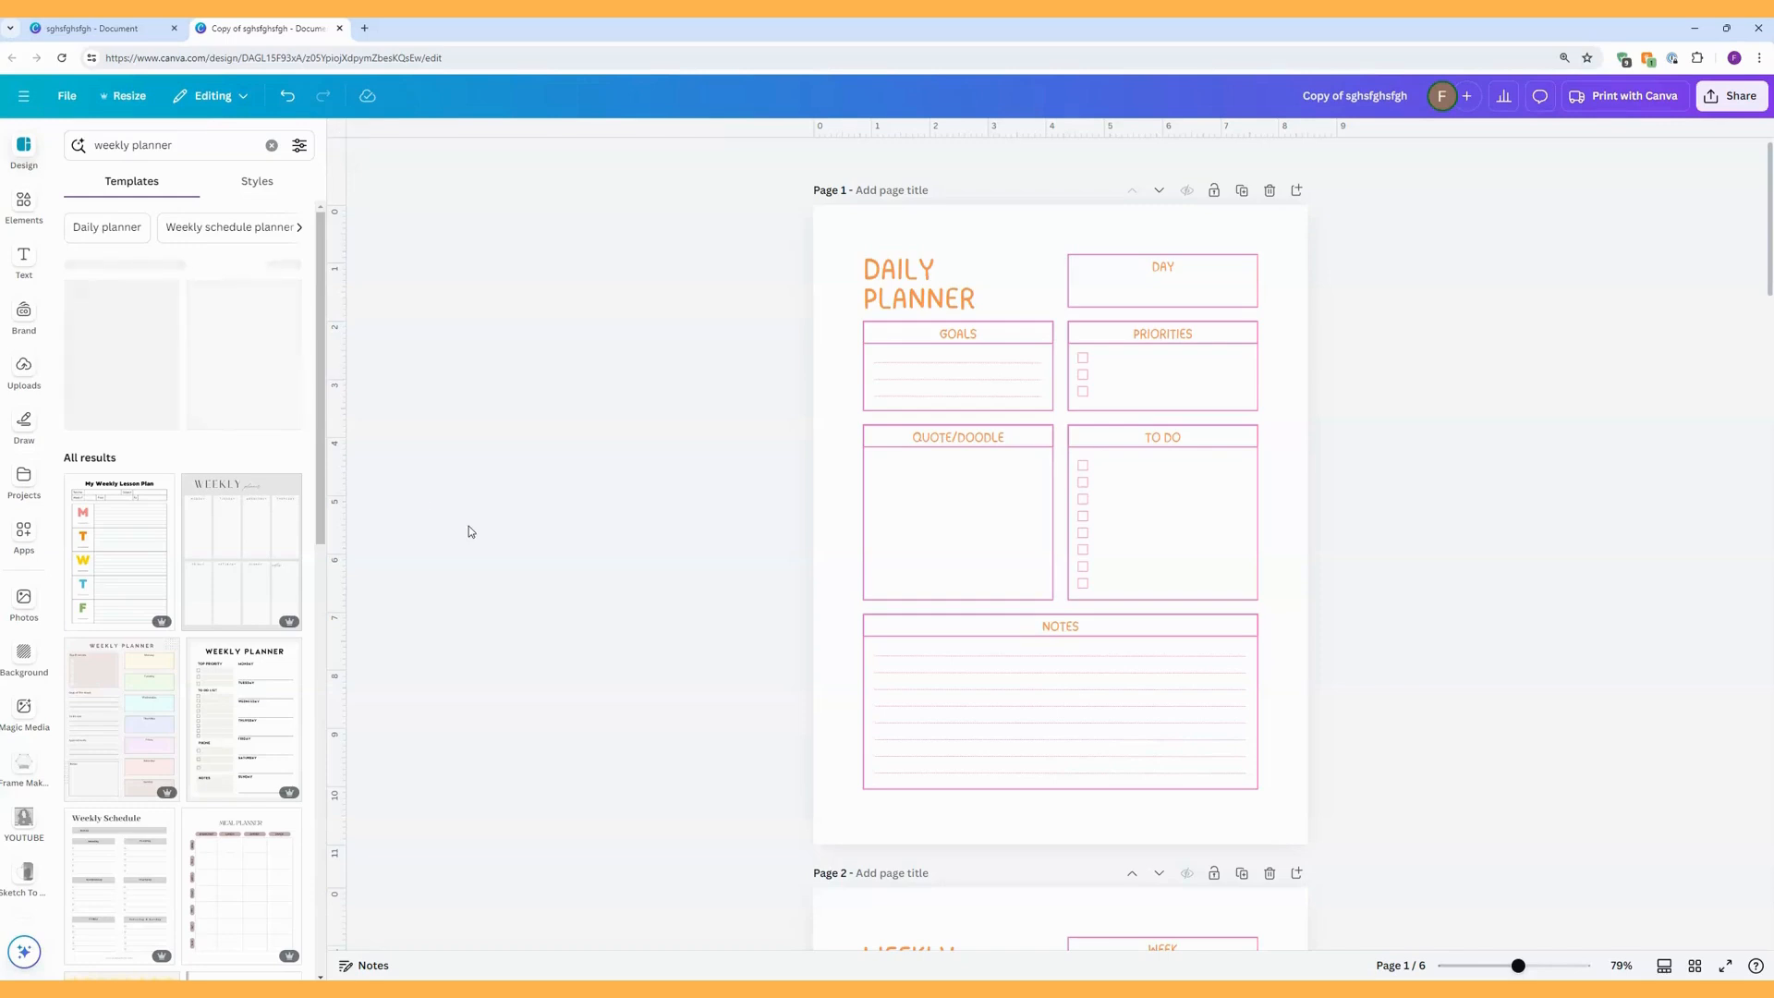
pyautogui.scroll(-4, 812, 563)
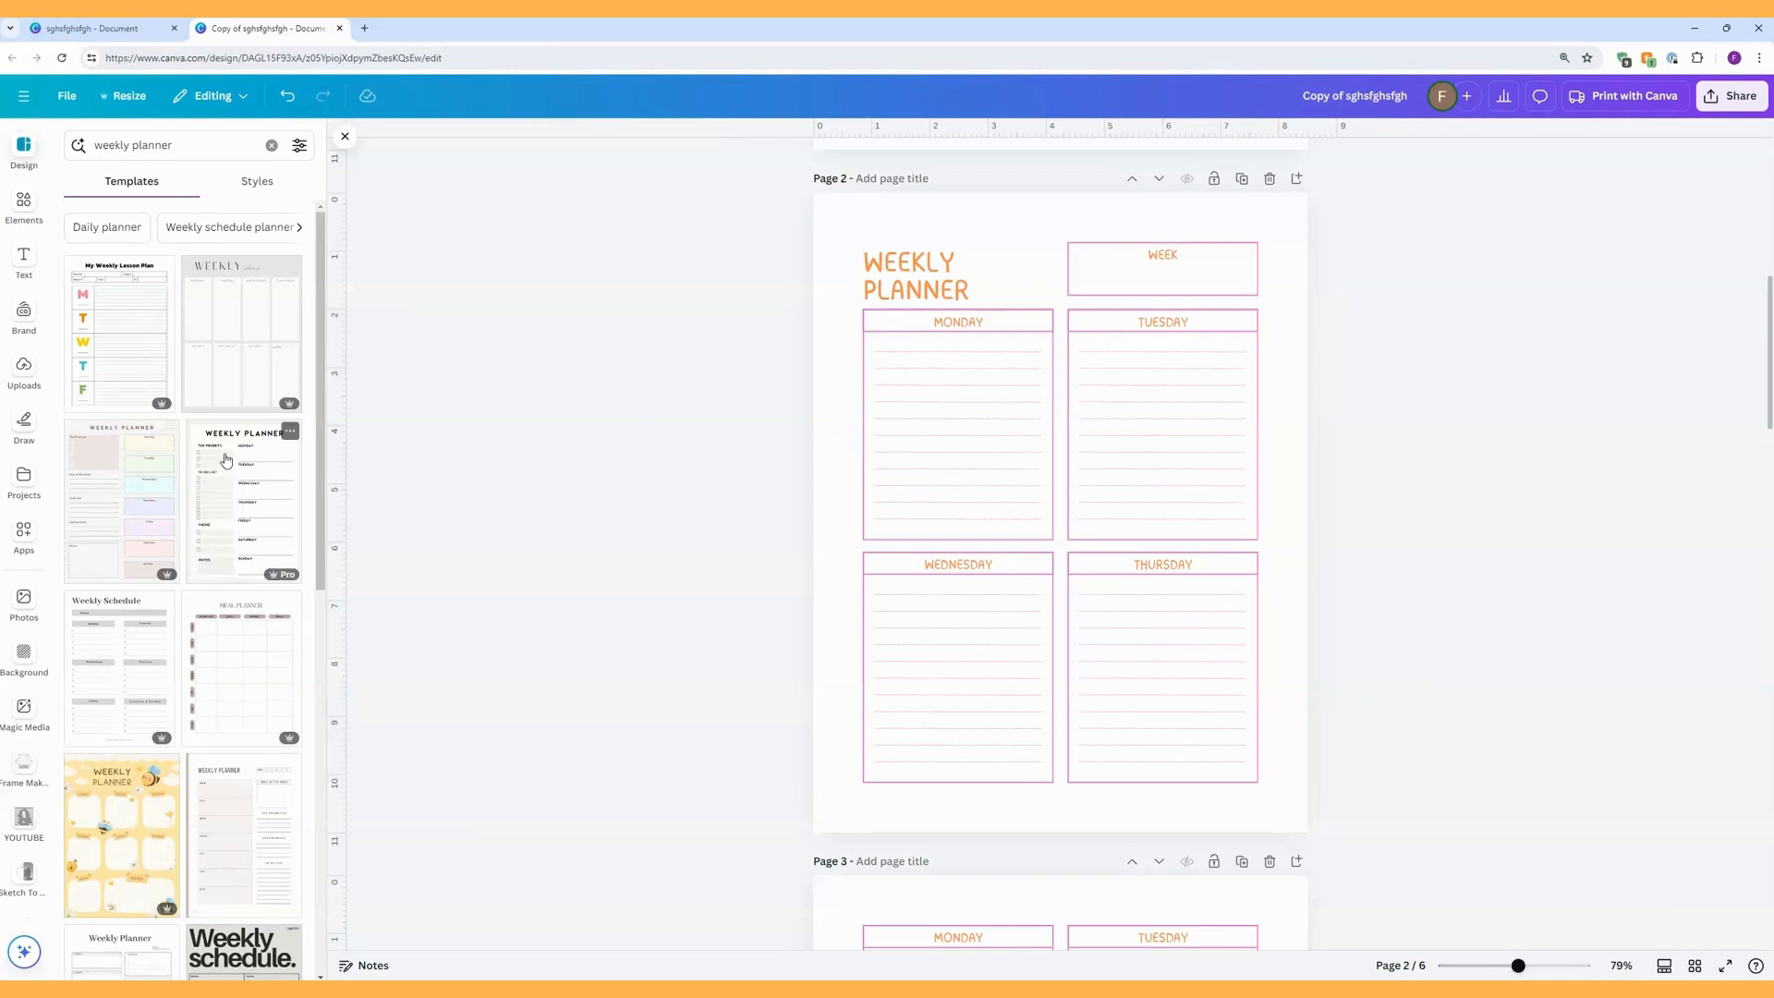
pyautogui.scroll(-5, 226, 452)
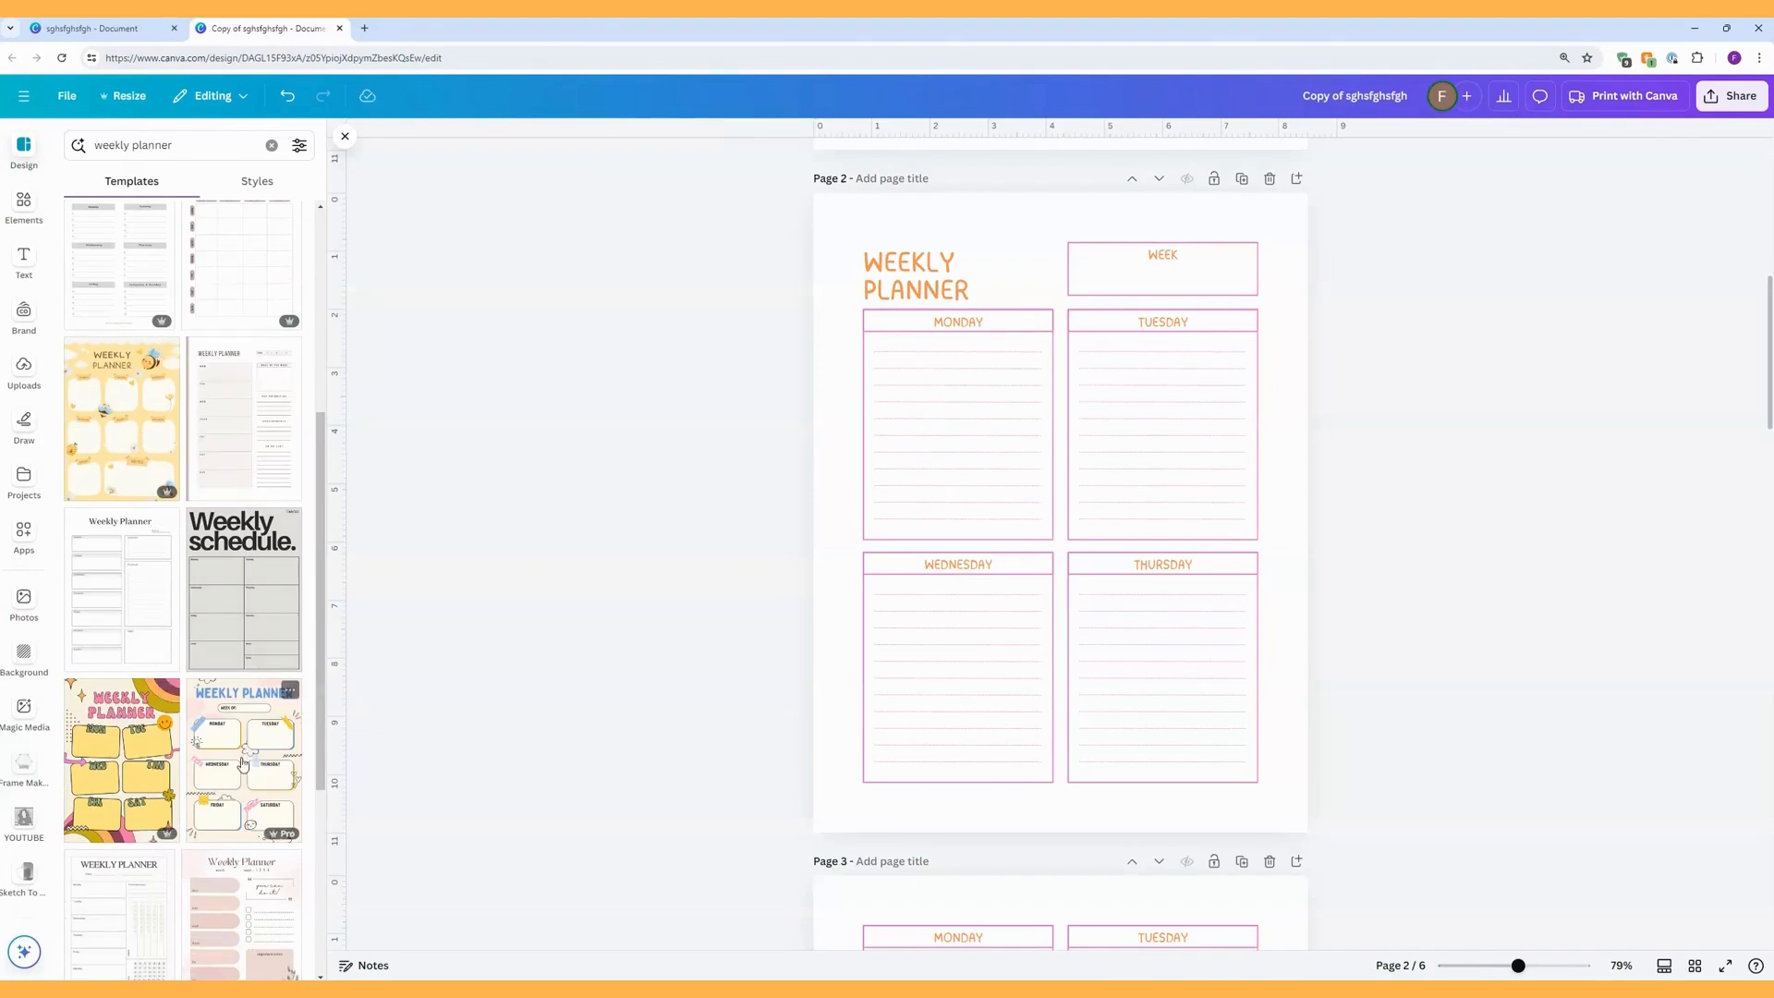
# Round the corners of the MONDAY box on page 2 to 55.
pyautogui.click(868, 344)
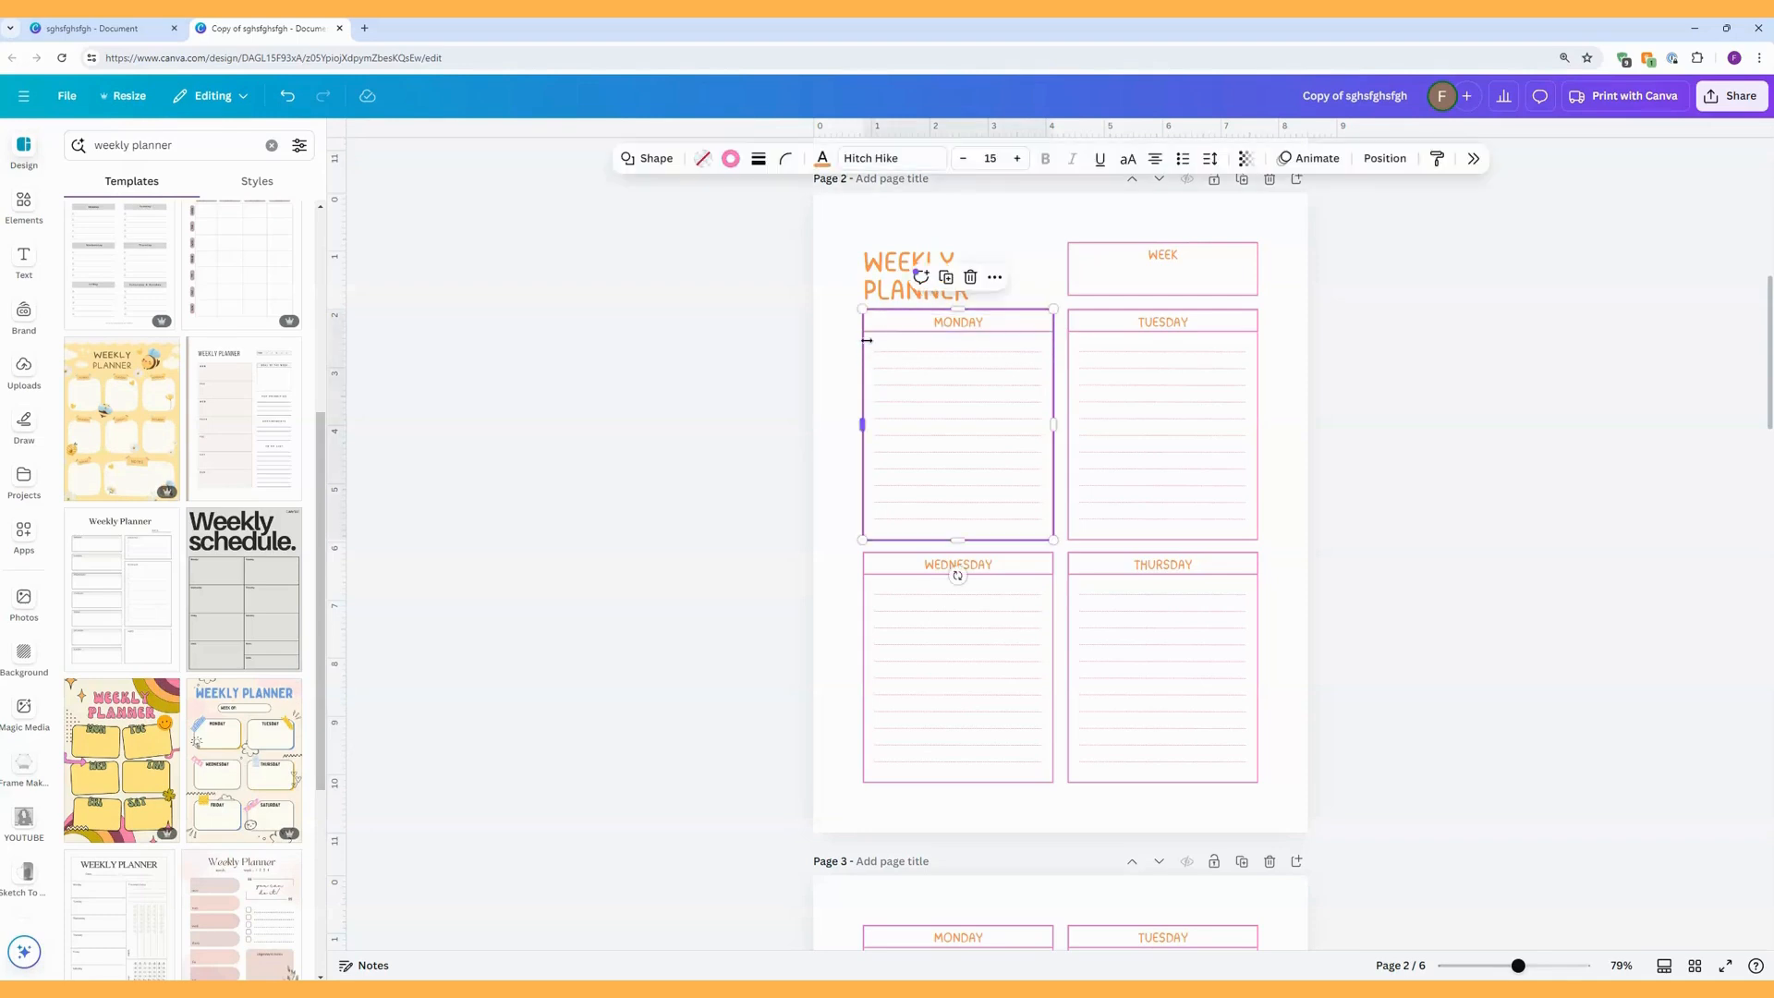
pyautogui.click(783, 162)
pyautogui.moveTo(709, 227); pyautogui.dragTo(771, 227)
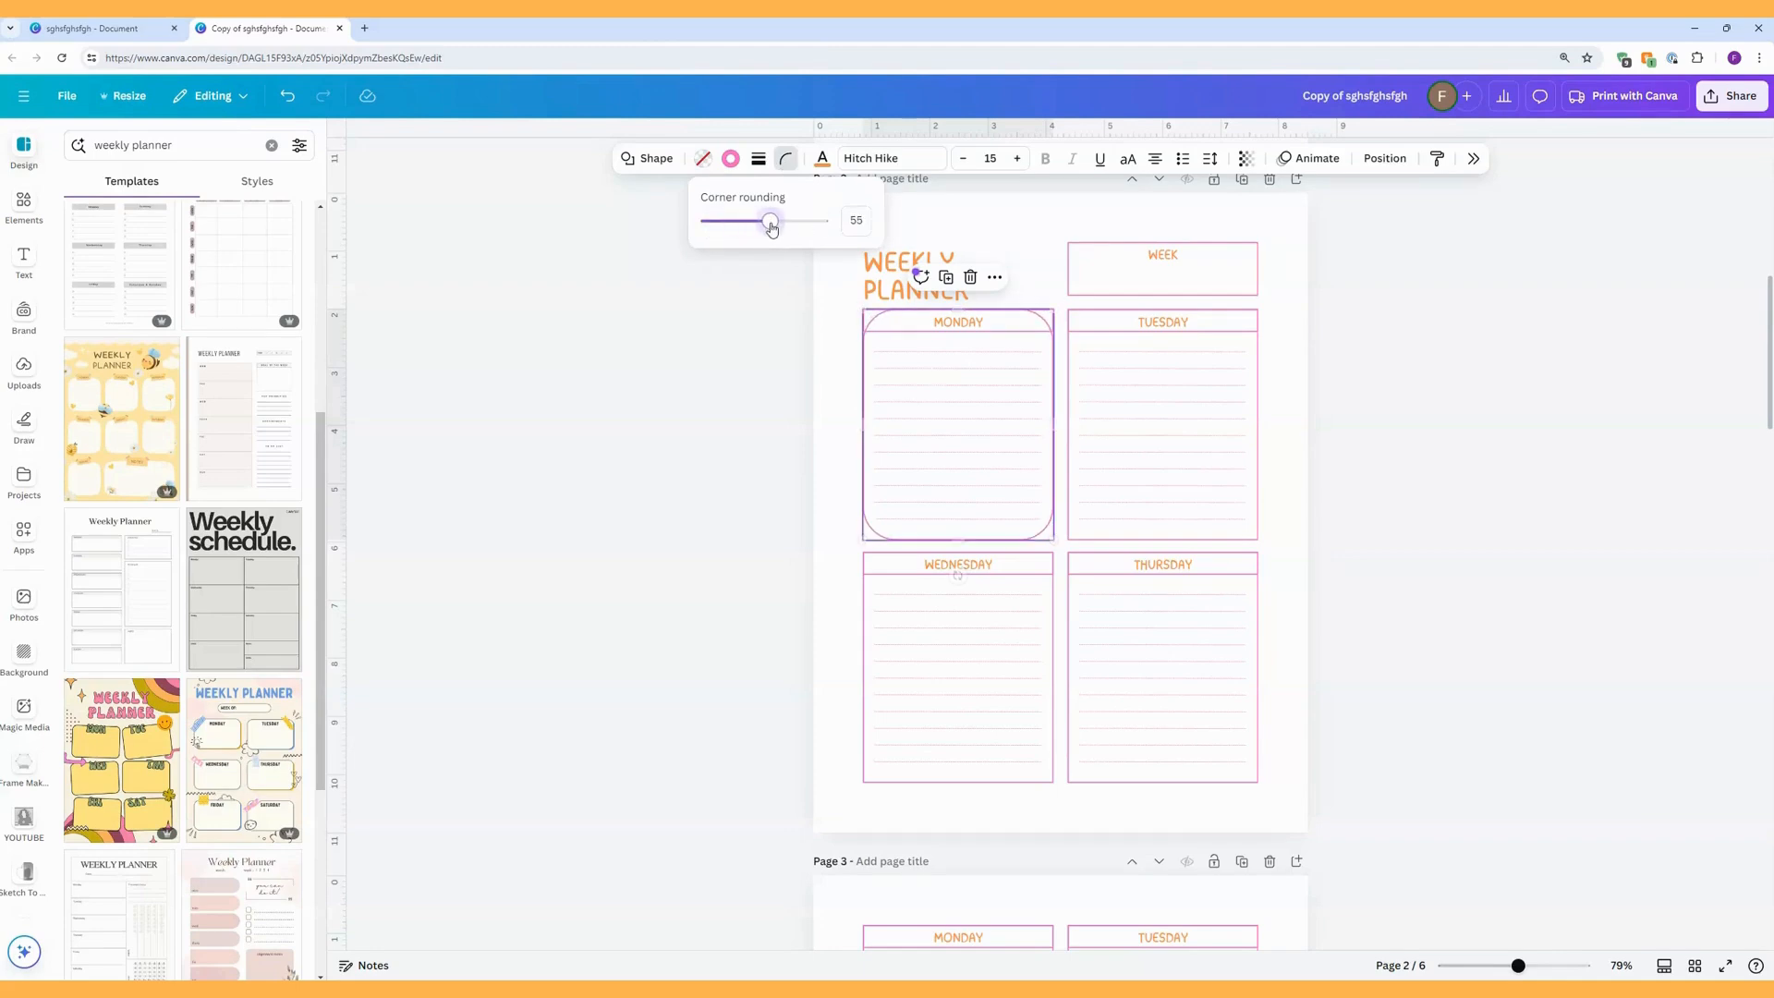
pyautogui.click(840, 318)
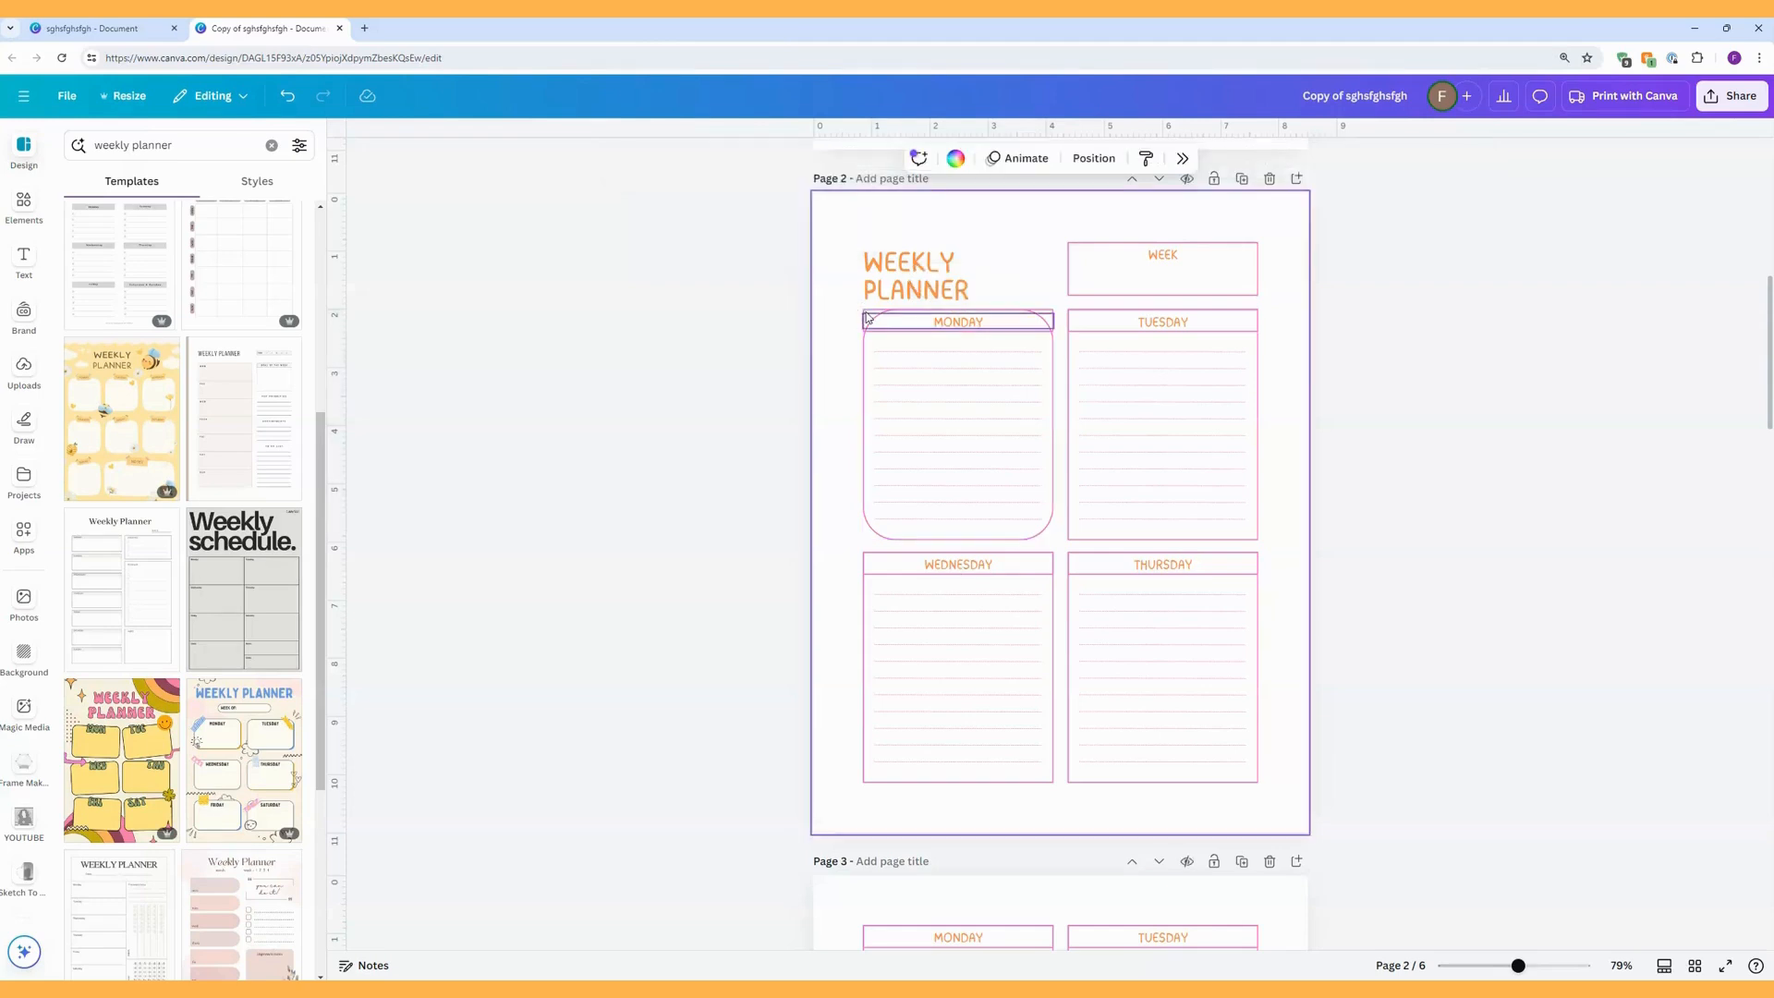
# Move the MONDAY heading rectangle above the WEEKLY PLANNER title and stretch the box's topmost line to both rounded sides.
pyautogui.moveTo(867, 316); pyautogui.dragTo(832, 211)
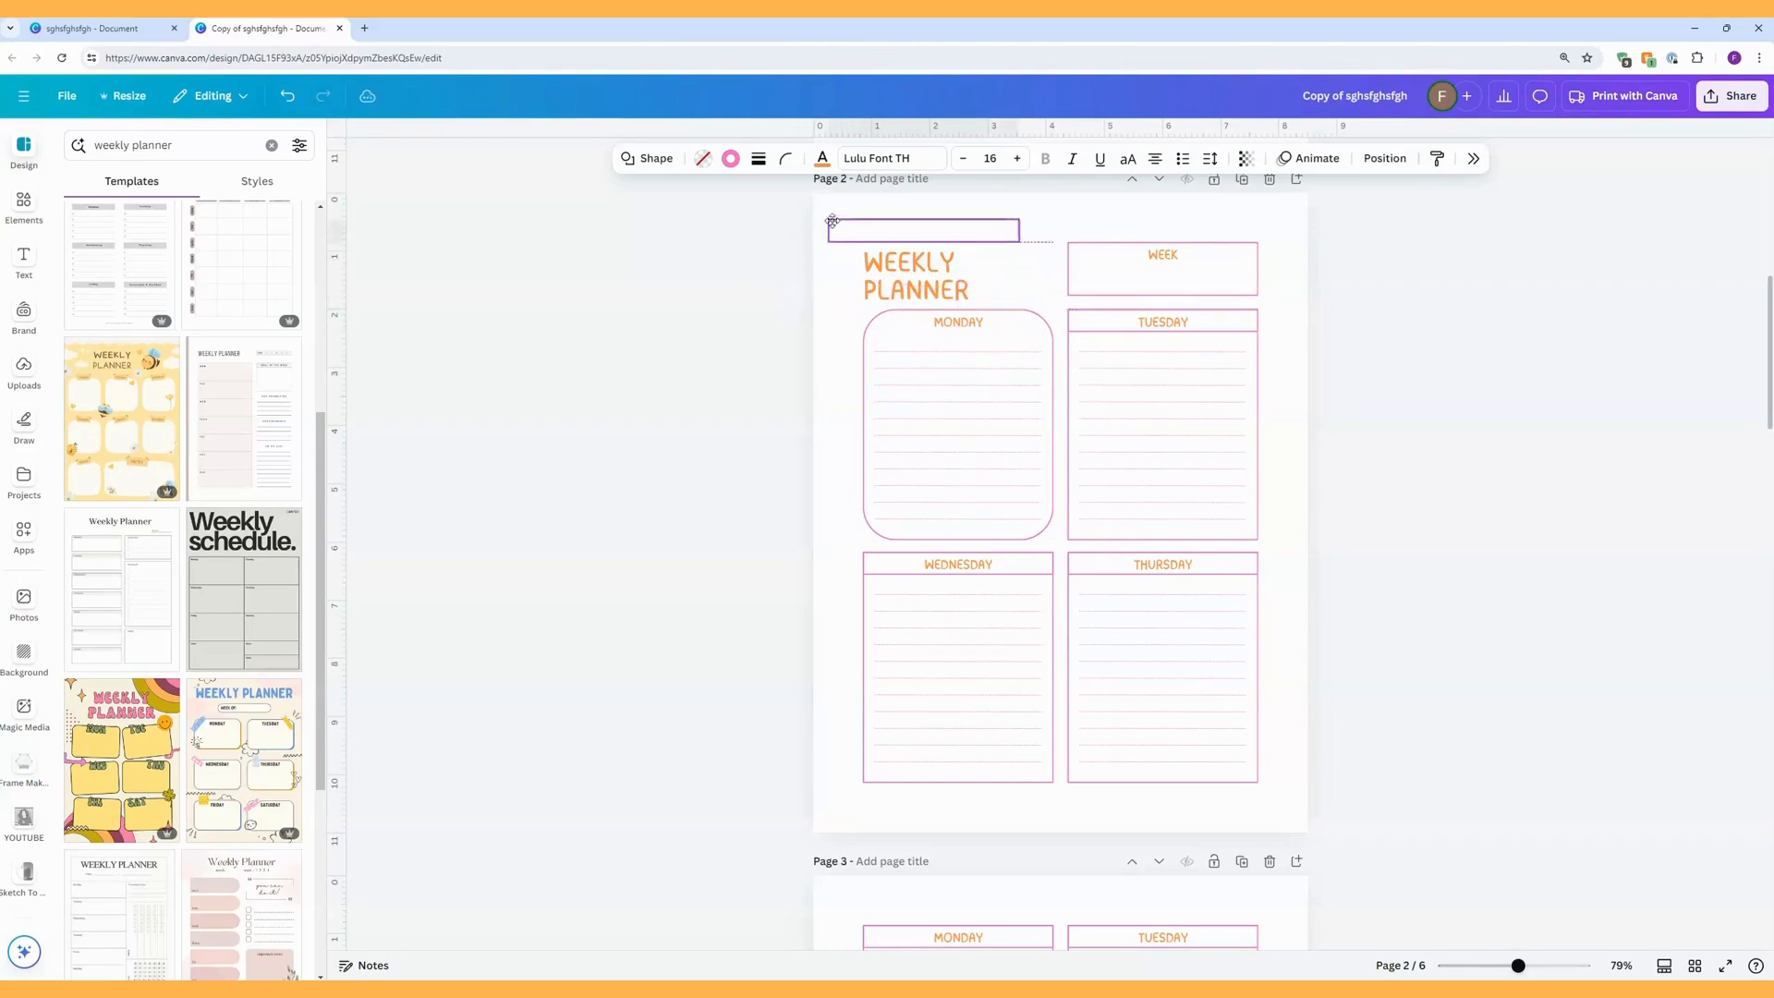
pyautogui.click(941, 344)
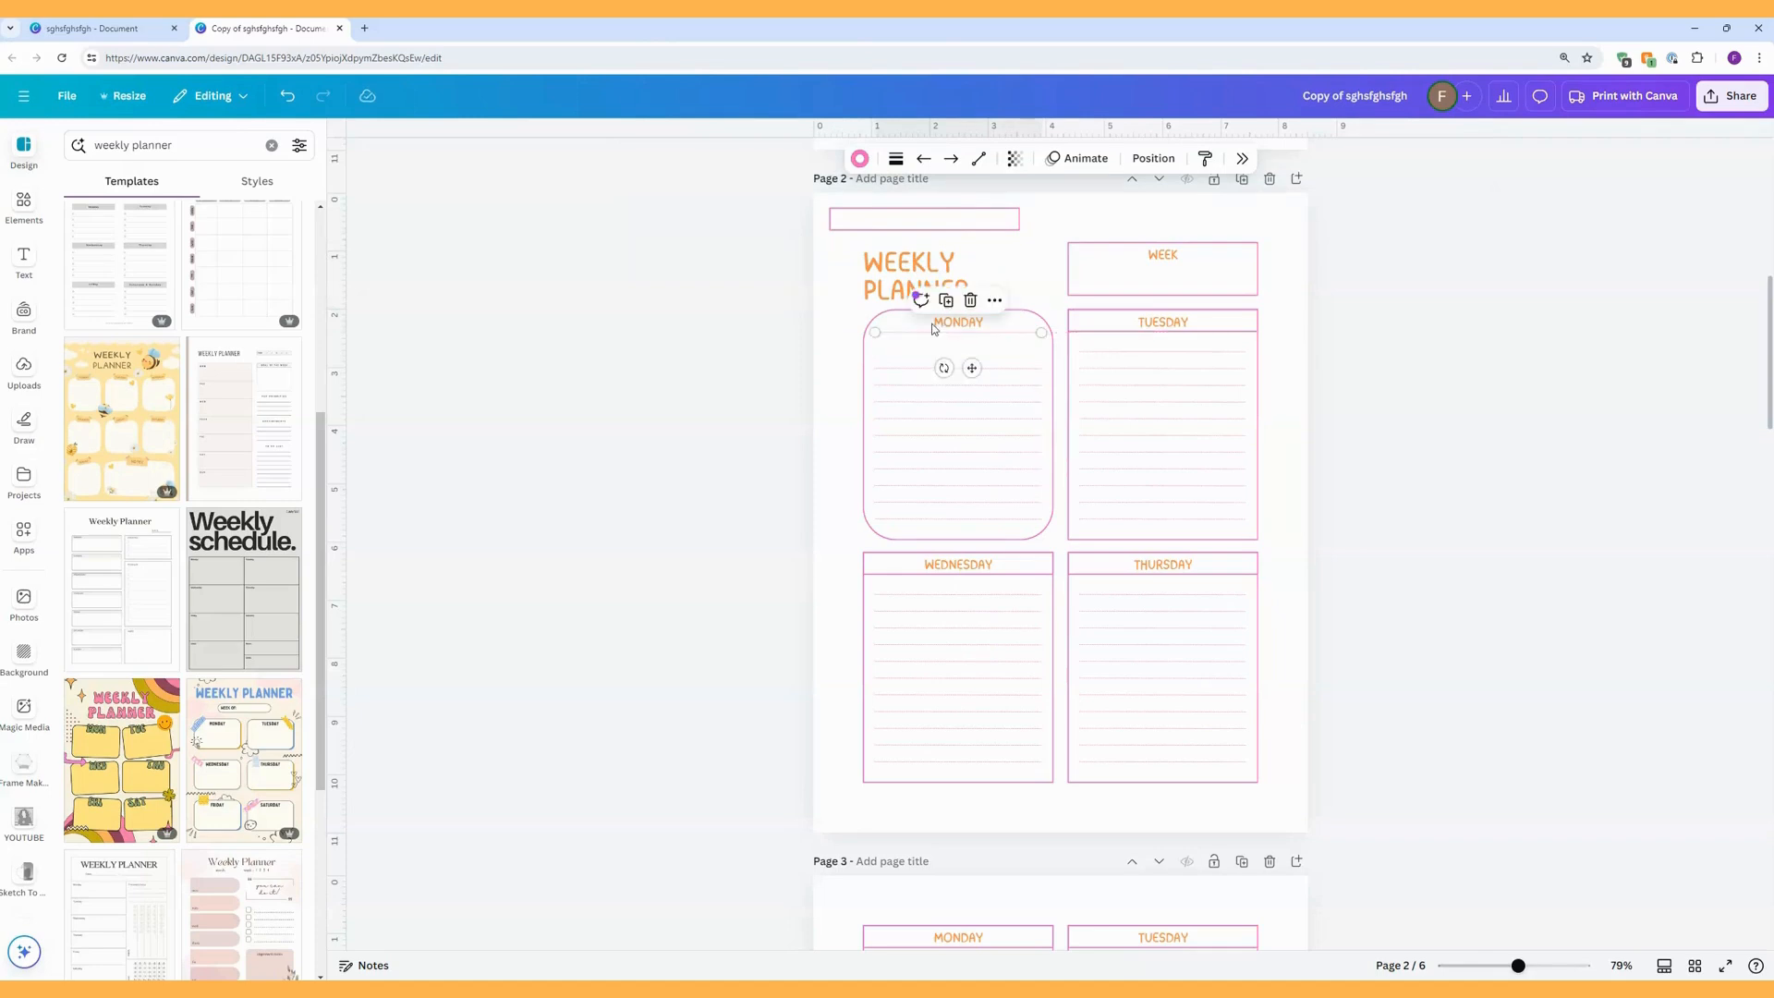
pyautogui.click(895, 158)
pyautogui.click(813, 203)
pyautogui.moveTo(797, 295); pyautogui.dragTo(864, 331)
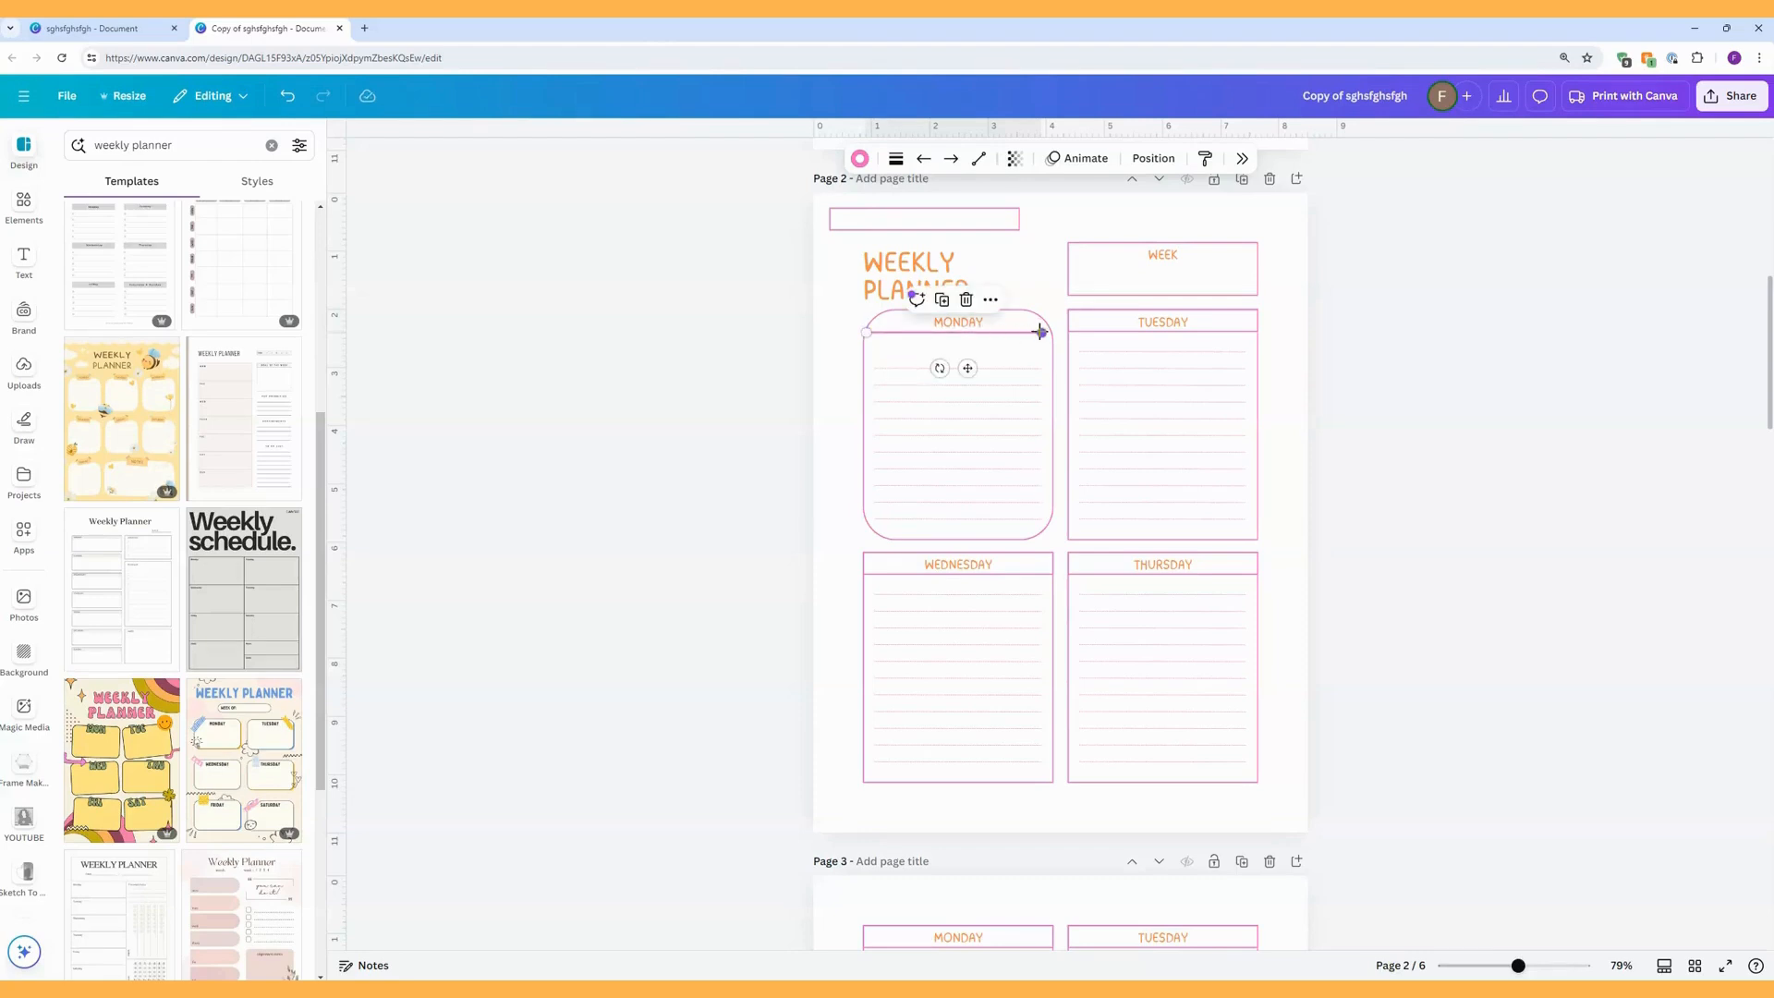
pyautogui.moveTo(1042, 330); pyautogui.dragTo(1049, 331)
pyautogui.click(1050, 292)
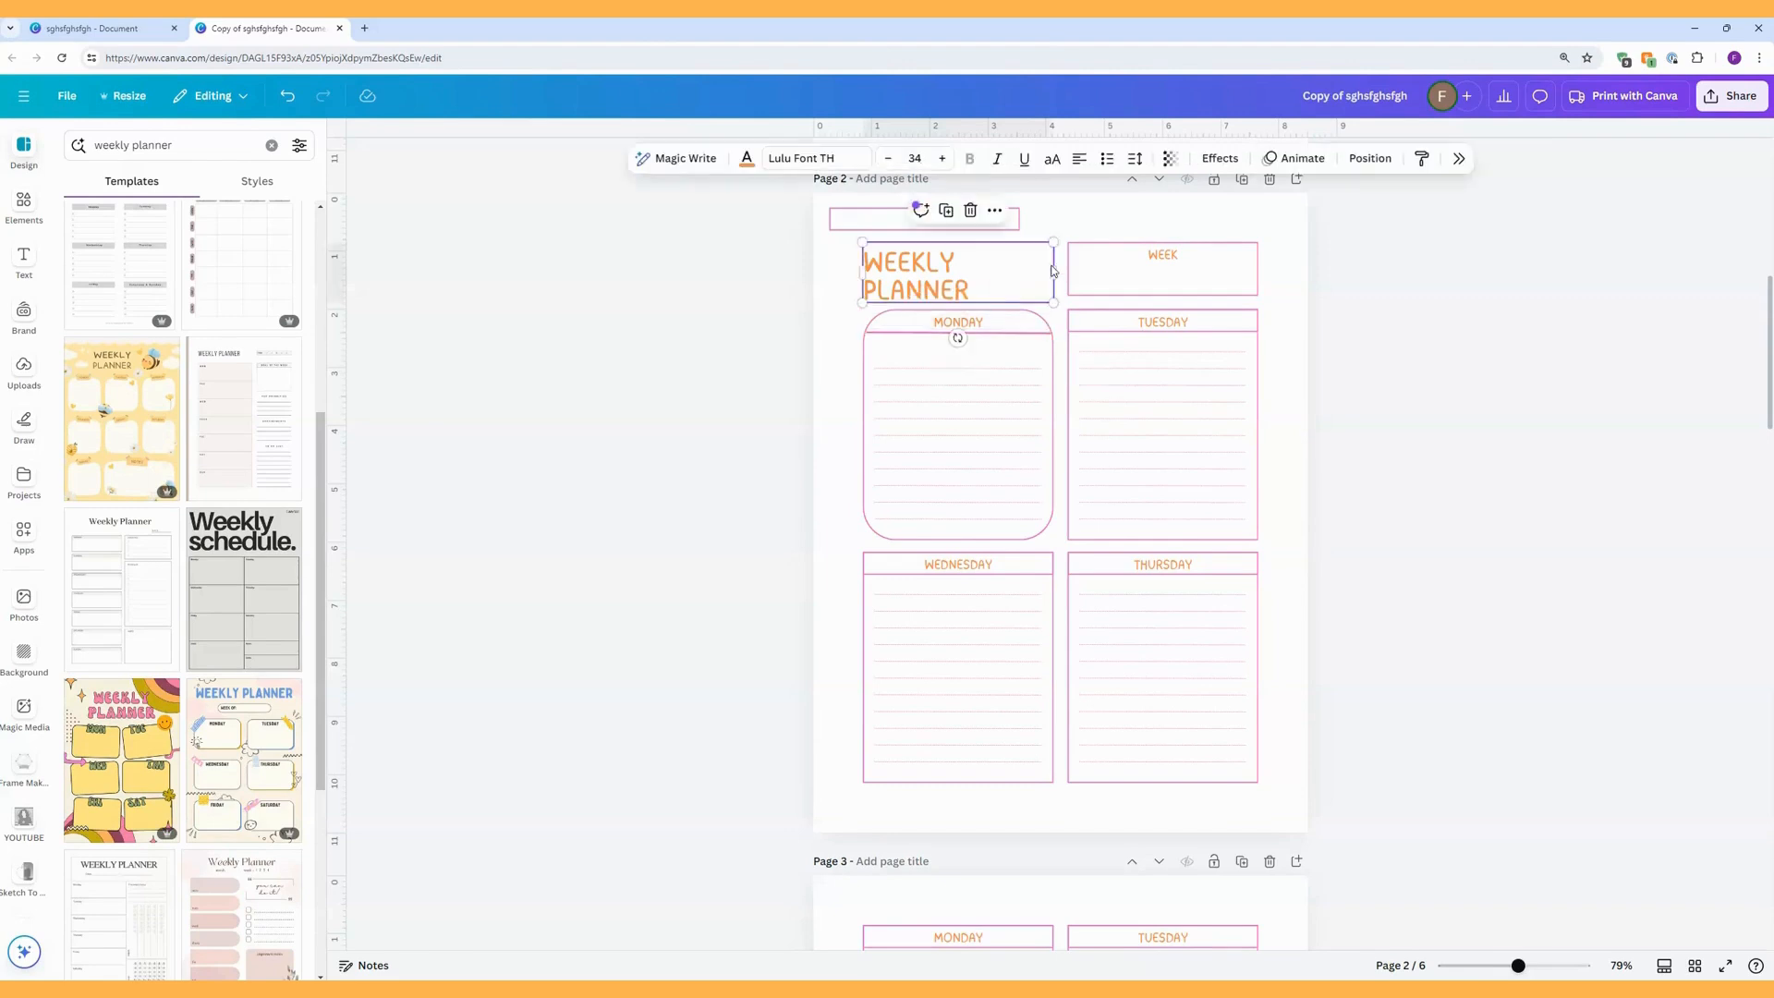
# Duplicate the line under the MONDAY heading and move the copy above the WEEKLY PLANNER title.
pyautogui.click(1013, 336)
pyautogui.click(946, 301)
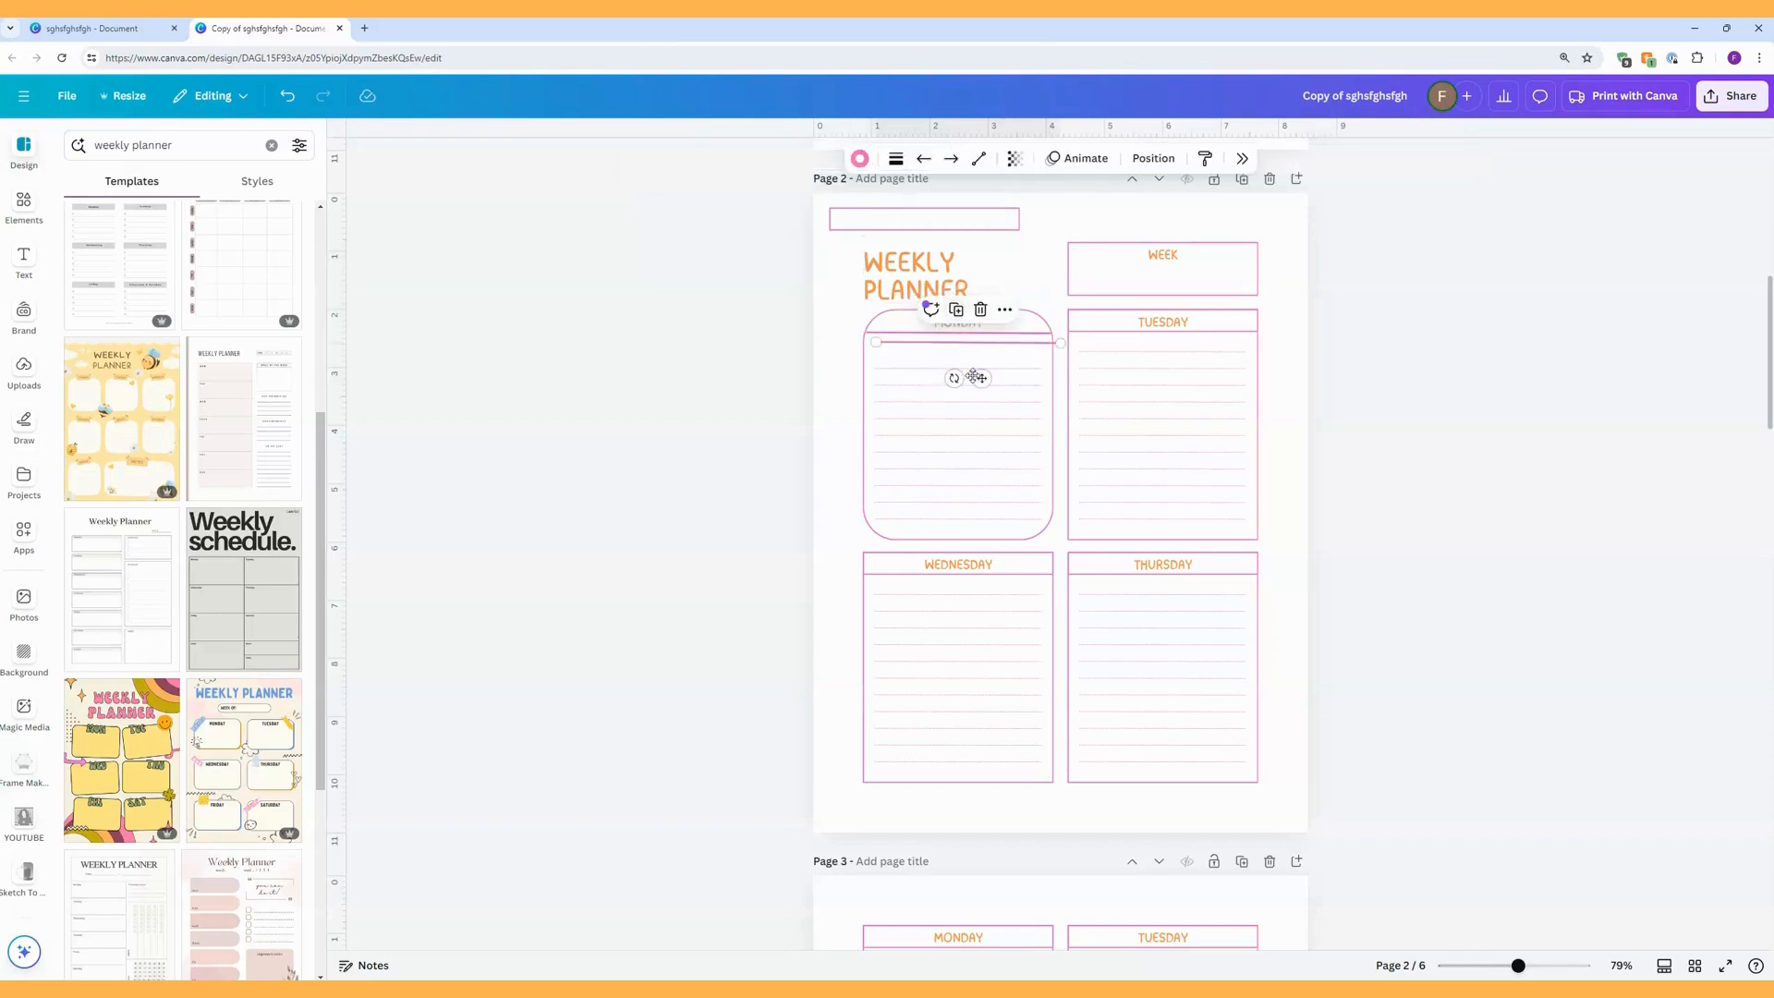
pyautogui.moveTo(982, 378); pyautogui.dragTo(972, 256)
pyautogui.scroll(1, 972, 256)
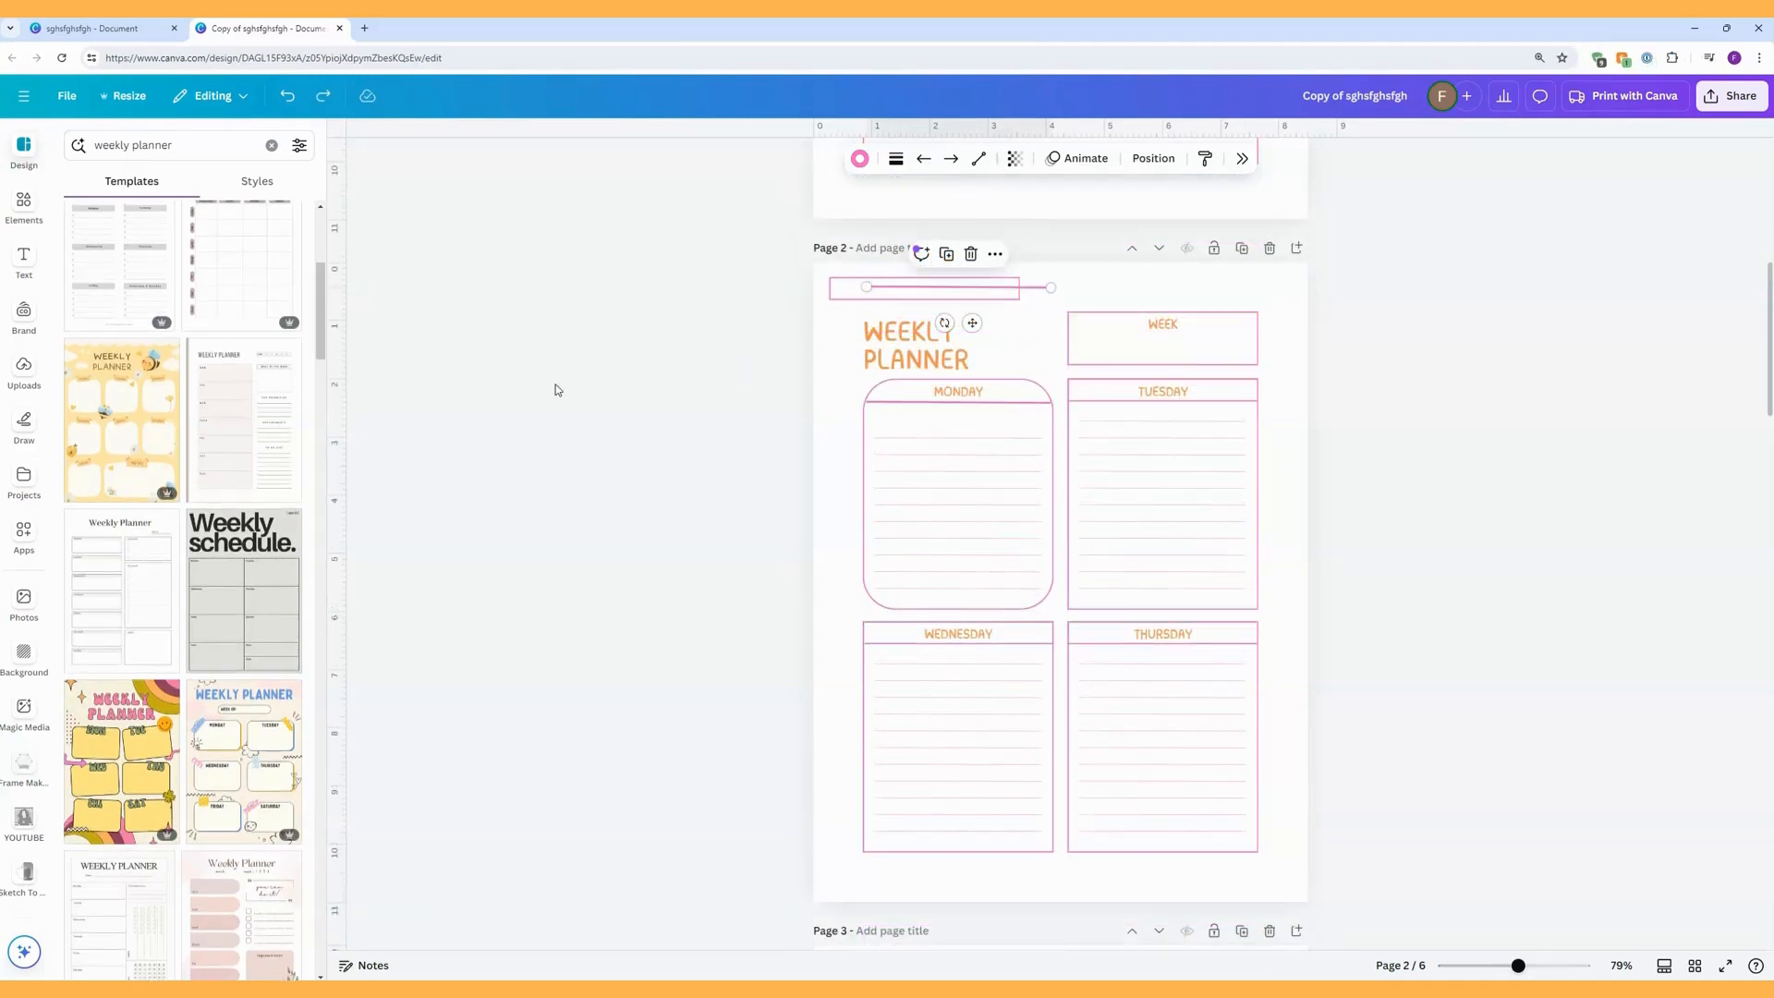
# Browse further through the weekly planner templates, examining their box shapes, colours and layouts for style ideas.
pyautogui.scroll(-10, 216, 538)
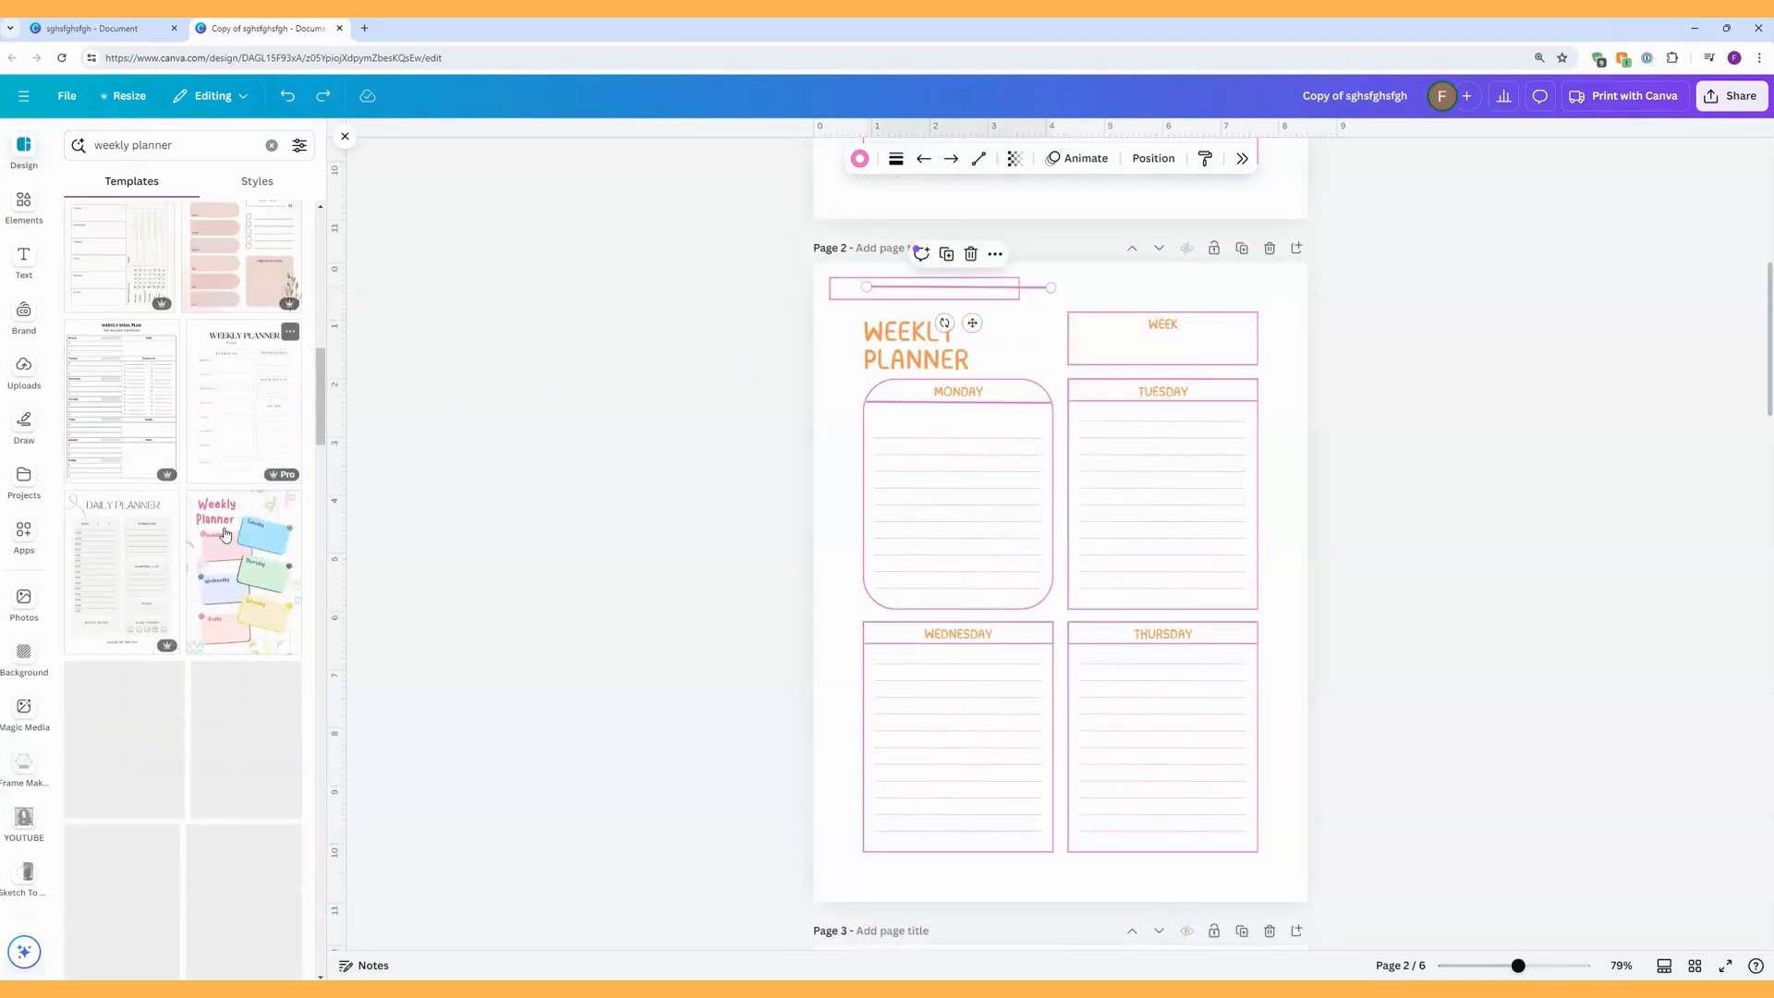
pyautogui.scroll(-2, 225, 534)
pyautogui.scroll(-7, 226, 533)
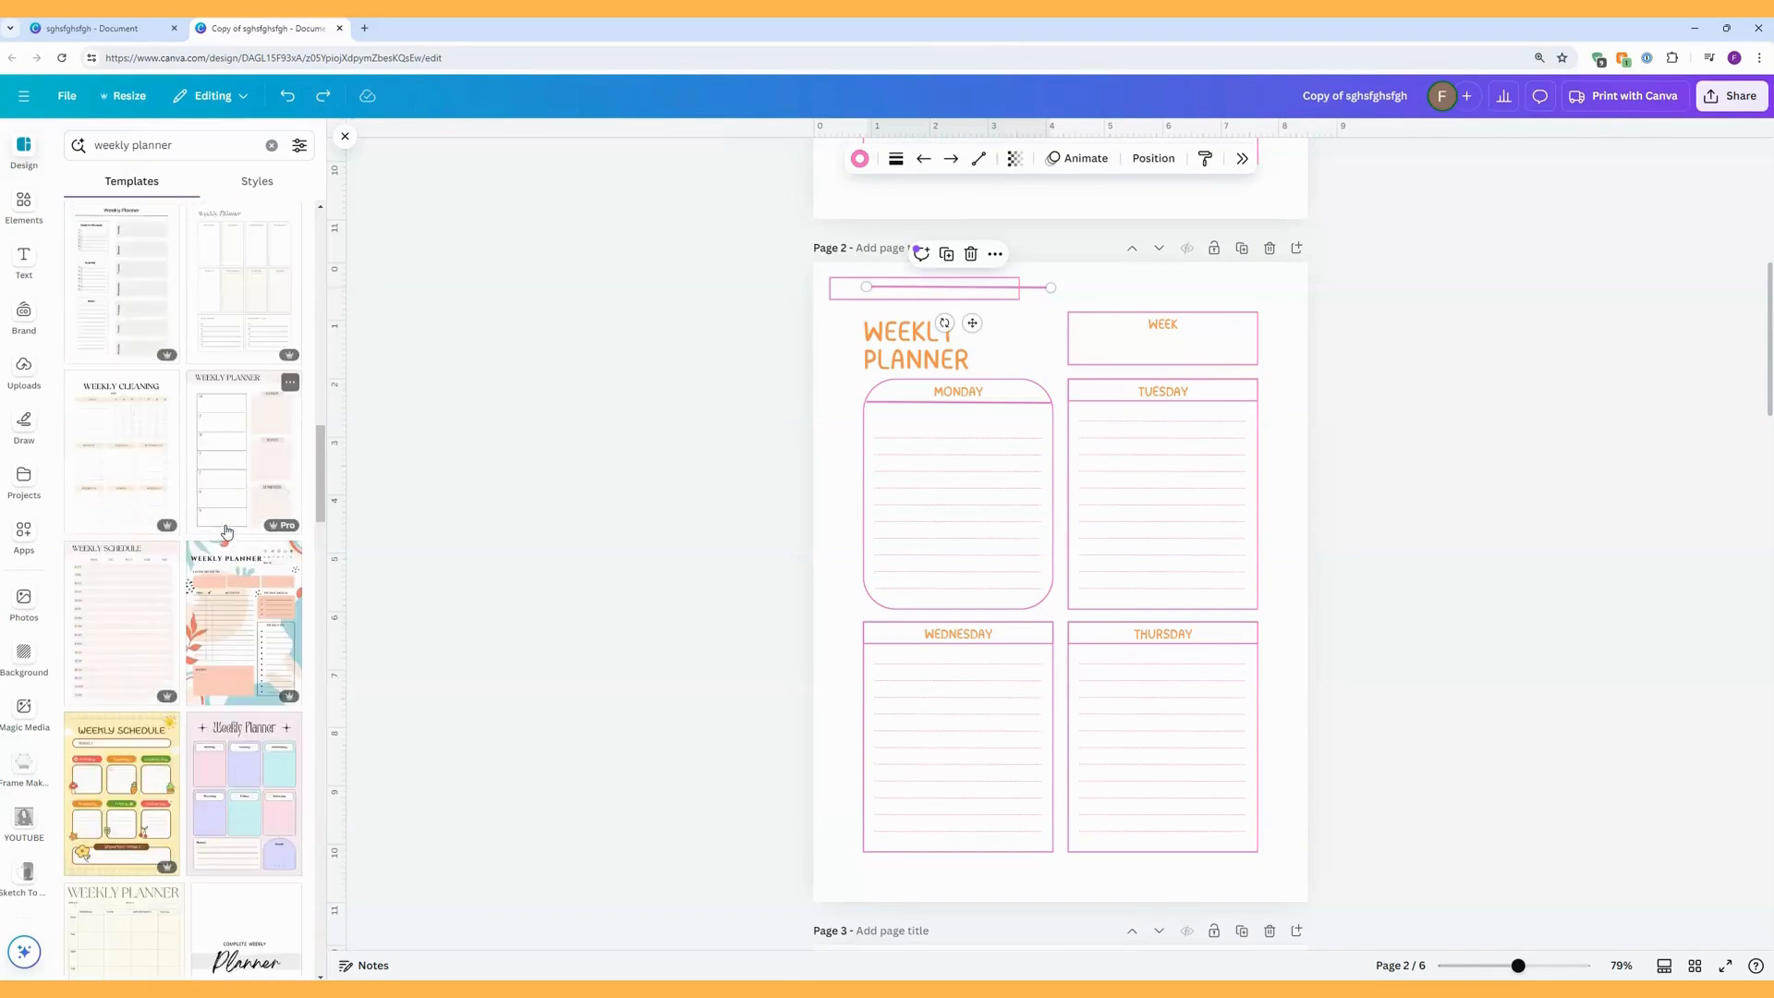
pyautogui.scroll(-8, 231, 528)
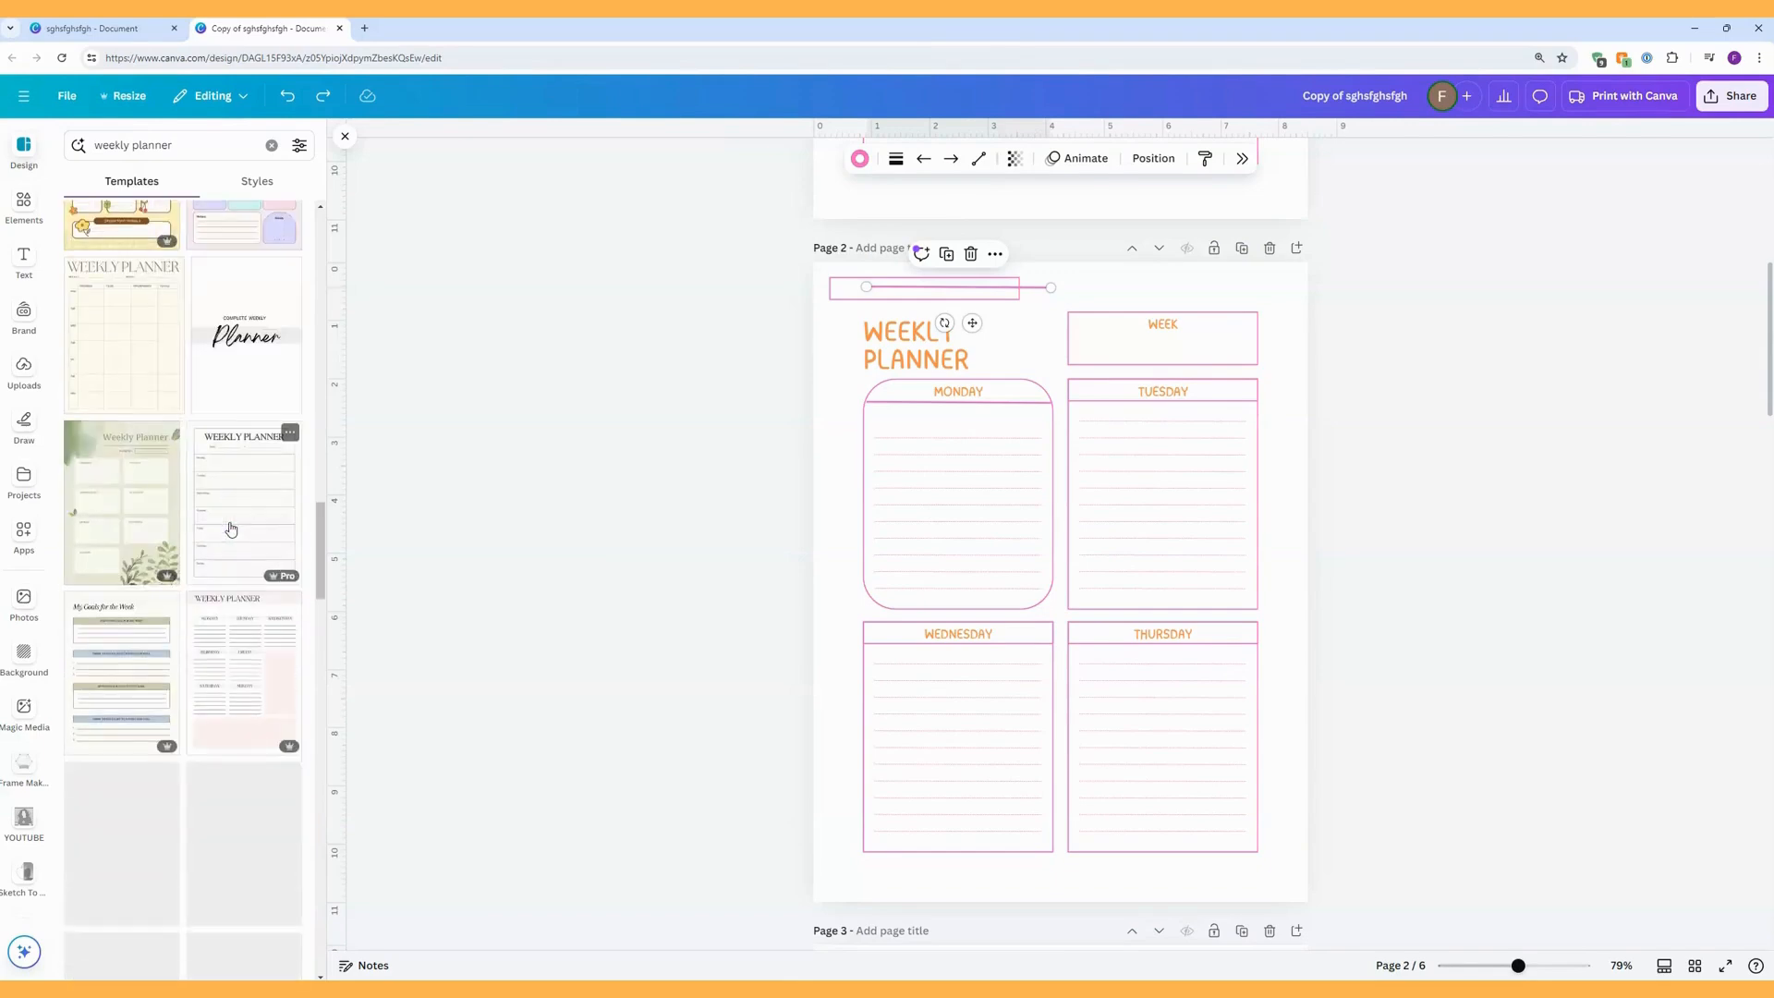
pyautogui.scroll(-4, 231, 529)
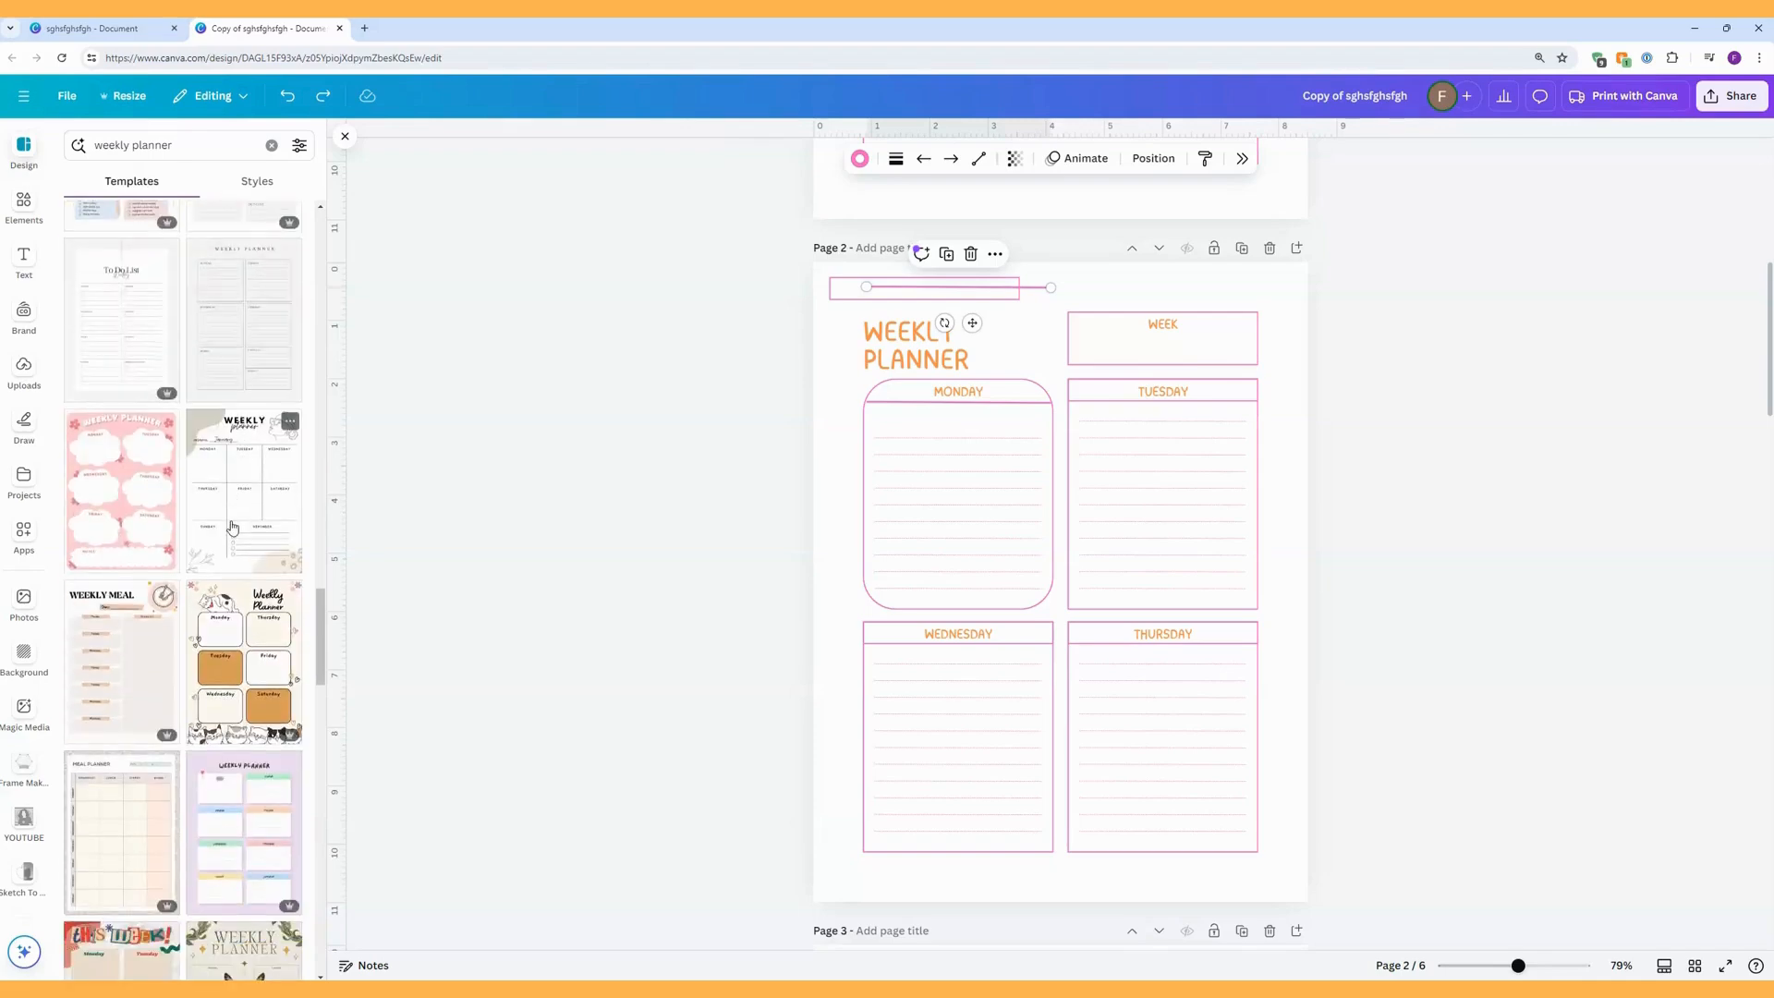
pyautogui.scroll(-4, 231, 528)
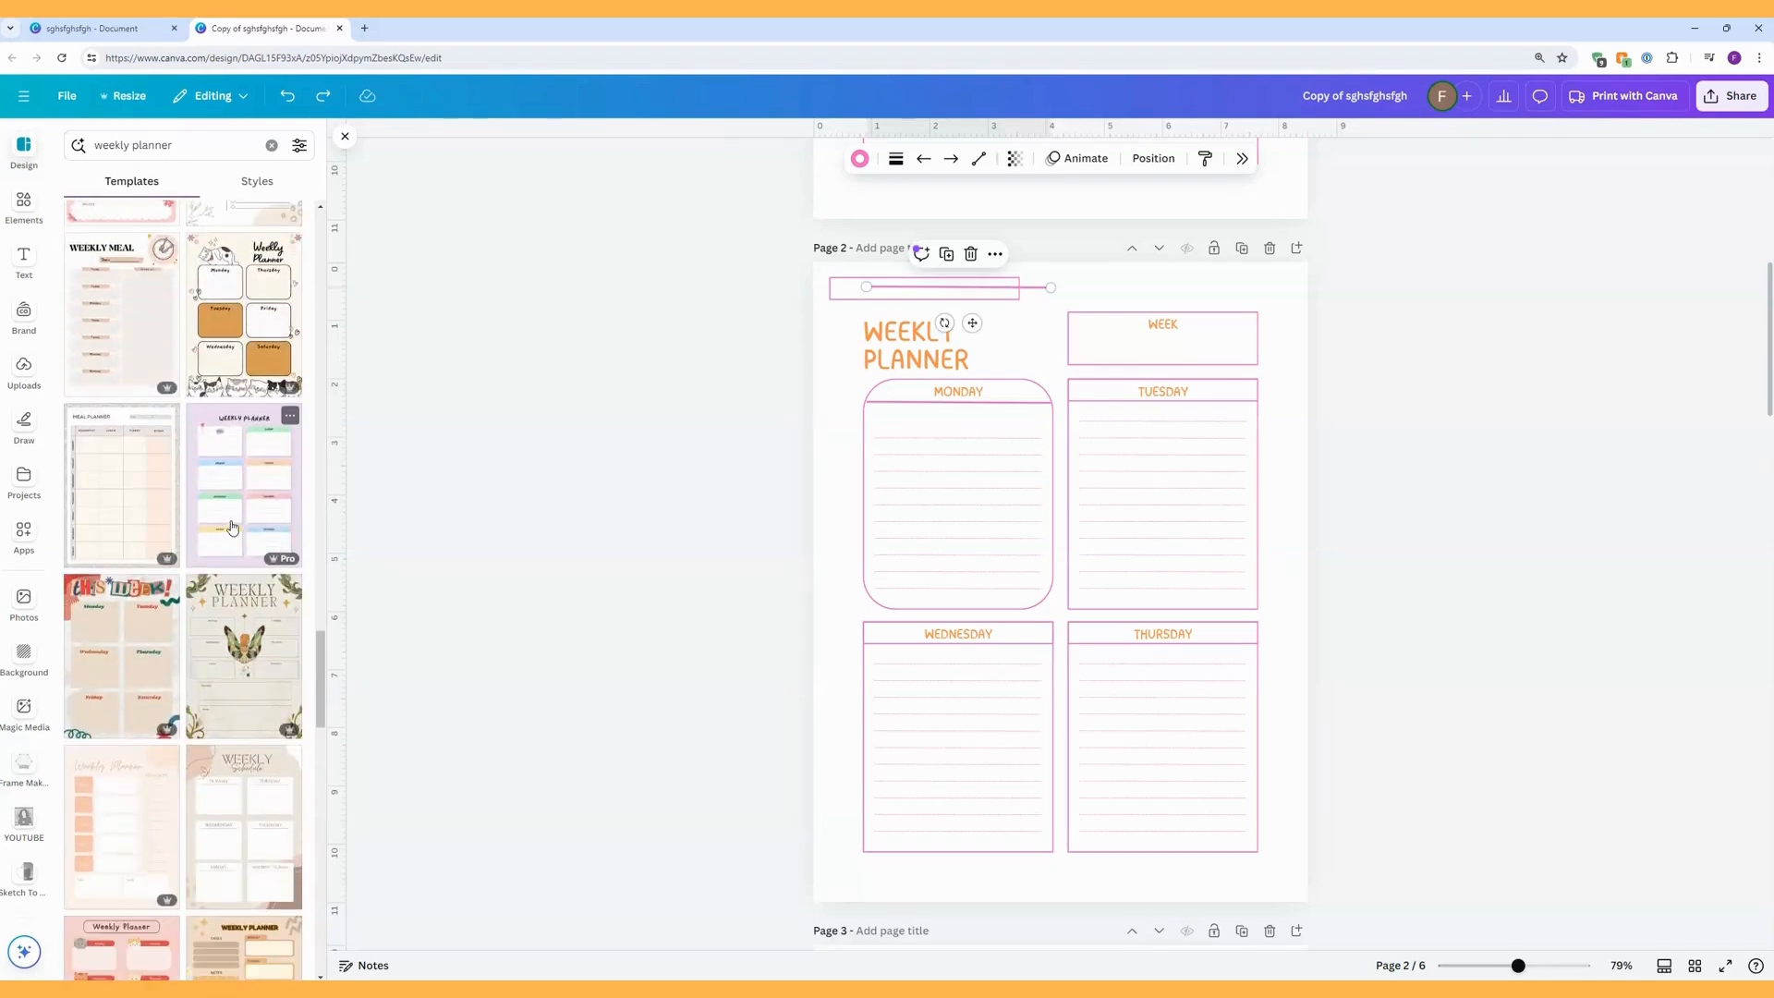
pyautogui.scroll(-15, 231, 529)
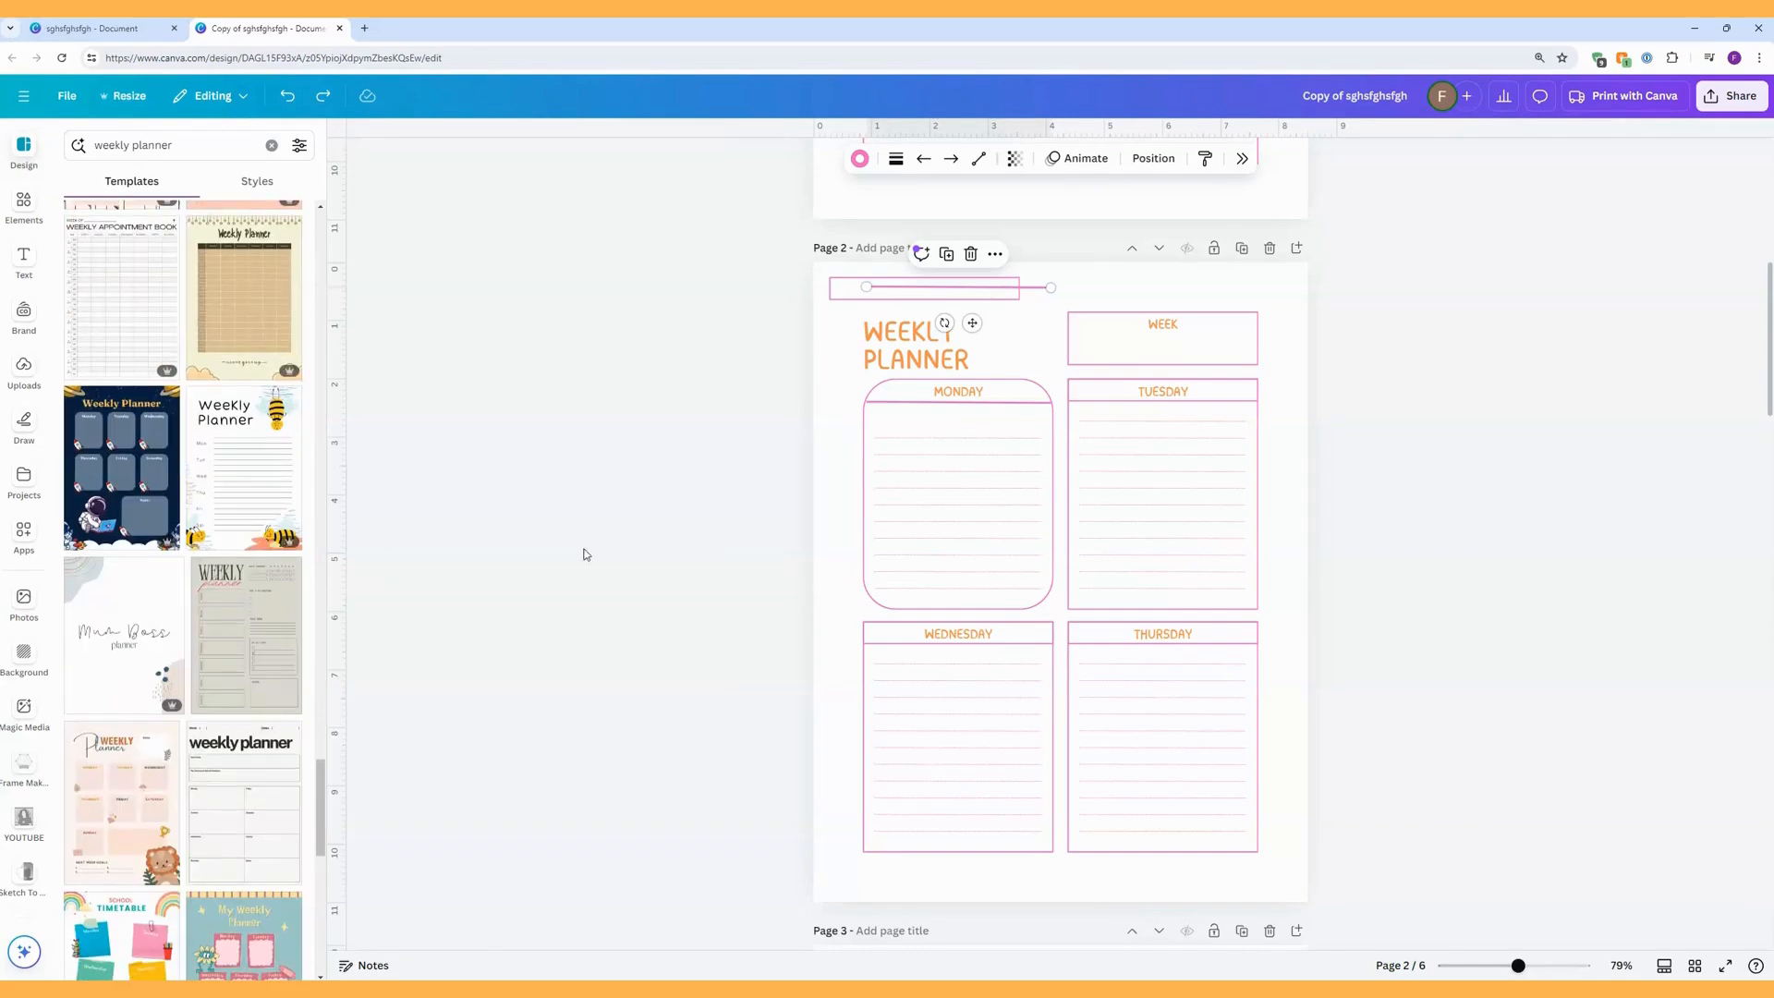
pyautogui.scroll(-4, 101, 582)
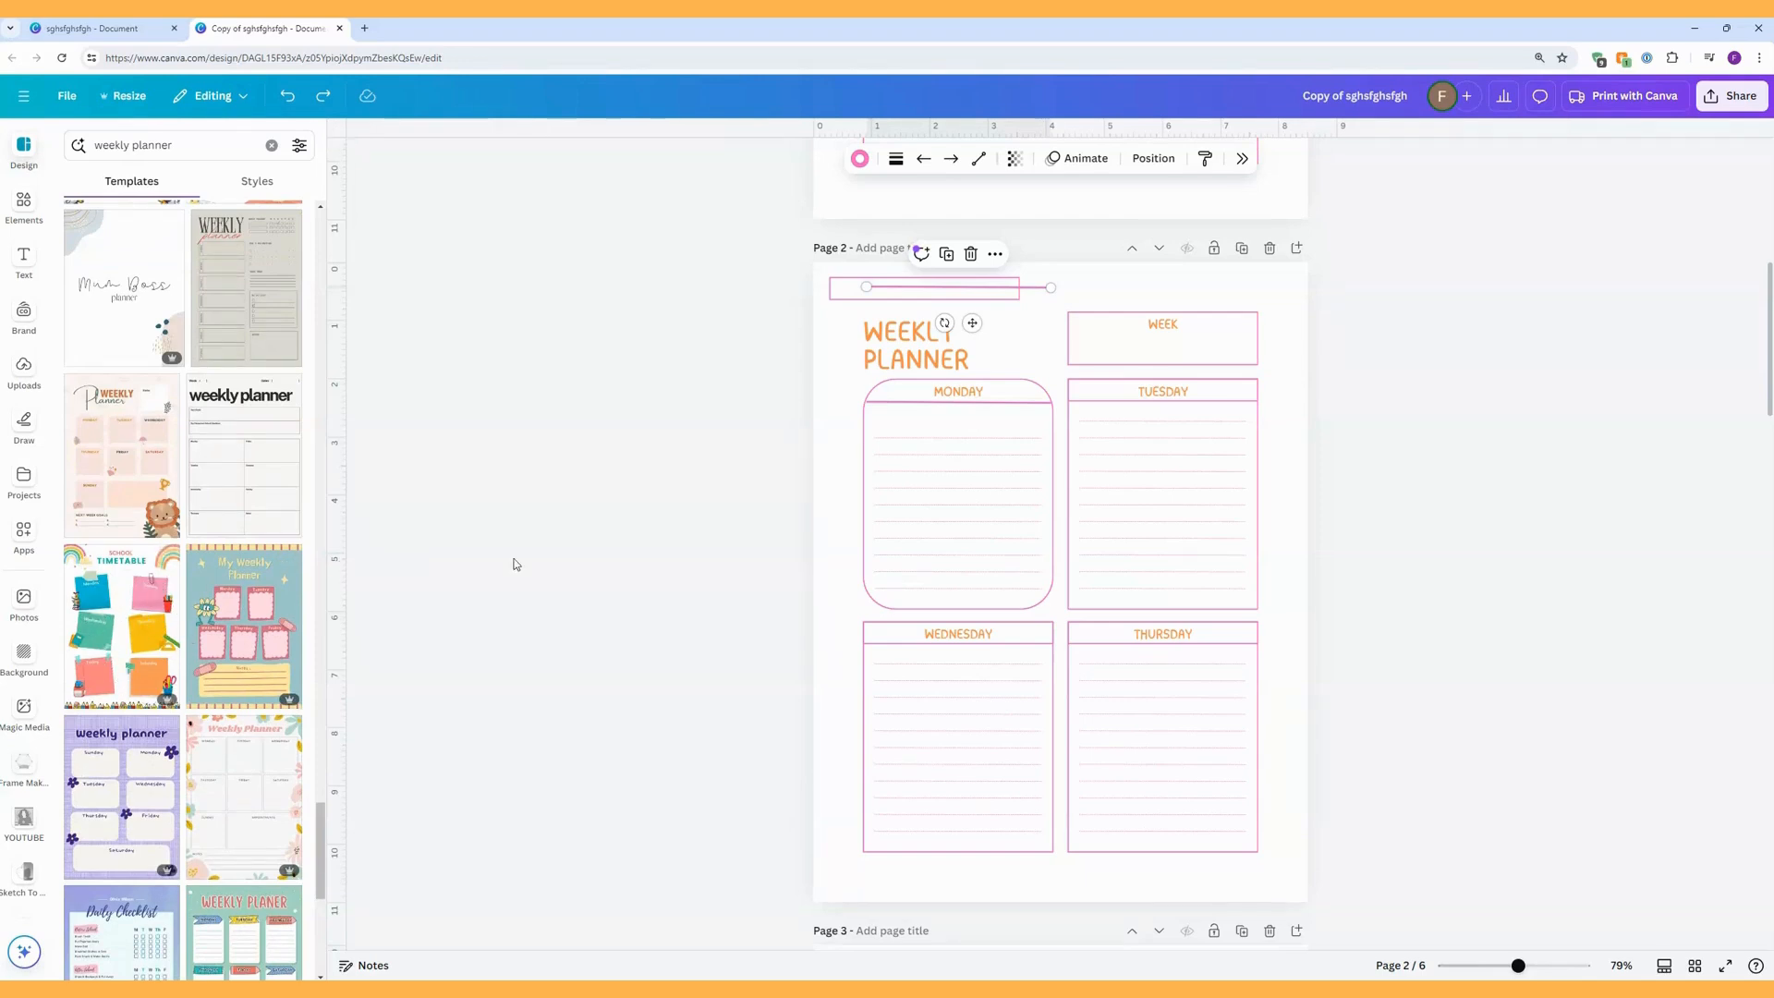
# Go to page 3 and search the elements for "sticky note", showing all of the graphics results.
pyautogui.moveTo(938, 588); pyautogui.dragTo(902, 460)
pyautogui.scroll(-5, 887, 450)
pyautogui.scroll(-3, 971, 456)
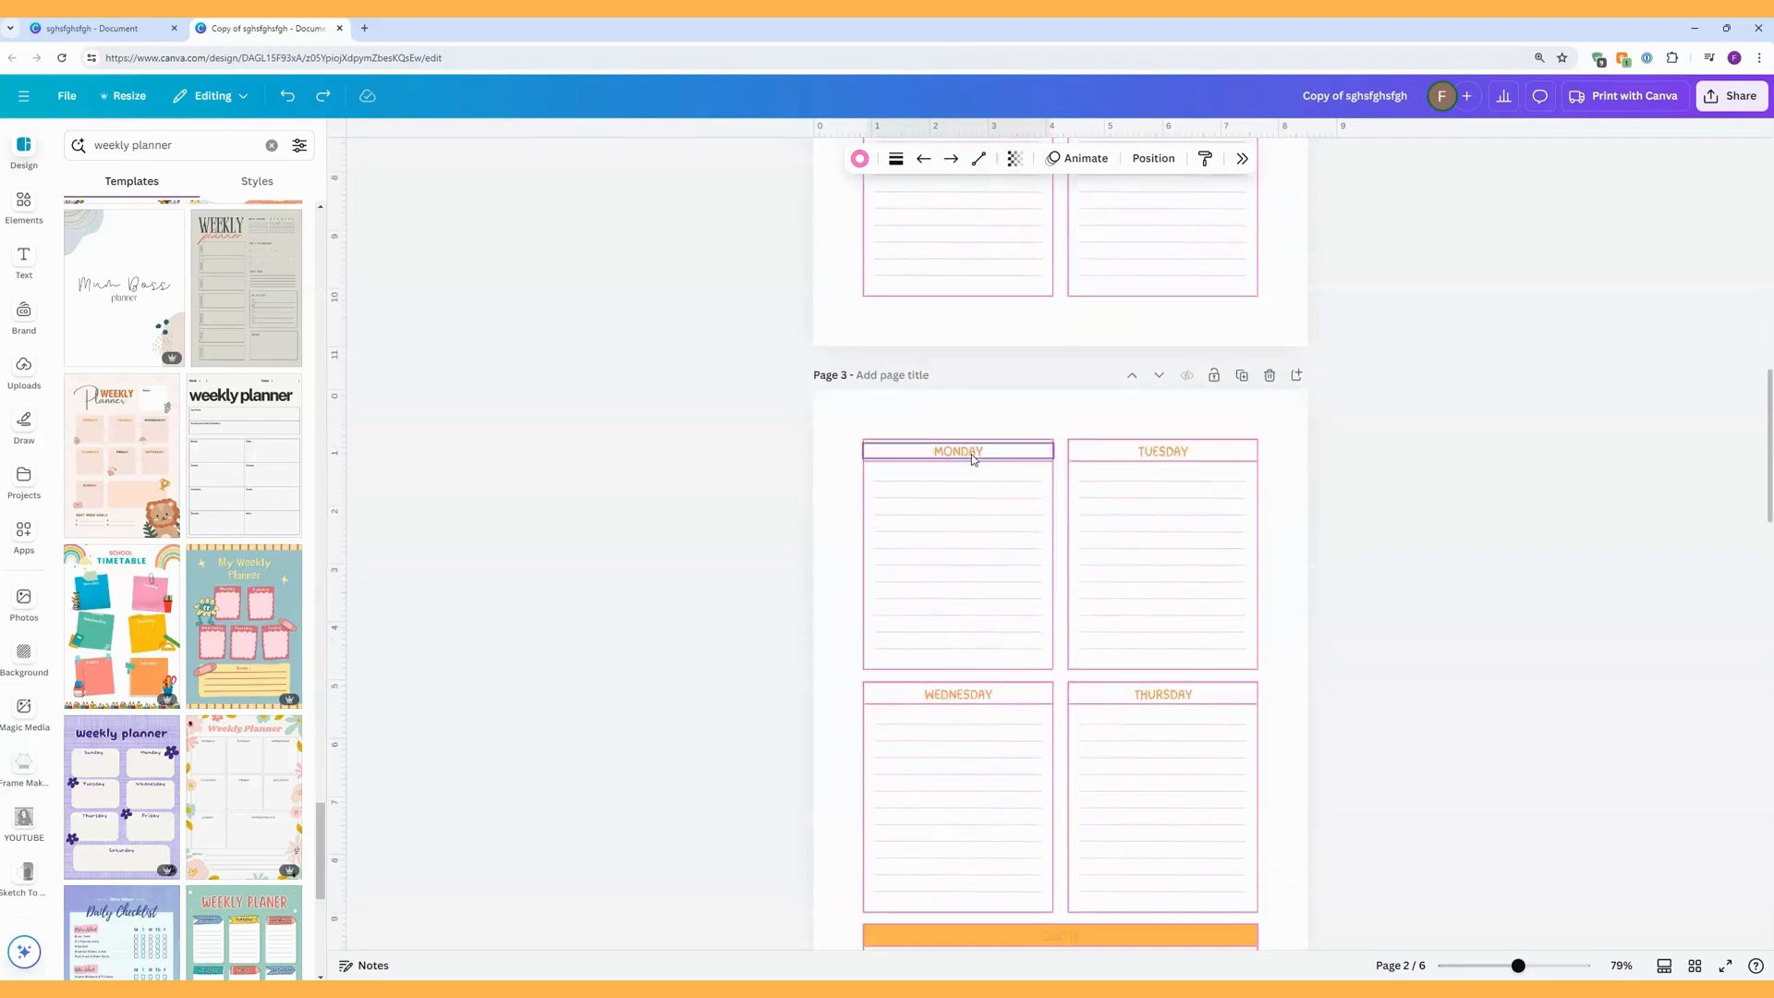
pyautogui.scroll(-2, 972, 453)
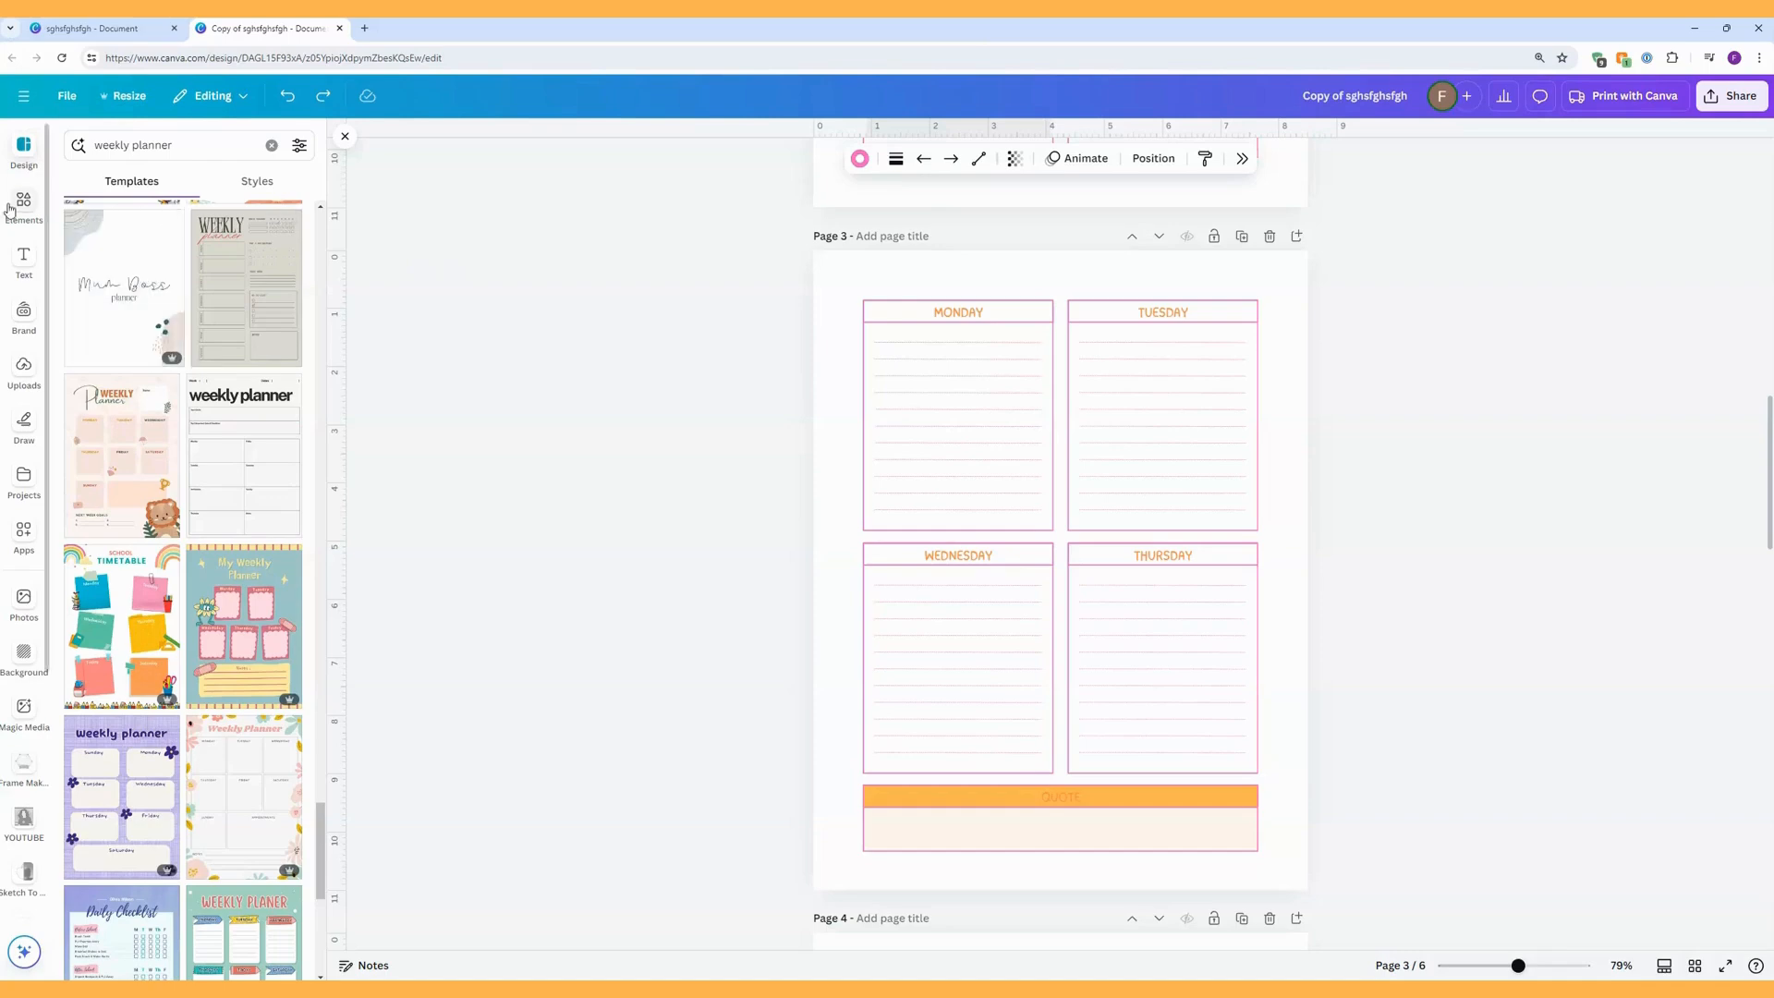
pyautogui.click(24, 205)
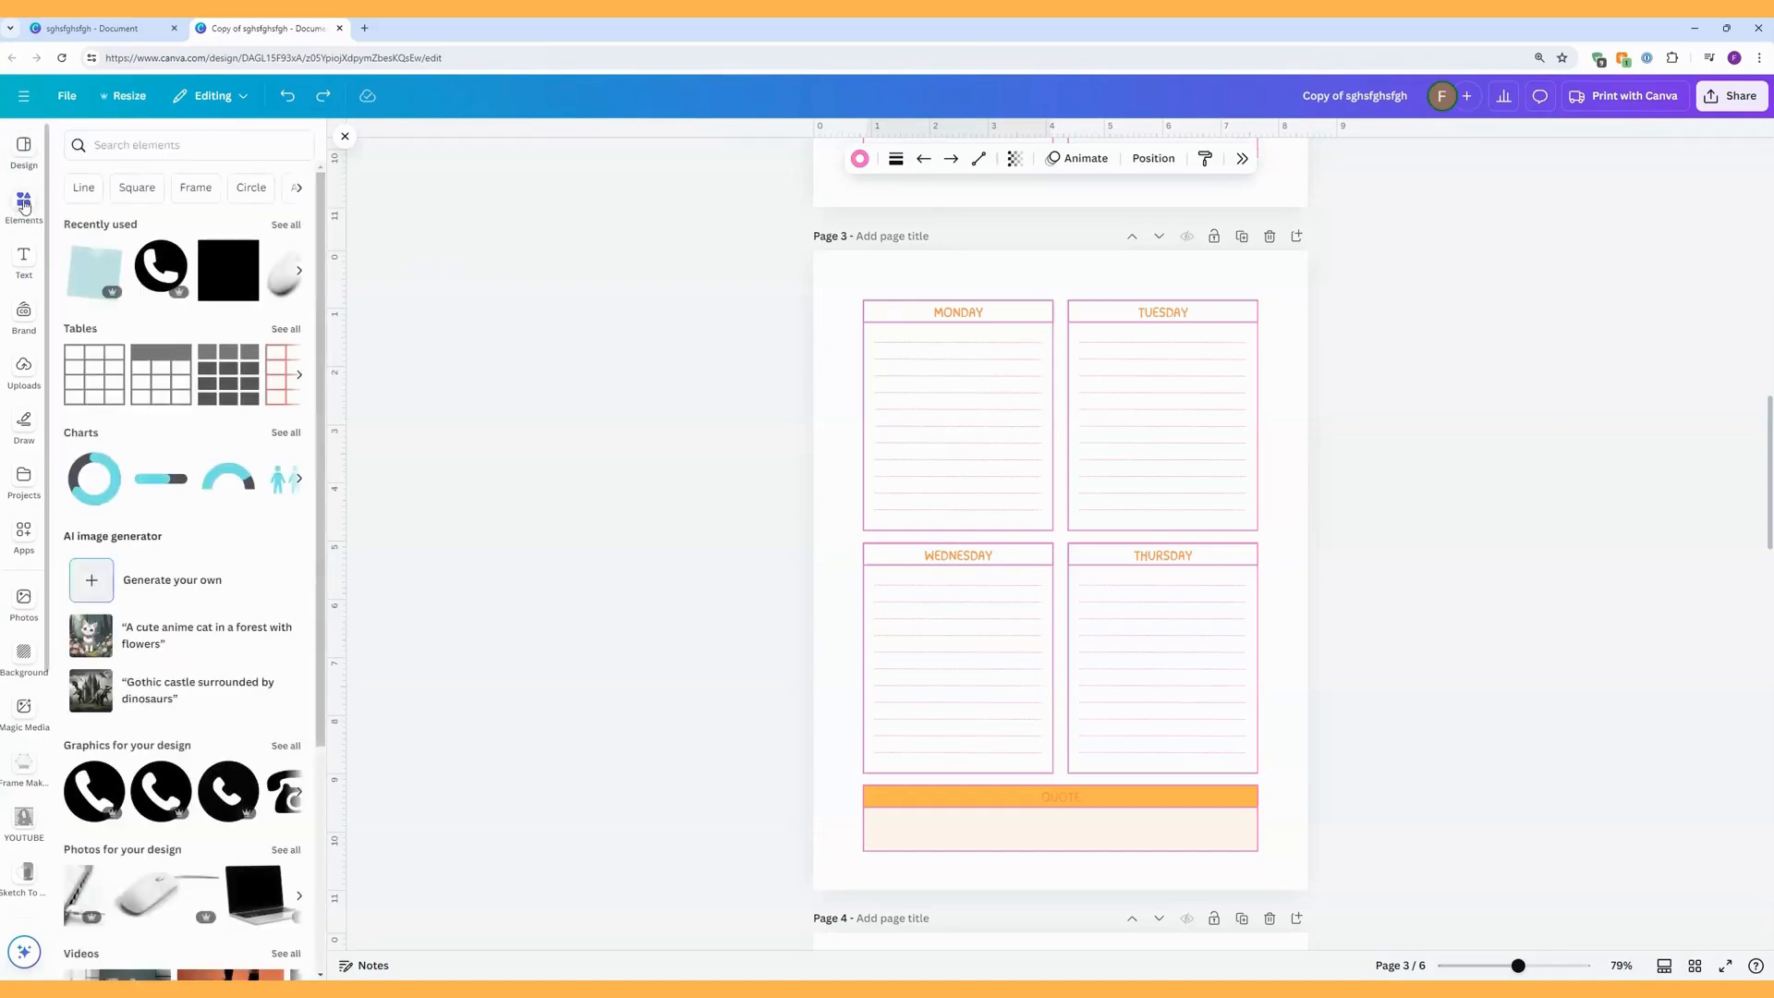
pyautogui.click(144, 144)
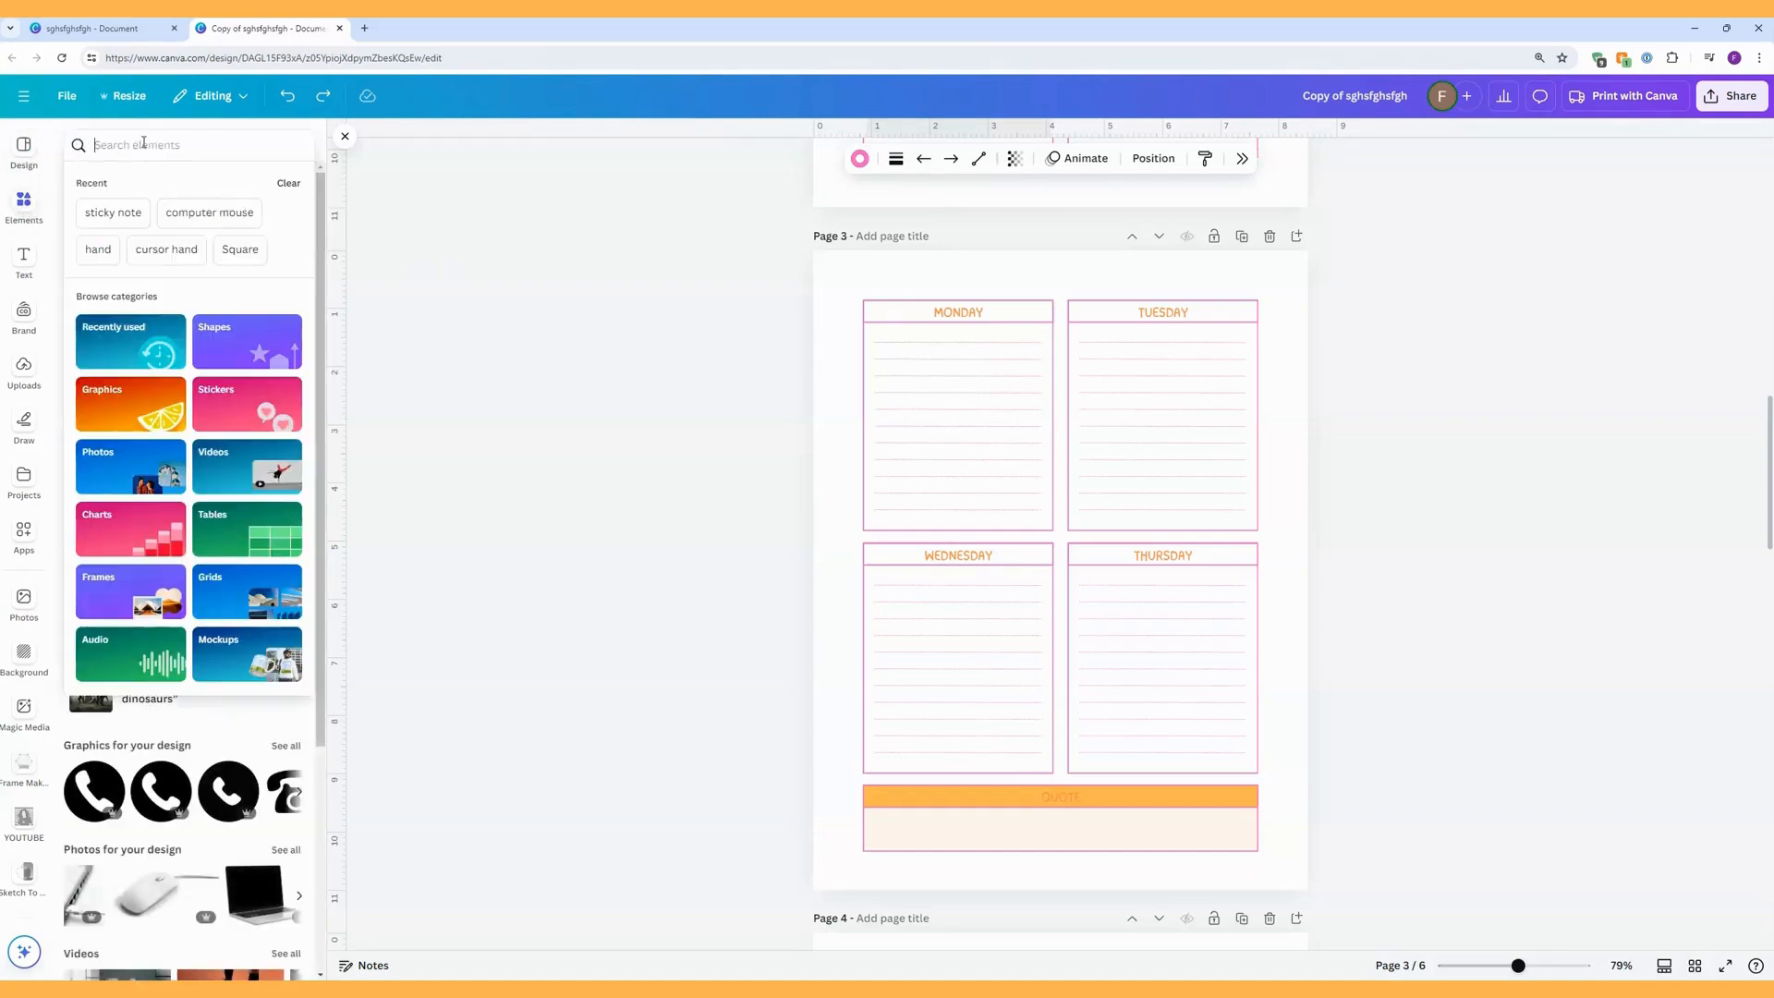
pyautogui.write('sti')
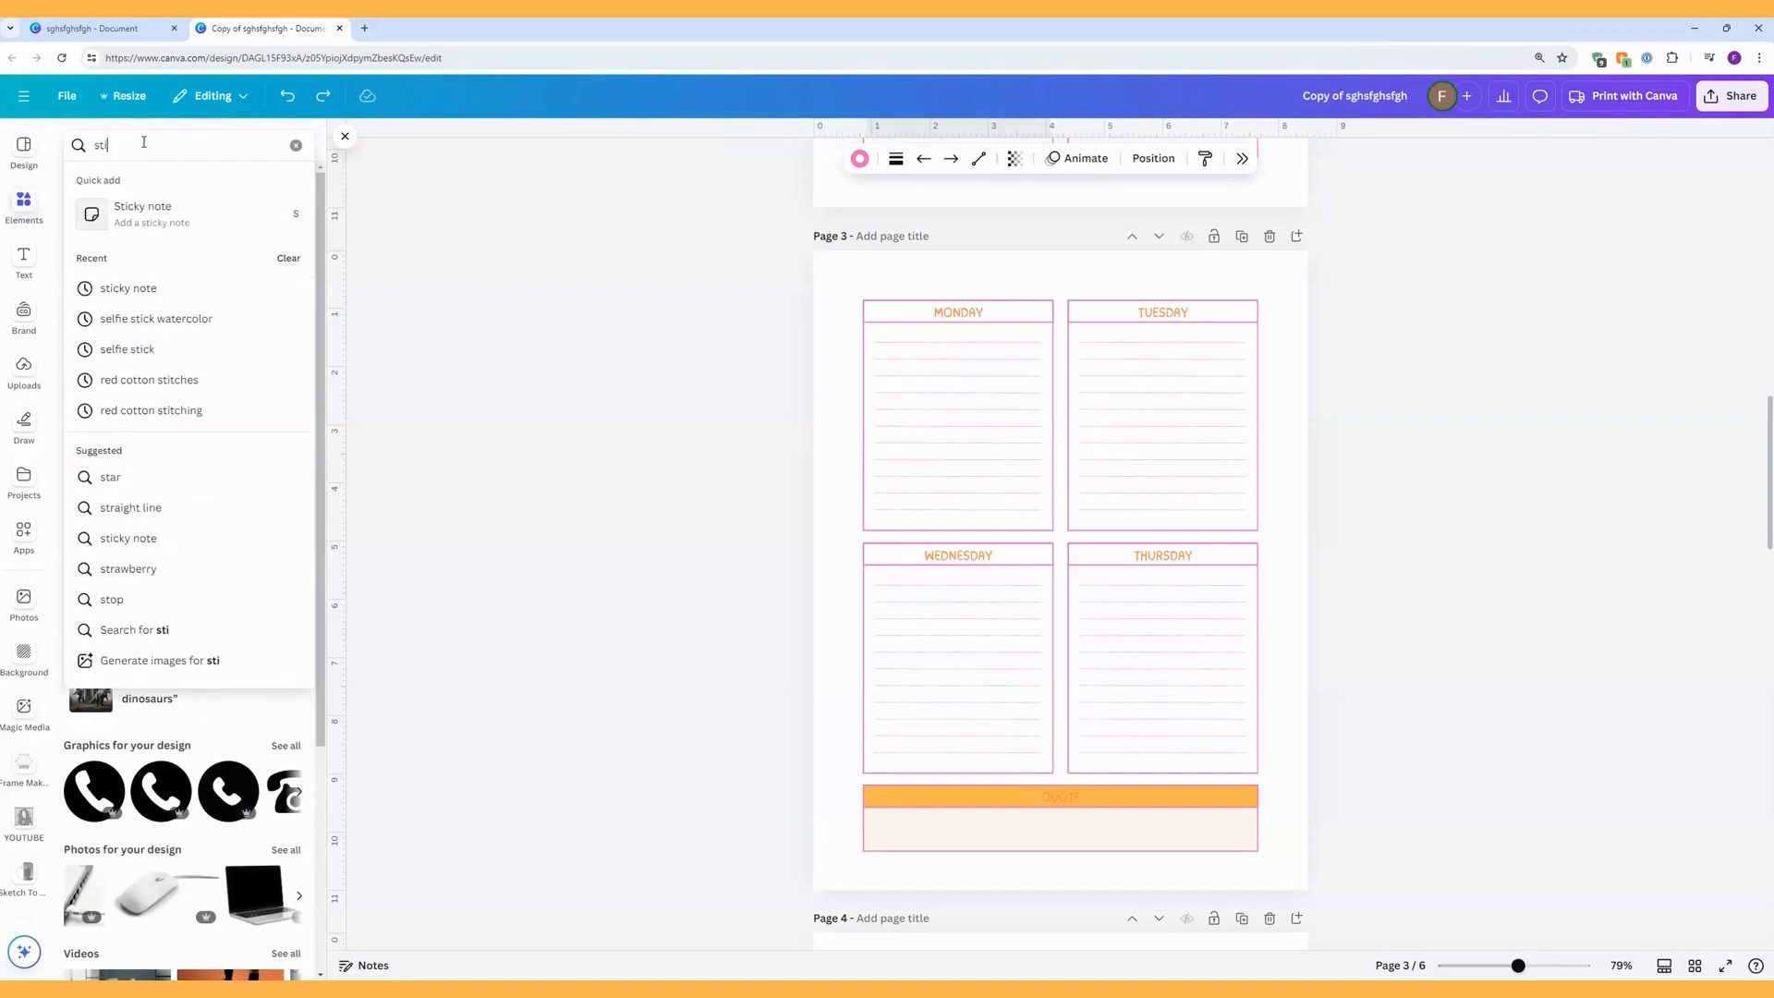
pyautogui.write('cky')
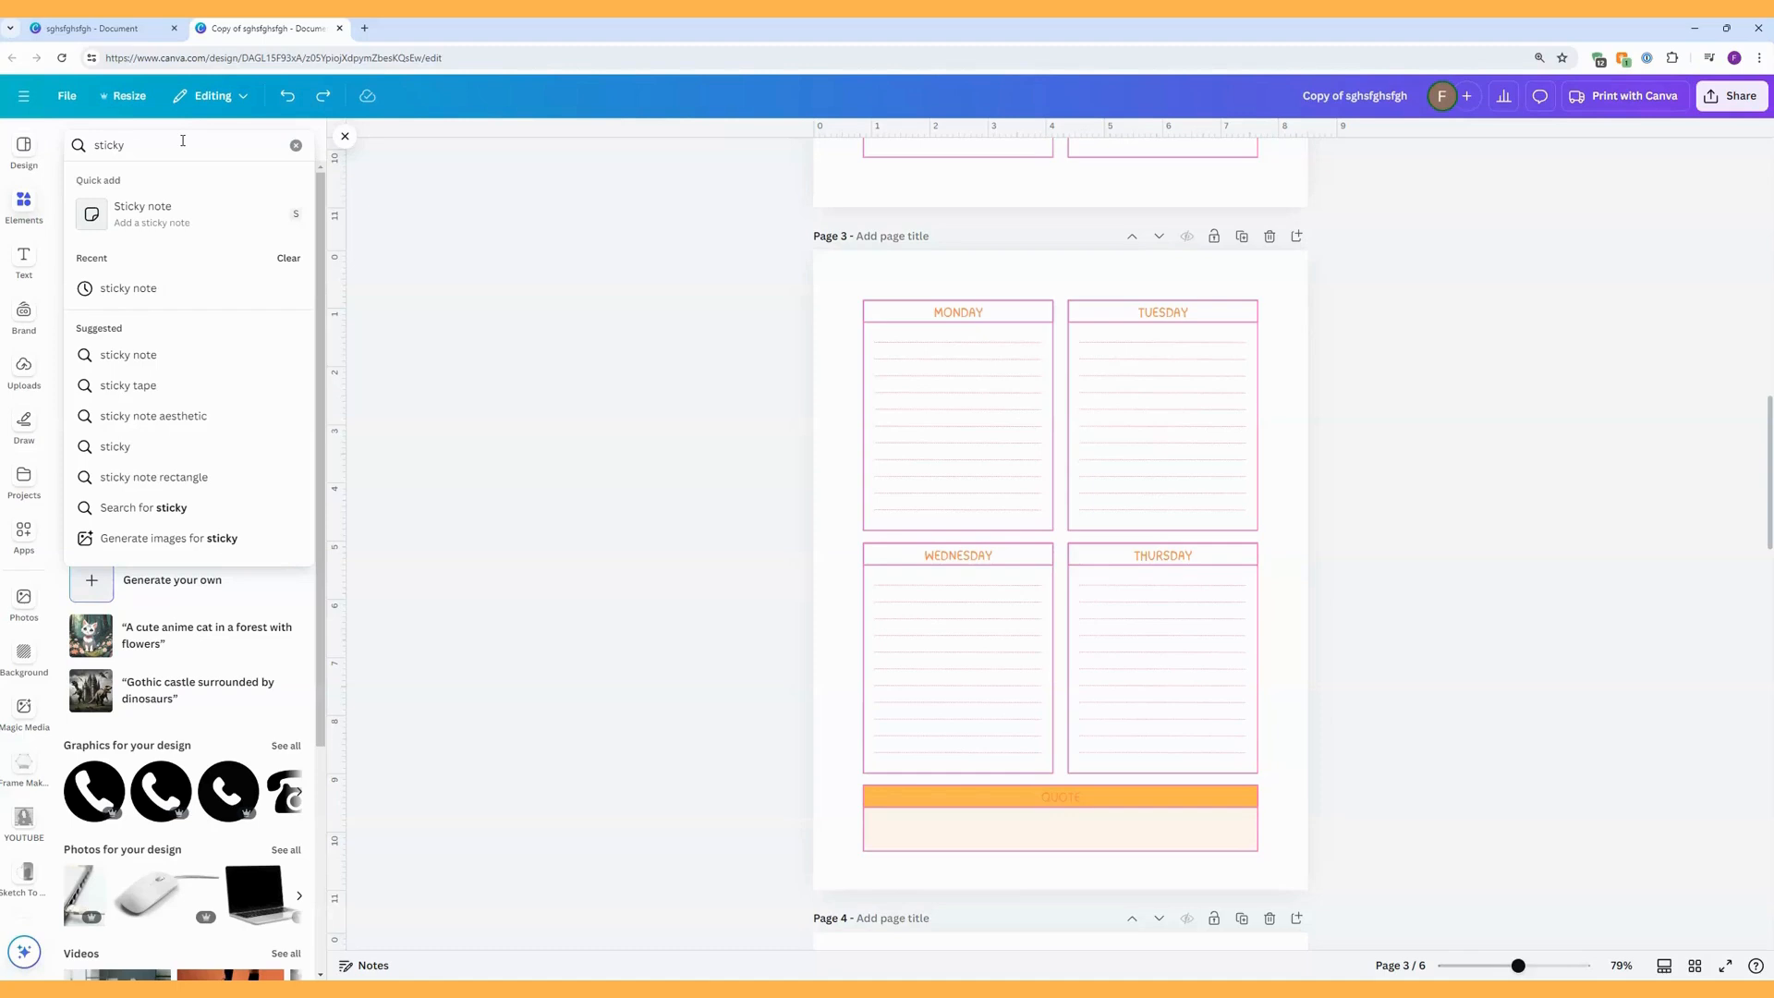
pyautogui.click(146, 289)
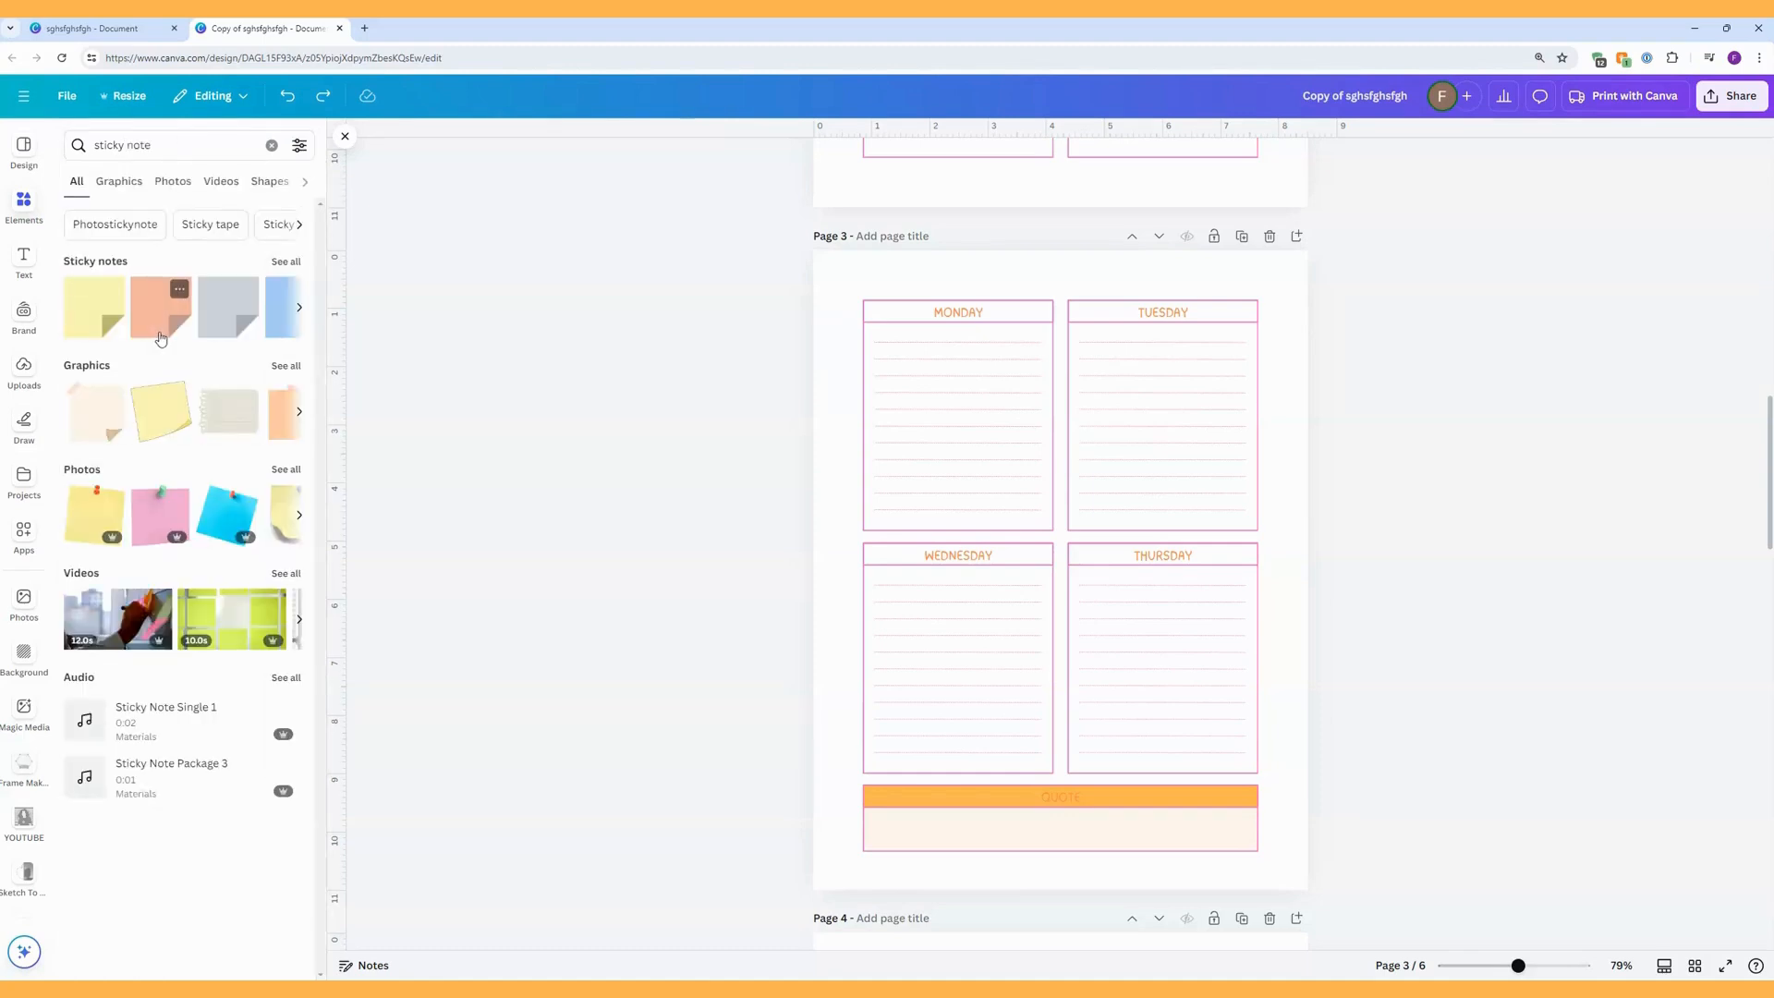
pyautogui.click(286, 365)
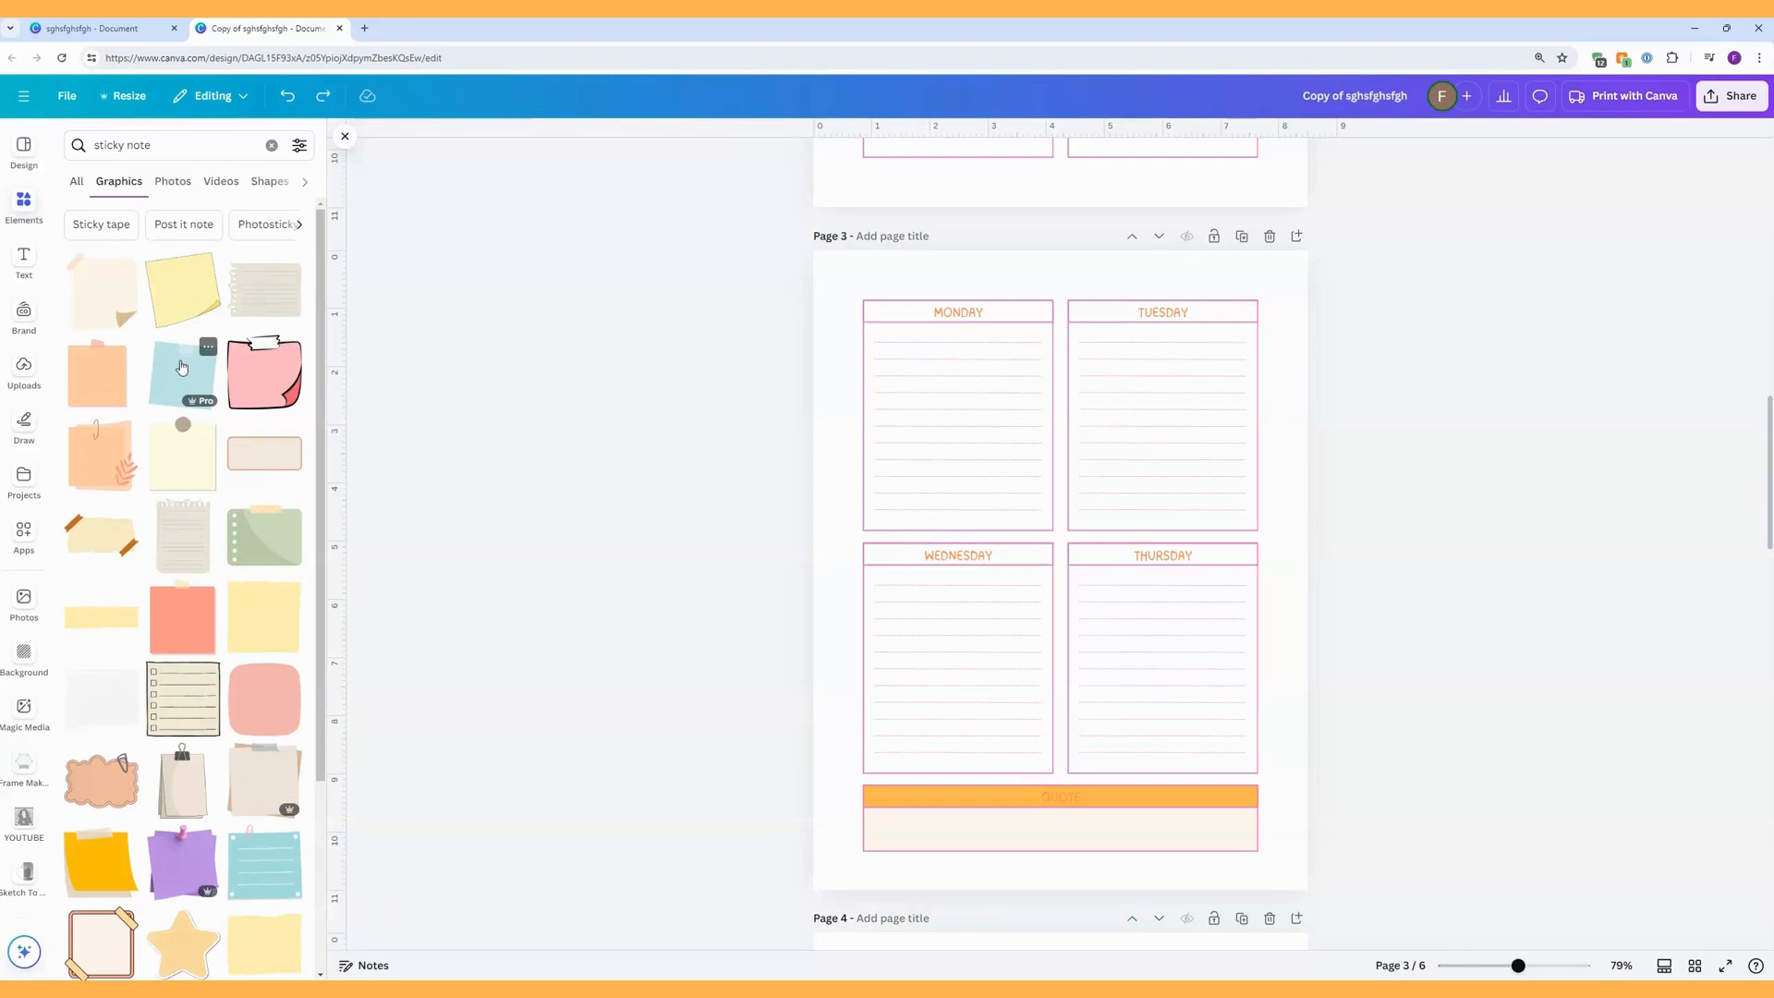
# Add the blue taped sticky note graphic over the MONDAY box on page 3 and enlarge it to about the box's width.
pyautogui.click(181, 367)
pyautogui.moveTo(1073, 606); pyautogui.dragTo(956, 419)
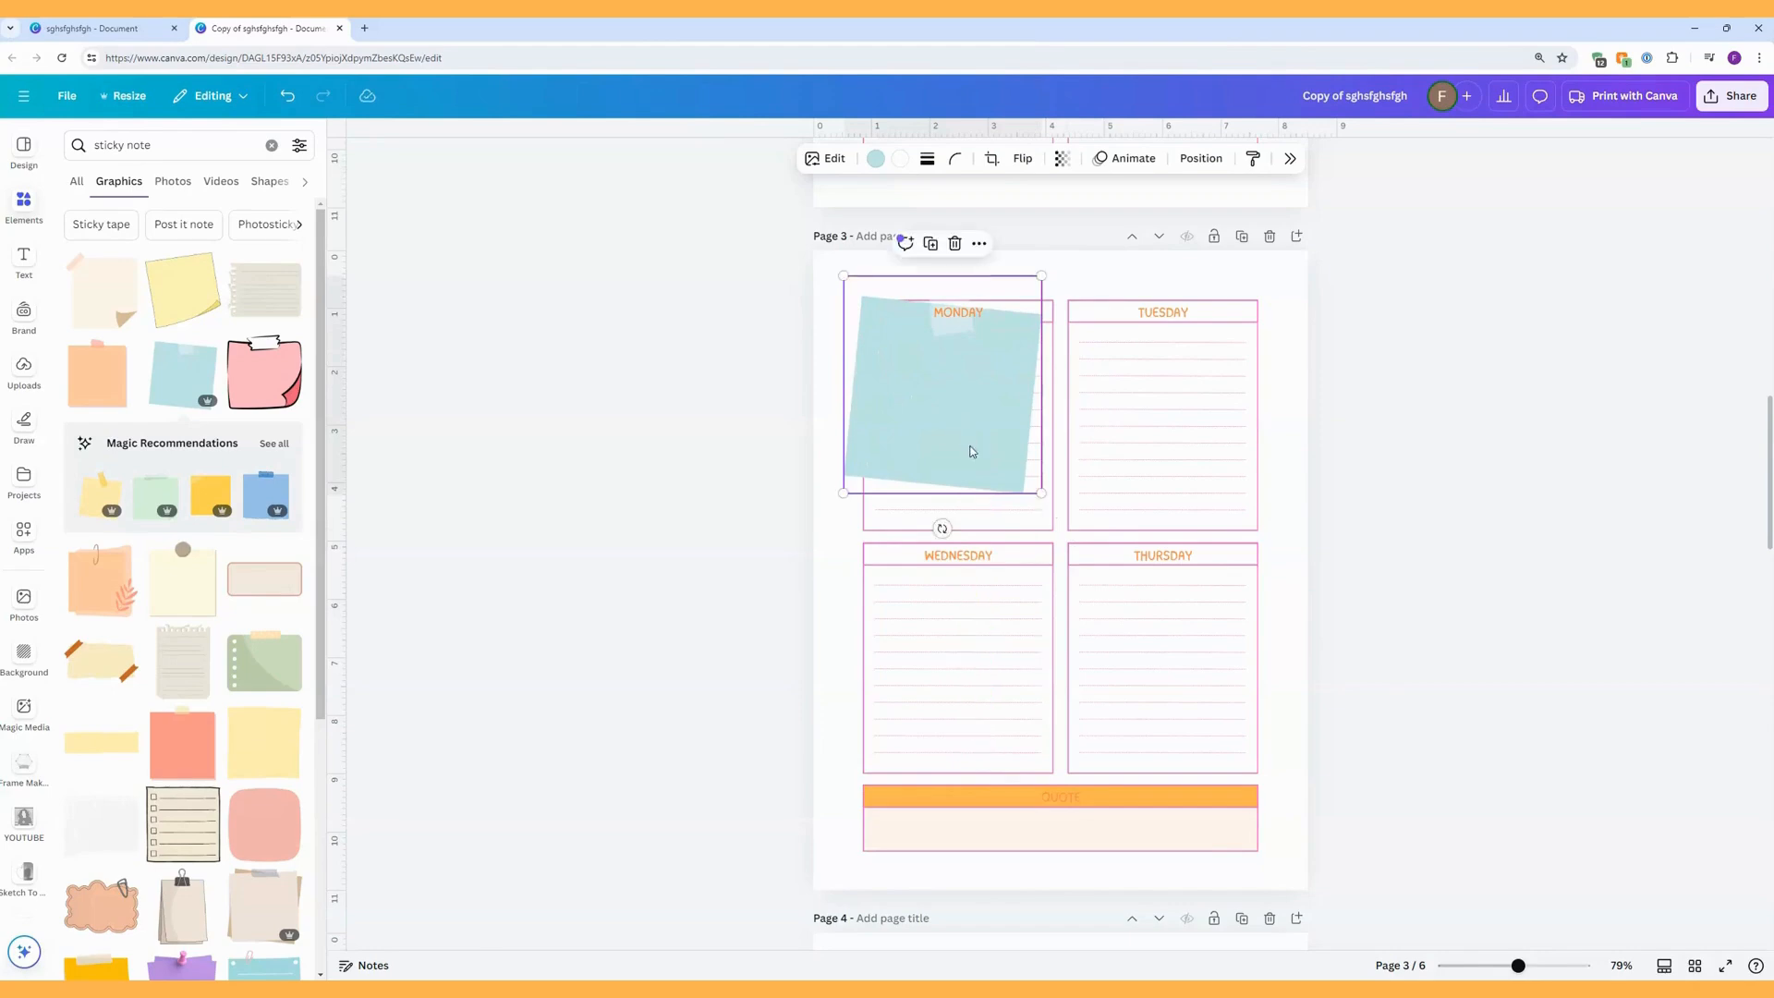
pyautogui.moveTo(1041, 493); pyautogui.dragTo(1069, 527)
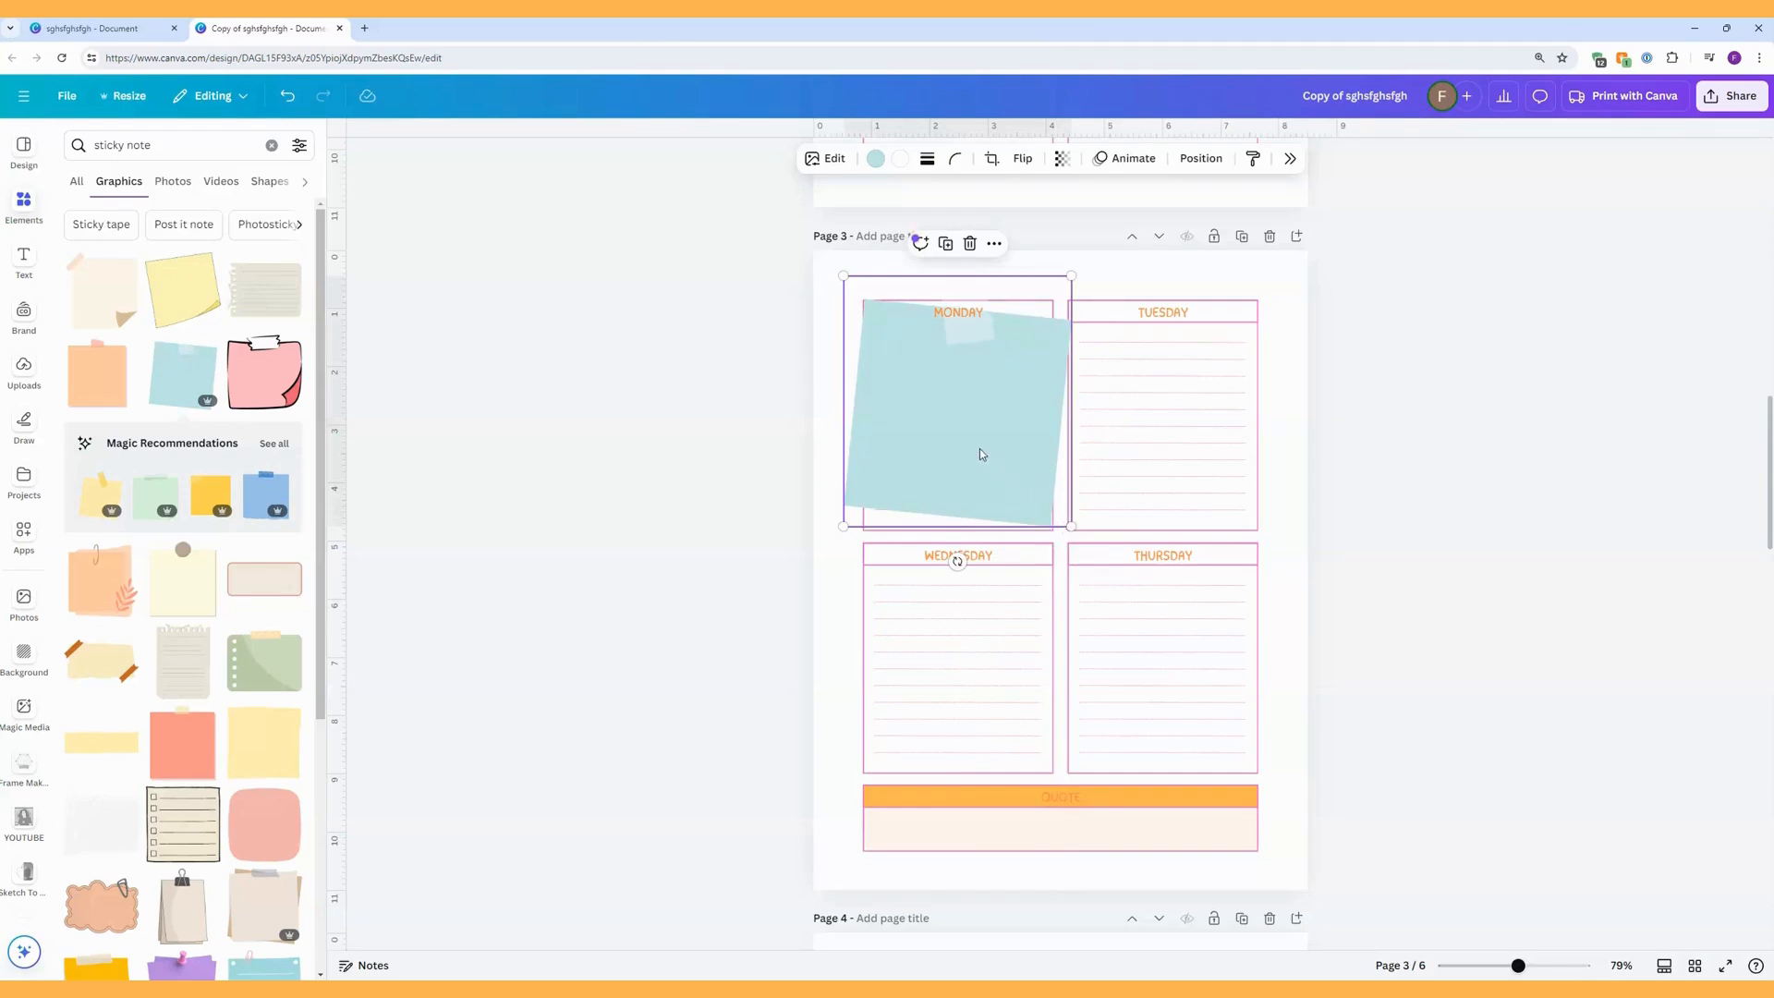
# Move the sticky note aside and delete the MONDAY box on page 3 together with its heading and lines.
pyautogui.moveTo(979, 451); pyautogui.dragTo(1166, 716)
pyautogui.moveTo(843, 289); pyautogui.dragTo(1037, 535)
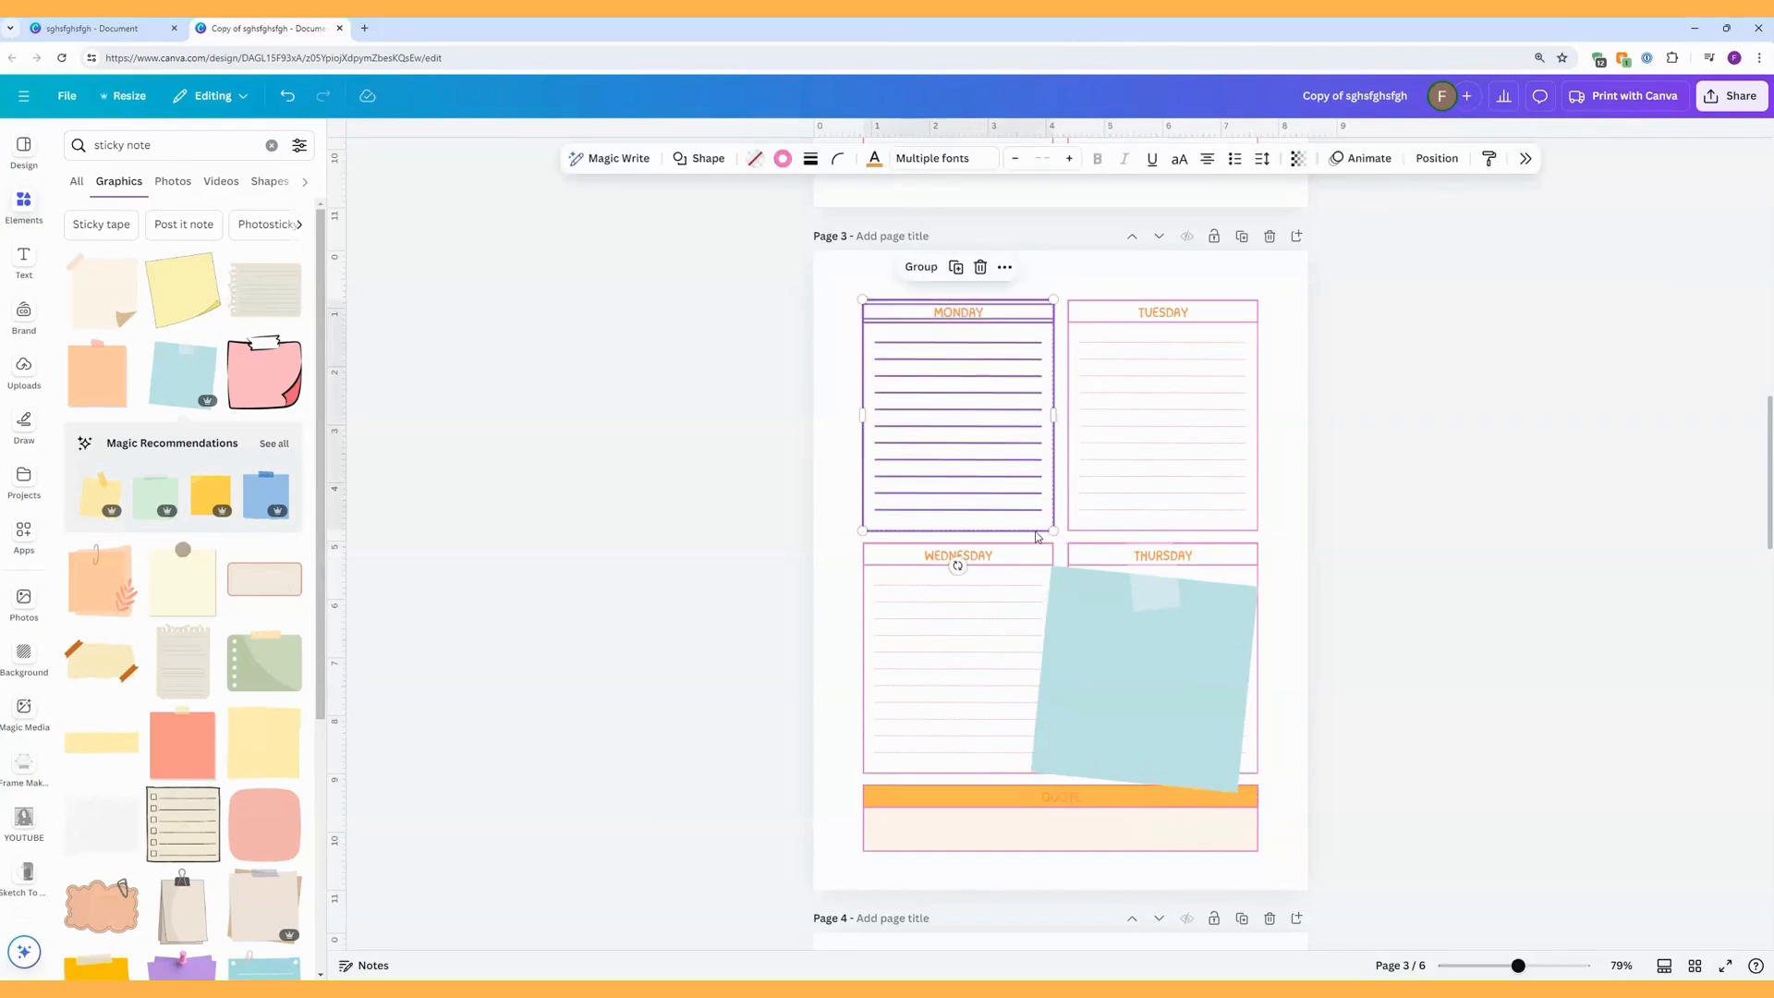
pyautogui.press('Delete')
# Place the sticky note in the empty MONDAY space on page 3 and rotate it to about -3°.
pyautogui.moveTo(1136, 662); pyautogui.dragTo(954, 387)
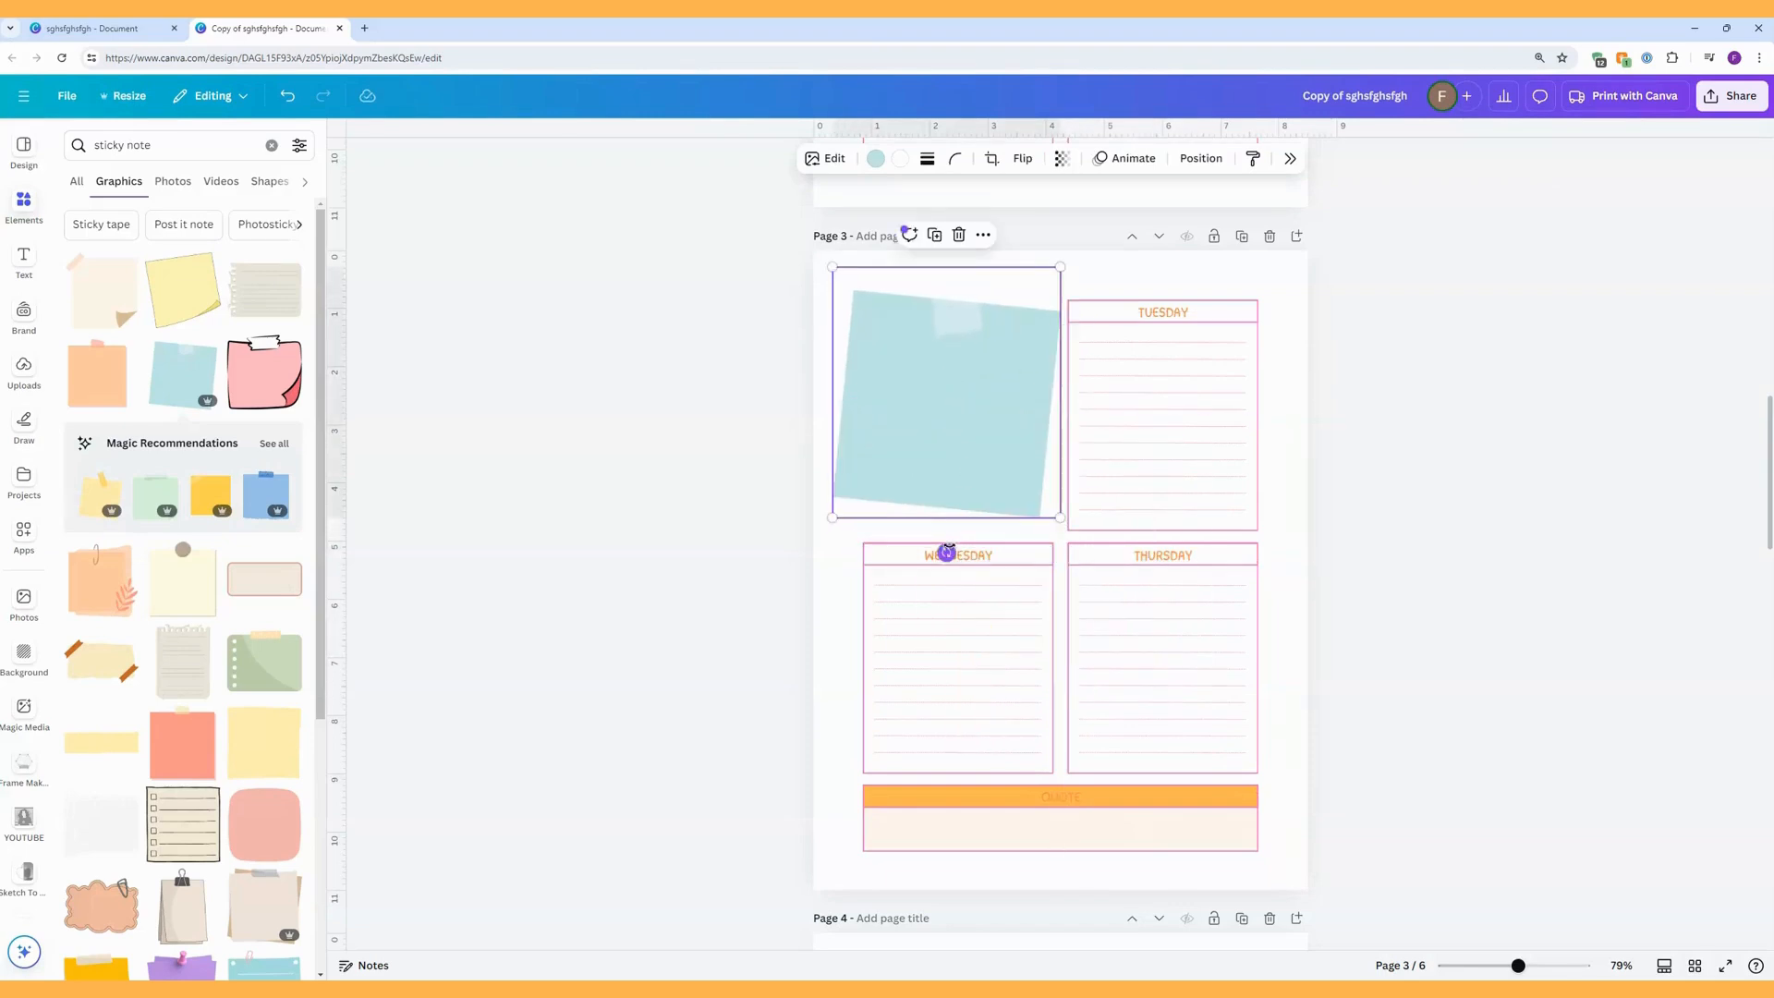
pyautogui.moveTo(946, 552); pyautogui.dragTo(966, 555)
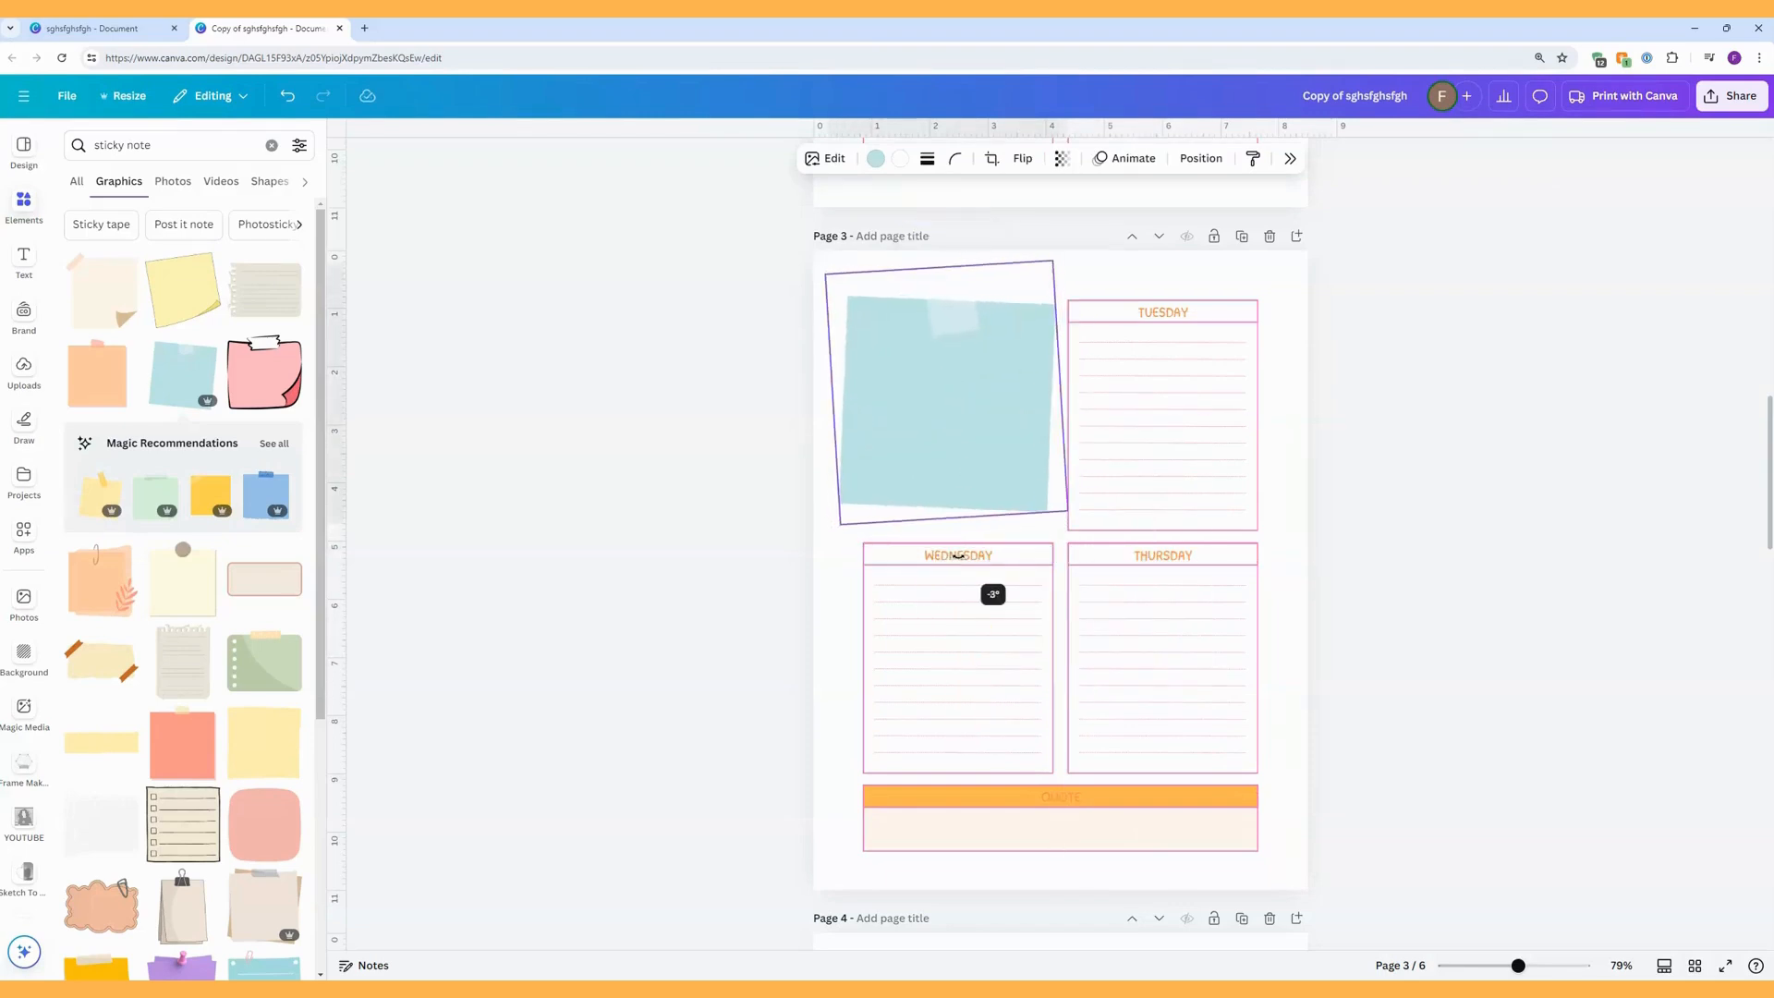
pyautogui.moveTo(963, 440); pyautogui.dragTo(975, 449)
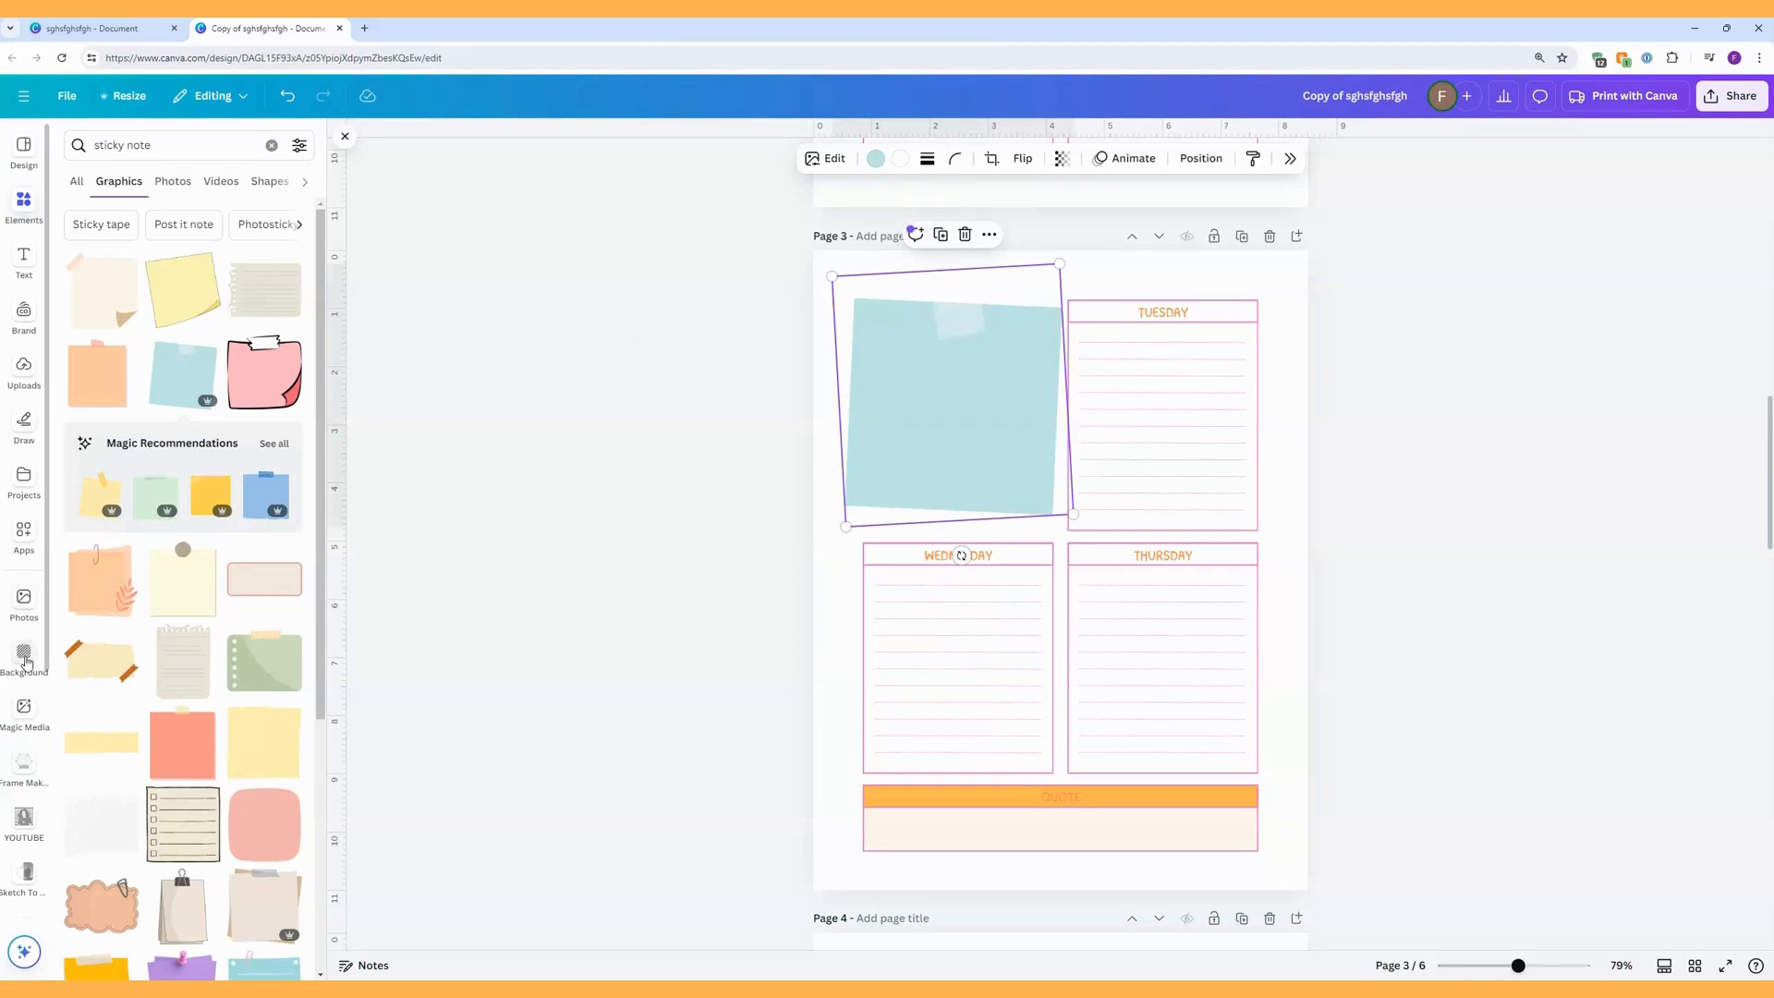
# Set the background of page 3 to the palette's pale cream.
pyautogui.click(25, 656)
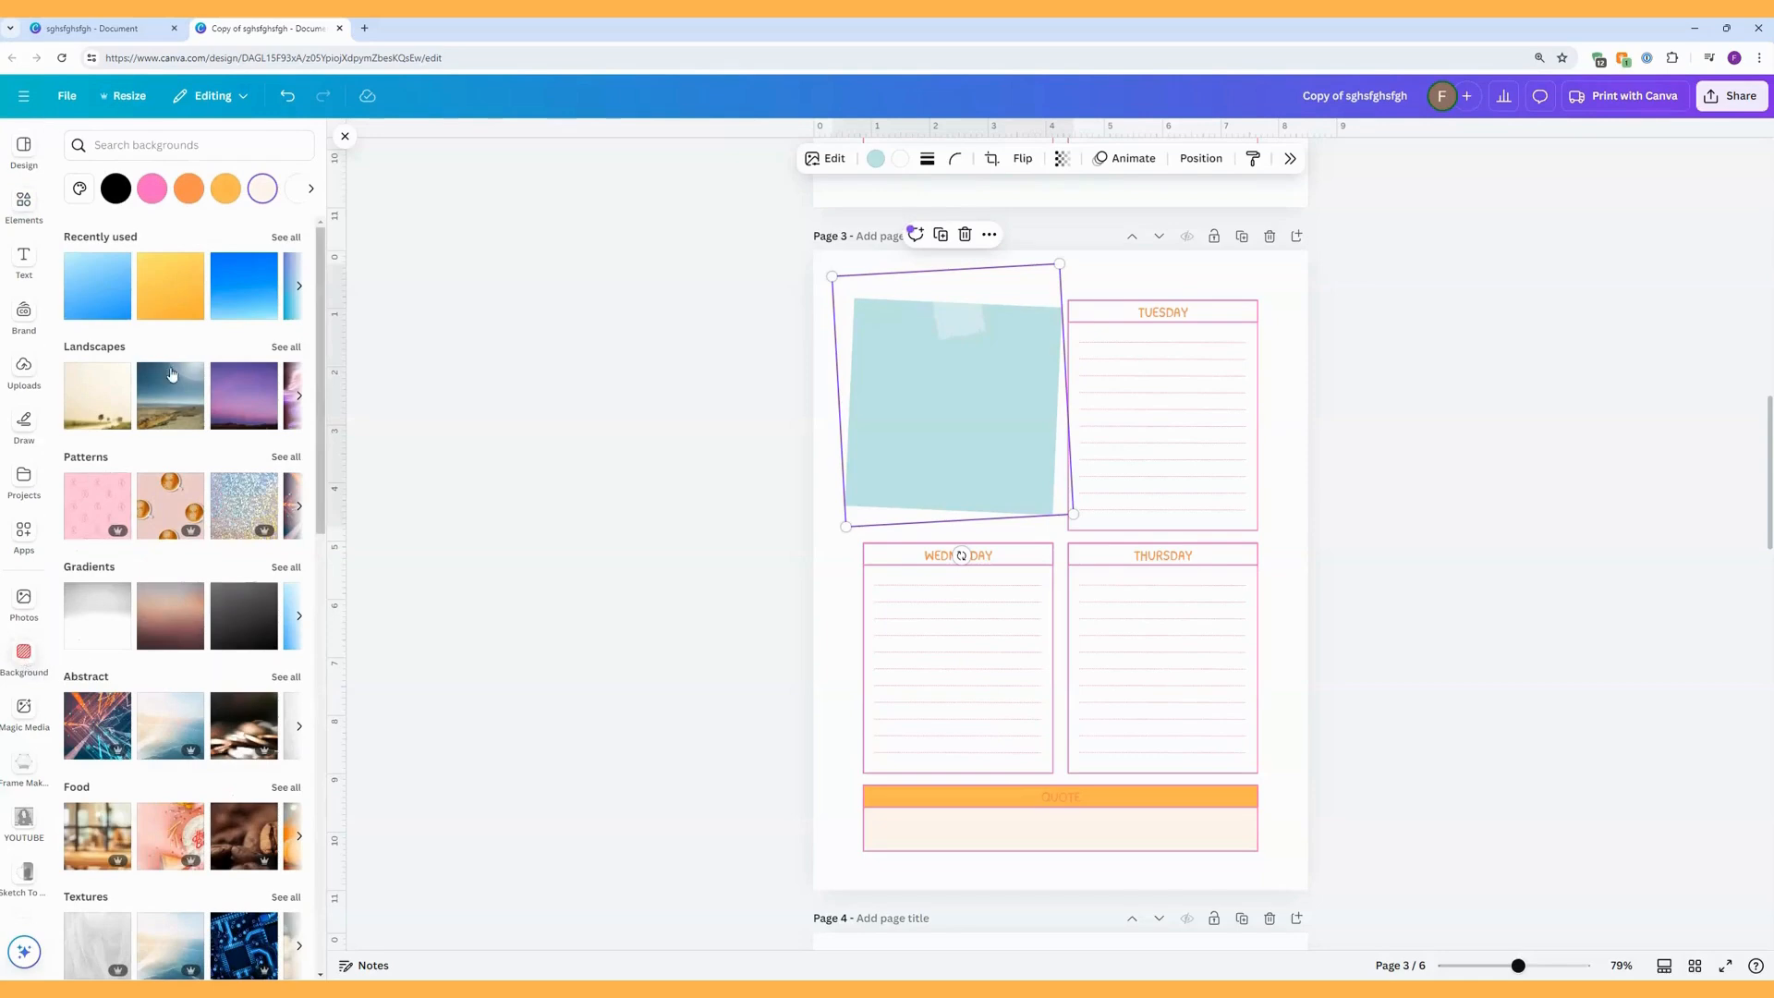
pyautogui.click(267, 194)
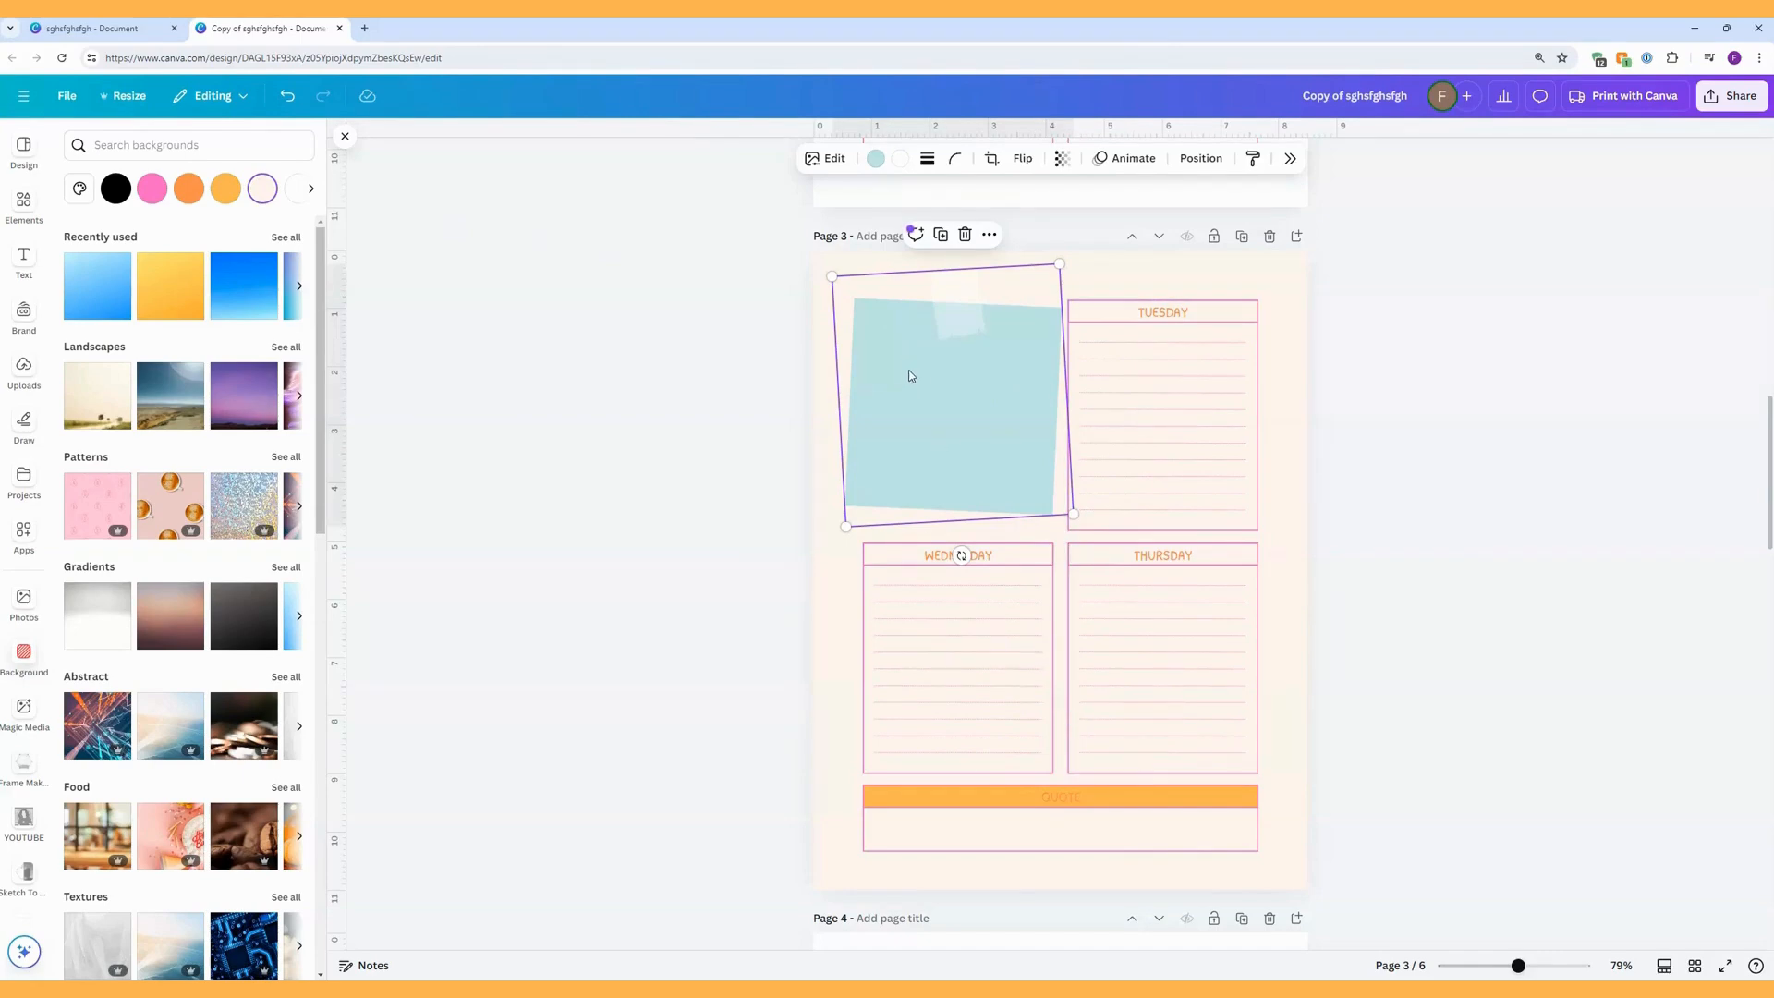
# Return to the sticky note graphics and show all magic recommendations matching the blue sticky note.
pyautogui.click(18, 207)
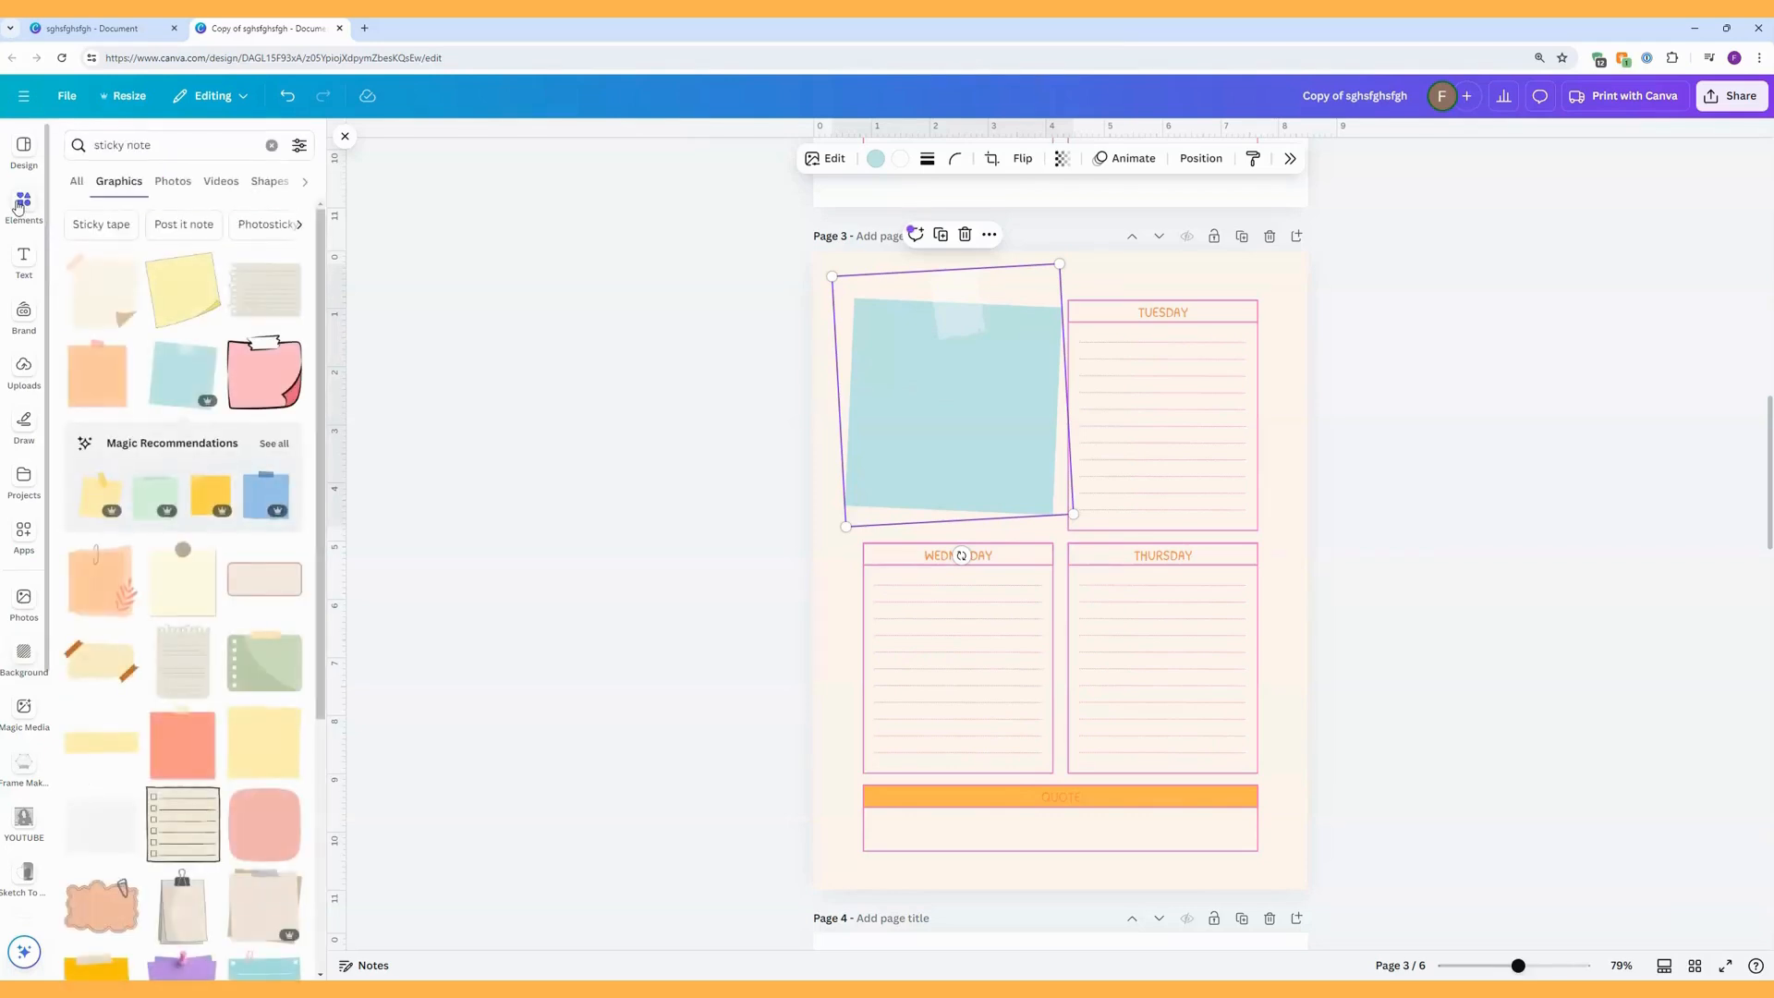
pyautogui.moveTo(182, 373)
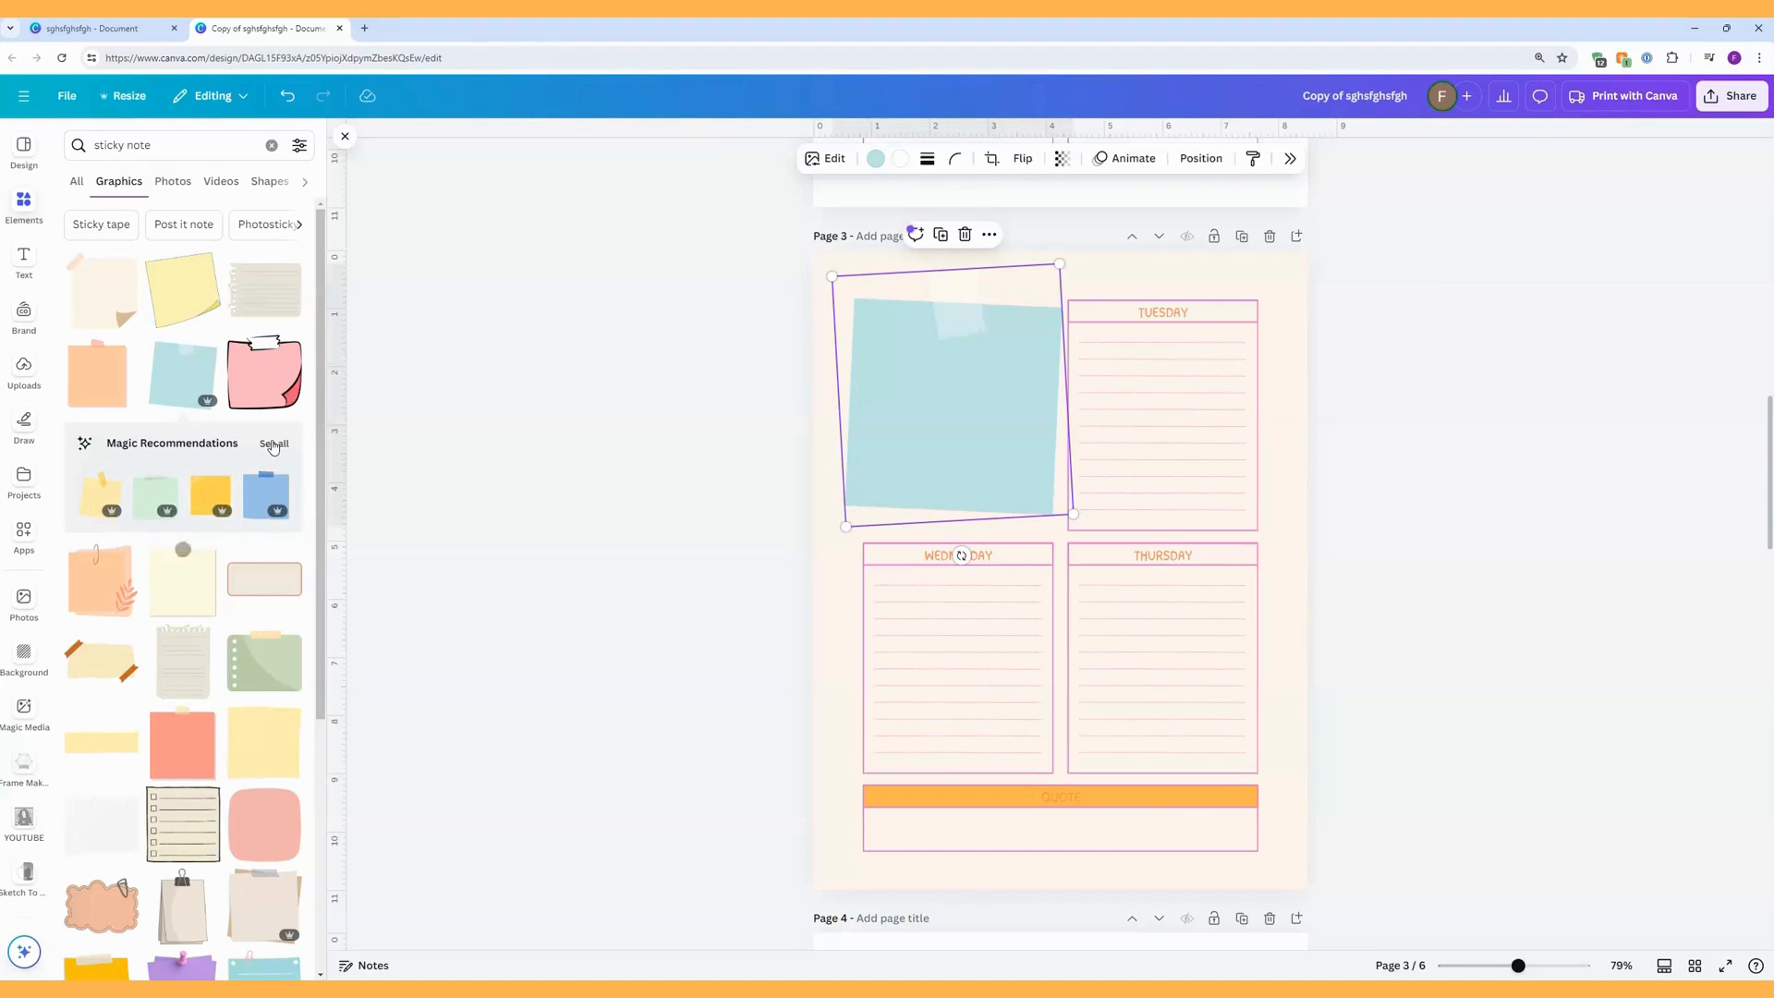
pyautogui.click(273, 444)
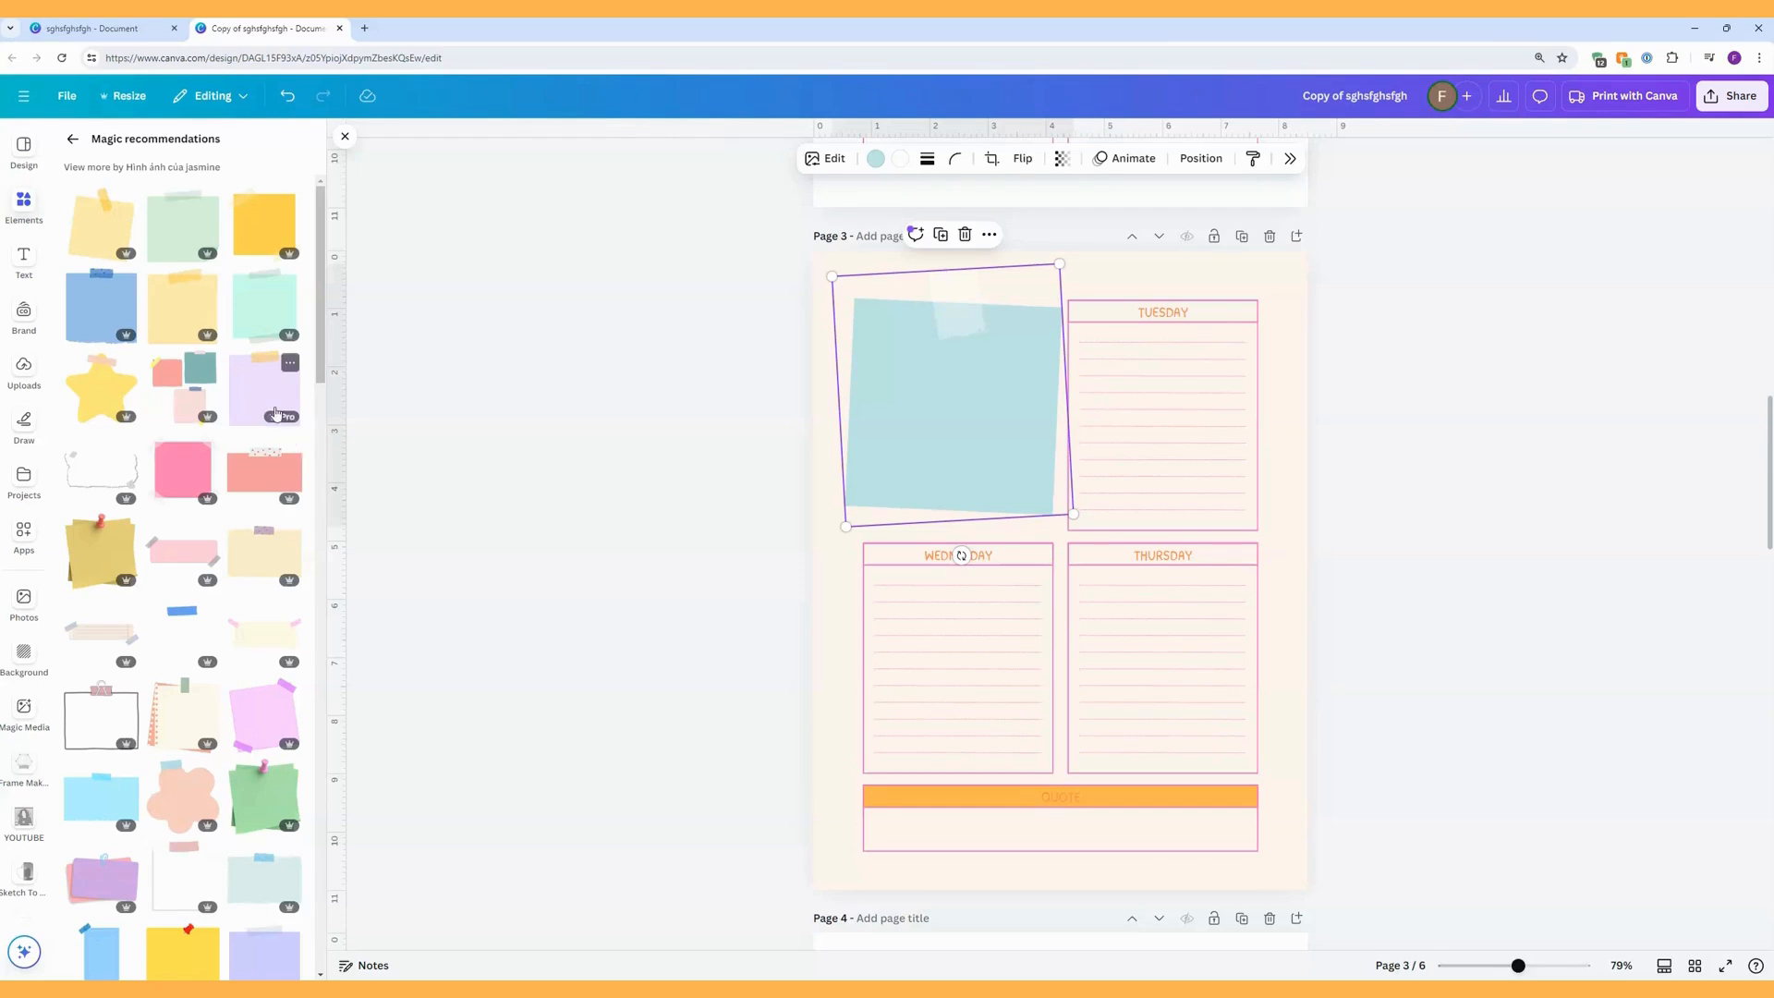
# Add the mint taped, lilac taped and hot-pink corner-taped sticky notes from the magic recommendations to page 3.
pyautogui.click(262, 317)
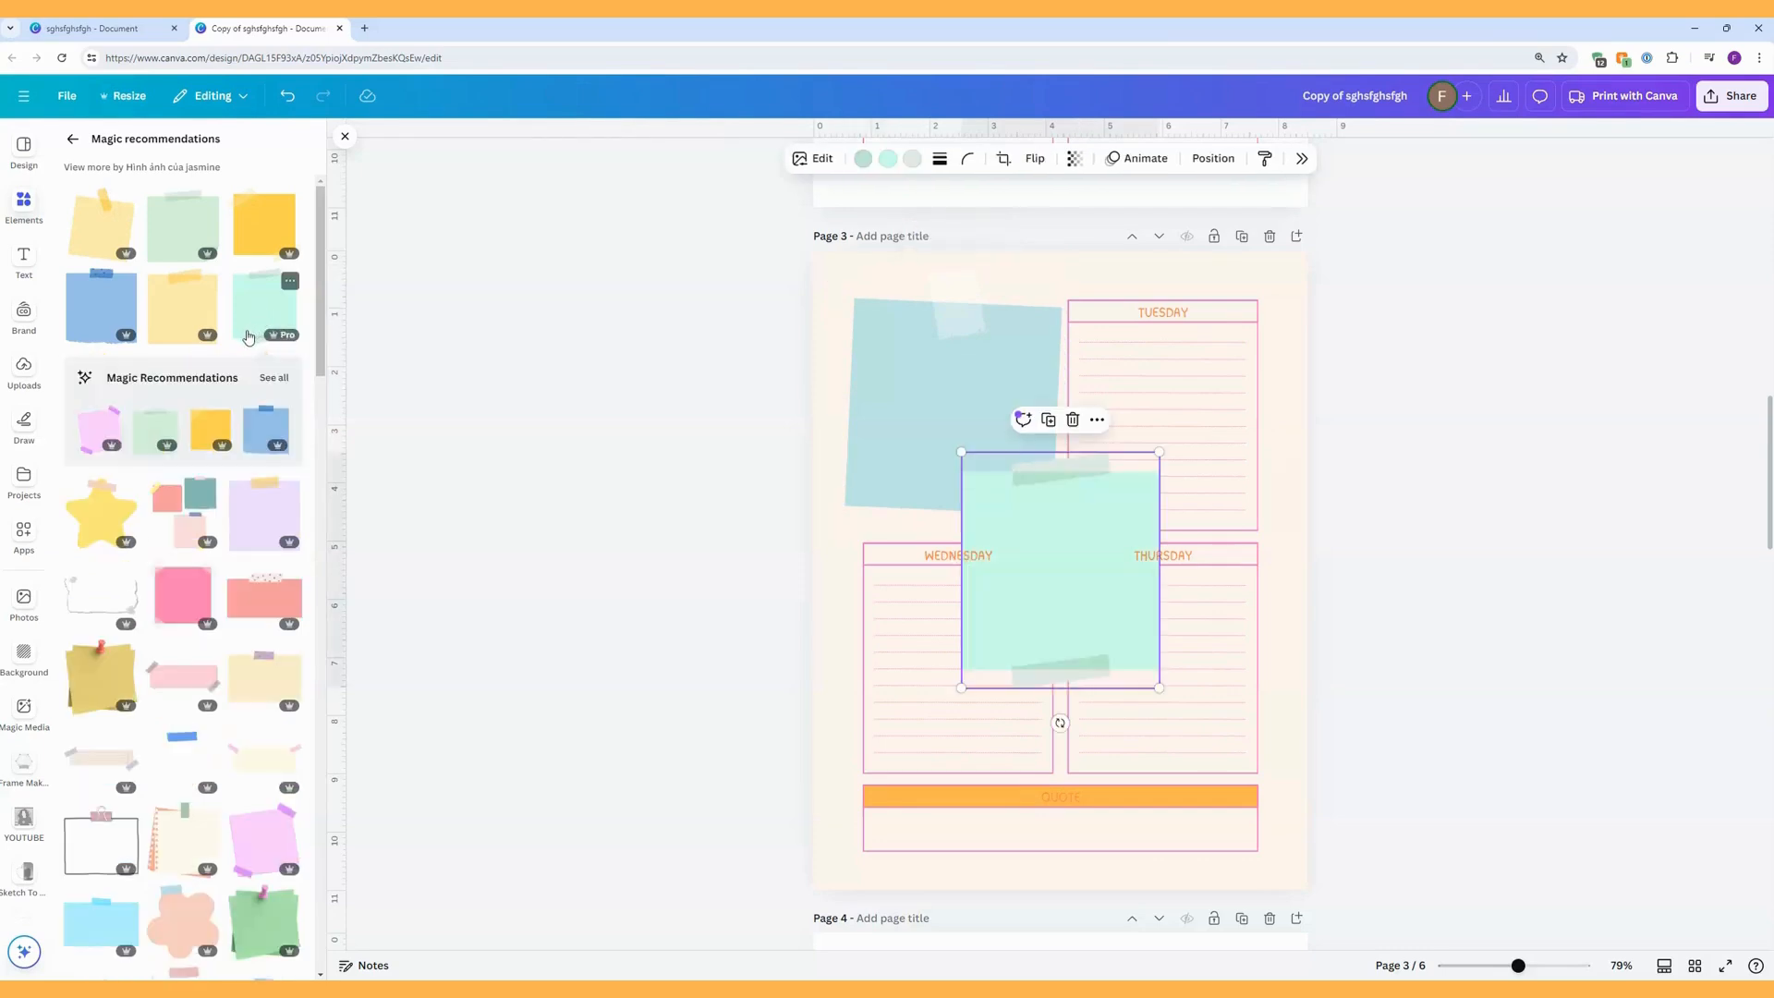
pyautogui.click(102, 437)
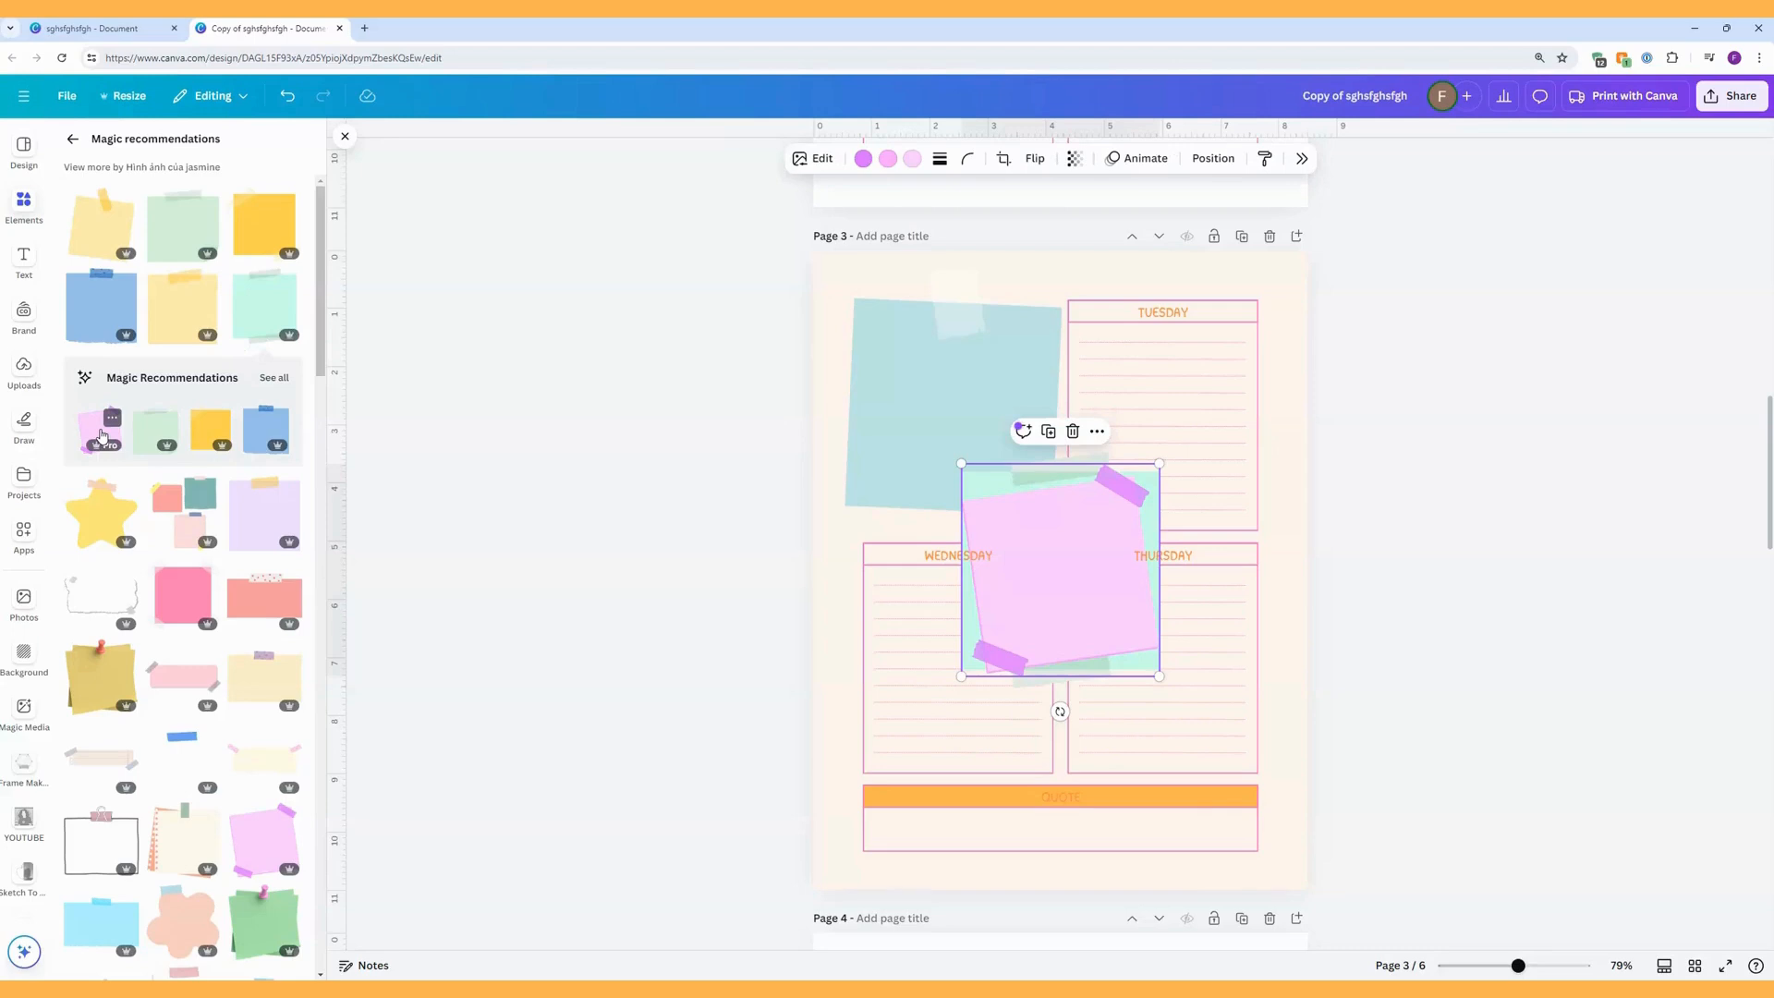
pyautogui.click(190, 594)
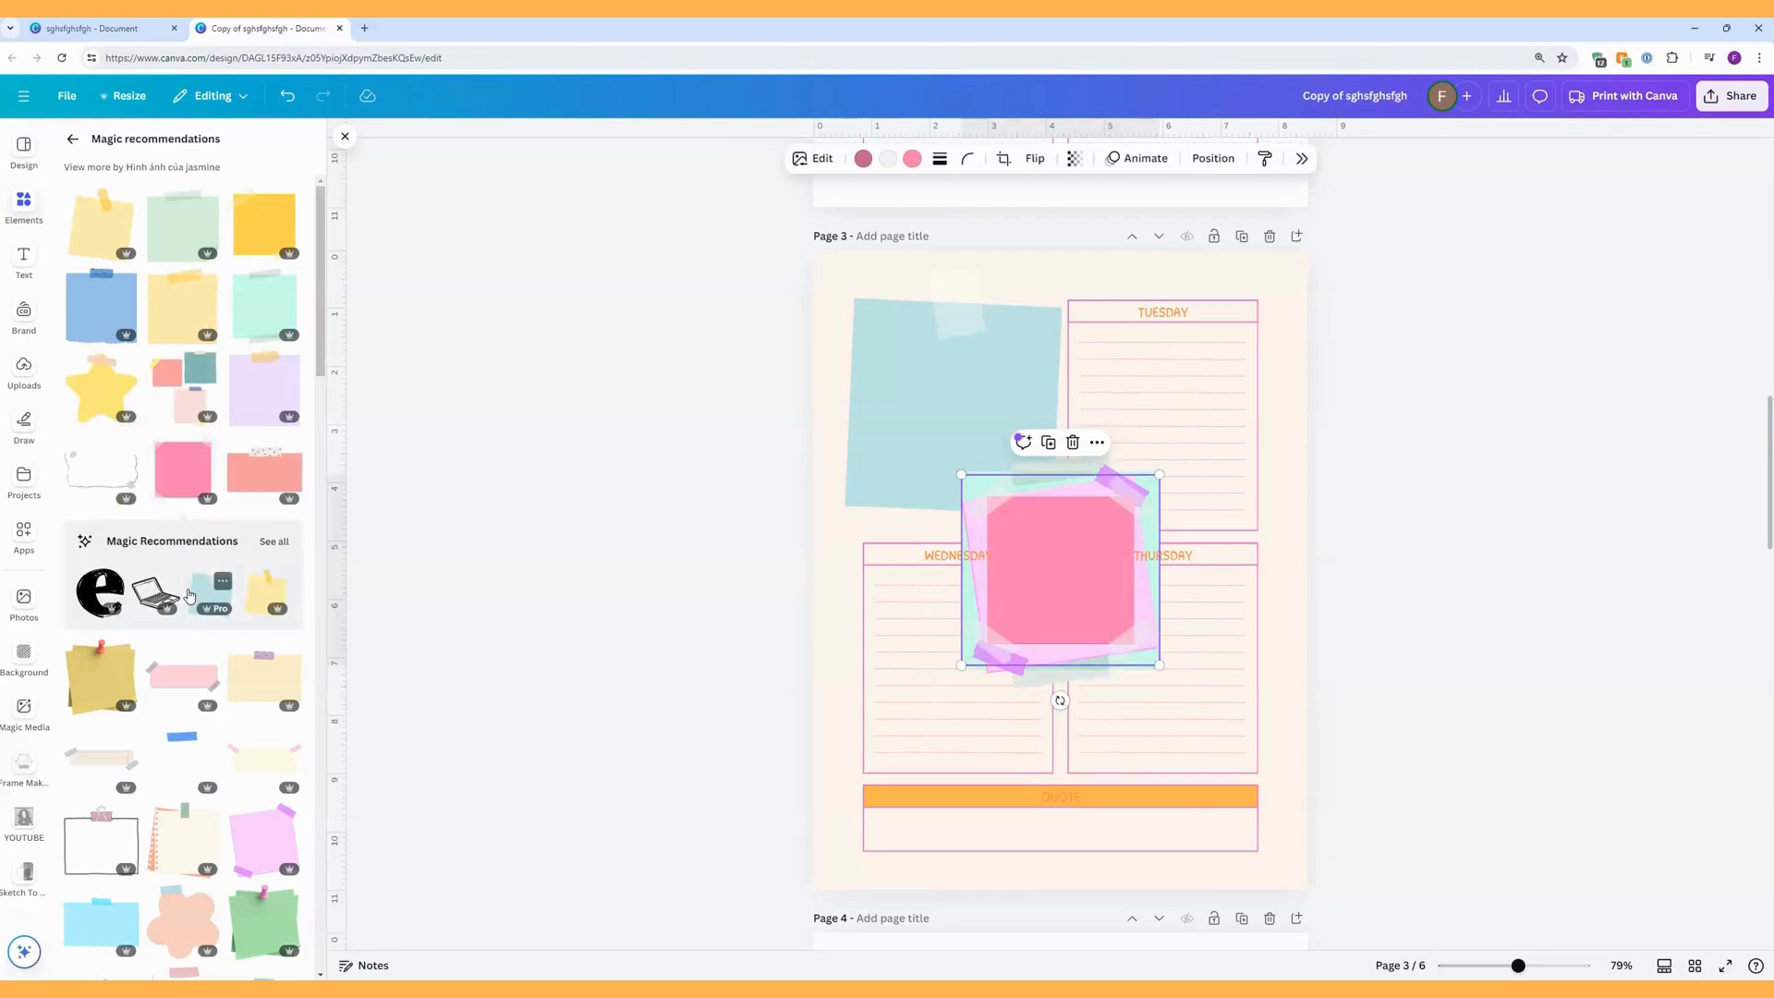
# Move the hot-pink note over the WEDNESDAY box and the lilac note over the TUESDAY box, enlarging the lilac note slightly.
pyautogui.moveTo(1079, 591); pyautogui.dragTo(950, 693)
pyautogui.click(1067, 612)
pyautogui.moveTo(1067, 612); pyautogui.dragTo(1179, 413)
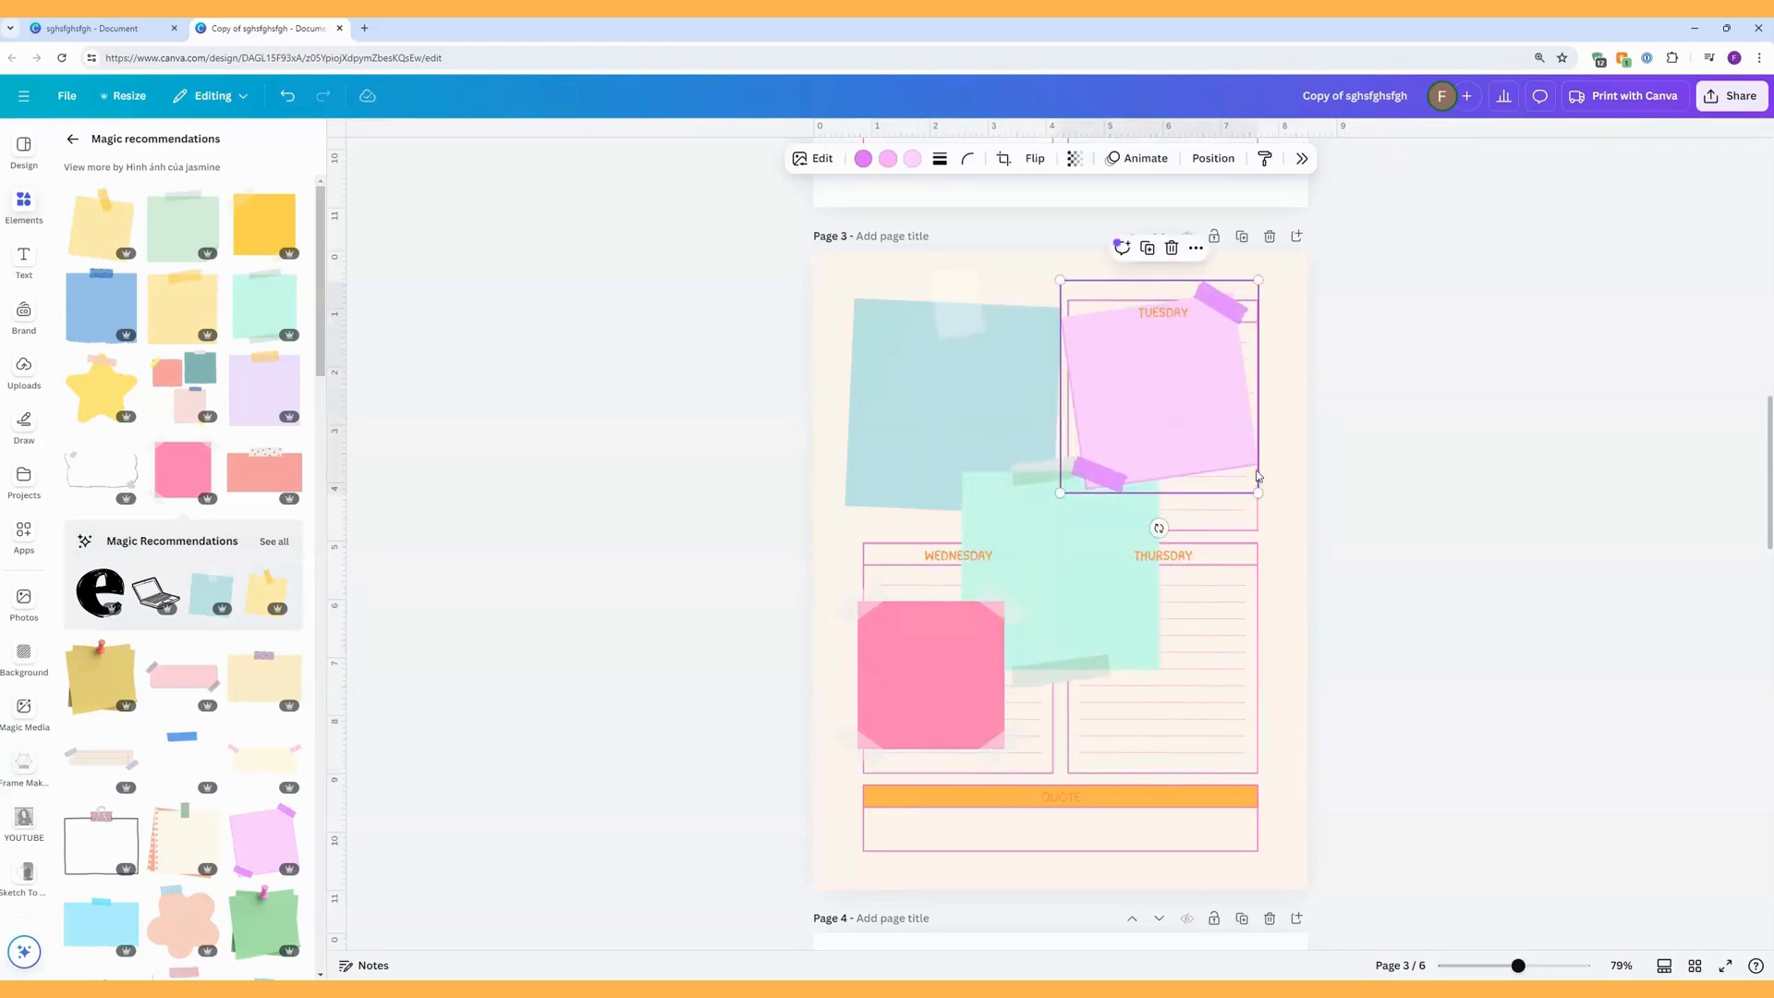
pyautogui.moveTo(1258, 492); pyautogui.dragTo(1263, 530)
# Delete the TUESDAY box with its heading and lines, and place the lilac sticky note in the cleared space.
pyautogui.moveTo(1216, 454); pyautogui.dragTo(998, 416)
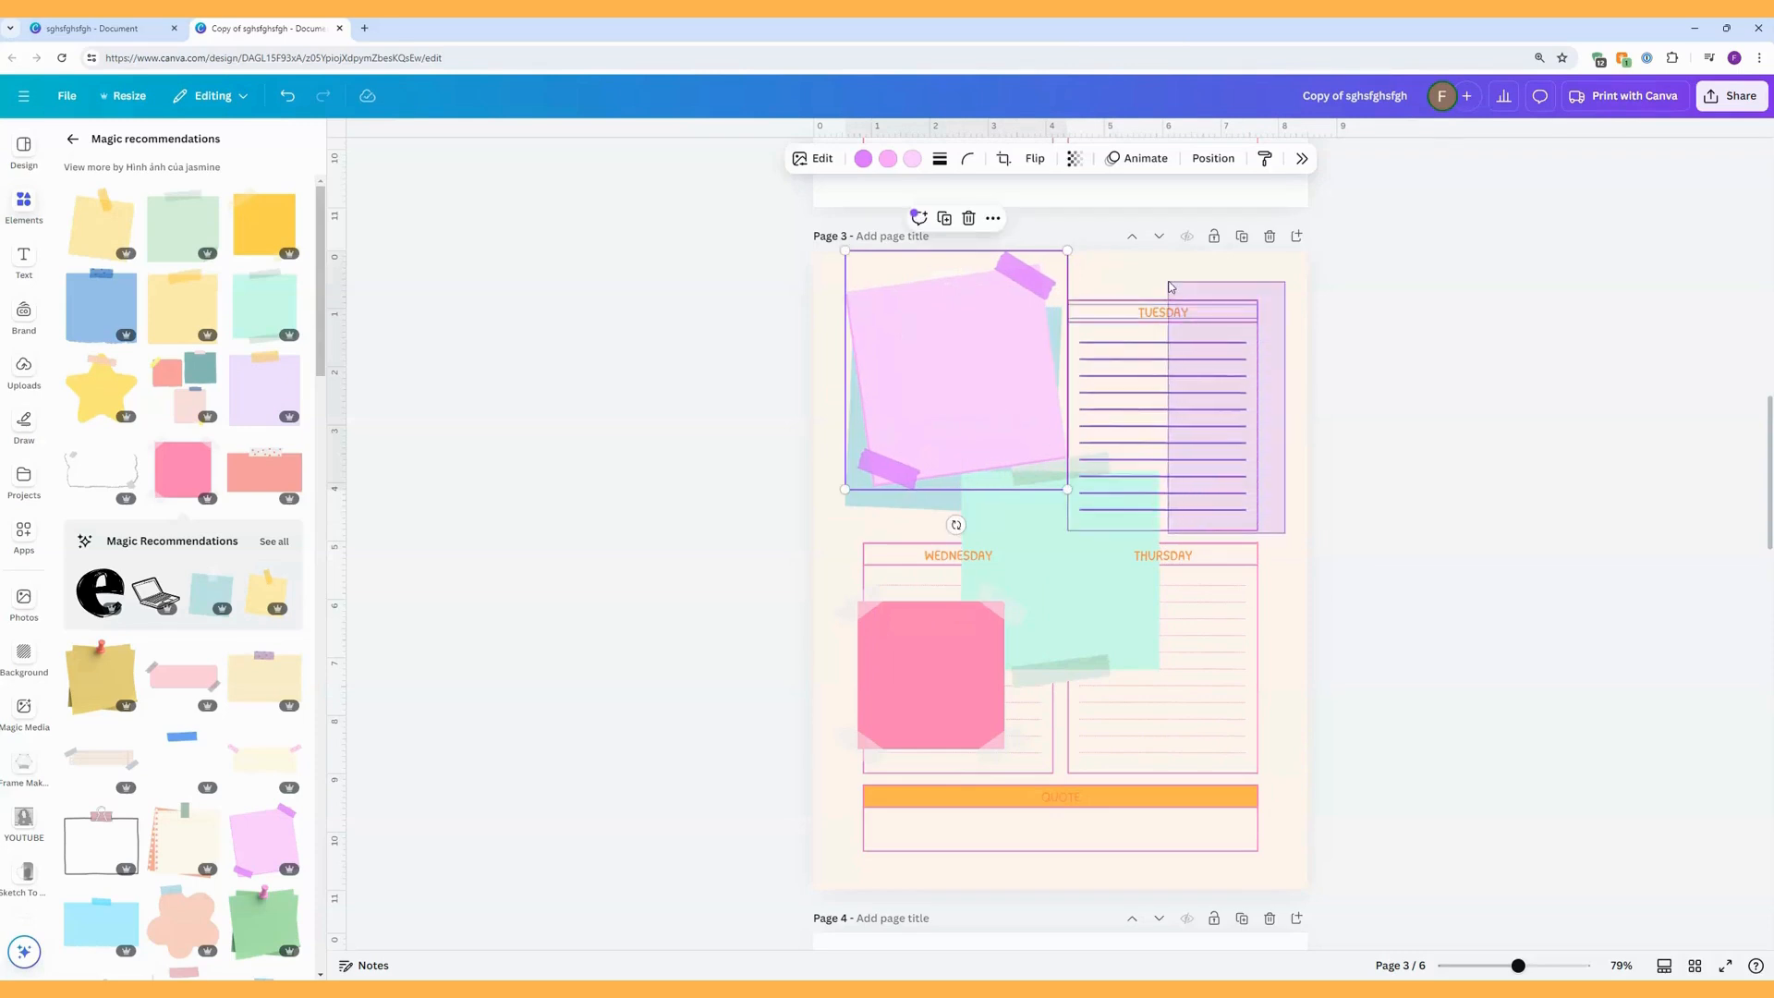
pyautogui.click(1174, 314)
pyautogui.moveTo(975, 374); pyautogui.dragTo(1187, 402)
pyautogui.moveTo(1030, 379); pyautogui.dragTo(1014, 374)
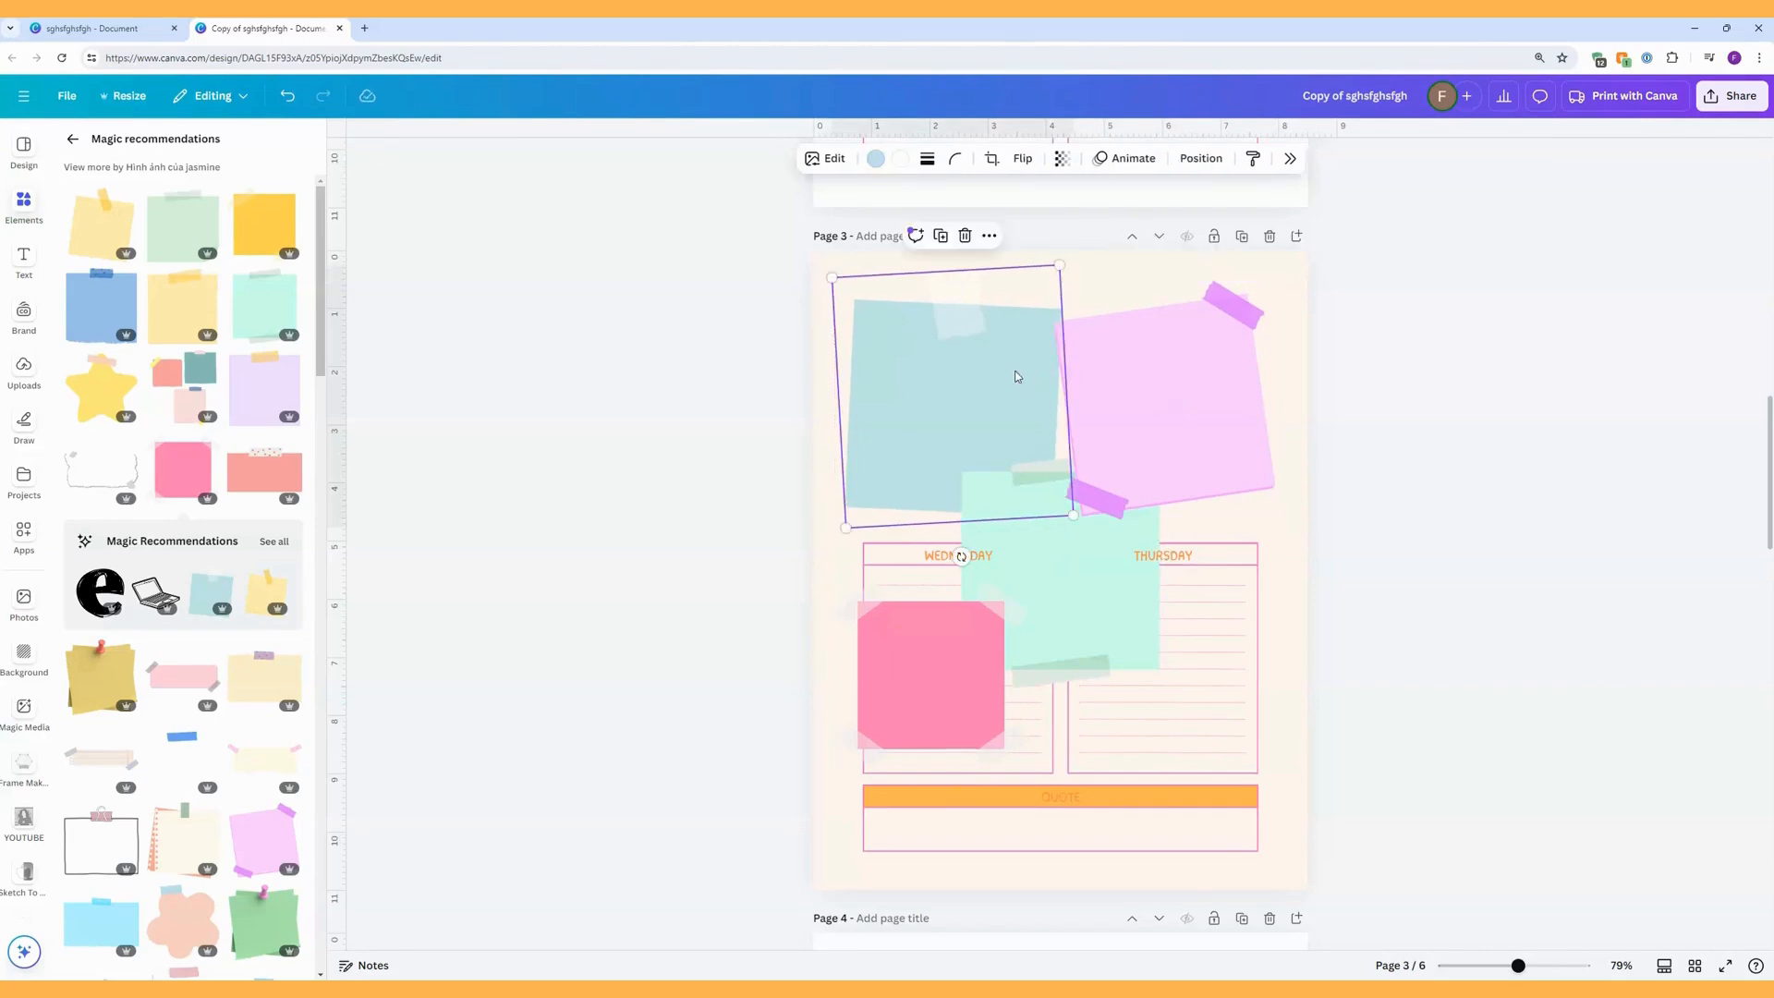
# Enlarge the hot-pink sticky note to match the blue one and move the mint note into the TUESDAY space.
pyautogui.moveTo(1085, 635); pyautogui.dragTo(1199, 681)
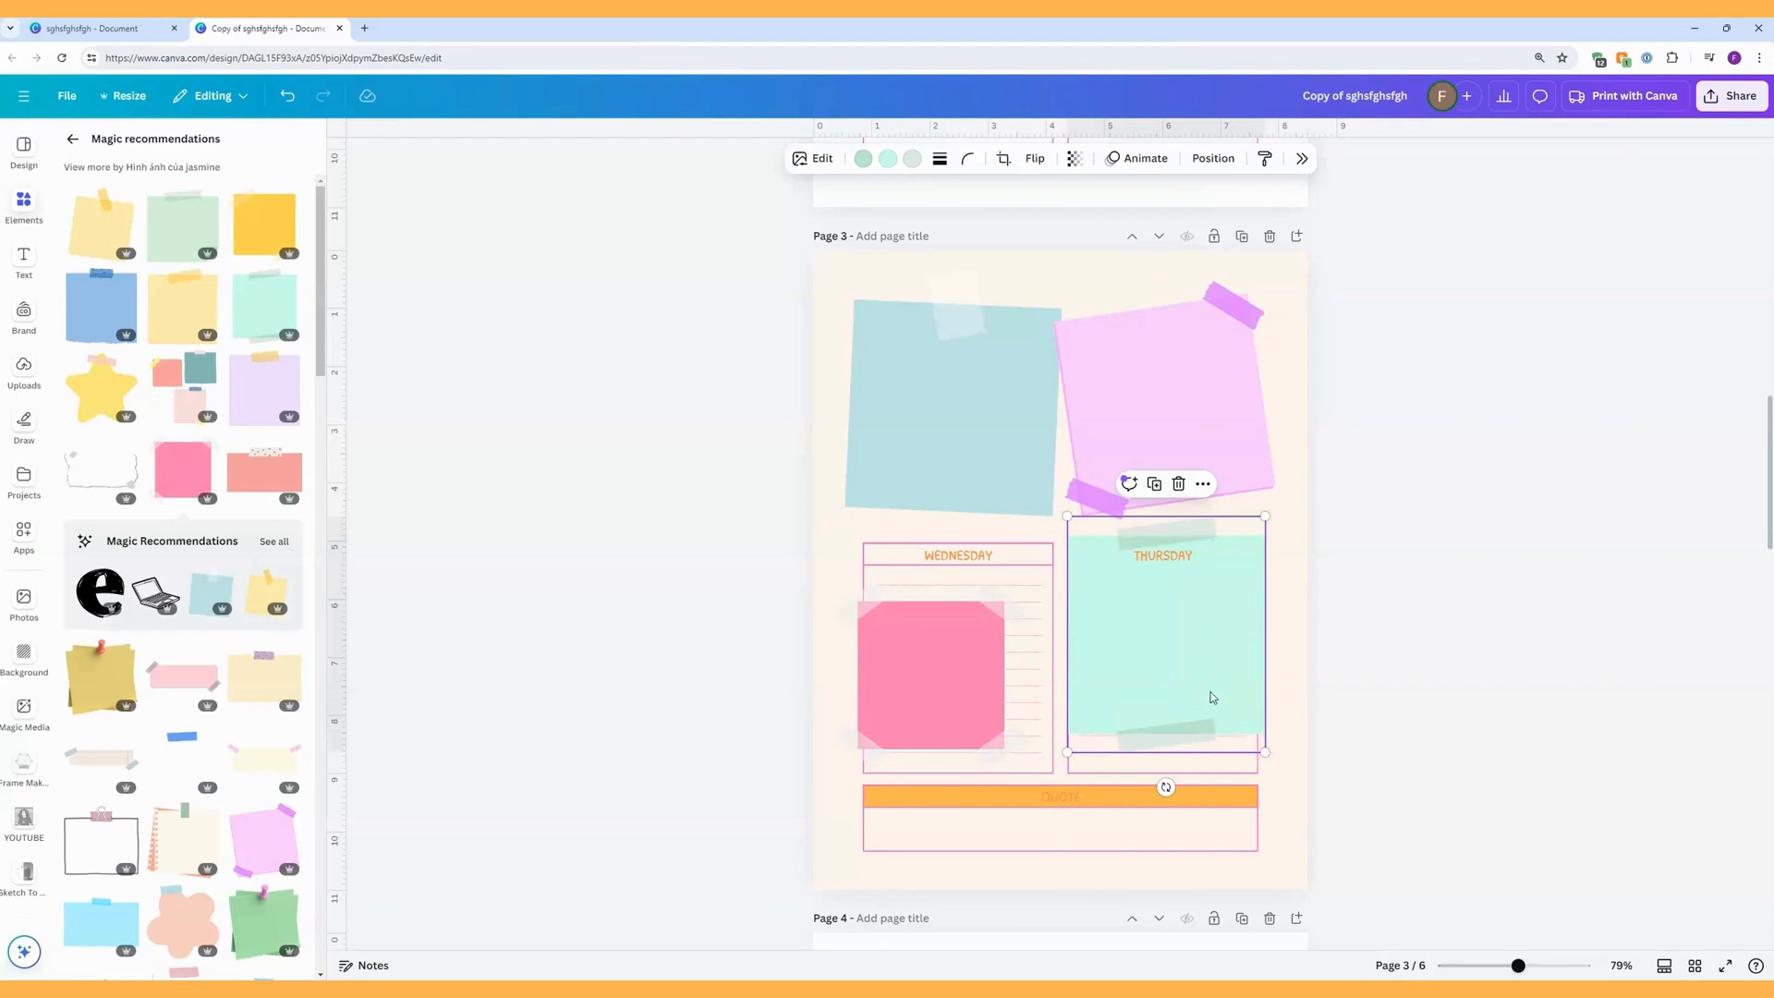
pyautogui.moveTo(960, 648); pyautogui.dragTo(960, 345)
pyautogui.moveTo(1033, 470); pyautogui.dragTo(1100, 538)
pyautogui.moveTo(1164, 665); pyautogui.dragTo(1196, 414)
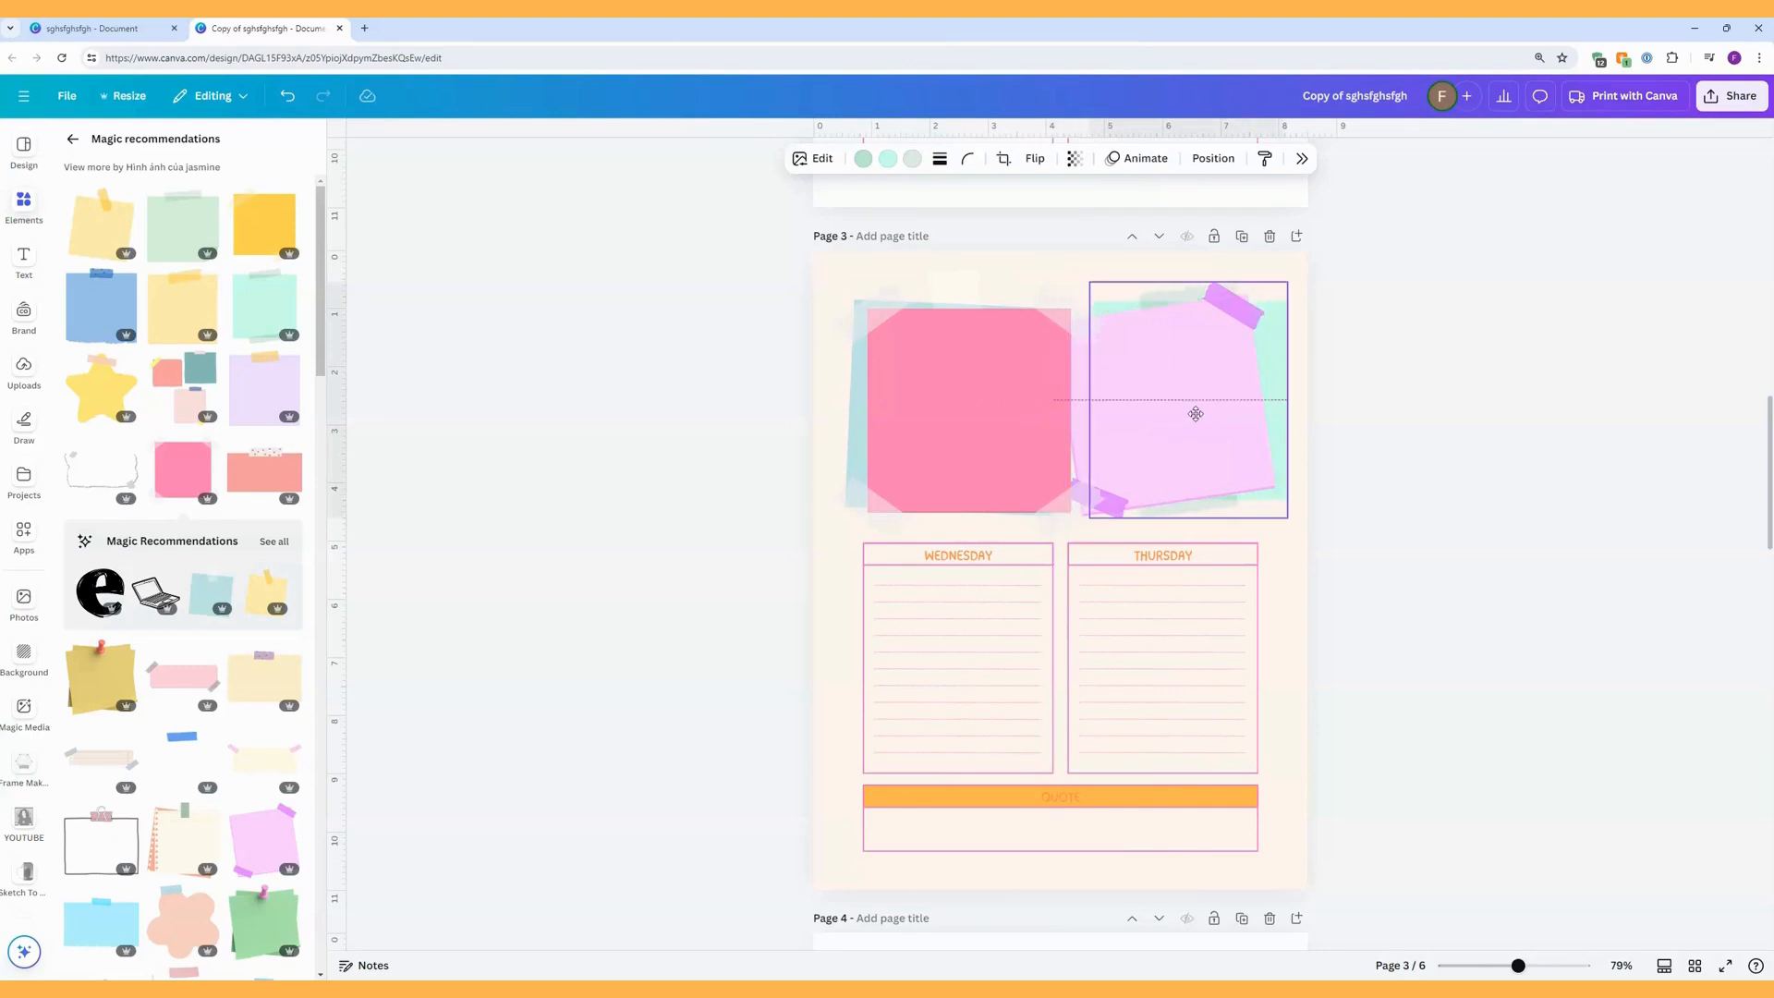
# Delete the WEDNESDAY and THURSDAY boxes with their contents, and place the hot-pink and lilac sticky notes in those spaces respectively.
pyautogui.moveTo(843, 532); pyautogui.dragTo(914, 483)
pyautogui.click(869, 561)
pyautogui.click(852, 550)
pyautogui.moveTo(850, 548); pyautogui.dragTo(1299, 779)
pyautogui.press('Delete')
pyautogui.moveTo(1070, 386); pyautogui.dragTo(981, 662)
pyautogui.moveTo(1141, 394); pyautogui.dragTo(1162, 630)
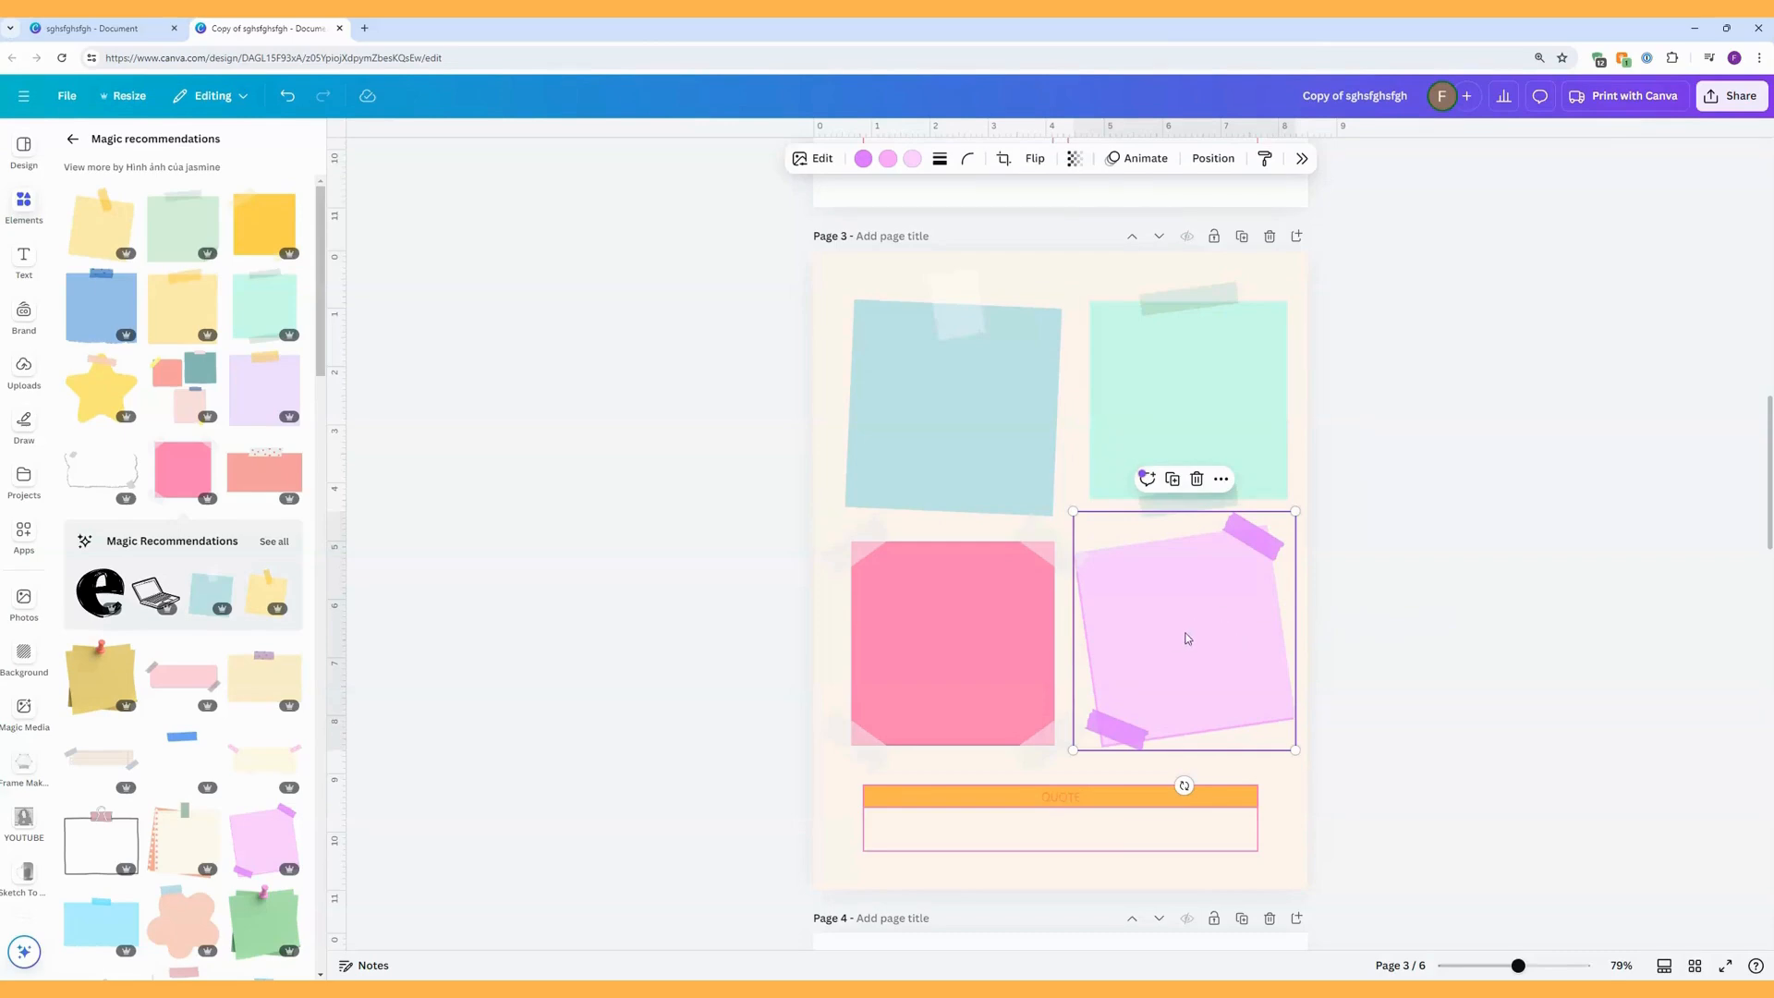
# Replace the lilac sticky note in the THURSDAY space with the deep-yellow taped note, enlarged to match the others.
pyautogui.hotkey('ctrl', 'z')
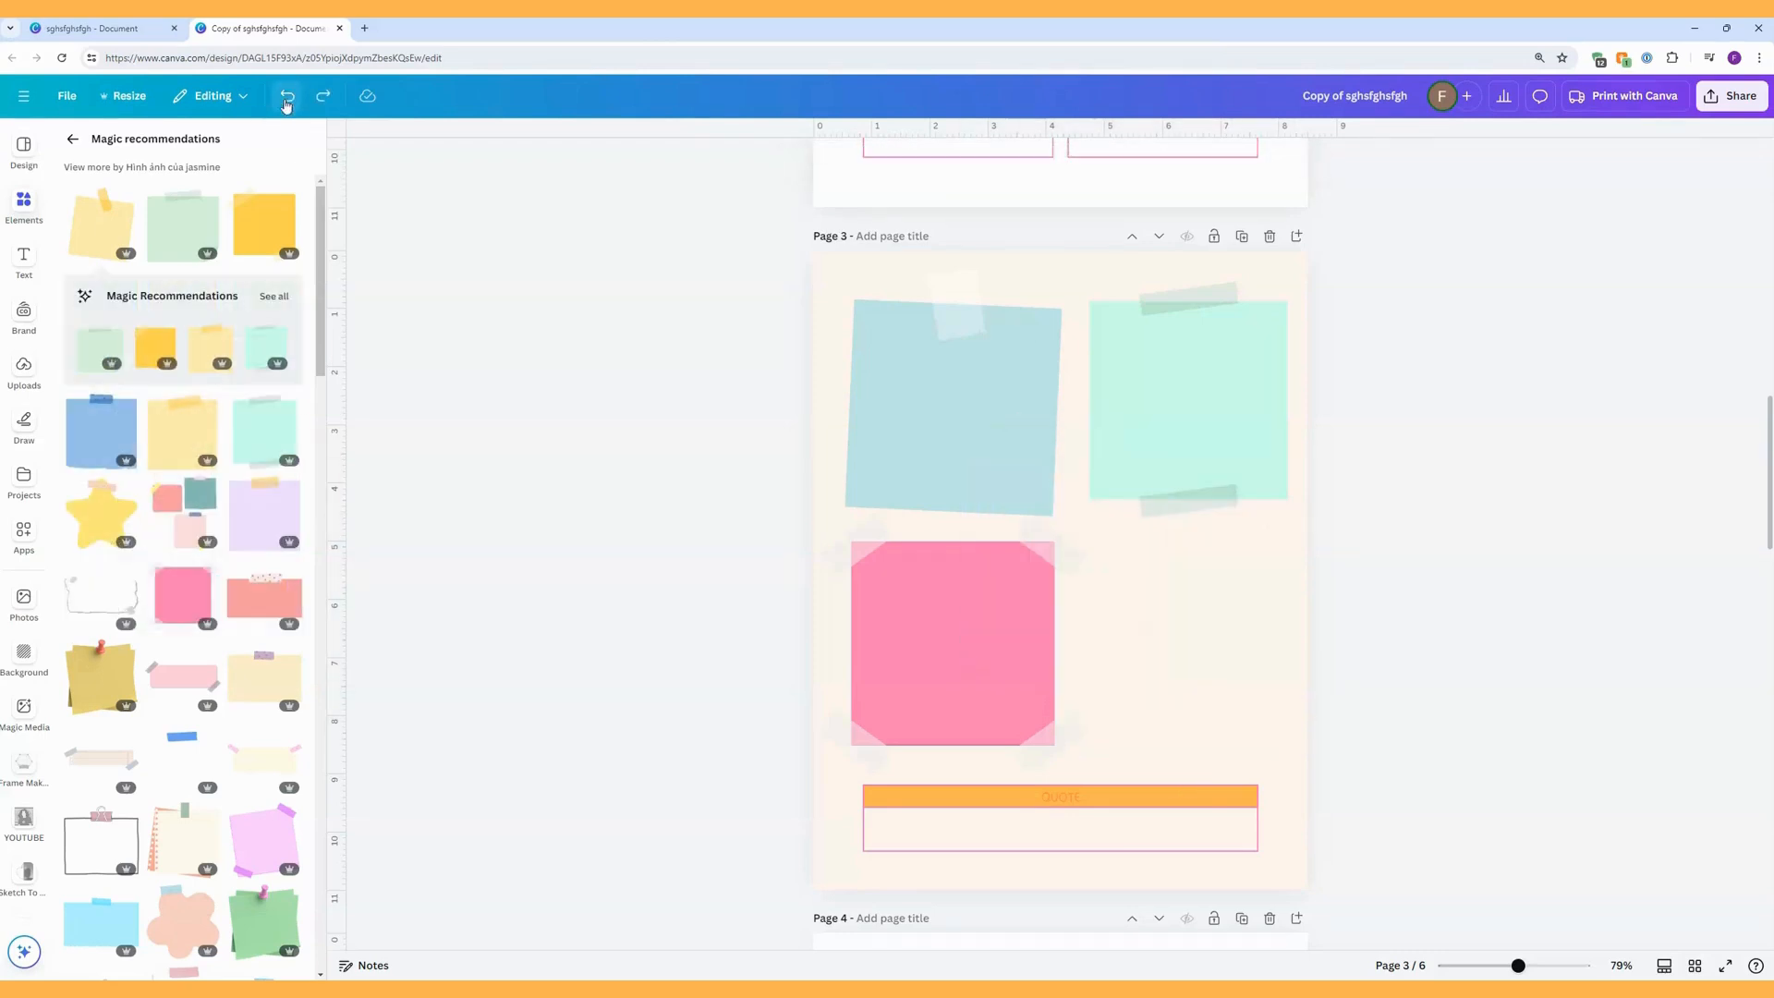
pyautogui.click(265, 233)
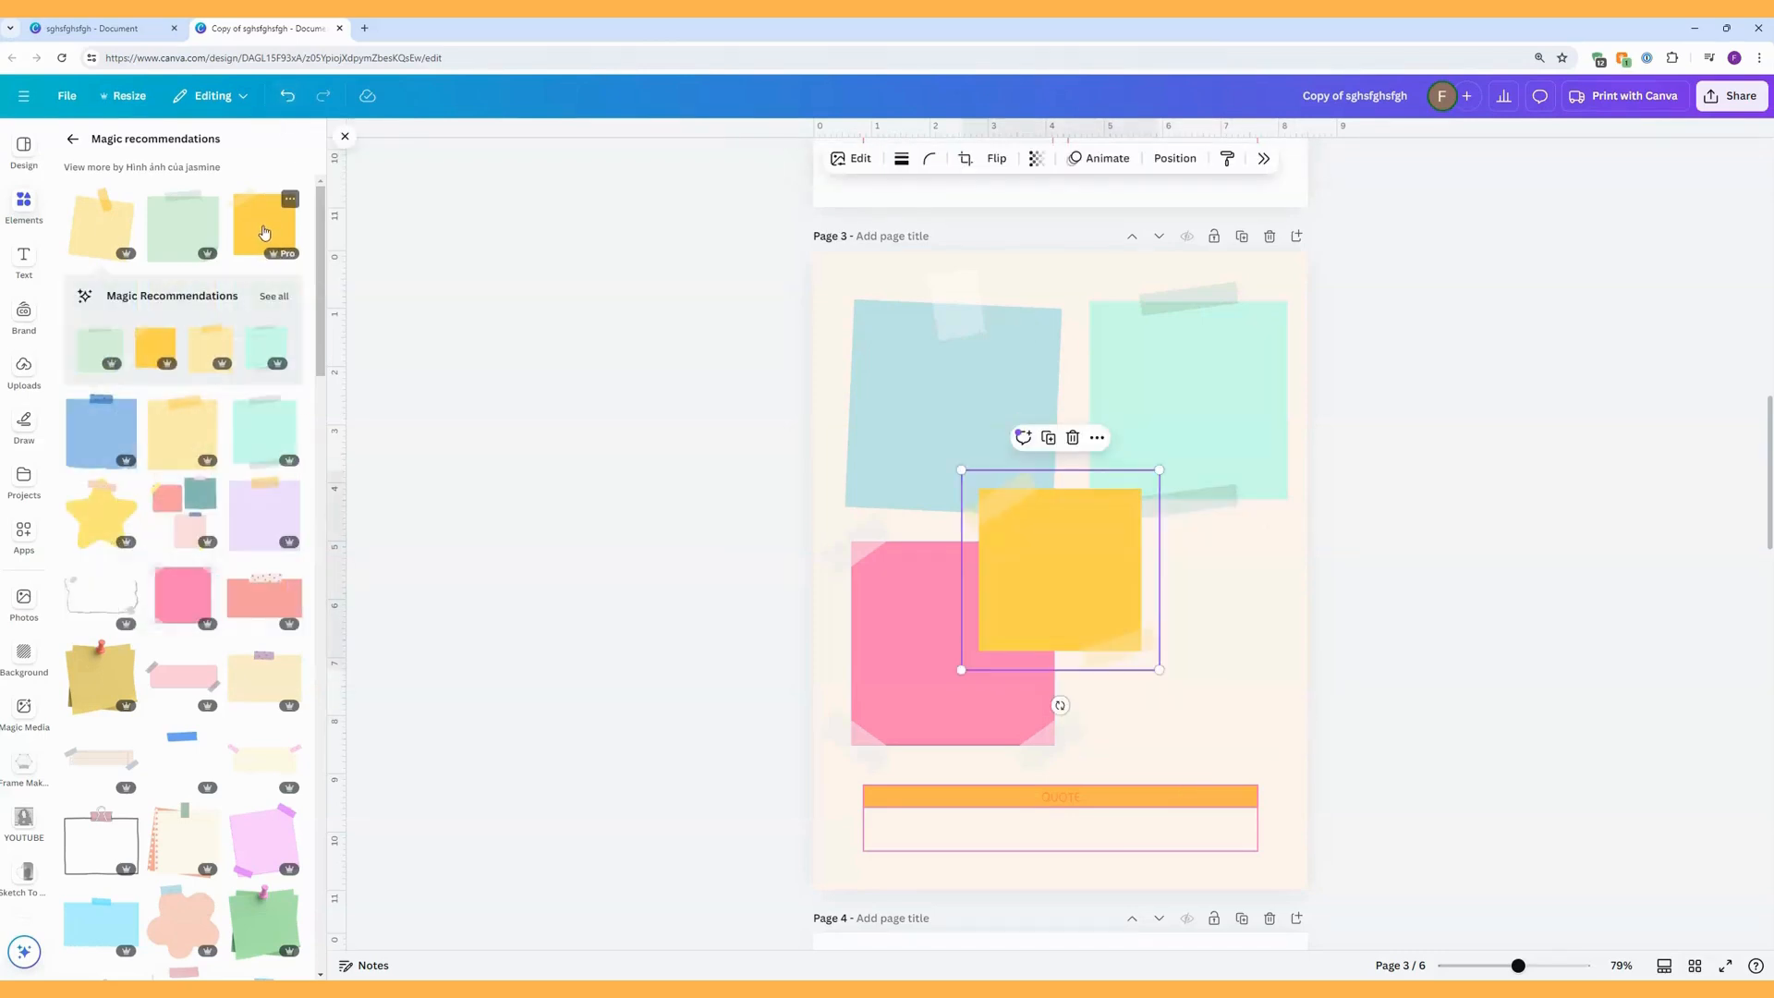
pyautogui.moveTo(1058, 626); pyautogui.dragTo(1160, 636)
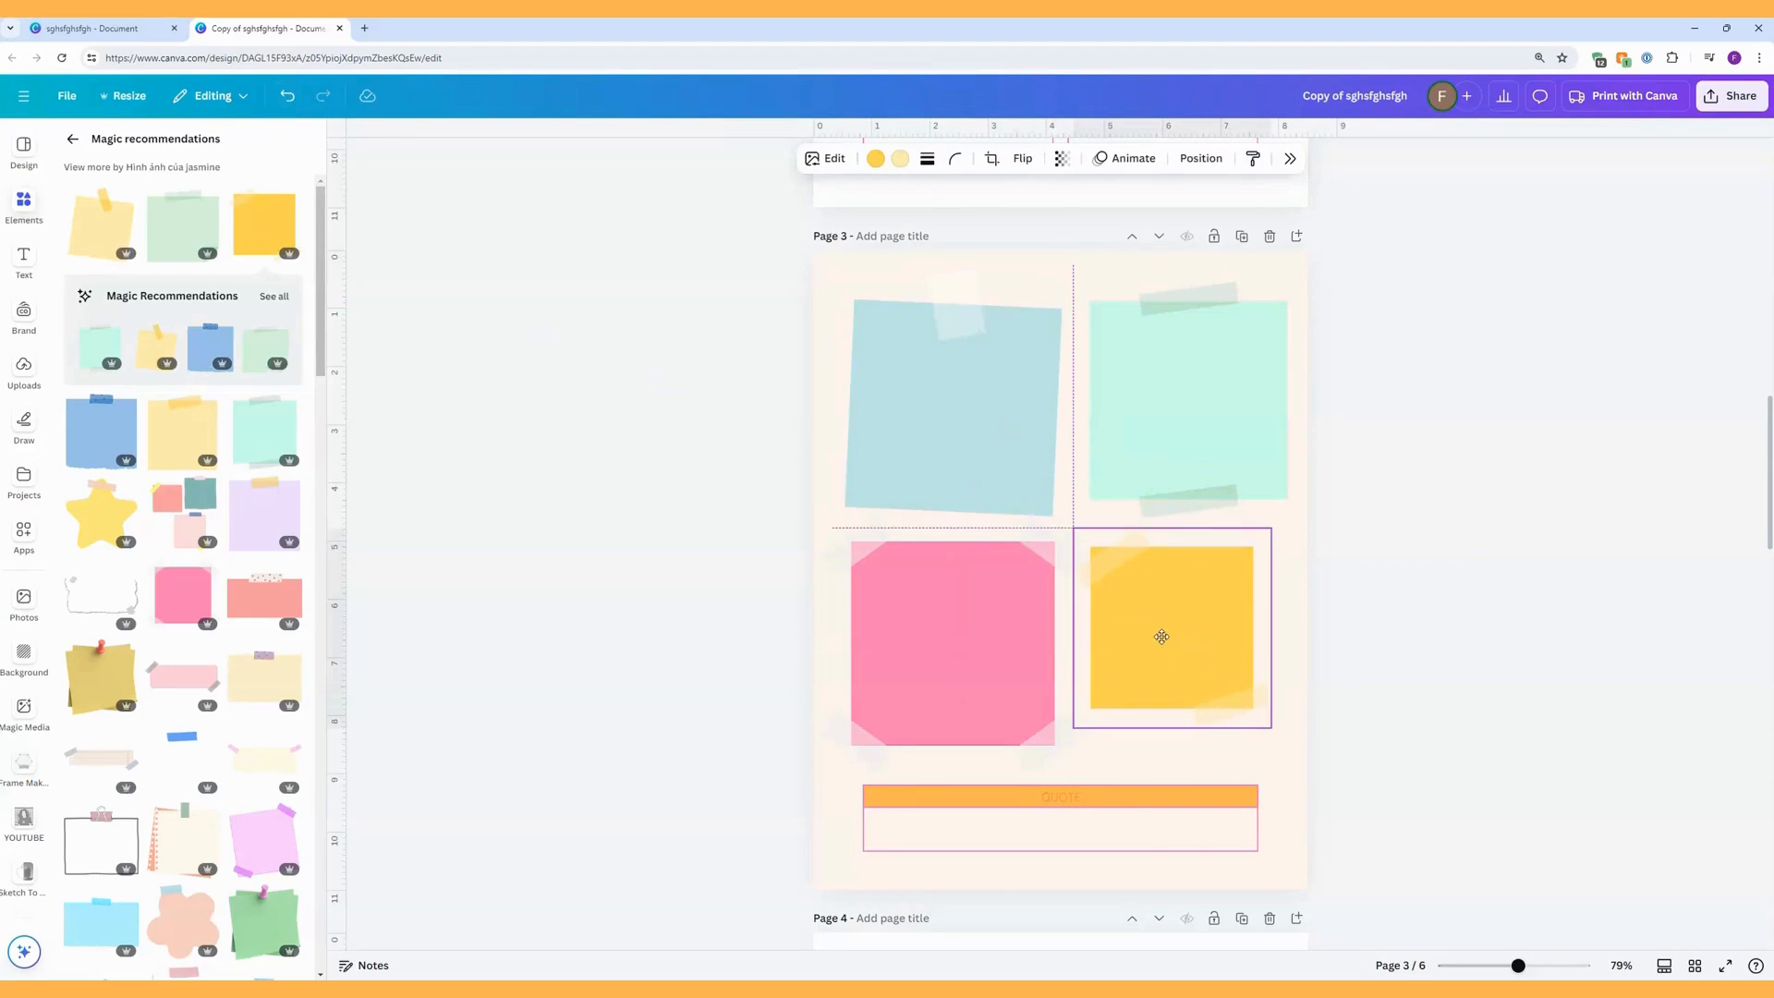
pyautogui.moveTo(1271, 727); pyautogui.dragTo(1307, 765)
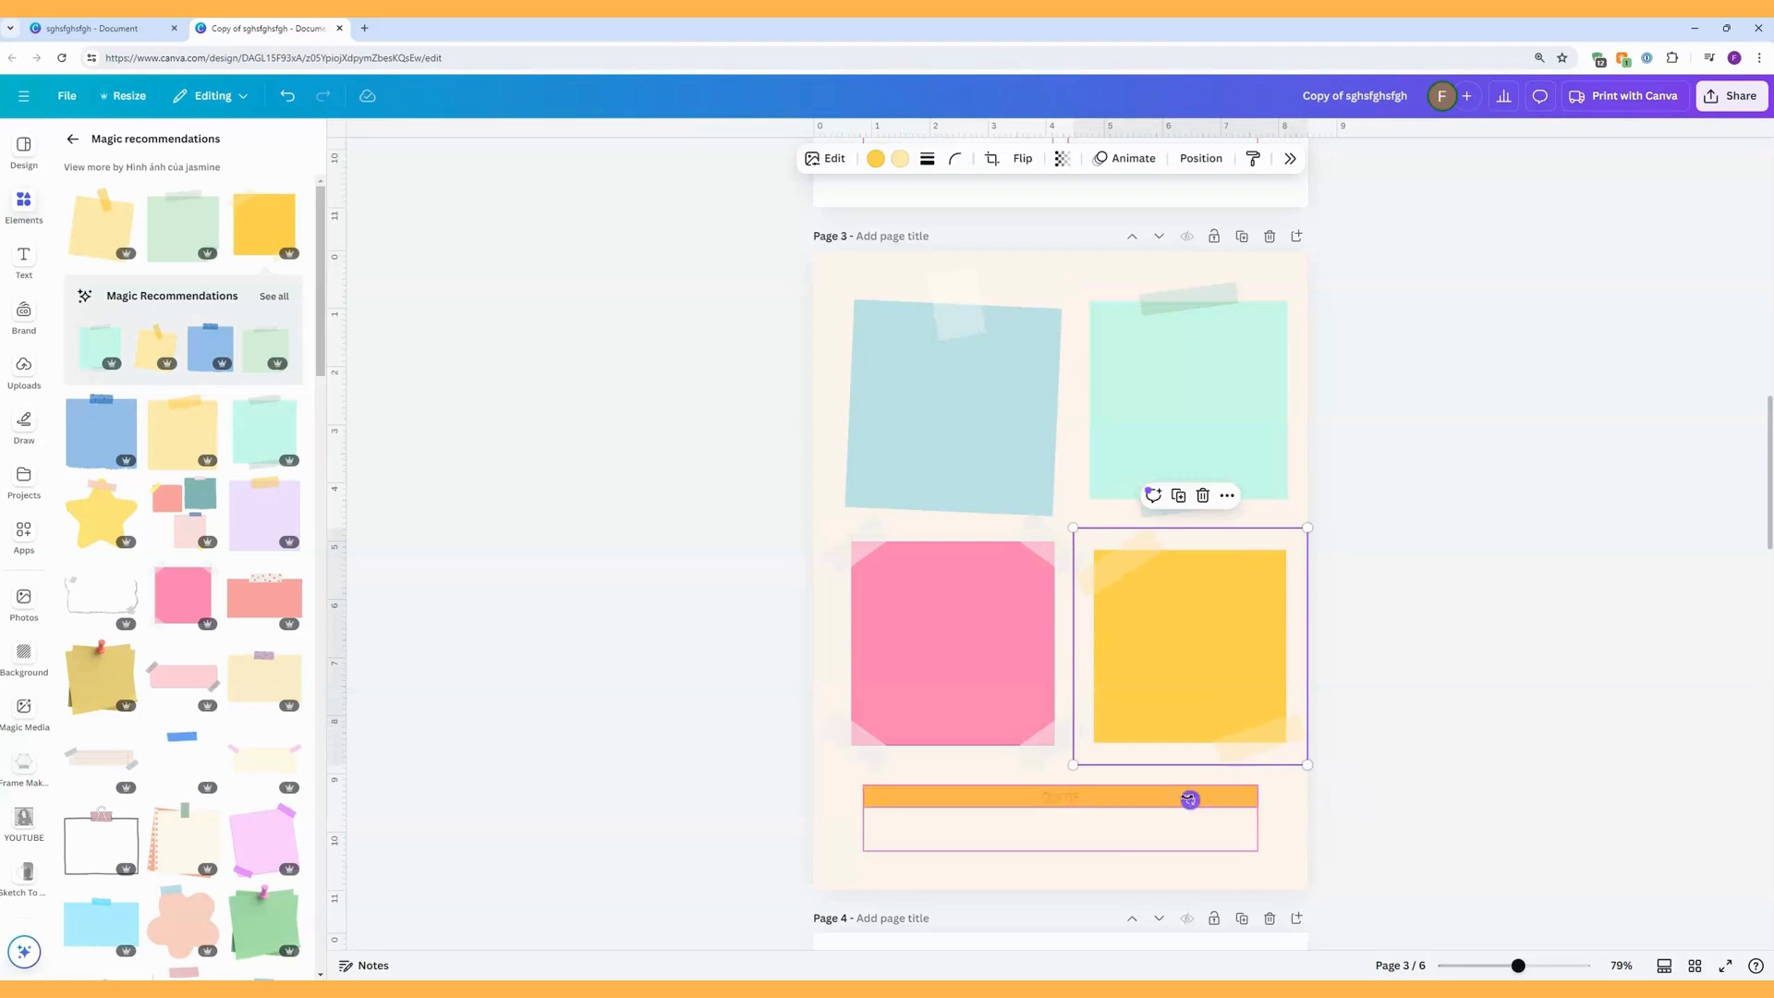
# Rotate the yellow sticky note by almost a quarter turn so it sits slightly tilted, and enlarge it a little.
pyautogui.moveTo(1191, 799); pyautogui.dragTo(1314, 659)
pyautogui.moveTo(1216, 634); pyautogui.dragTo(1206, 630)
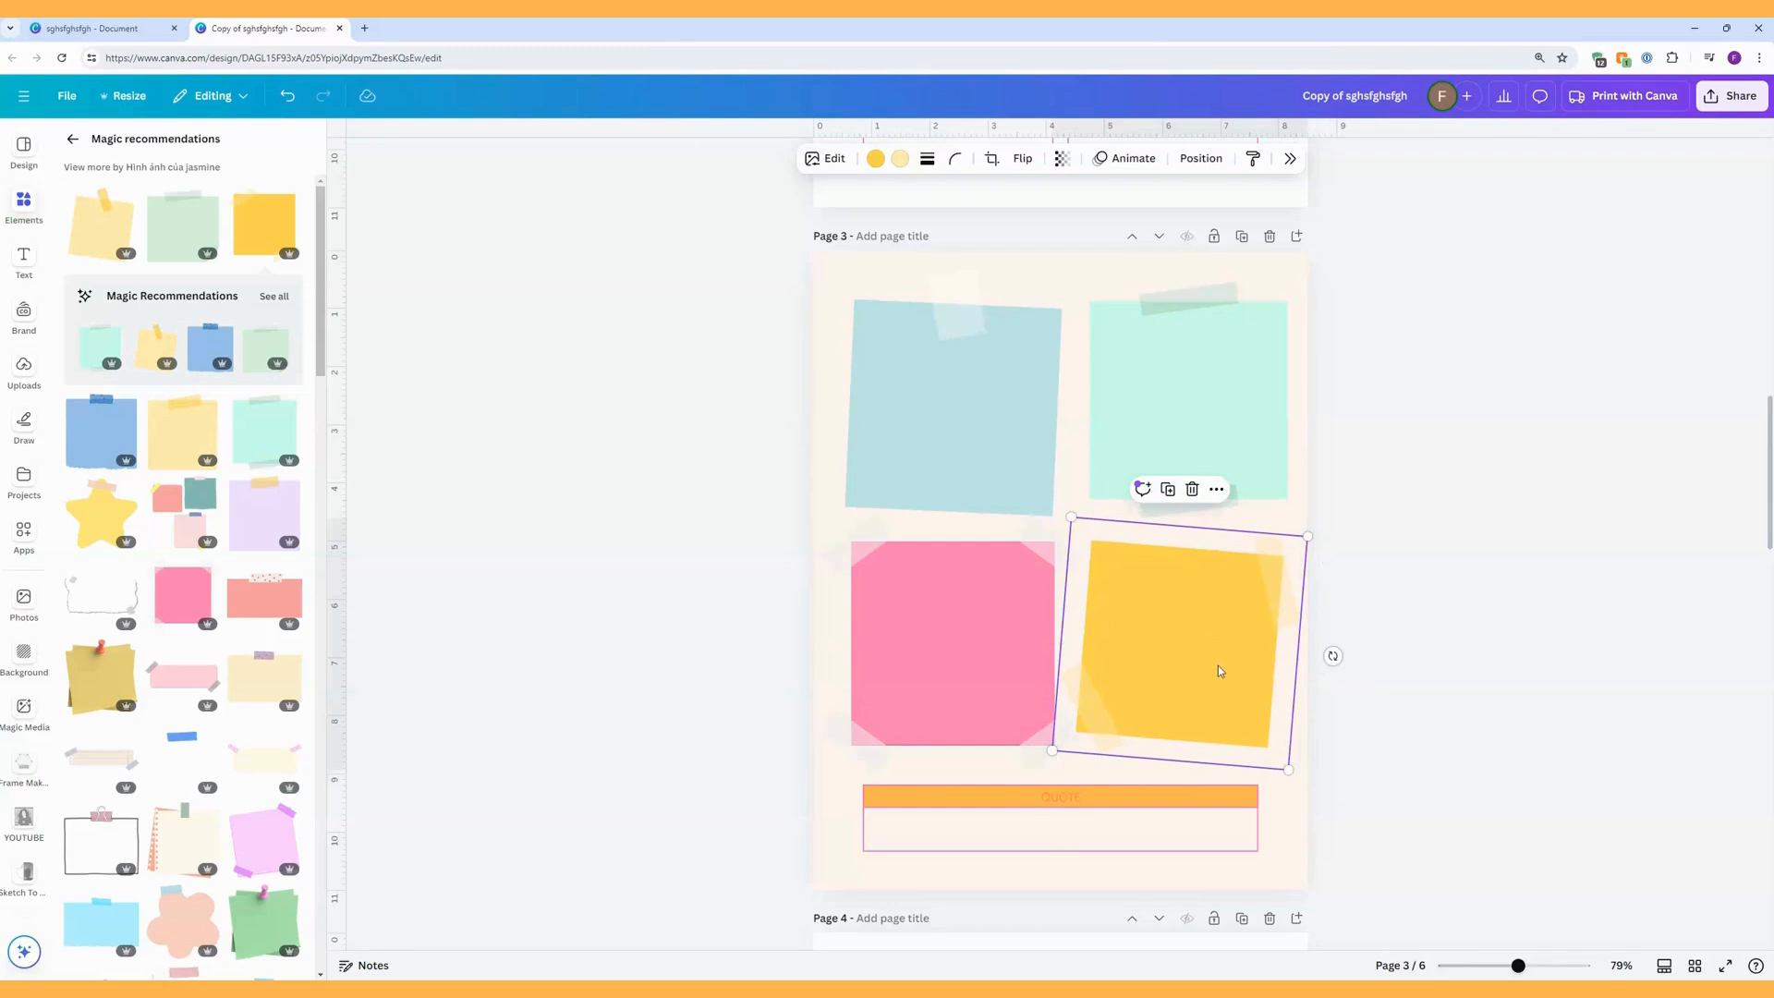
pyautogui.moveTo(1071, 517); pyautogui.dragTo(1068, 510)
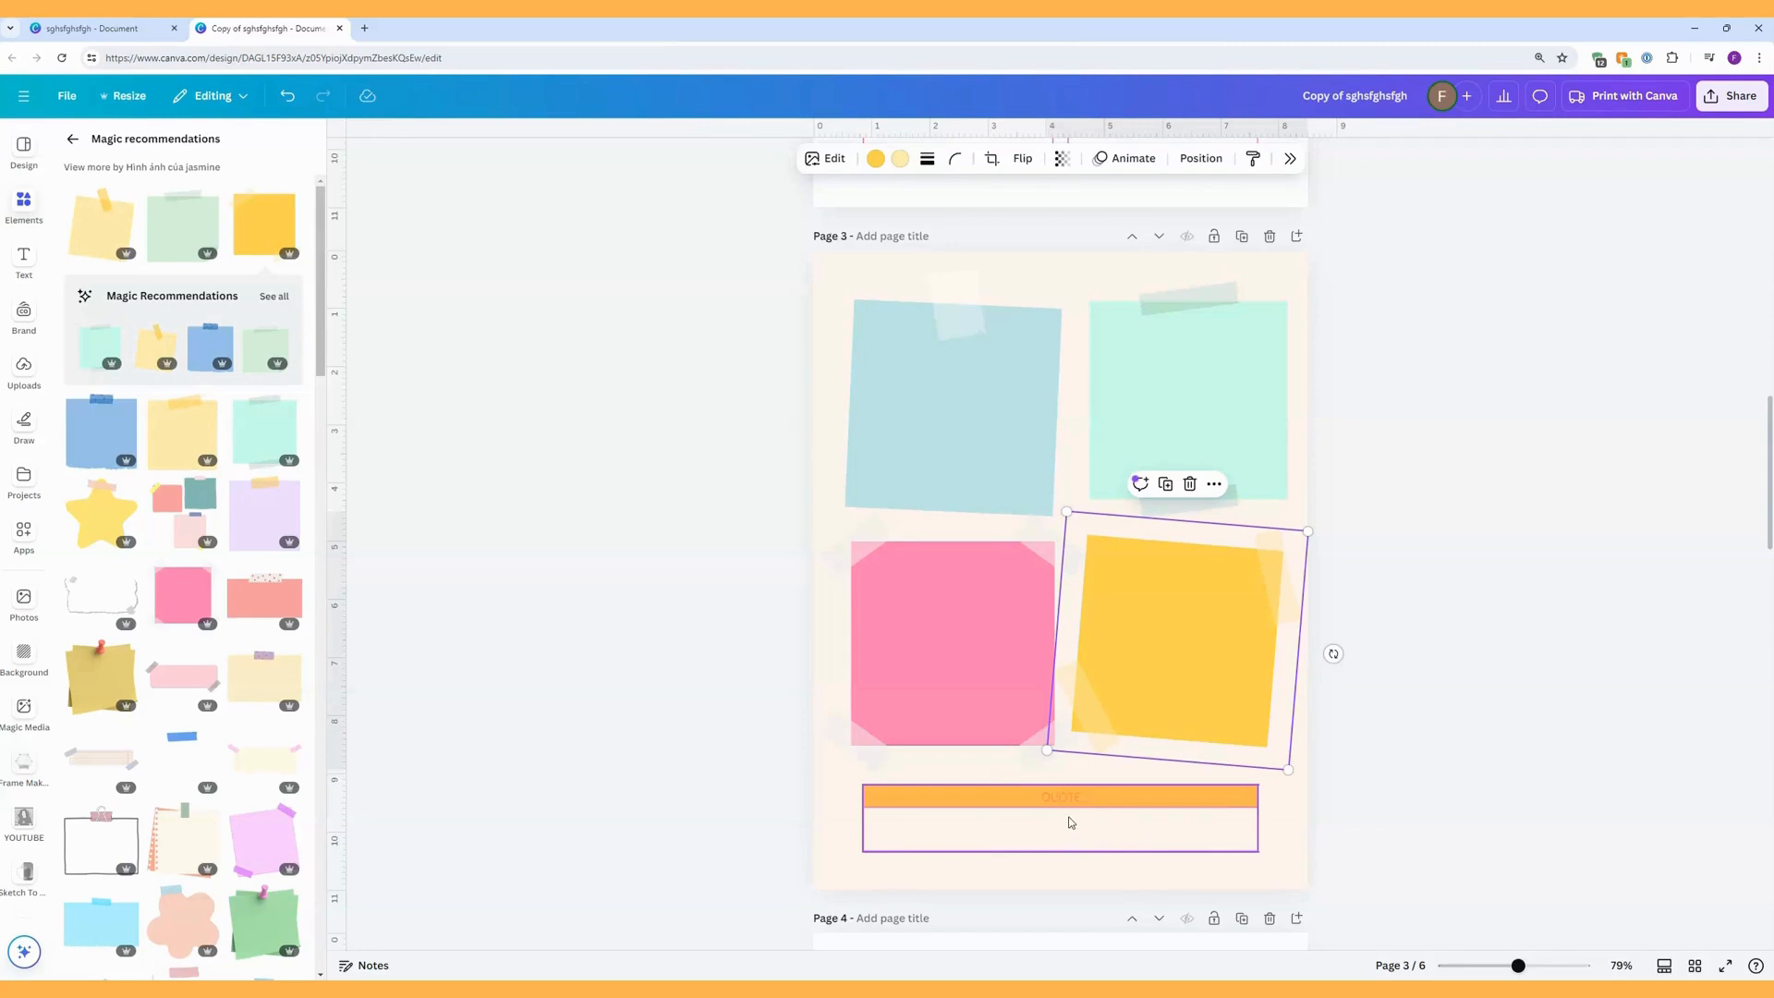
# Search the graphics for "washi tape".
pyautogui.click(77, 142)
pyautogui.tripleClick(117, 145)
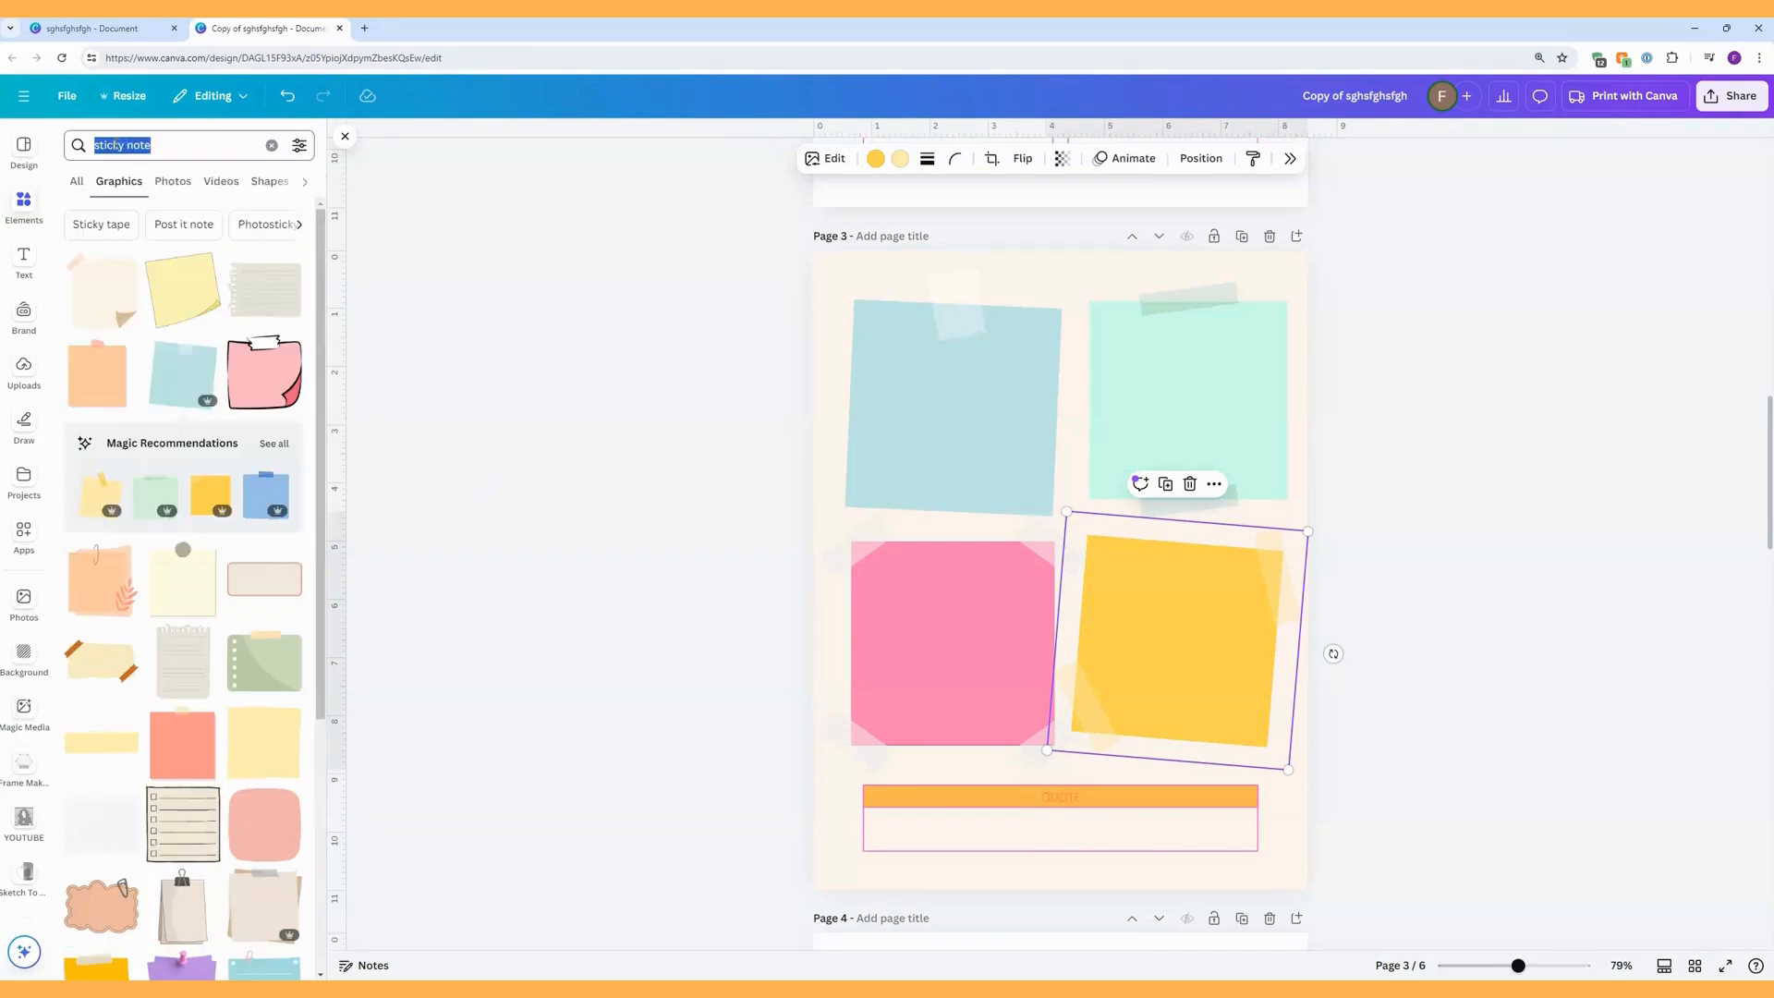
pyautogui.write('washi')
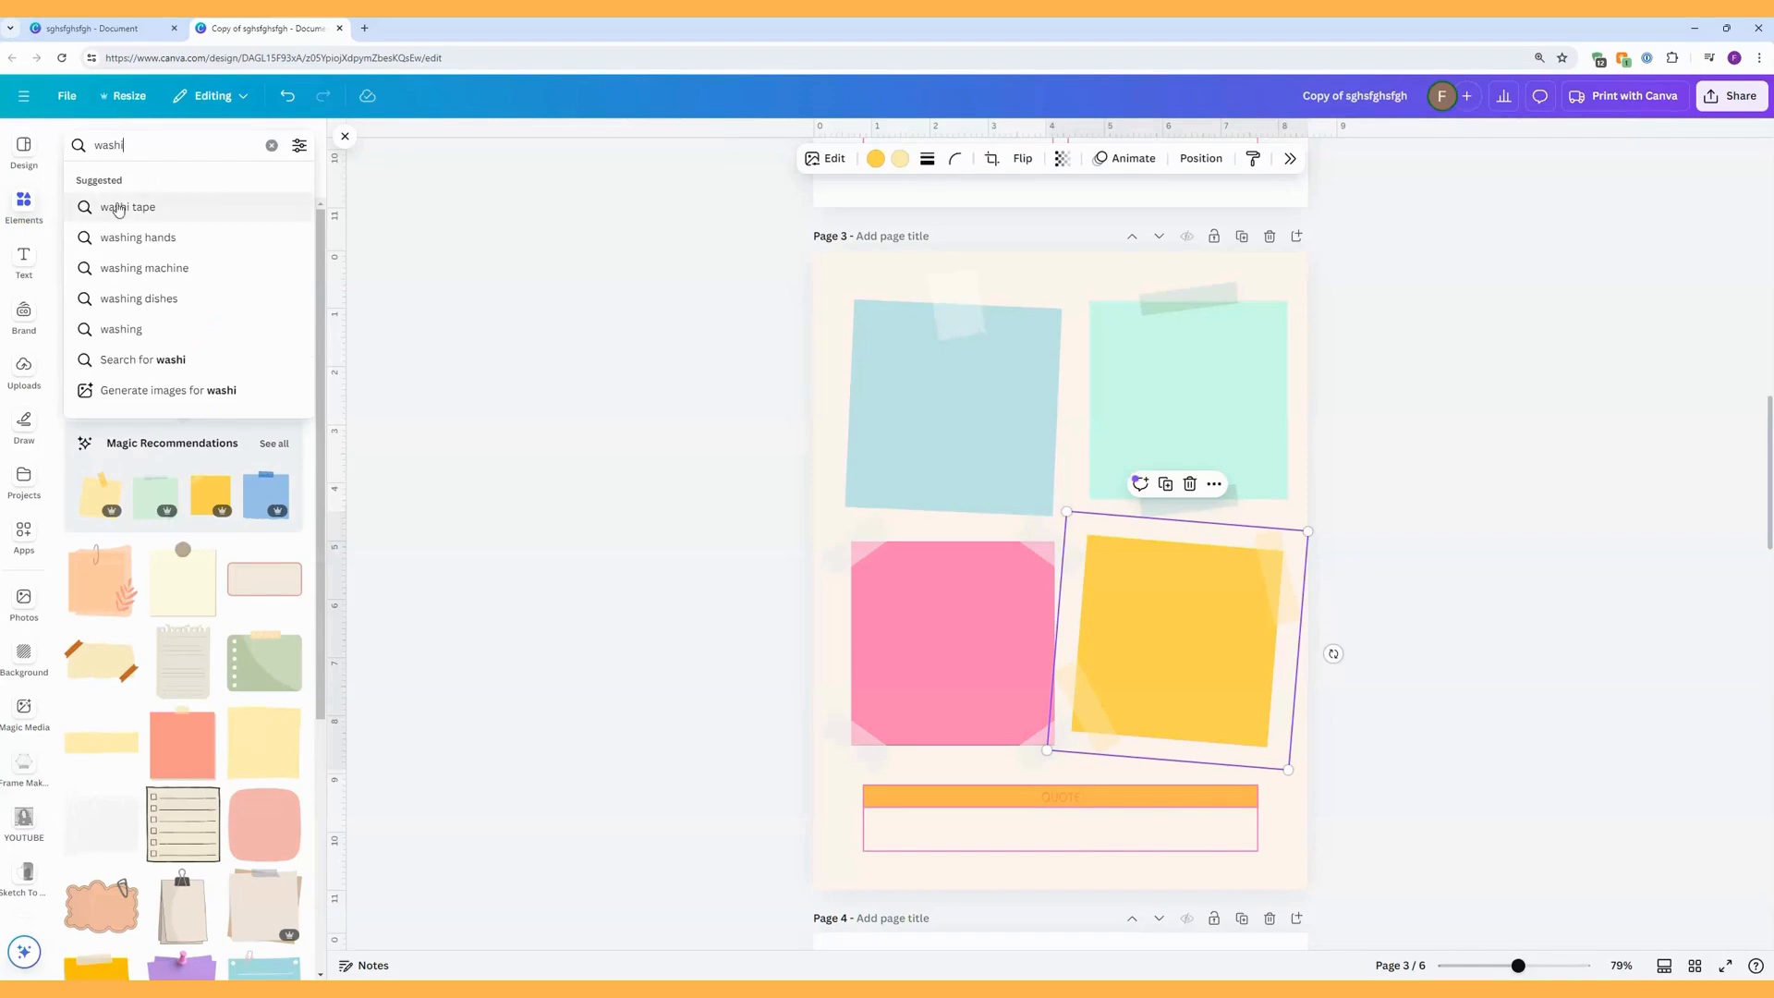
pyautogui.click(118, 205)
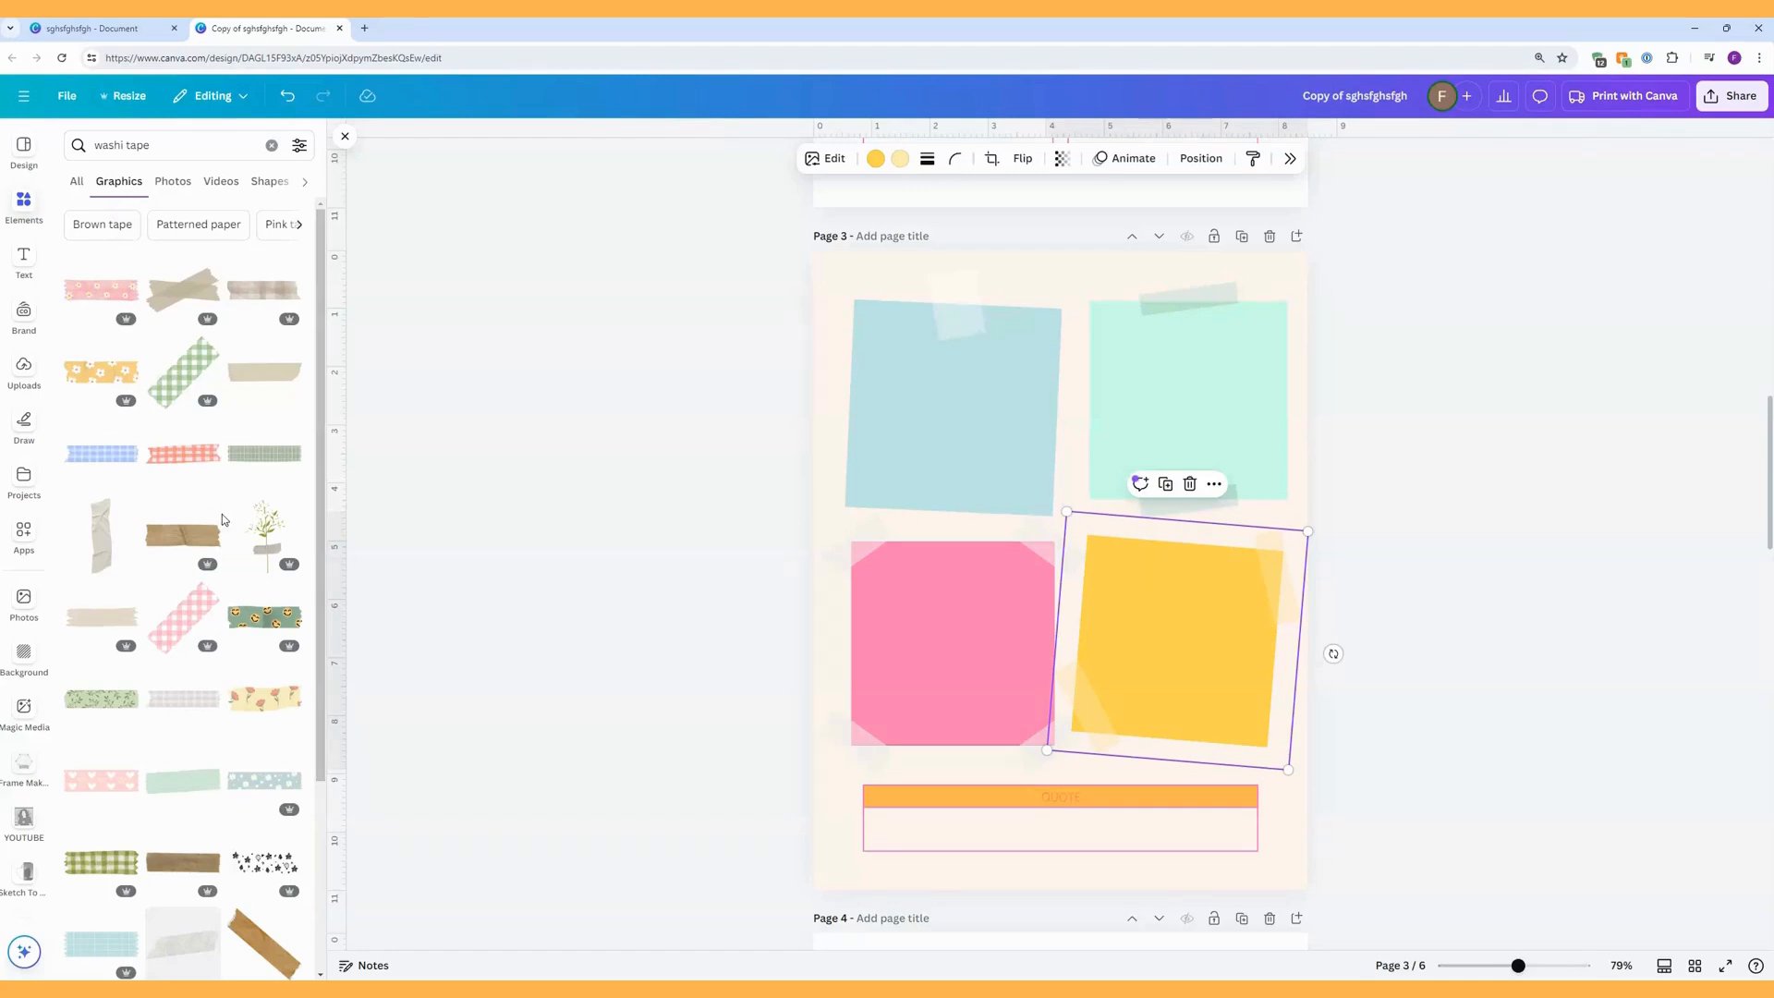
# Try a plain mint-green washi tape strip enlarged across the lower sticky notes, and remove it again.
pyautogui.scroll(-3, 222, 514)
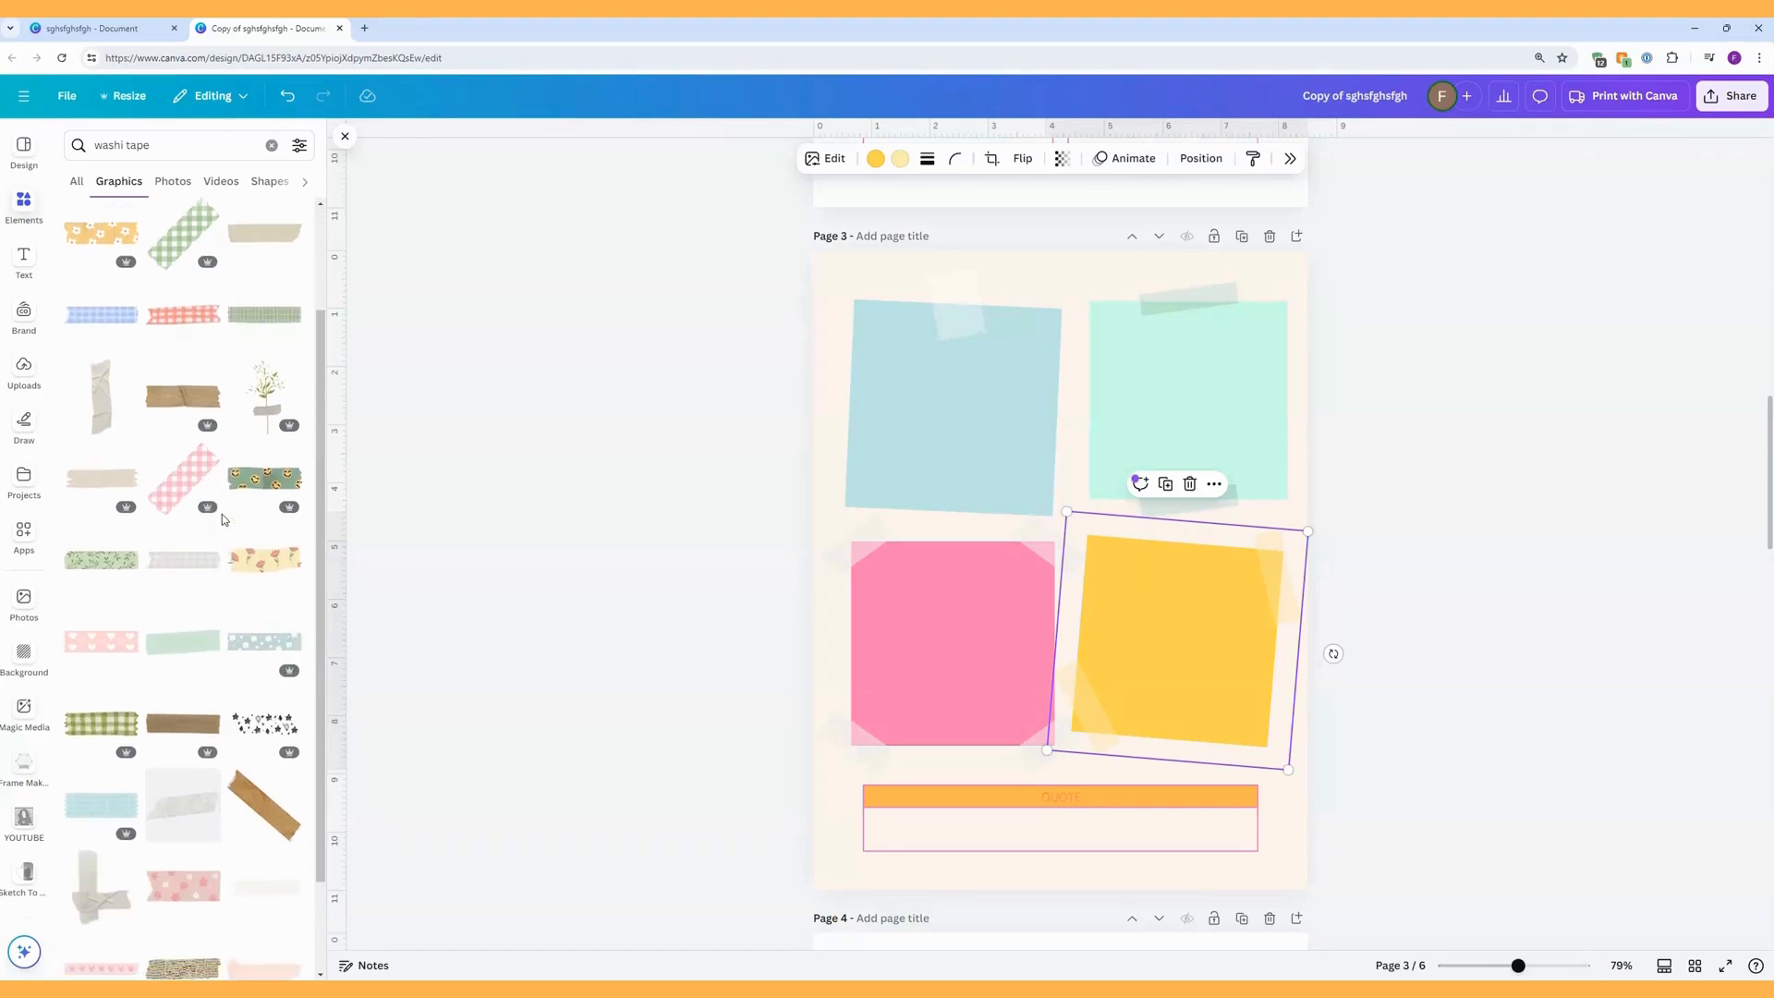
pyautogui.click(190, 644)
pyautogui.moveTo(1056, 580); pyautogui.dragTo(1232, 755)
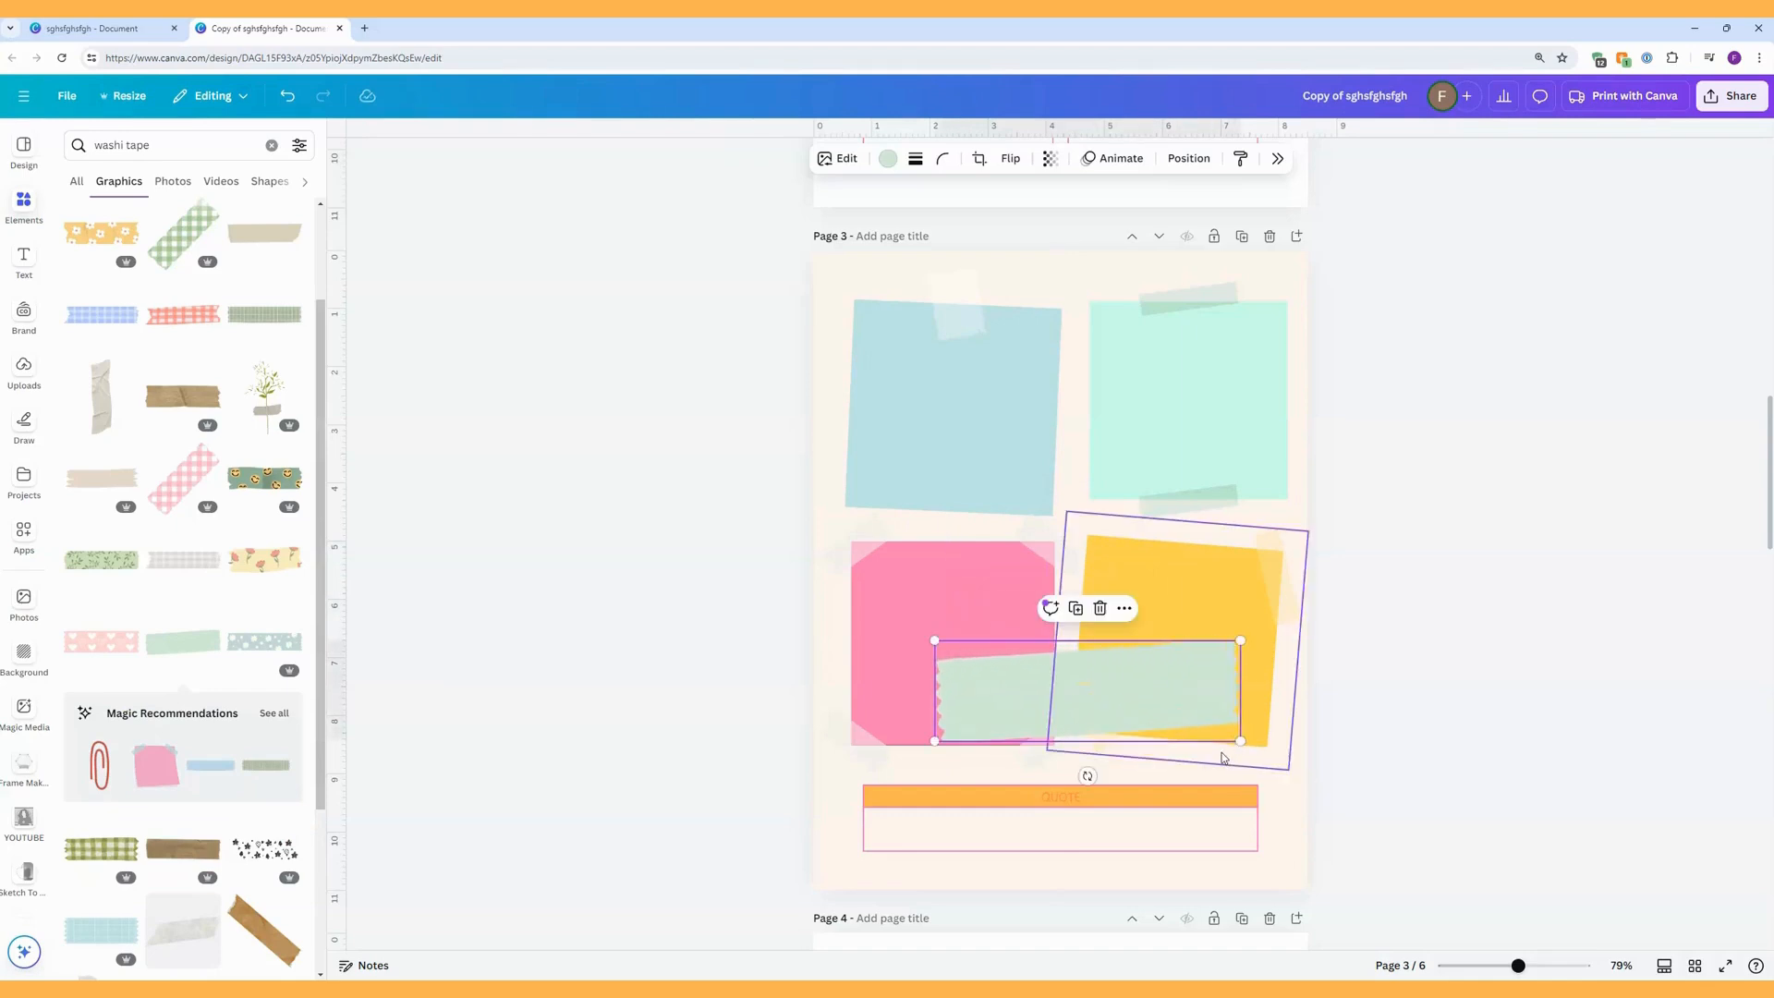
pyautogui.press('Delete')
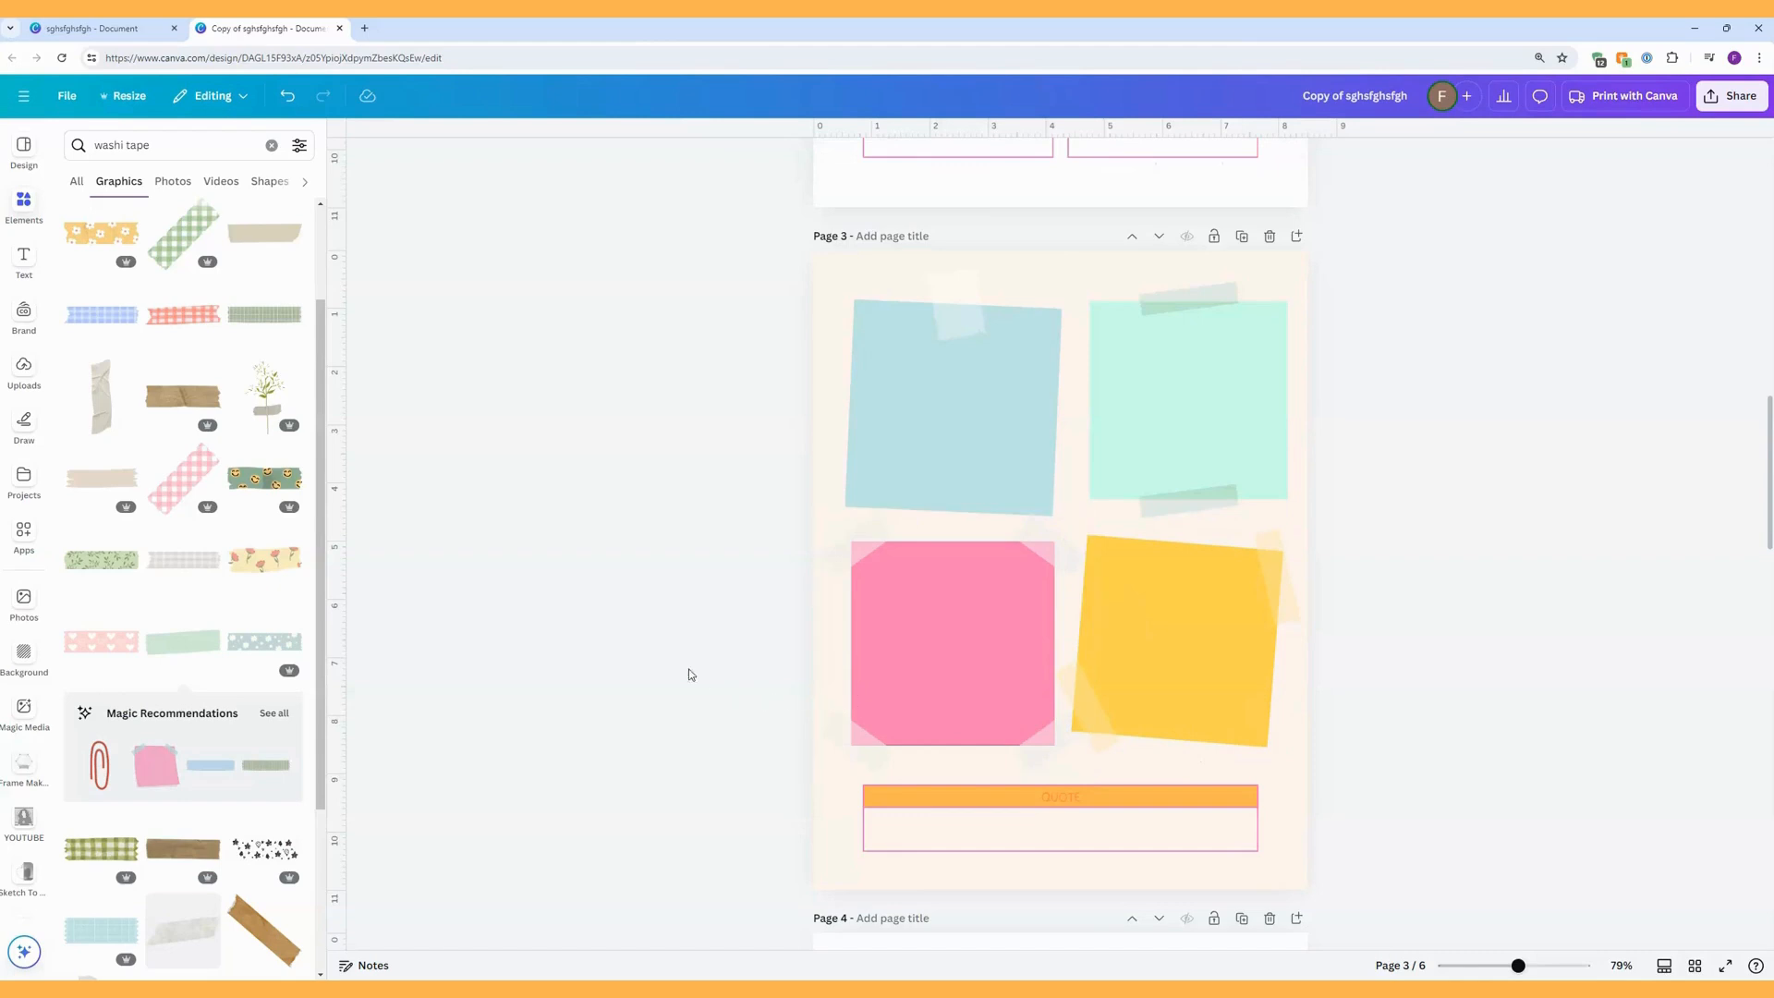
# Add the plain peach washi tape over the quote box on page 3 and delete the quote box with its orange heading.
pyautogui.scroll(-5, 311, 678)
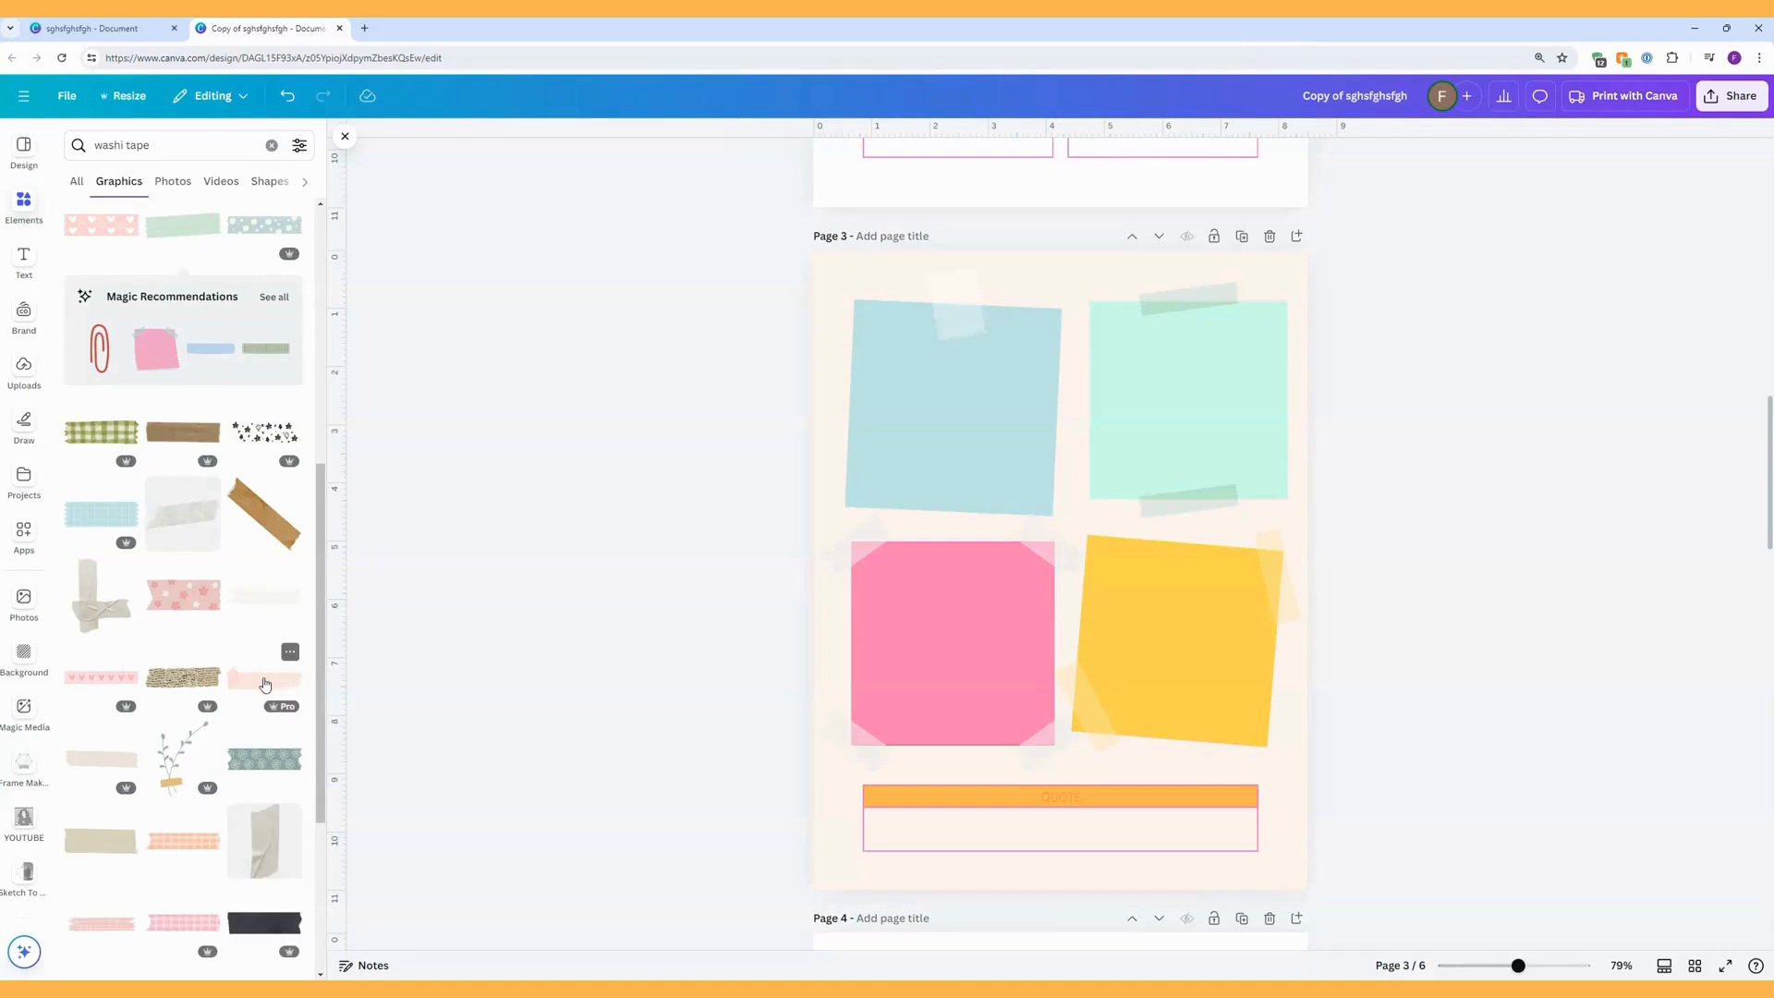
pyautogui.moveTo(264, 683); pyautogui.dragTo(951, 816)
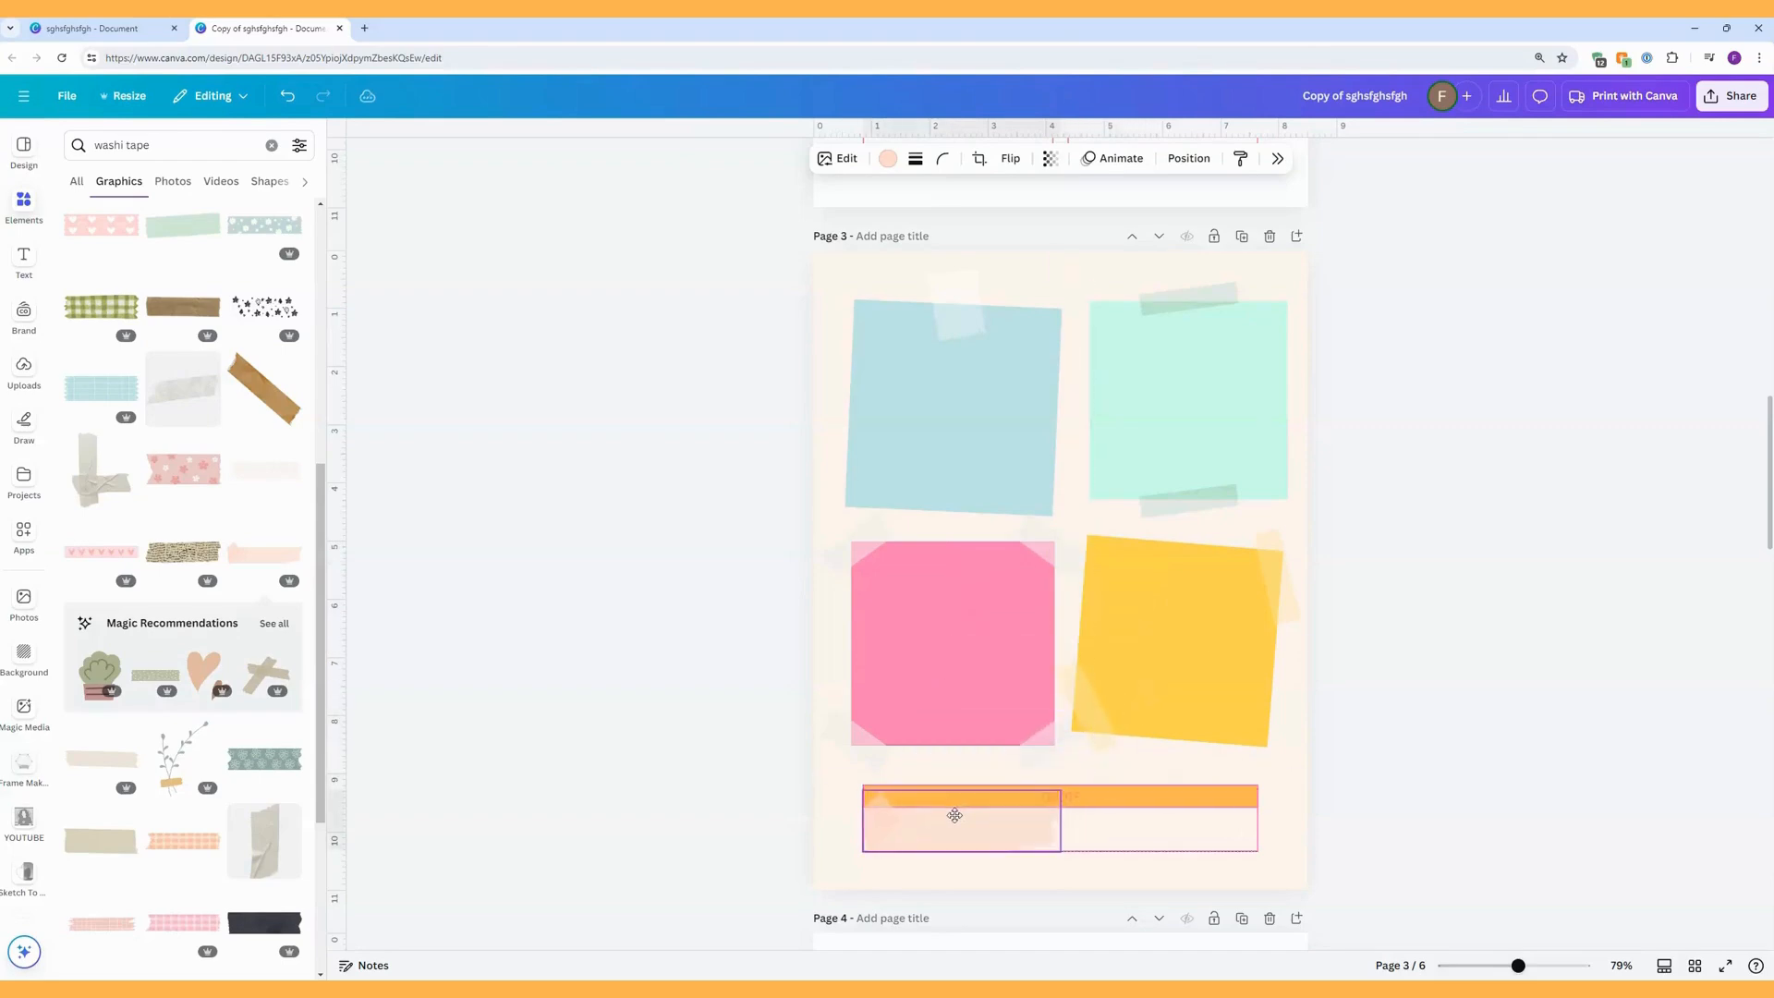
pyautogui.moveTo(1289, 856); pyautogui.dragTo(1142, 783)
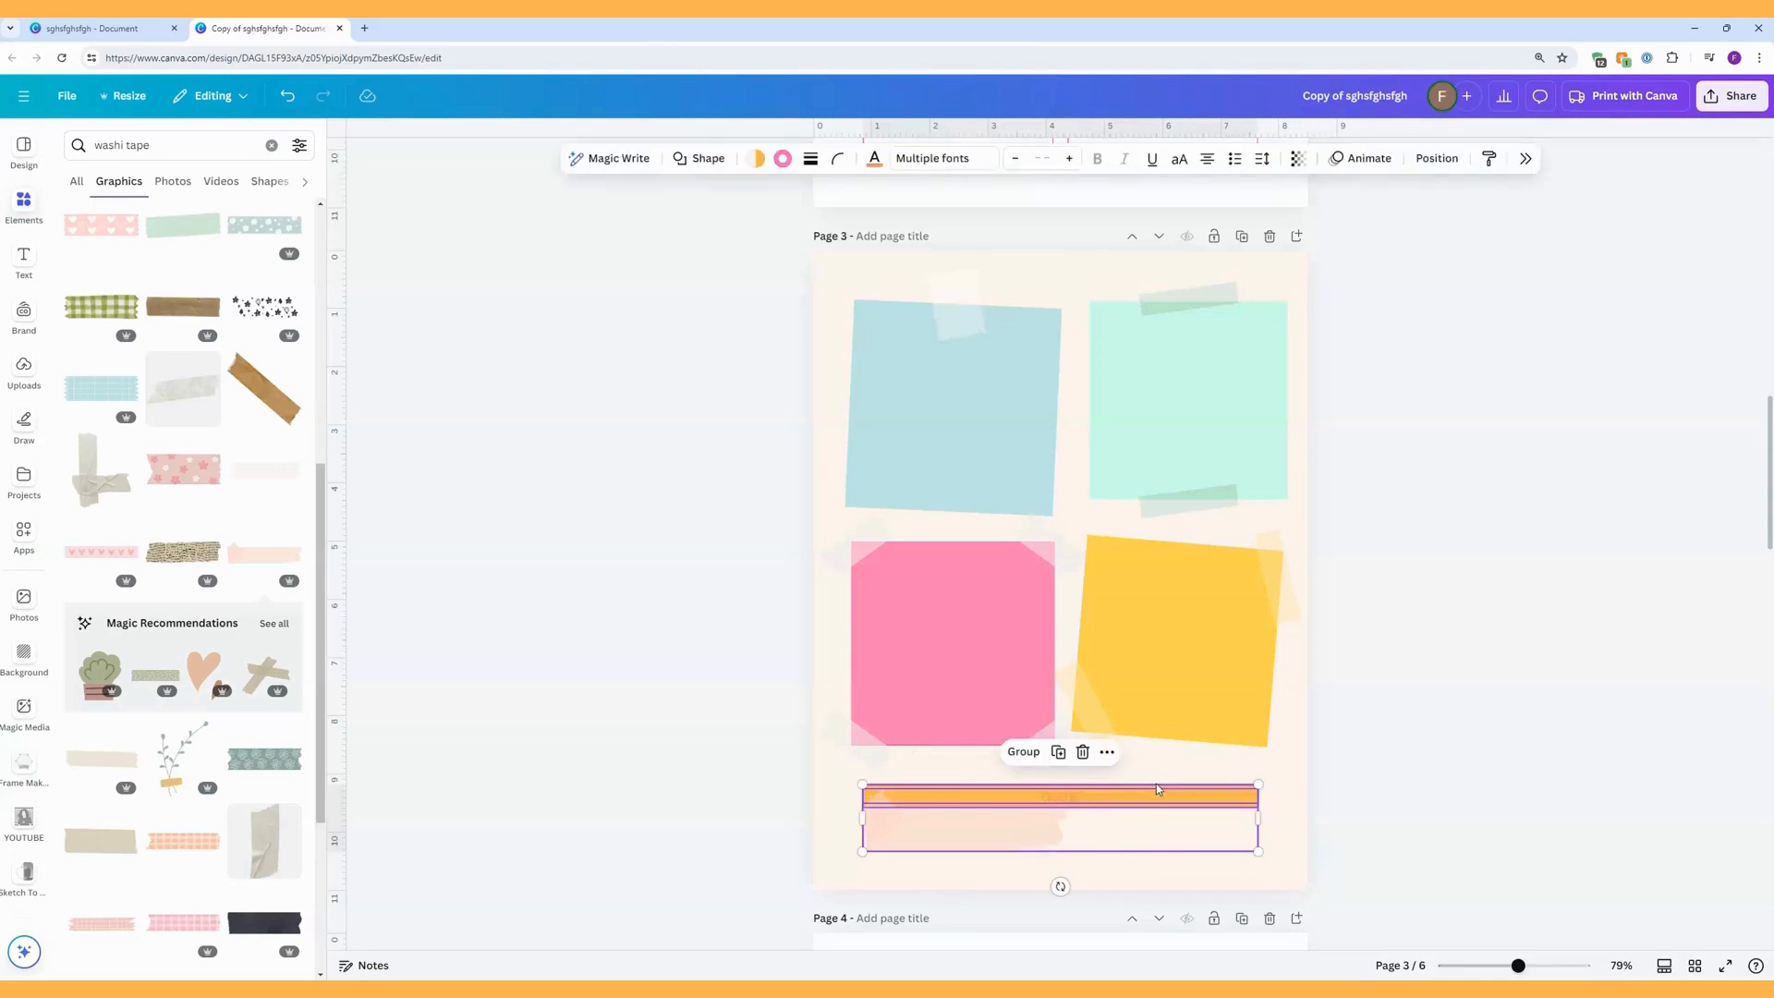
pyautogui.press('Delete')
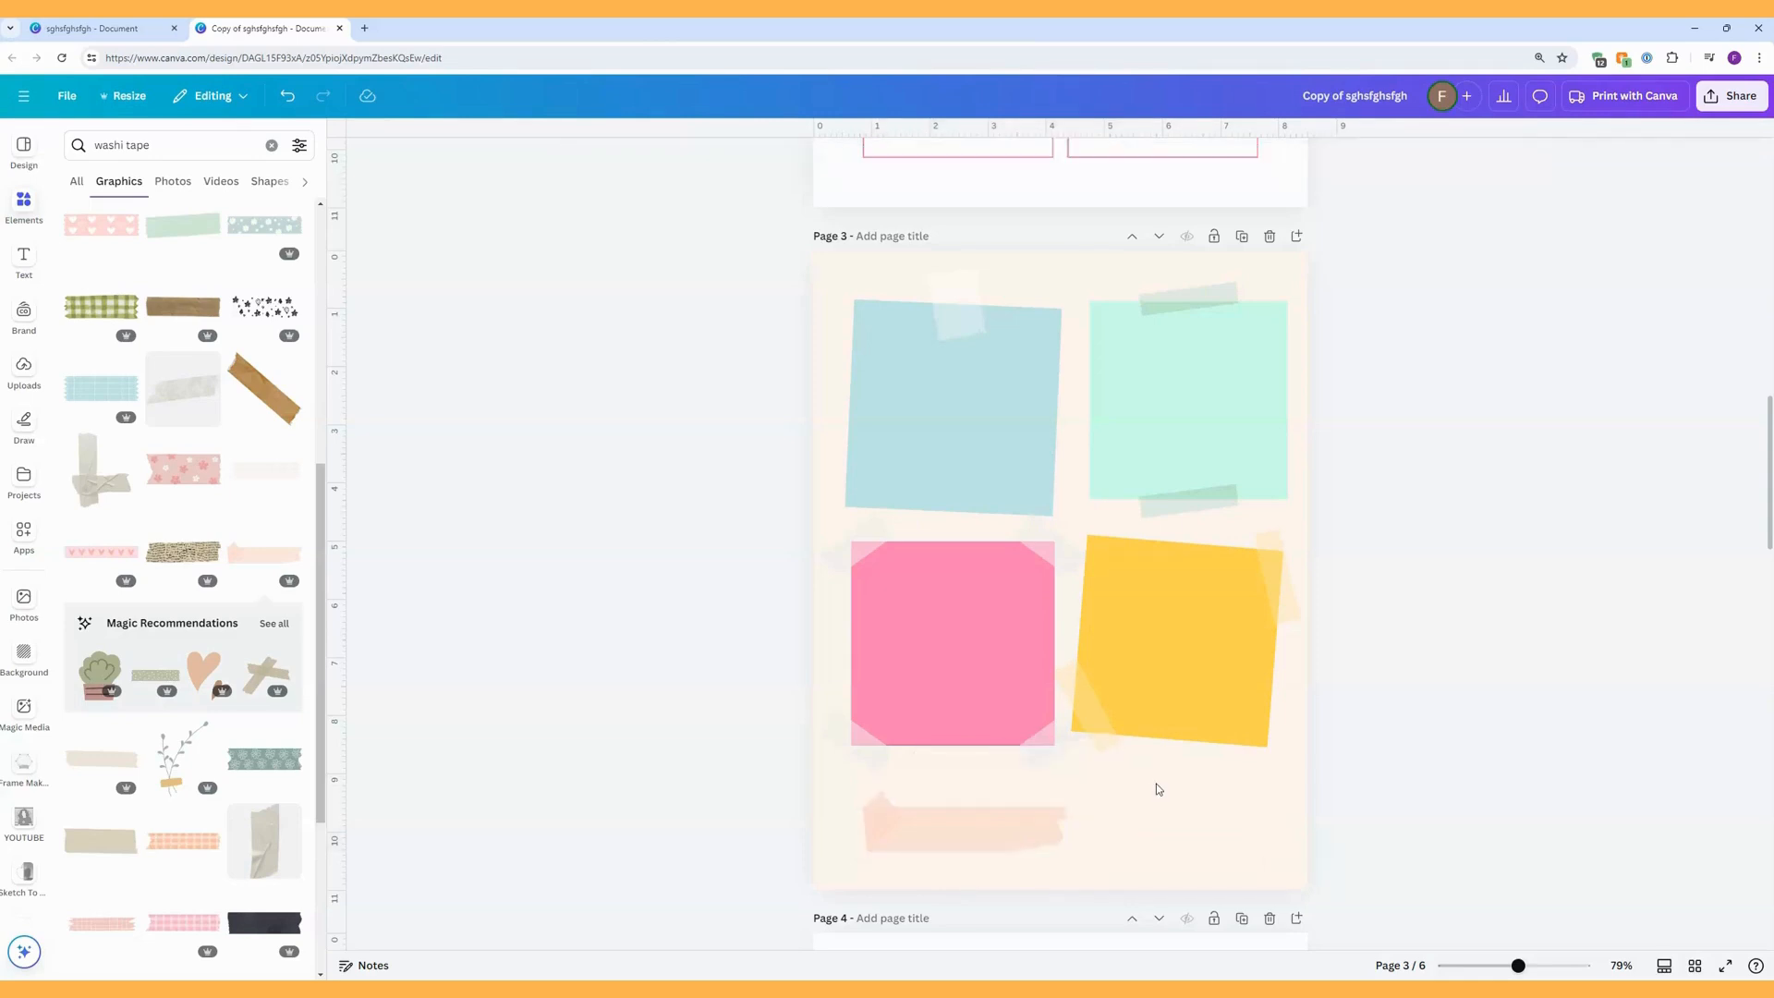
# Duplicate the peach washi tape, join the copy to the original's right end, and flip it horizontally and vertically.
pyautogui.click(1018, 828)
pyautogui.click(960, 766)
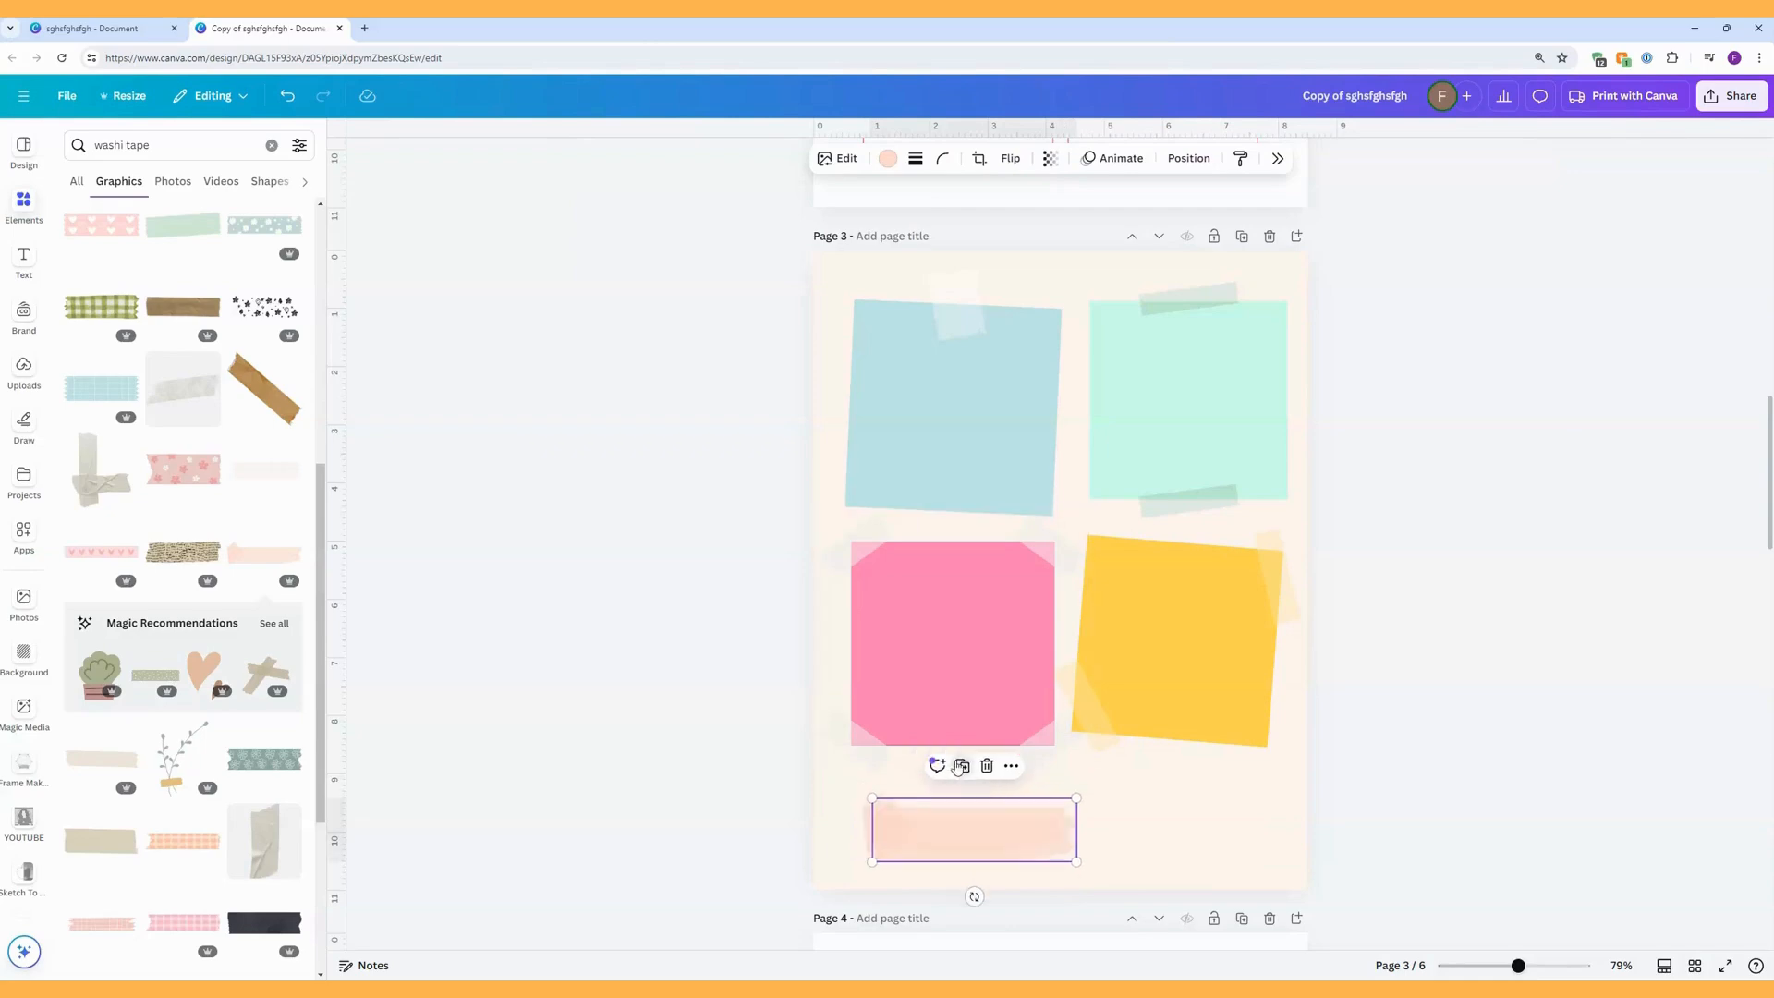
pyautogui.moveTo(995, 832); pyautogui.dragTo(1168, 821)
pyautogui.click(1011, 159)
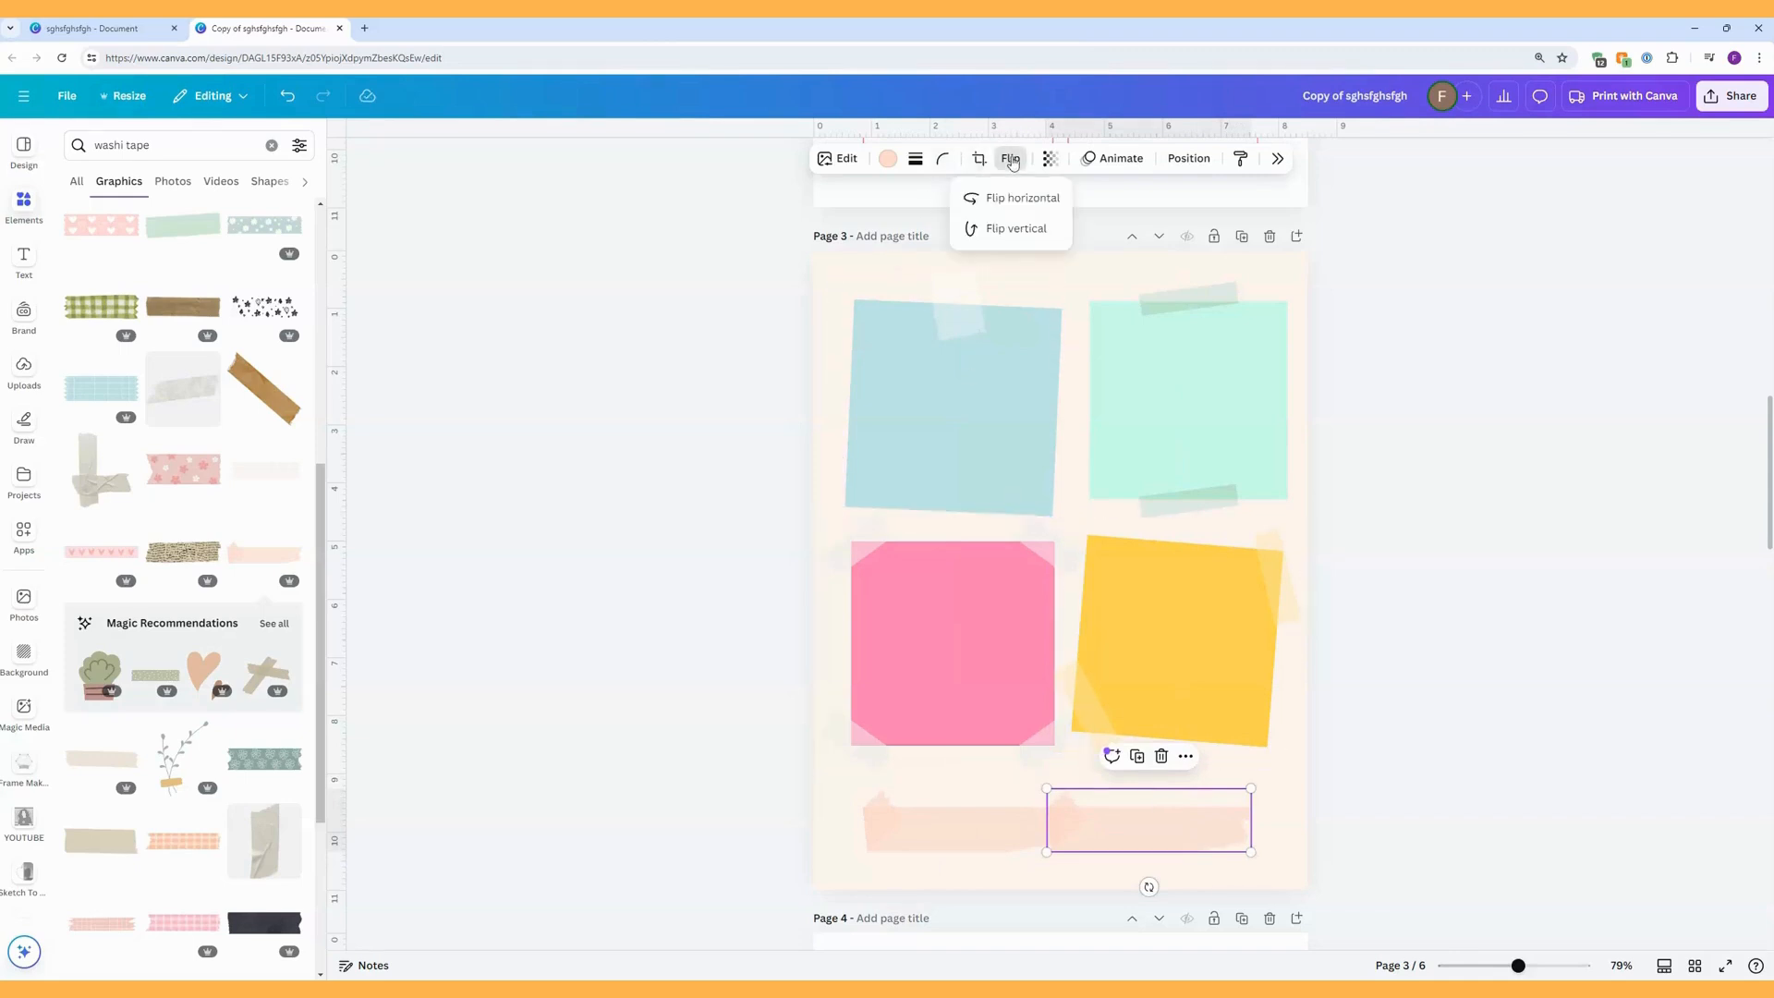
pyautogui.click(1020, 200)
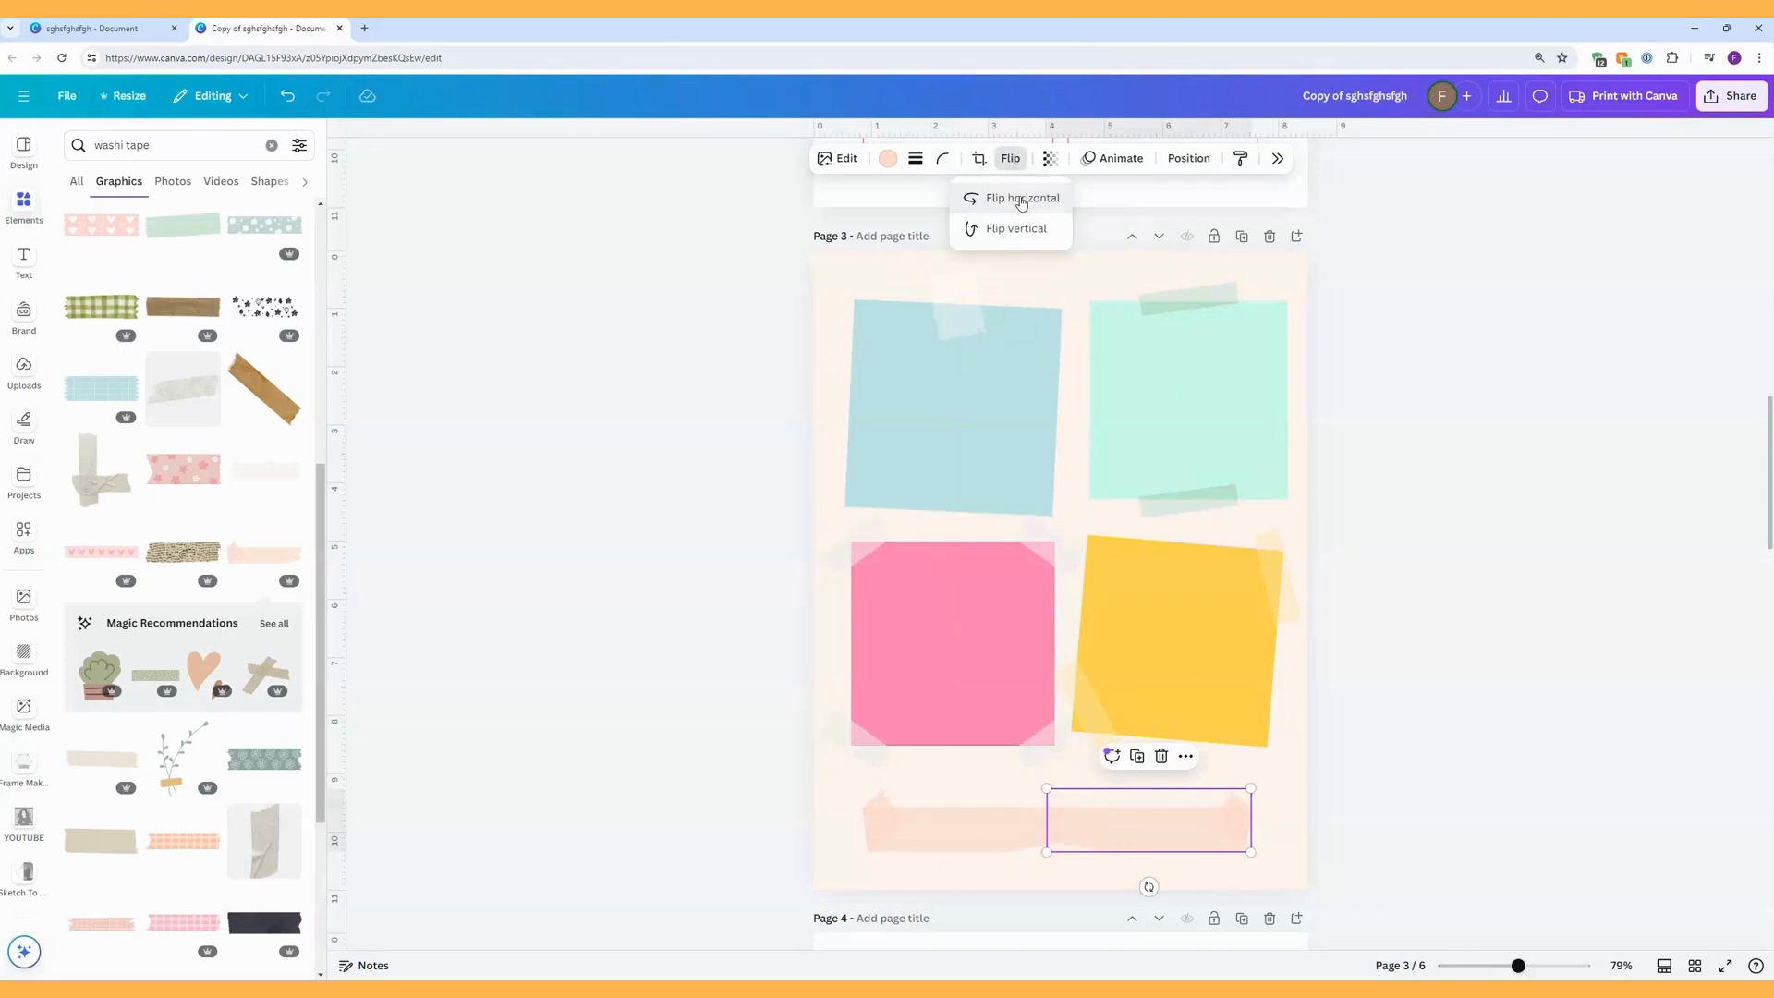
pyautogui.click(979, 229)
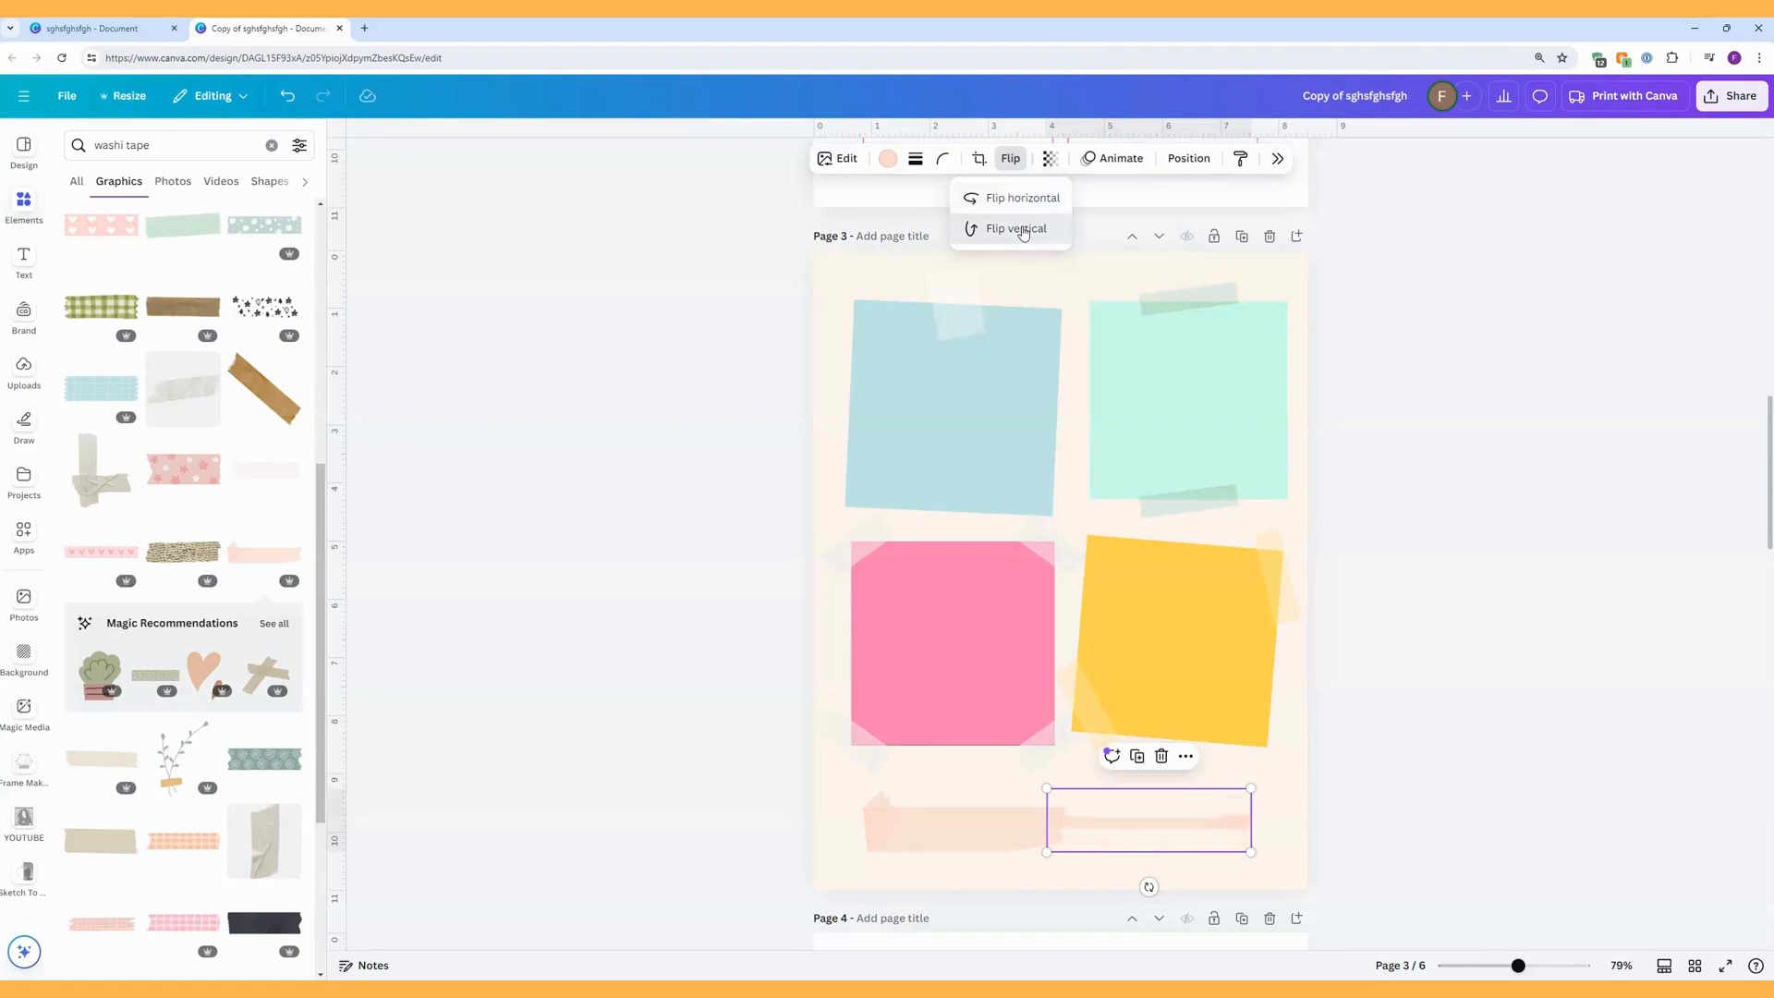
pyautogui.moveTo(1189, 813); pyautogui.dragTo(1191, 822)
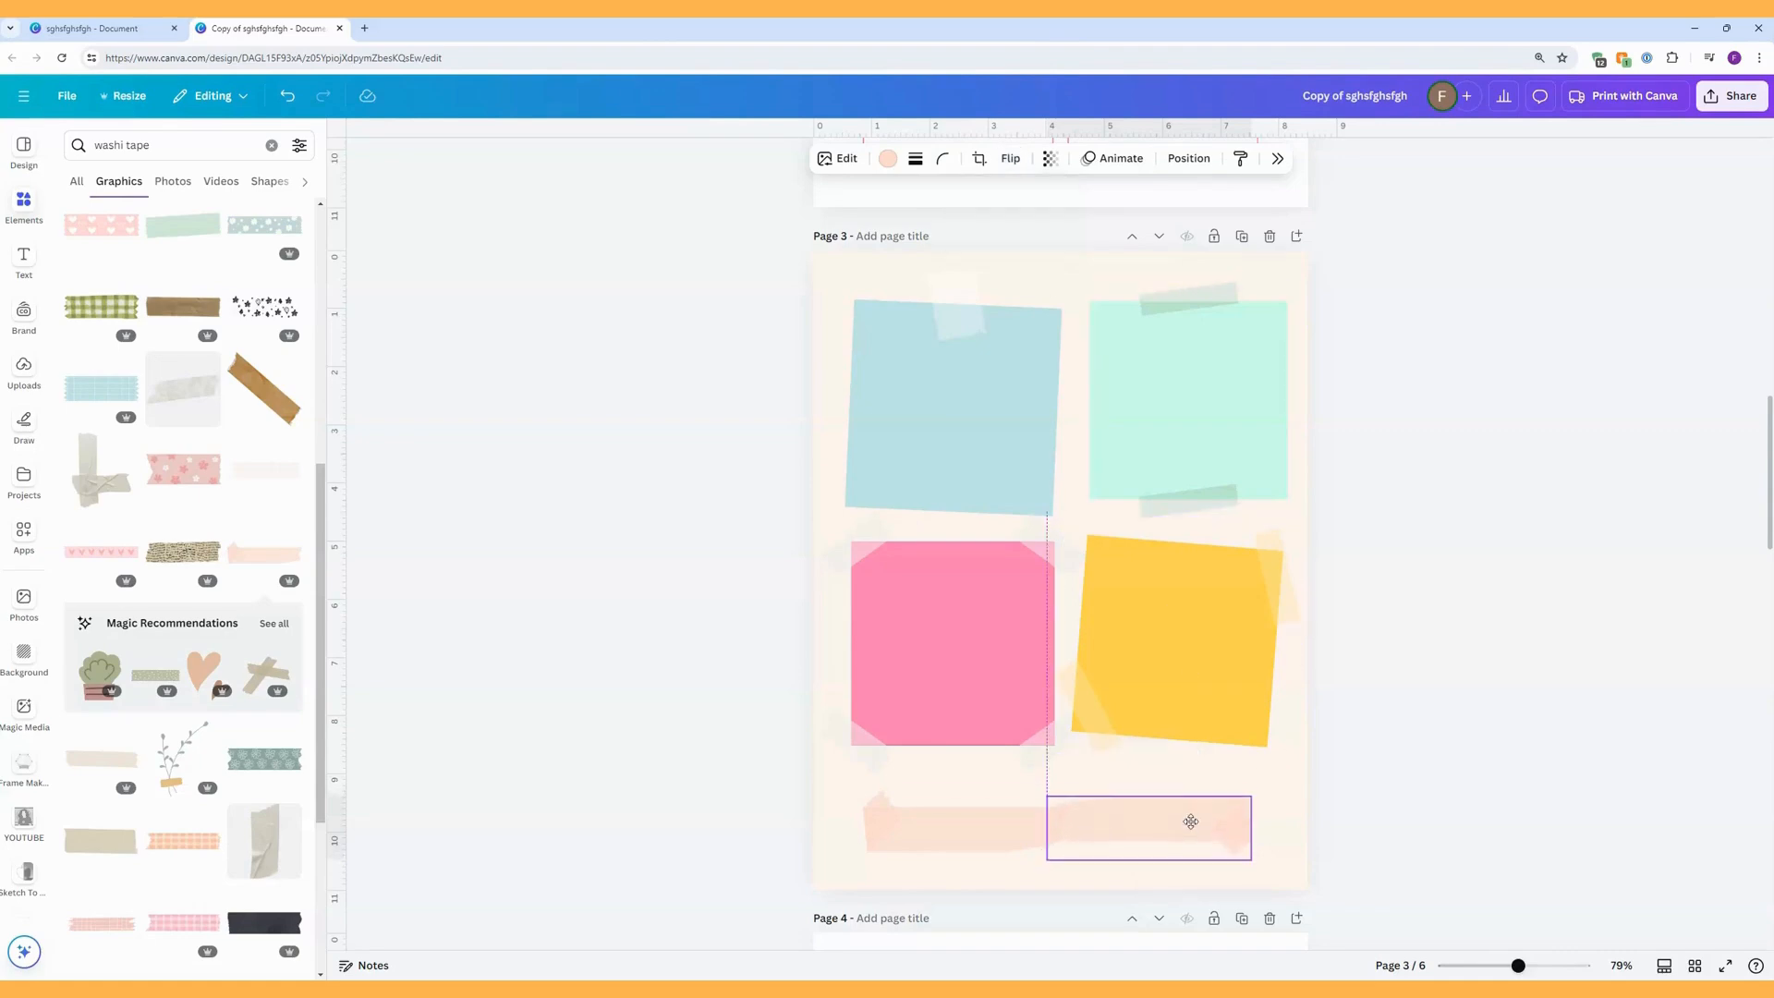
# Enlarge the two peach tape strips together to span the width of the sticky notes, and align where they join.
pyautogui.click(1298, 813)
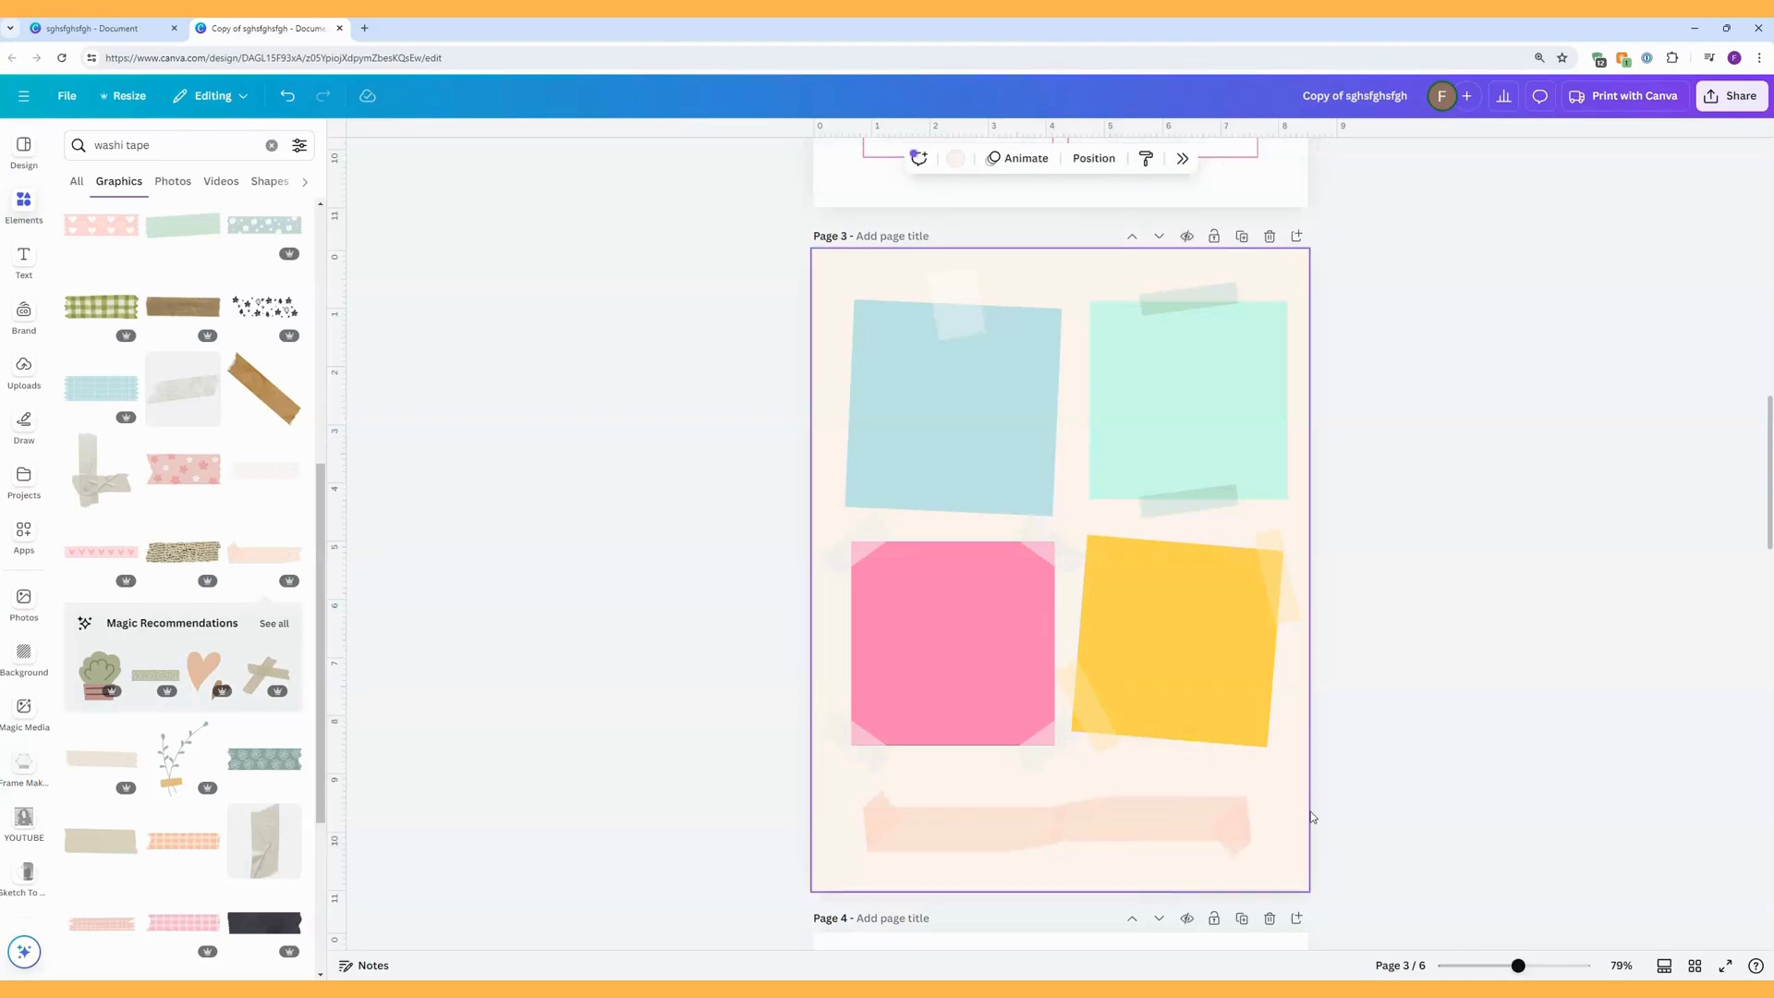
pyautogui.moveTo(833, 813); pyautogui.dragTo(1291, 842)
pyautogui.moveTo(1253, 786); pyautogui.dragTo(1280, 783)
pyautogui.moveTo(862, 859); pyautogui.dragTo(851, 867)
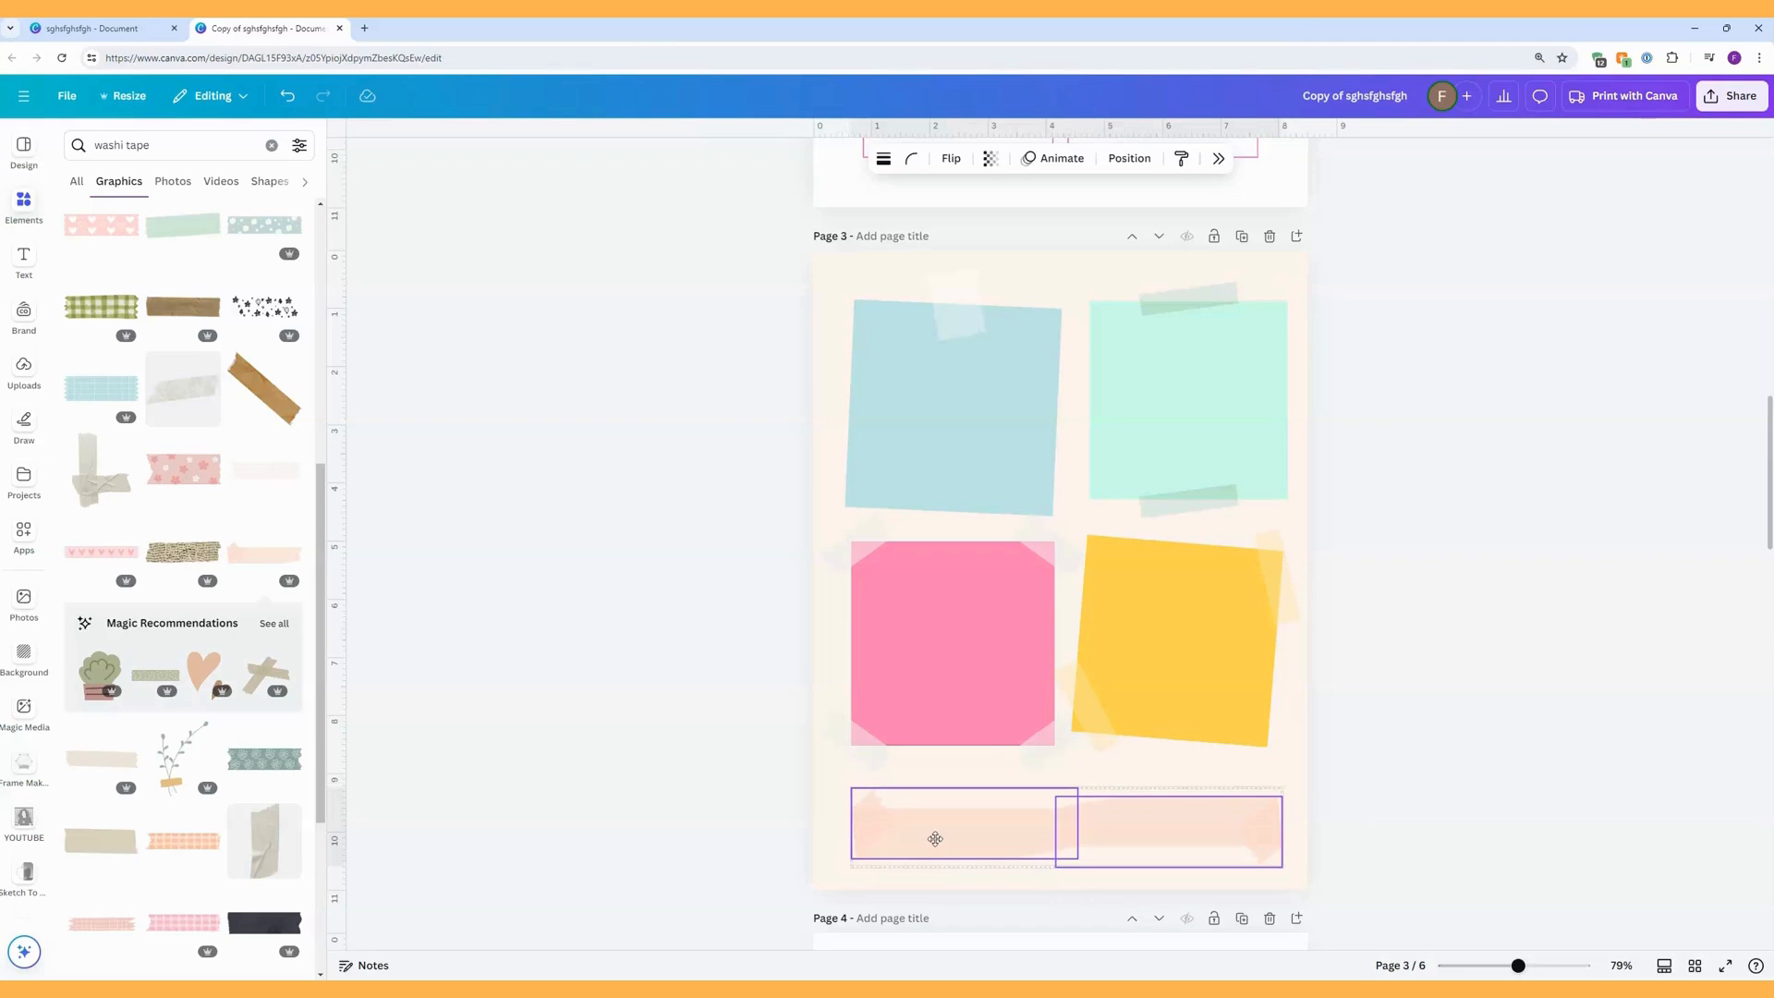
pyautogui.click(1374, 804)
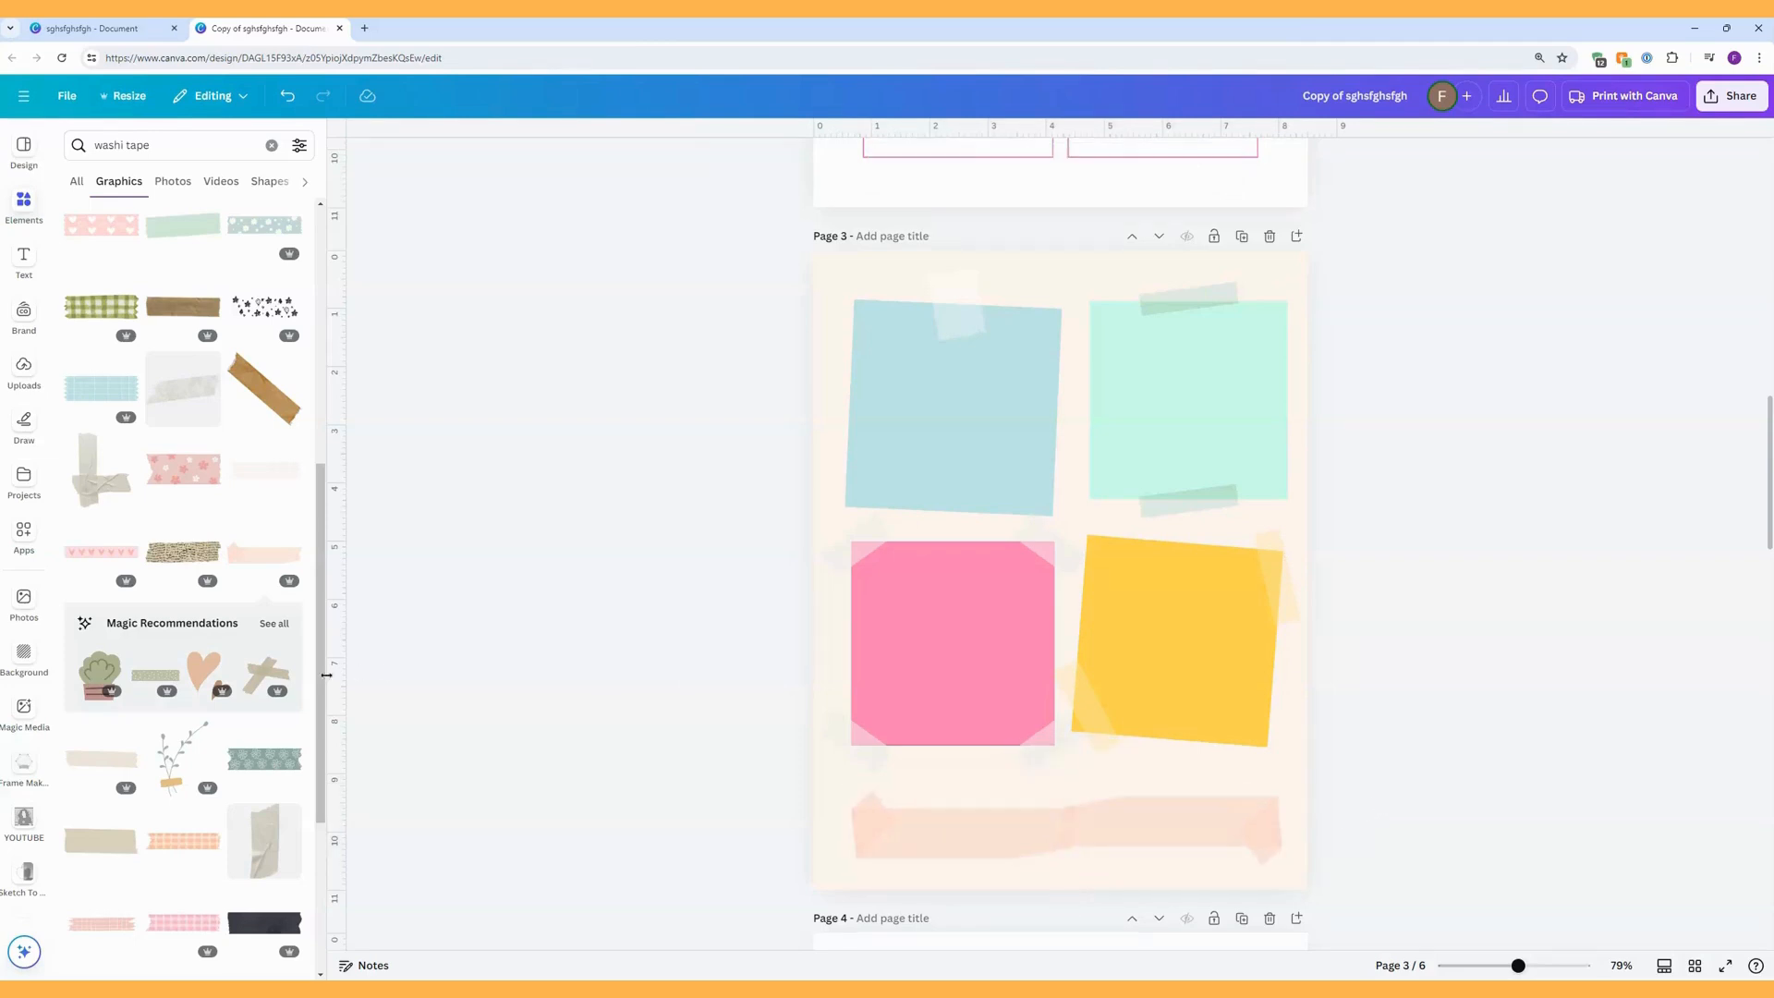
# Replace the peach tape strips with a plain grey translucent washi tape, centred below the lower sticky notes and flipped horizontally.
pyautogui.scroll(-6, 266, 686)
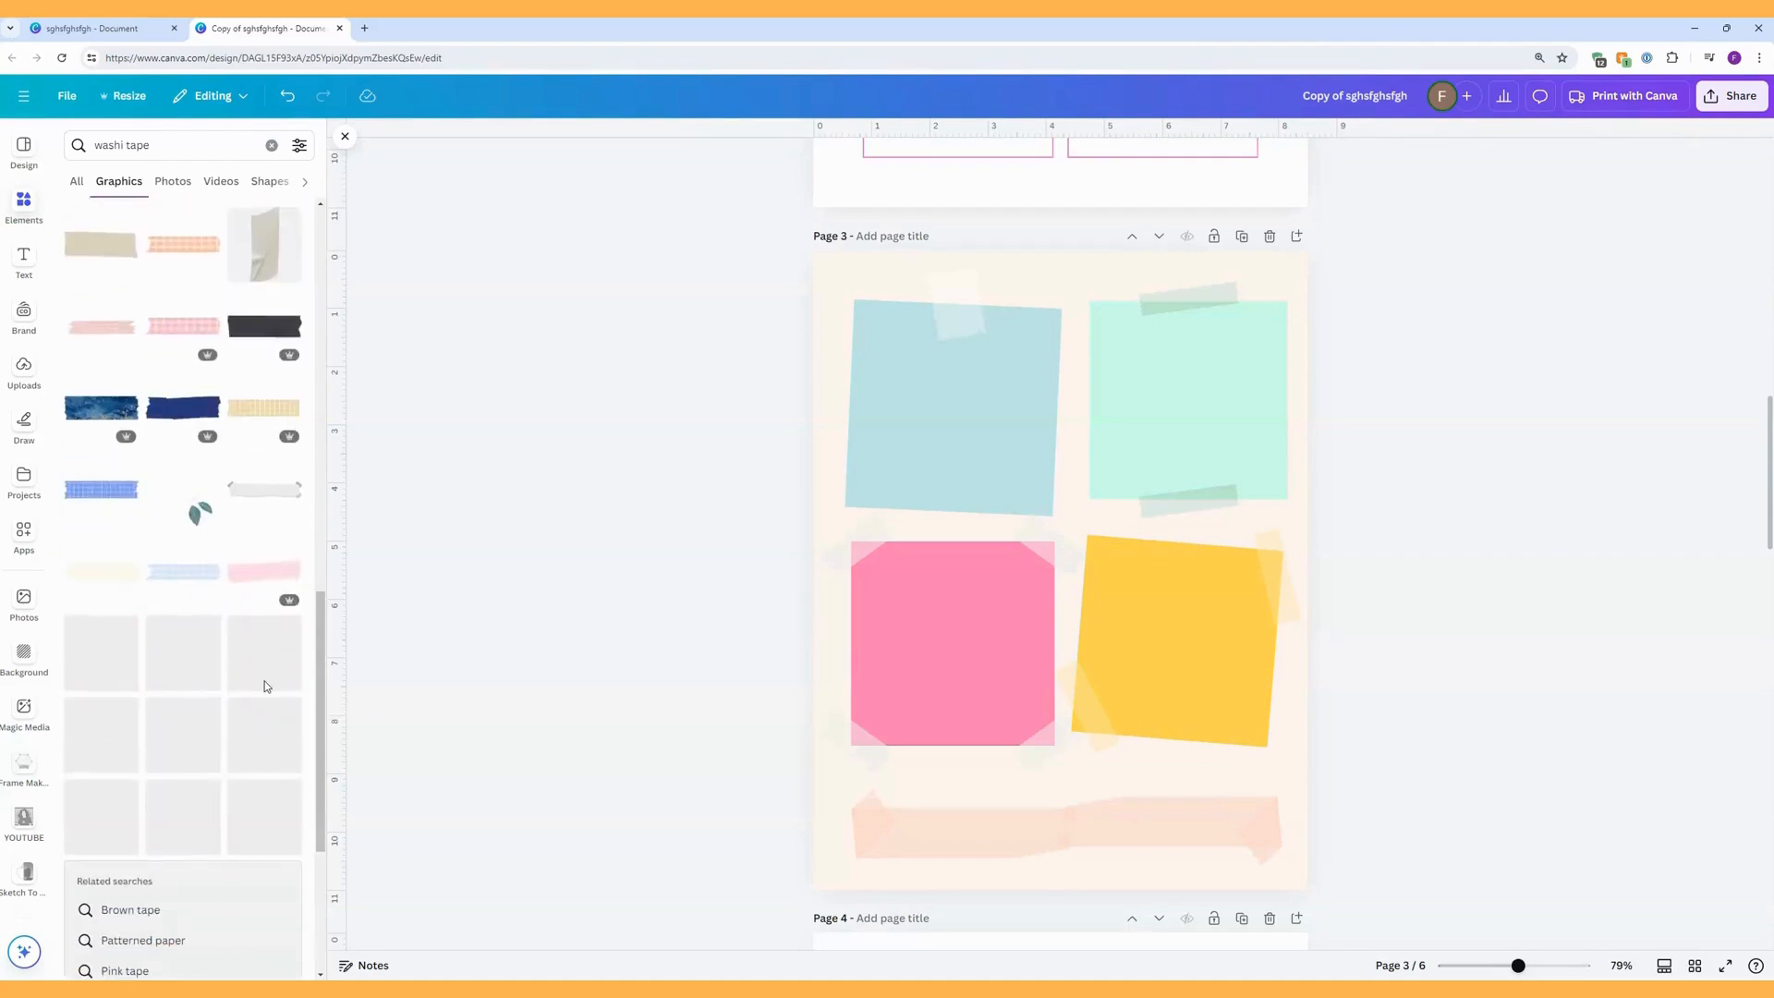
pyautogui.scroll(-5, 266, 685)
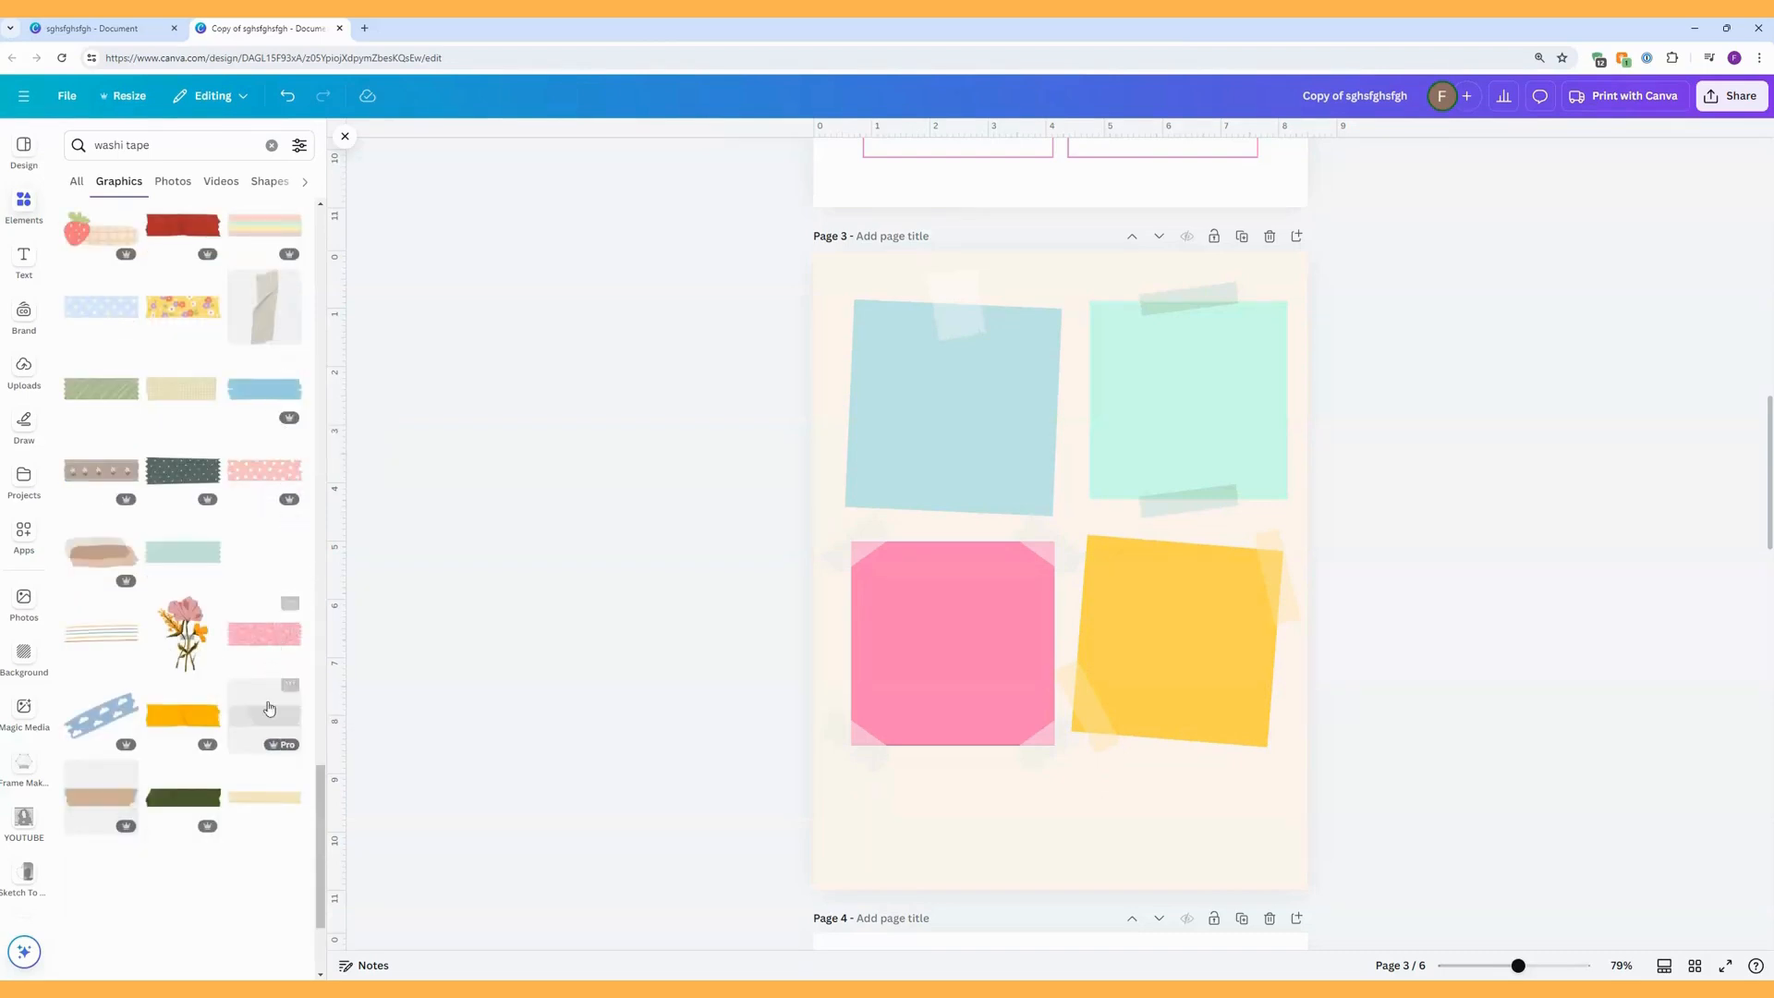
pyautogui.click(267, 715)
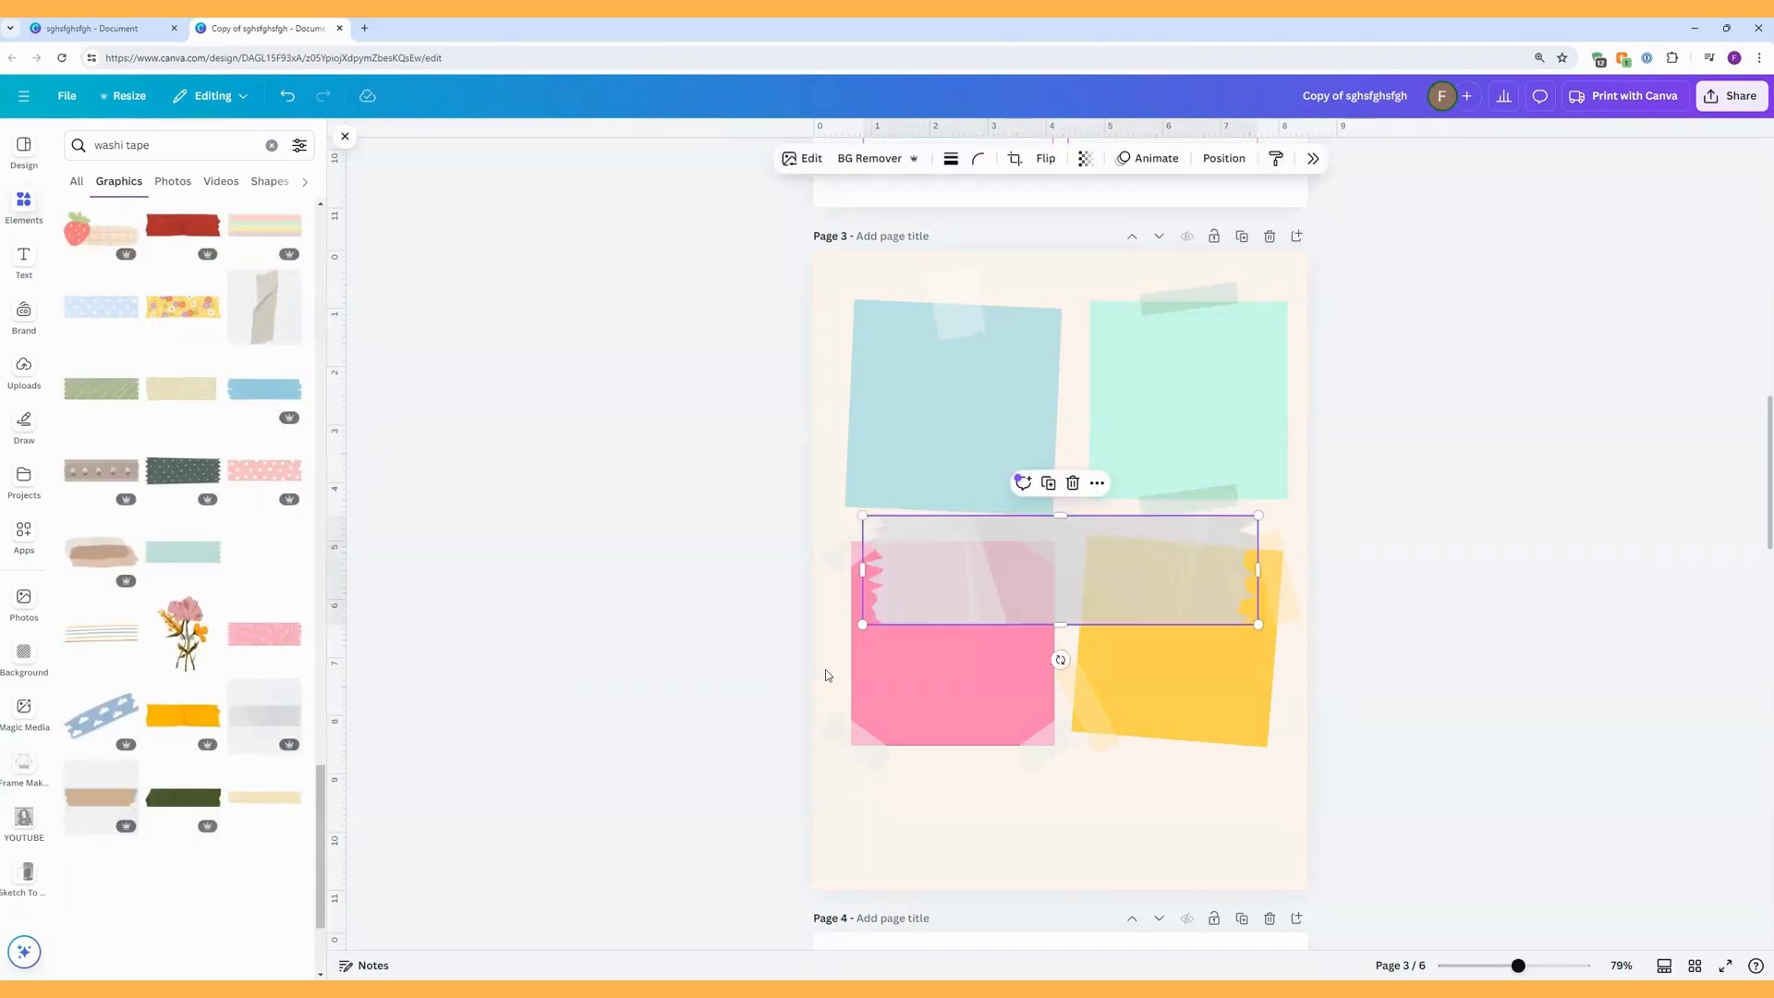
pyautogui.moveTo(1050, 573); pyautogui.dragTo(1041, 815)
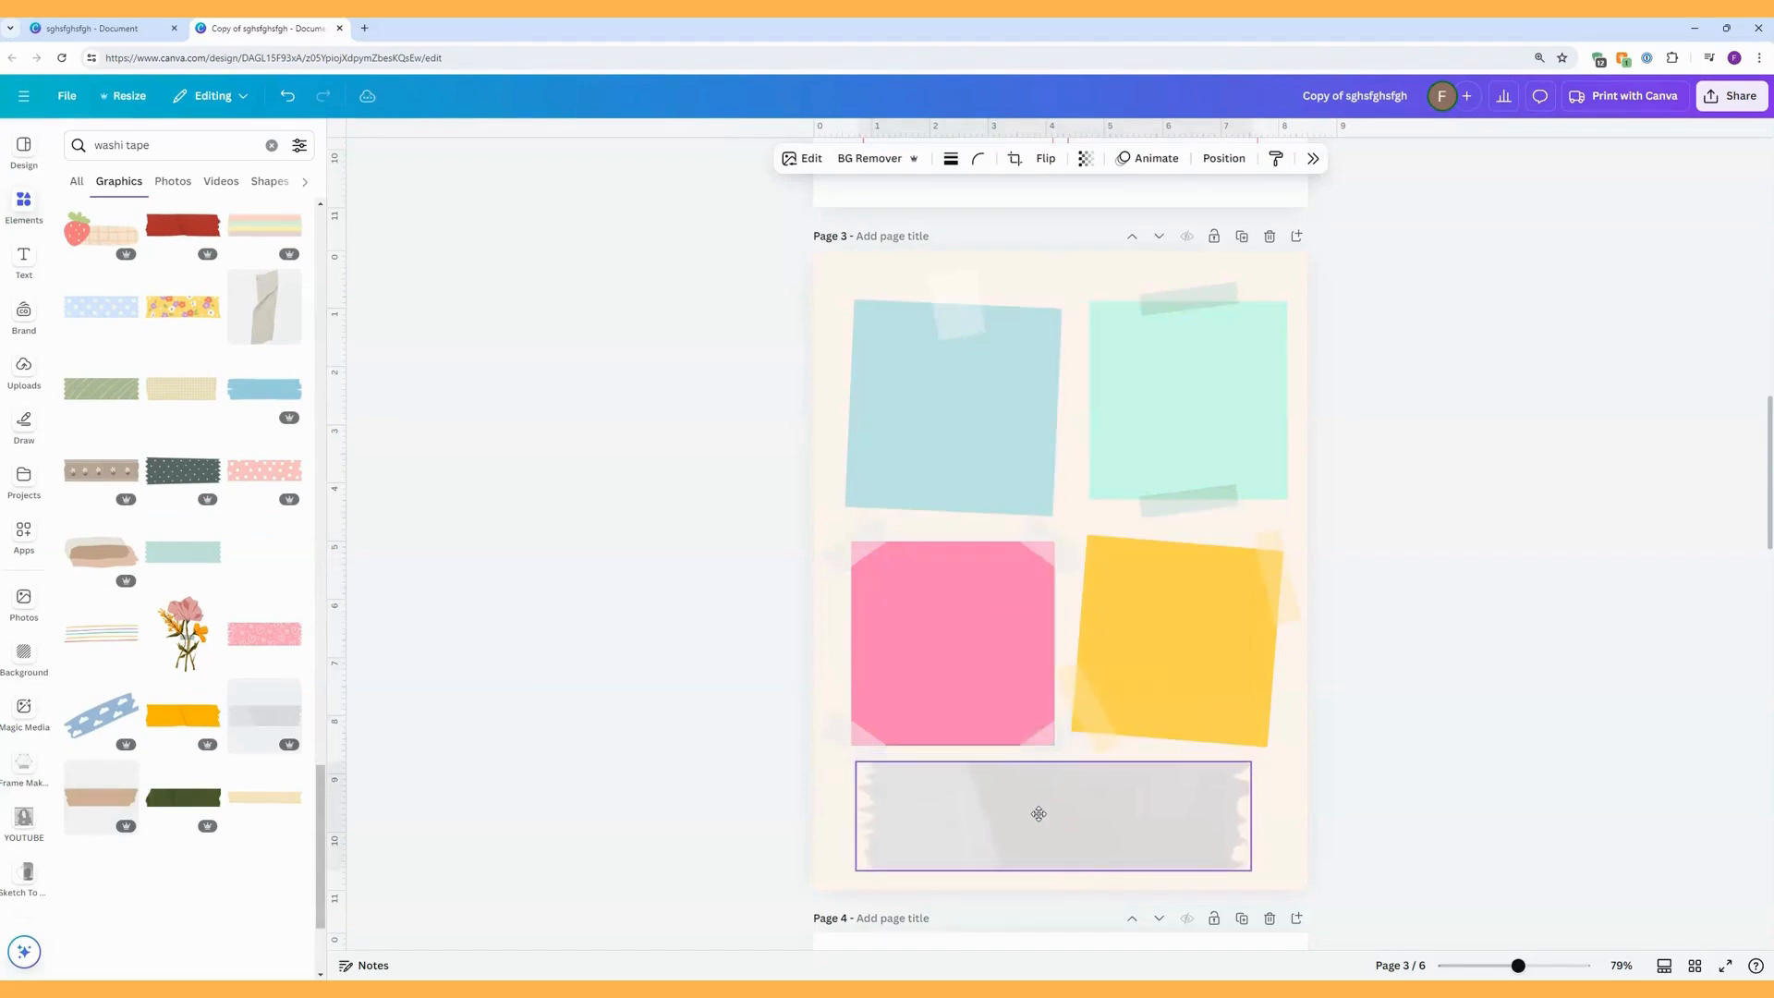
pyautogui.click(1045, 158)
pyautogui.click(1051, 198)
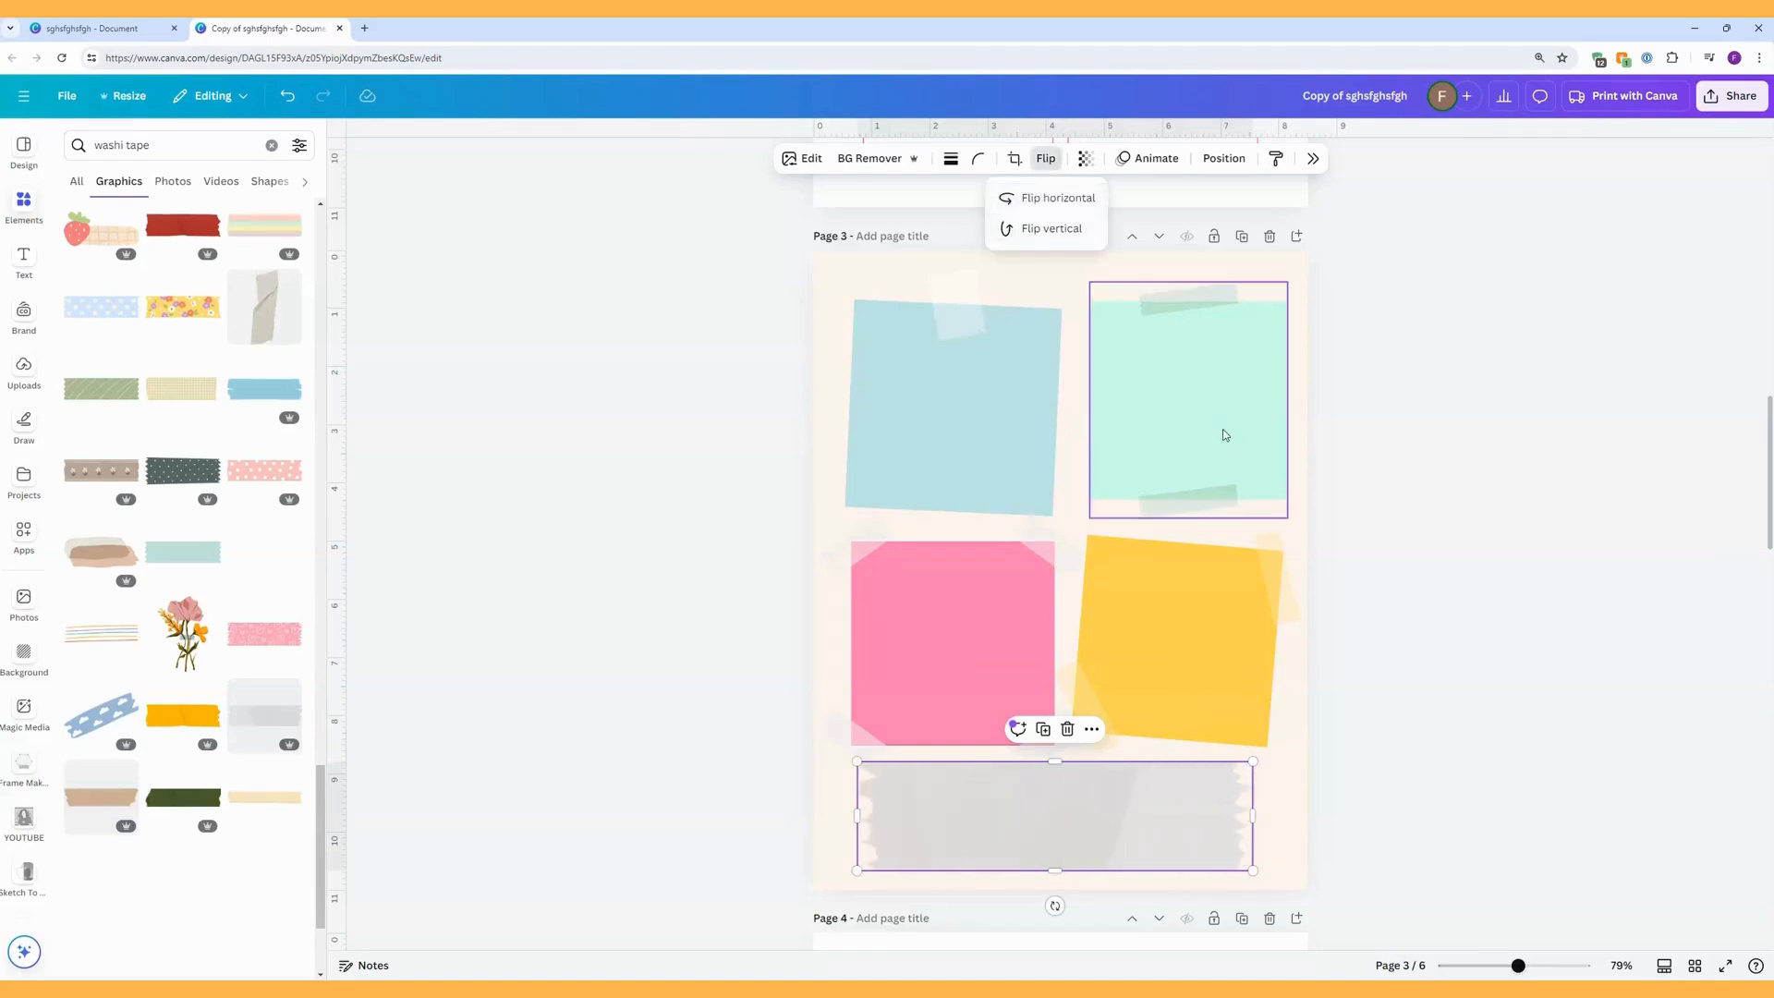
pyautogui.moveTo(1160, 808); pyautogui.dragTo(1174, 807)
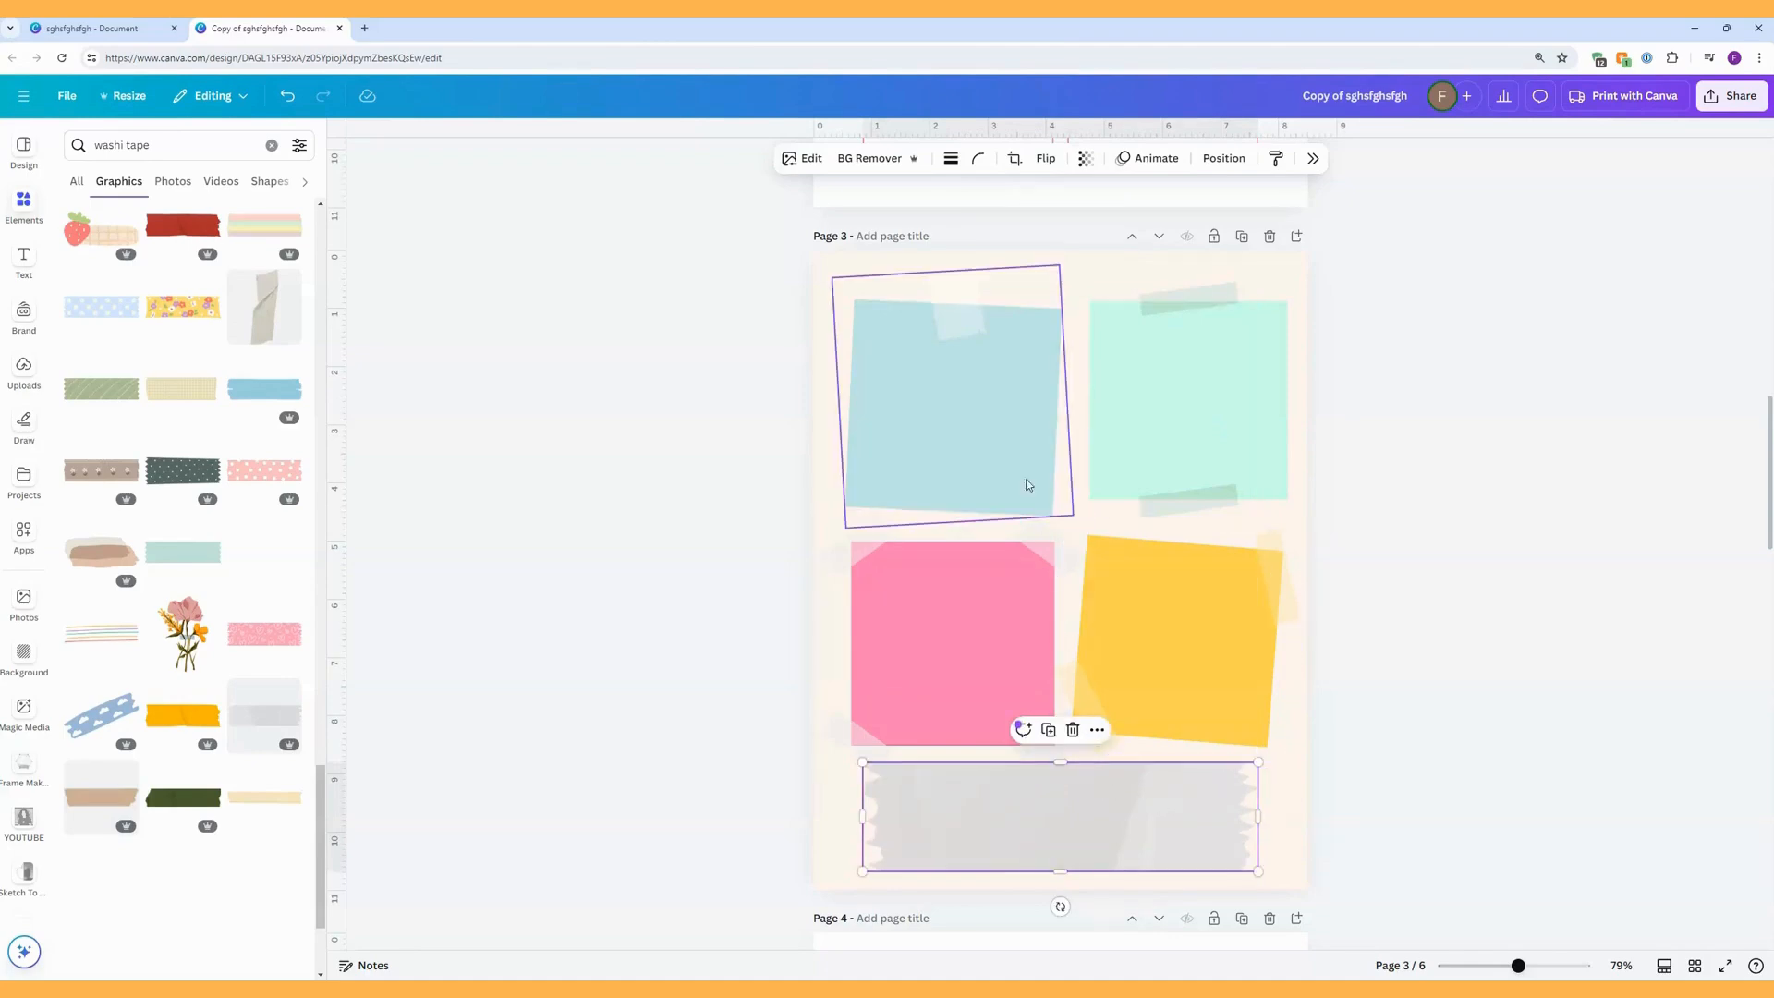
# Tint the grey washi tape lilac with the Amethyst colour-pop filter at full intensity.
pyautogui.click(811, 160)
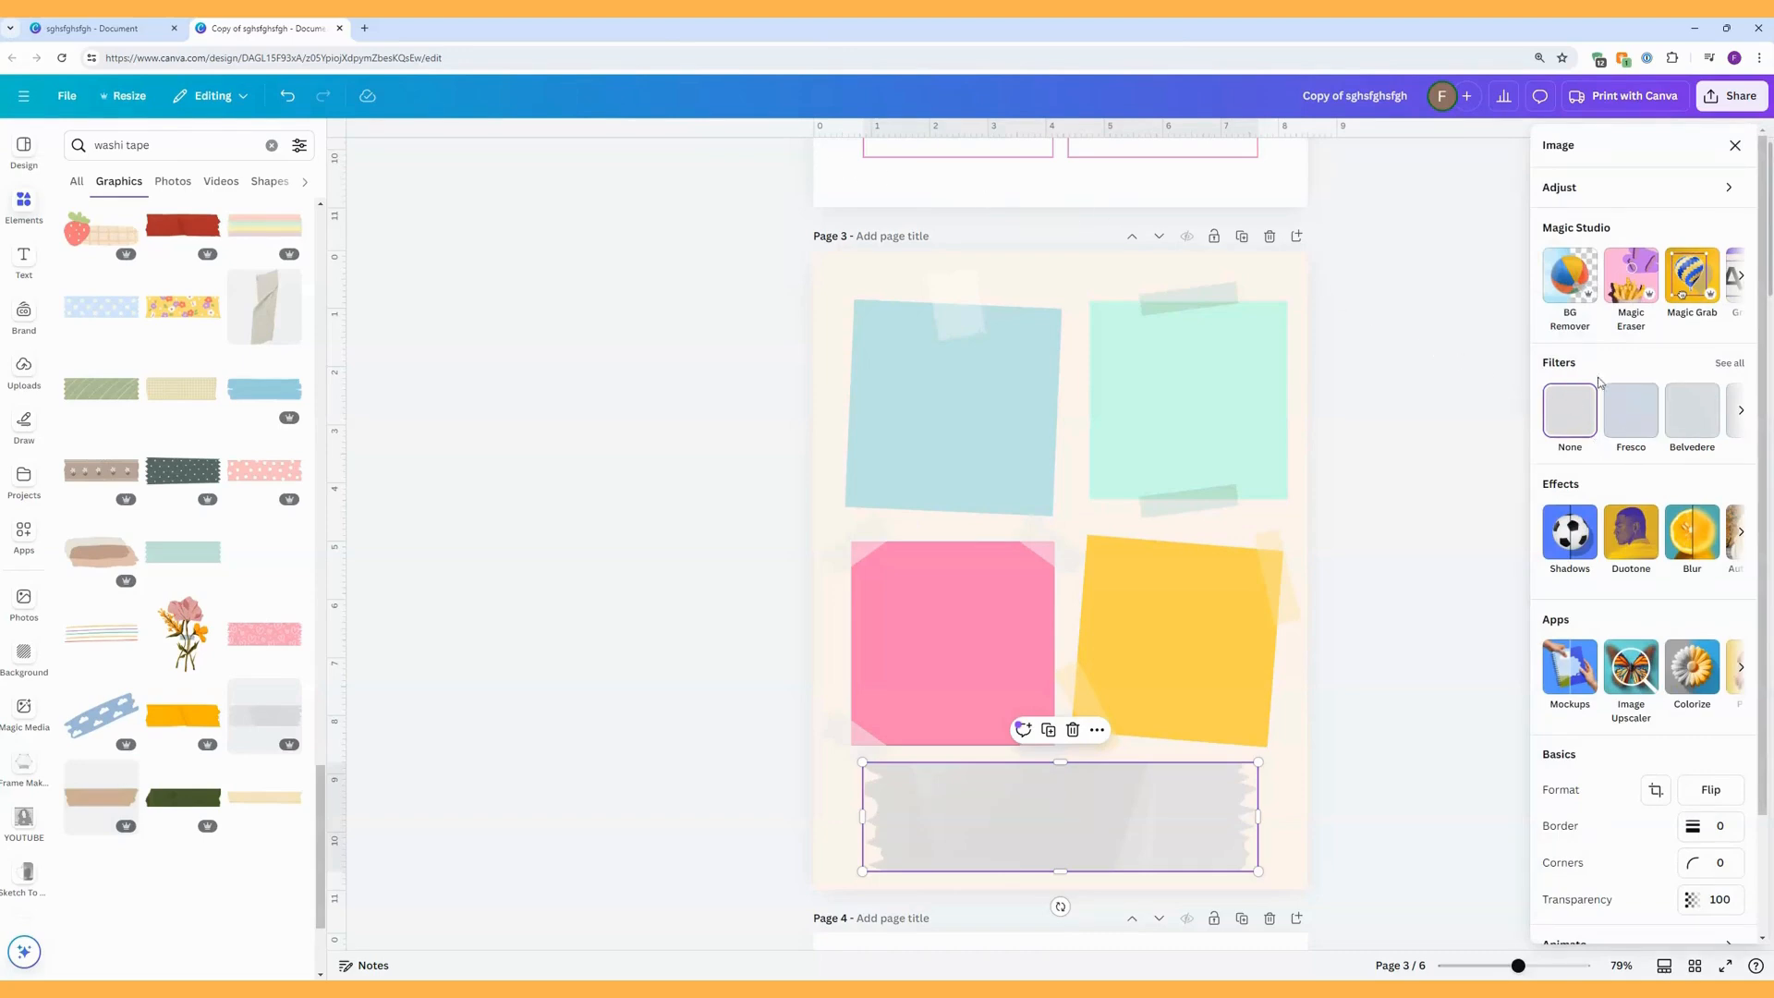
pyautogui.click(1727, 364)
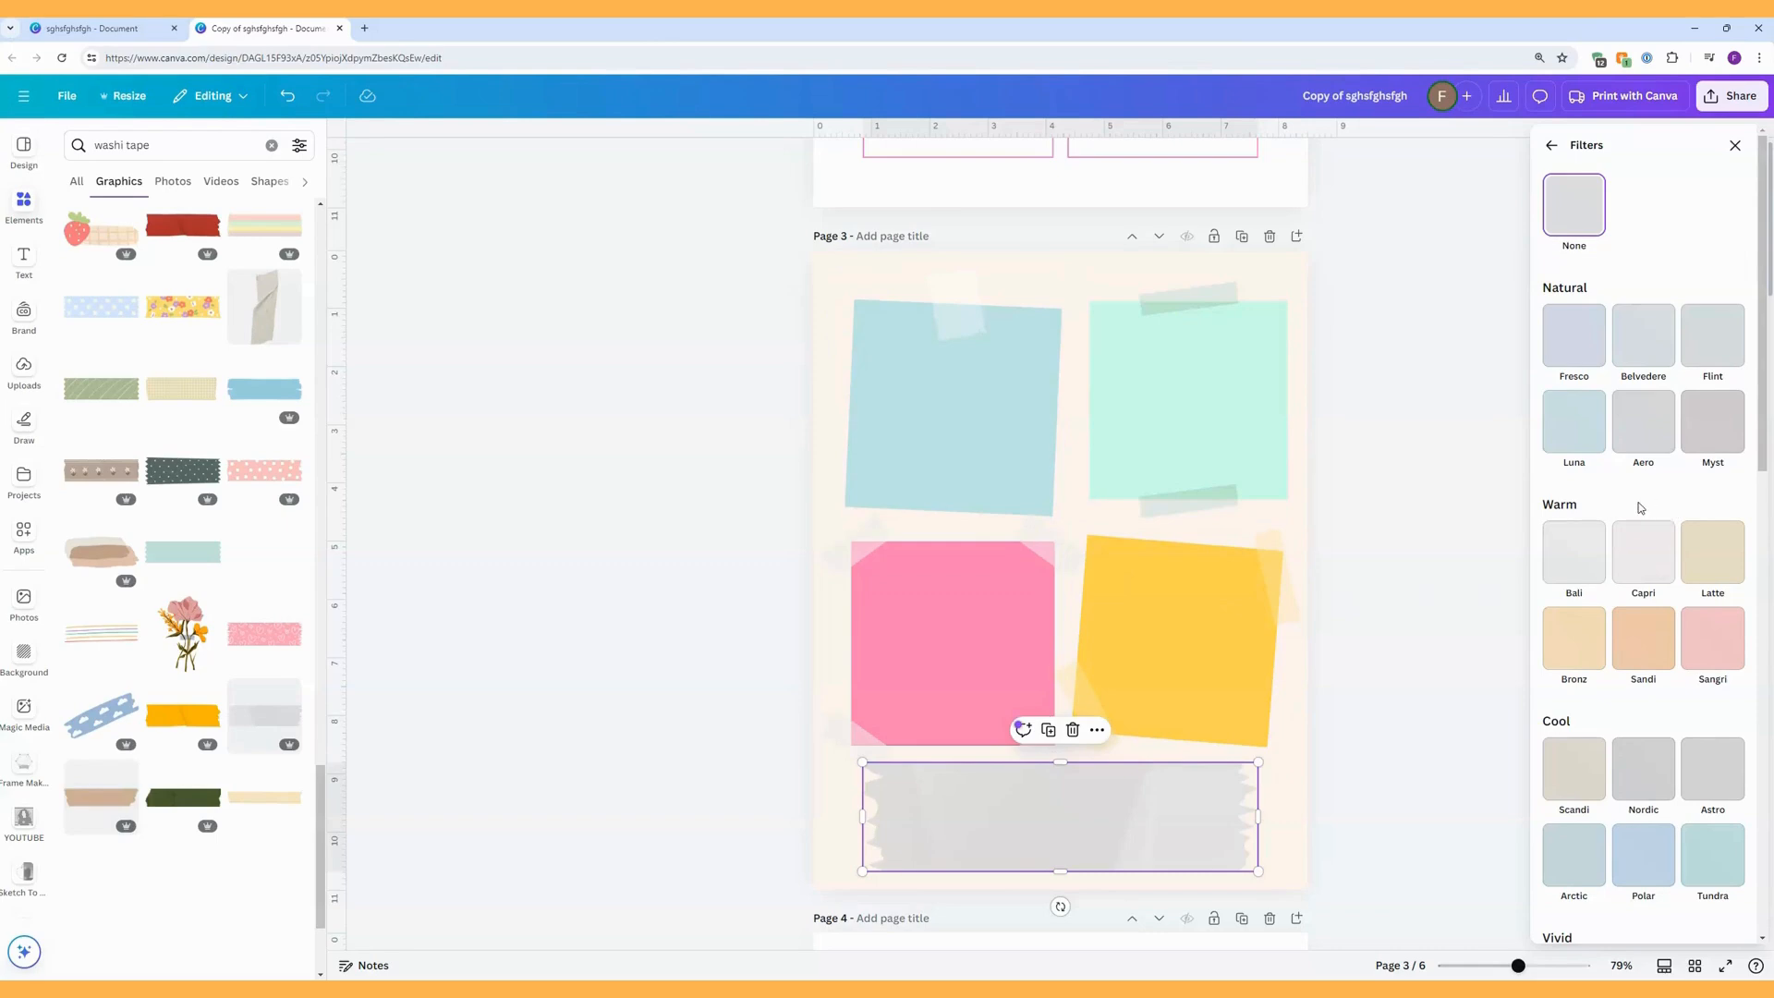
pyautogui.scroll(-2, 1638, 507)
pyautogui.scroll(-8, 1638, 507)
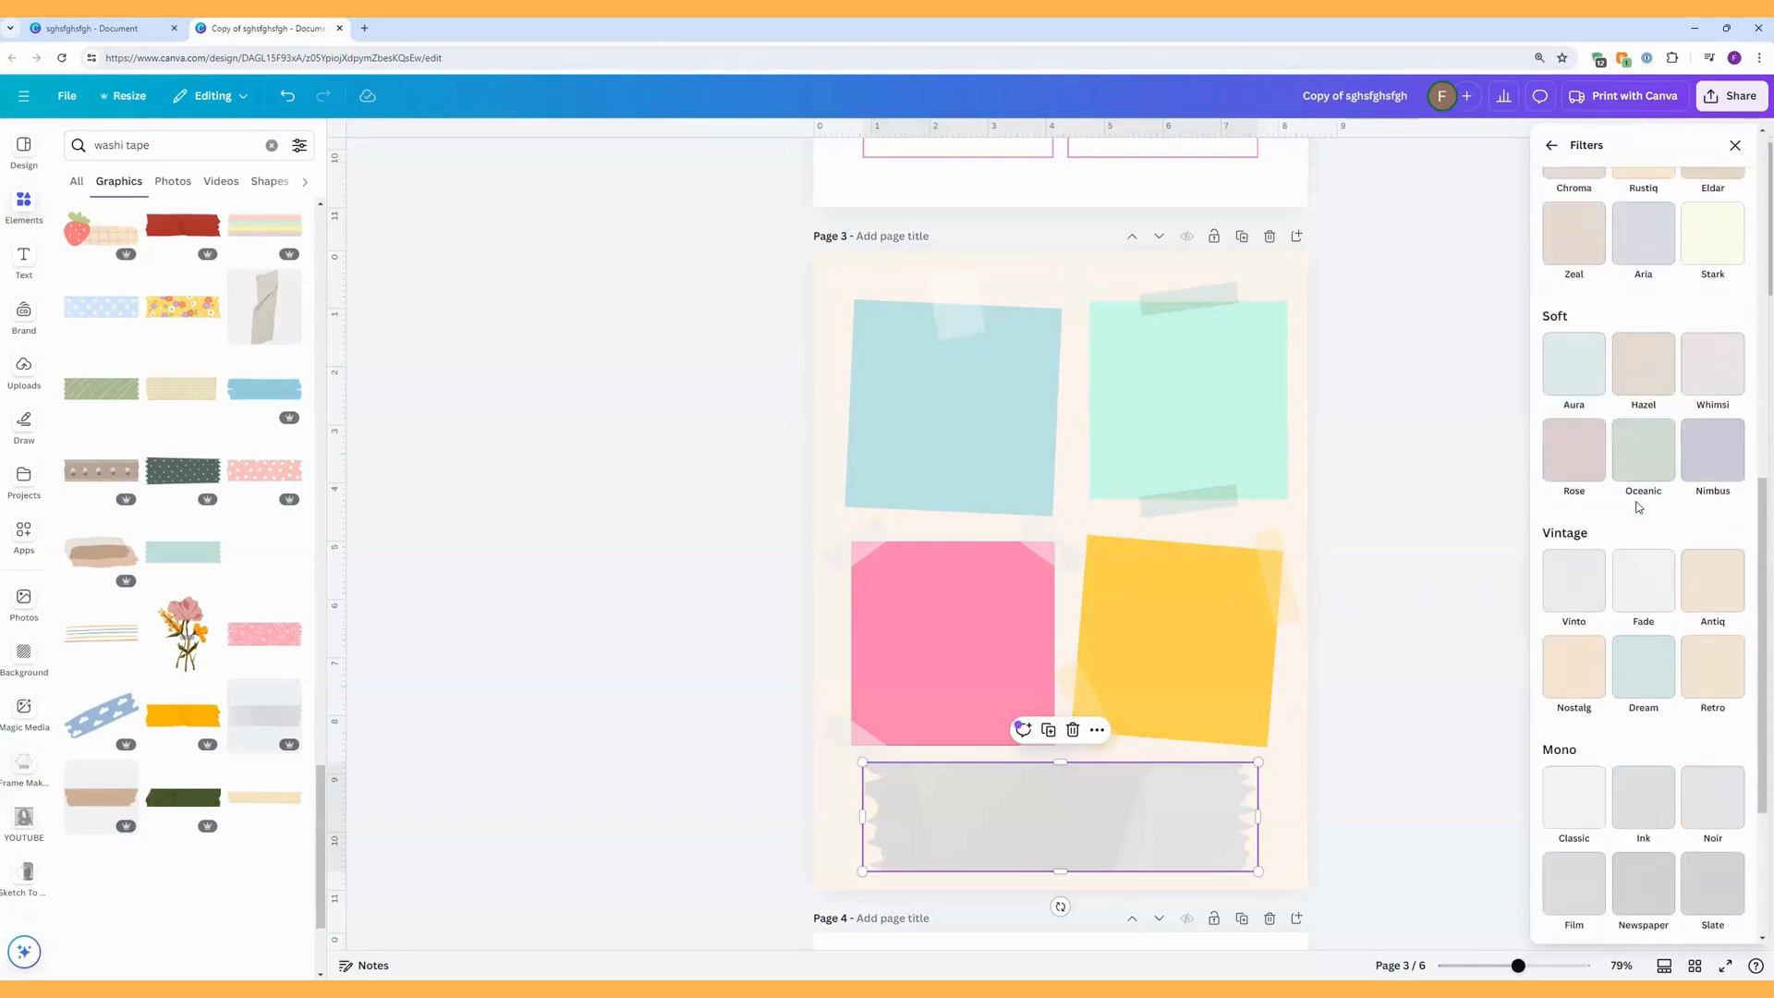
pyautogui.scroll(-2, 1638, 507)
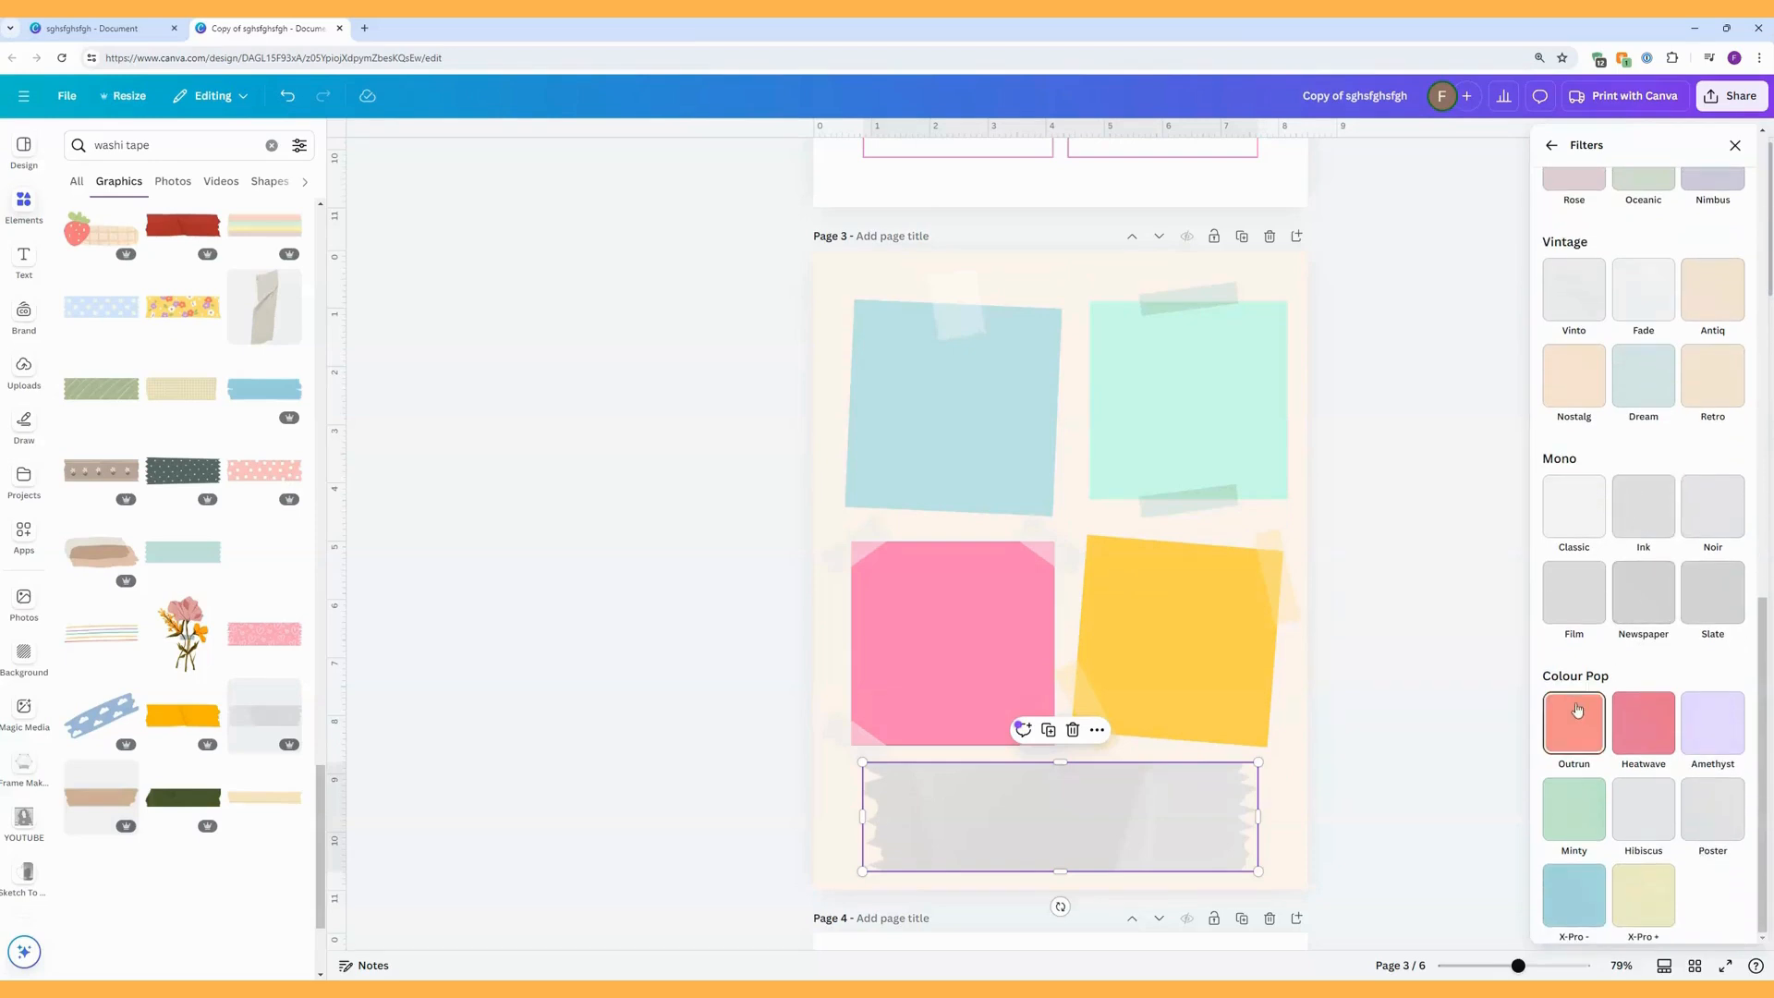
pyautogui.click(1586, 893)
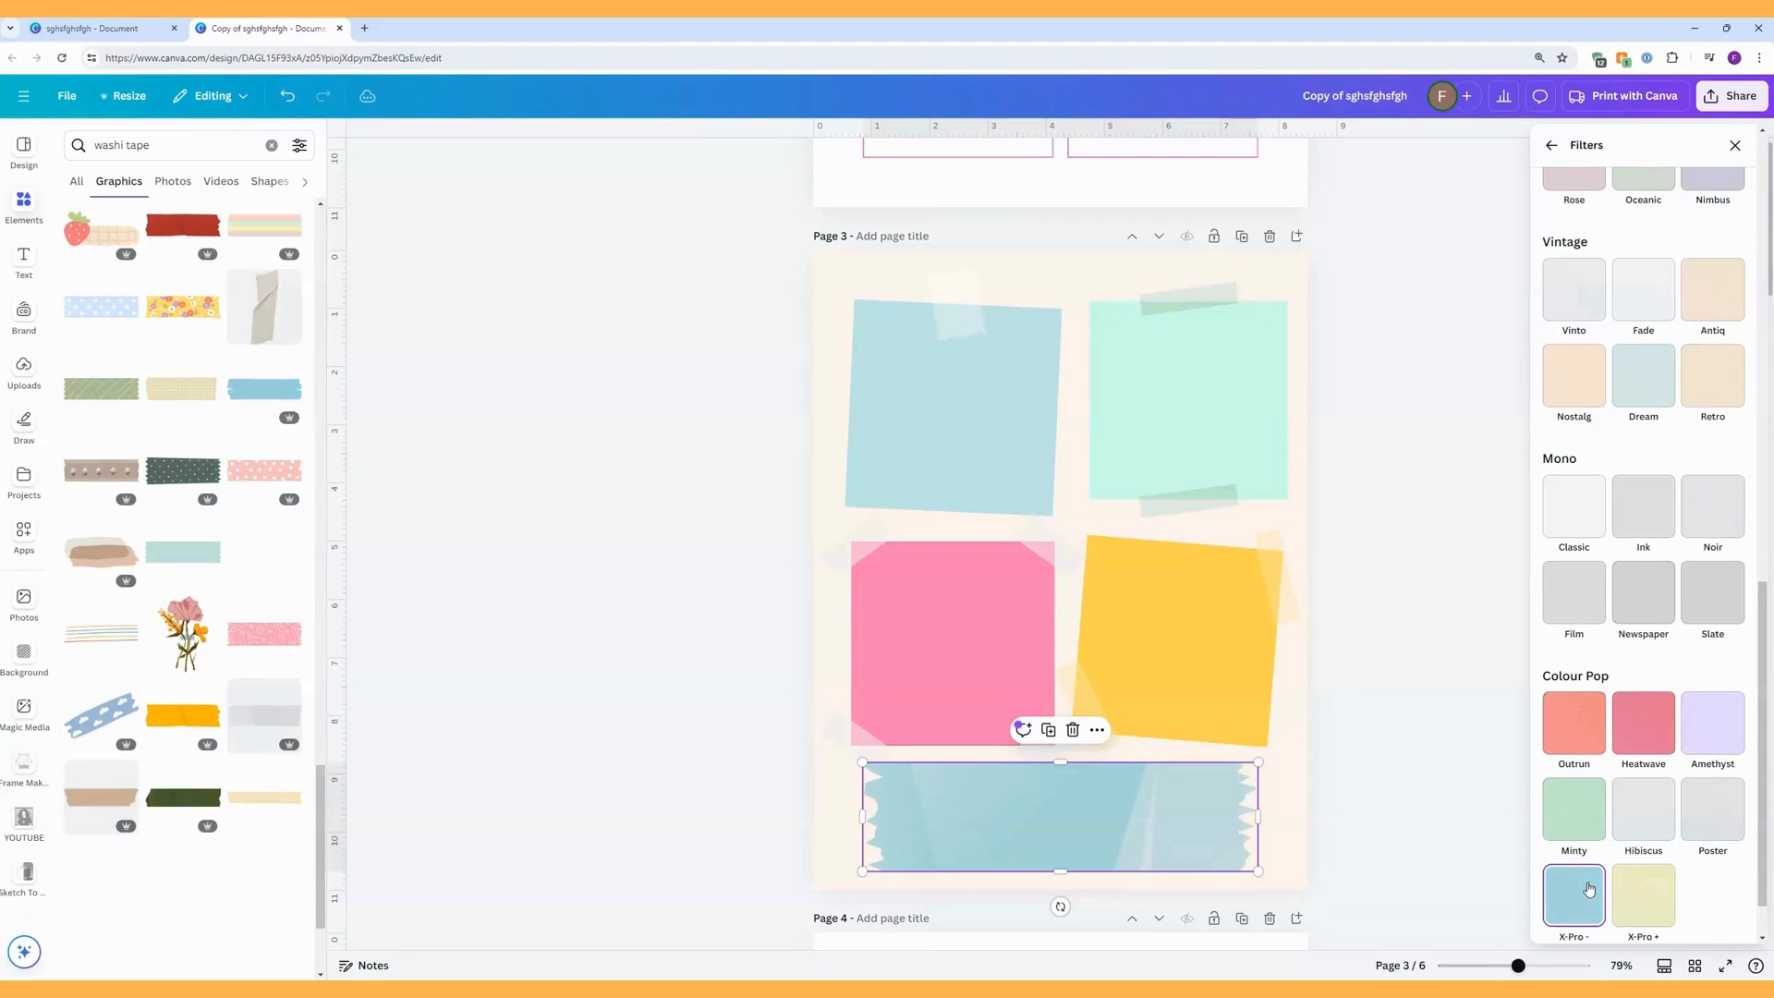
pyautogui.click(1711, 747)
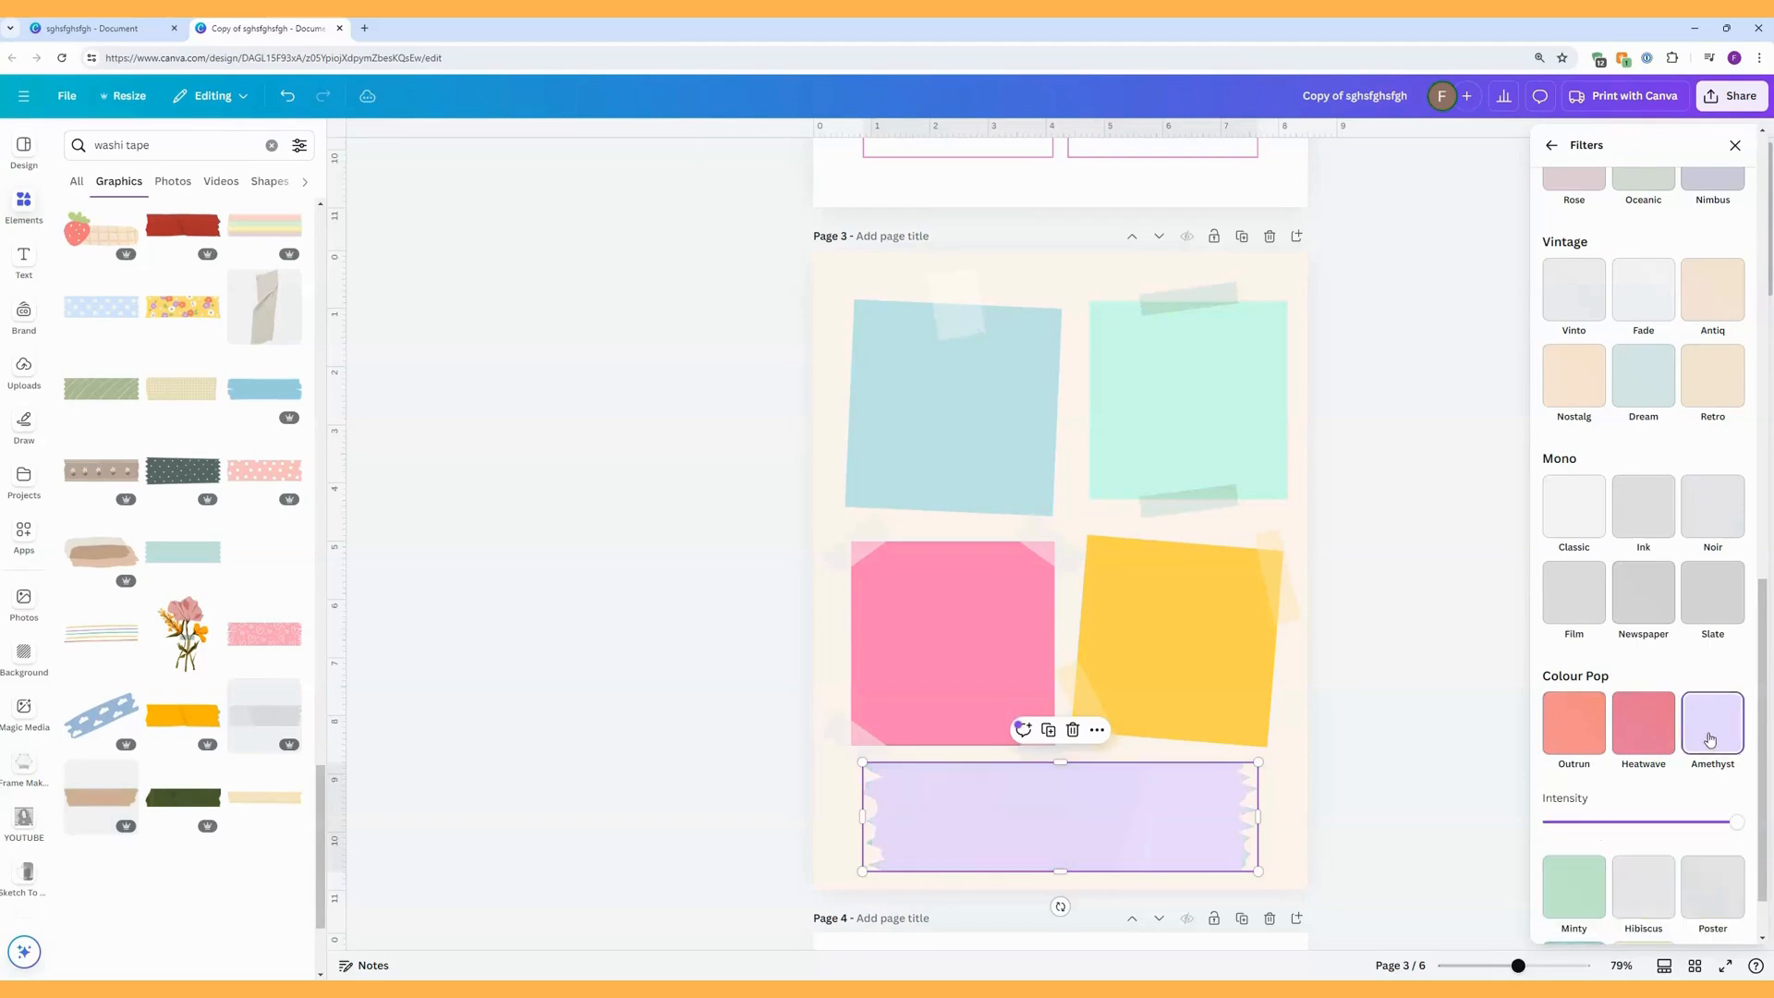
pyautogui.scroll(-1, 1672, 703)
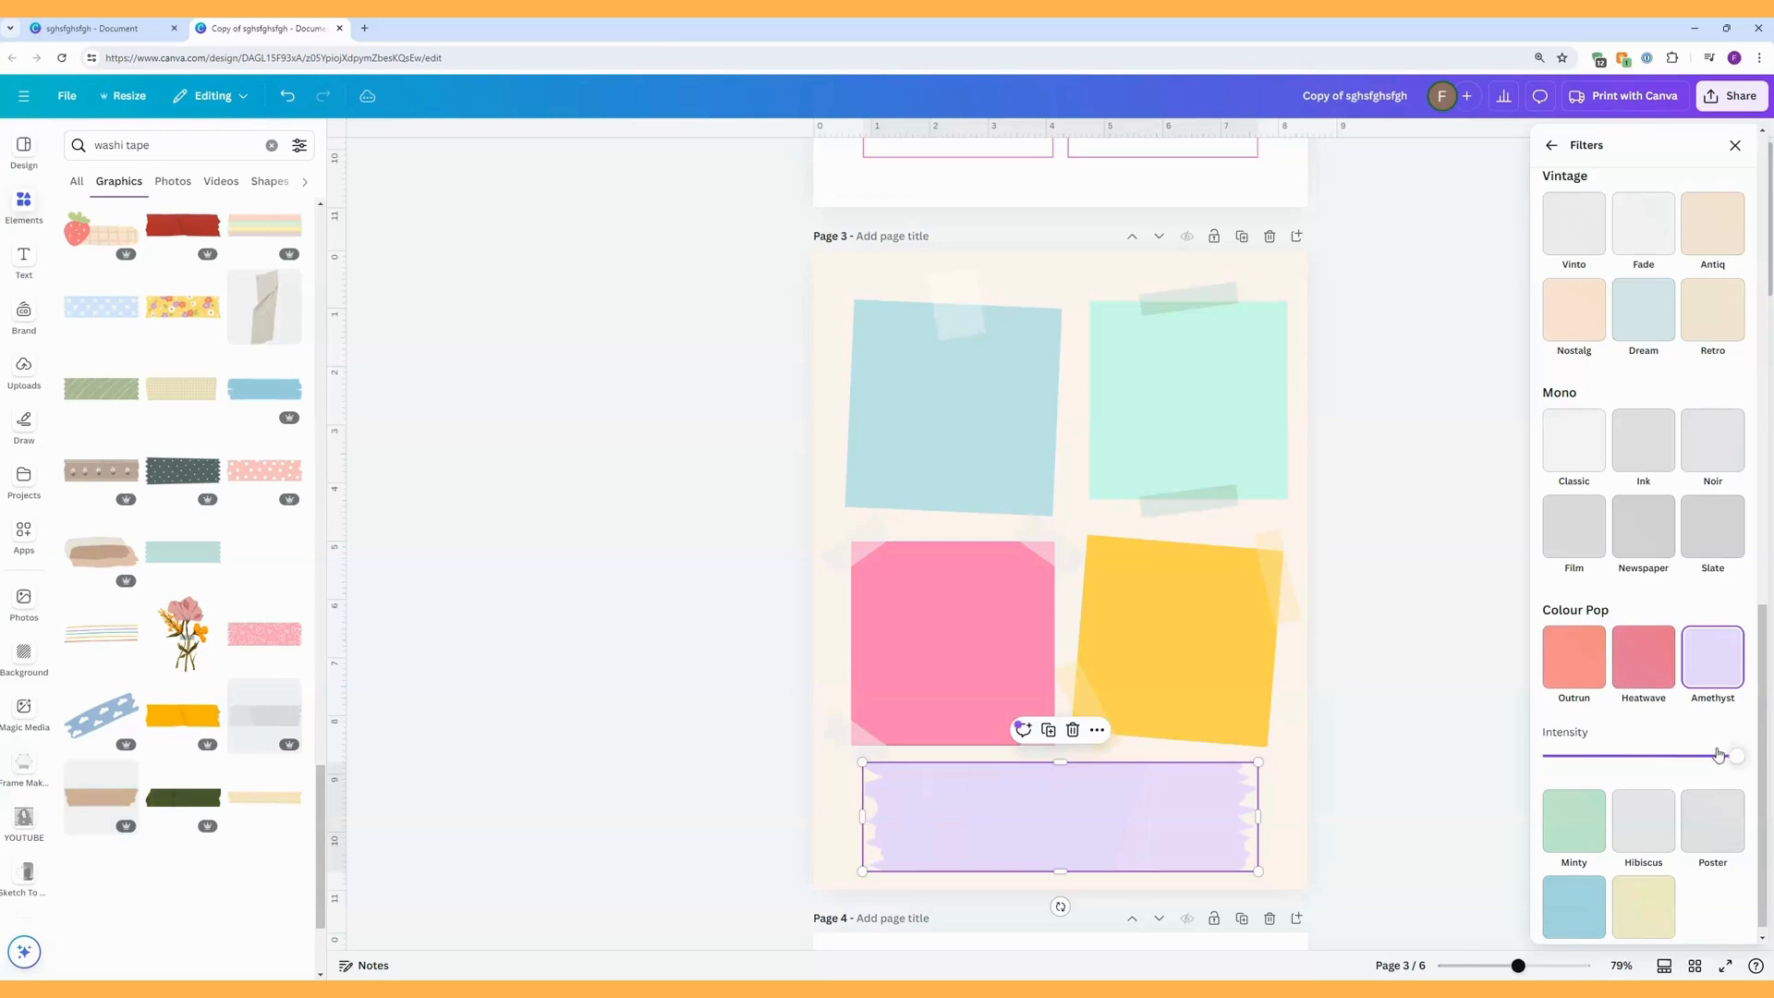
pyautogui.moveTo(1736, 758)
pyautogui.mouseDown()
pyautogui.moveTo(1594, 758)
pyautogui.moveTo(1737, 758)
pyautogui.mouseUp()
pyautogui.click(1465, 535)
pyautogui.click(1453, 542)
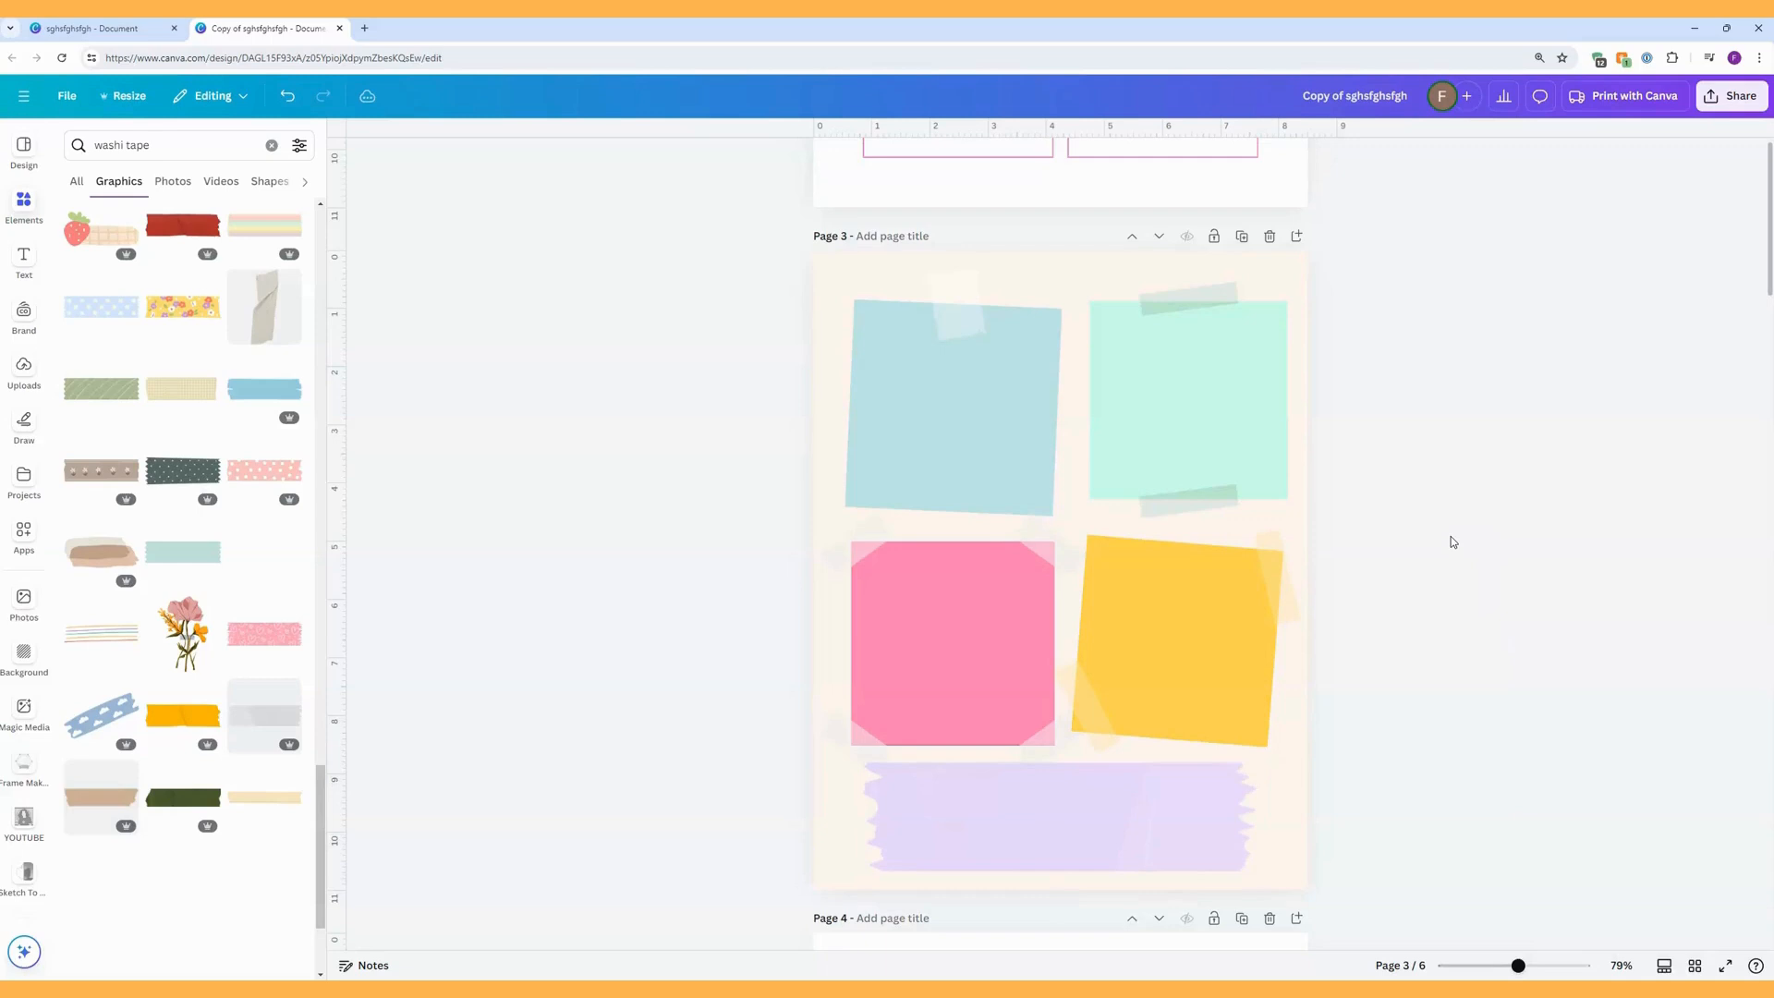
# Shrink the blue sticky note on page 3 slightly.
pyautogui.click(1026, 490)
pyautogui.moveTo(1069, 511); pyautogui.dragTo(1065, 507)
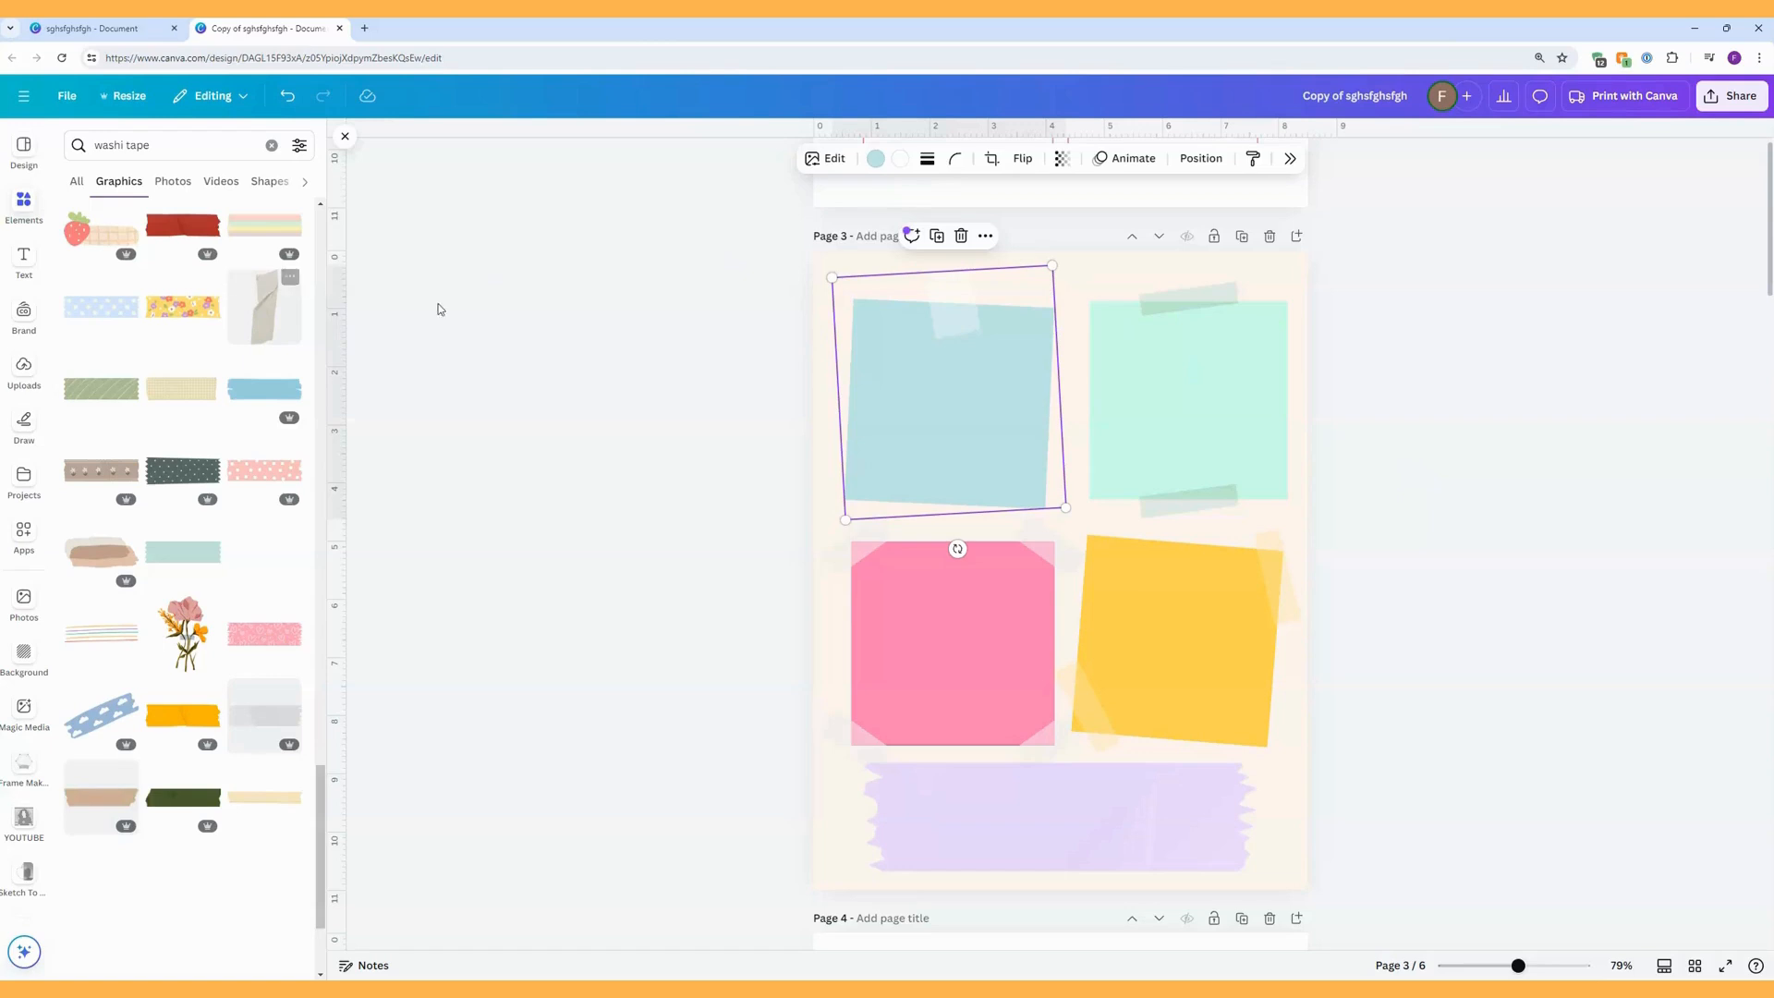
pyautogui.click(1076, 277)
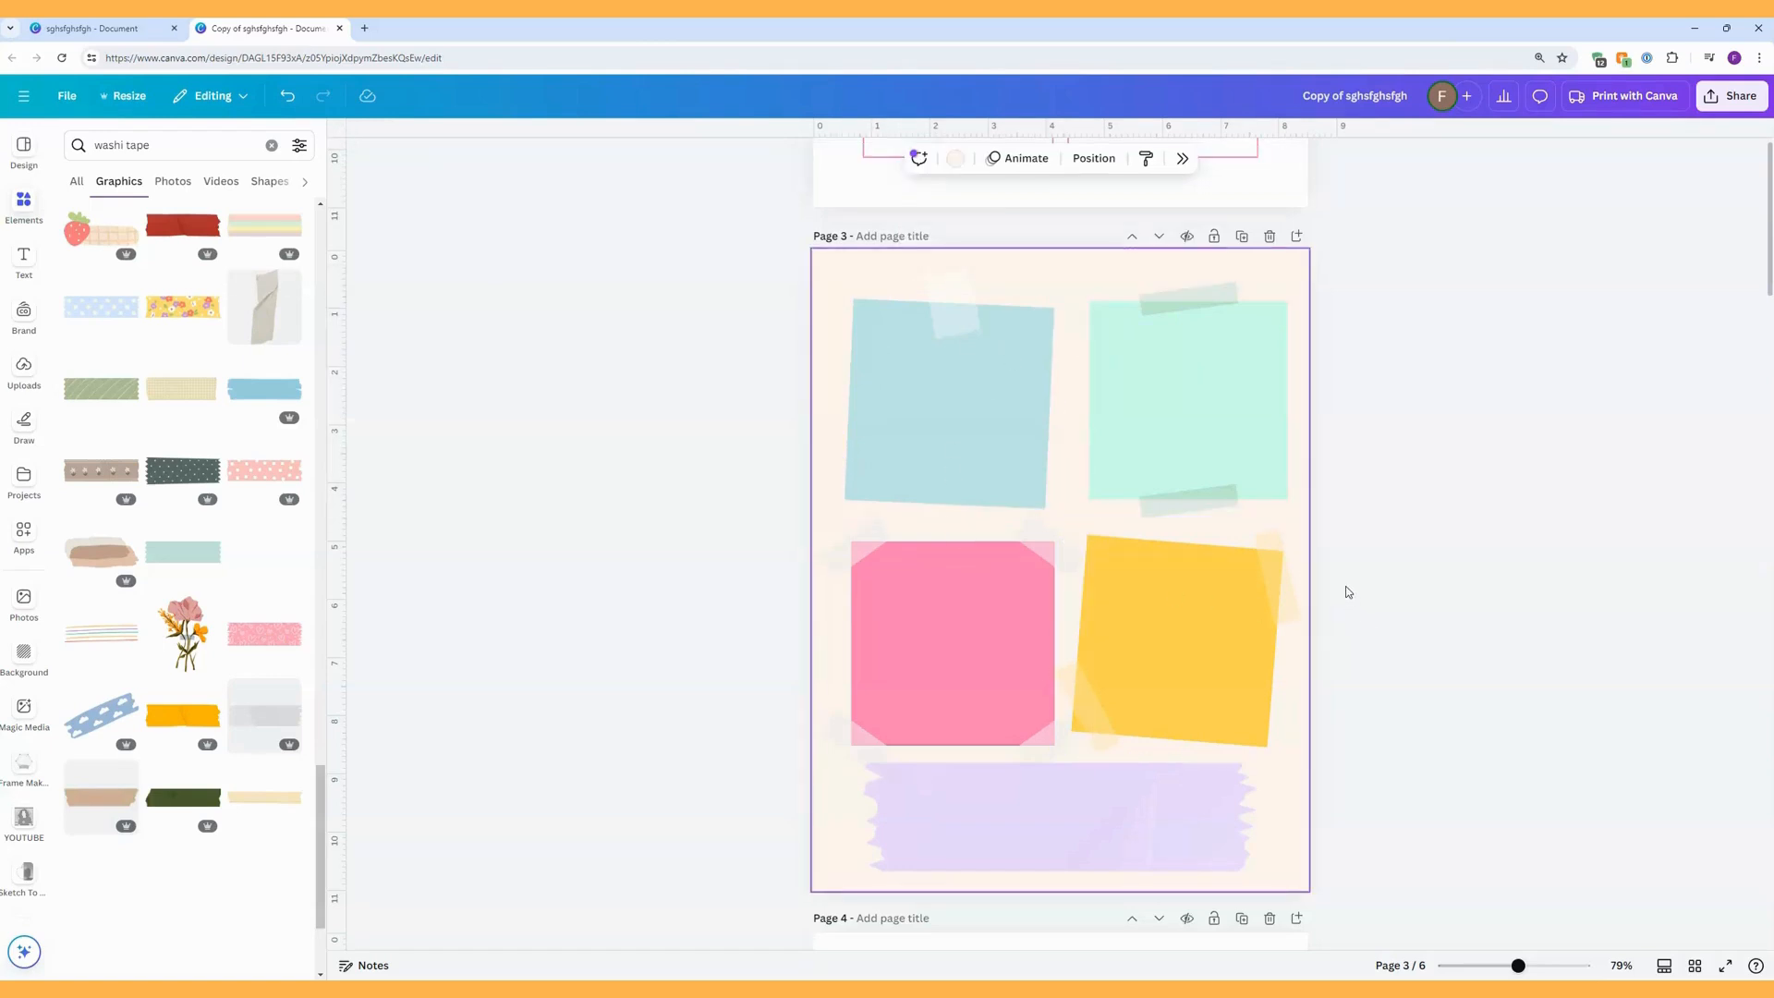
# Add a text box near the blue sticky note's upper edge, tilt it to match the note, and make it read "Friday".
pyautogui.press('t')
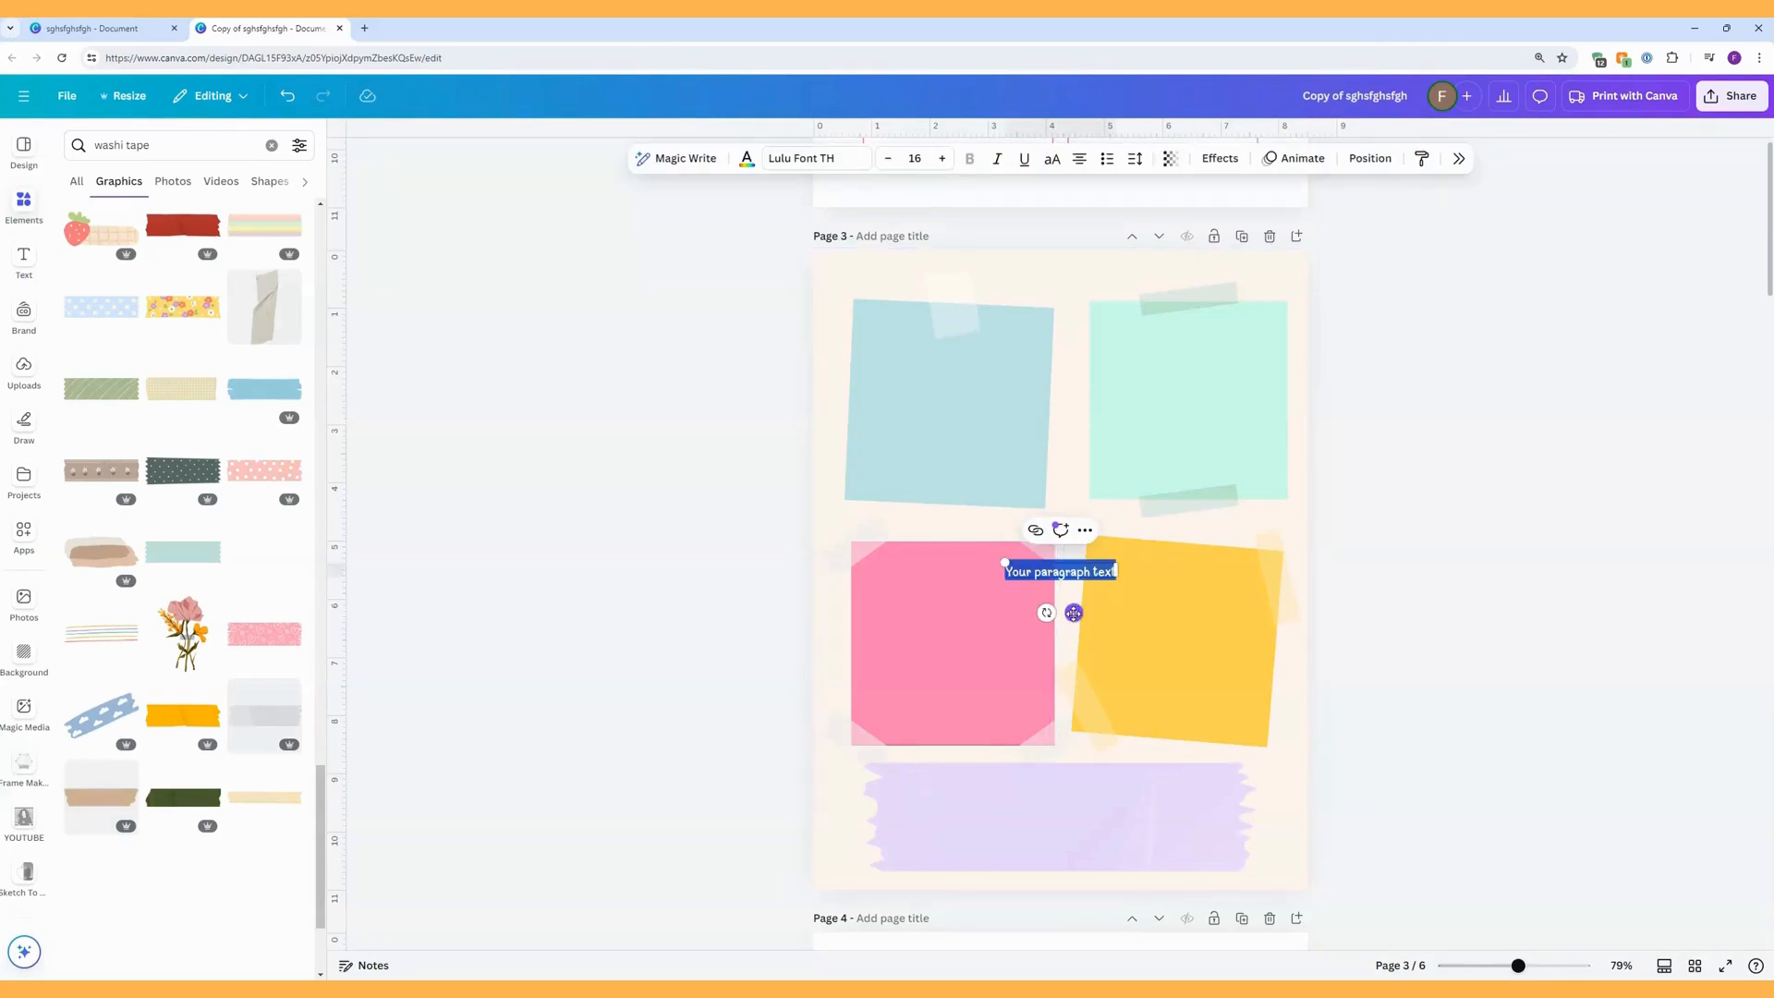
pyautogui.moveTo(1074, 612); pyautogui.dragTo(1062, 601)
pyautogui.moveTo(995, 517); pyautogui.dragTo(933, 364)
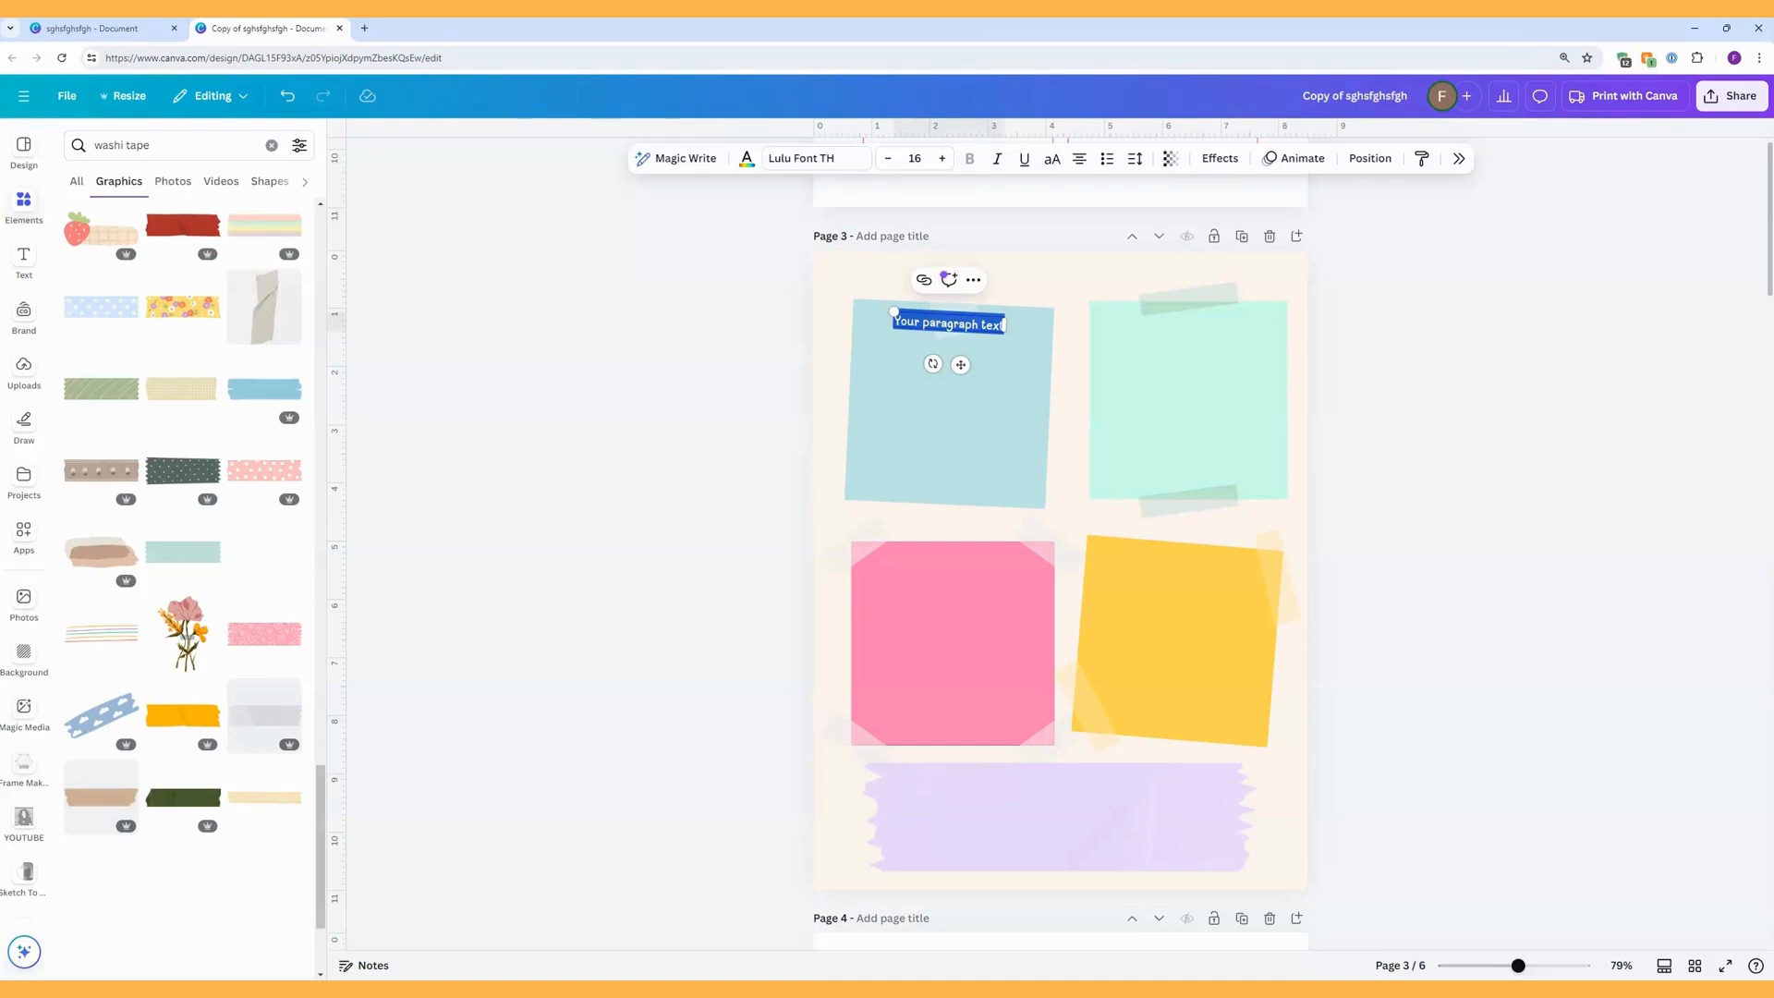
pyautogui.doubleClick(991, 324)
pyautogui.tripleClick(986, 325)
pyautogui.press('Escape')
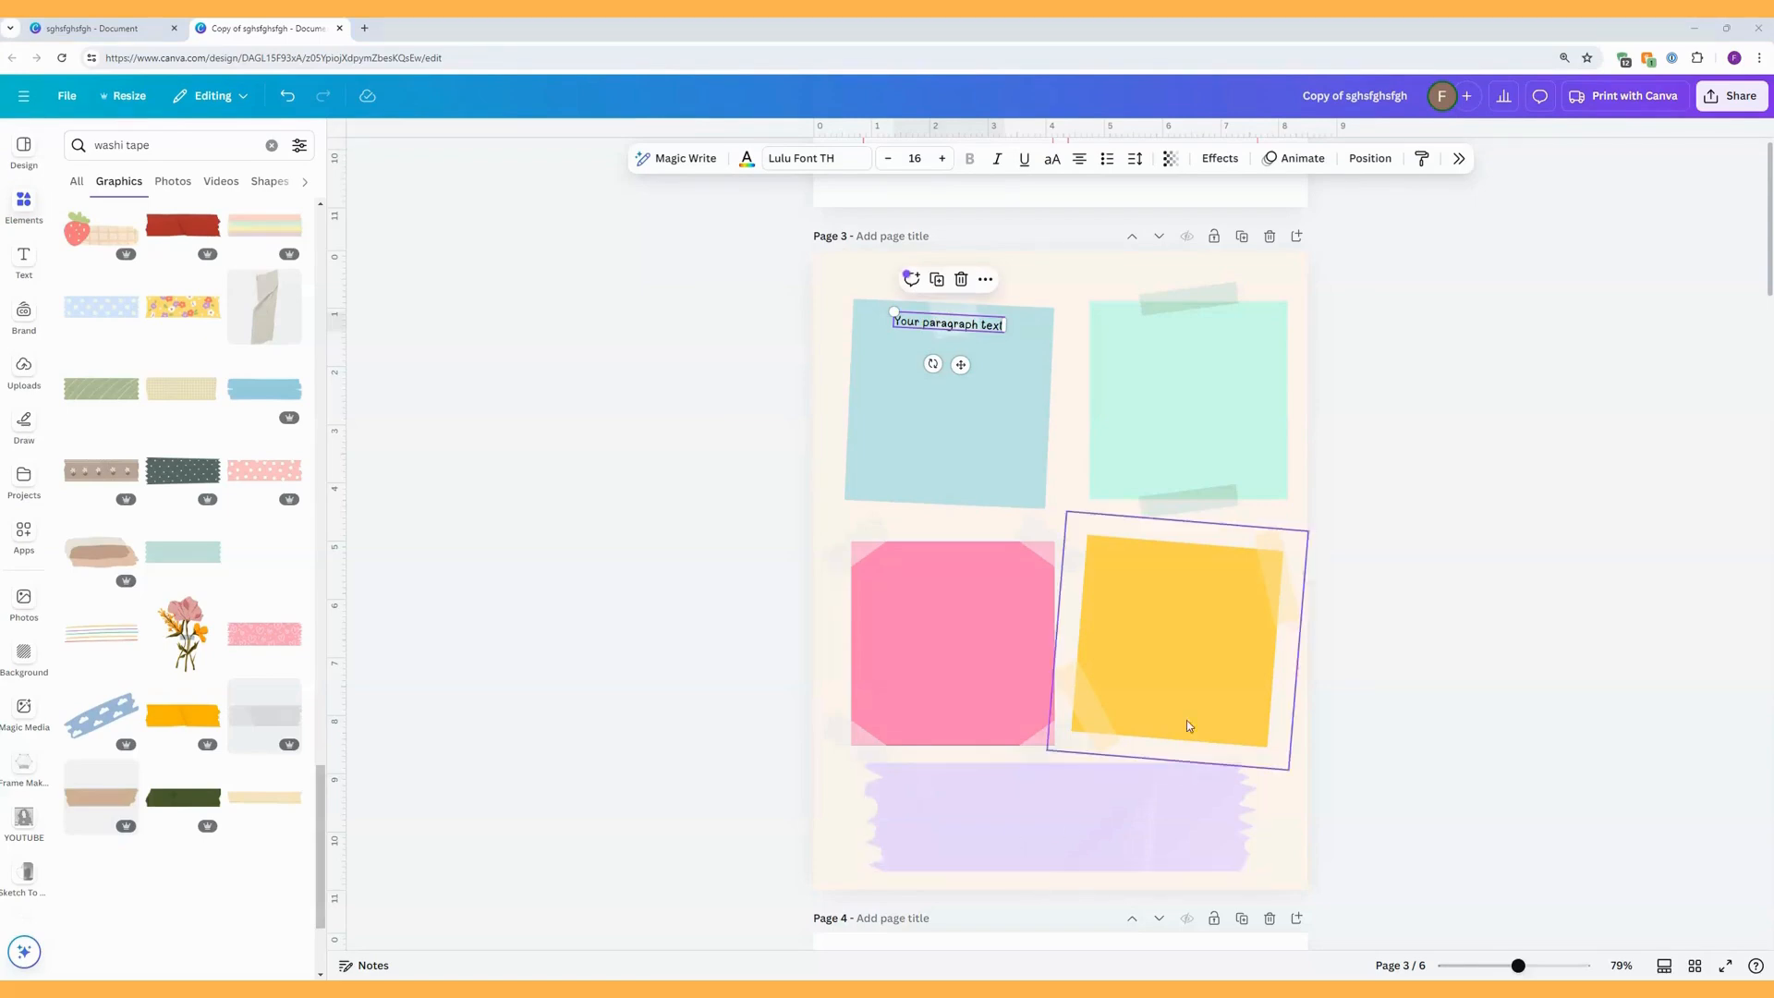
pyautogui.doubleClick(989, 322)
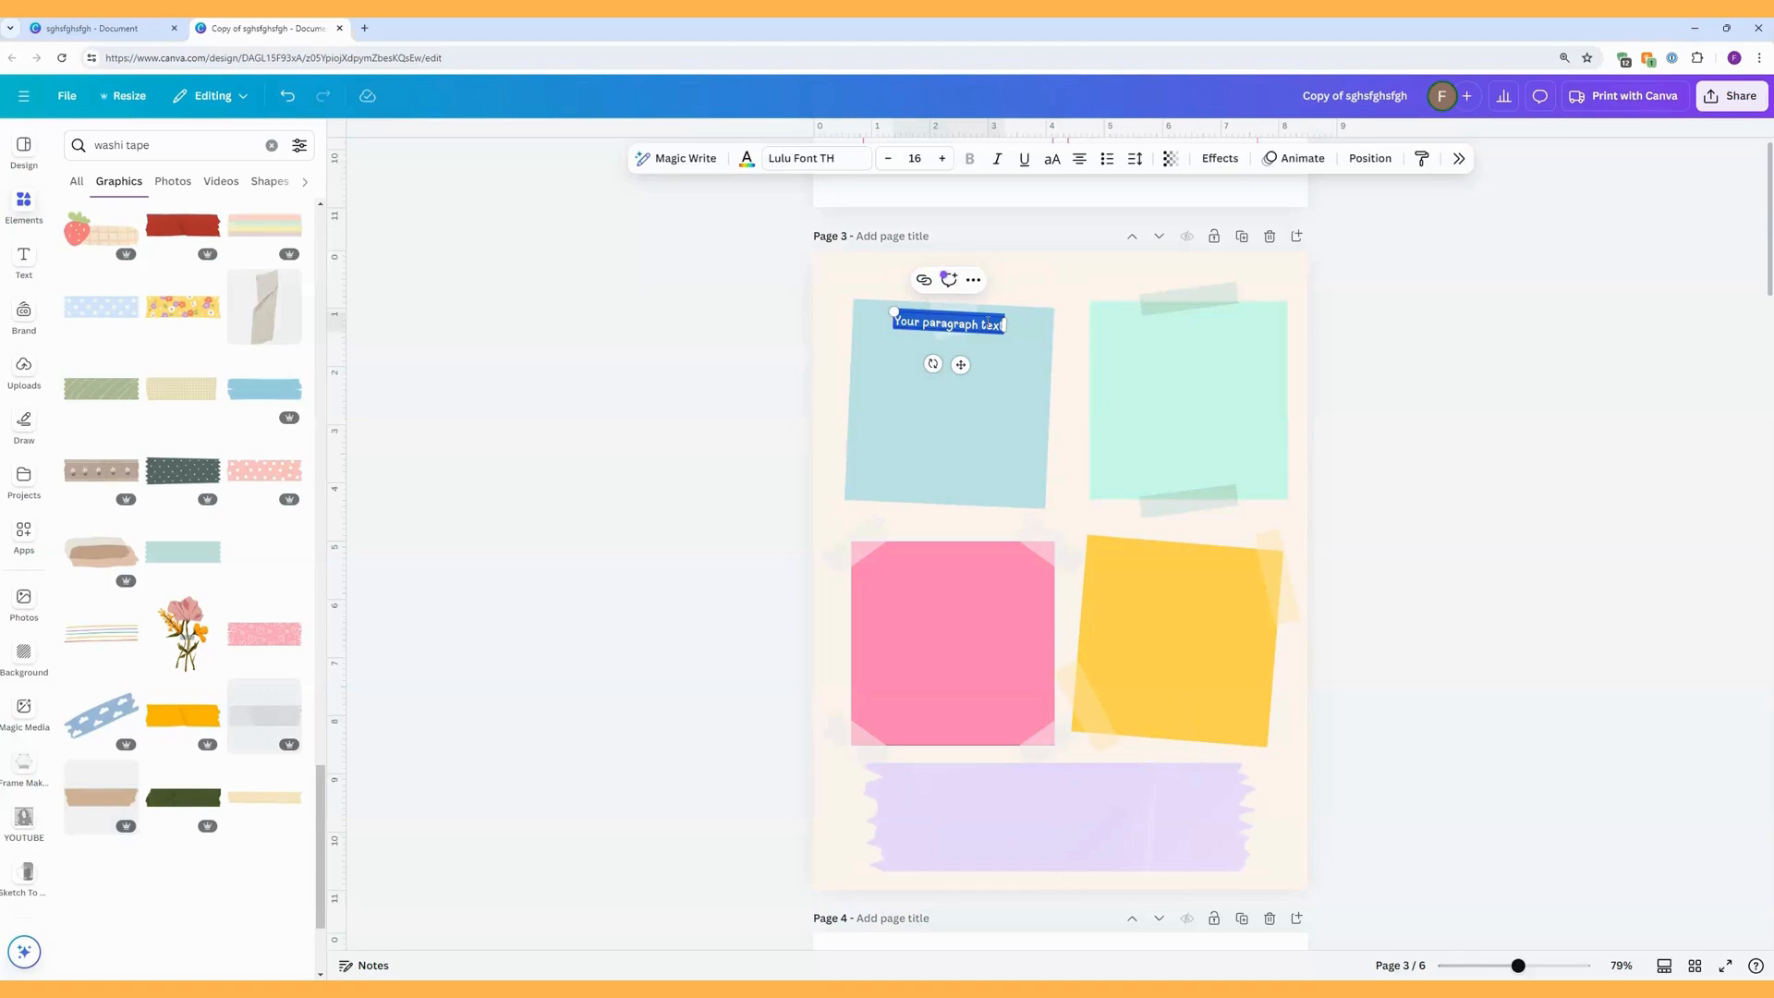
pyautogui.write('Friday')
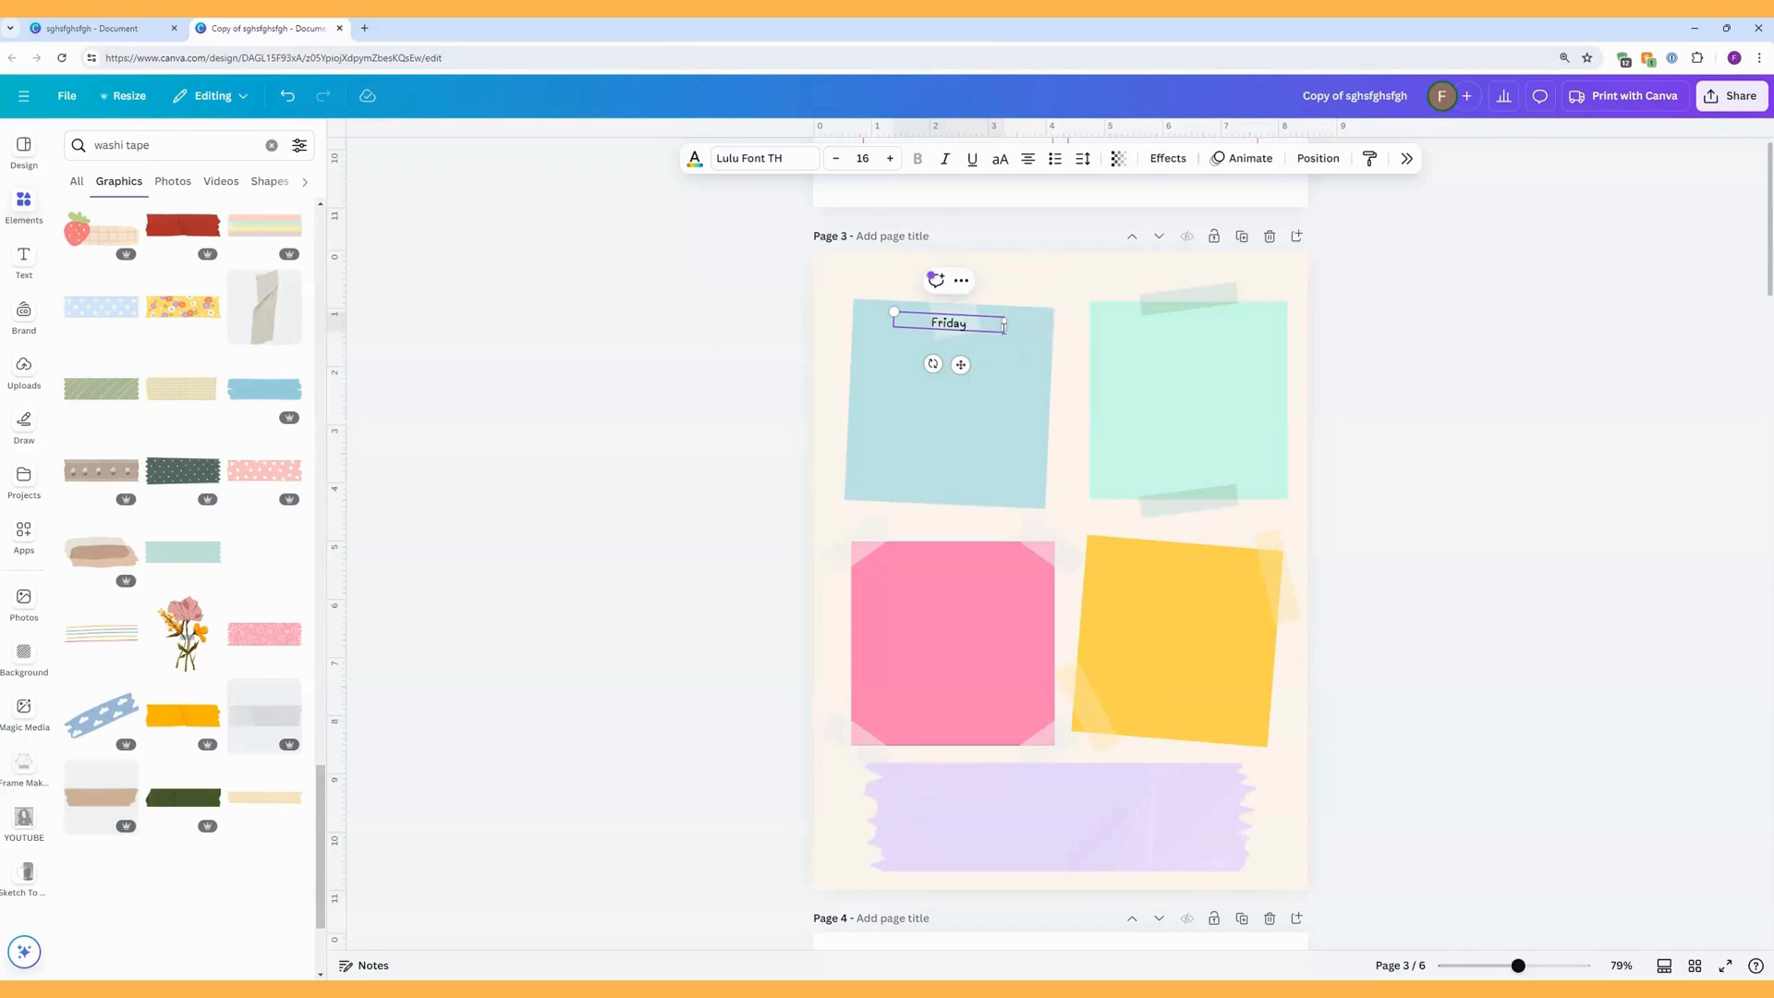
# Set the Friday heading's font size to 24 and nudge it into place centred at the top of the blue note.
pyautogui.click(891, 159)
pyautogui.click(891, 159)
pyautogui.click(890, 159)
pyautogui.click(891, 159)
pyautogui.click(890, 159)
pyautogui.click(890, 159)
pyautogui.click(891, 159)
pyautogui.click(891, 159)
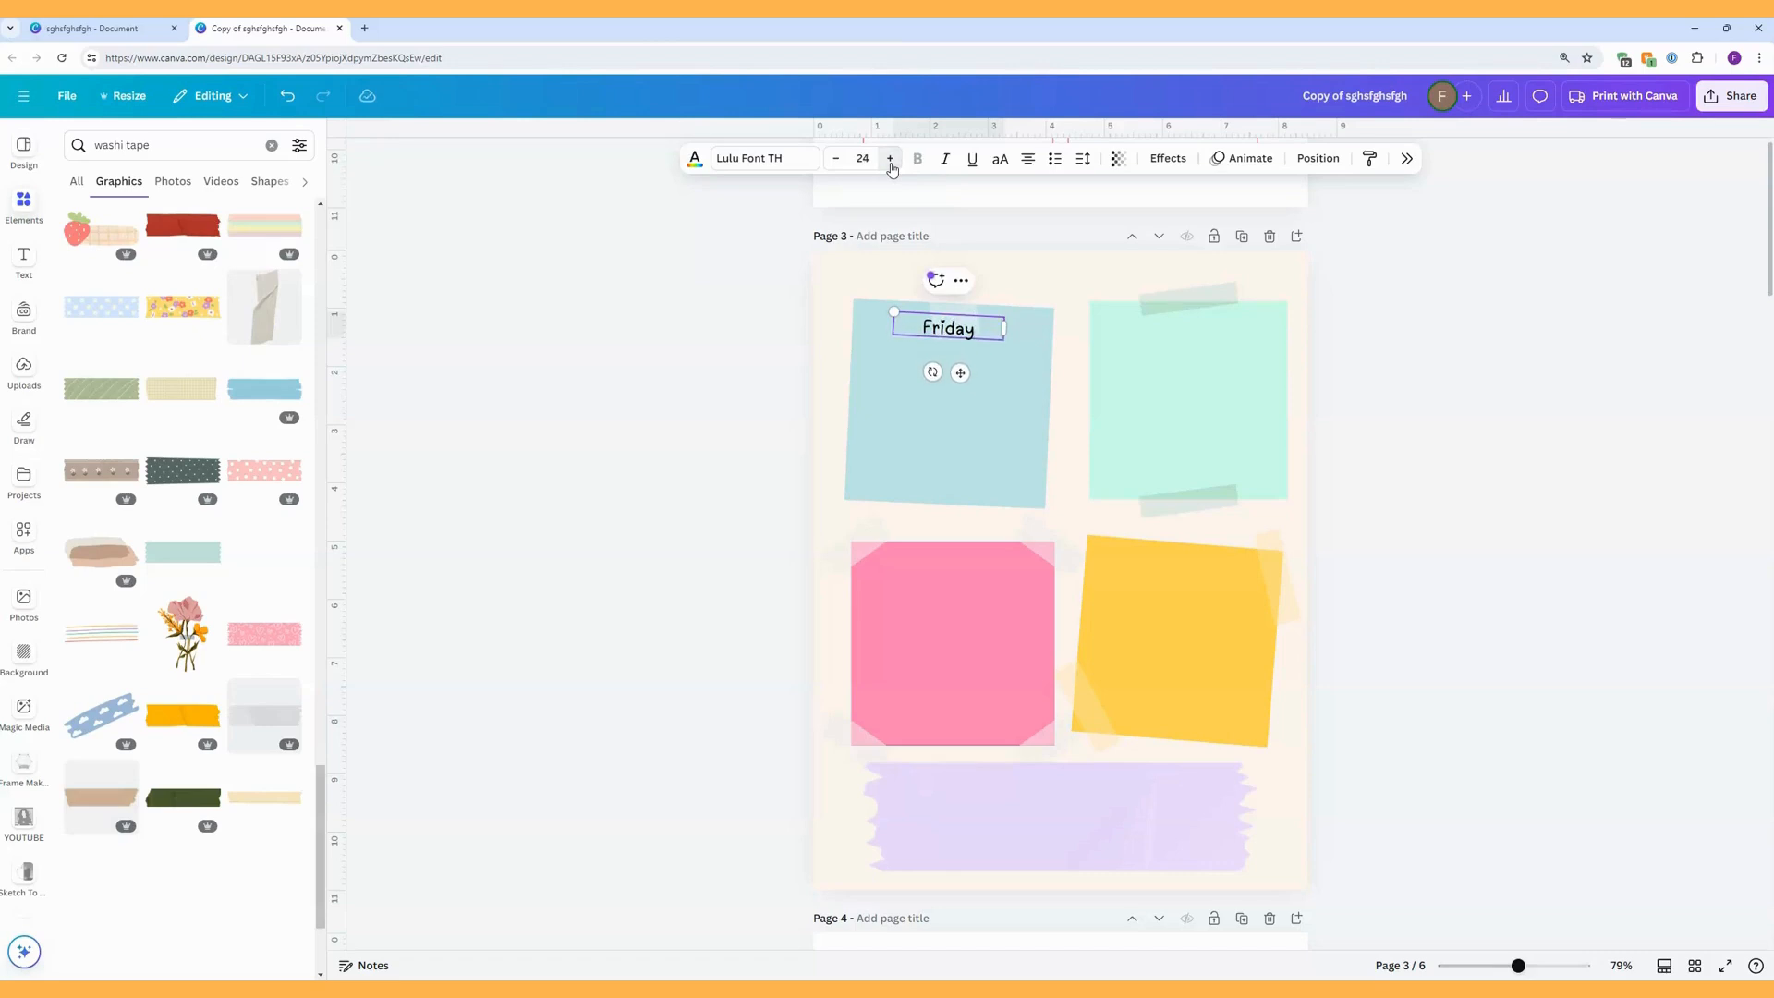
pyautogui.moveTo(960, 372); pyautogui.dragTo(960, 371)
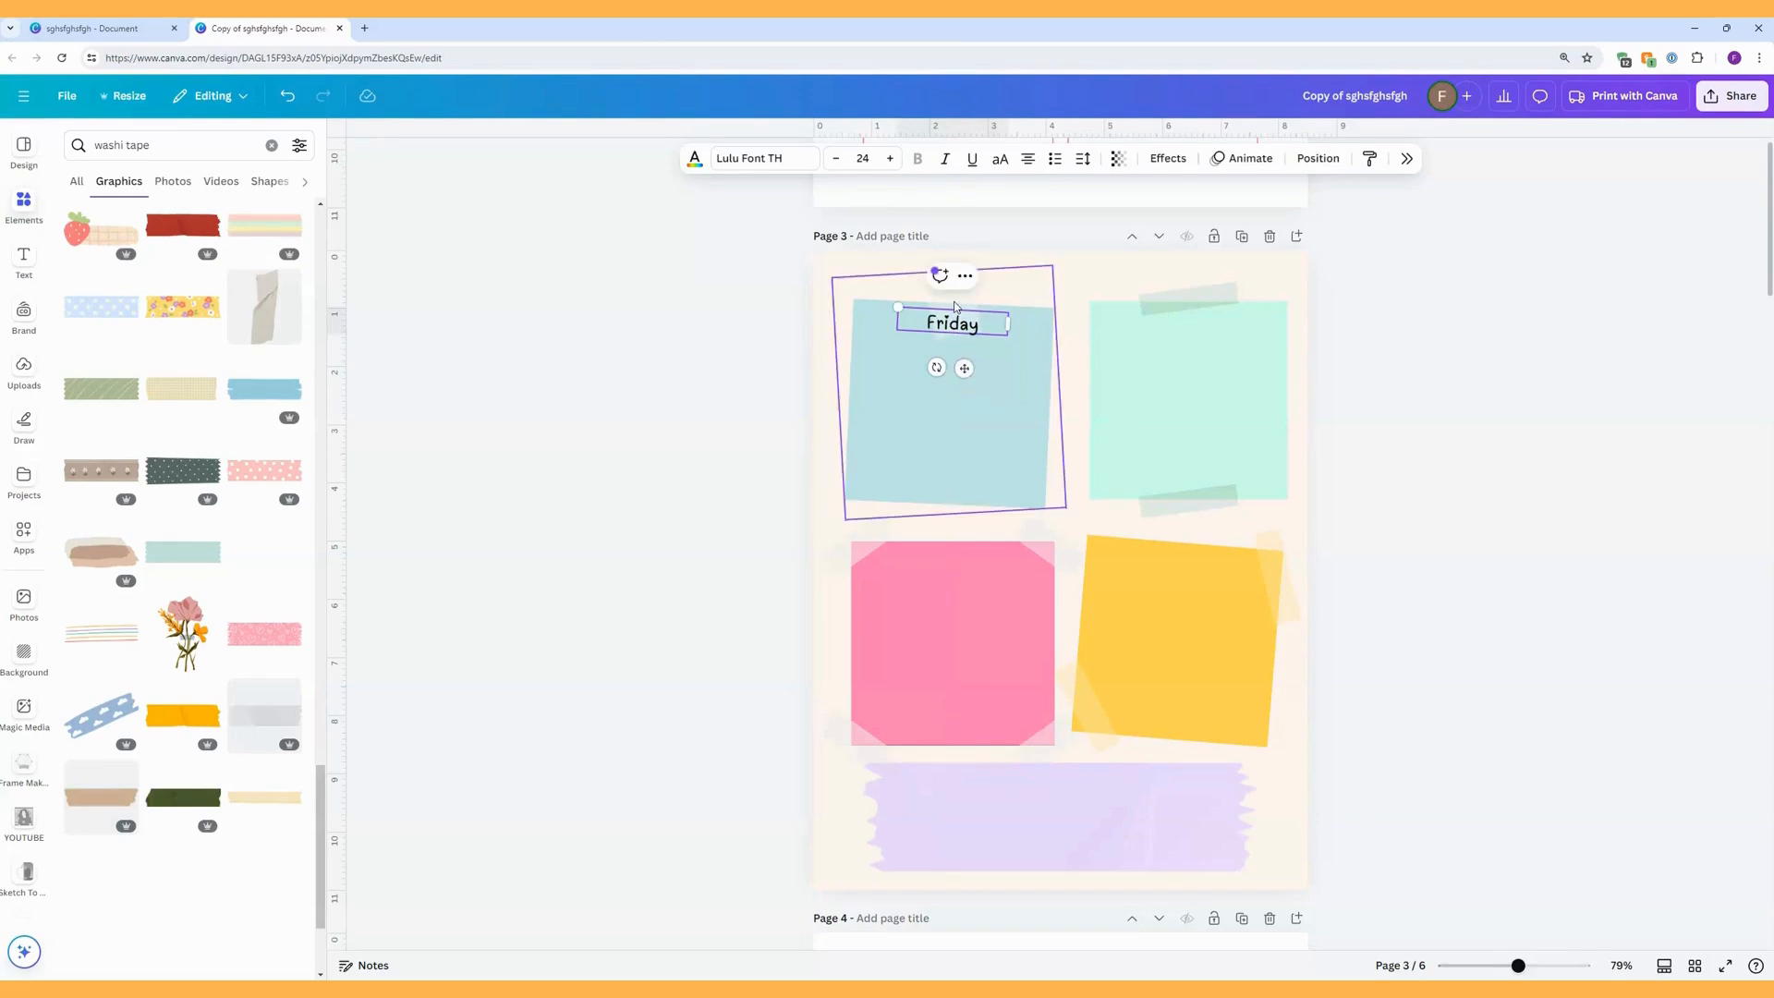
pyautogui.click(824, 269)
pyautogui.click(926, 314)
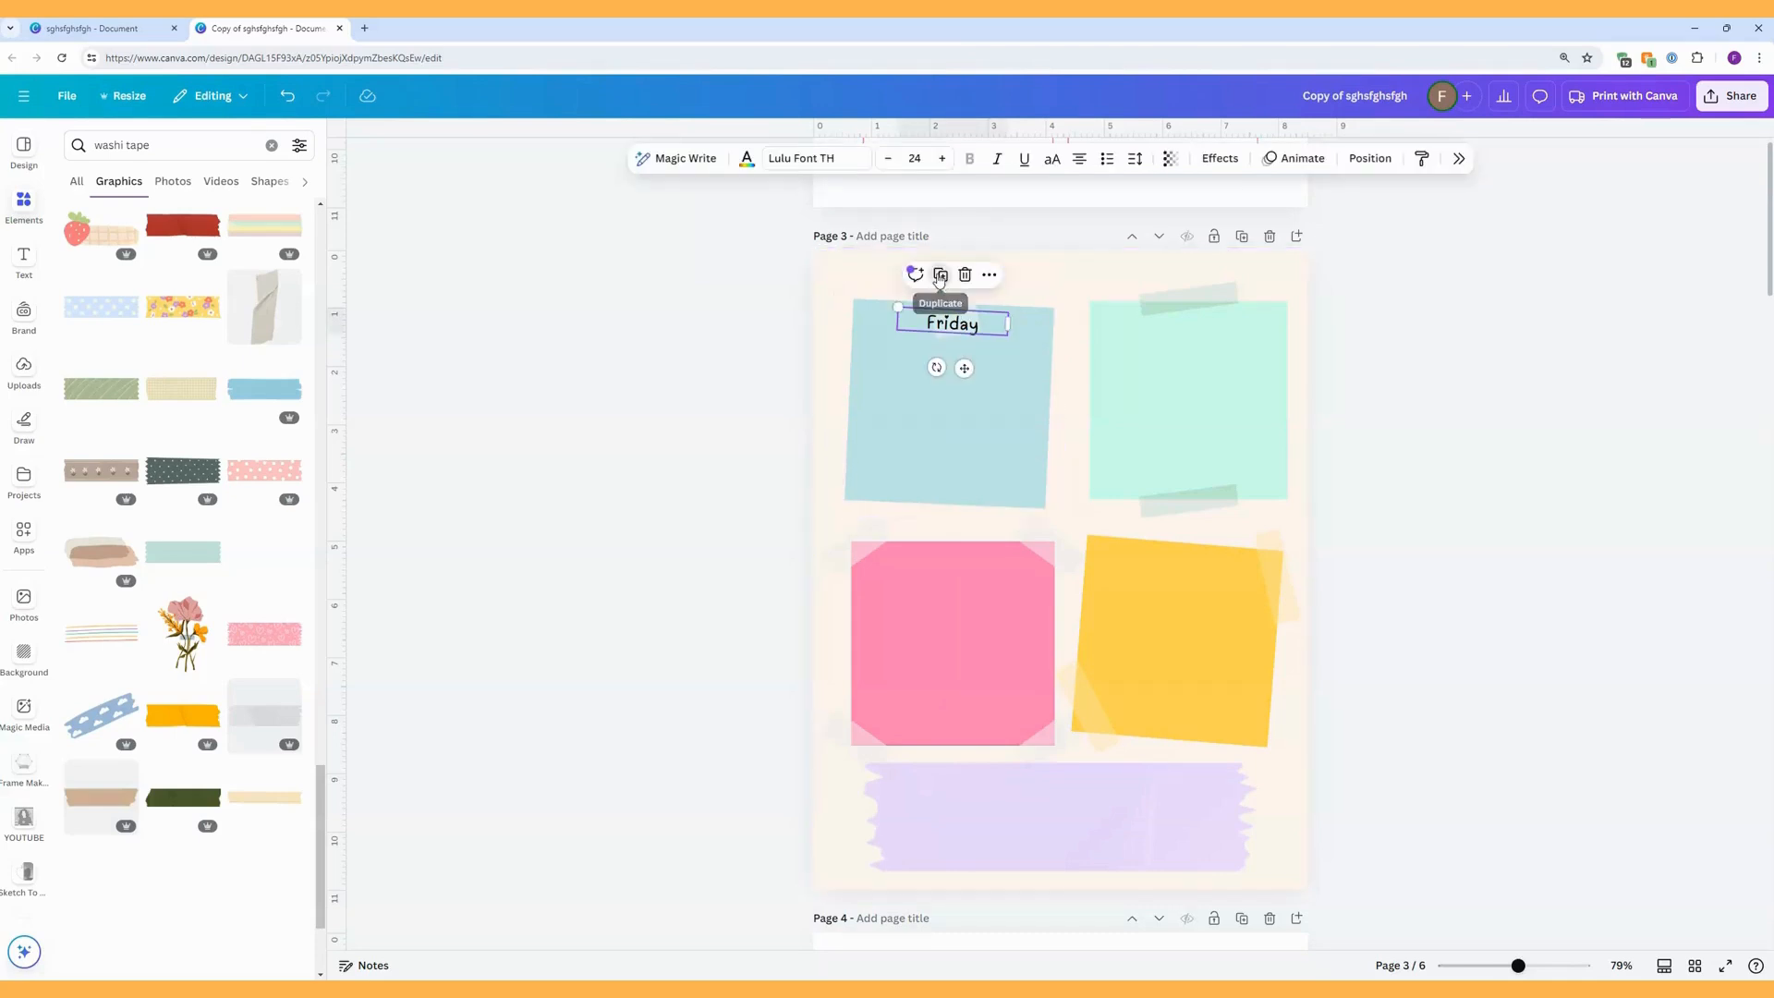
# Duplicate the Friday heading onto the mint sticky note, tilt it to match the tape, and change the text to "Saturday".
pyautogui.click(942, 273)
pyautogui.moveTo(972, 335); pyautogui.dragTo(1176, 374)
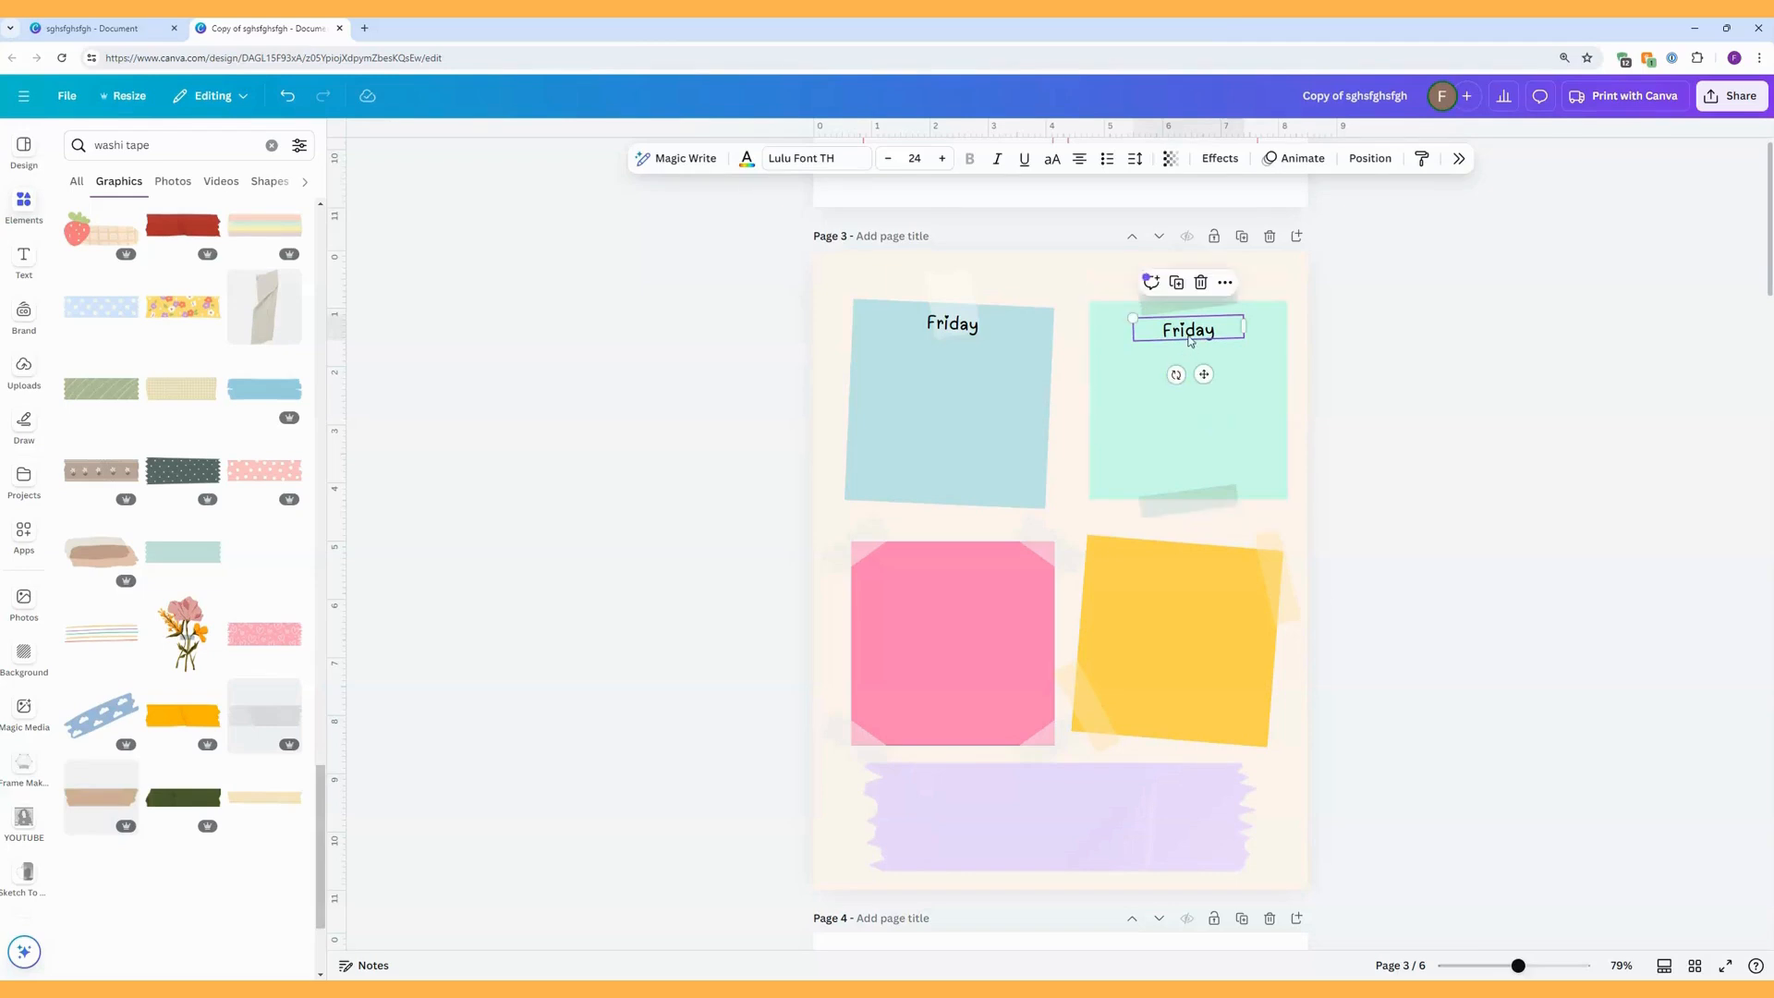
pyautogui.doubleClick(1189, 330)
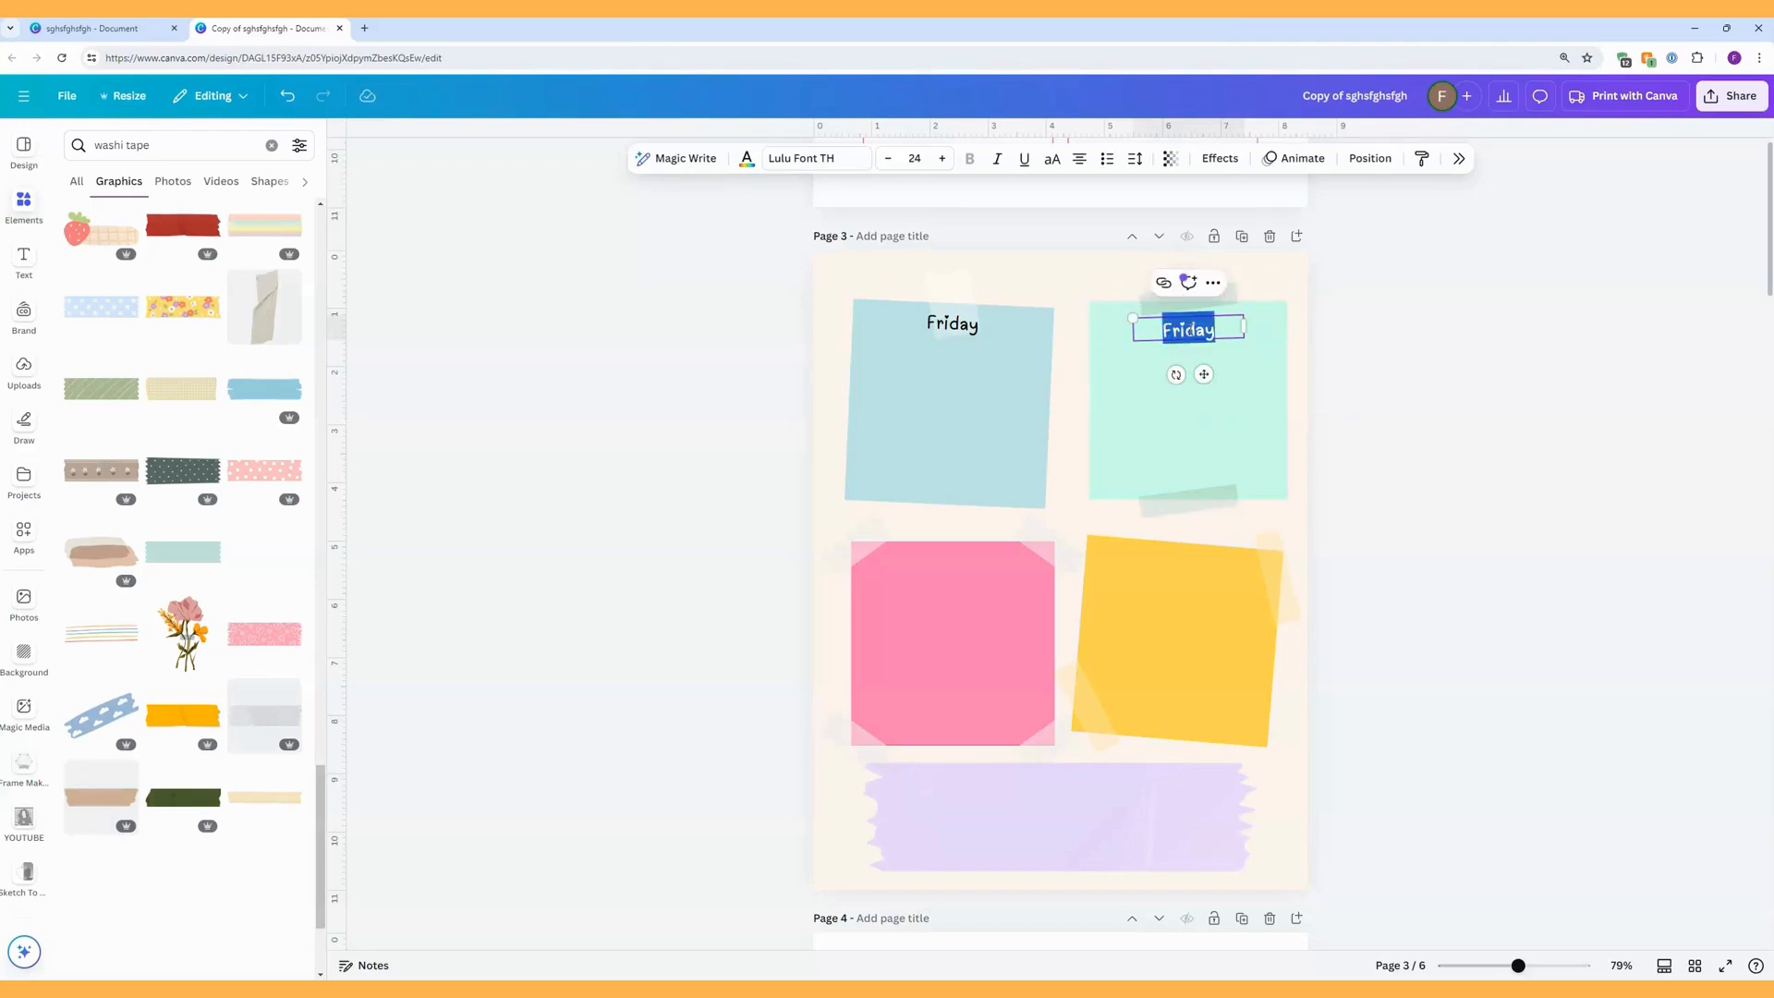
pyautogui.write('Saturday')
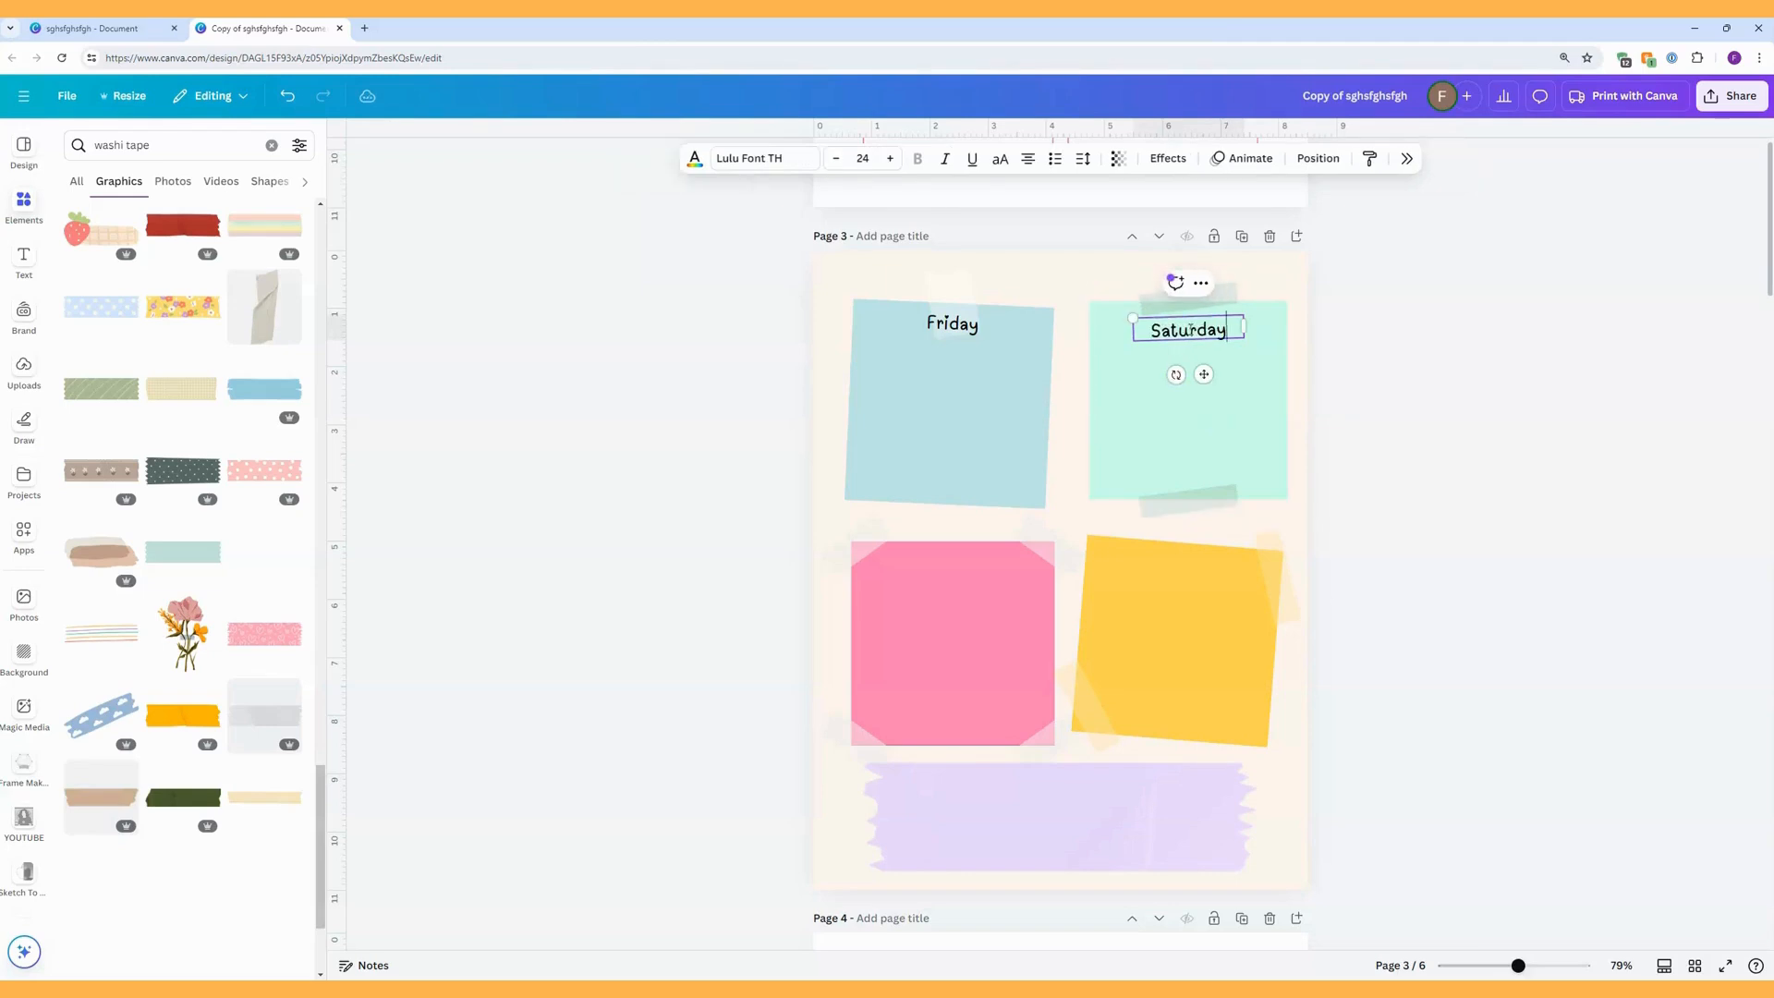
pyautogui.moveTo(1203, 375); pyautogui.dragTo(1206, 374)
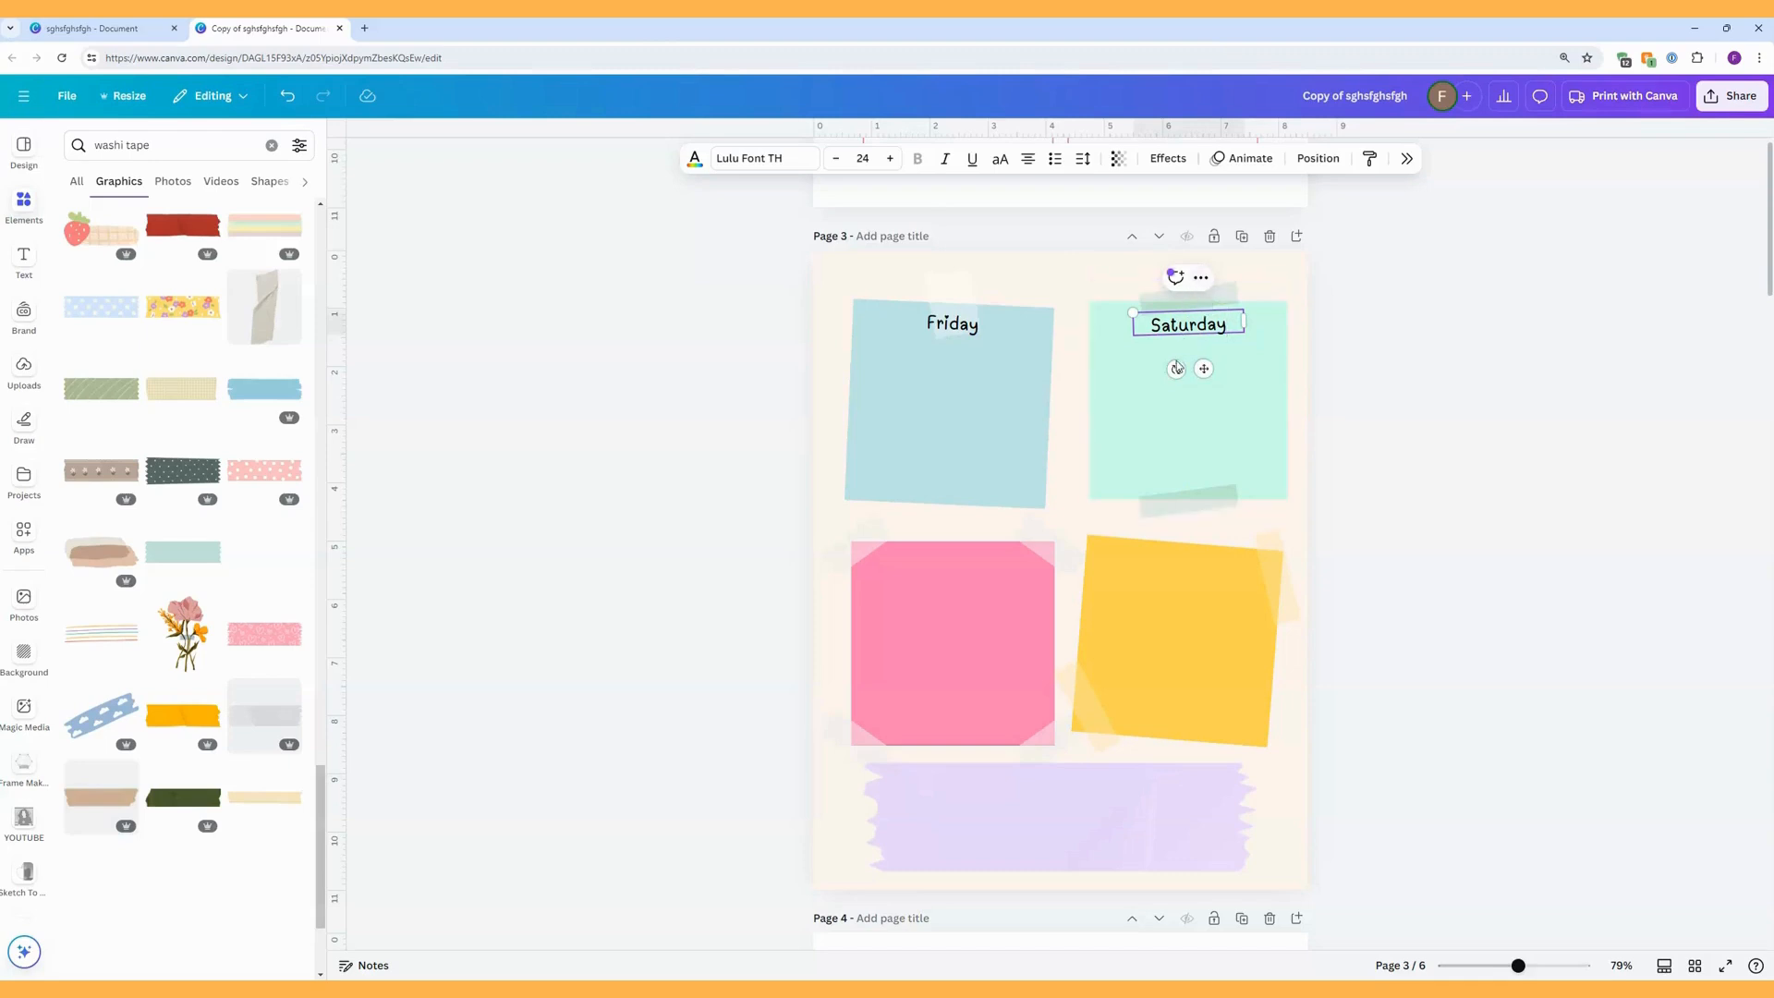
pyautogui.click(1339, 346)
# Duplicate the Saturday heading onto the pink sticky note, straighten it, and change the text to "Sunday".
pyautogui.click(1213, 322)
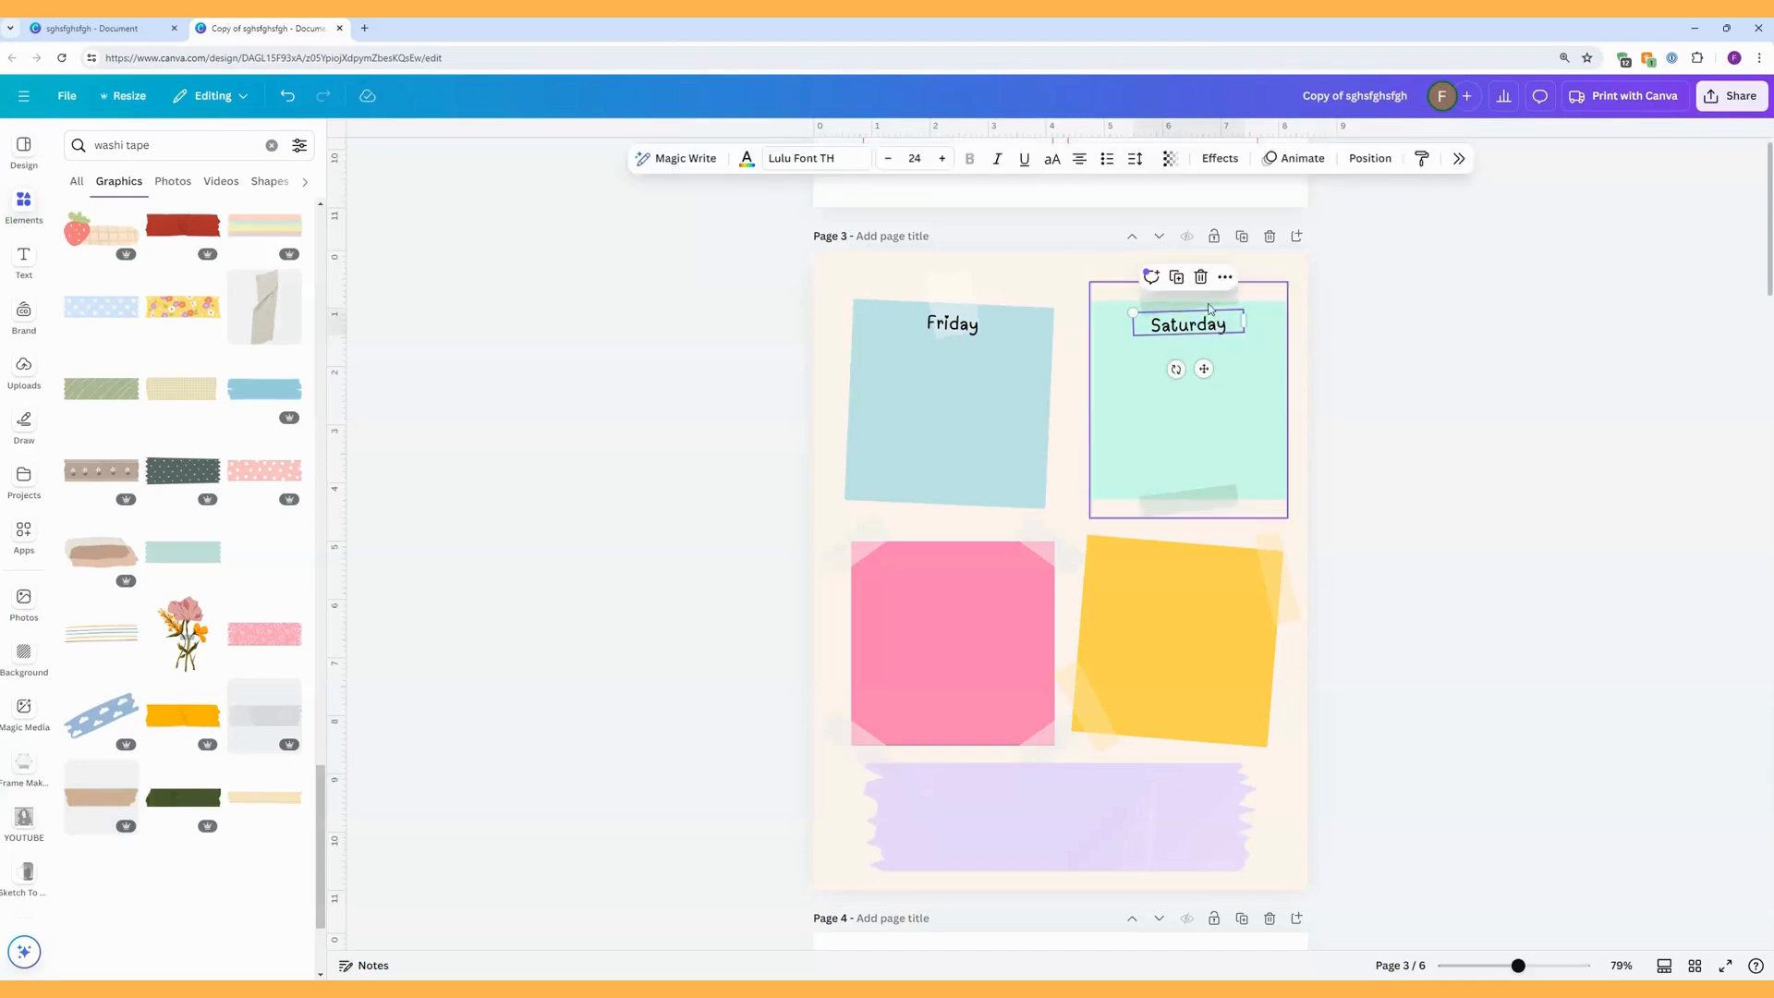
pyautogui.click(1176, 277)
pyautogui.moveTo(1213, 378); pyautogui.dragTo(971, 605)
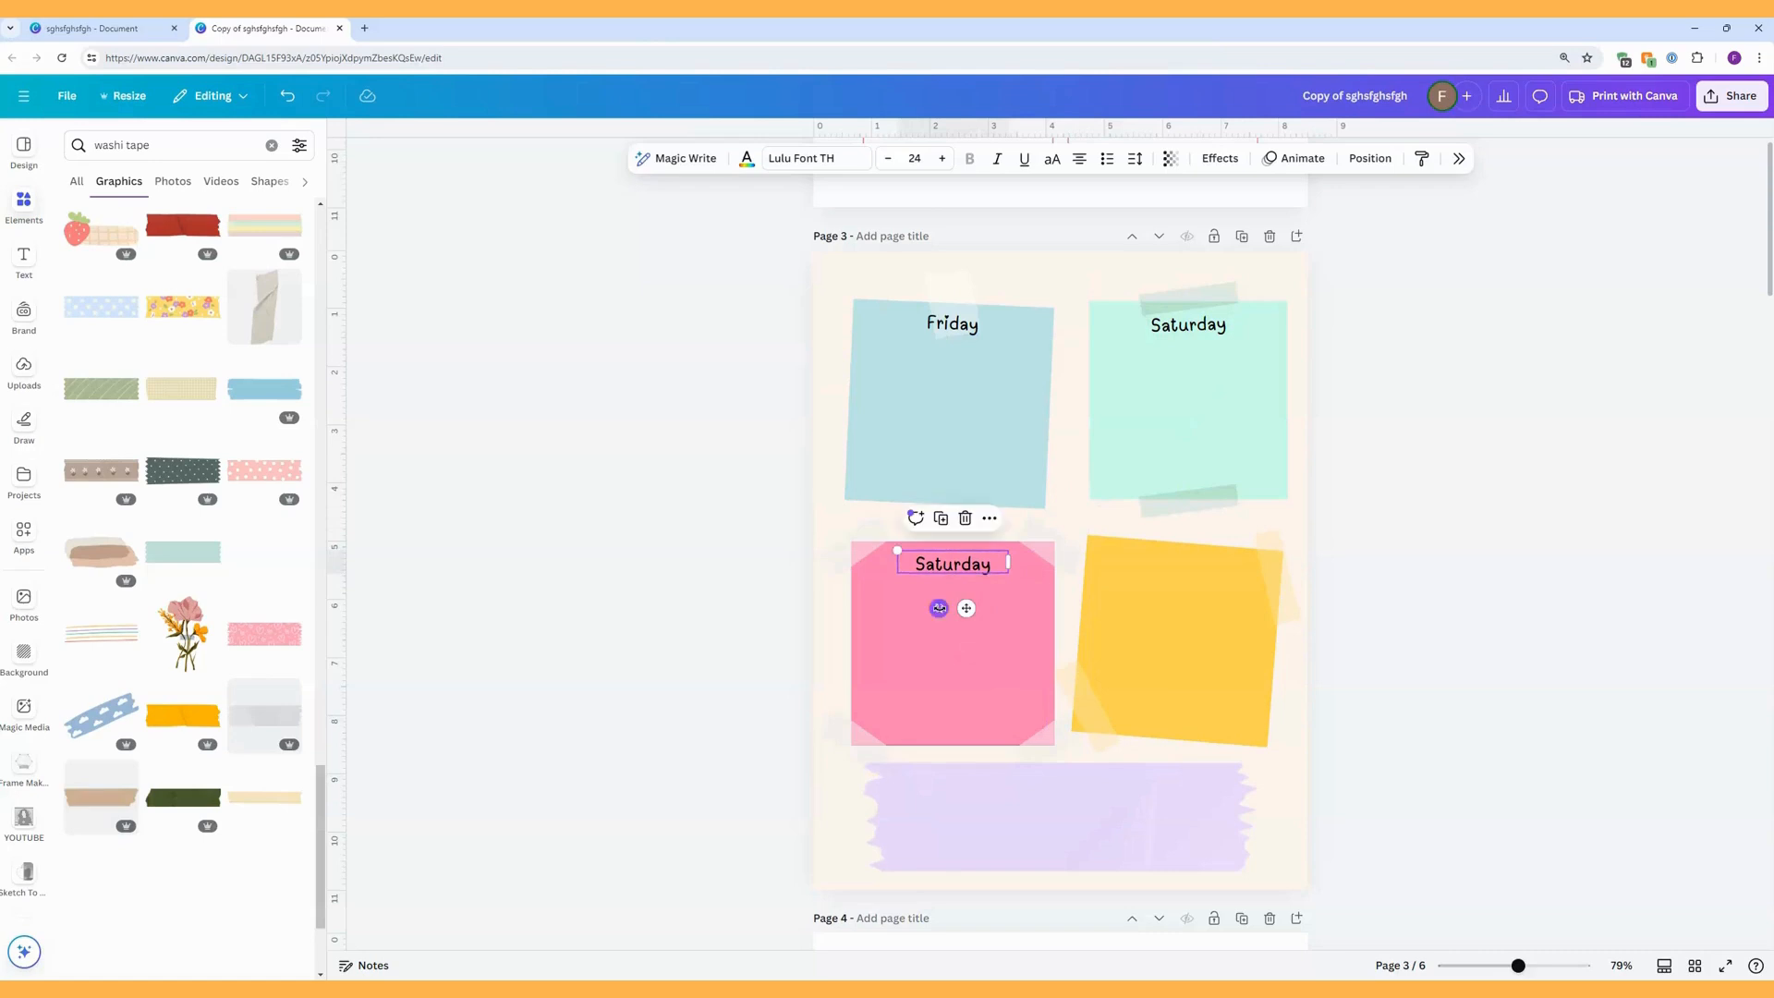
pyautogui.doubleClick(945, 564)
pyautogui.write('Sunday')
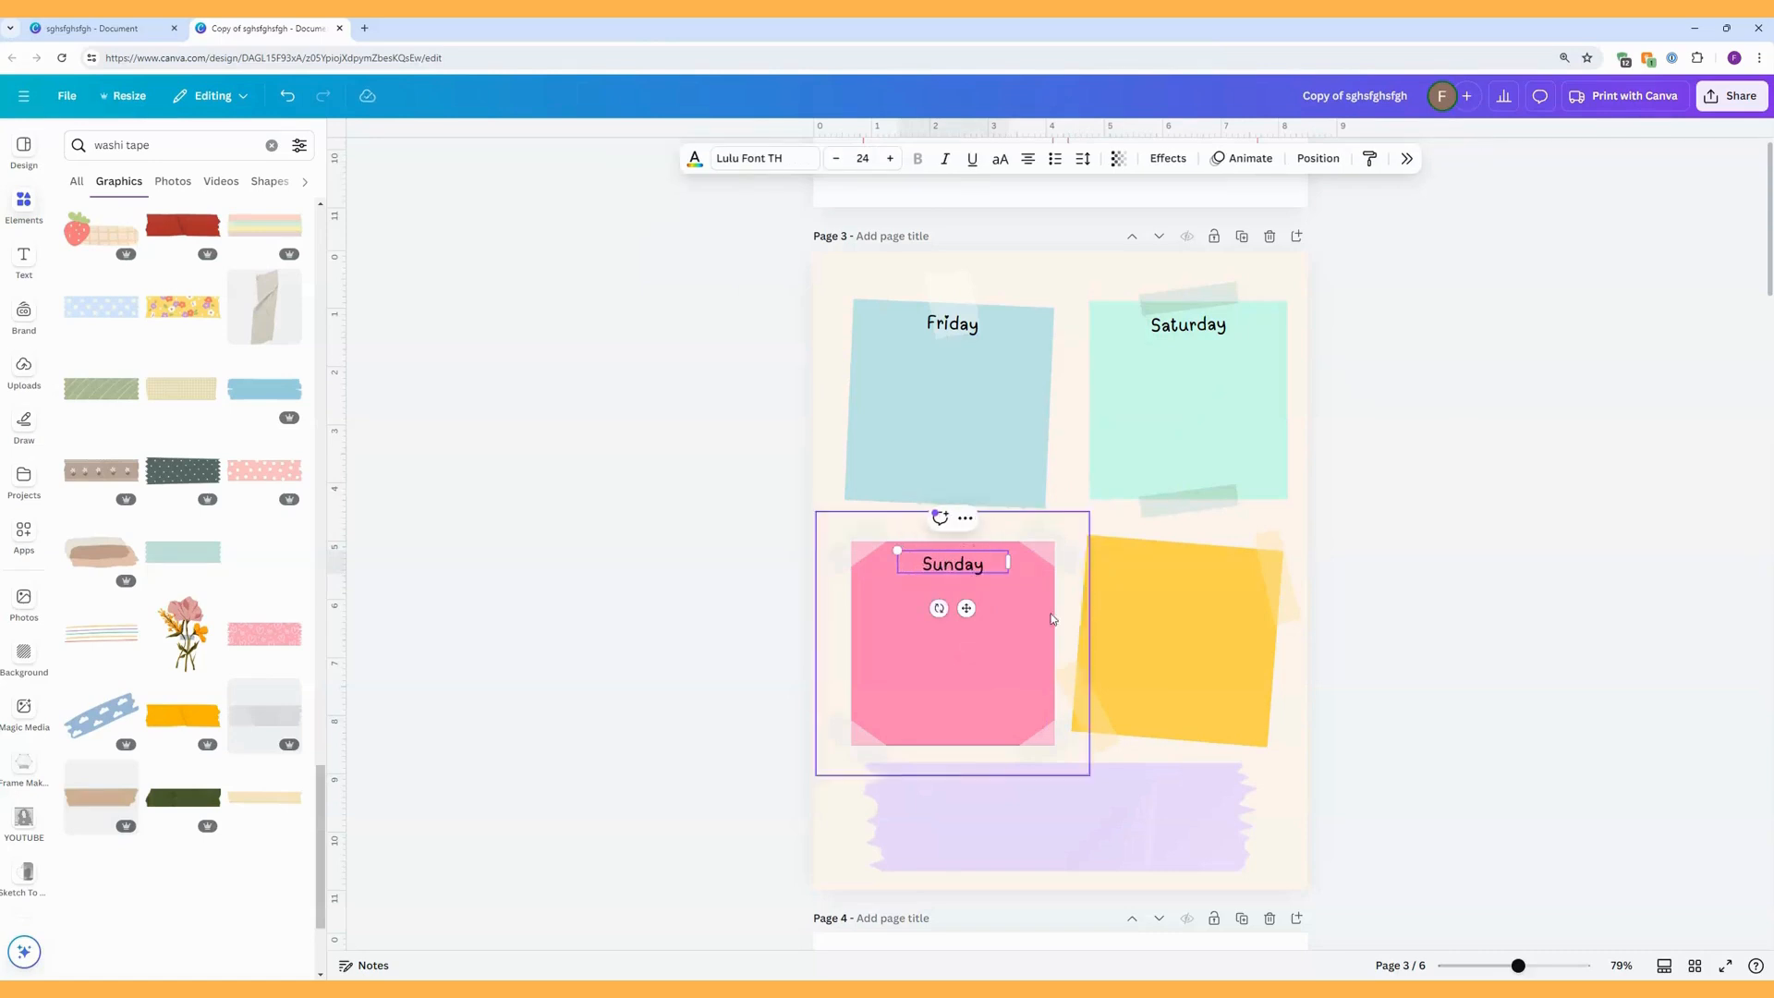
pyautogui.click(1194, 583)
# Duplicate the Sunday heading onto the yellow sticky note, tilt it to match the note, and change the text to "Notes".
pyautogui.click(971, 565)
pyautogui.click(943, 523)
pyautogui.moveTo(973, 577); pyautogui.dragTo(1197, 610)
pyautogui.doubleClick(1192, 565)
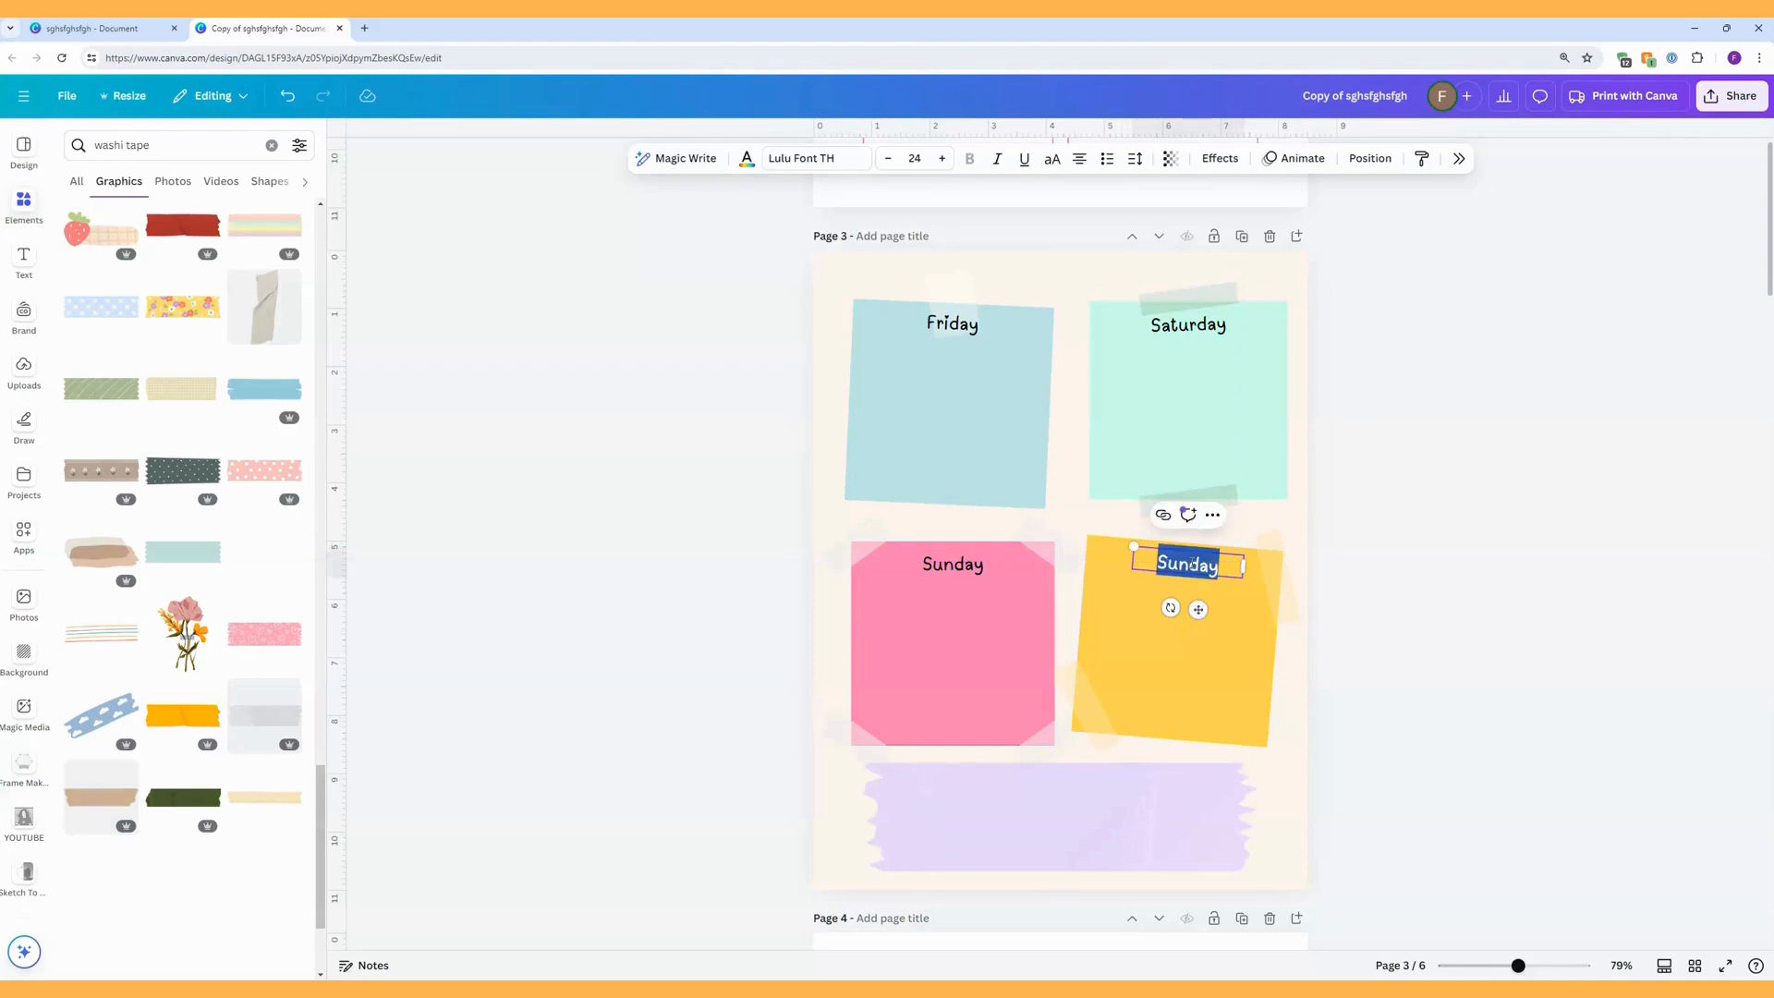
pyautogui.write('Notes')
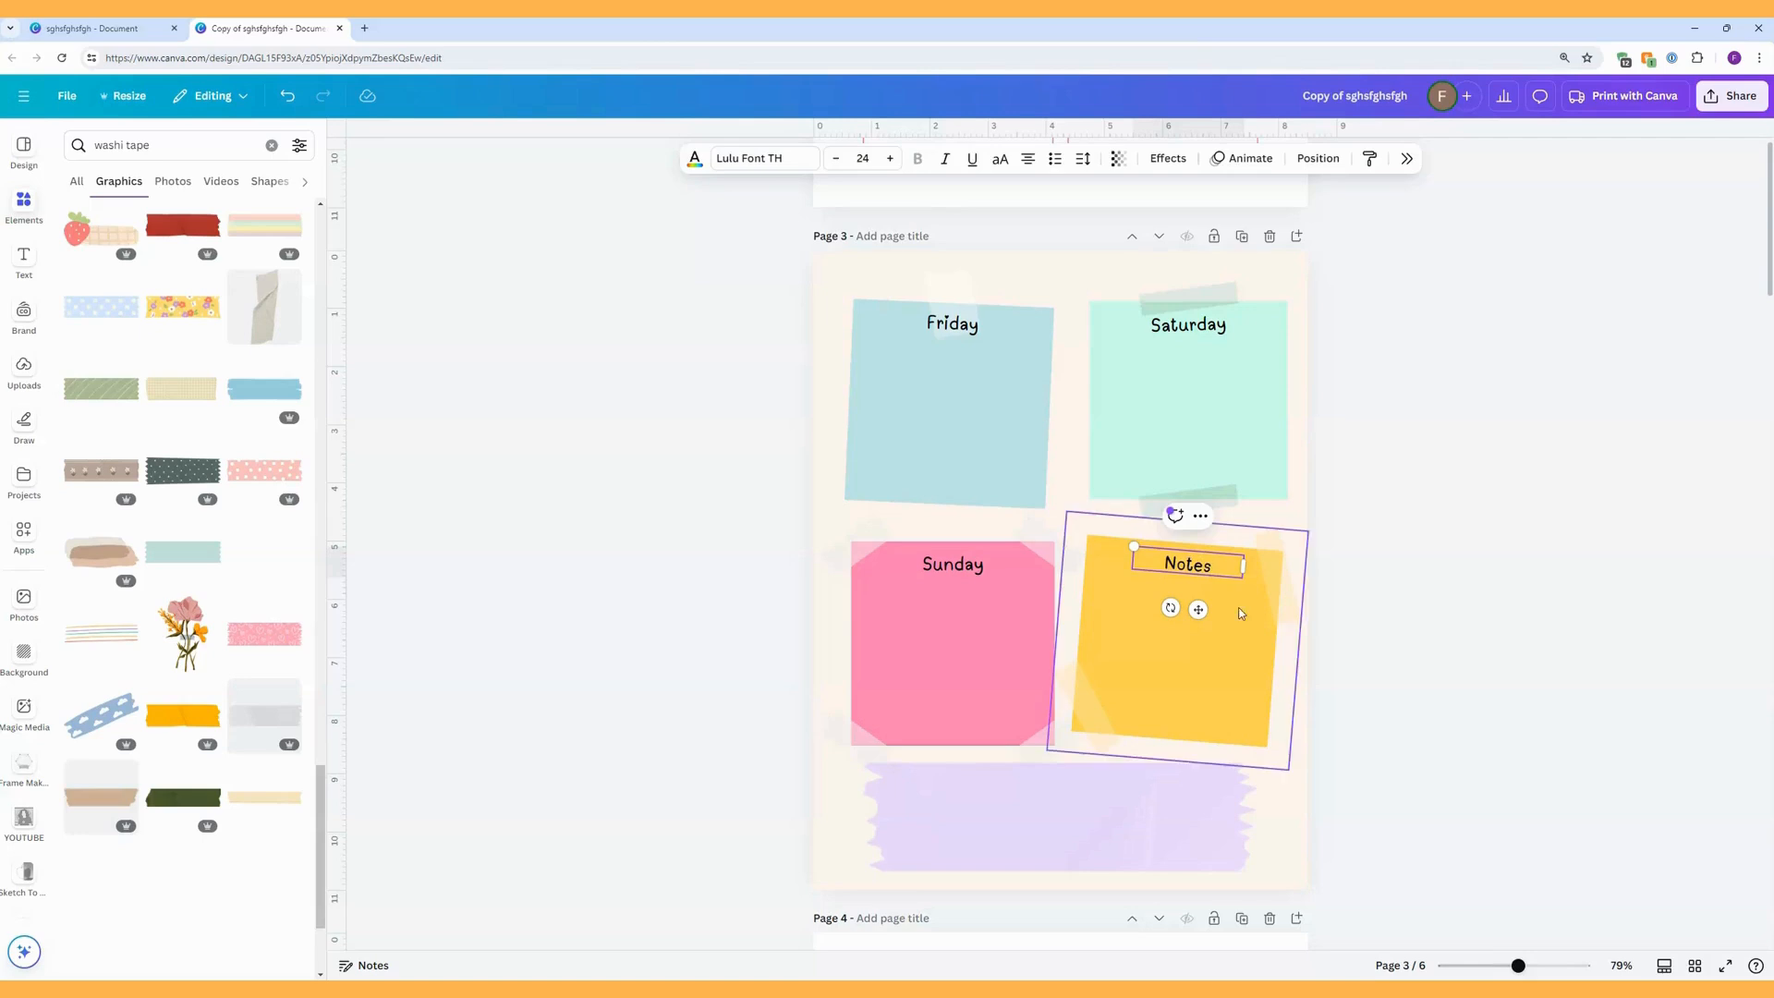
pyautogui.click(1277, 667)
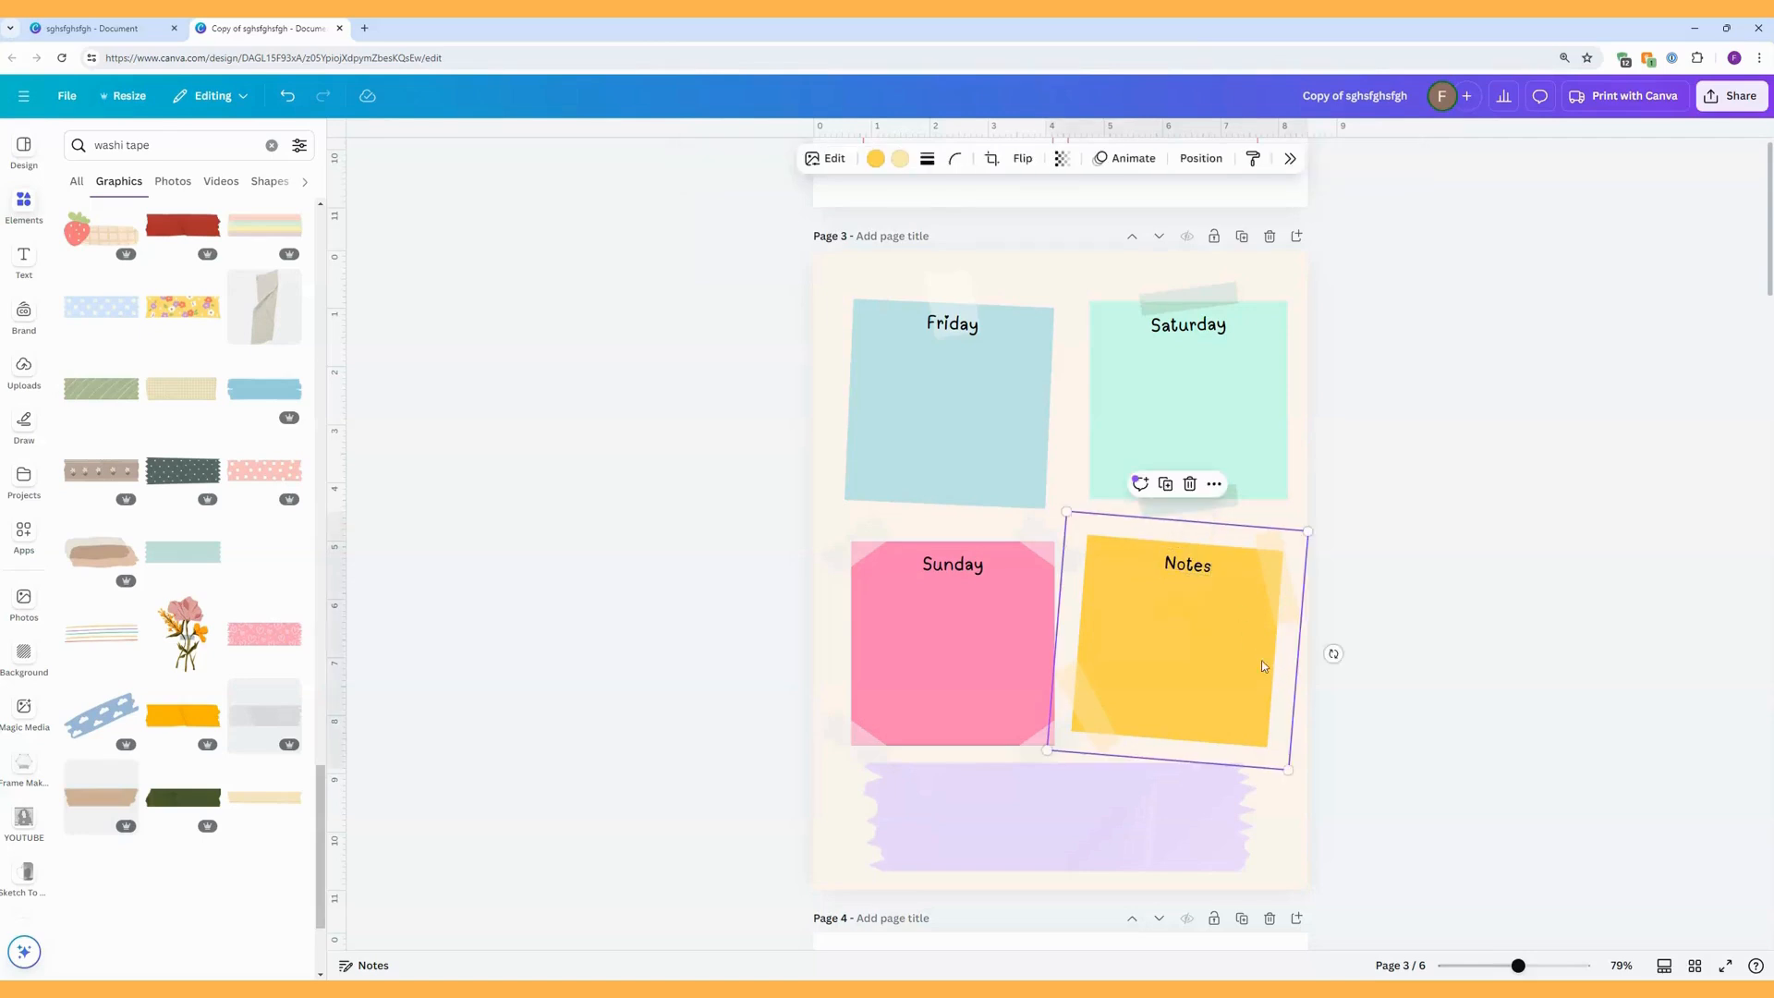
# Duplicate the Notes heading onto the lilac washi tape strip, straighten it, and change the text to "Quote!".
pyautogui.click(1188, 570)
pyautogui.moveTo(1198, 611); pyautogui.dragTo(1069, 826)
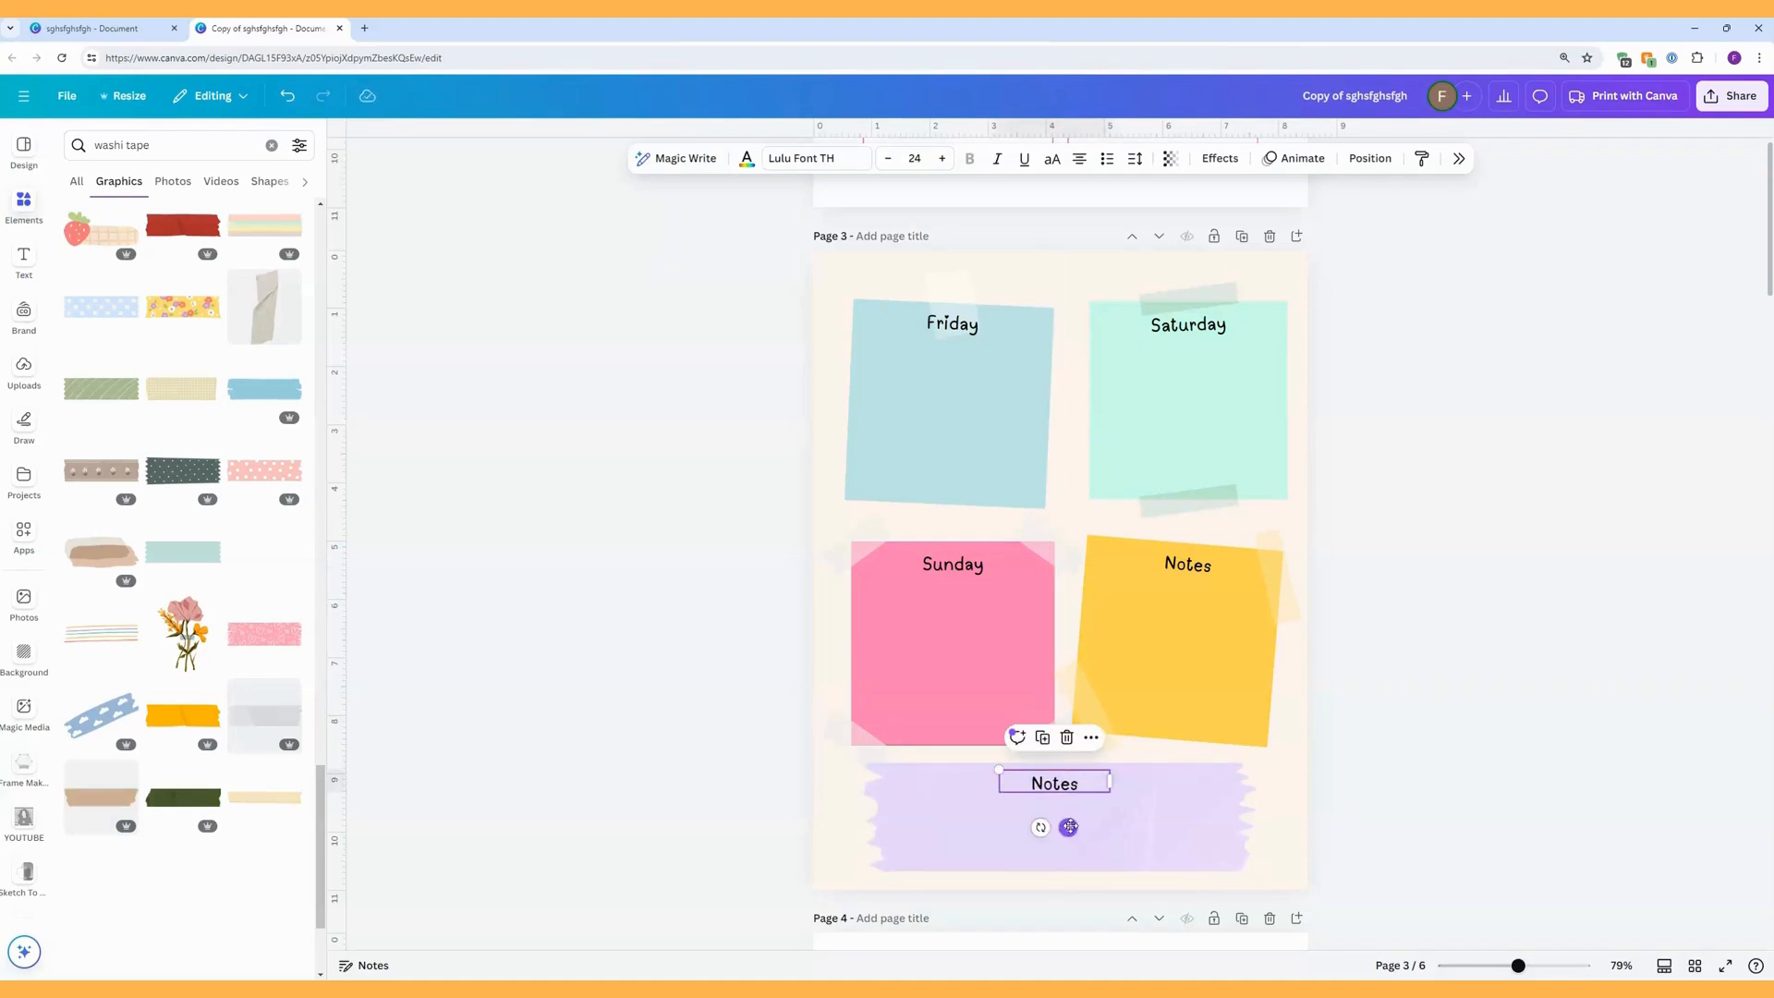
pyautogui.doubleClick(1064, 786)
pyautogui.write('QUOTE')
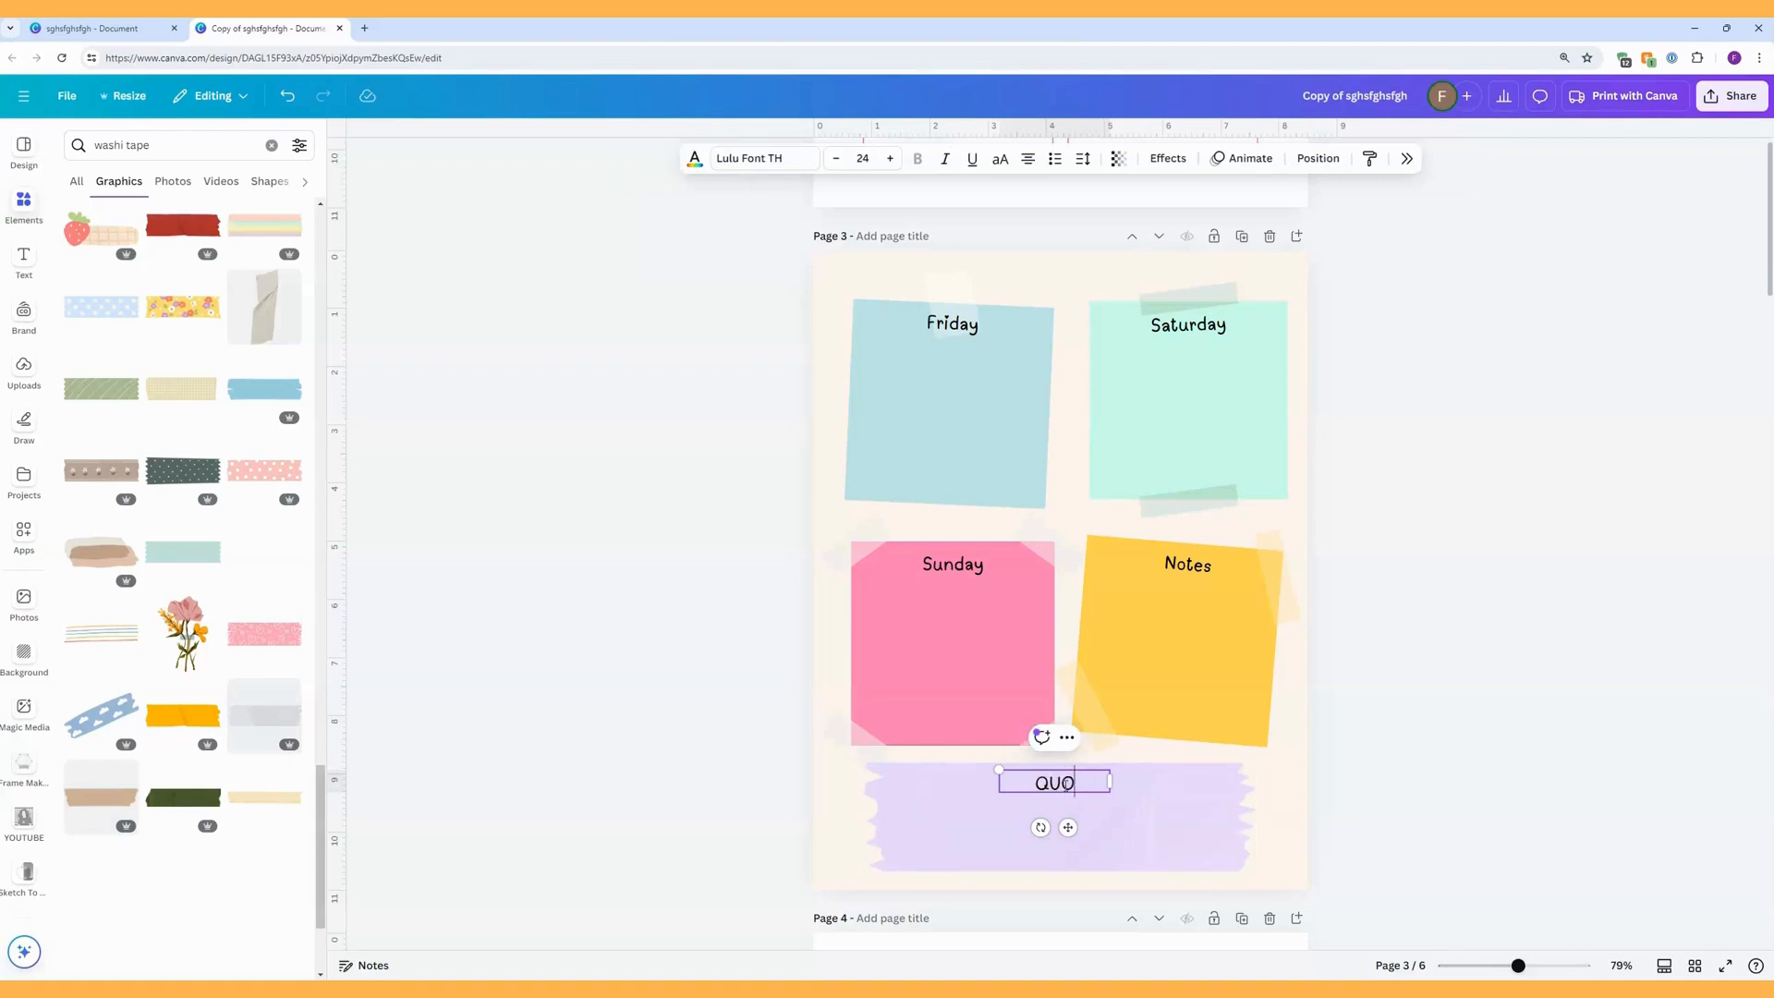
pyautogui.press('BackSpace')
pyautogui.press('BackSpace')
pyautogui.press('BackSpace')
pyautogui.press('BackSpace')
pyautogui.write('uote!')
pyautogui.click(1280, 783)
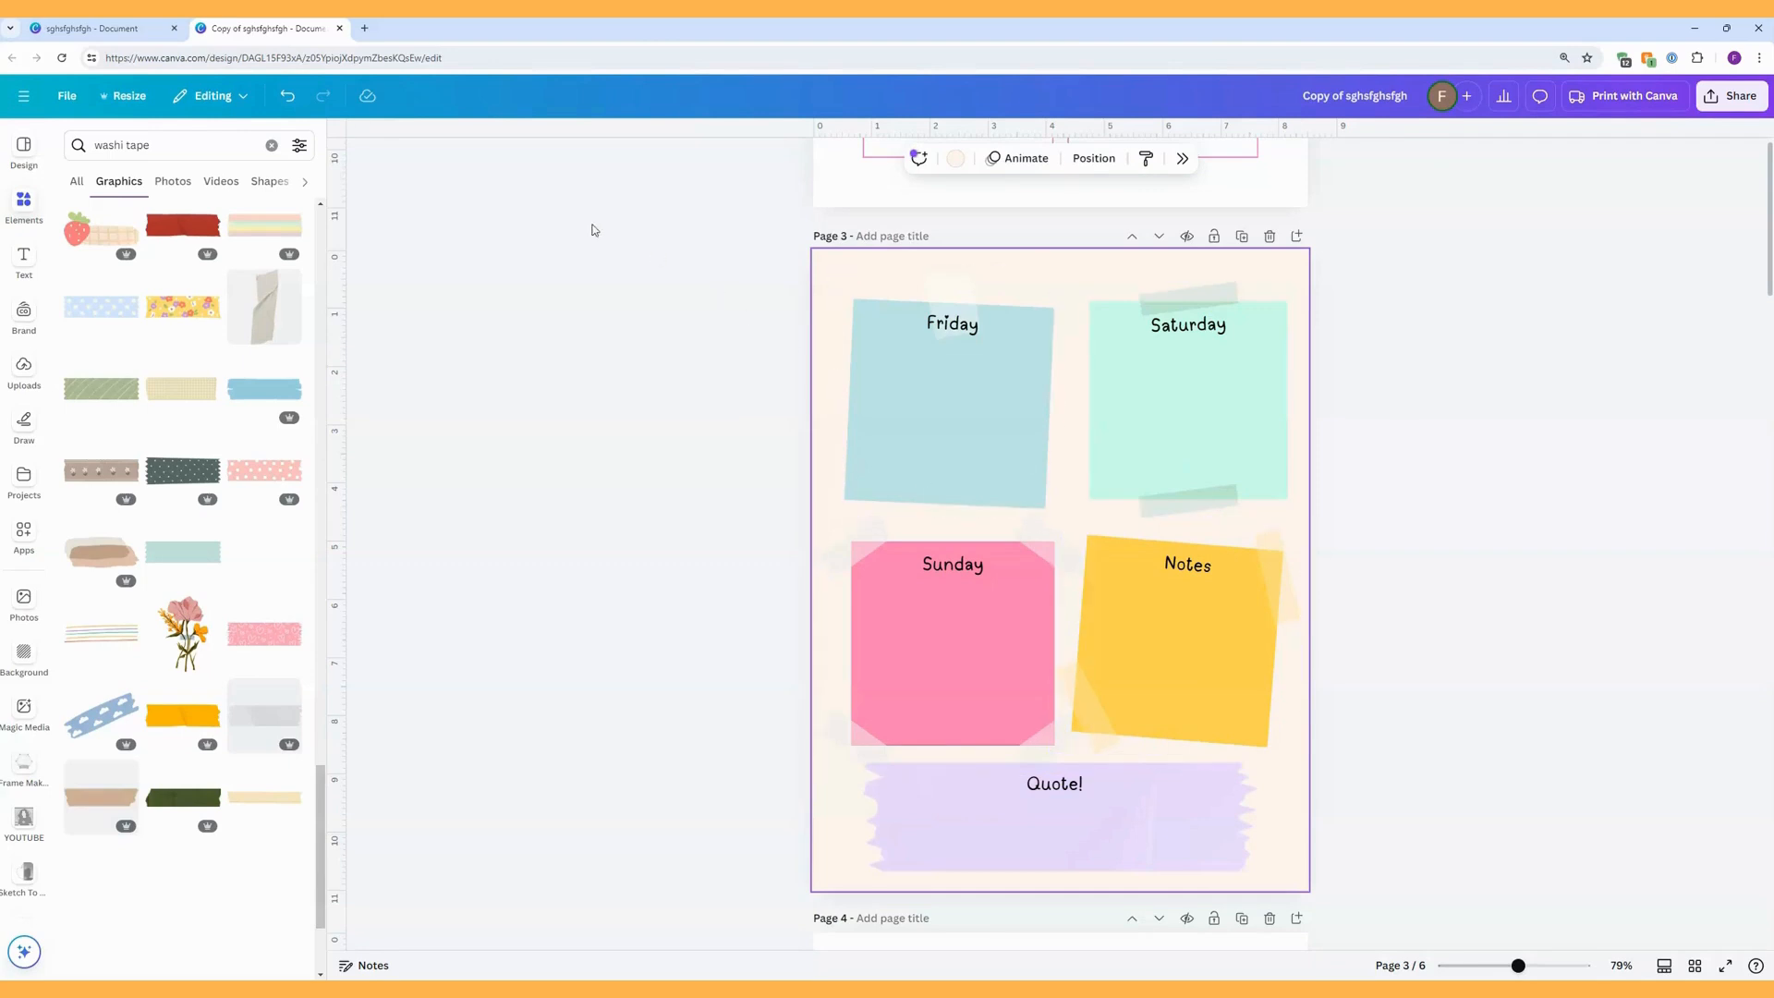
# Compare page 3 of the original lined planner with the sticky-note version in the copied document.
pyautogui.click(148, 28)
pyautogui.click(198, 29)
pyautogui.click(345, 138)
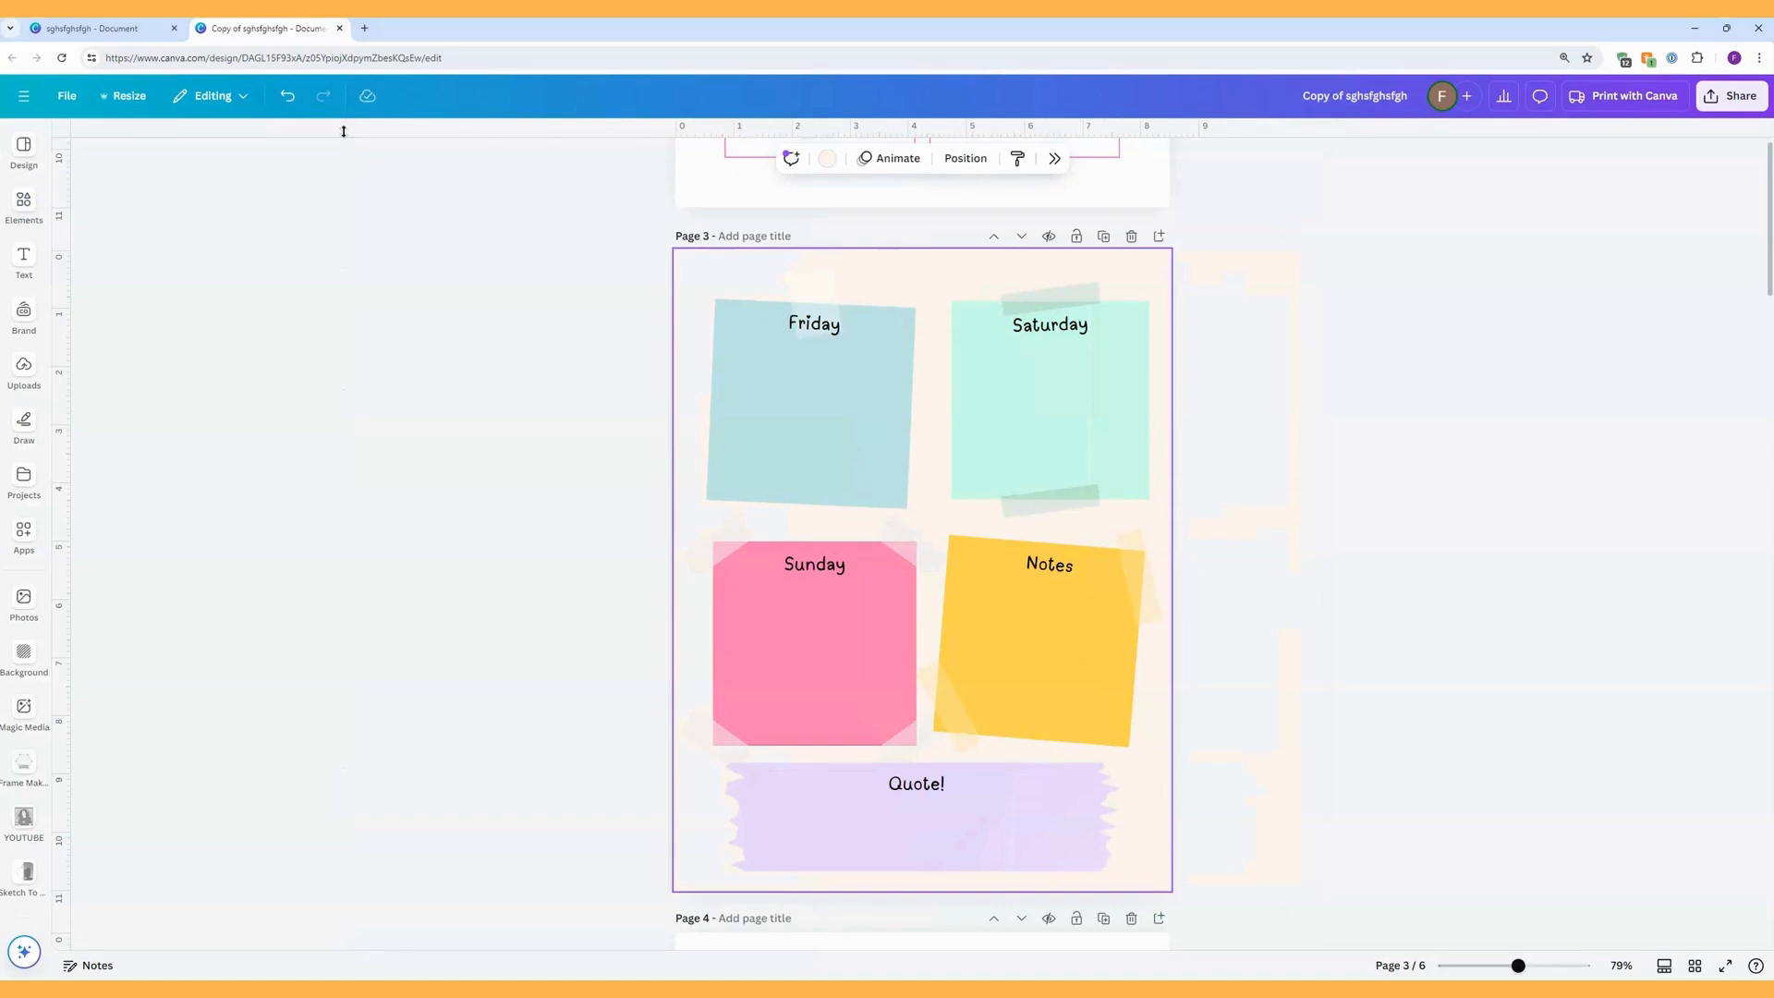
pyautogui.click(148, 35)
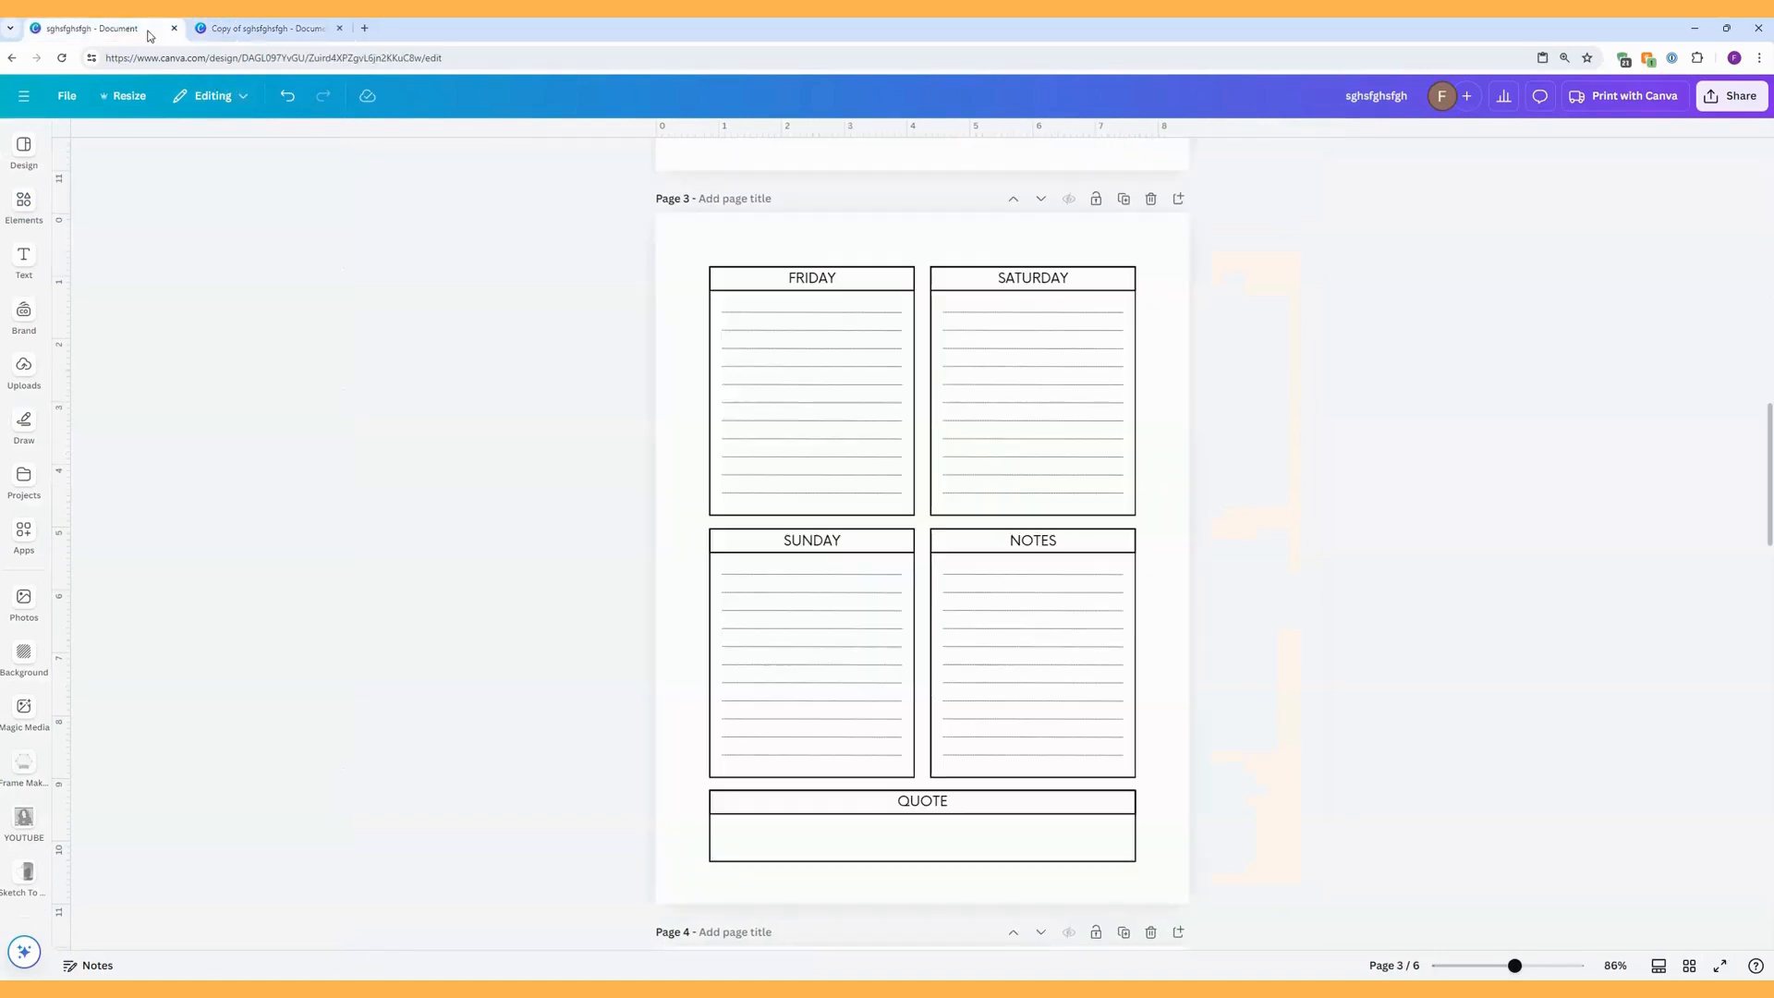
pyautogui.click(289, 41)
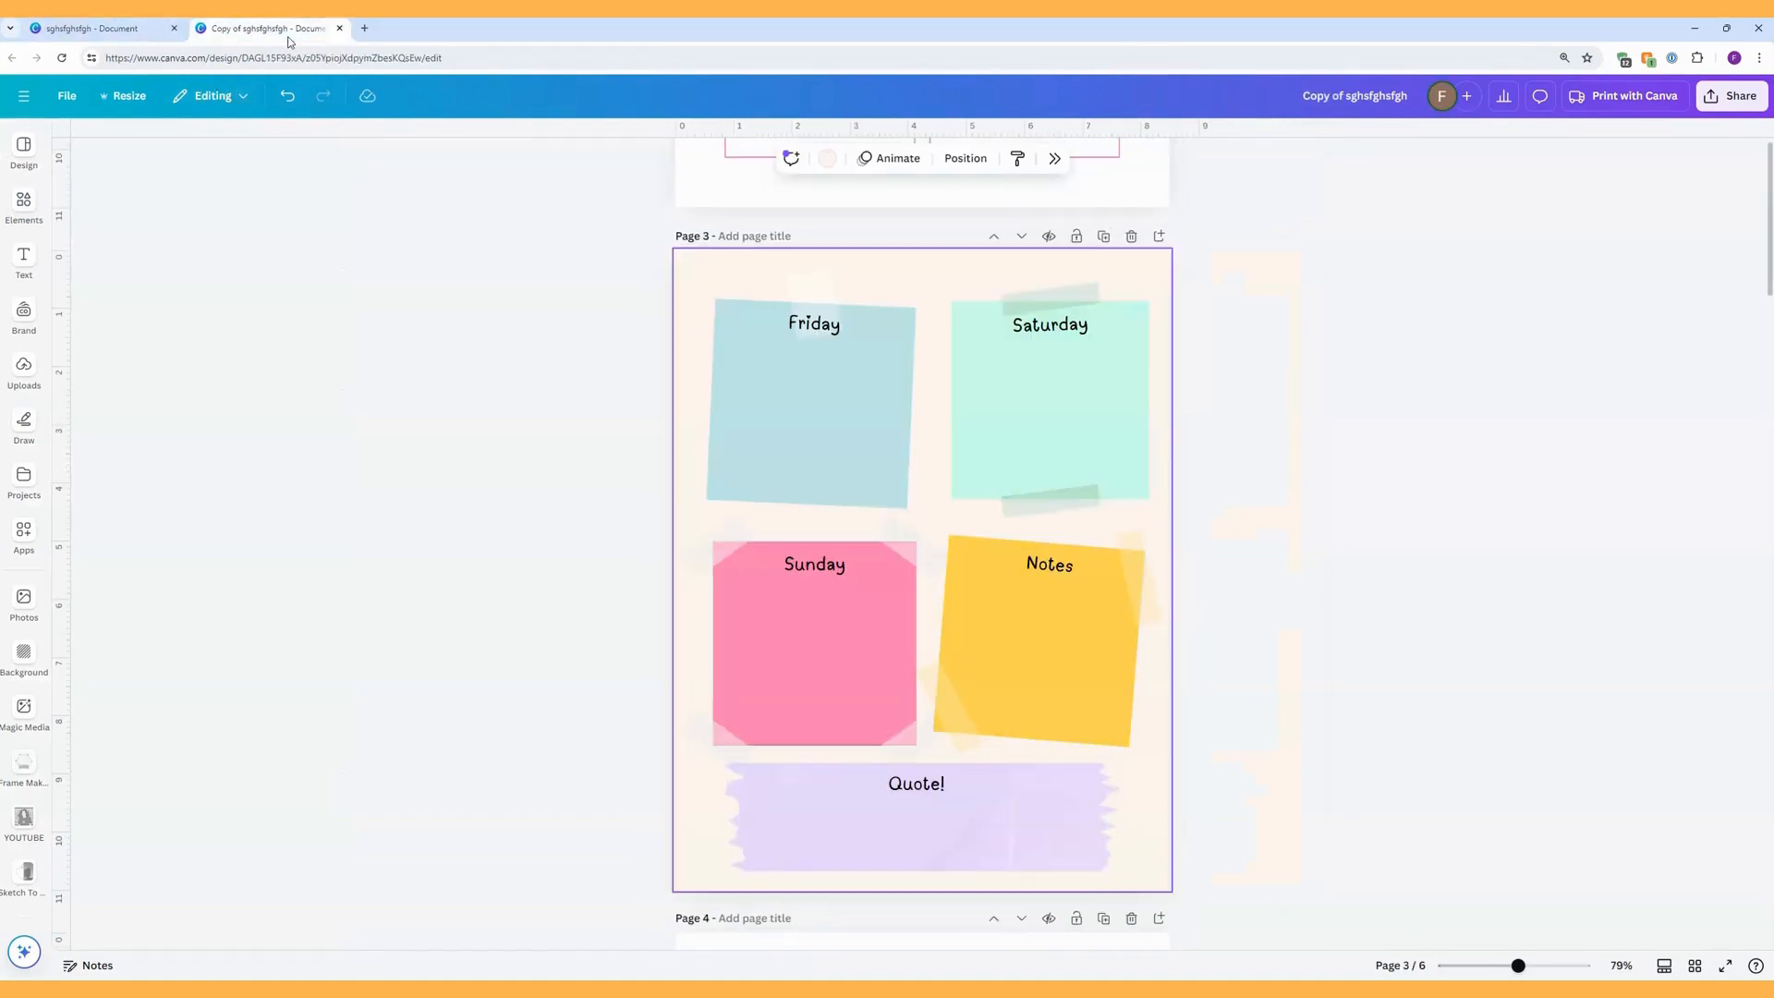
pyautogui.click(136, 33)
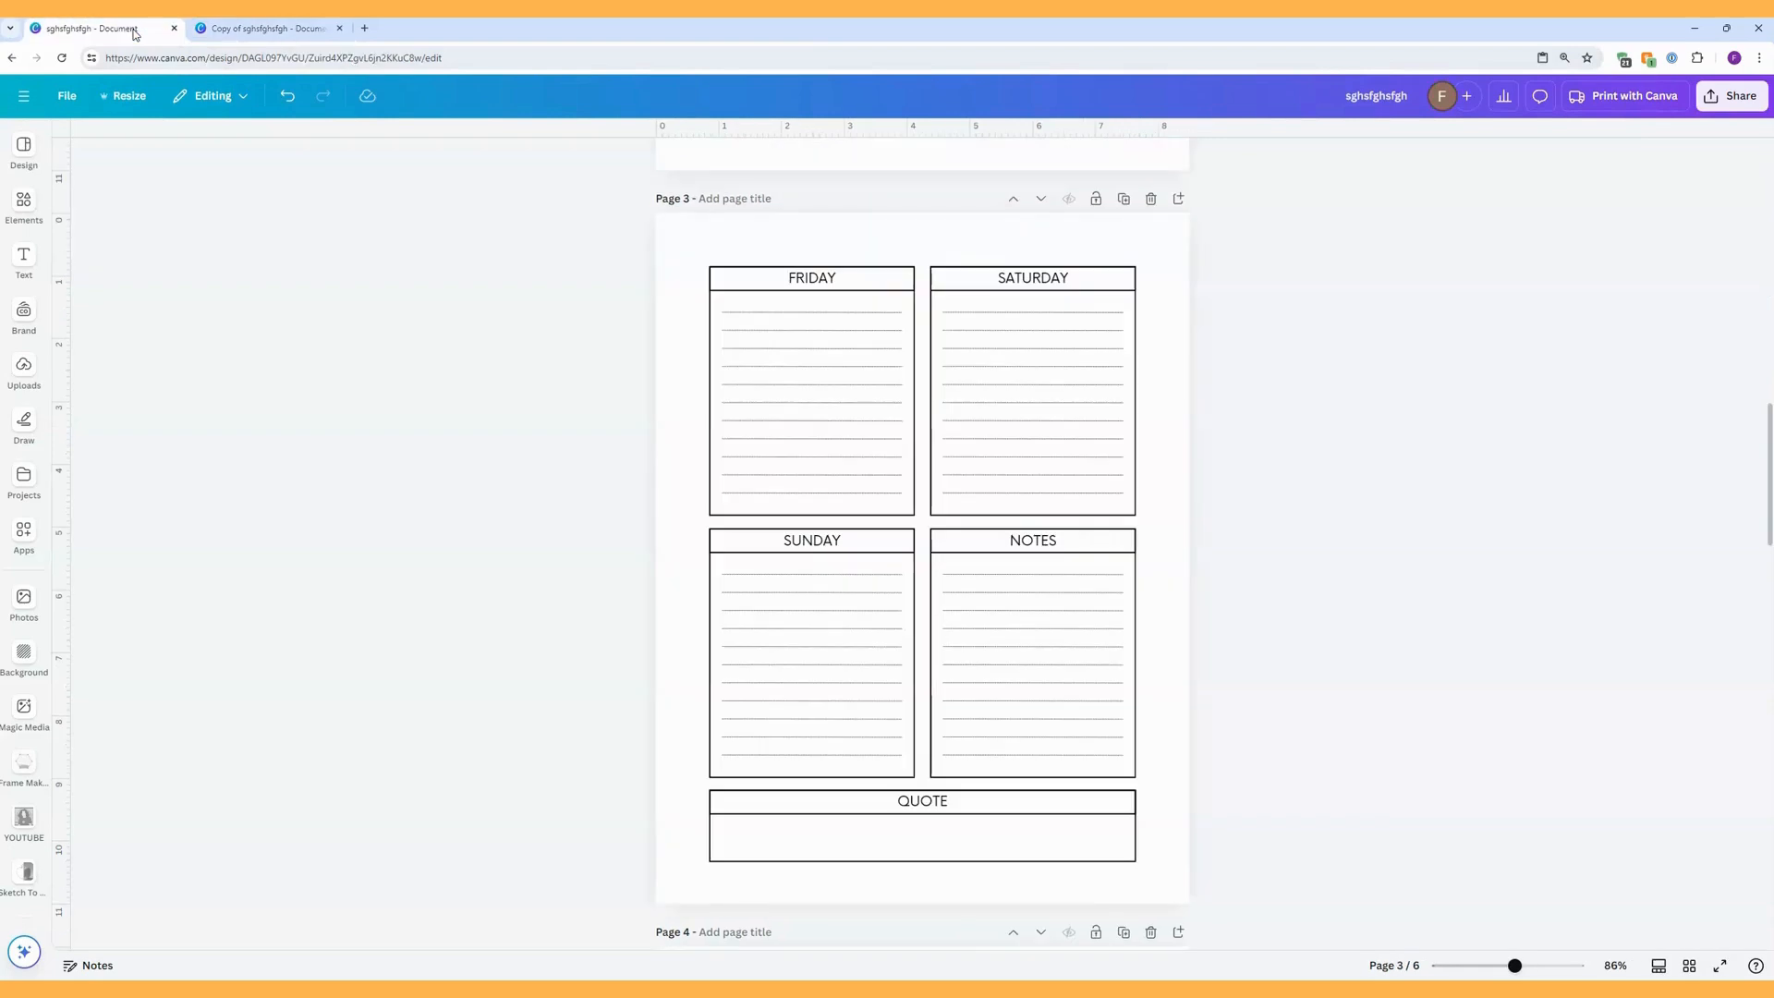
pyautogui.click(252, 30)
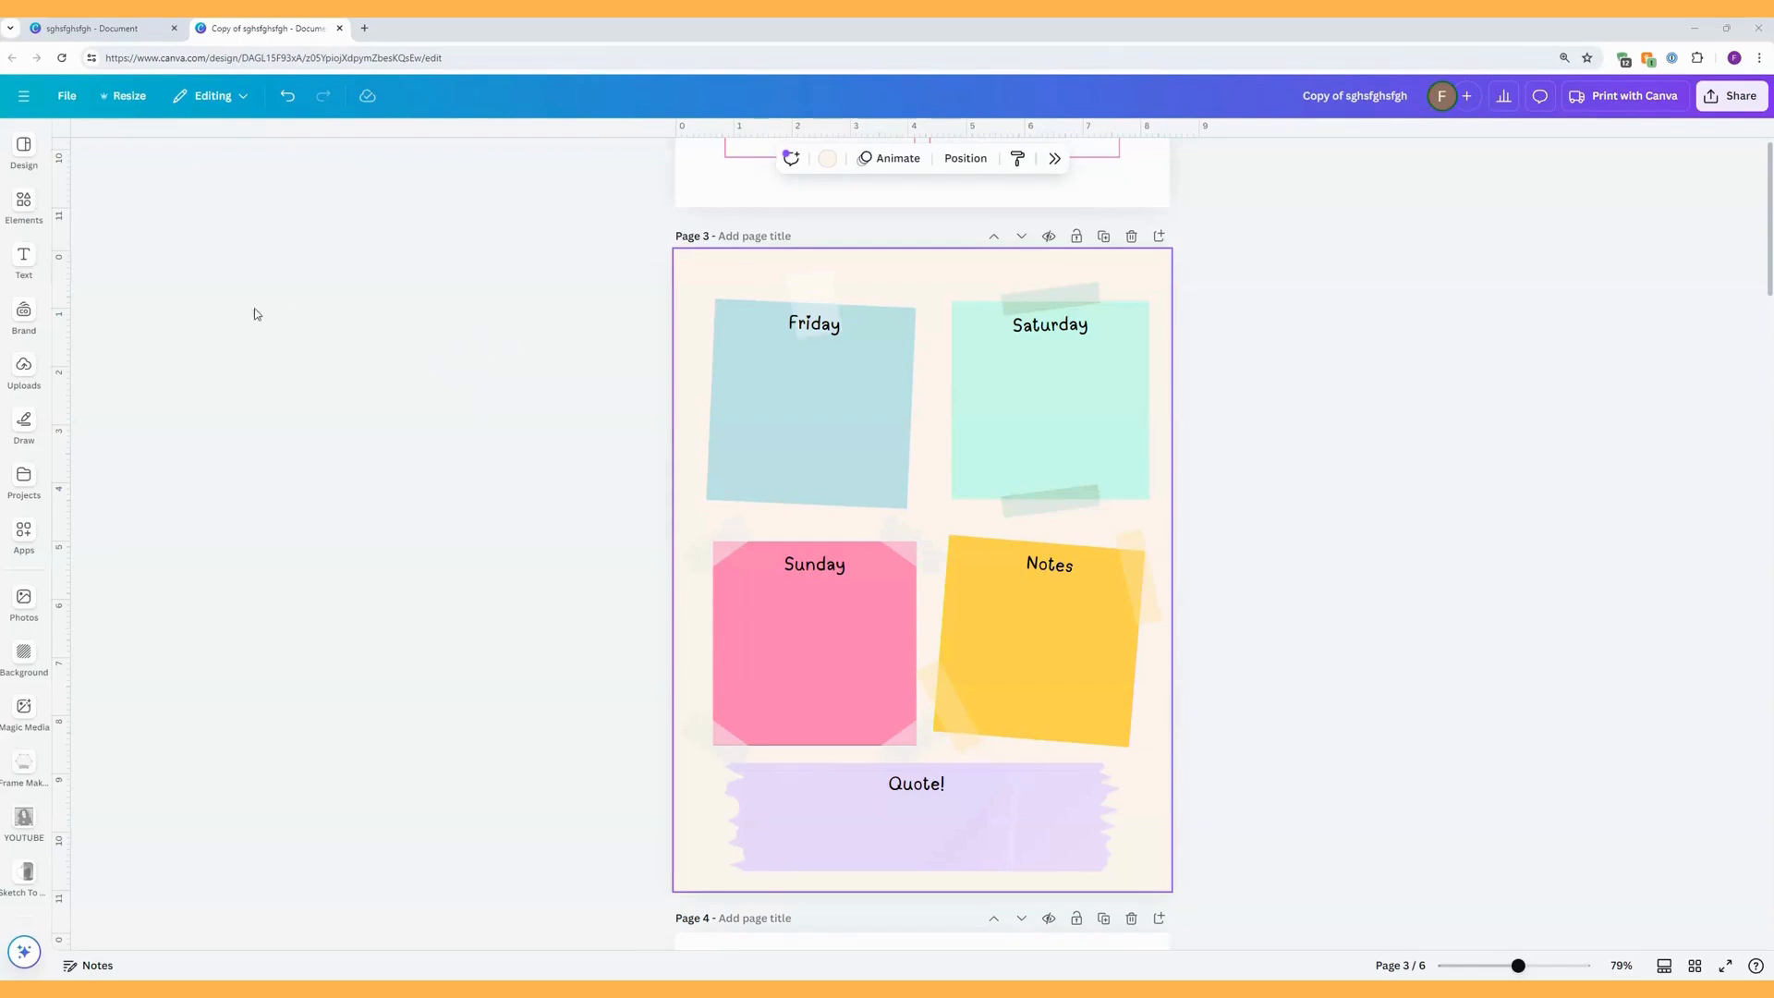
# Reopen the washi tape graphics results in the elements library.
pyautogui.click(25, 201)
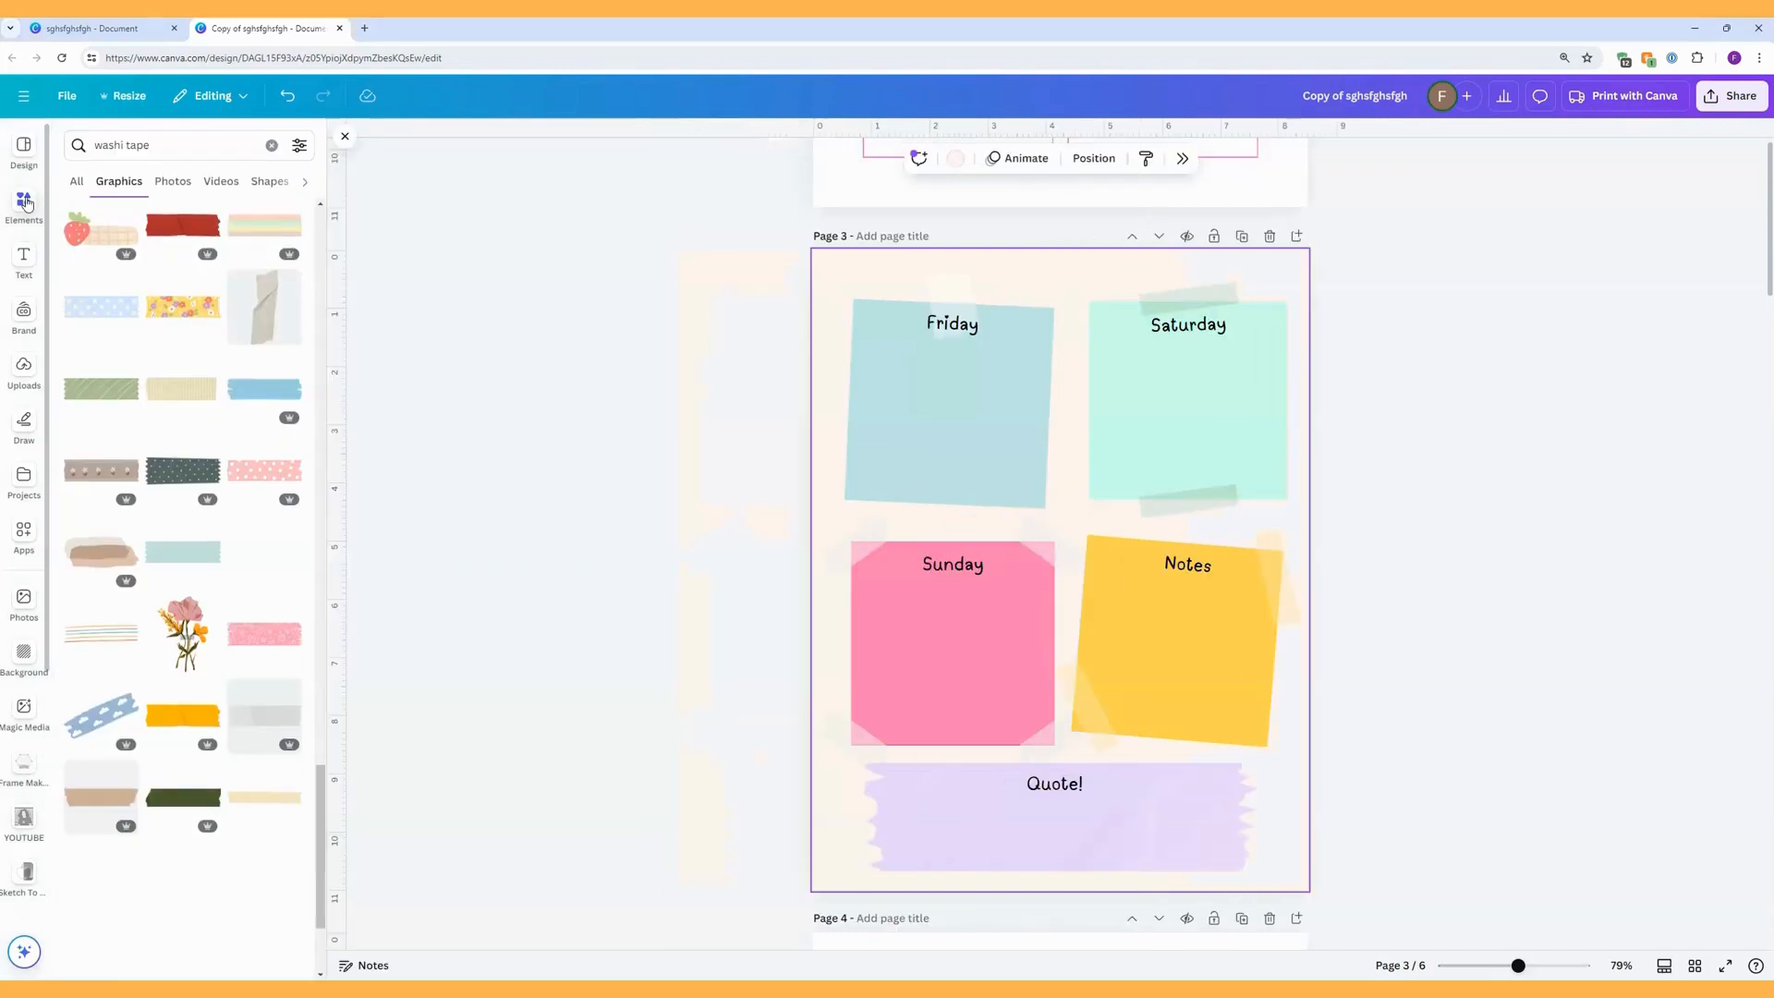
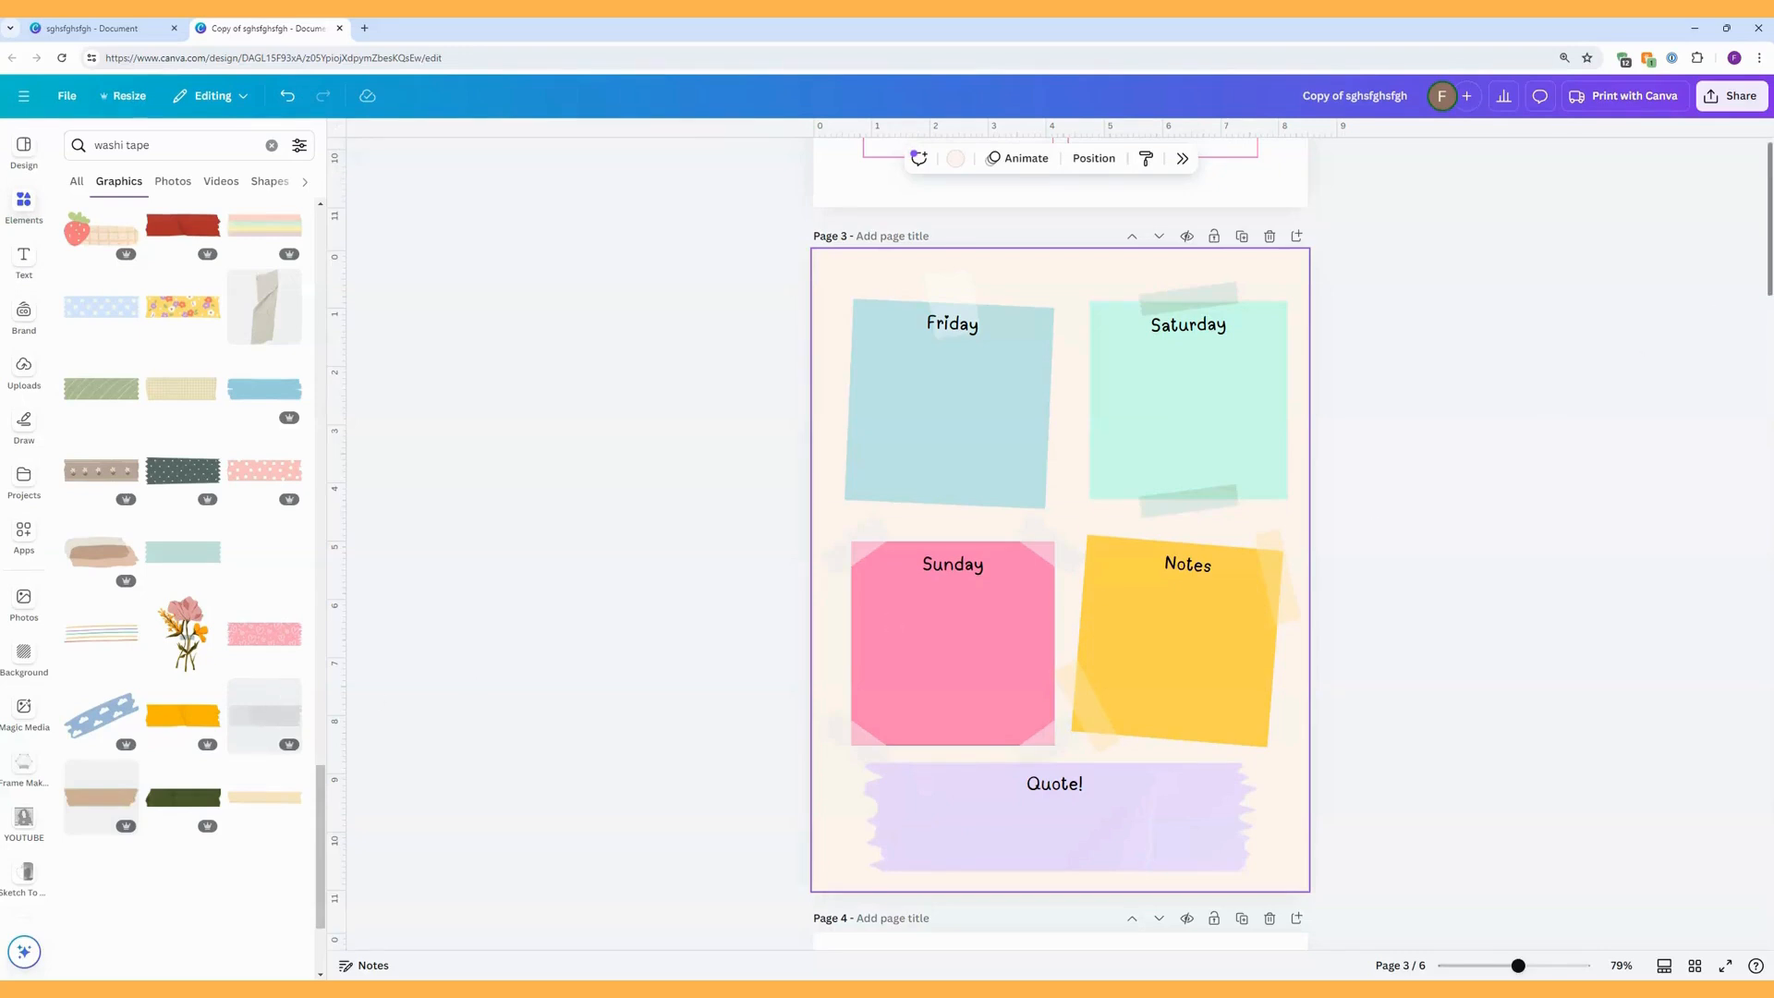
# Open the download settings for the copied planner design.
pyautogui.click(1731, 104)
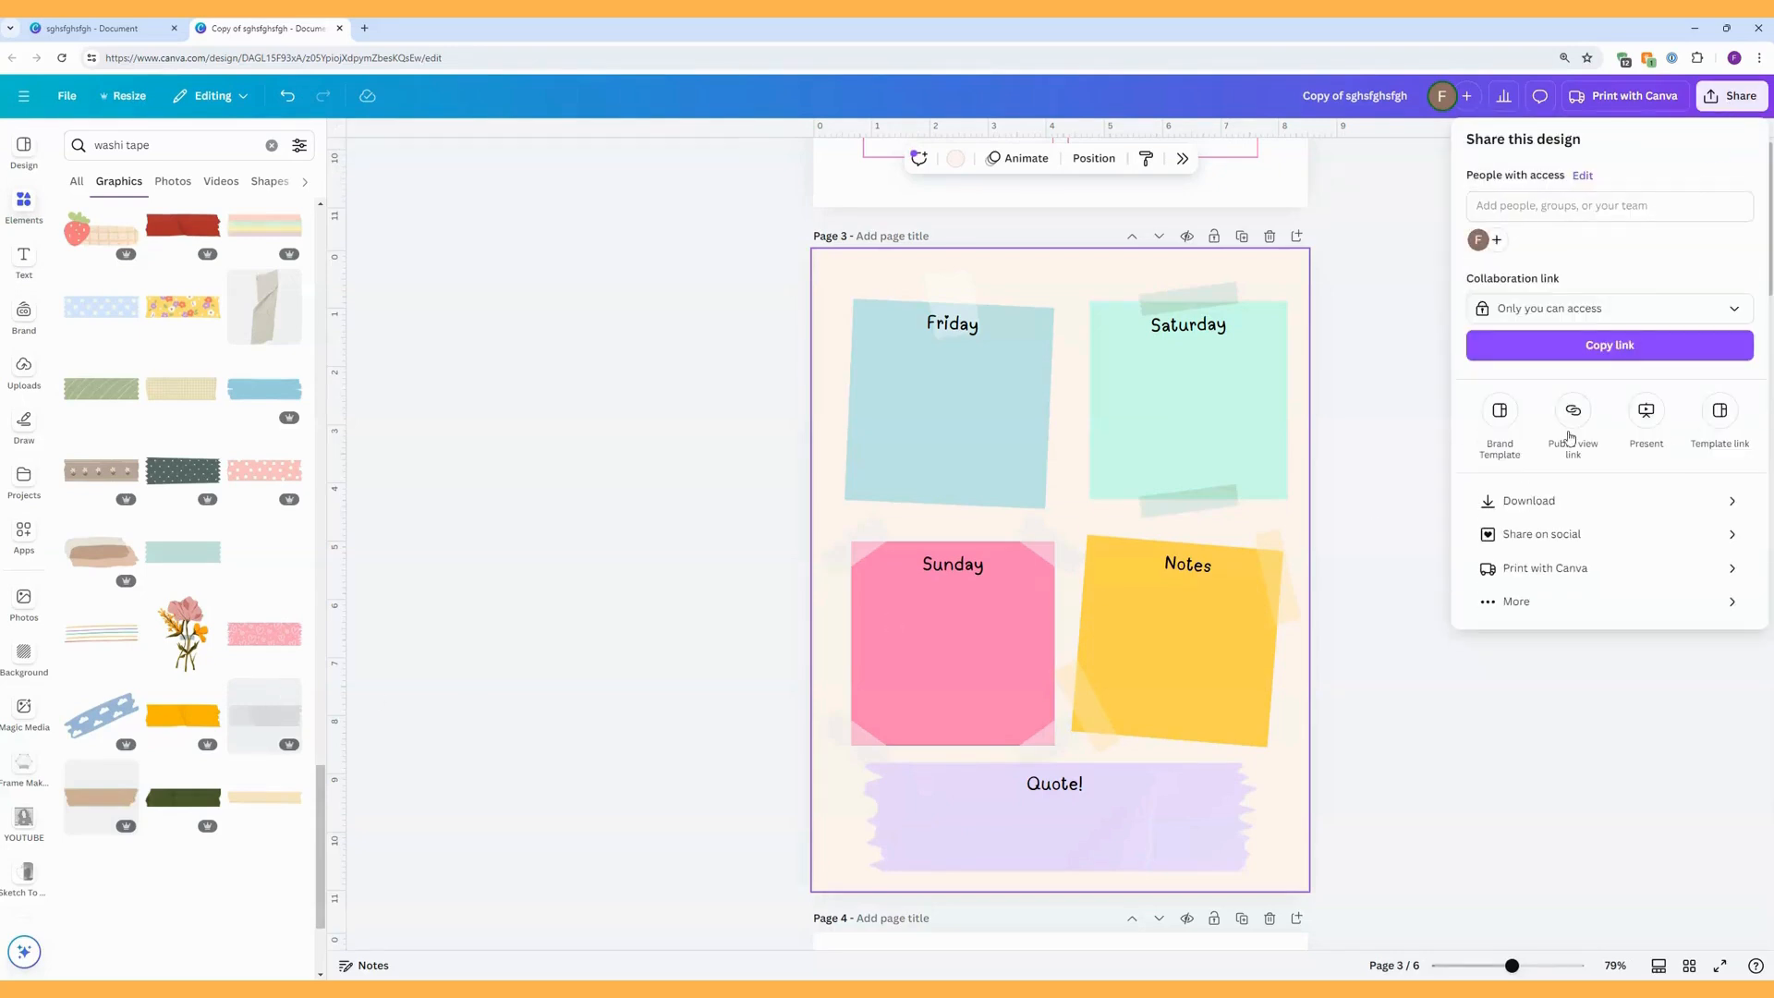
pyautogui.click(1537, 510)
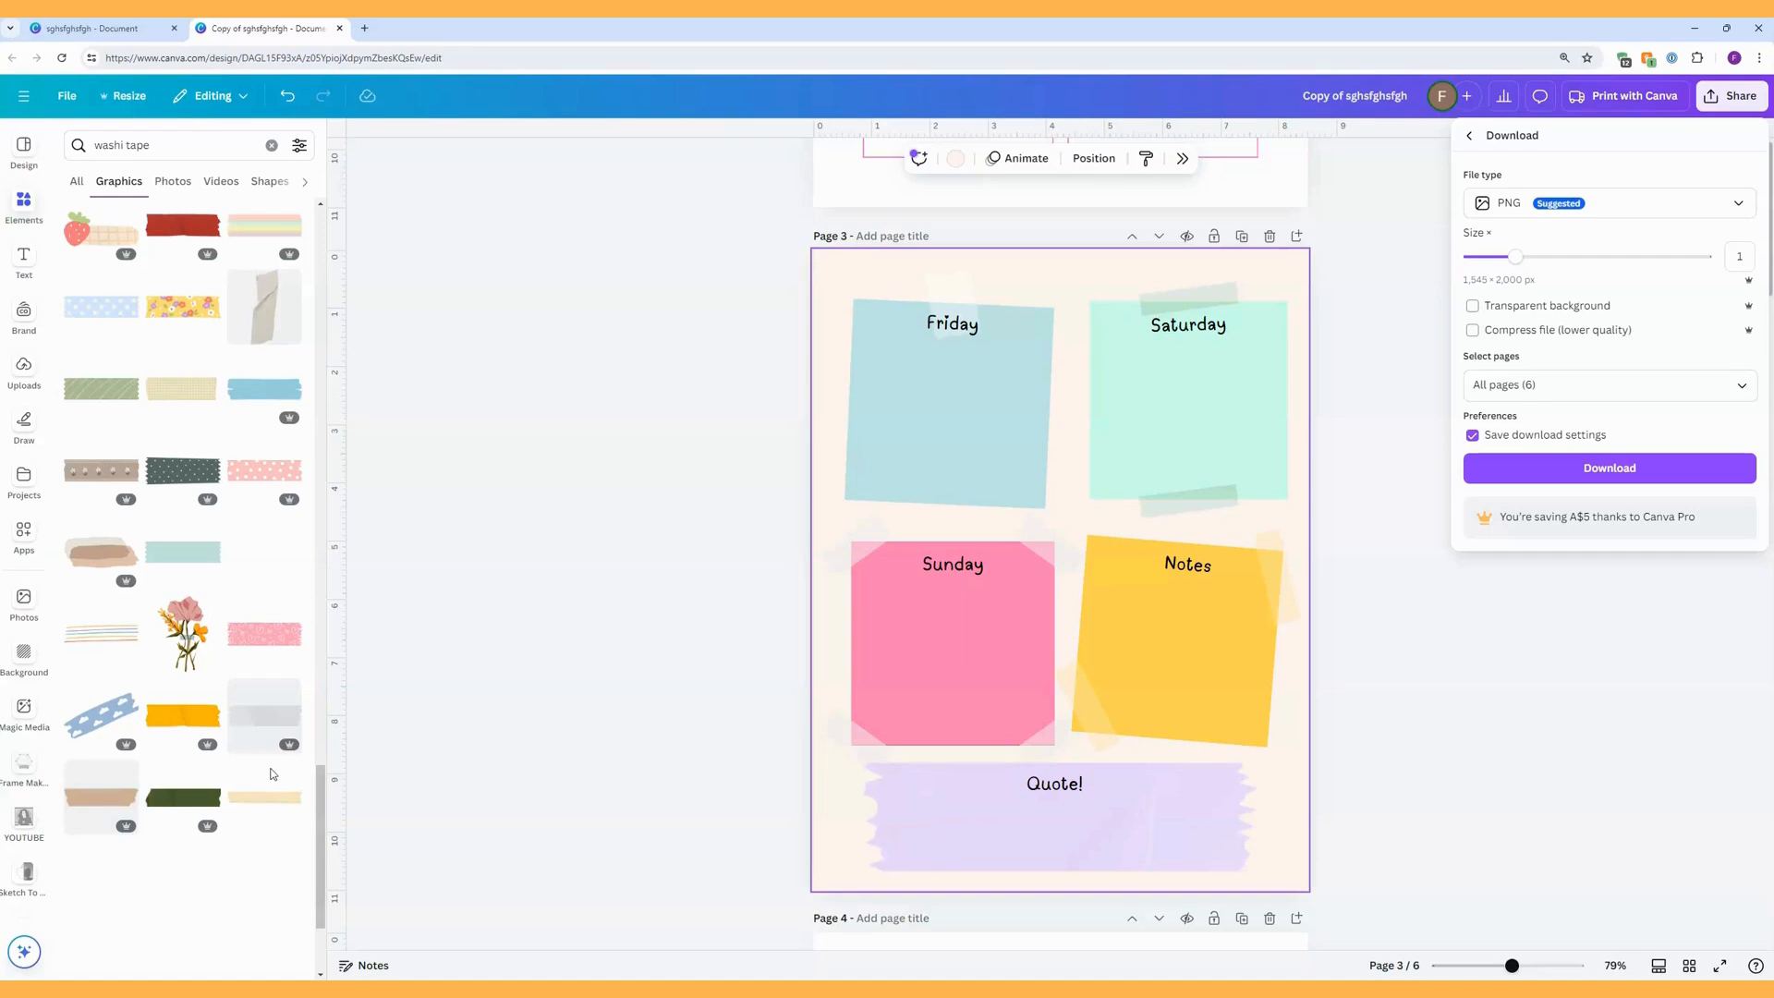
# Add the pink and orange flower bouquet graphic to page 3, shrink and tilt it, and place it on the right end of the lilac tape.
pyautogui.click(186, 633)
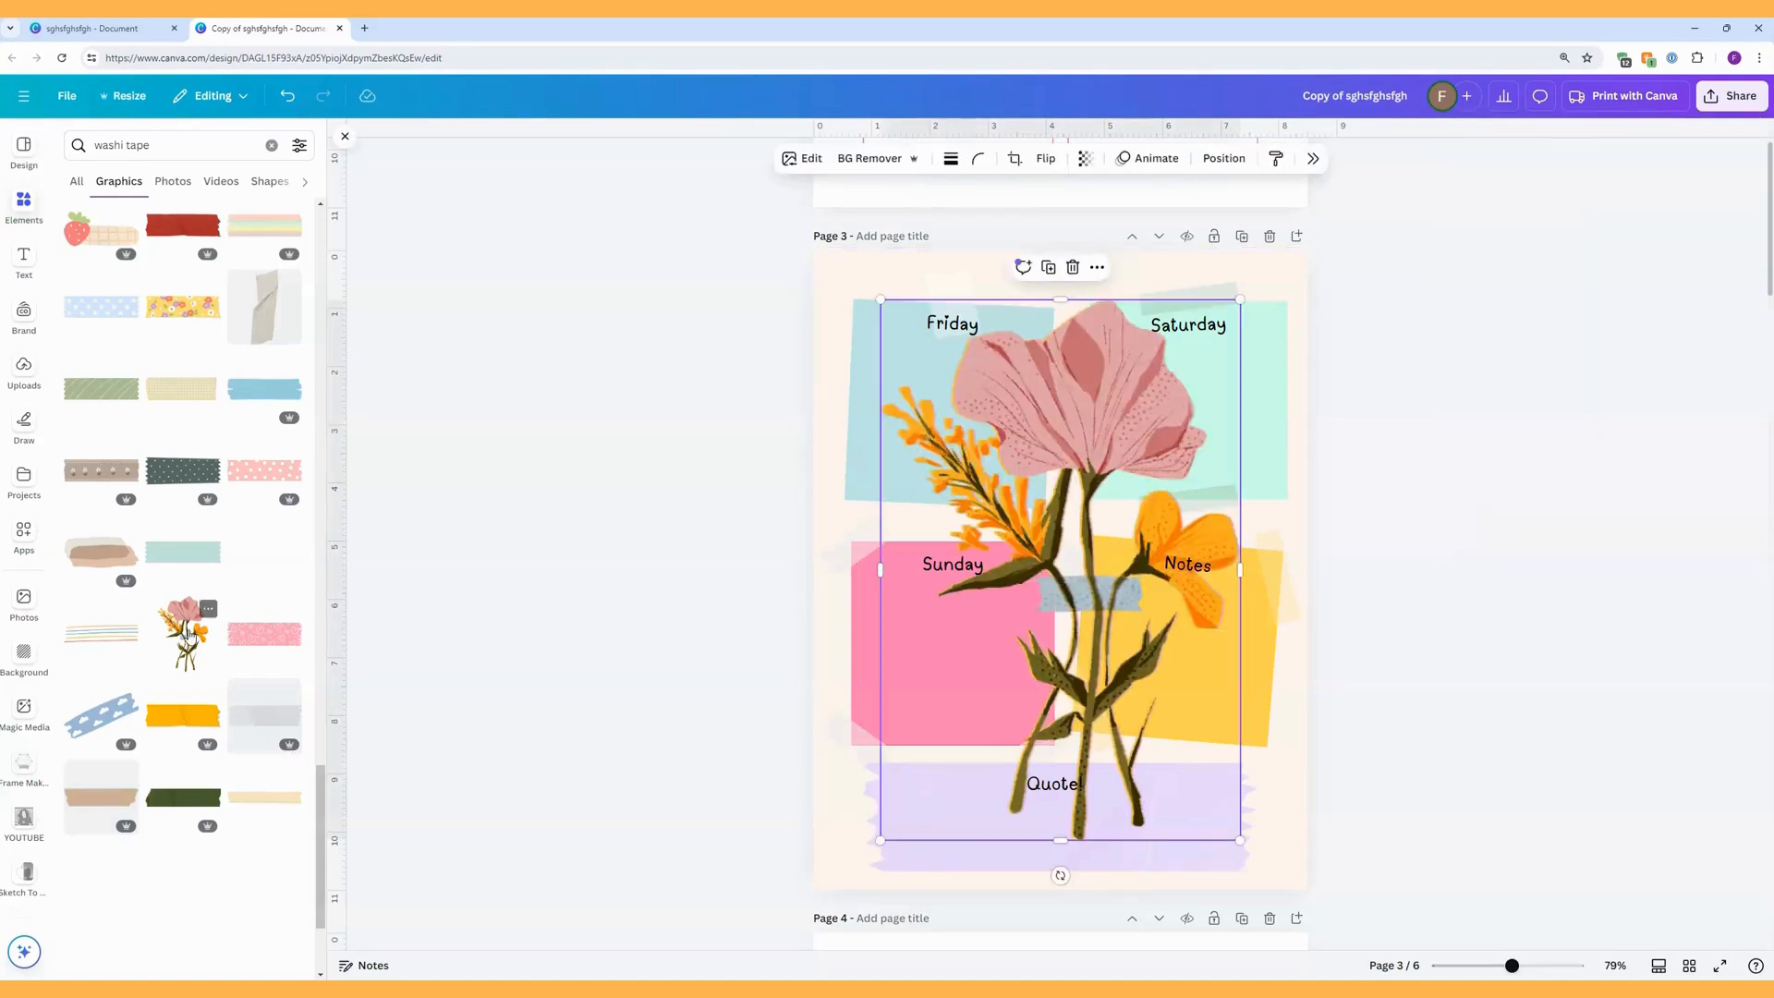
pyautogui.moveTo(880, 299); pyautogui.dragTo(1164, 730)
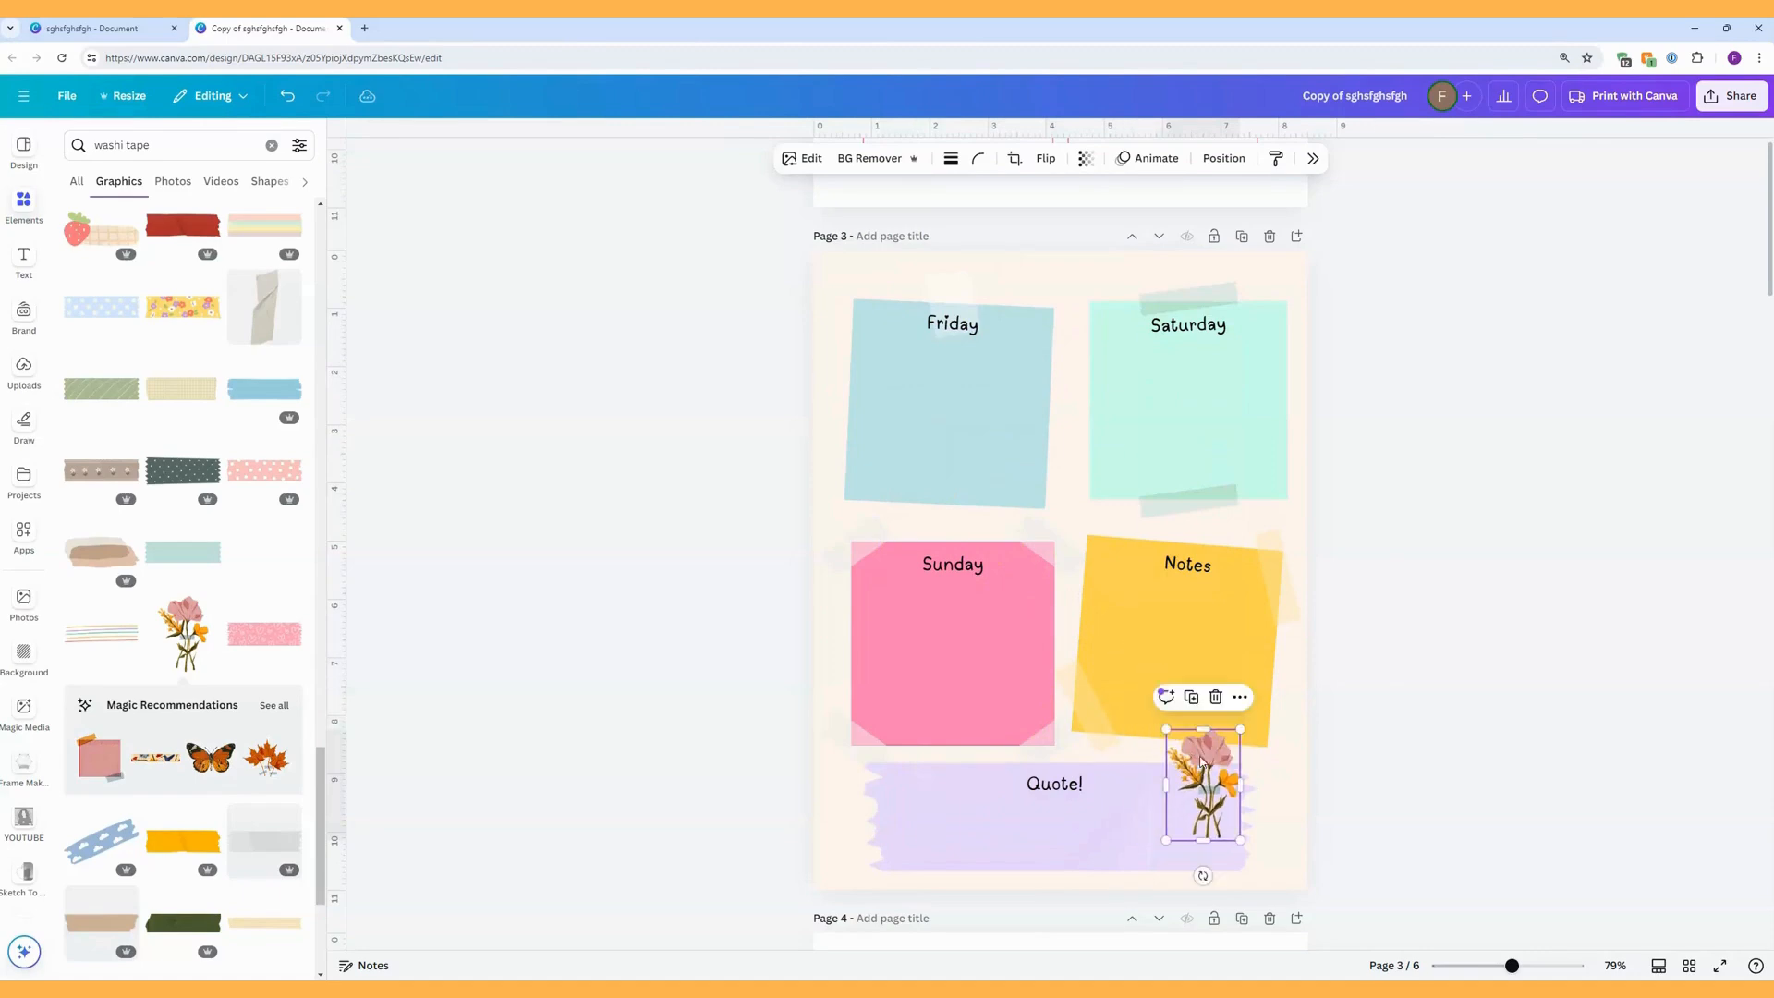
pyautogui.moveTo(1204, 870); pyautogui.dragTo(1174, 883)
pyautogui.moveTo(1209, 793); pyautogui.dragTo(1223, 817)
pyautogui.click(1290, 791)
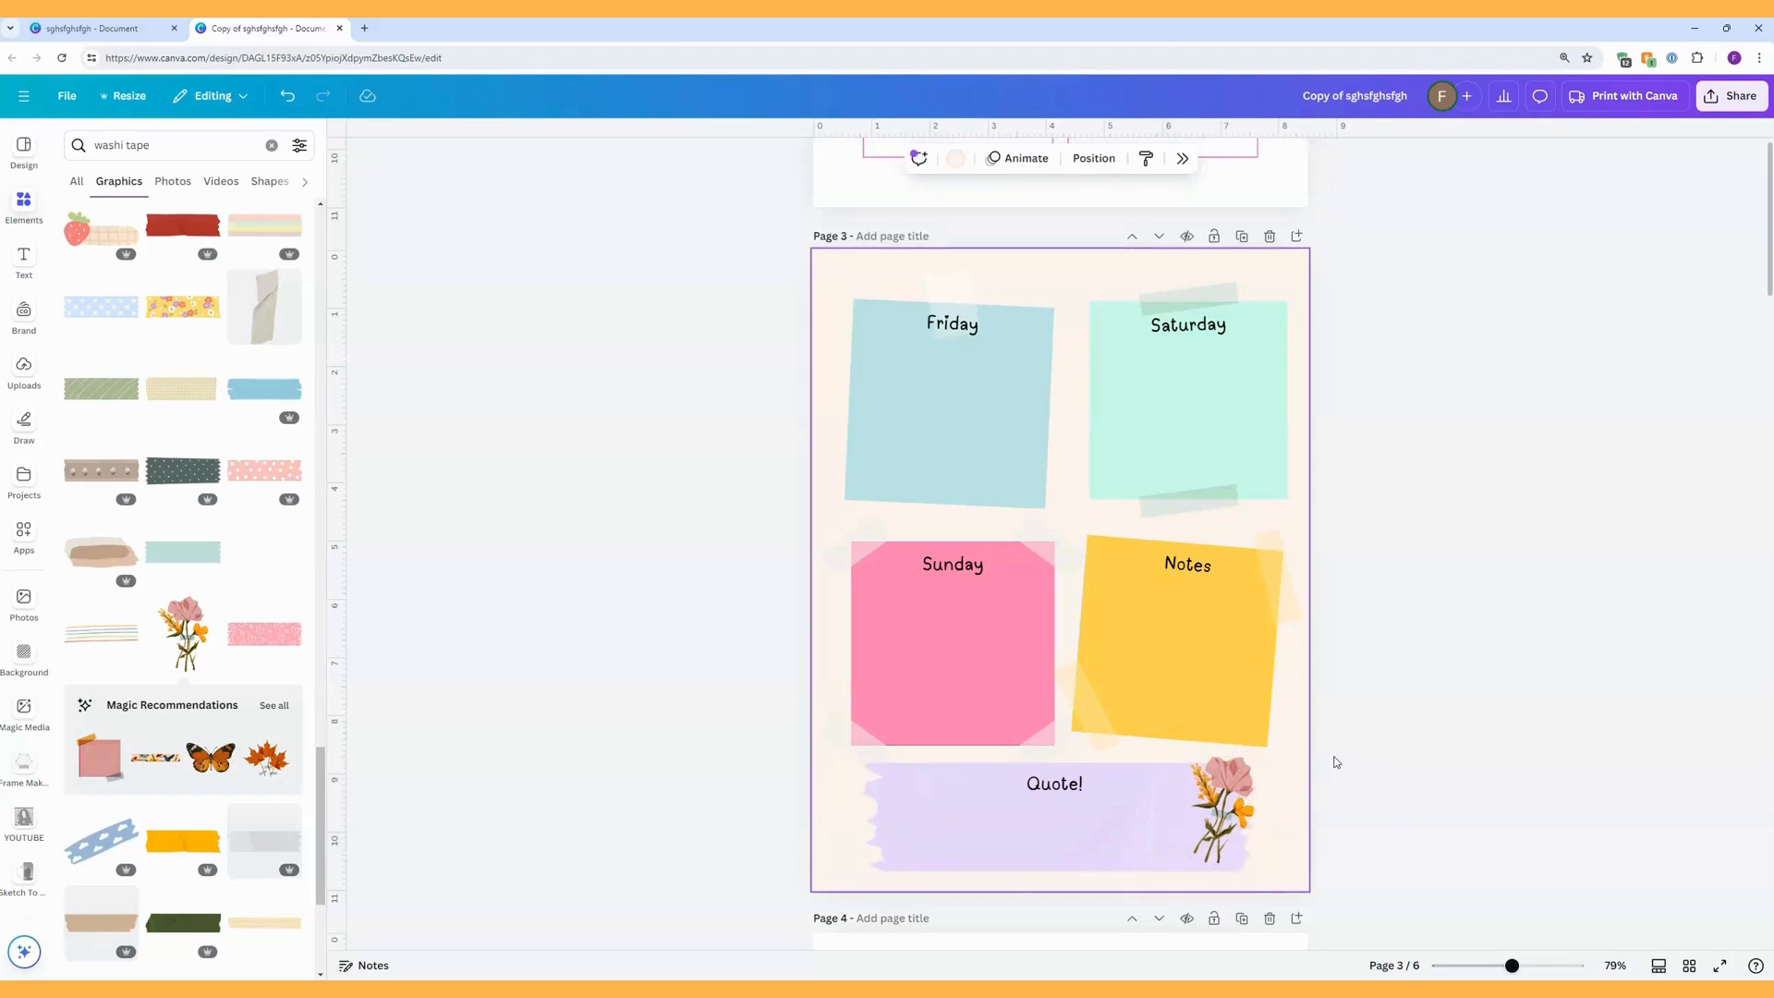
# Delete the outline boxes around the To Do list, the To Do heading and the Month heading on page 4.
pyautogui.scroll(-8, 1335, 763)
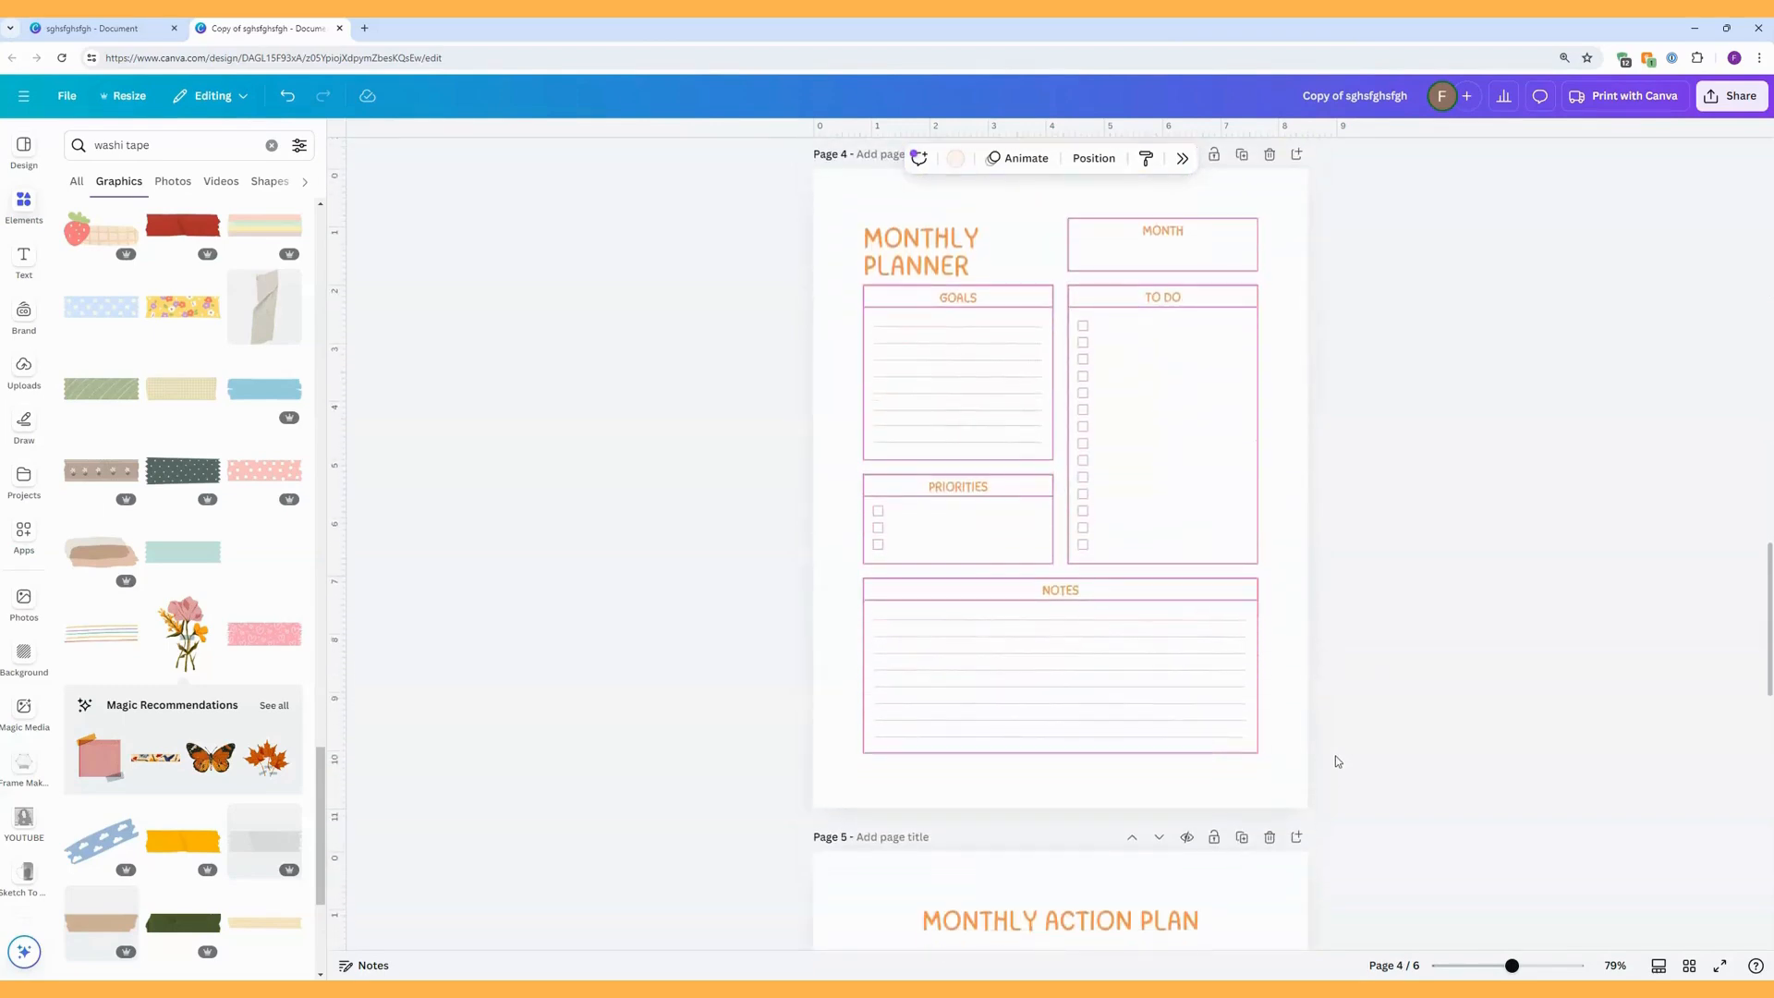
pyautogui.scroll(1, 1335, 762)
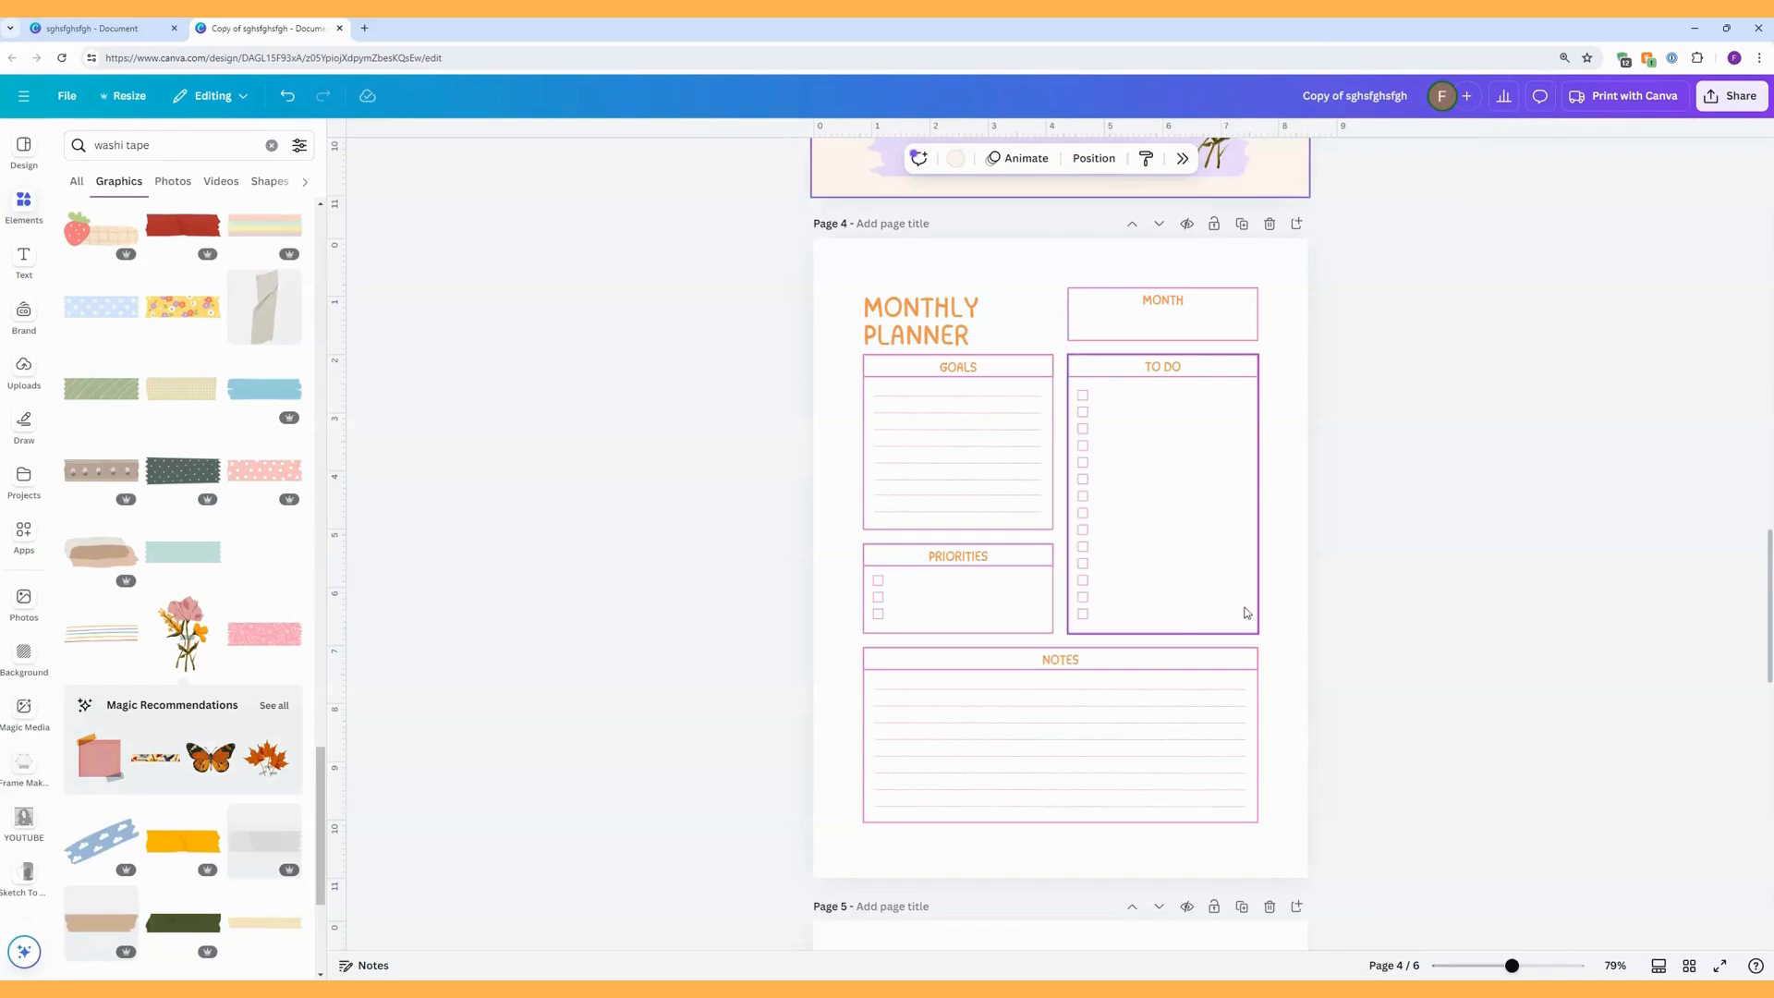
pyautogui.click(1238, 589)
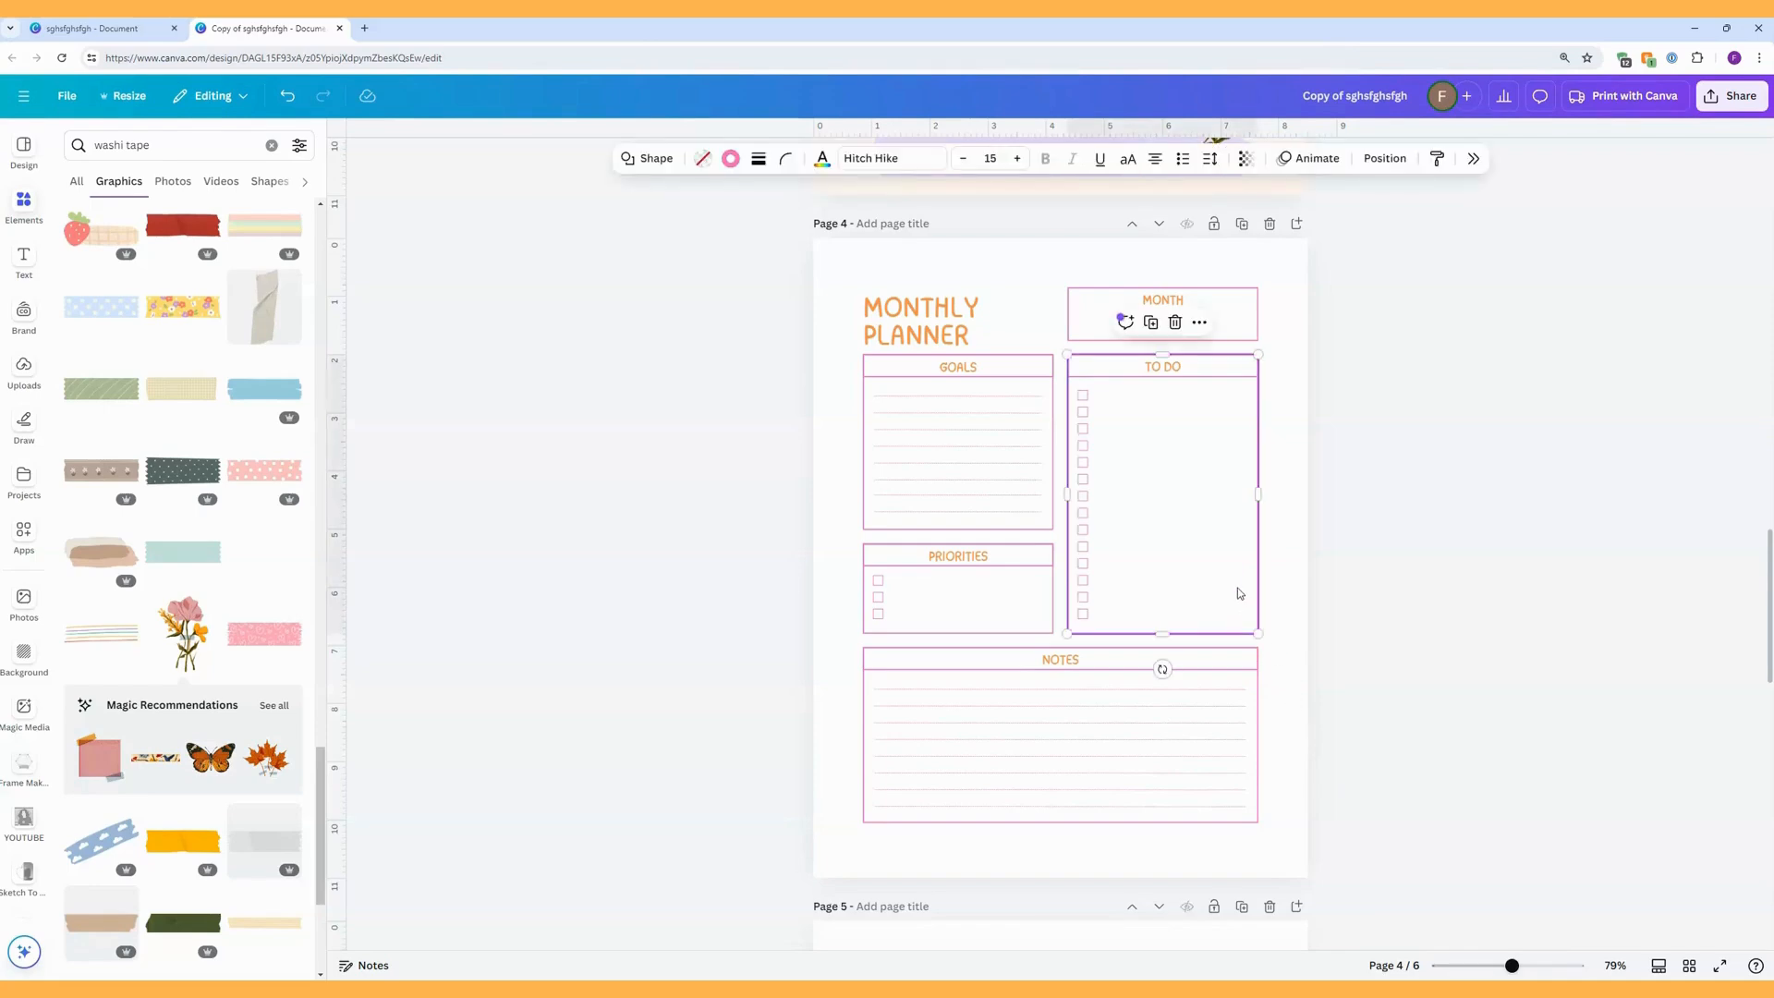
pyautogui.press('Delete')
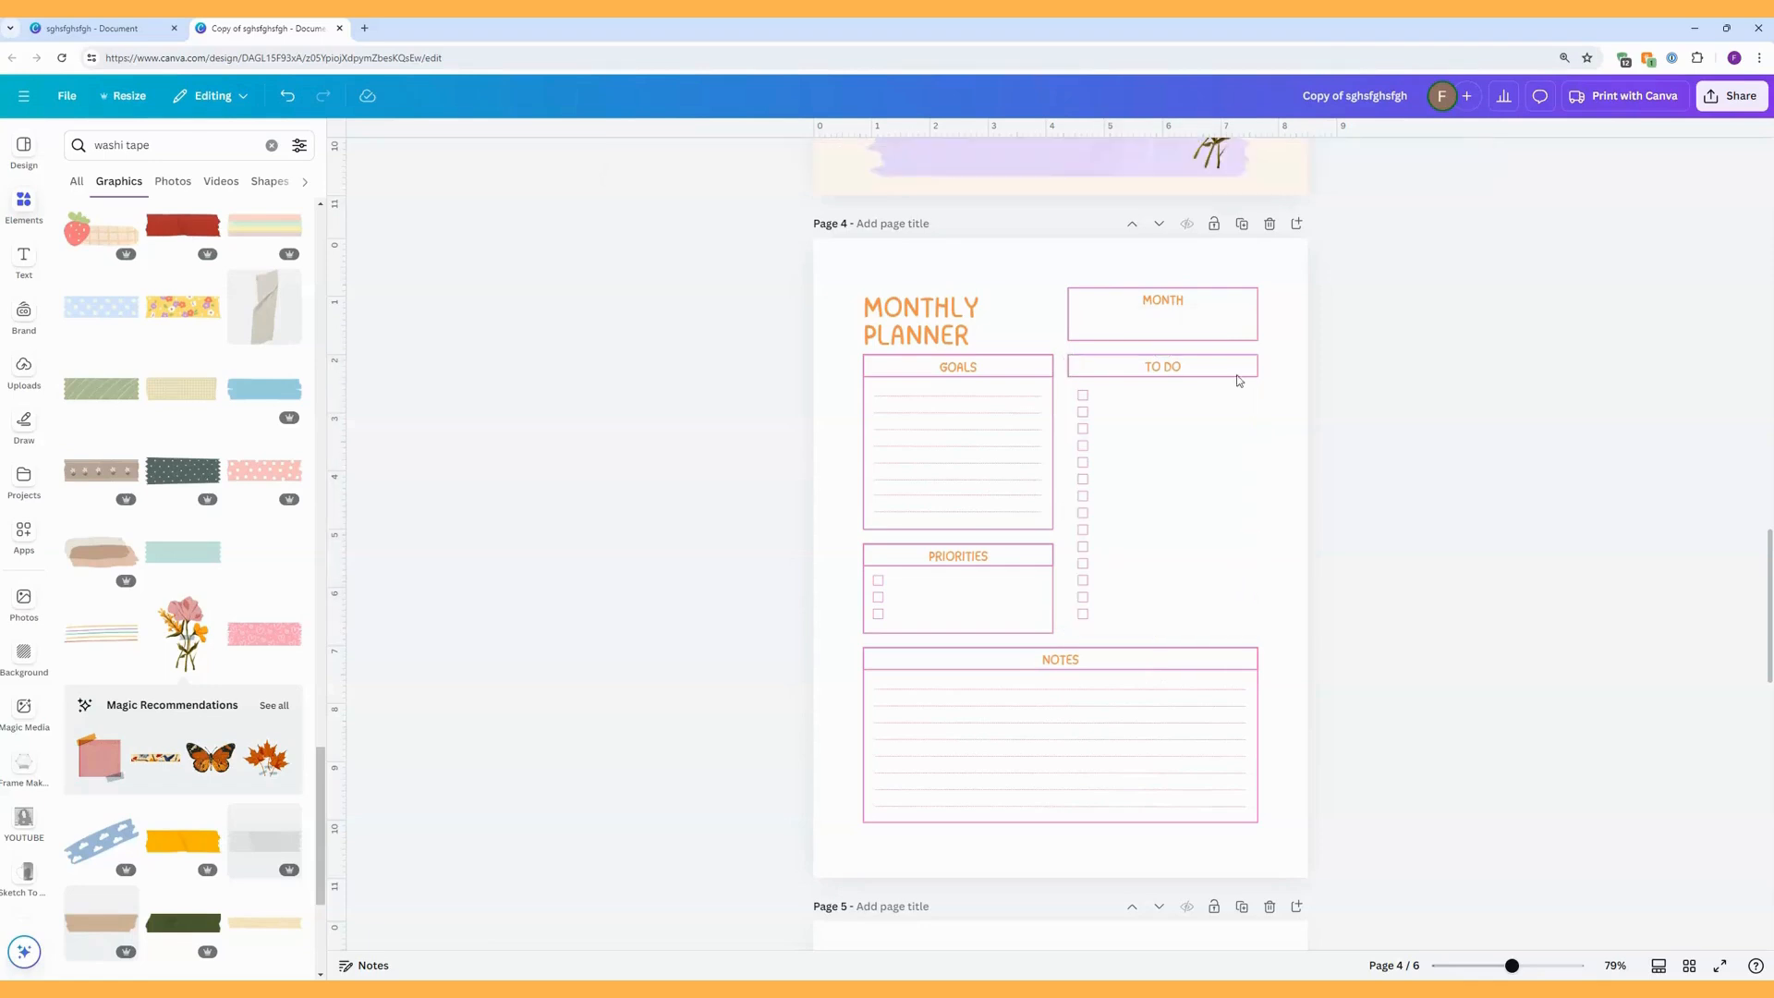
pyautogui.click(1256, 374)
pyautogui.press('Delete')
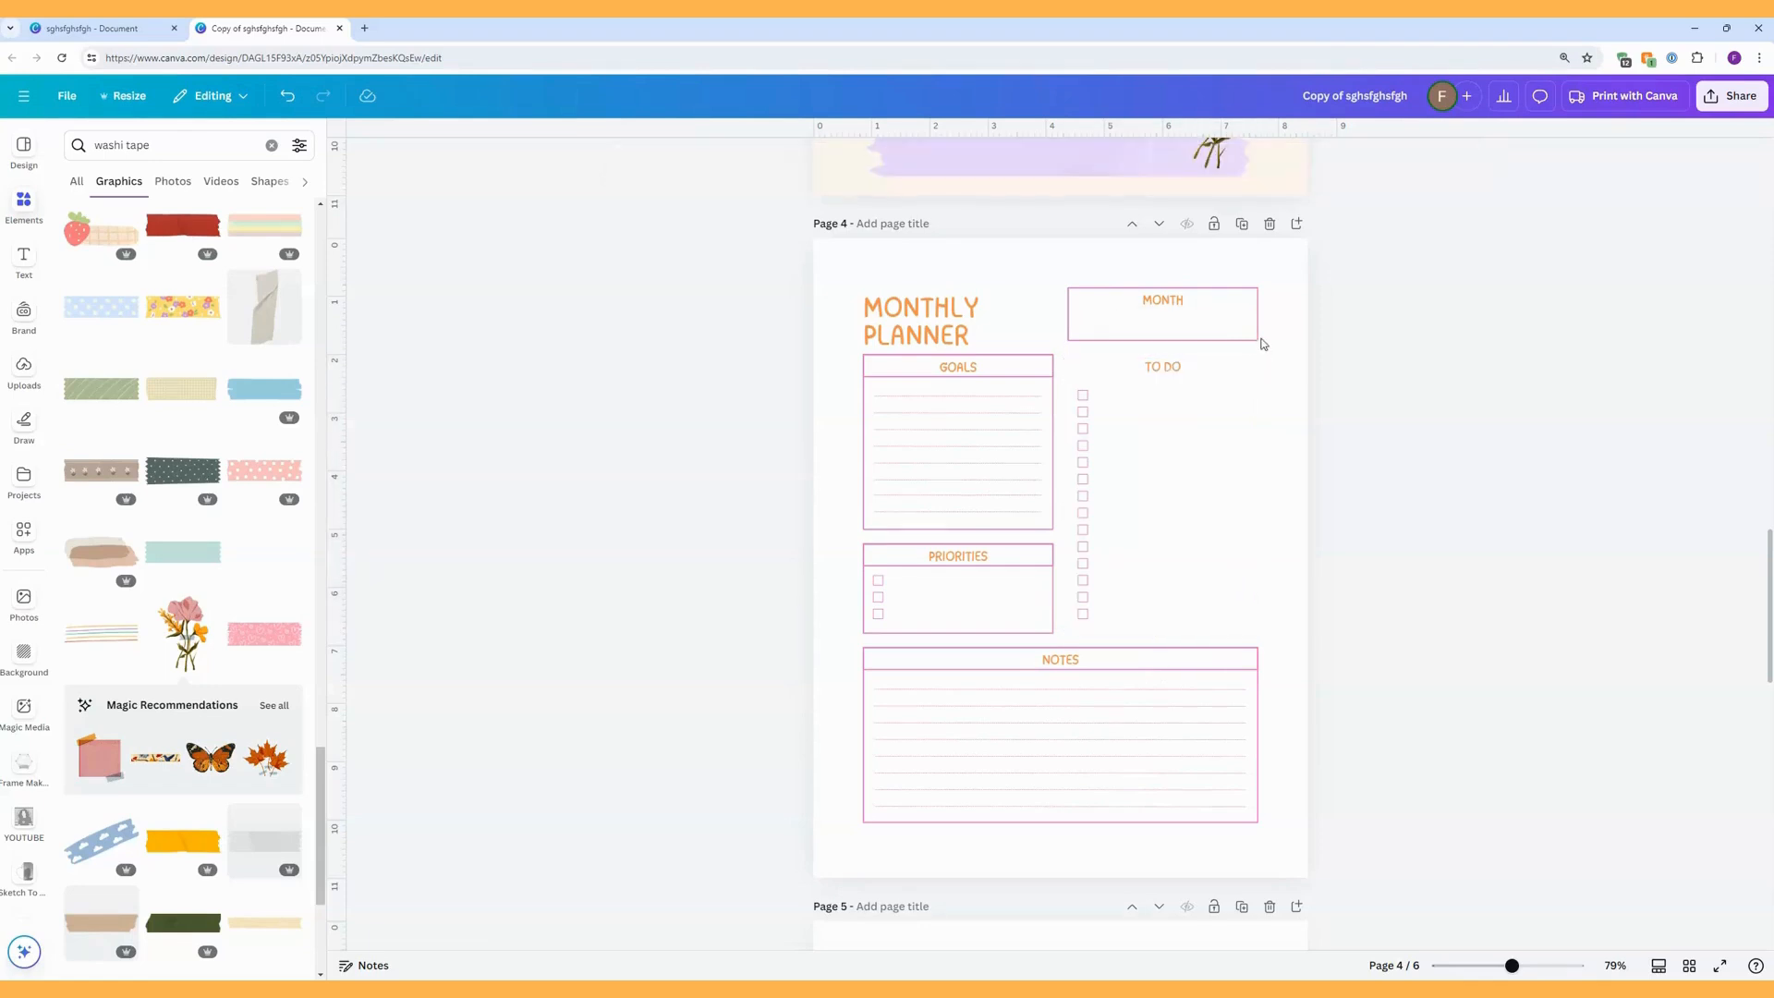
pyautogui.click(1257, 338)
pyautogui.press('Delete')
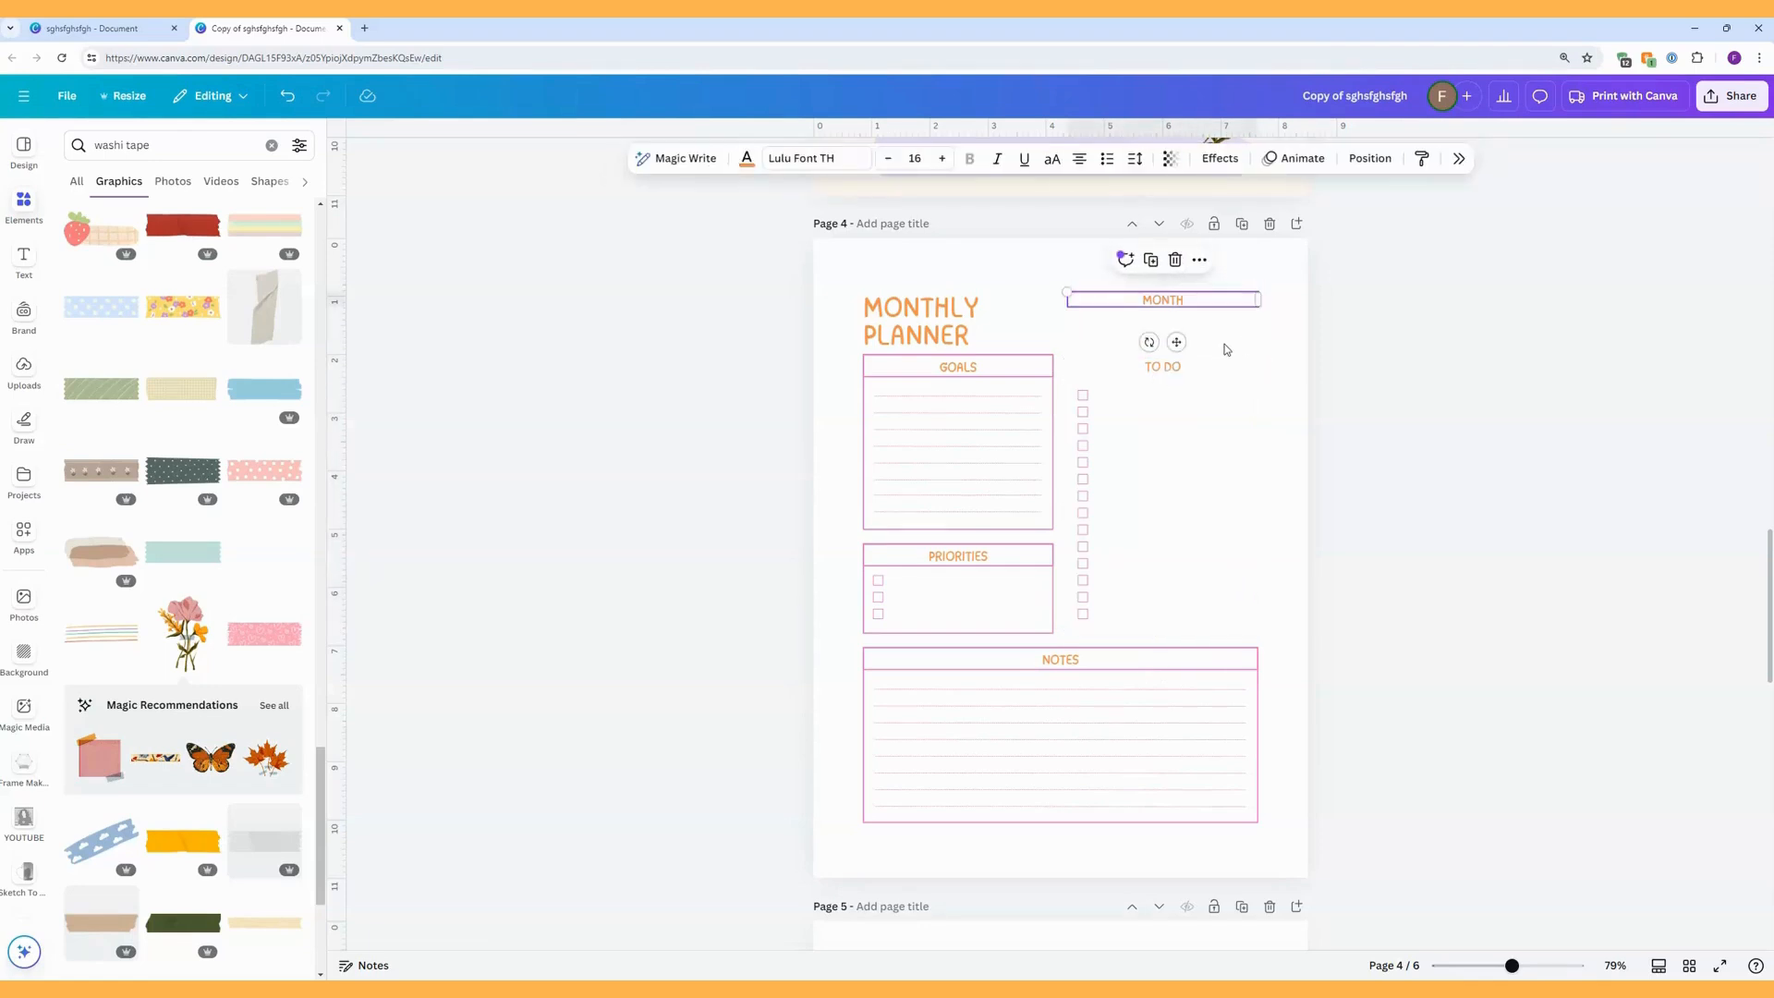
# Delete the outline boxes around the Goals and Priorities sections, restoring the Priorities heading.
pyautogui.click(1047, 375)
pyautogui.press('Delete')
pyautogui.click(1053, 409)
pyautogui.press('Delete')
pyautogui.click(1050, 553)
pyautogui.press('Delete')
pyautogui.click(1053, 571)
pyautogui.press('Delete')
# Delete the outline boxes around the Notes section, keeping its heading and writing lines.
pyautogui.press('Delete')
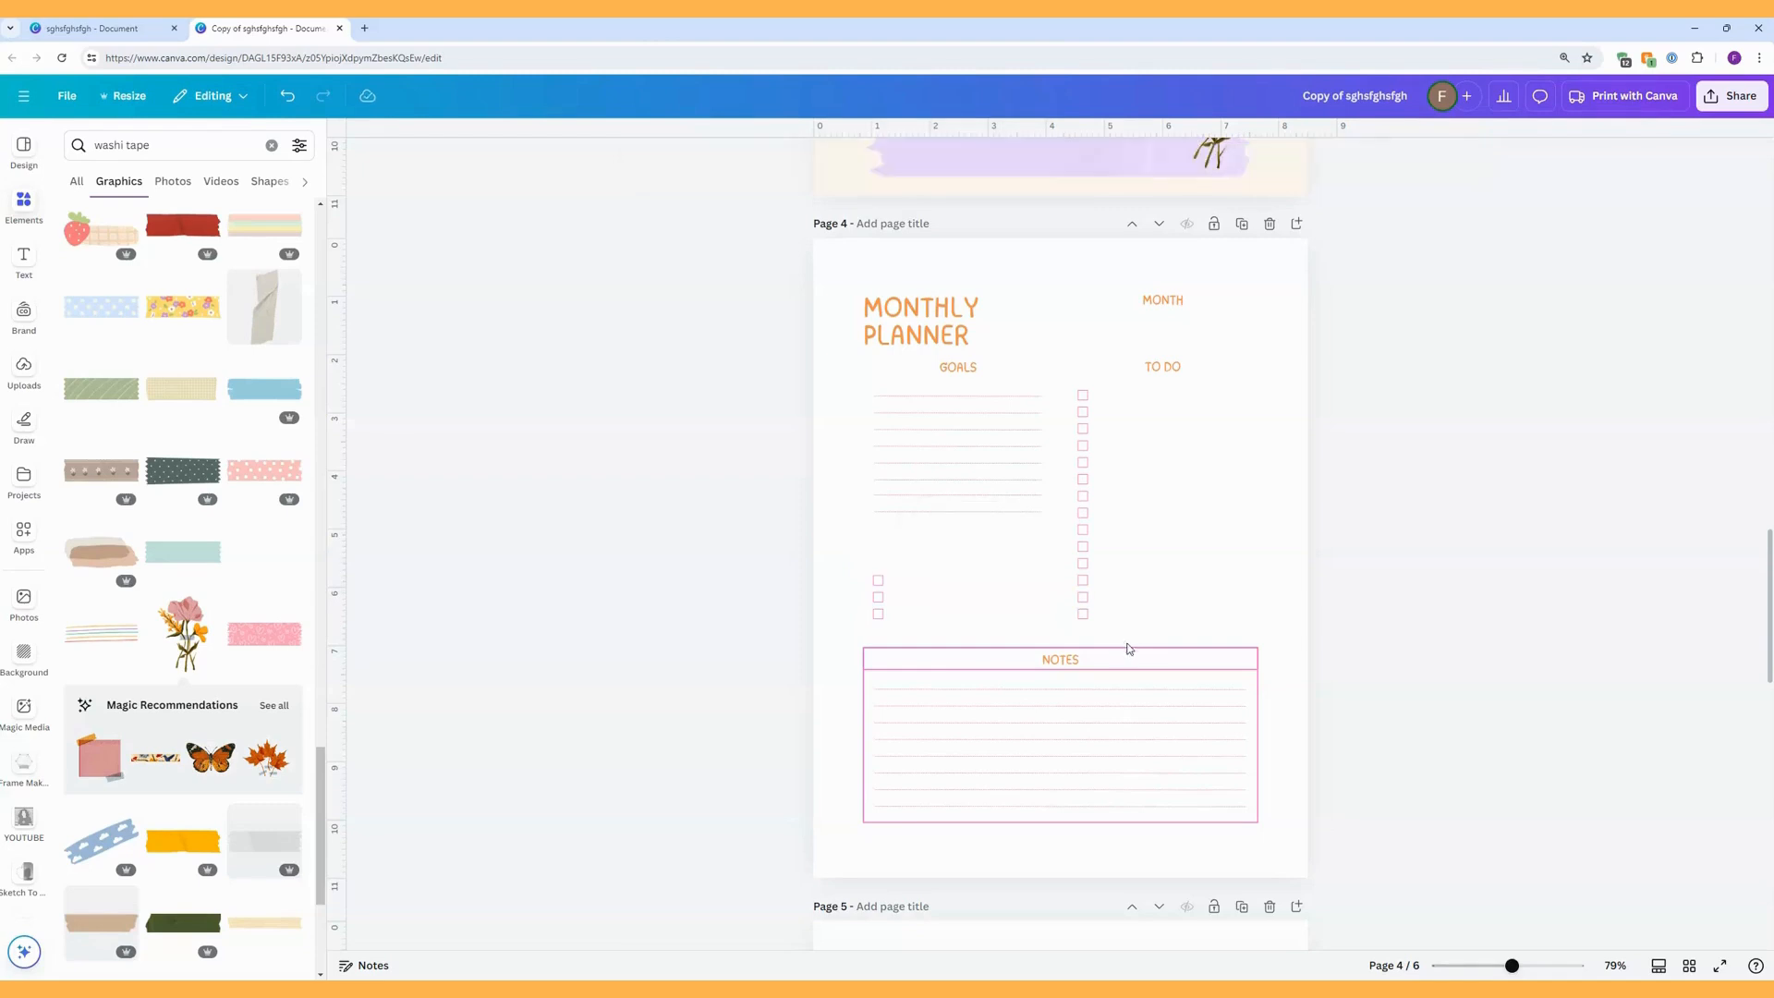
pyautogui.click(288, 97)
pyautogui.click(1256, 691)
pyautogui.press('Delete')
pyautogui.click(1289, 693)
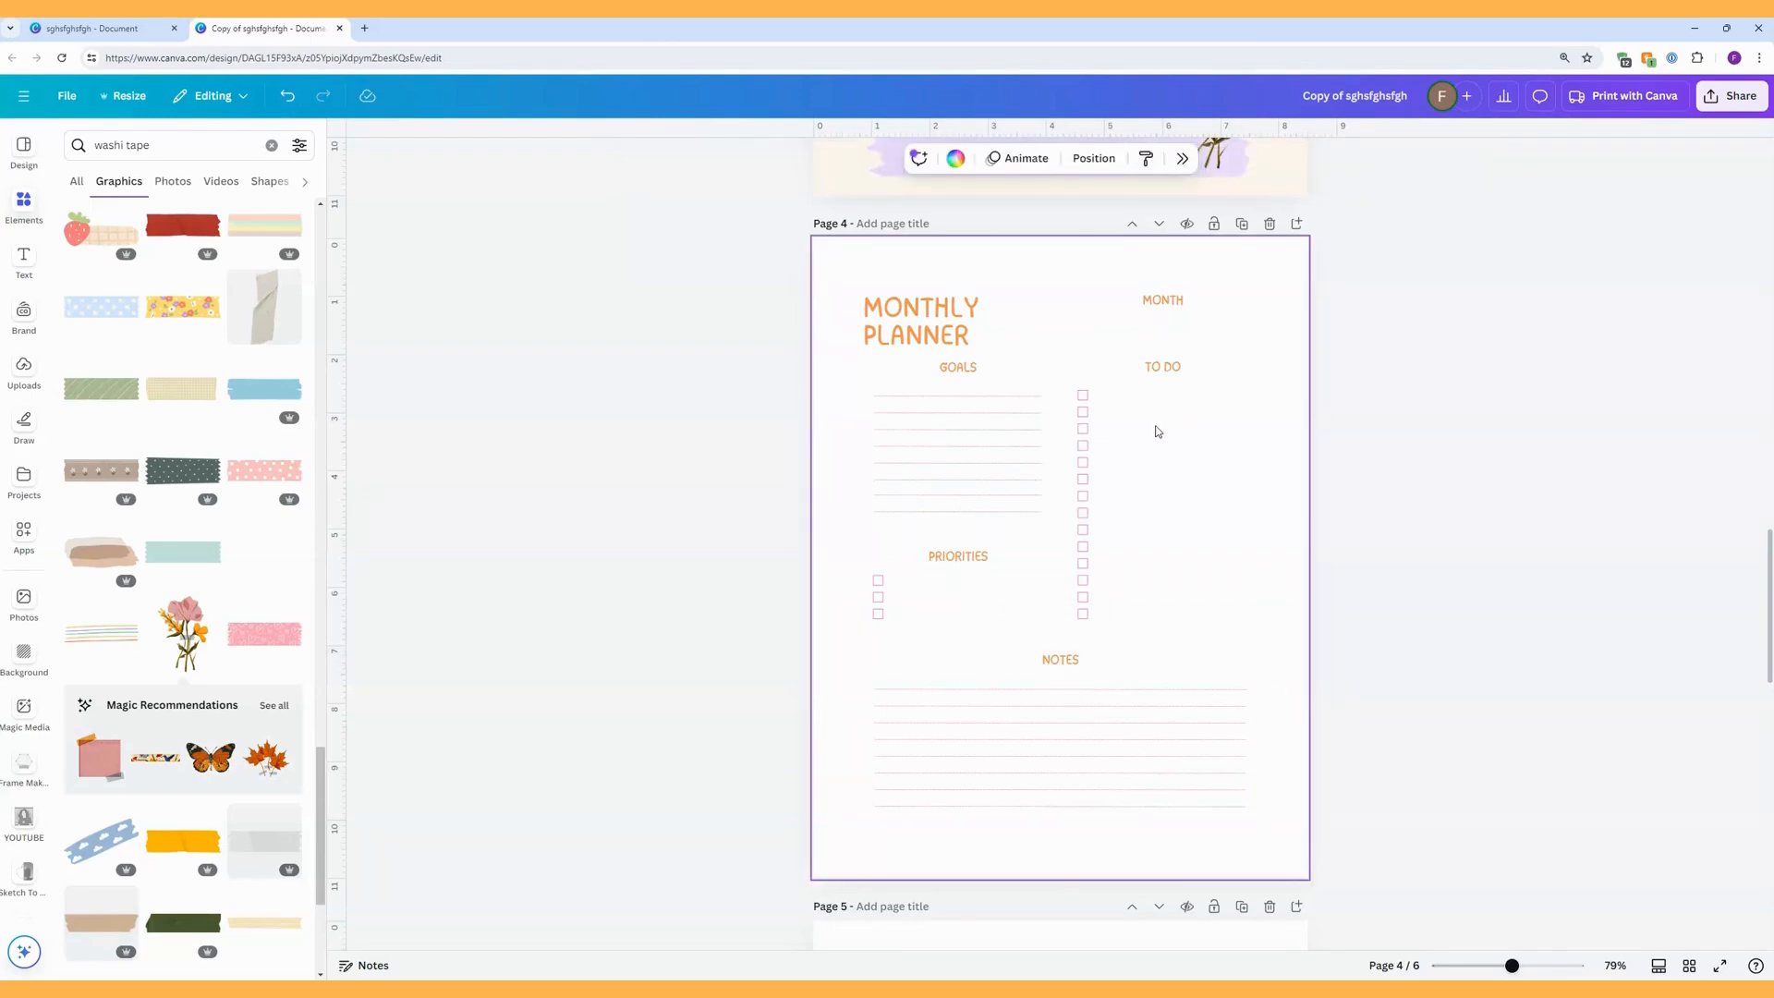
# Shift the whole column of To Do checkboxes slightly to the right, keeping it level.
pyautogui.moveTo(1141, 627); pyautogui.dragTo(1063, 384)
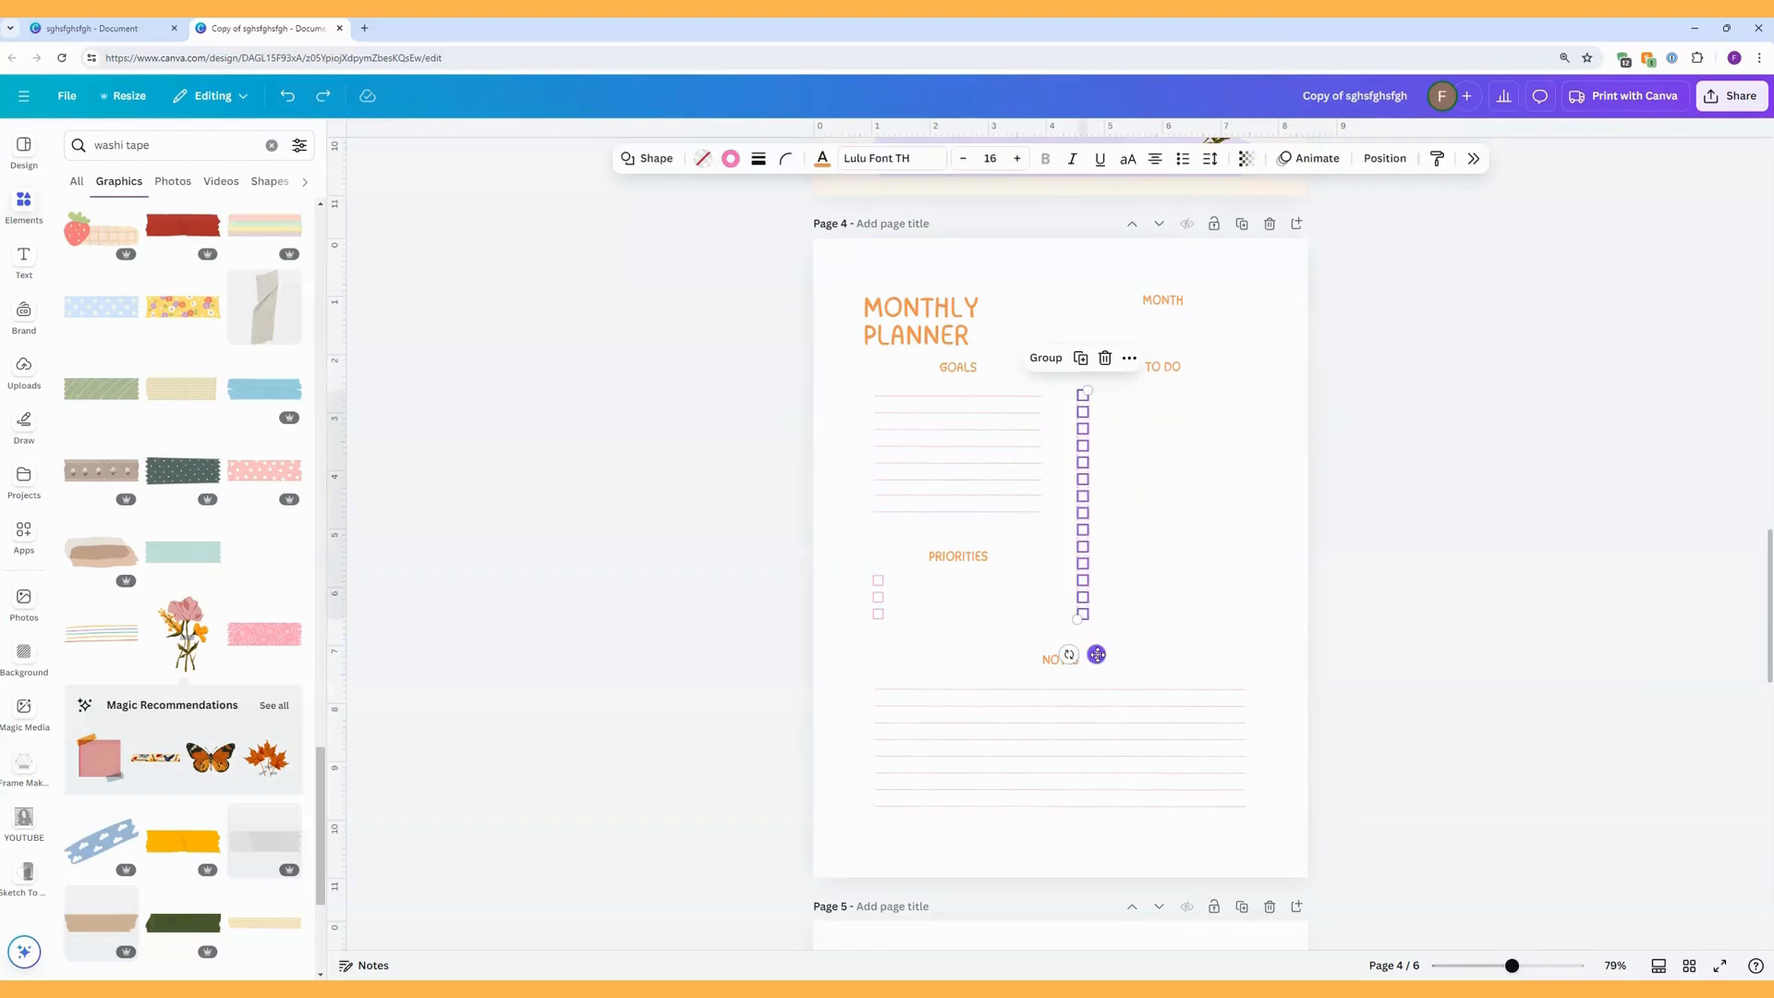
pyautogui.moveTo(1096, 654); pyautogui.dragTo(1118, 654)
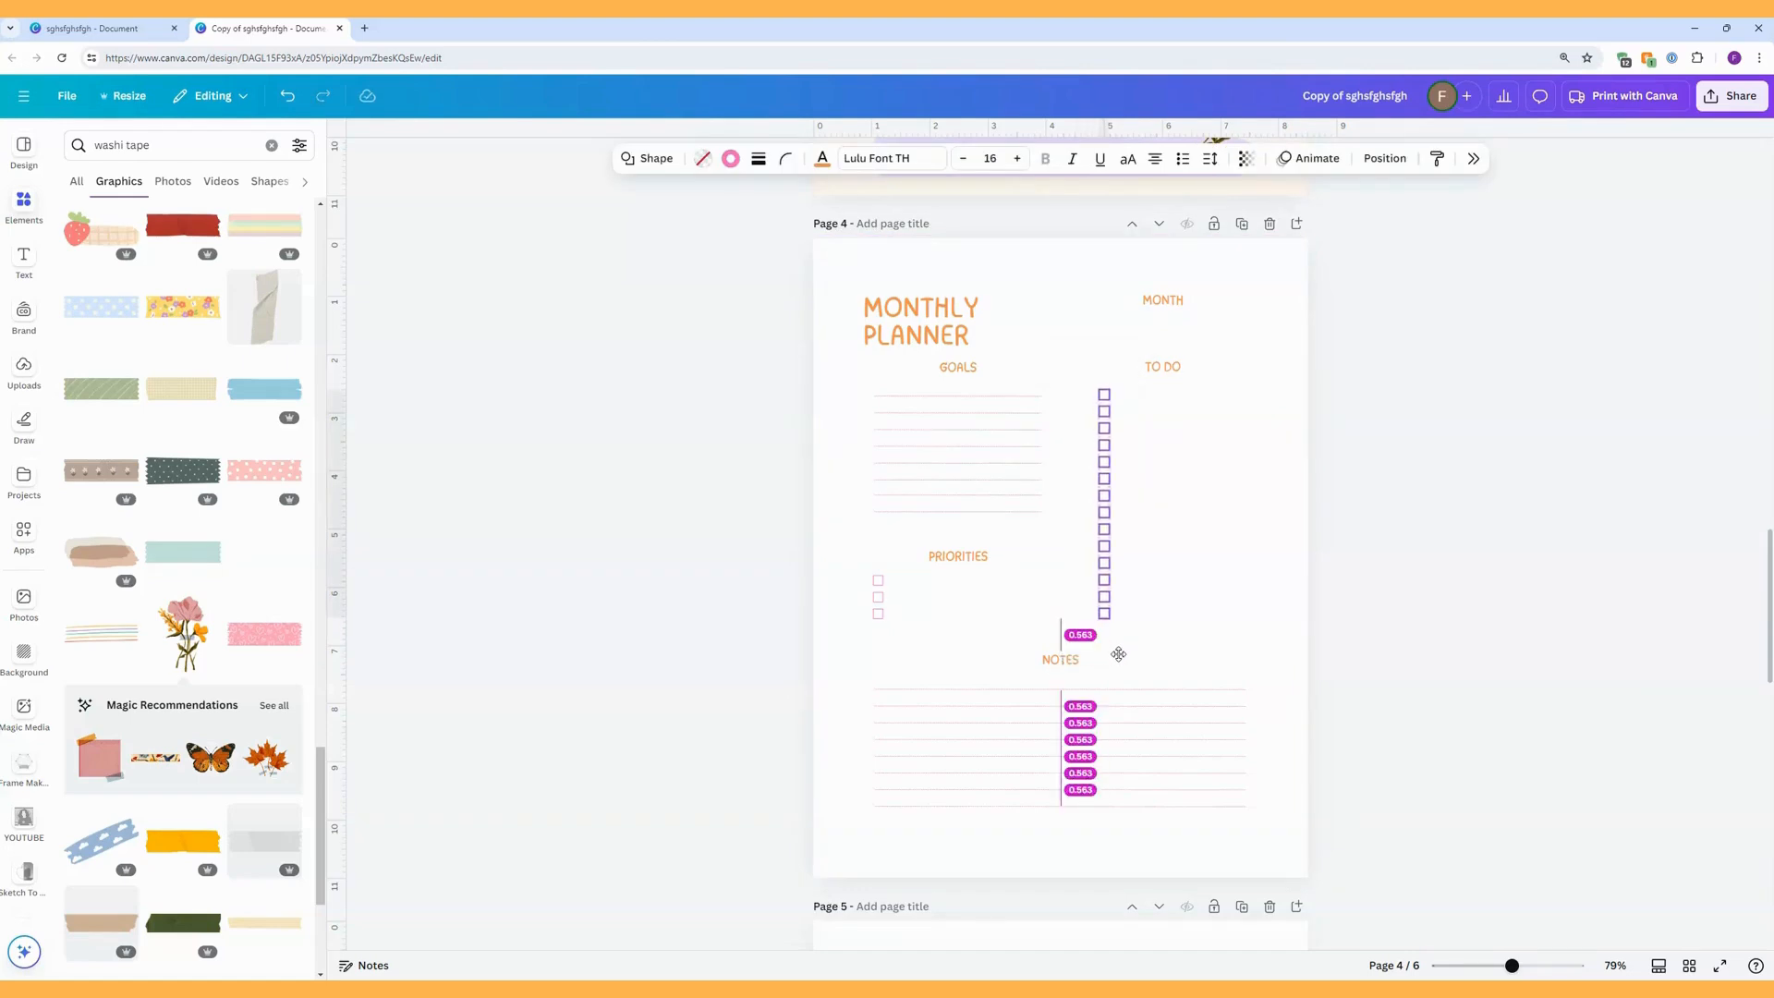
pyautogui.moveTo(1118, 654); pyautogui.dragTo(1120, 655)
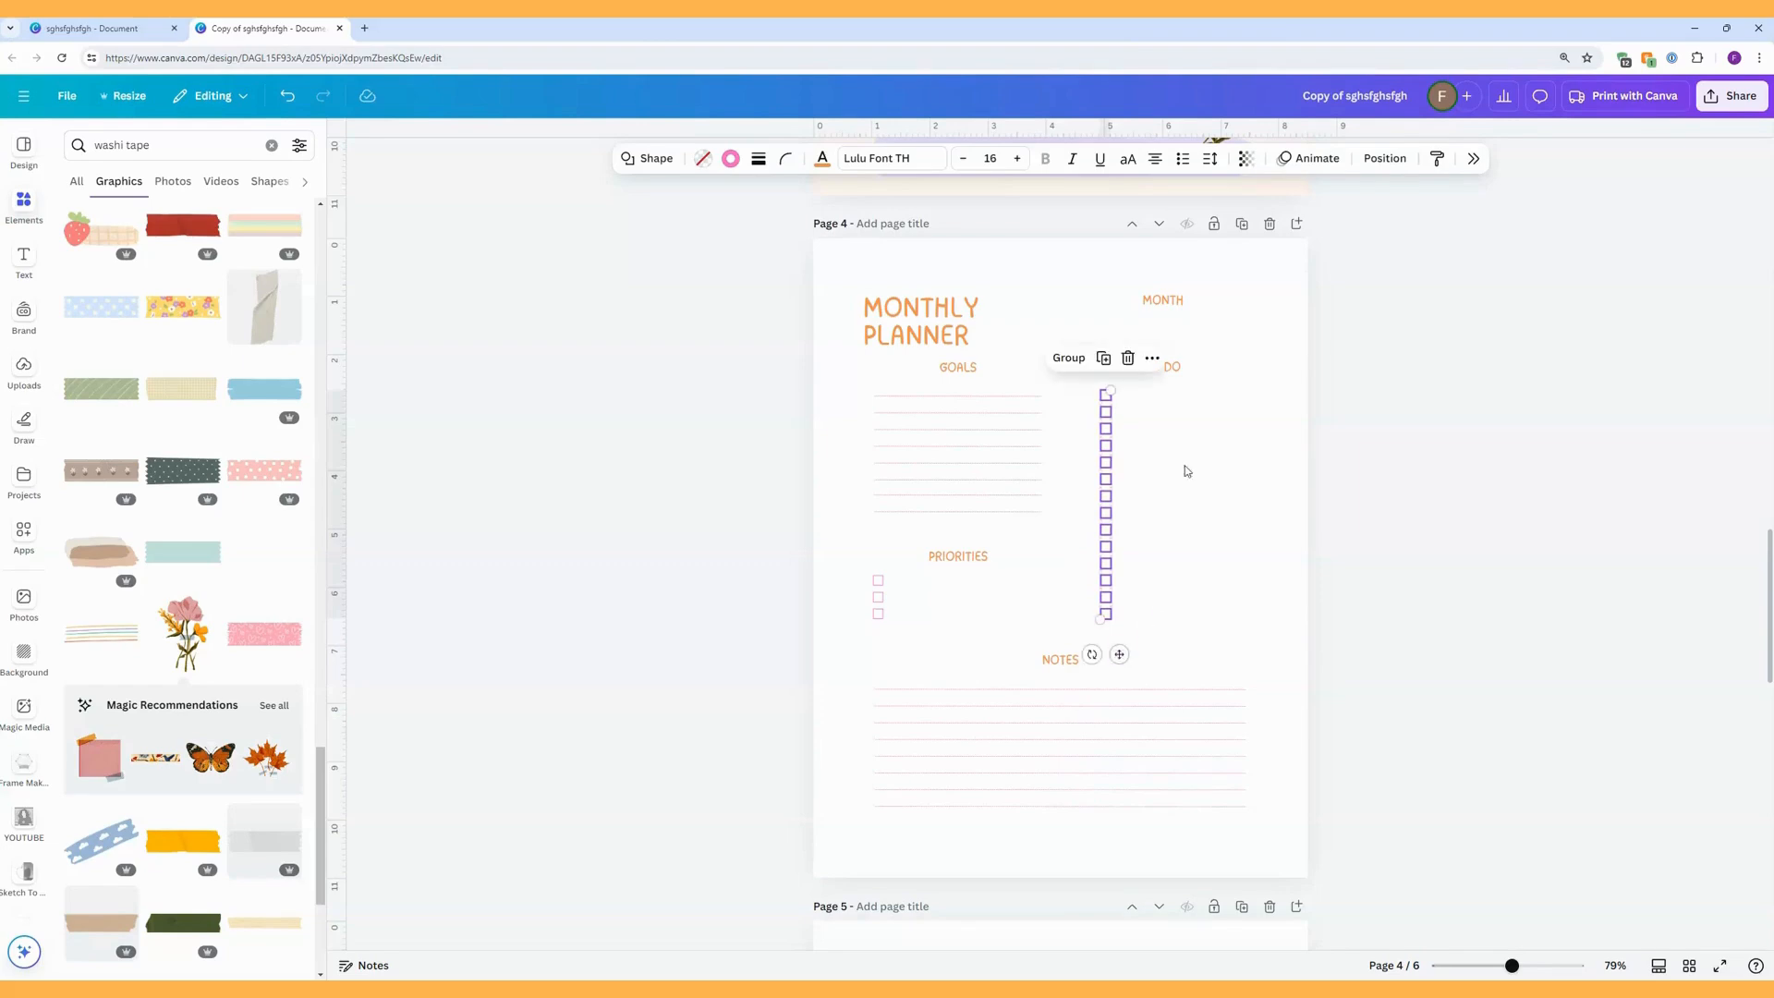
# Set the To Do heading's font size to 20.
pyautogui.click(1180, 380)
pyautogui.click(942, 159)
pyautogui.click(942, 159)
pyautogui.click(941, 159)
pyautogui.click(942, 159)
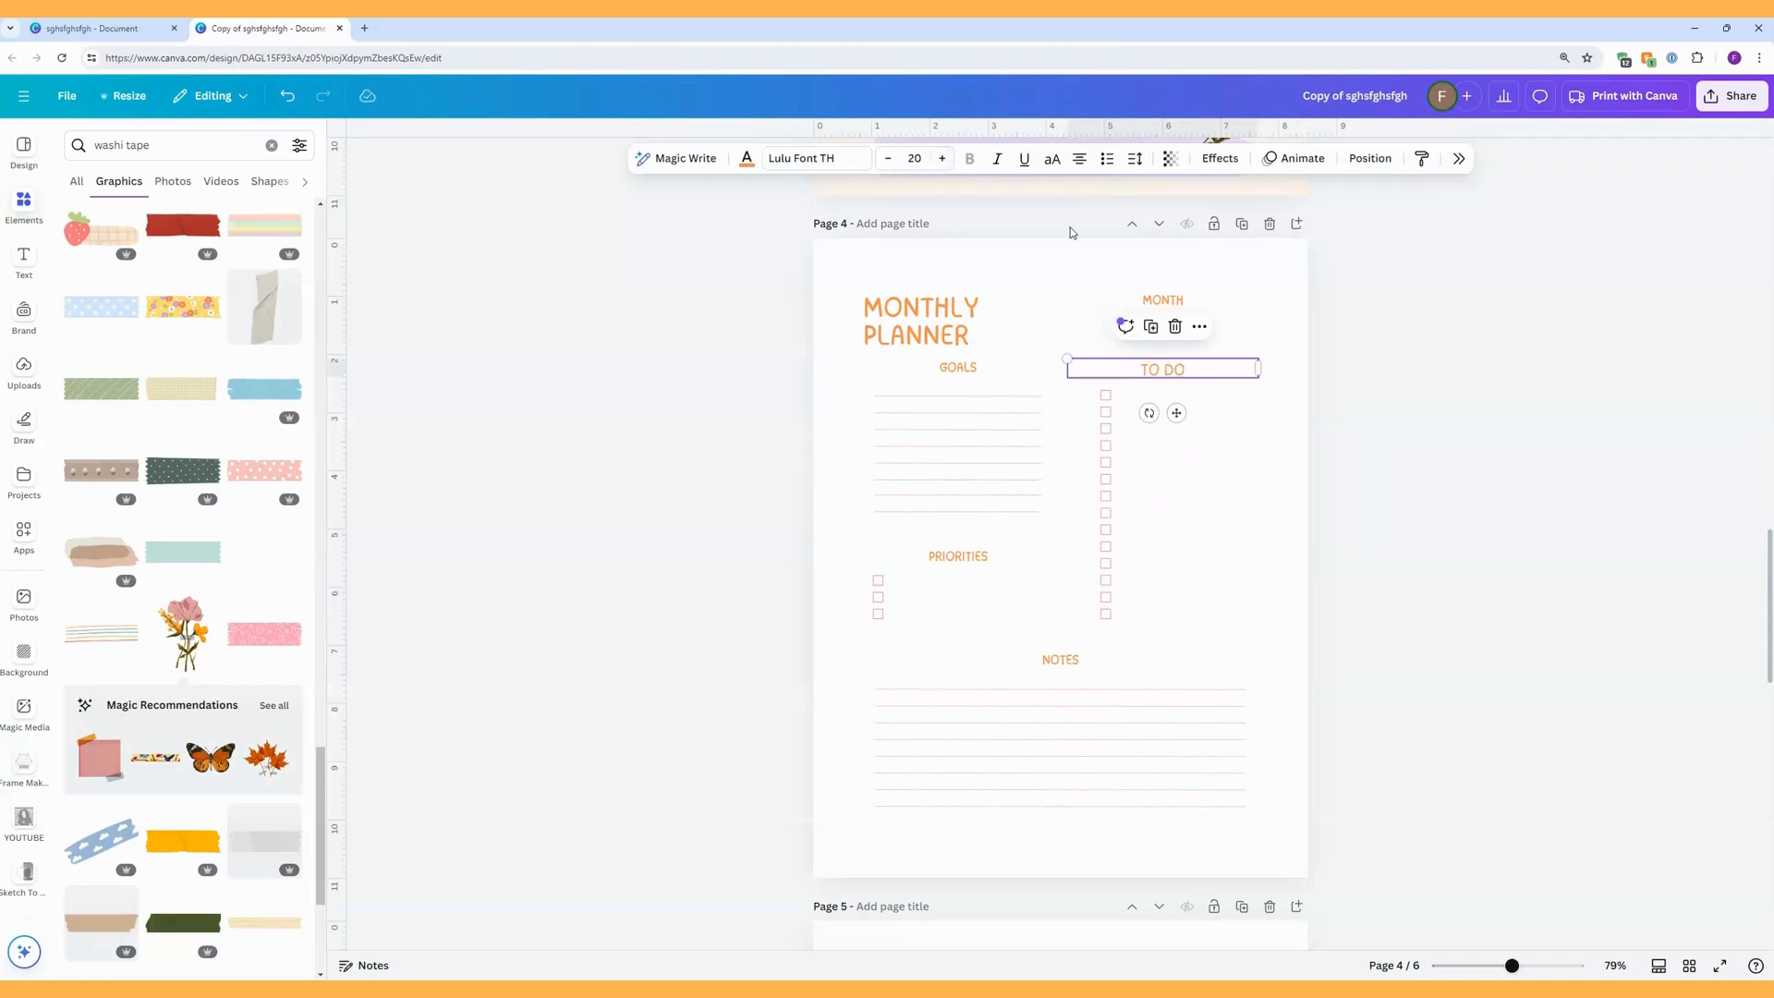
# Left-align the Month heading and set its font size to 20.
pyautogui.click(1161, 298)
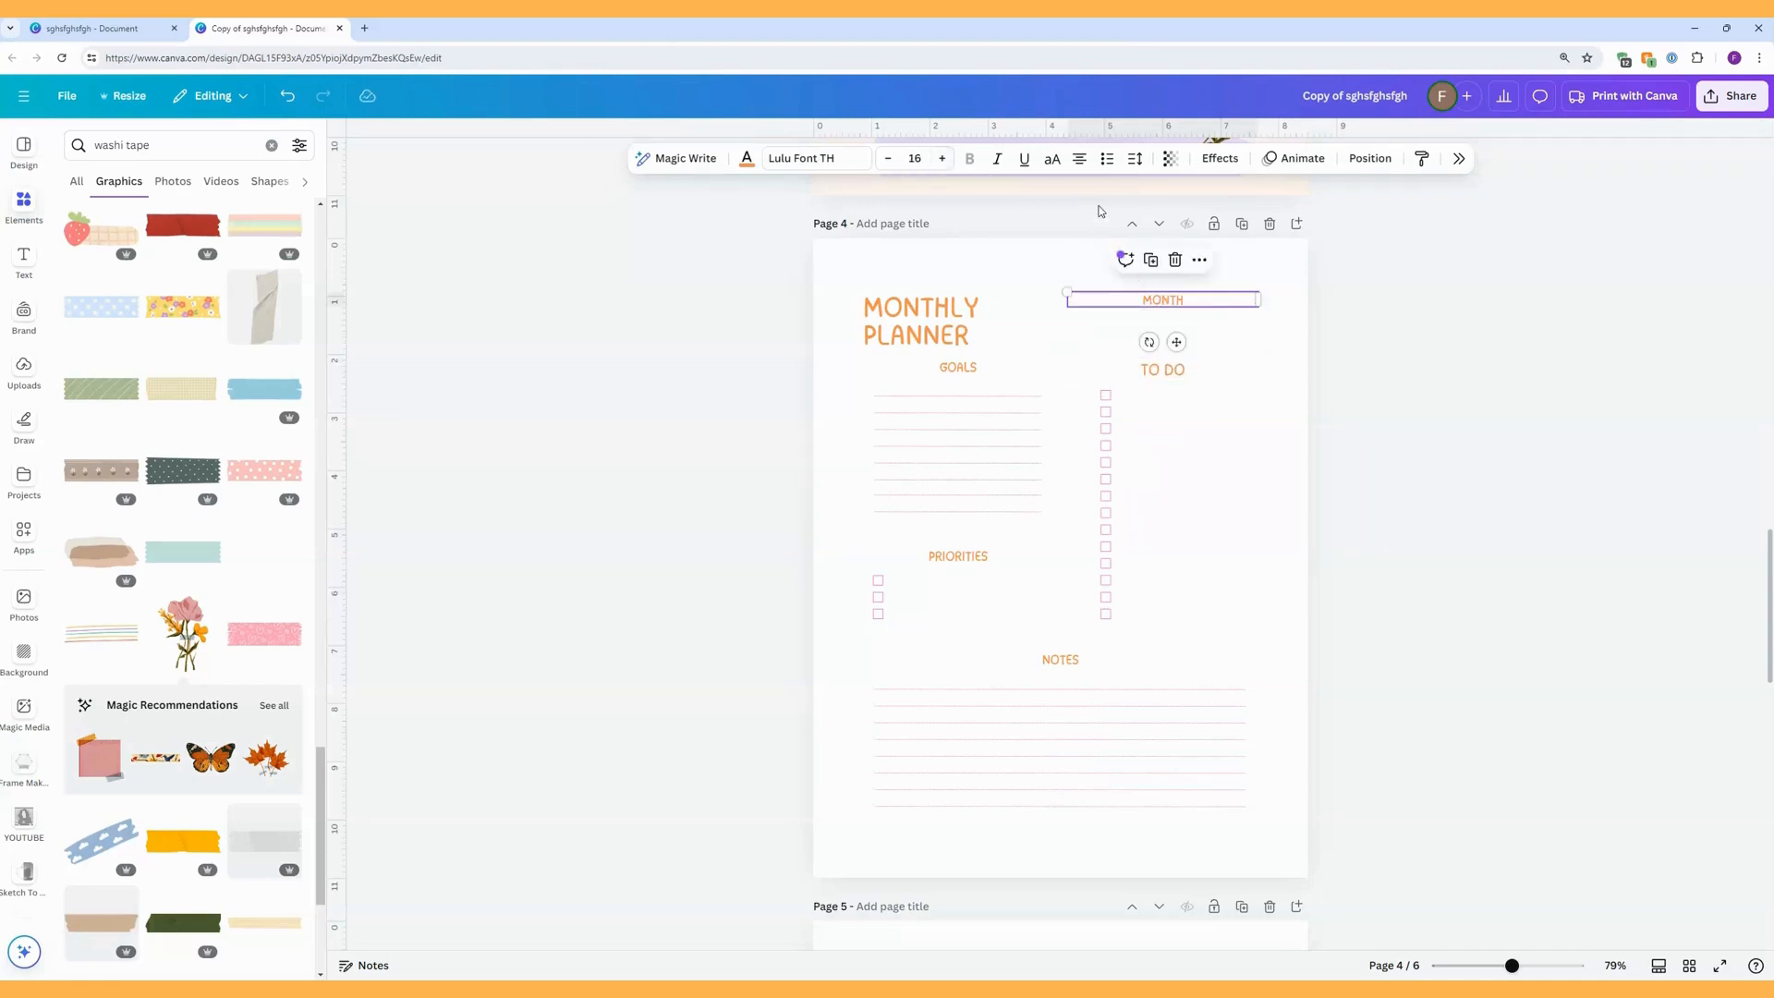
pyautogui.click(1079, 164)
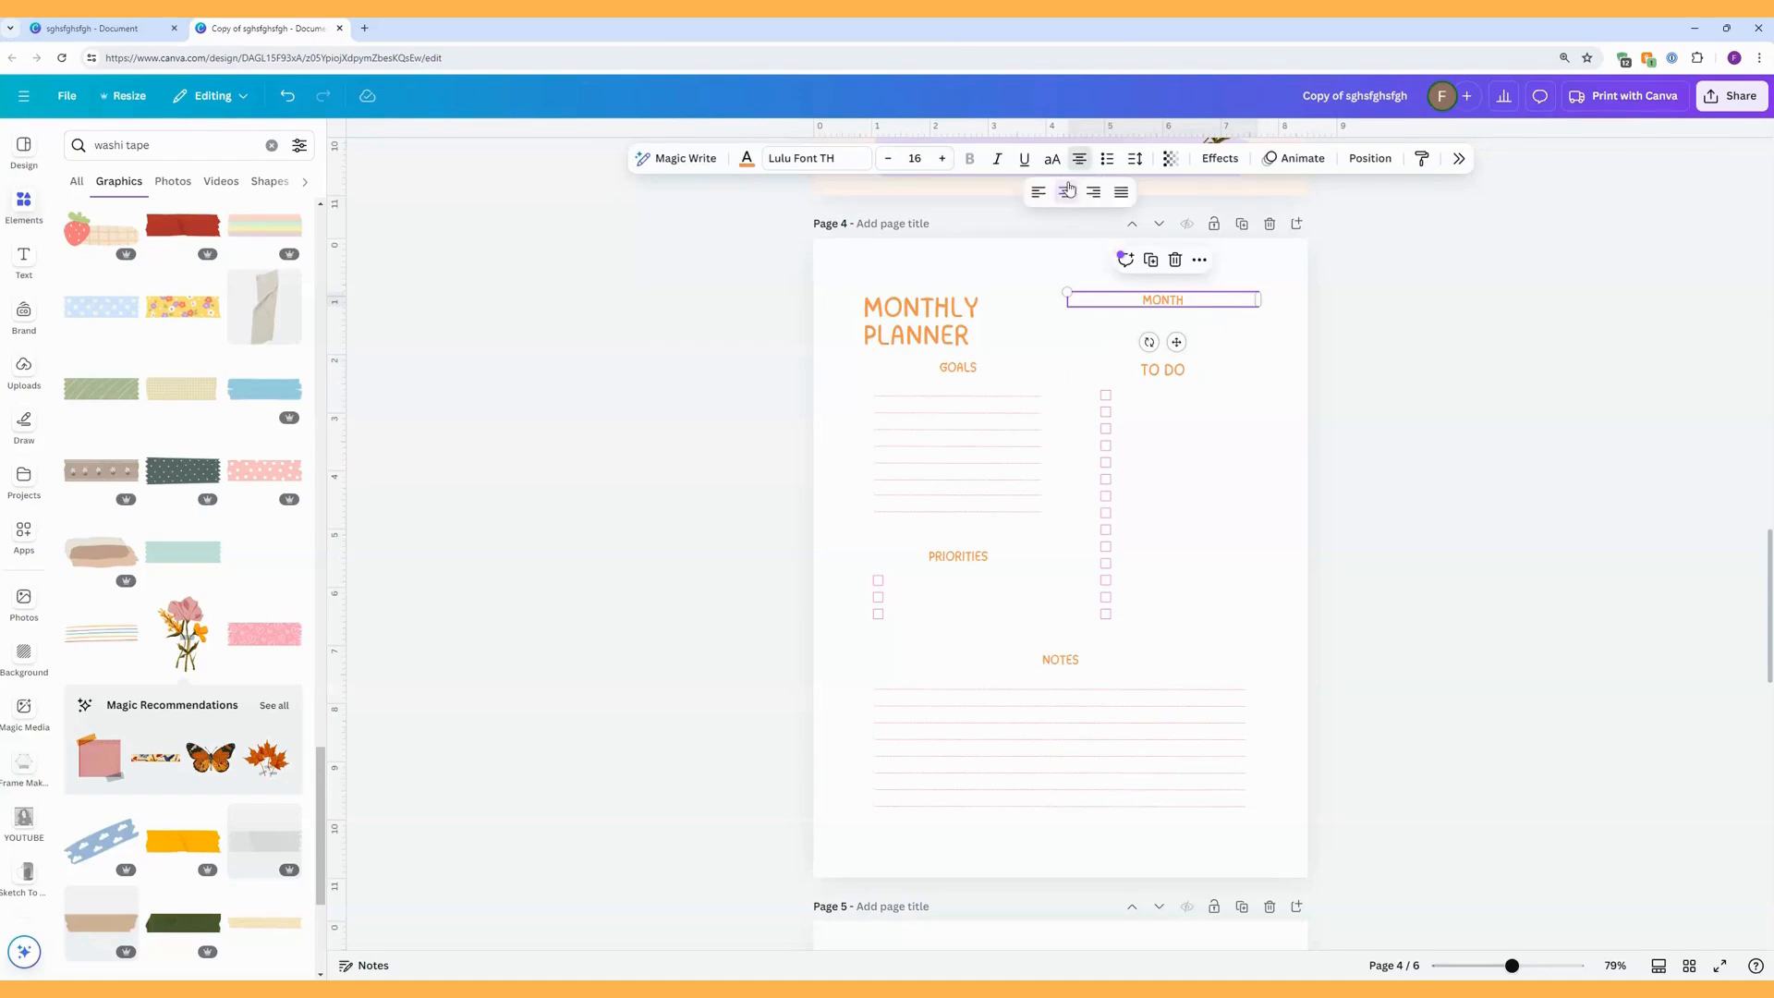
pyautogui.click(1038, 193)
pyautogui.click(943, 159)
pyautogui.click(942, 159)
pyautogui.click(943, 159)
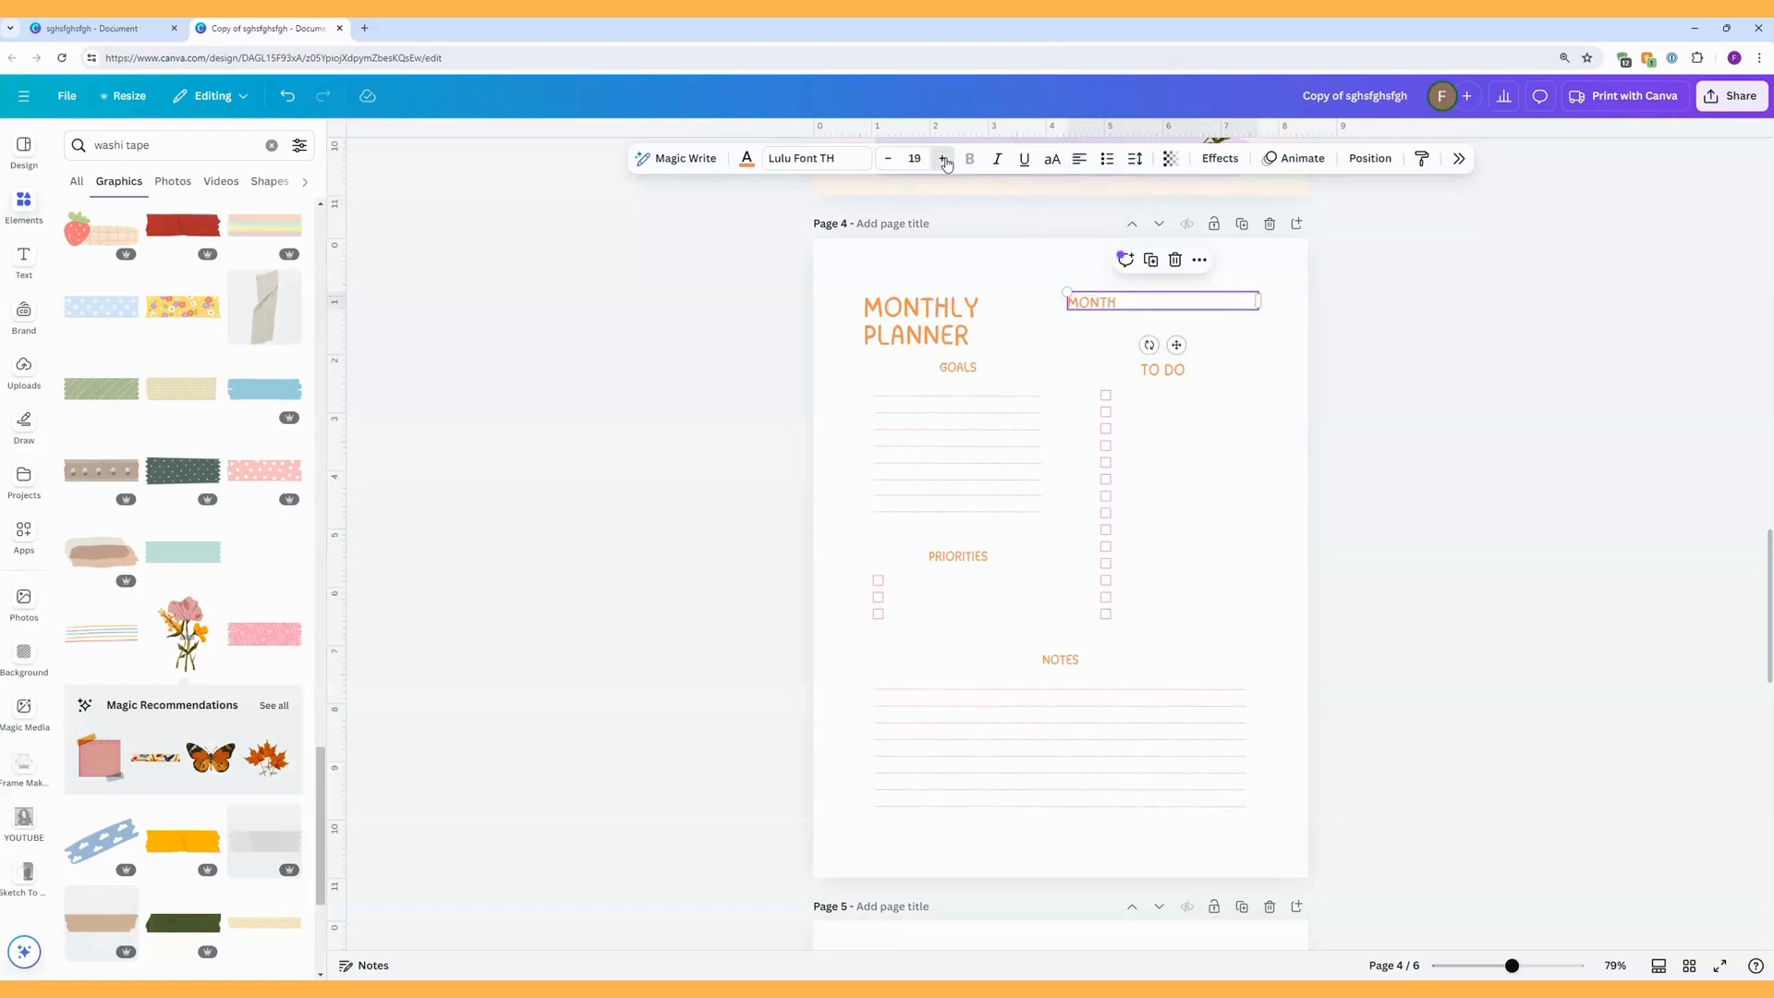
pyautogui.click(943, 159)
# Change the Month heading's text to "MONTH:" and move it down slightly.
pyautogui.click(1137, 302)
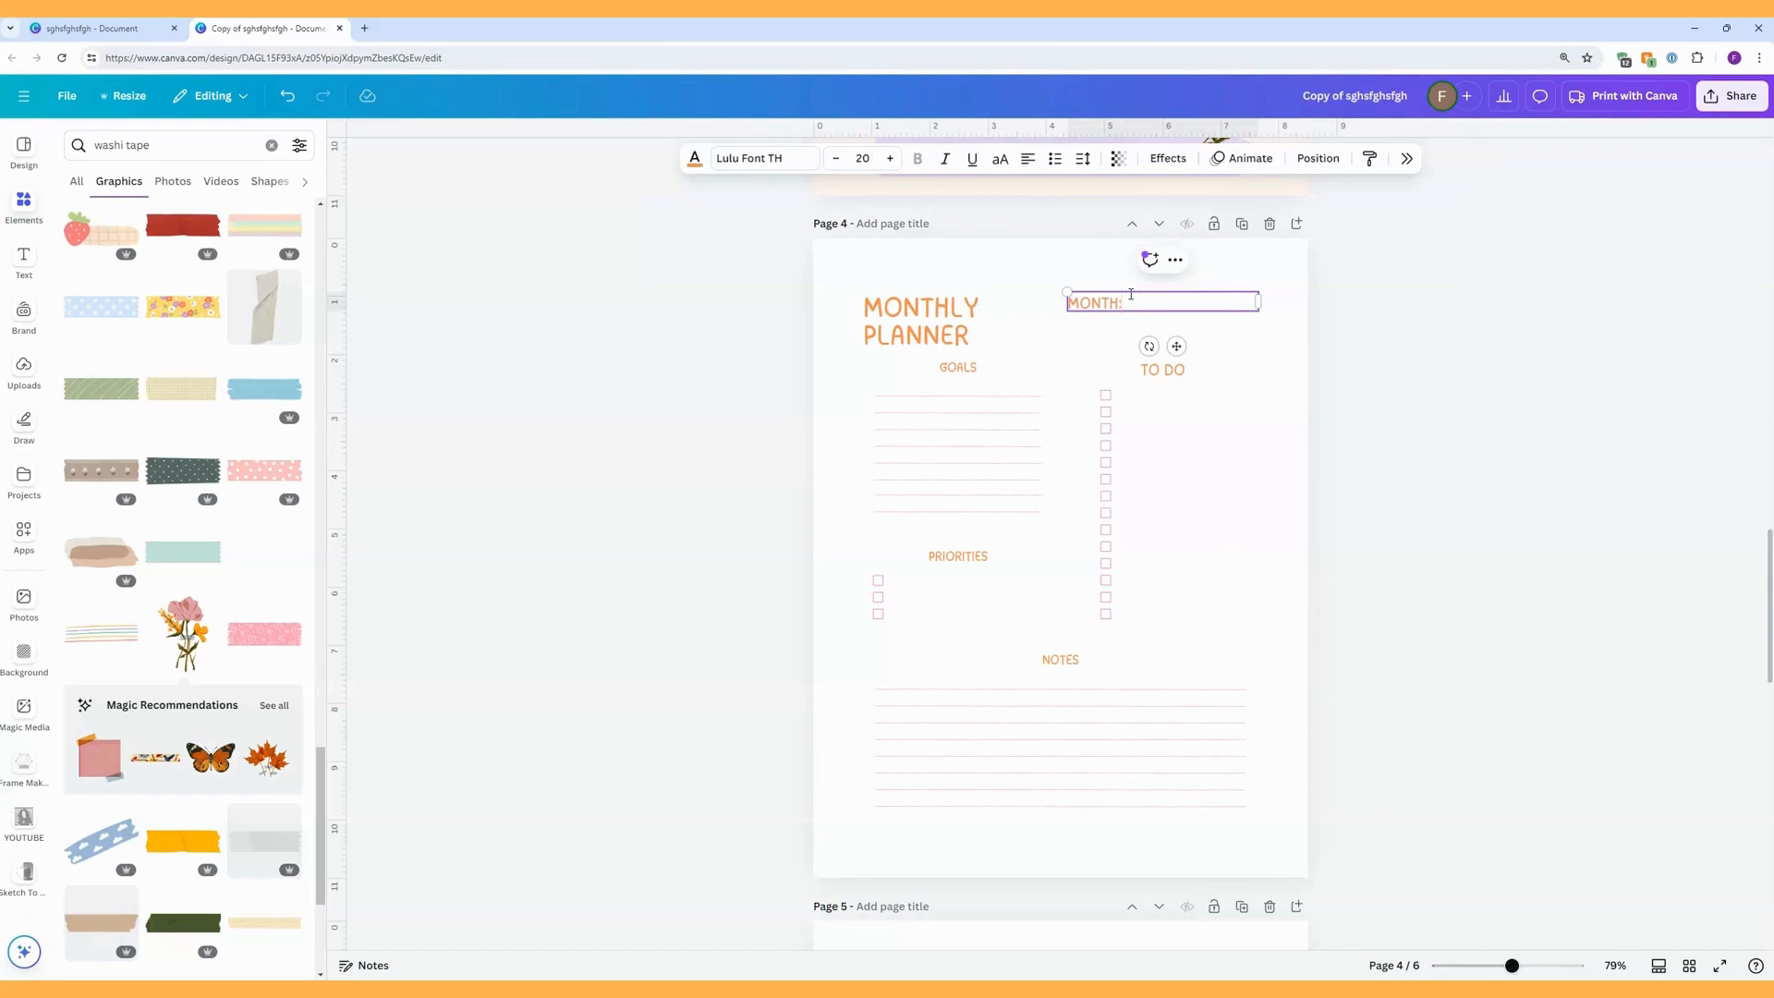
pyautogui.click(1270, 362)
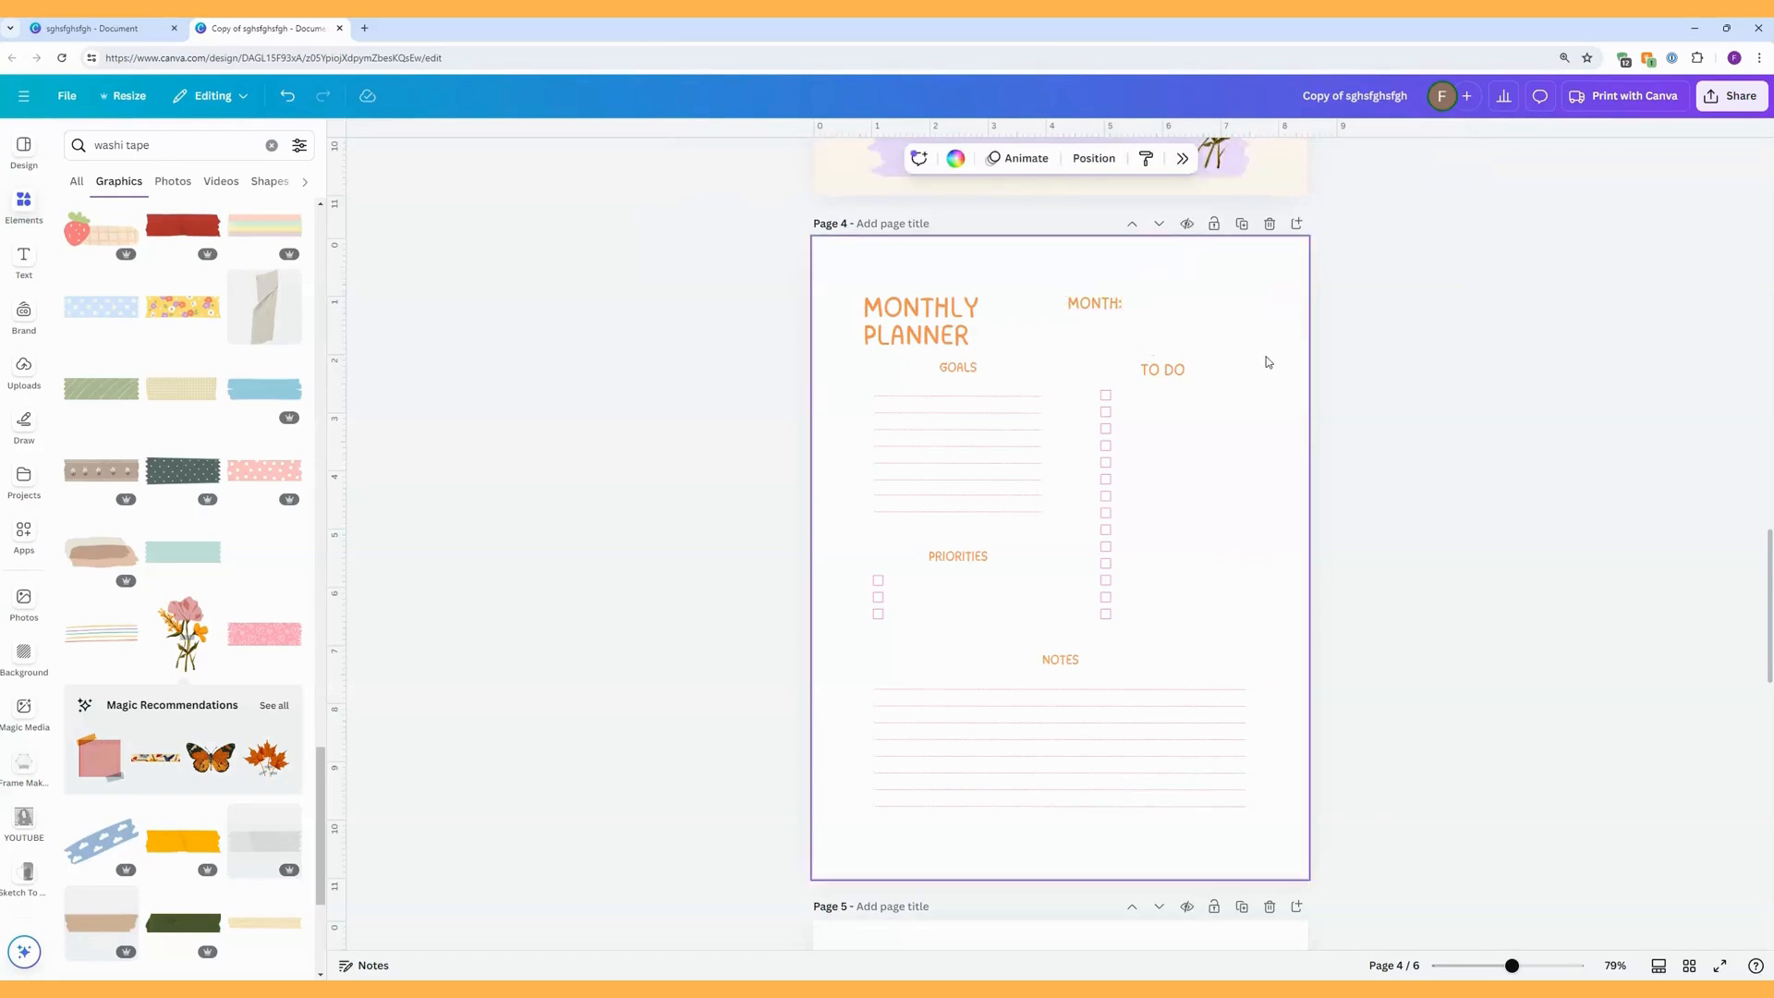
pyautogui.click(1099, 307)
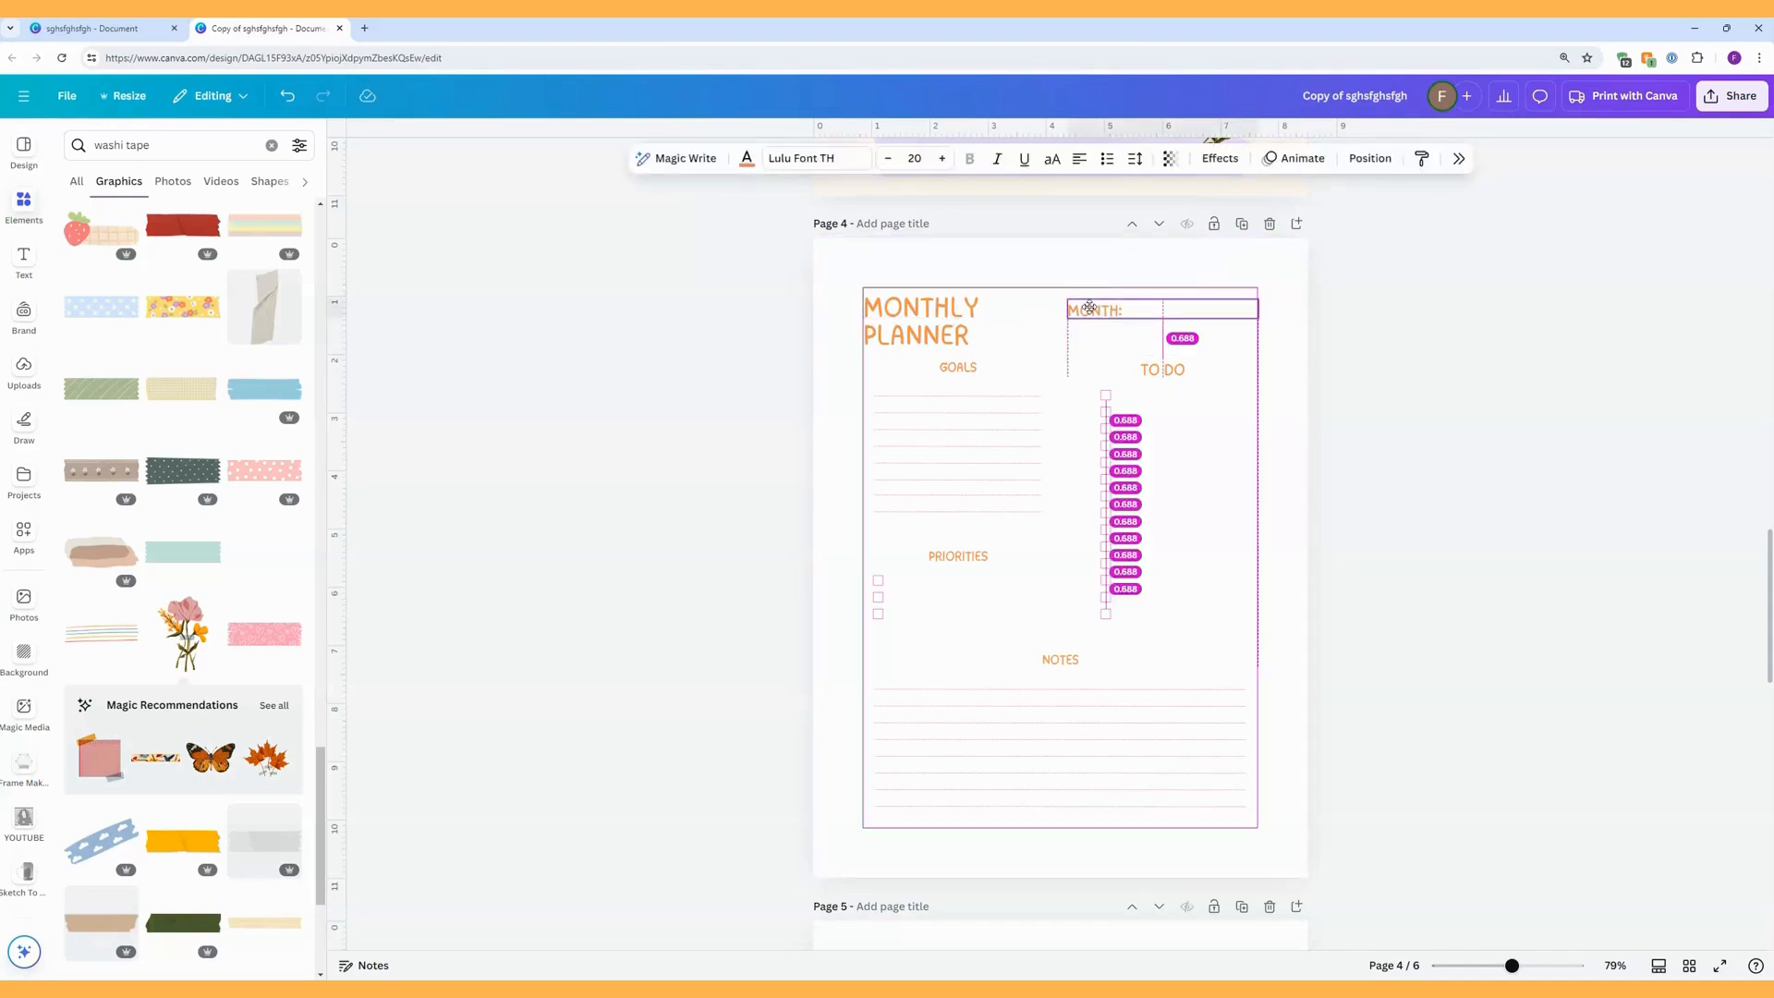
# Set the font size of the Goals and Priorities headings to 20.
pyautogui.click(966, 374)
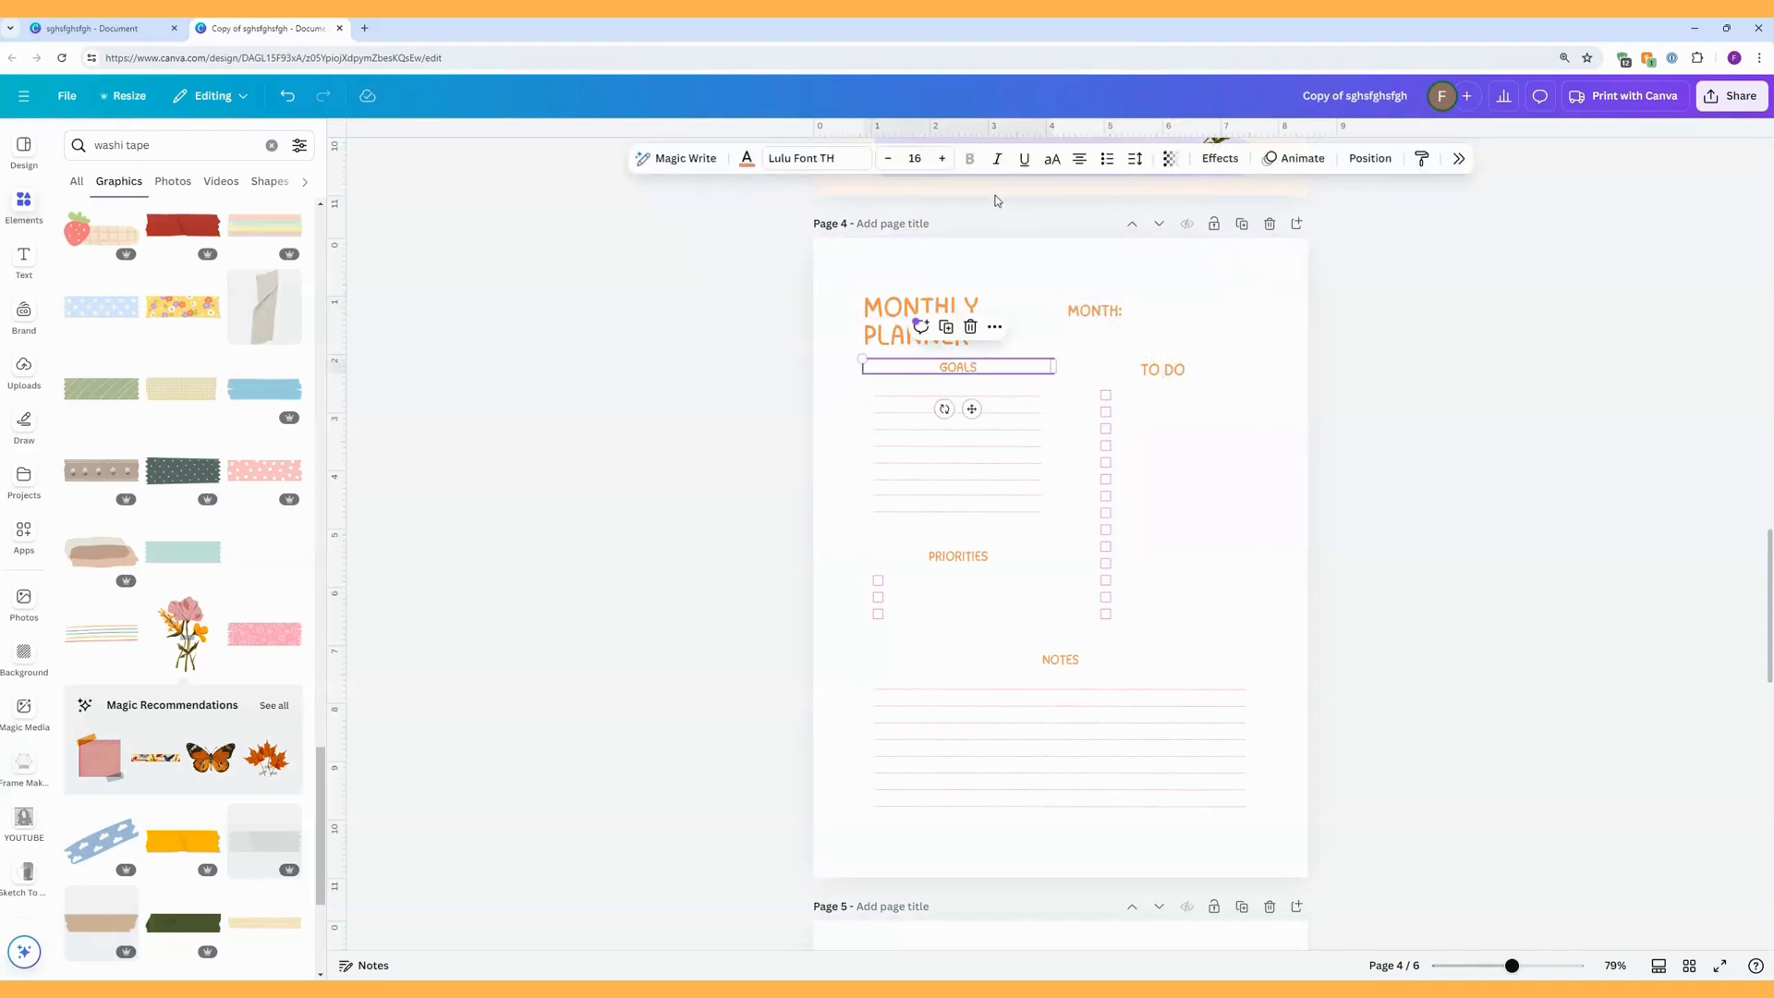
pyautogui.click(943, 159)
pyautogui.click(943, 159)
pyautogui.click(942, 159)
pyautogui.click(942, 159)
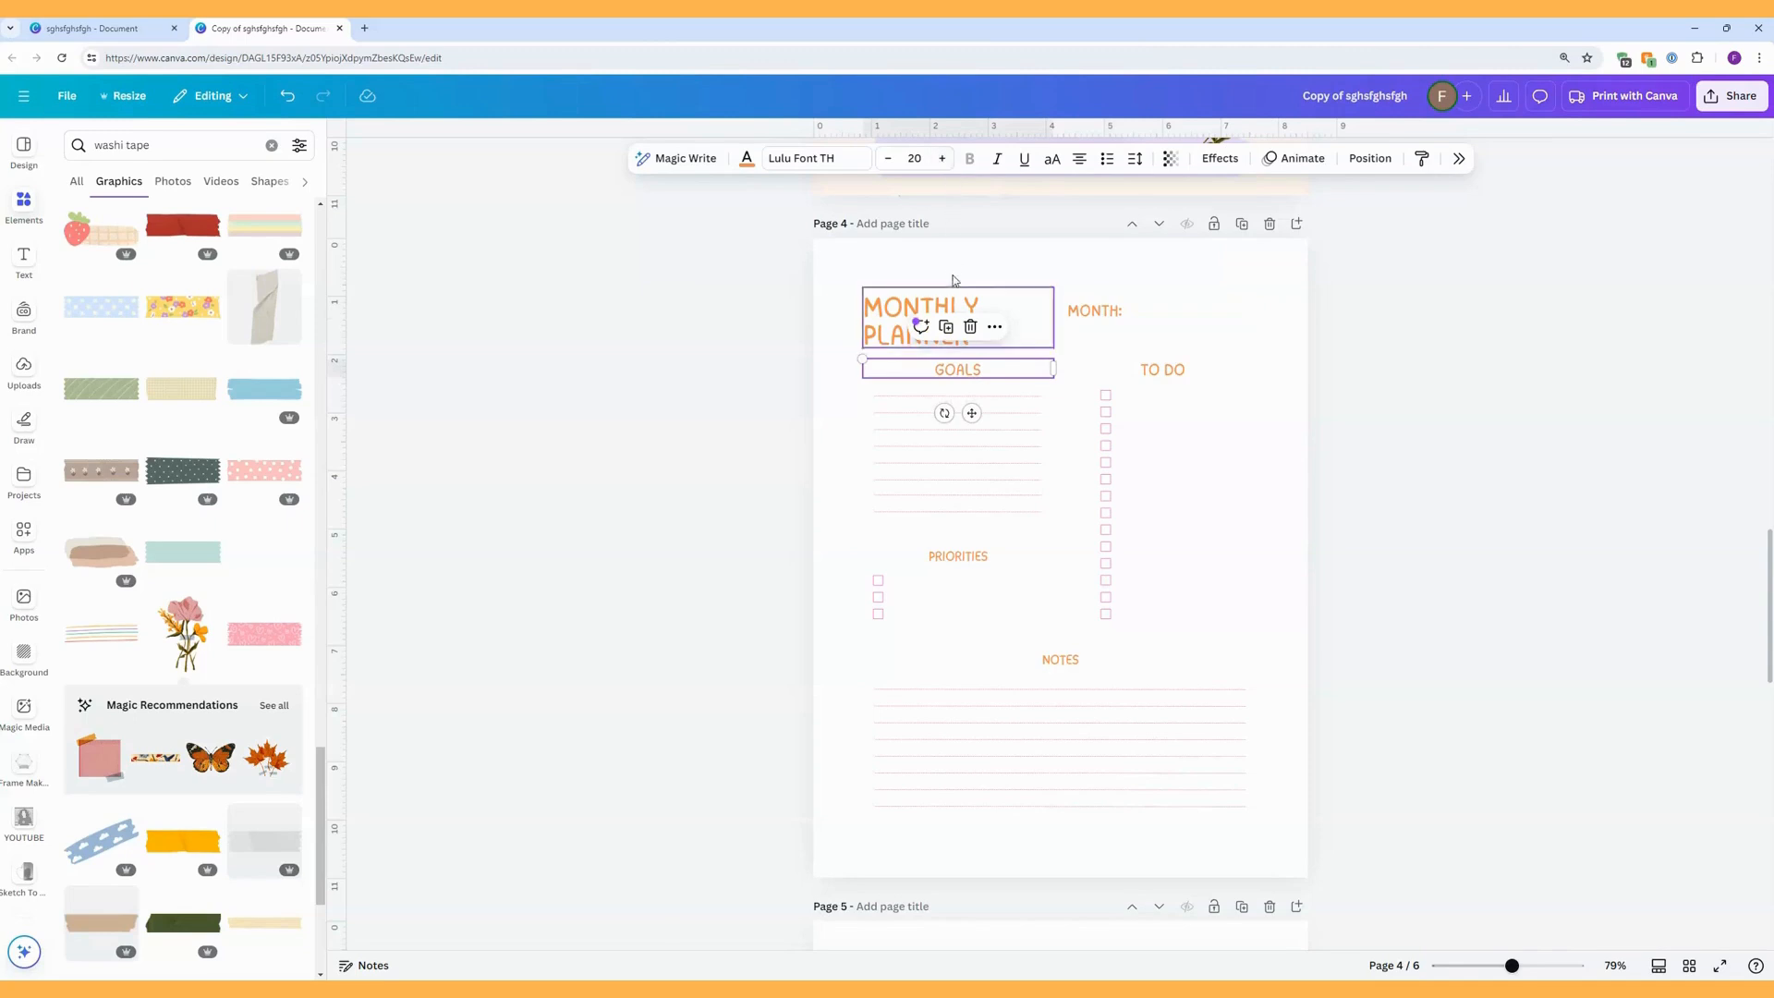
pyautogui.click(980, 554)
pyautogui.click(914, 159)
pyautogui.write('20')
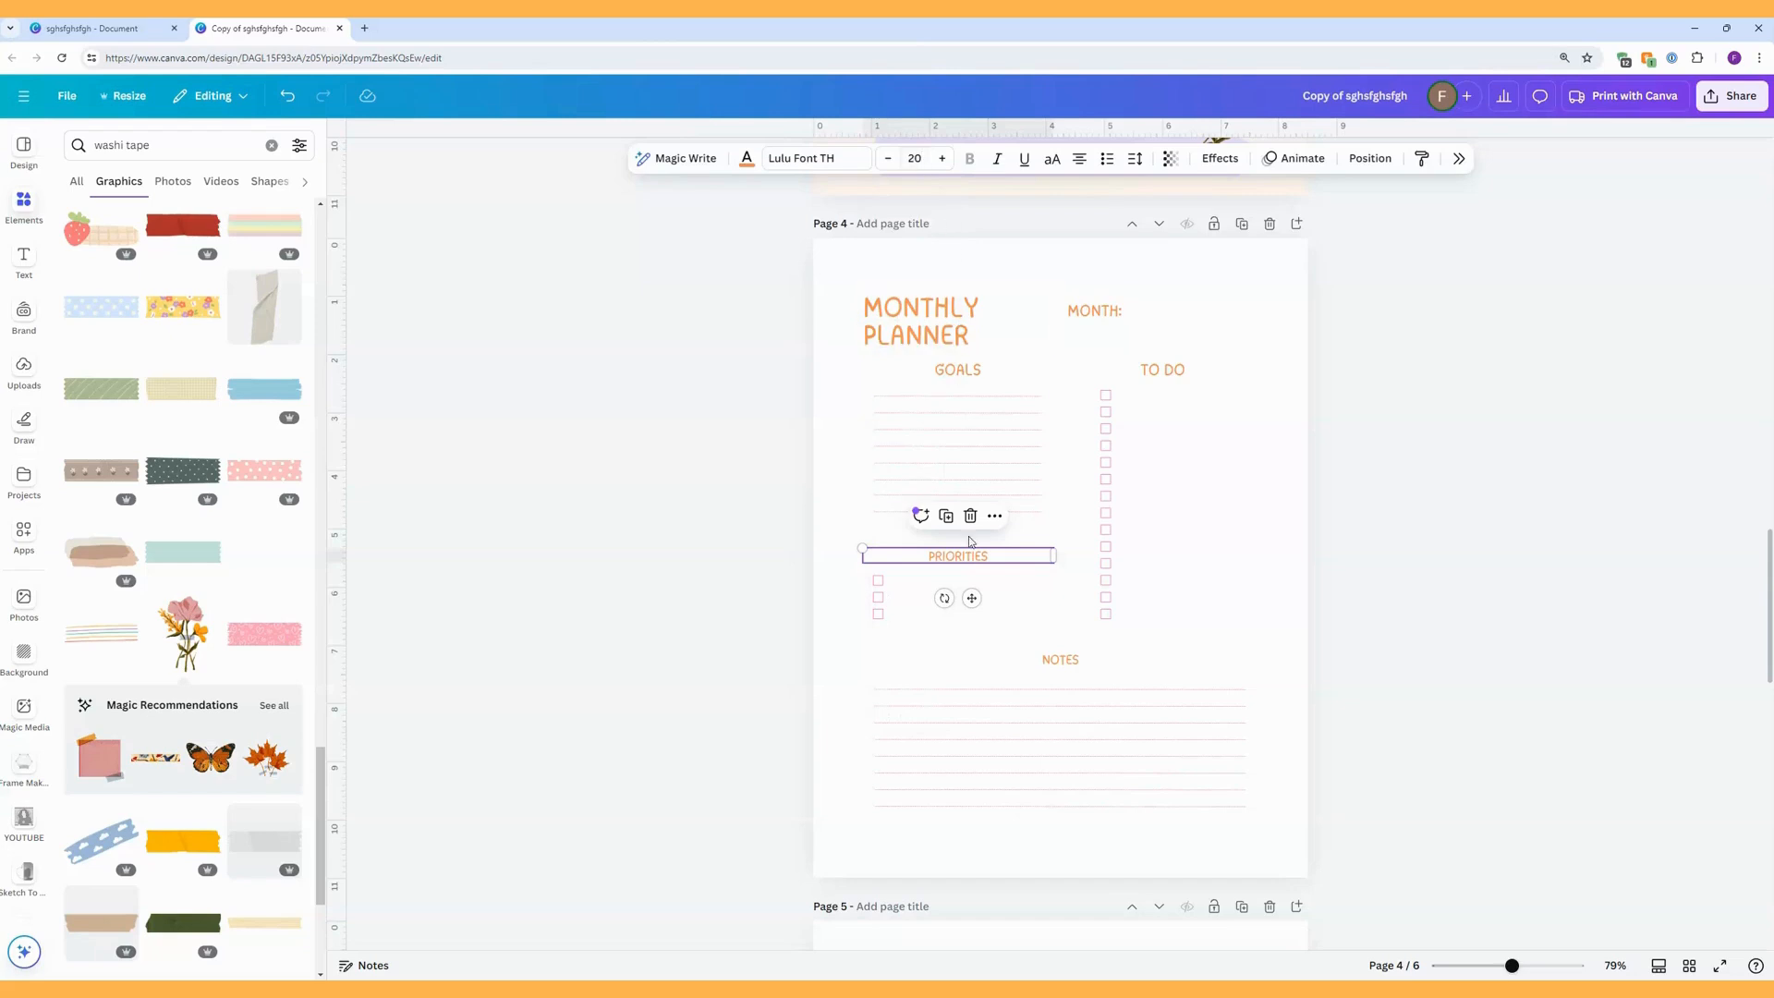
# Enlarge the Notes heading to font size 20 to match the other headings on page 4.
pyautogui.click(1064, 661)
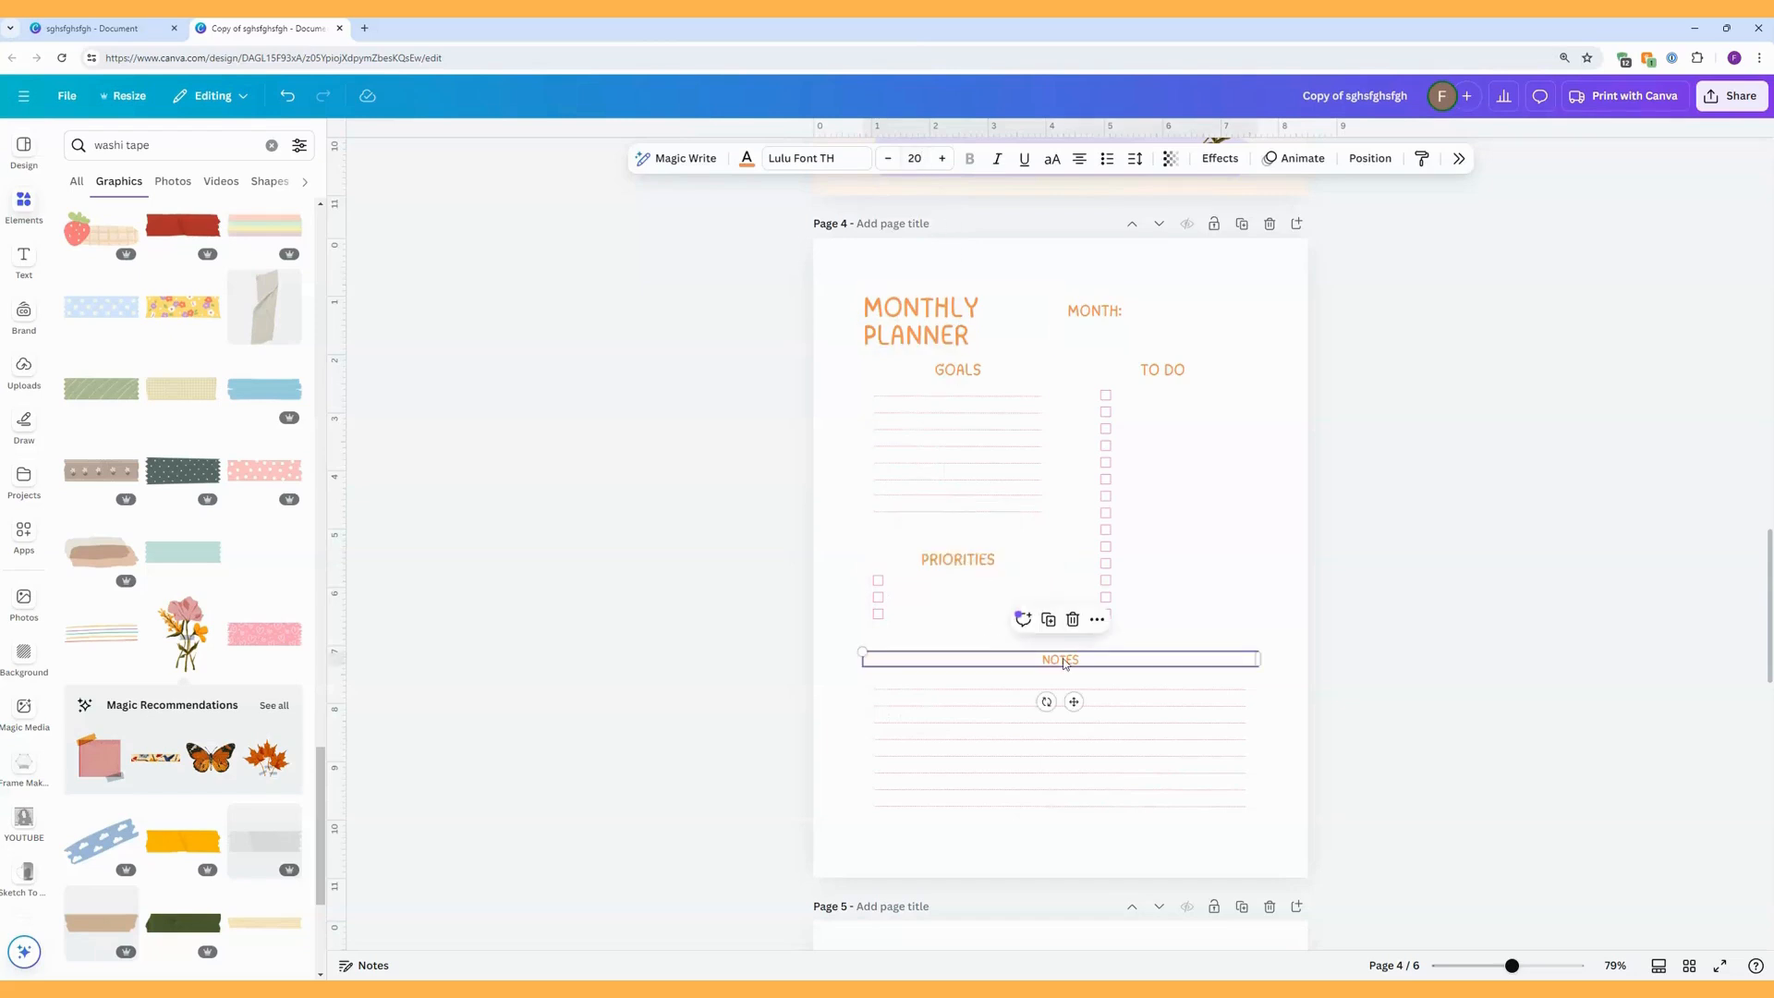
pyautogui.doubleClick(1065, 661)
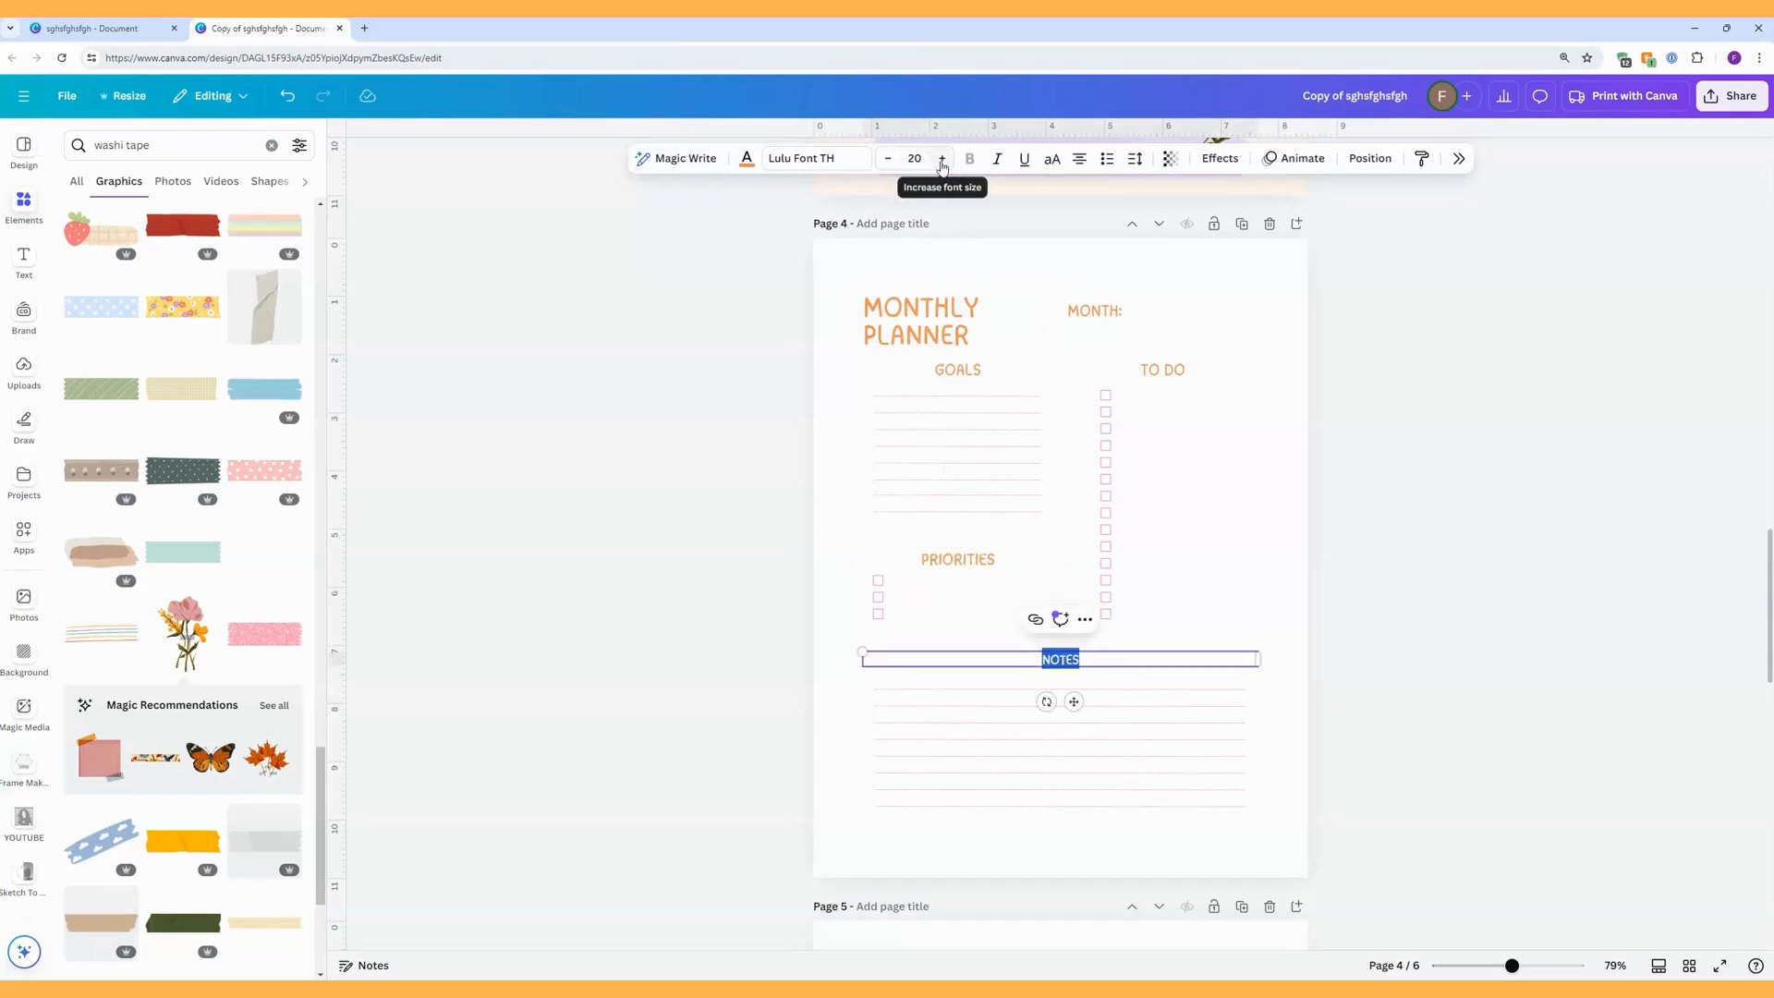
pyautogui.press('Escape')
pyautogui.click(1213, 612)
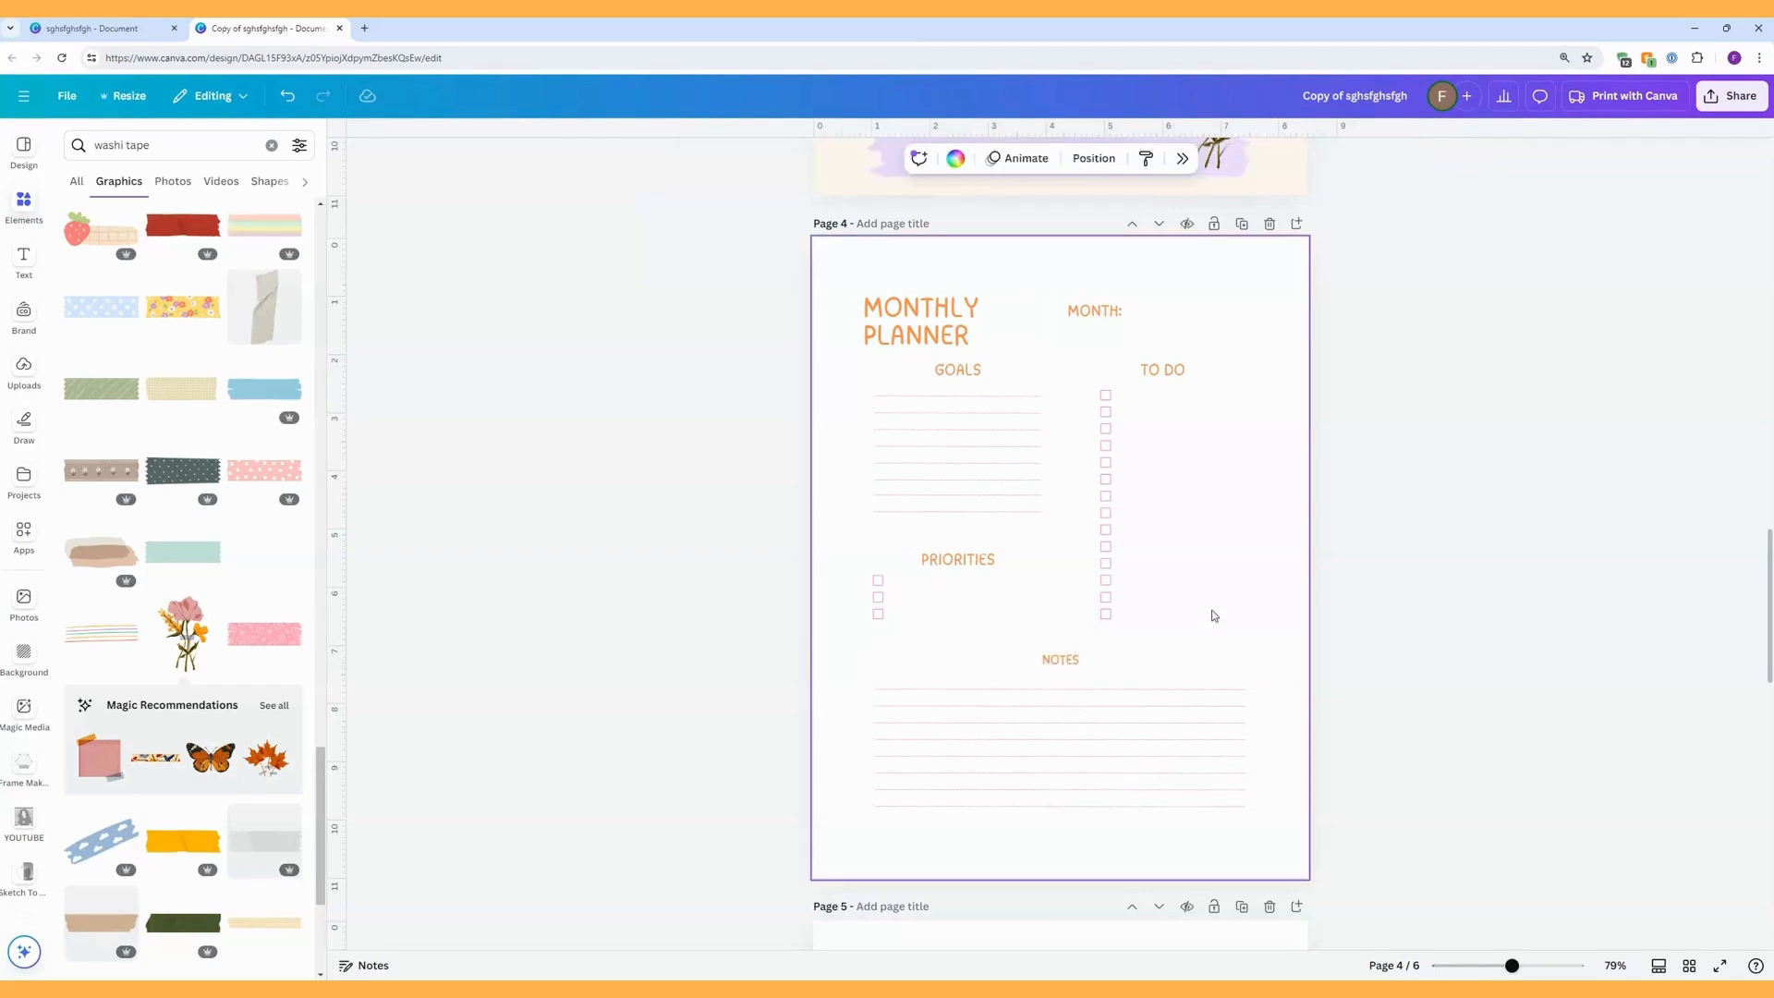
pyautogui.click(1142, 662)
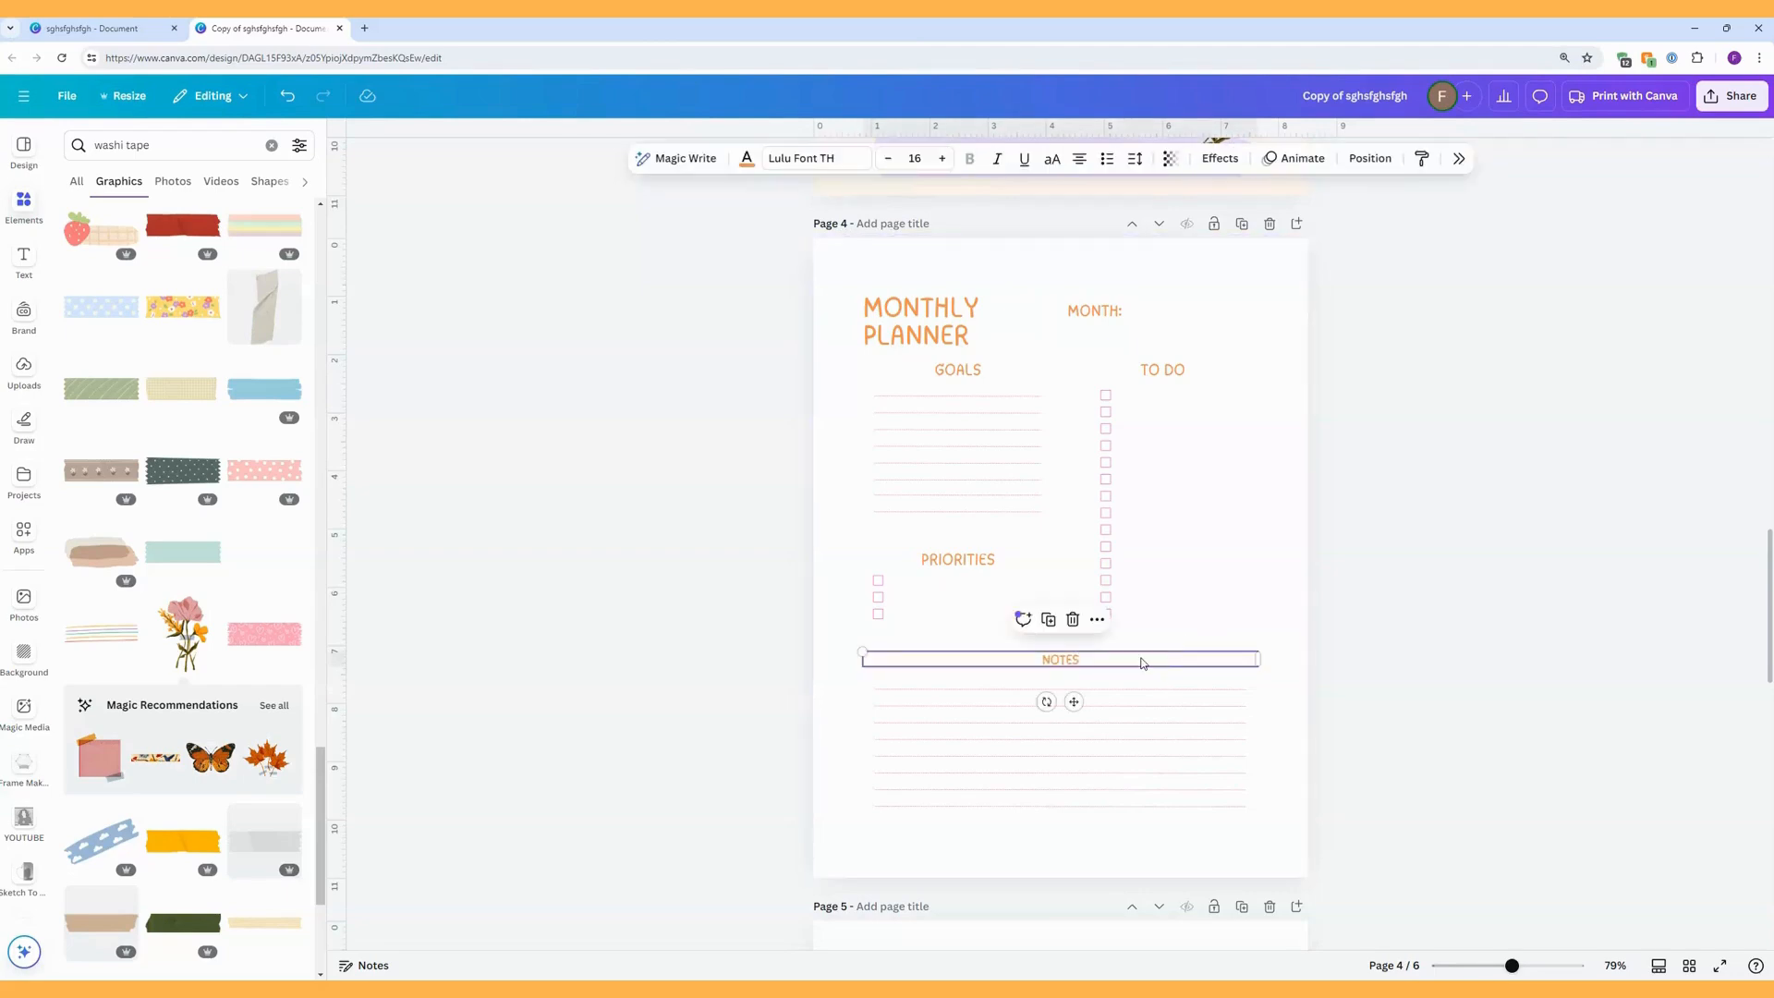
pyautogui.click(943, 159)
pyautogui.click(942, 159)
pyautogui.click(1281, 457)
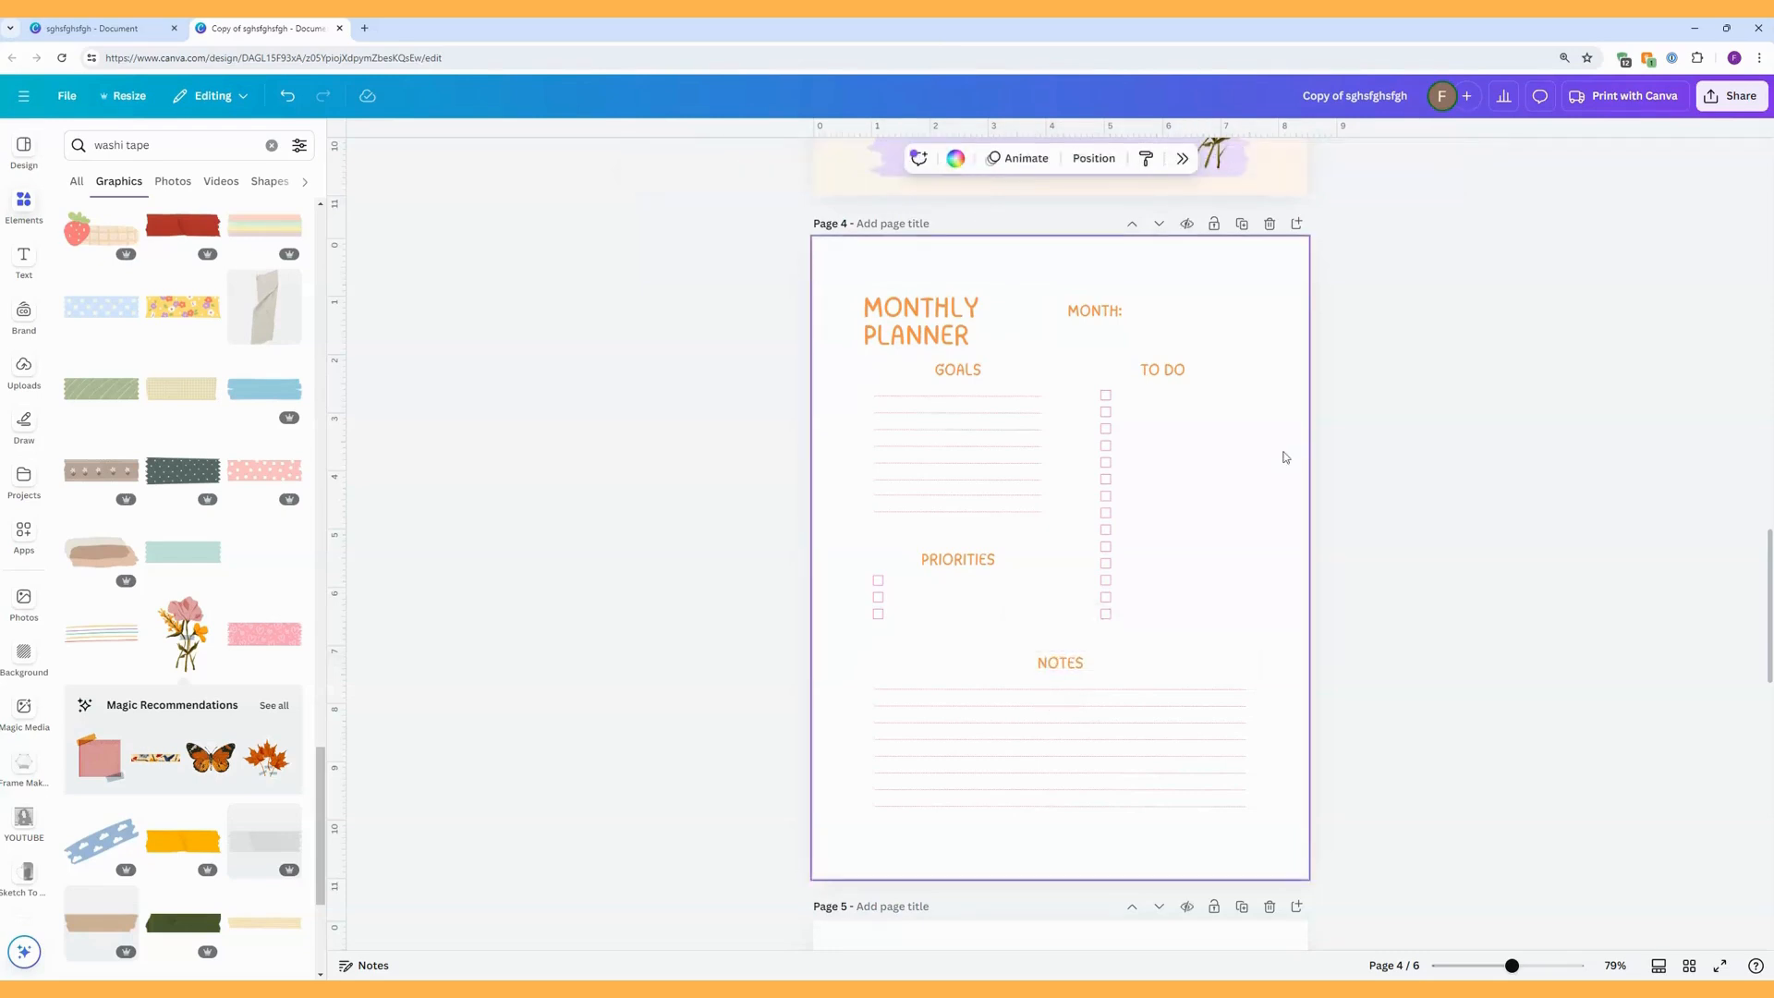
# Shift the three Priorities checkboxes slightly to the right, keeping them level.
pyautogui.moveTo(896, 651); pyautogui.dragTo(871, 568)
pyautogui.moveTo(892, 655); pyautogui.dragTo(908, 659)
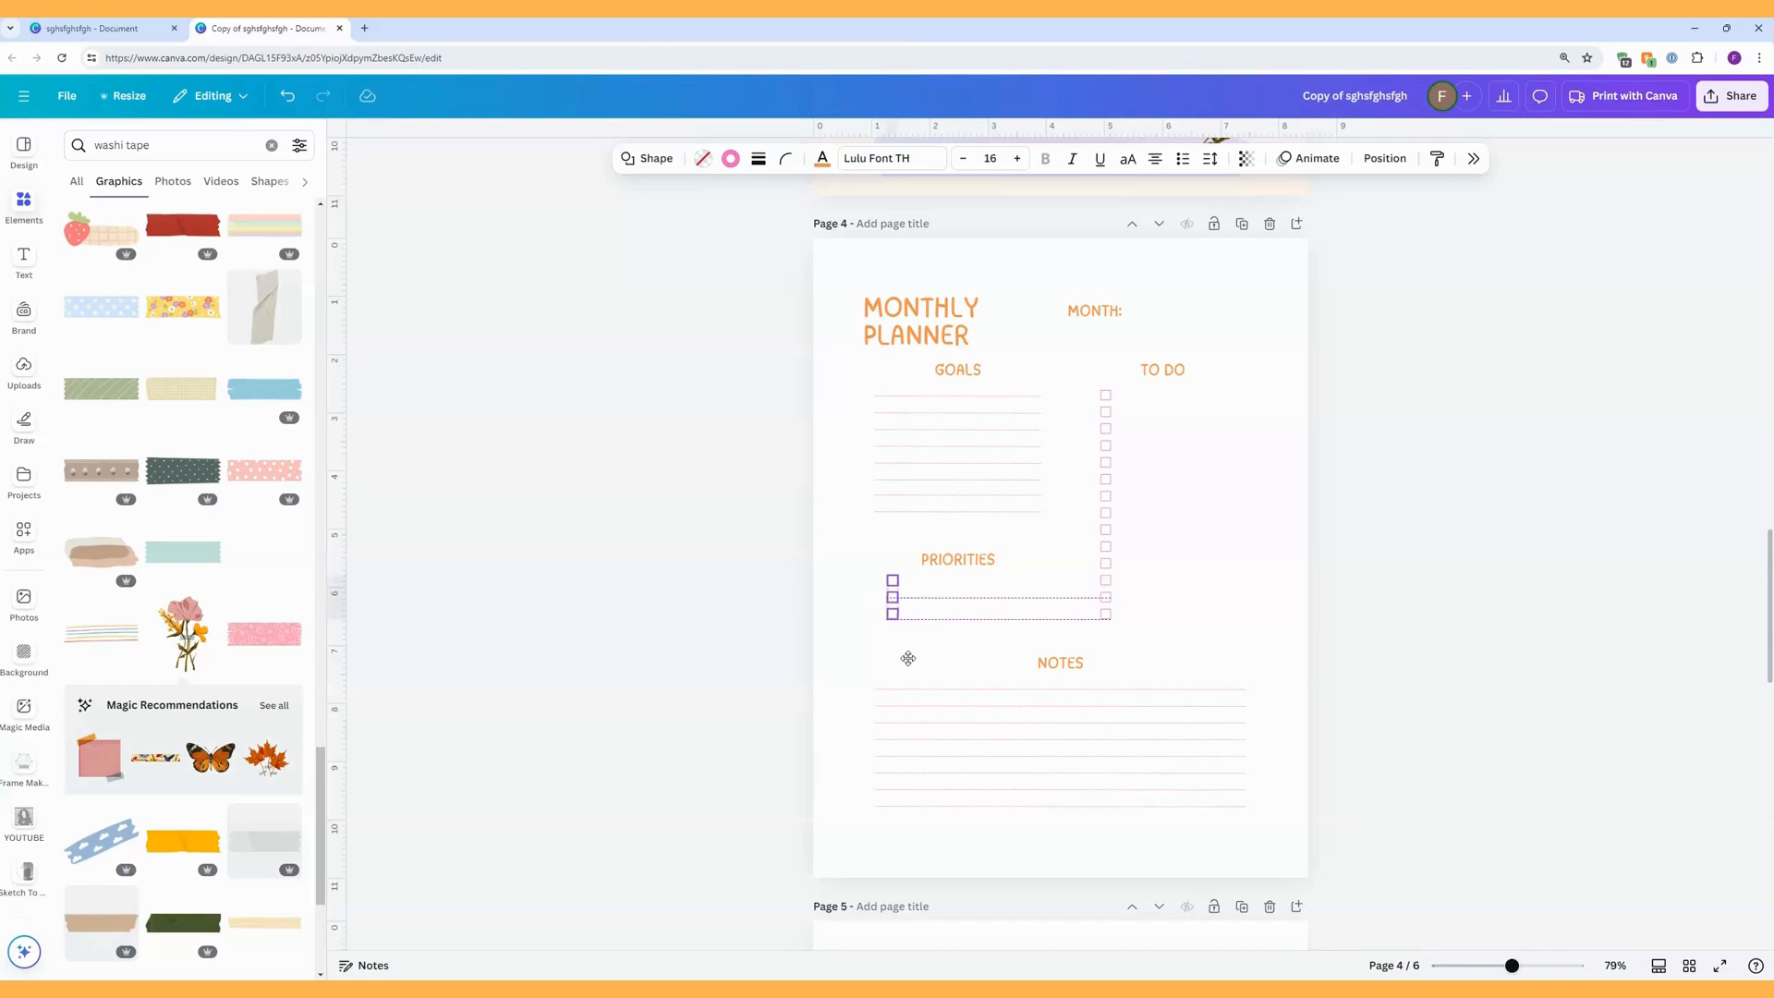
pyautogui.moveTo(908, 658); pyautogui.dragTo(907, 657)
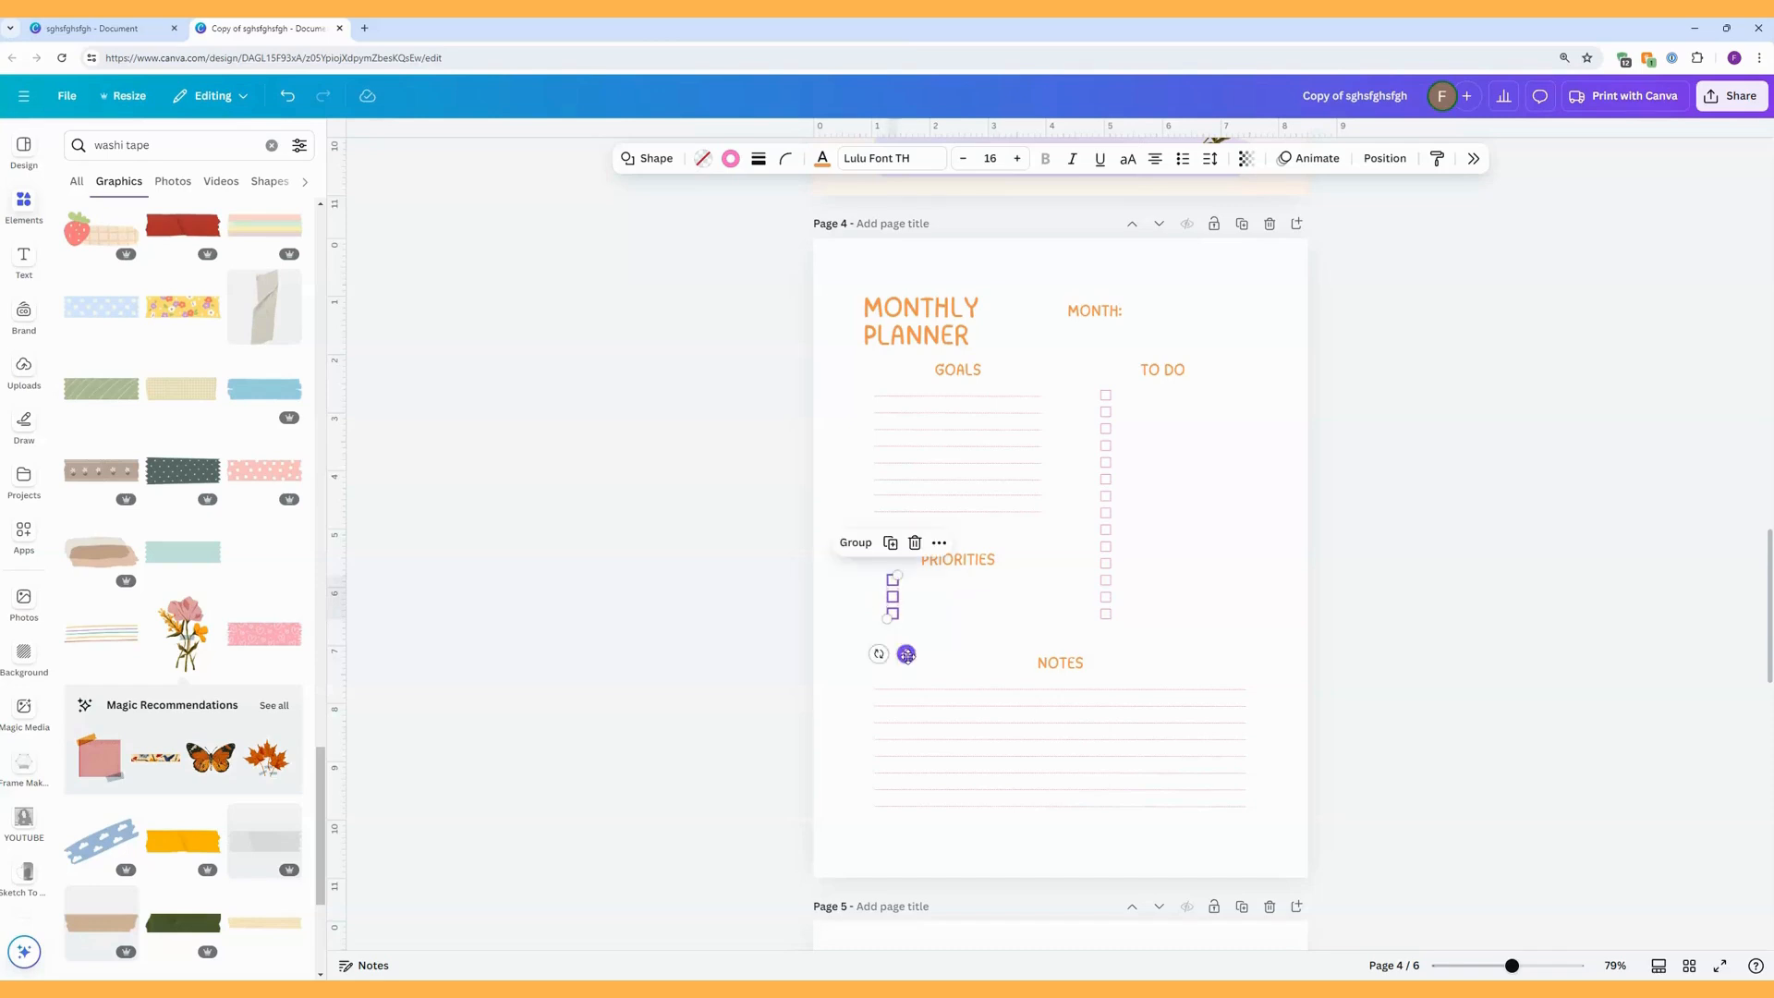
pyautogui.click(1190, 578)
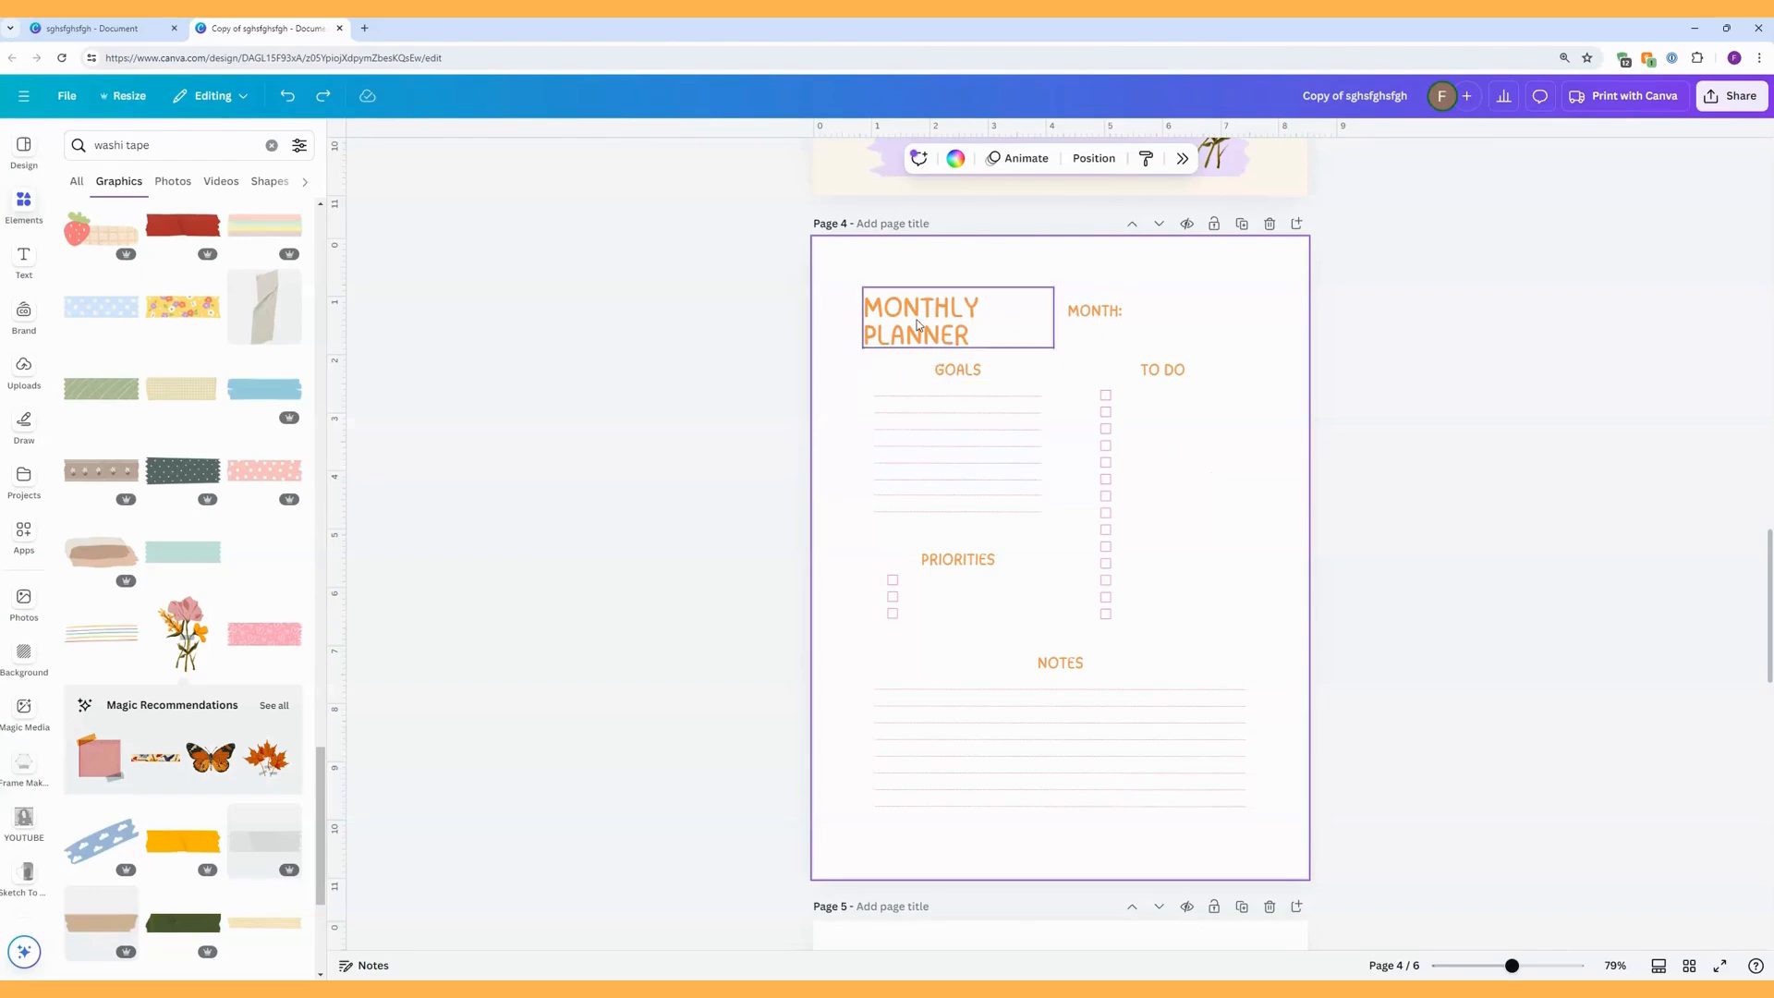
# Widen the Monthly Planner title's text box so it fits on one line, and centre-align its text.
pyautogui.moveTo(917, 326); pyautogui.dragTo(923, 319)
pyautogui.moveTo(1060, 313); pyautogui.dragTo(1247, 315)
pyautogui.click(1027, 158)
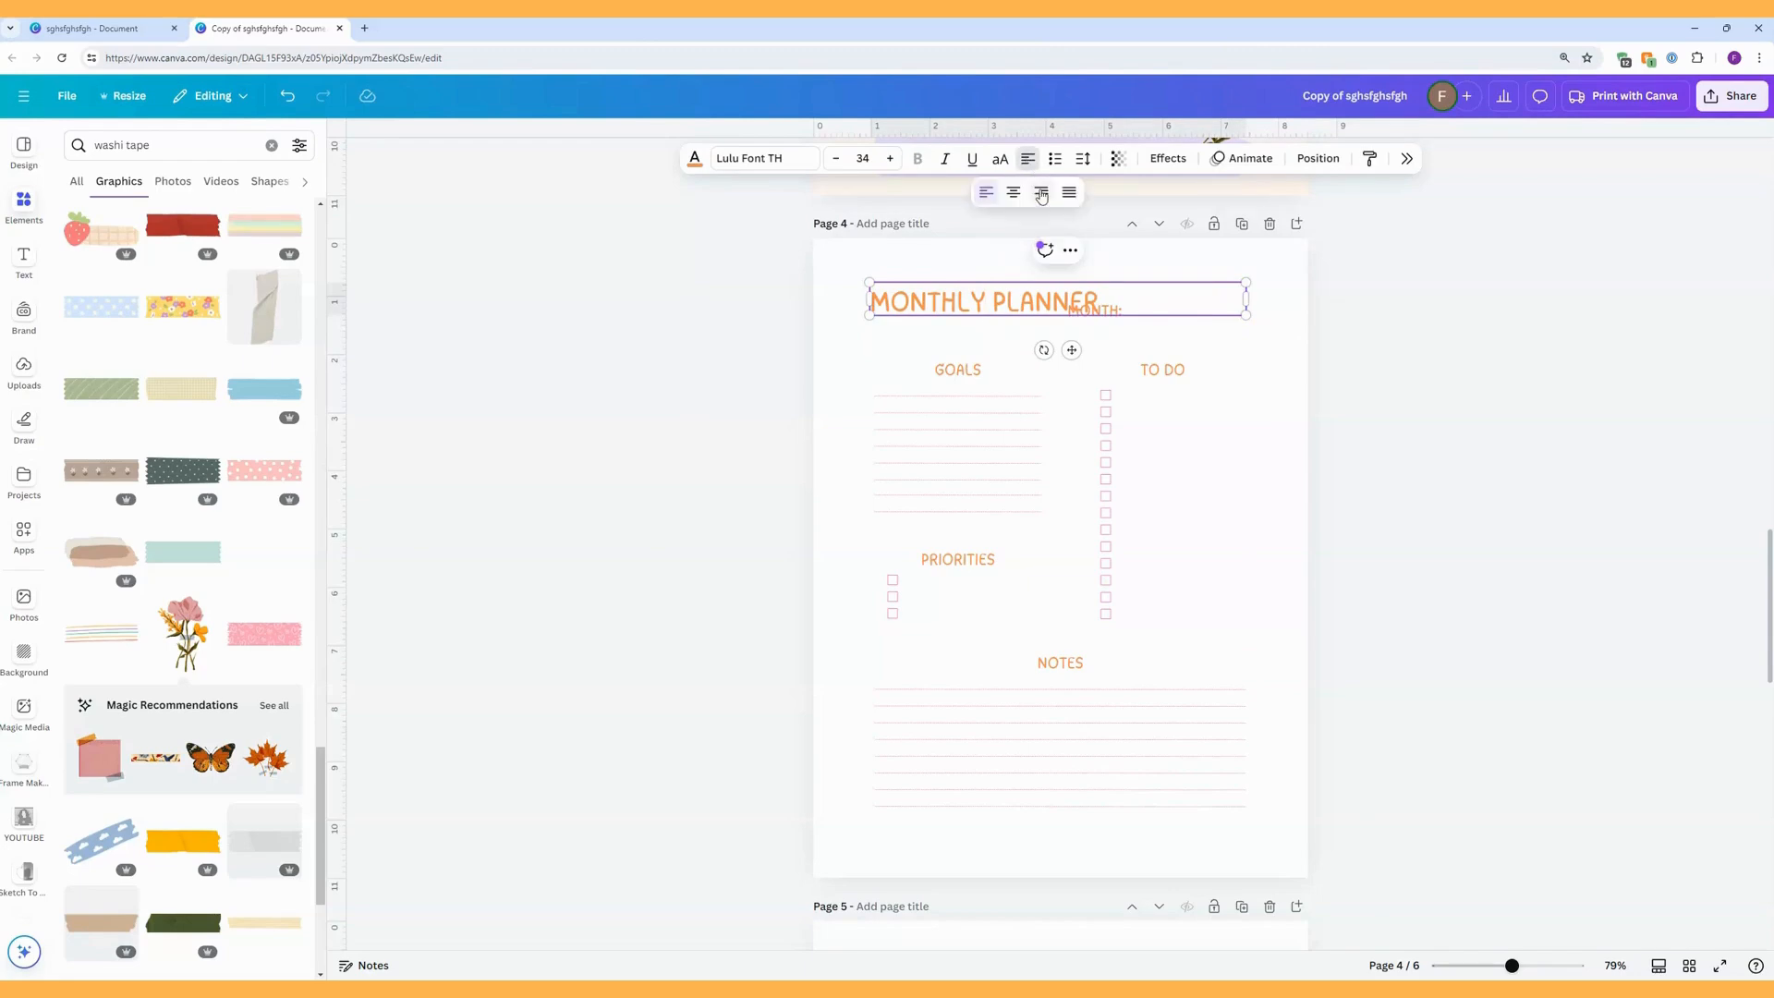
pyautogui.click(1013, 191)
# Move the MONTH: label below the Monthly Planner title, slightly left of the page's centre.
pyautogui.click(1112, 321)
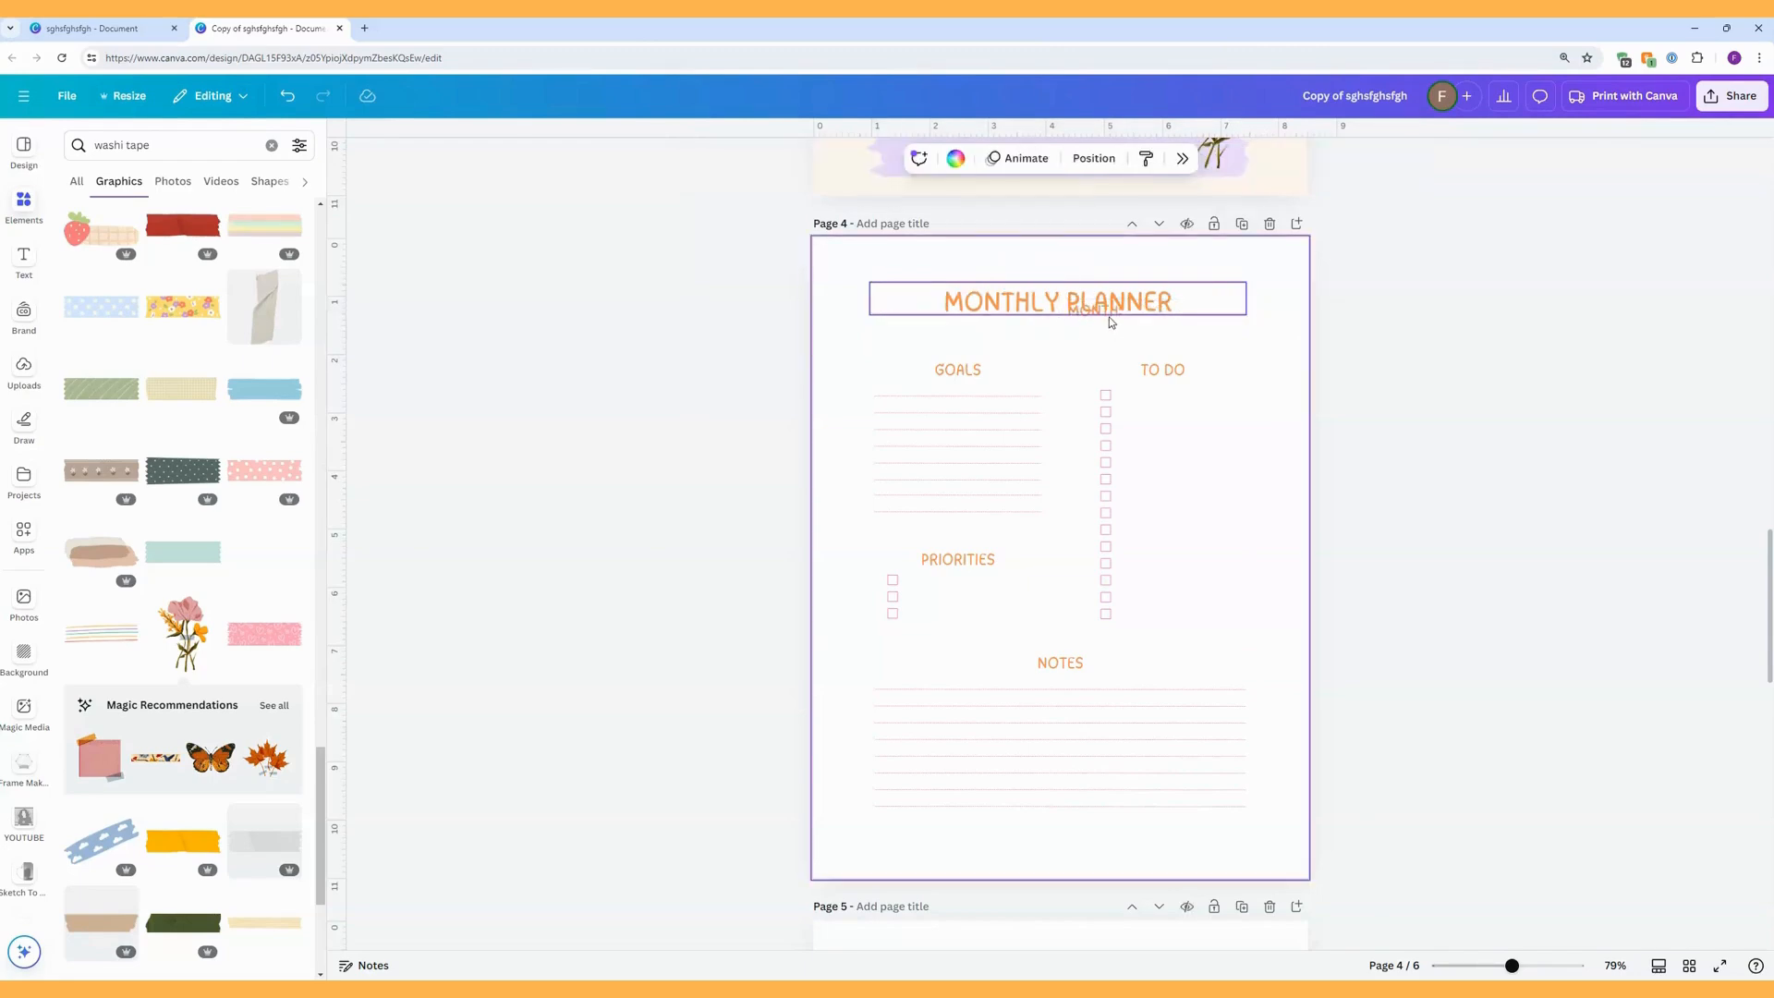
pyautogui.click(1110, 318)
pyautogui.moveTo(1108, 311); pyautogui.dragTo(989, 317)
# Centre the Monthly Planner title horizontally on page 4 and check its alignment in the position settings.
pyautogui.click(998, 290)
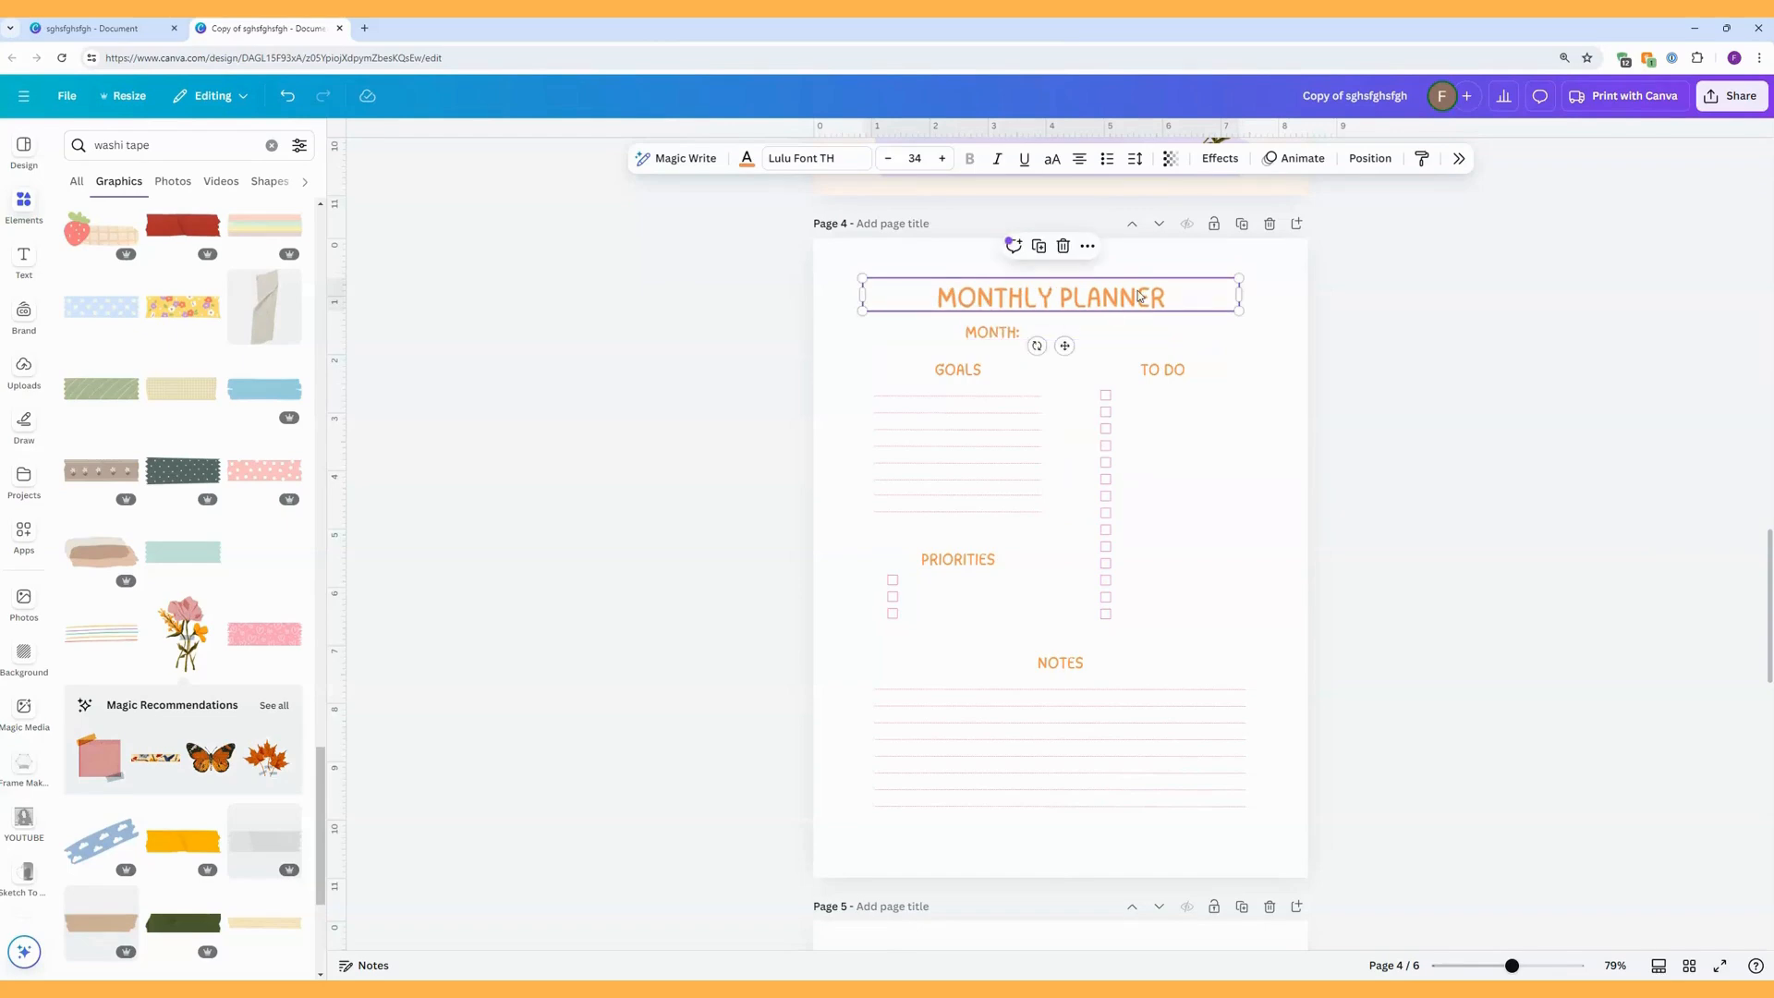
pyautogui.moveTo(1091, 299); pyautogui.dragTo(1099, 296)
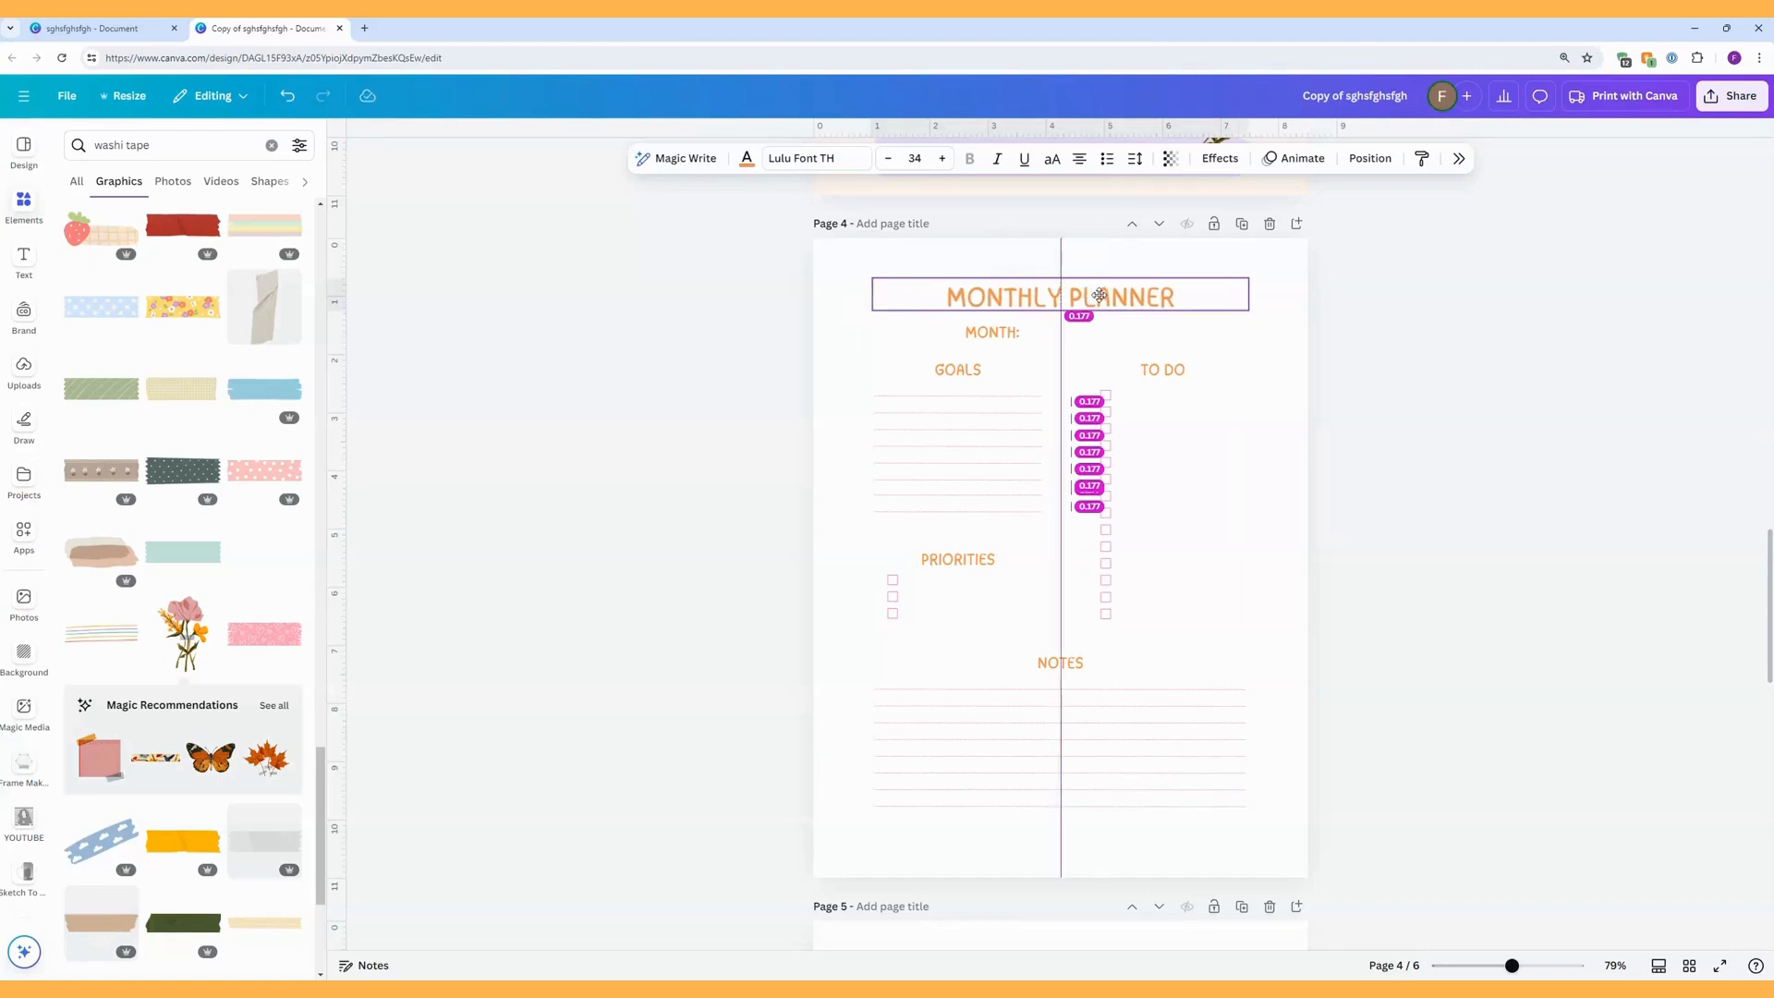
pyautogui.moveTo(1099, 295); pyautogui.dragTo(1100, 300)
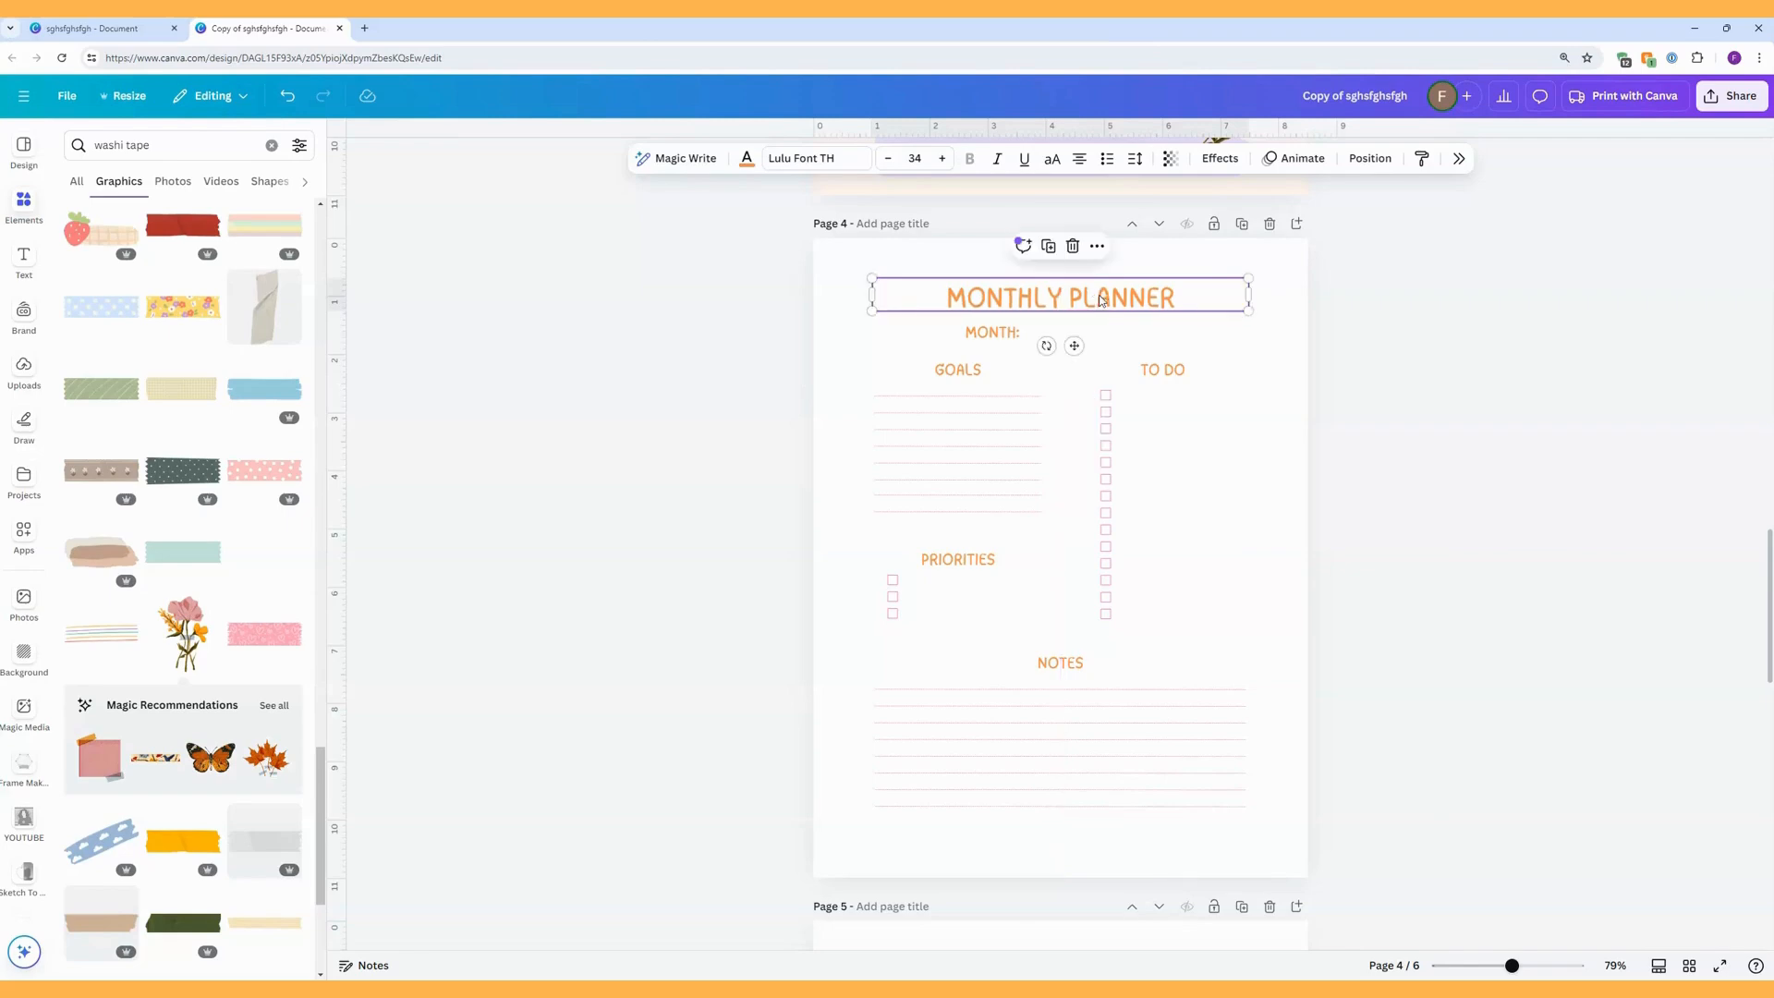
pyautogui.click(1370, 158)
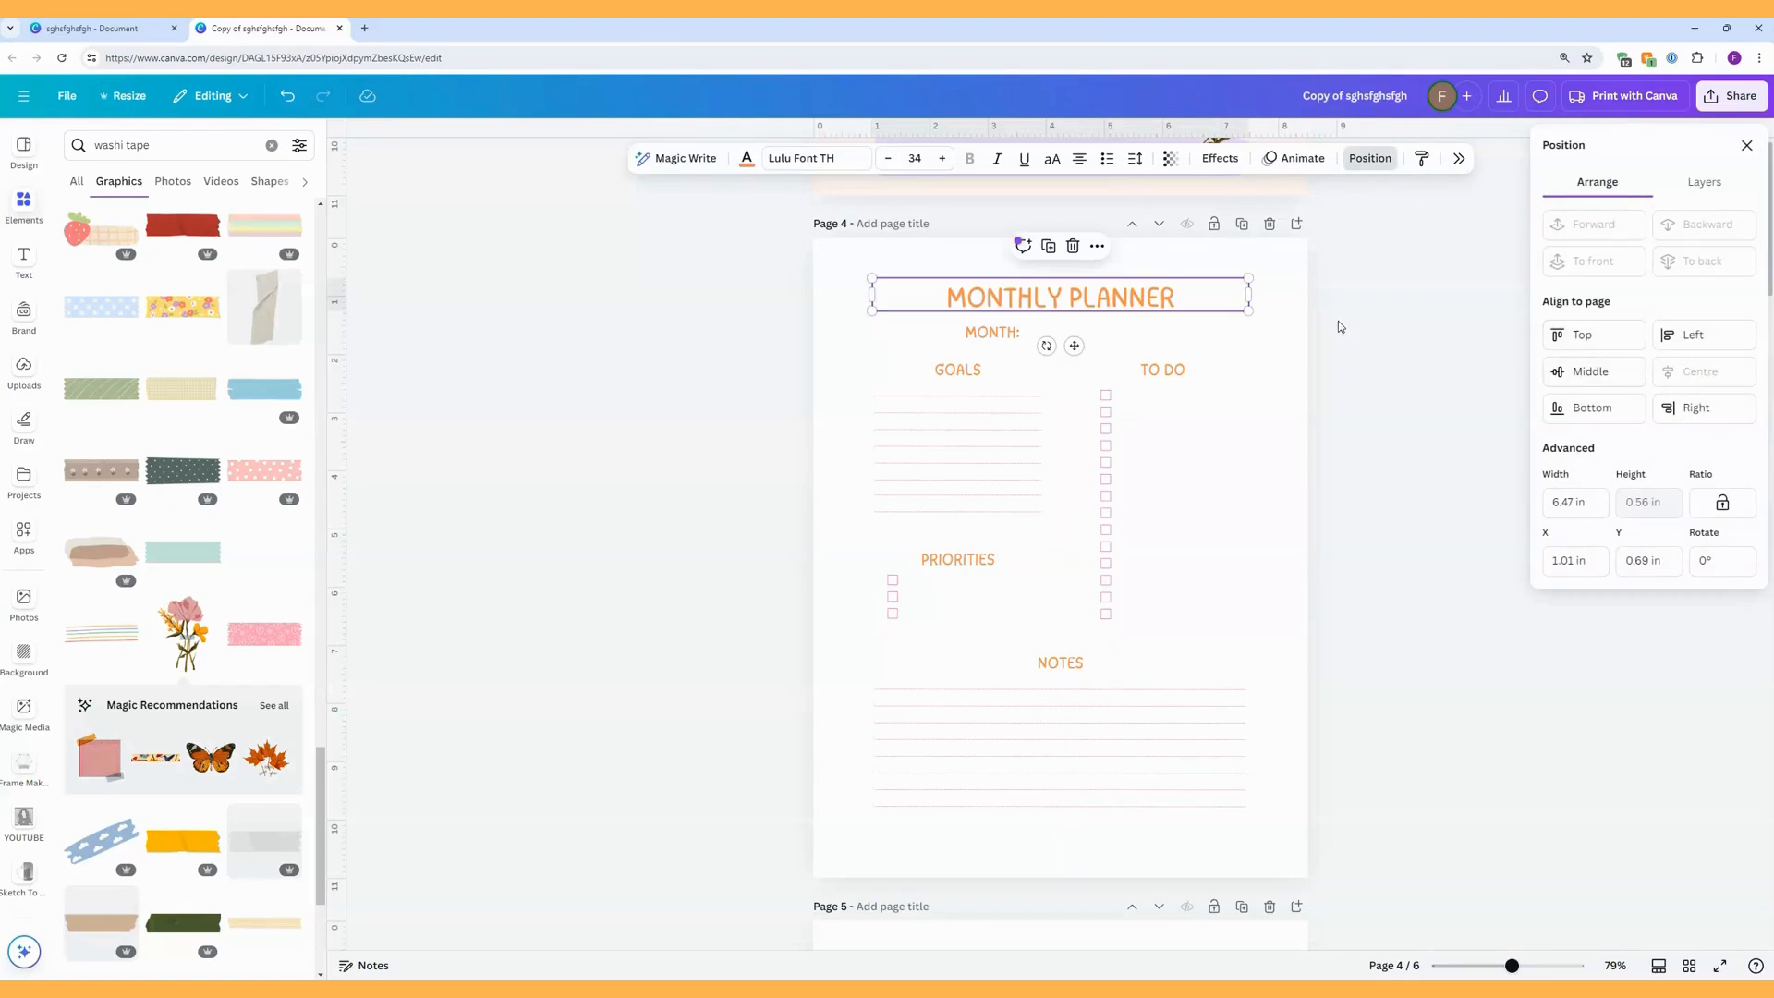
pyautogui.click(1247, 375)
pyautogui.click(1254, 479)
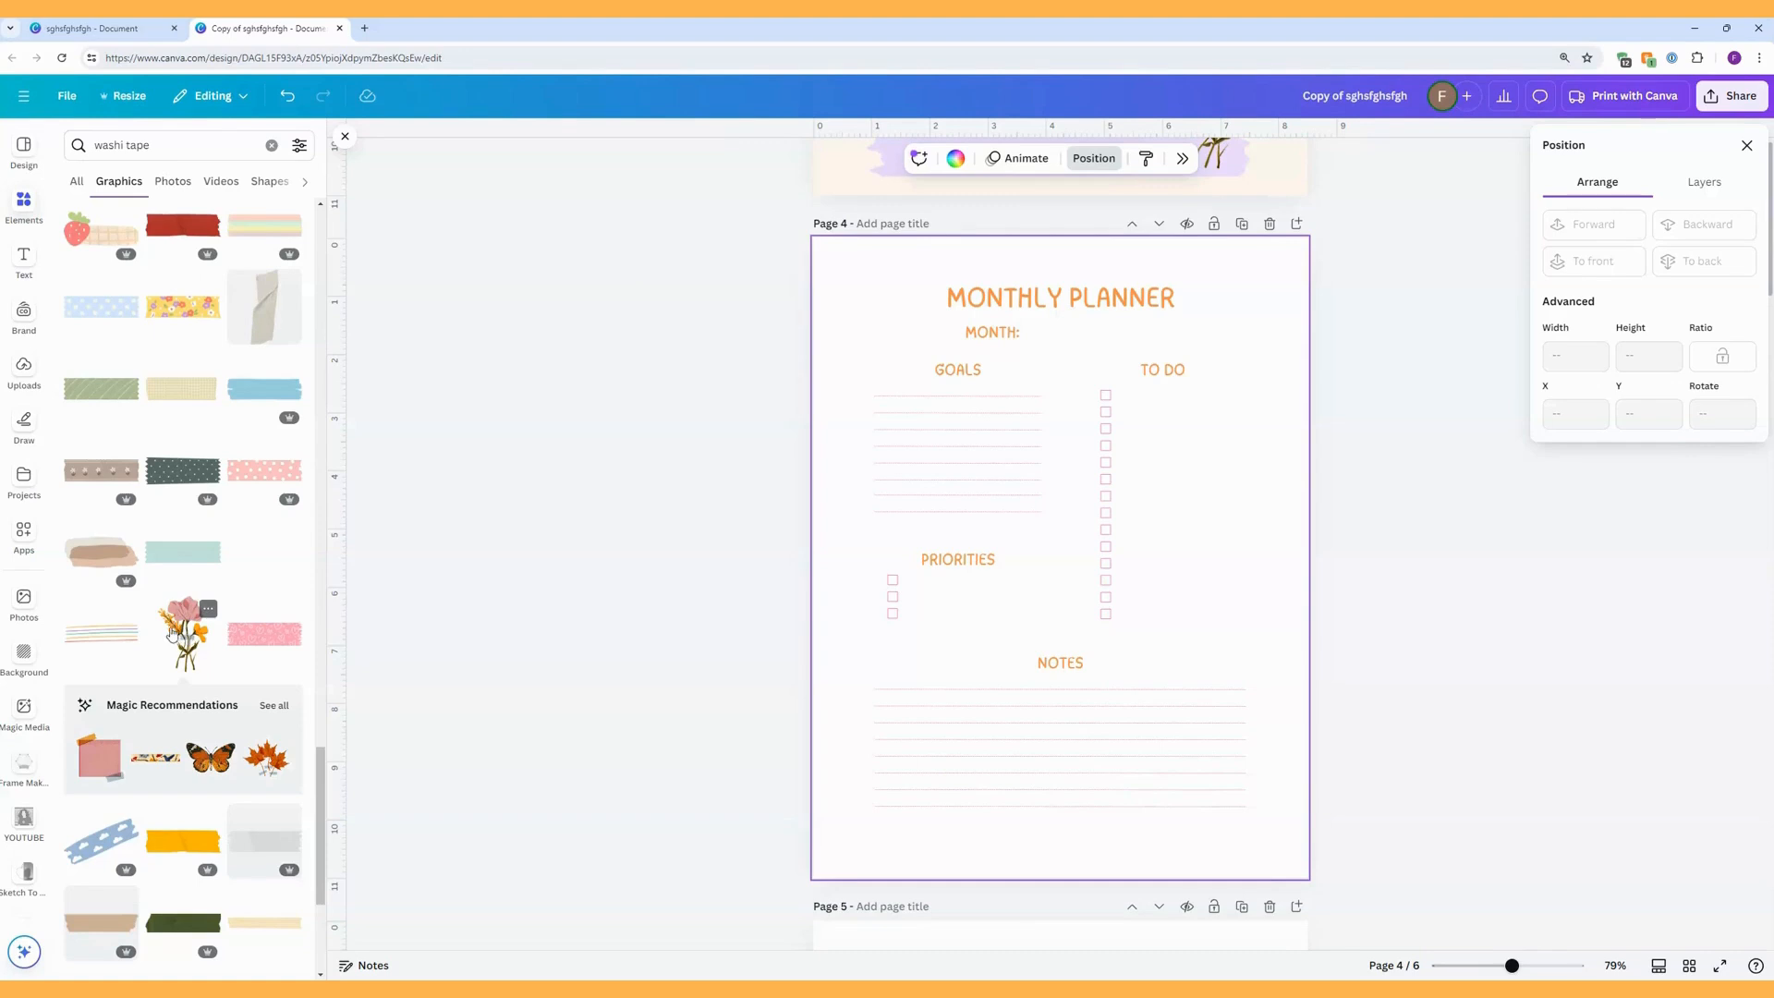
# Search the elements for "flowers" and add the peach watercolour bouquet graphic to page 4.
pyautogui.click(275, 706)
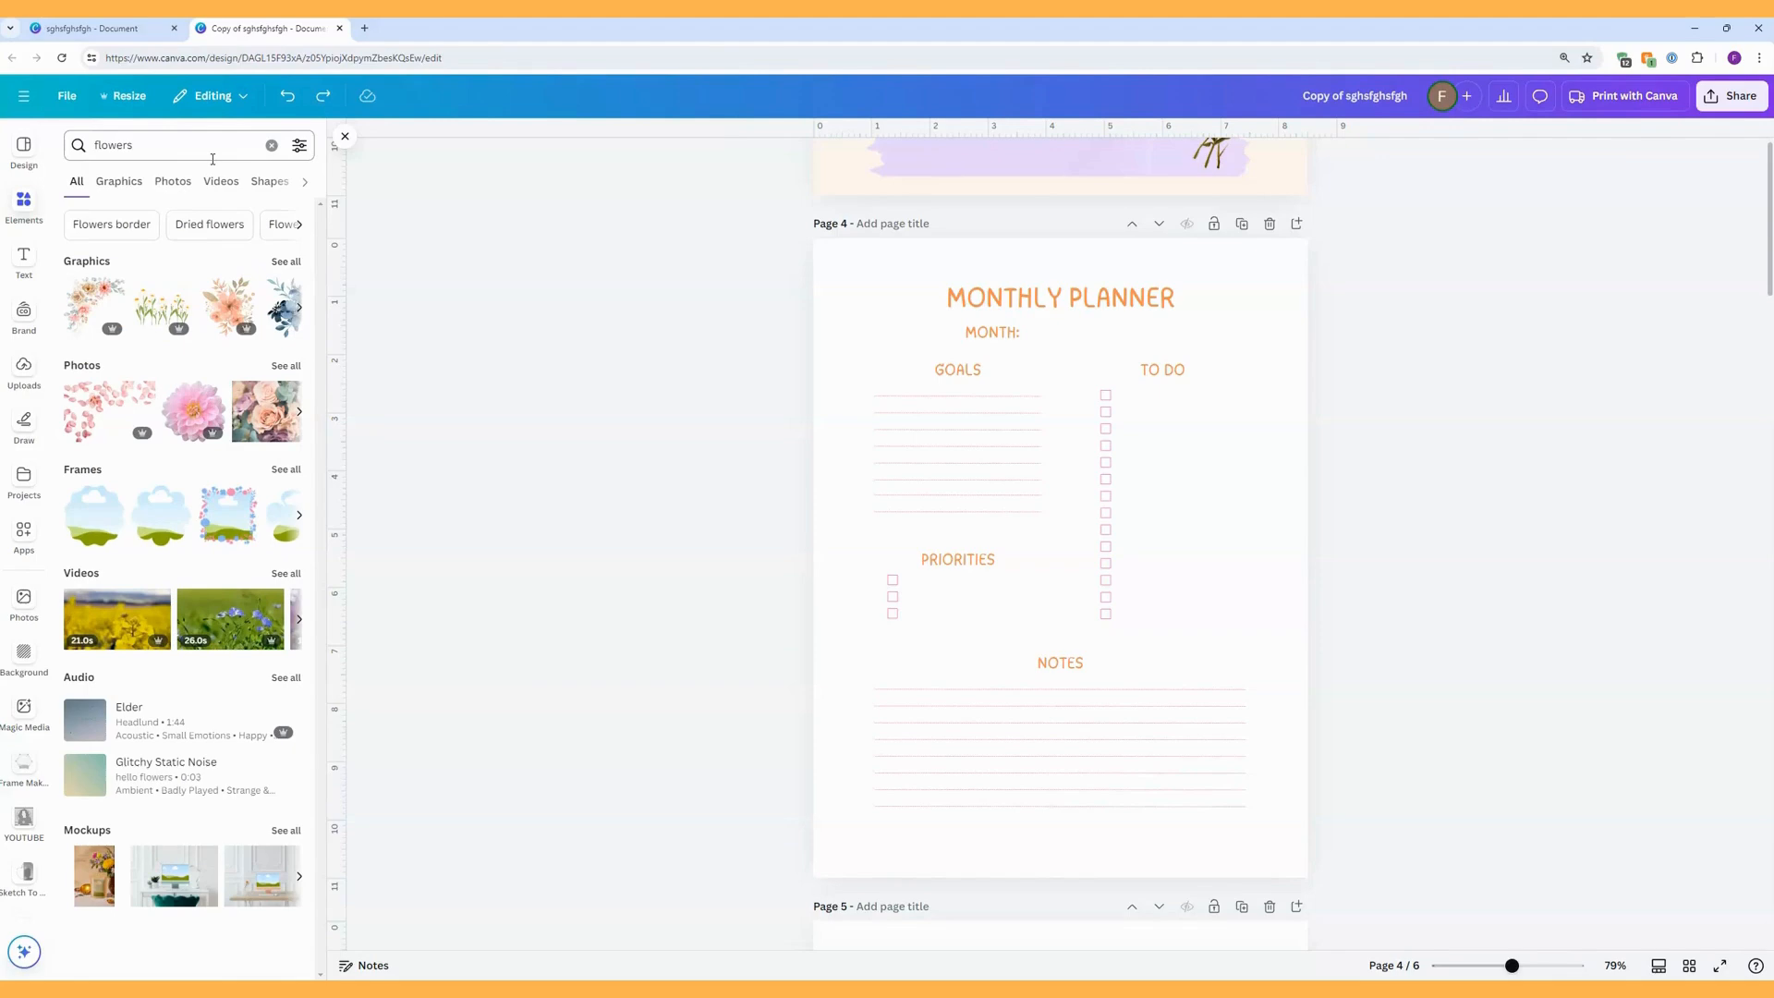
pyautogui.click(282, 264)
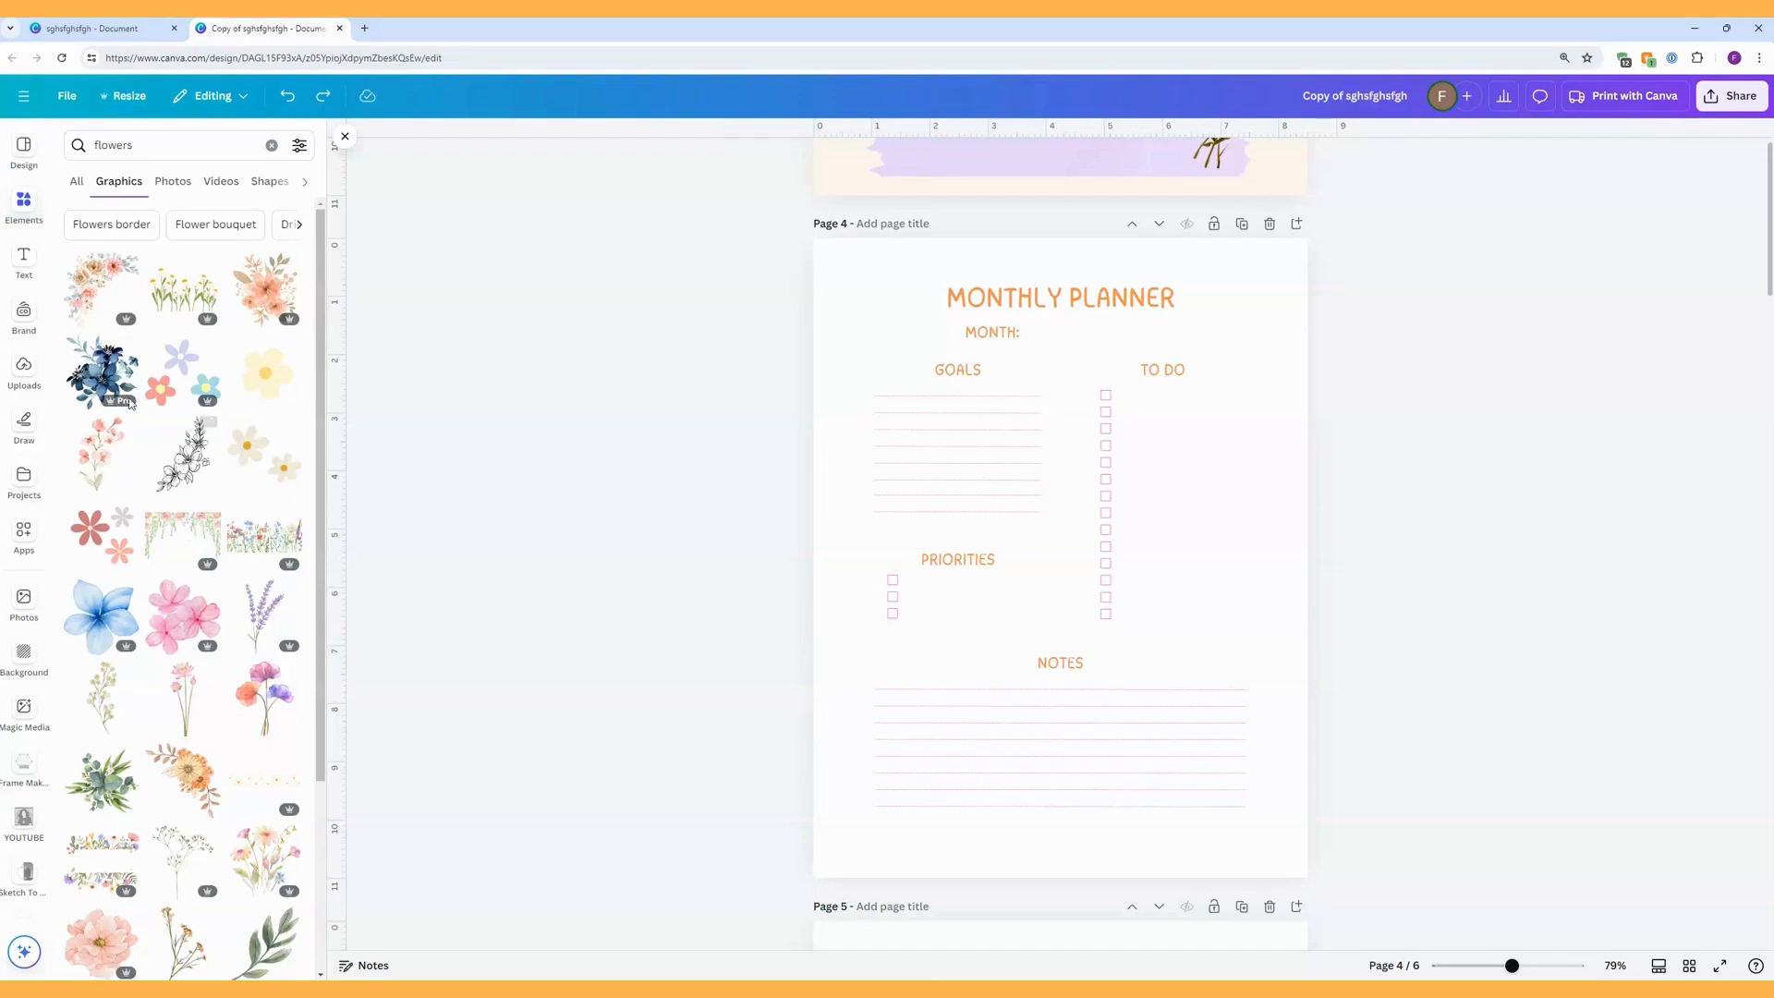
pyautogui.click(265, 294)
pyautogui.moveTo(1109, 592); pyautogui.dragTo(1149, 657)
pyautogui.moveTo(1298, 851); pyautogui.dragTo(1295, 849)
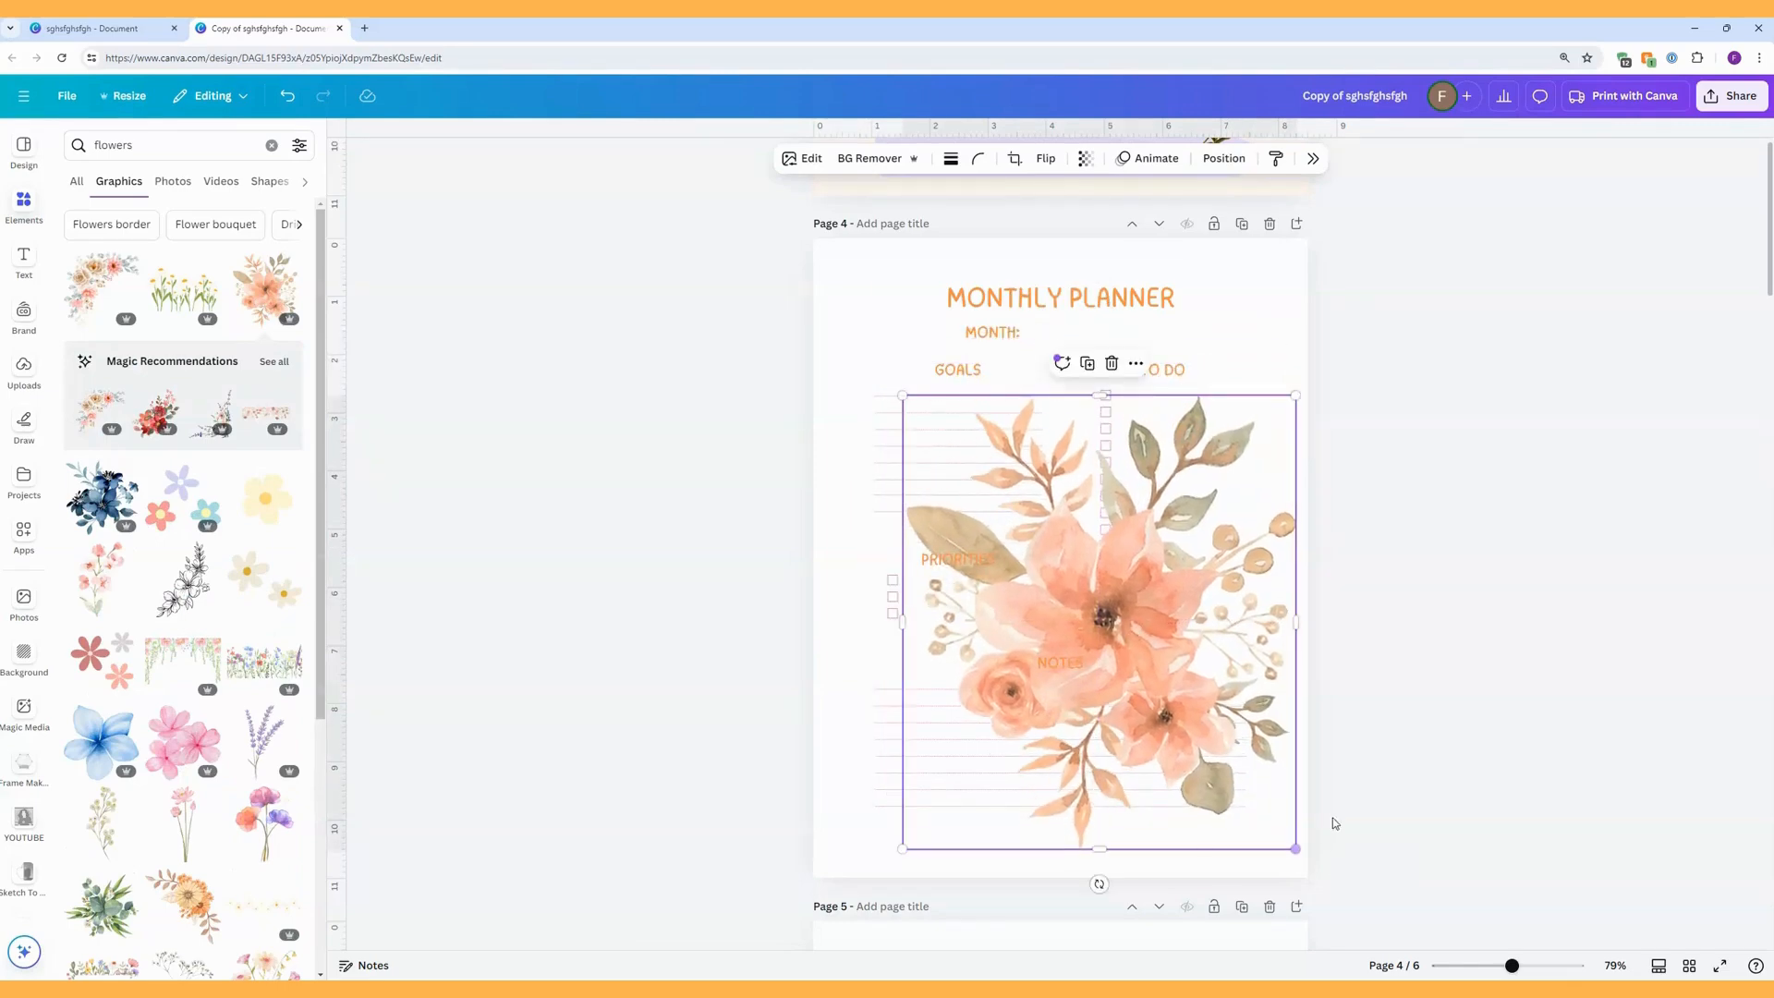
# Rotate and shrink the bouquet, and place it partly beyond the page's lower-right corner.
pyautogui.moveTo(1099, 884); pyautogui.dragTo(1317, 760)
pyautogui.moveTo(1171, 670); pyautogui.dragTo(1251, 769)
pyautogui.moveTo(1129, 505); pyautogui.dragTo(1232, 733)
pyautogui.moveTo(1228, 806); pyautogui.dragTo(1238, 754)
pyautogui.moveTo(1214, 671); pyautogui.dragTo(1226, 709)
pyautogui.moveTo(1227, 790); pyautogui.dragTo(1225, 761)
pyautogui.moveTo(1225, 682); pyautogui.dragTo(1238, 722)
pyautogui.moveTo(1241, 797); pyautogui.dragTo(1233, 764)
pyautogui.moveTo(1383, 890); pyautogui.dragTo(1345, 879)
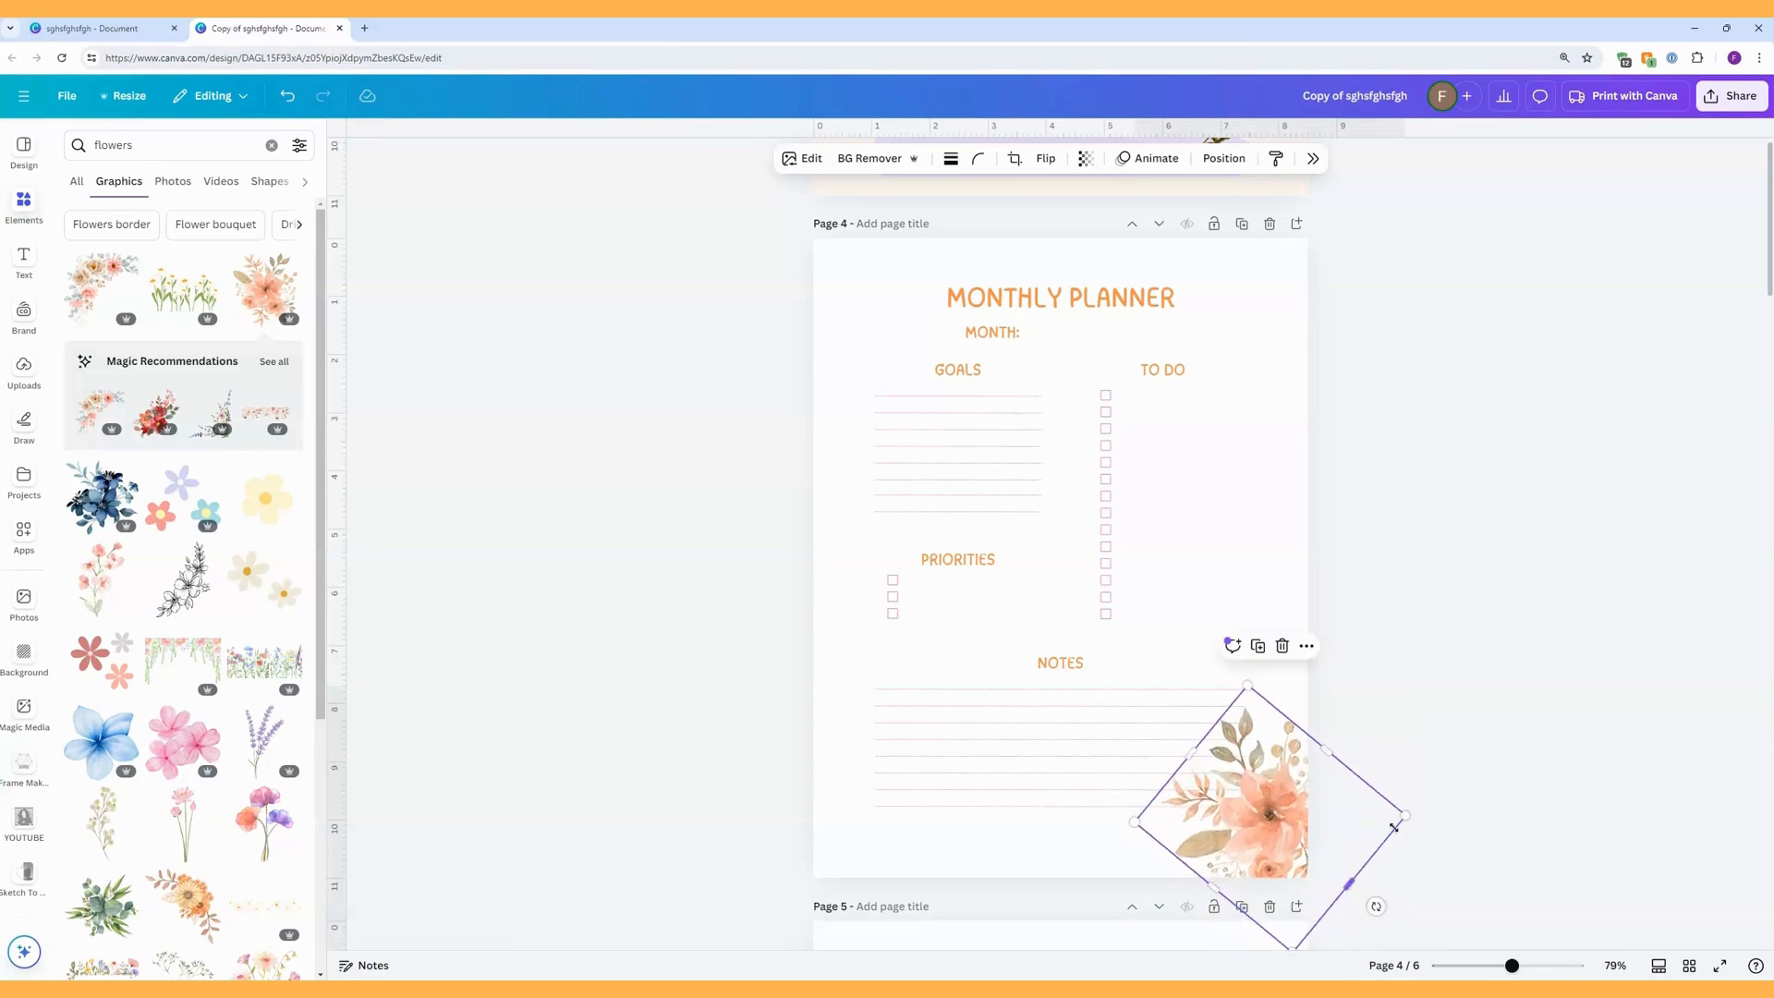
# Duplicate the bouquet to the page's upper-right corner and flip the copy horizontally.
pyautogui.moveTo(1405, 817); pyautogui.dragTo(1268, 305)
pyautogui.click(1261, 642)
pyautogui.click(1045, 158)
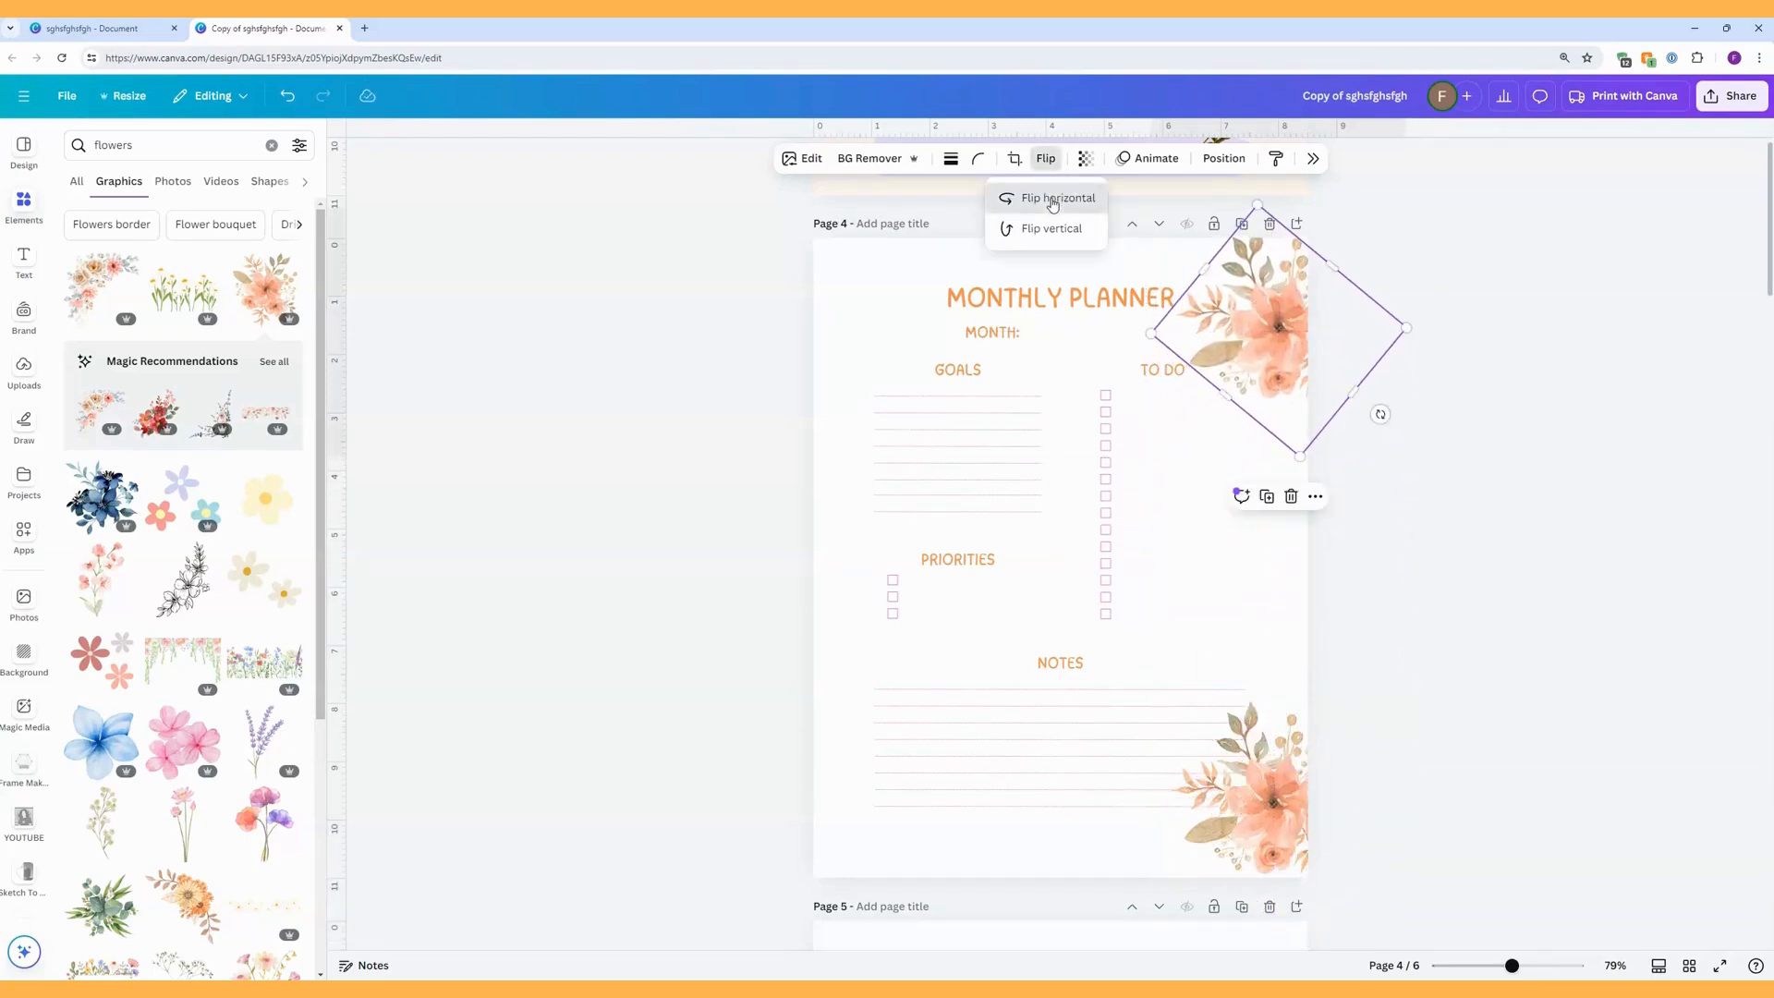
pyautogui.click(1052, 199)
# Reposition, rotate and slightly enlarge the flipped bouquet at the page's upper-right corner.
pyautogui.moveTo(1362, 421); pyautogui.dragTo(1281, 270)
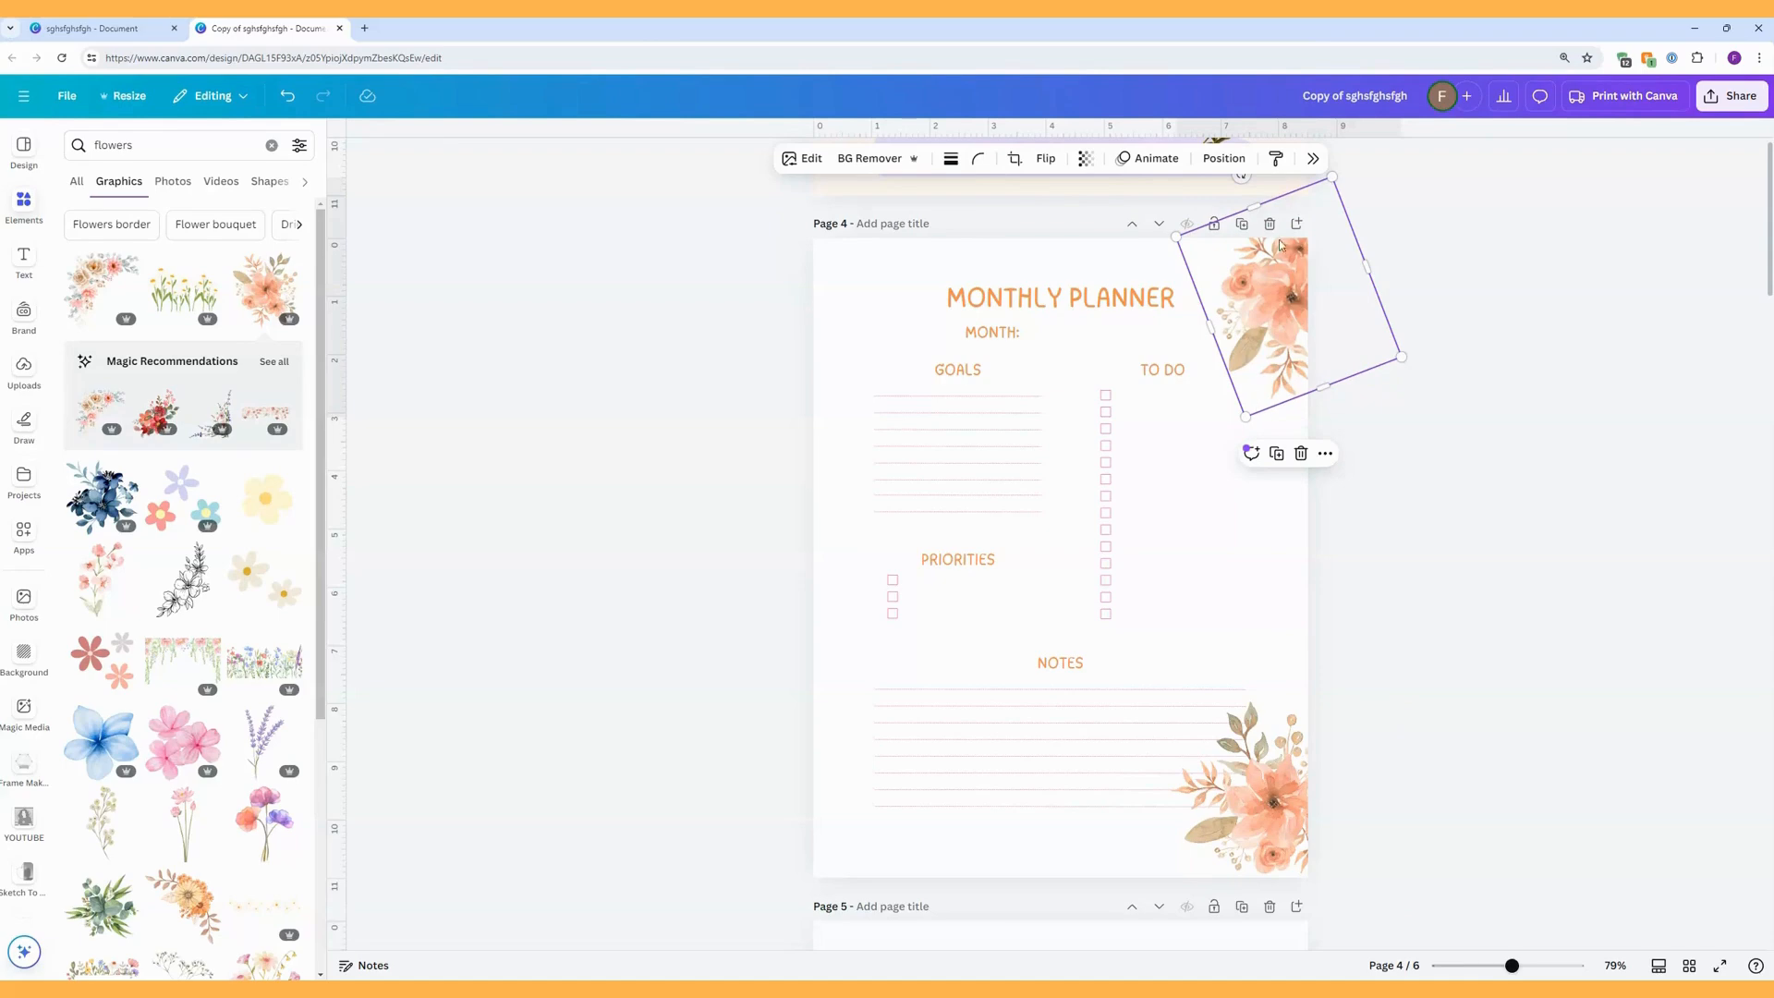
pyautogui.moveTo(1240, 176); pyautogui.dragTo(1167, 249)
pyautogui.moveTo(1280, 287); pyautogui.dragTo(1276, 273)
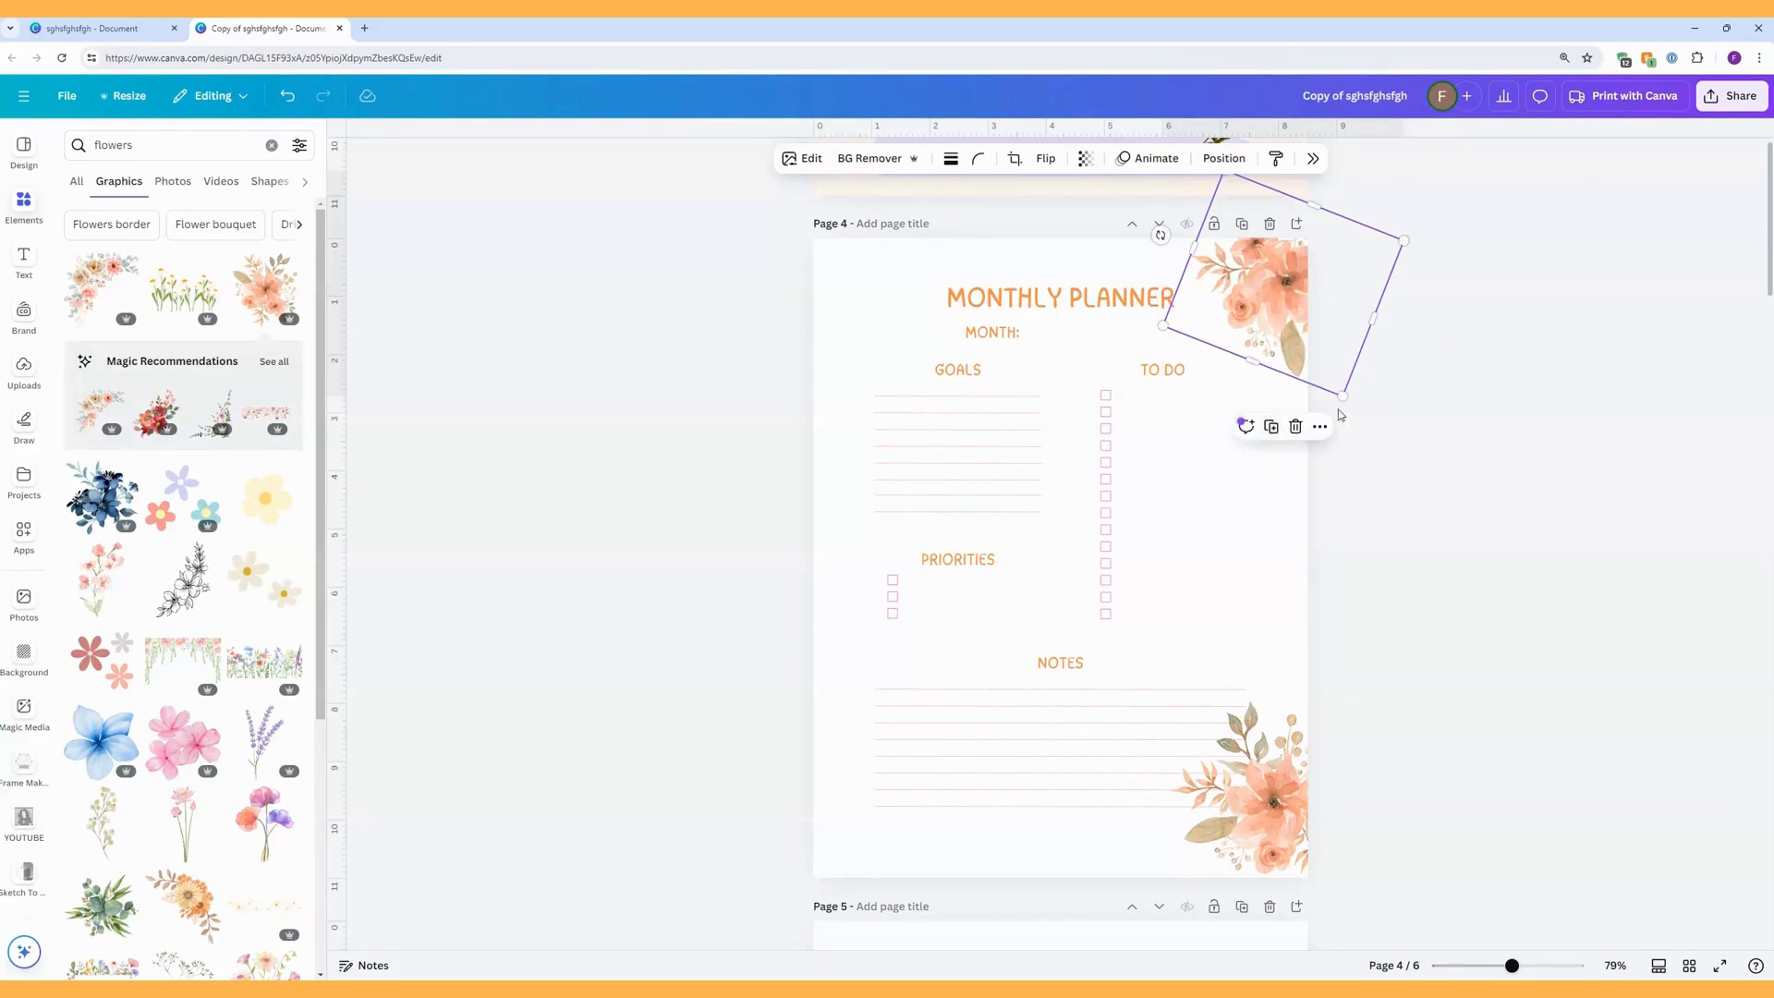
pyautogui.moveTo(1342, 396); pyautogui.dragTo(1333, 432)
pyautogui.moveTo(1318, 482); pyautogui.dragTo(1321, 480)
# Move the flipped bouquet to the page's upper-left corner and rotate it to fit the corner.
pyautogui.moveTo(1273, 328); pyautogui.dragTo(872, 284)
pyautogui.moveTo(714, 236); pyautogui.dragTo(1013, 242)
pyautogui.moveTo(894, 282); pyautogui.dragTo(883, 278)
# Send the upper-left bouquet to the back and shrink it to about 3.6 by 4.1 in.
pyautogui.rightClick(886, 319)
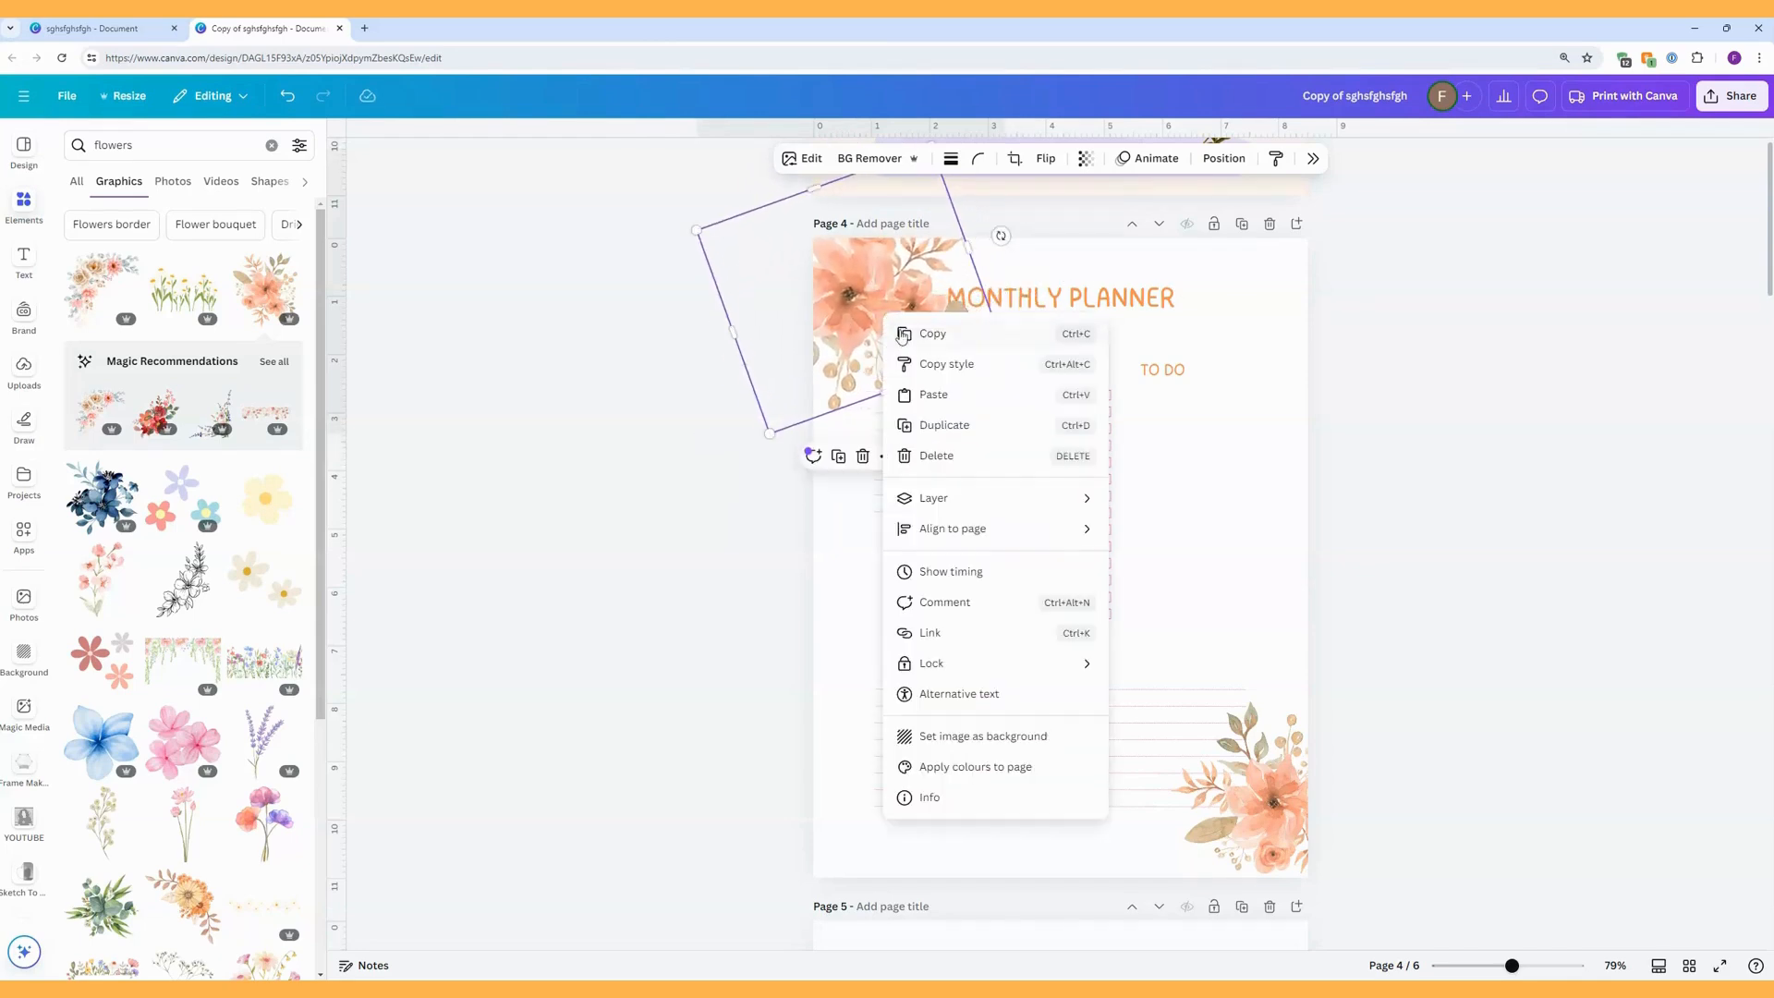
pyautogui.moveTo(1014, 507)
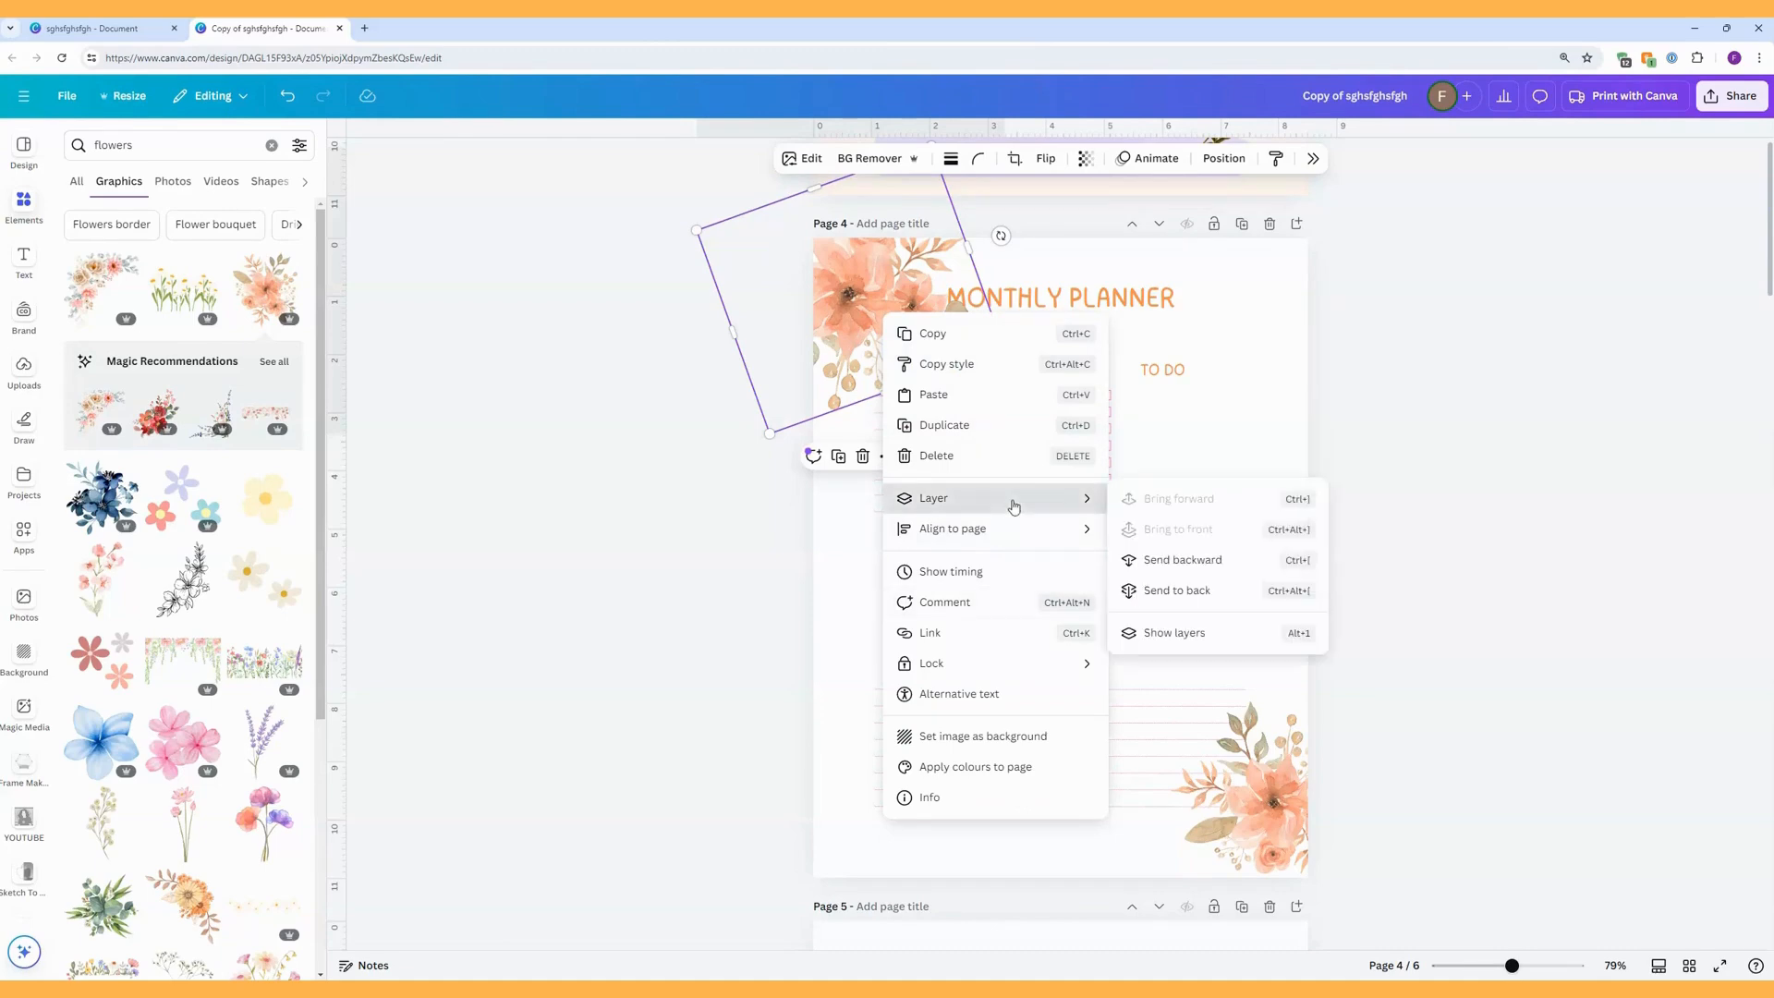
pyautogui.click(1162, 592)
pyautogui.click(1156, 536)
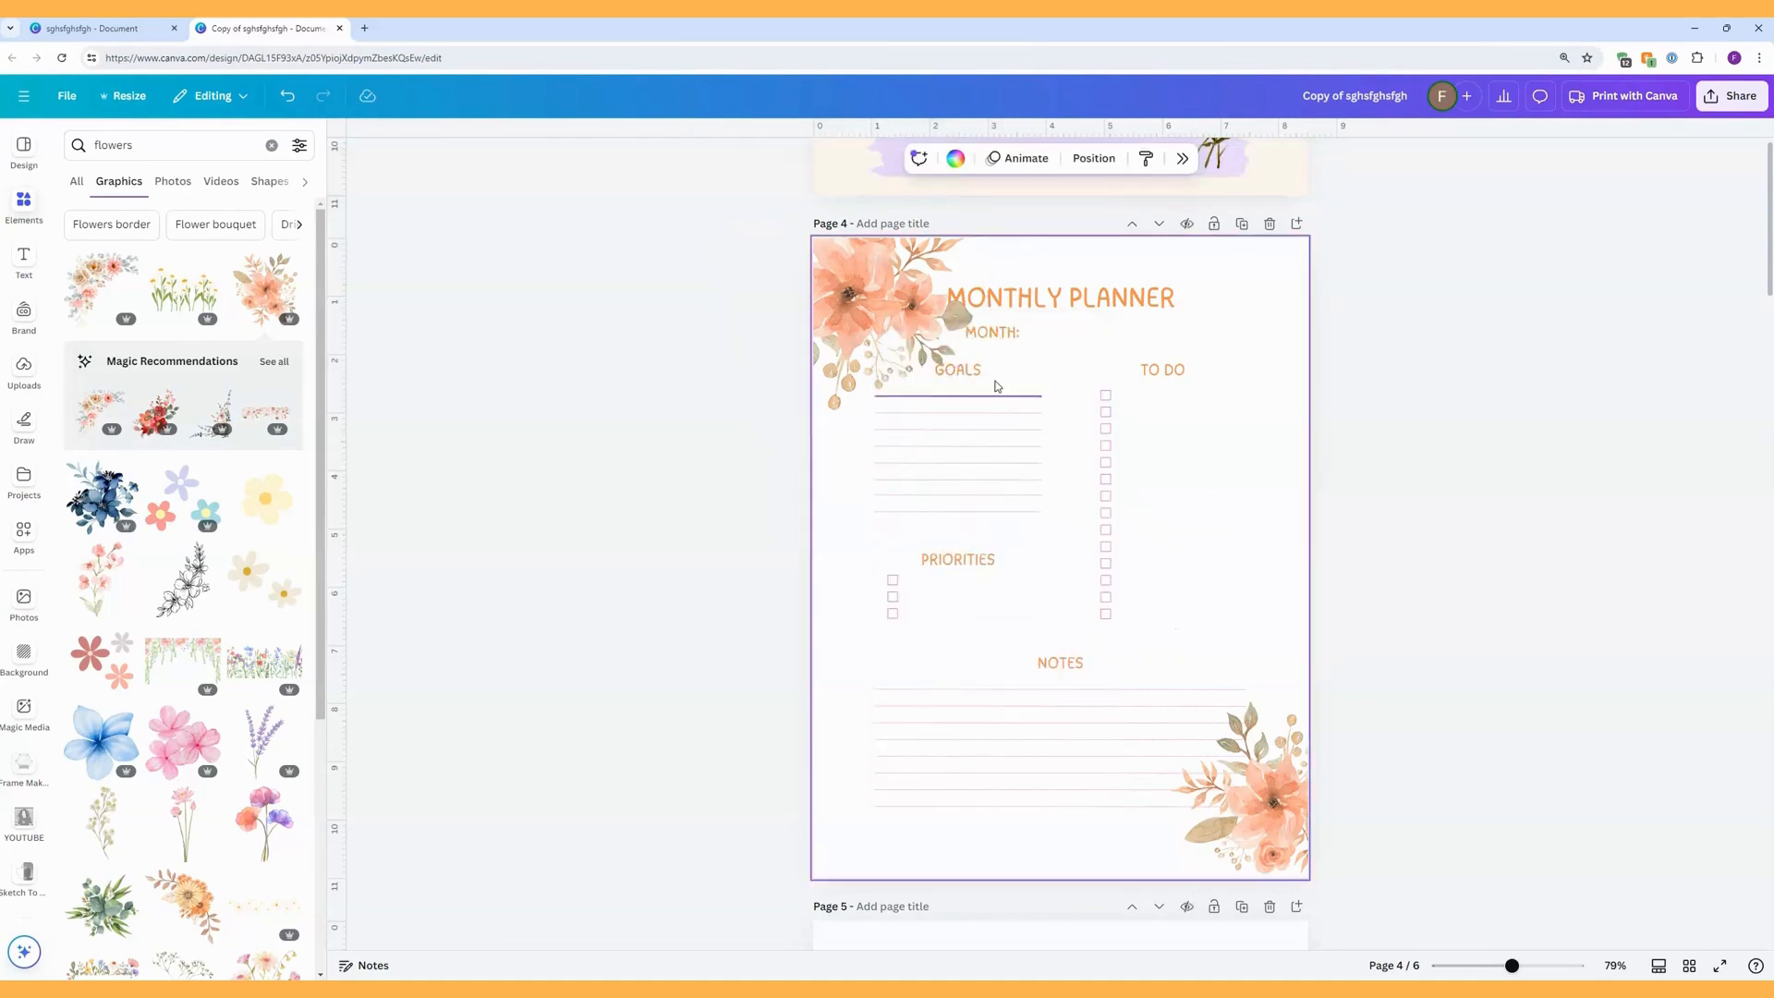
pyautogui.click(928, 334)
pyautogui.moveTo(999, 349); pyautogui.dragTo(993, 345)
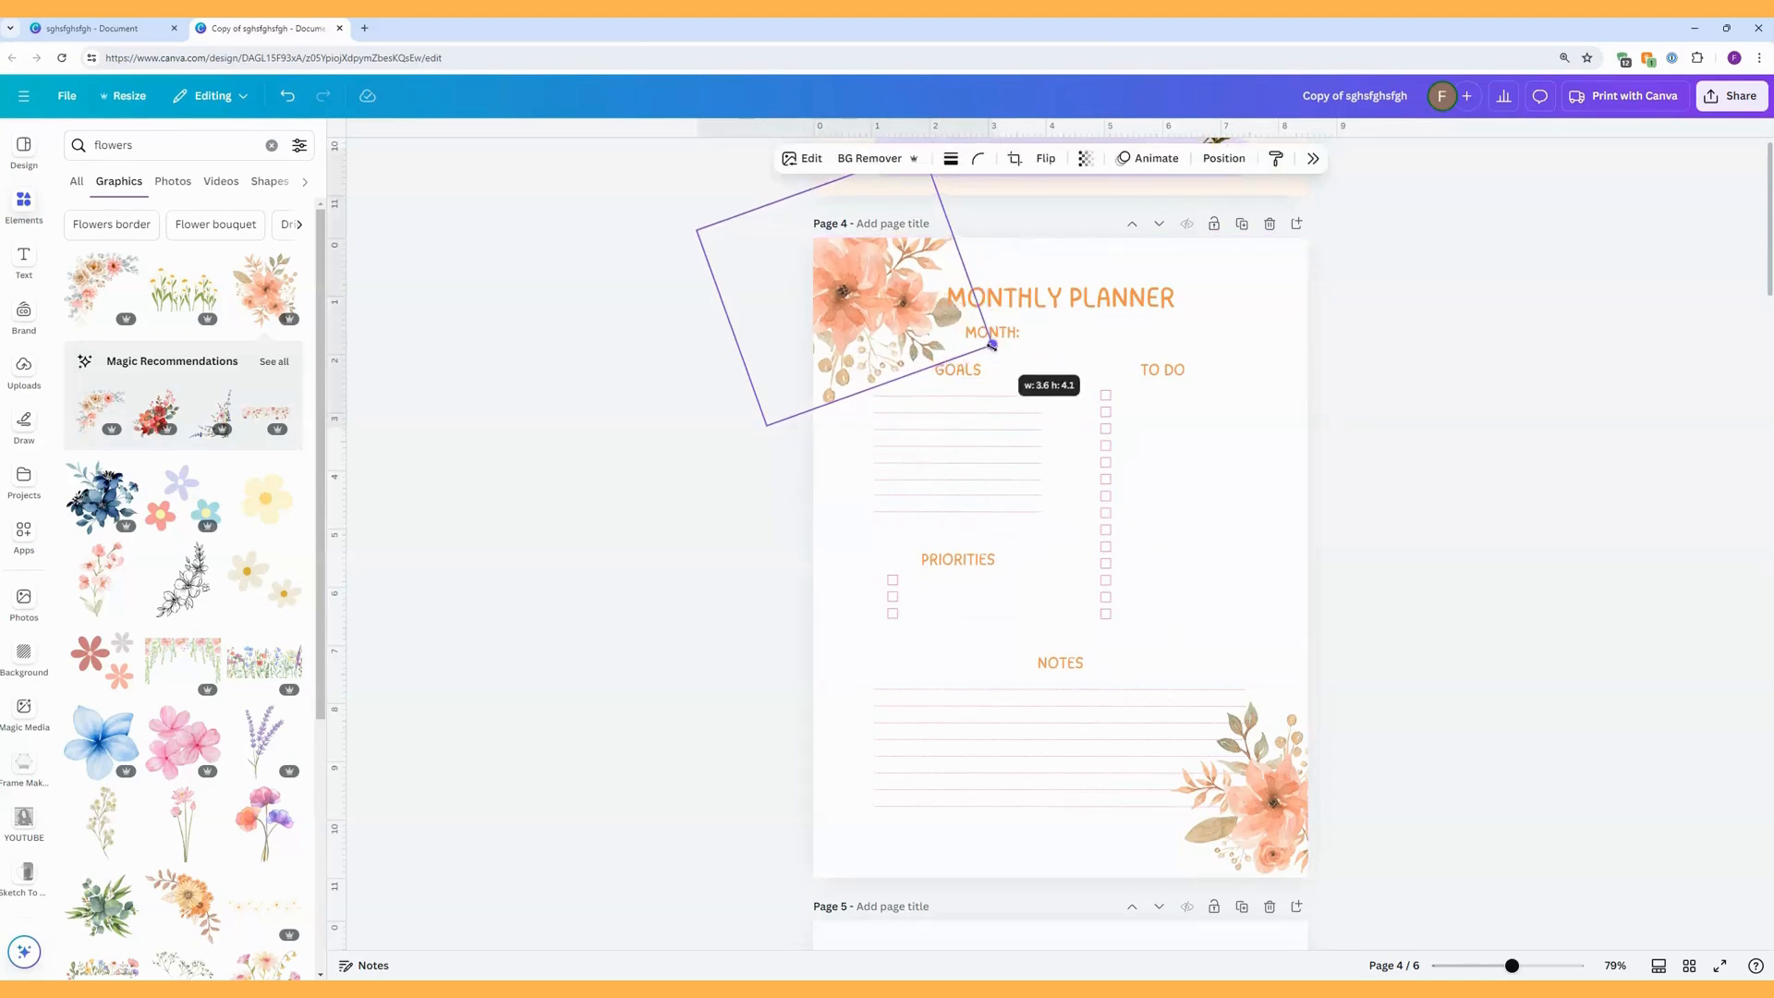
pyautogui.click(1246, 444)
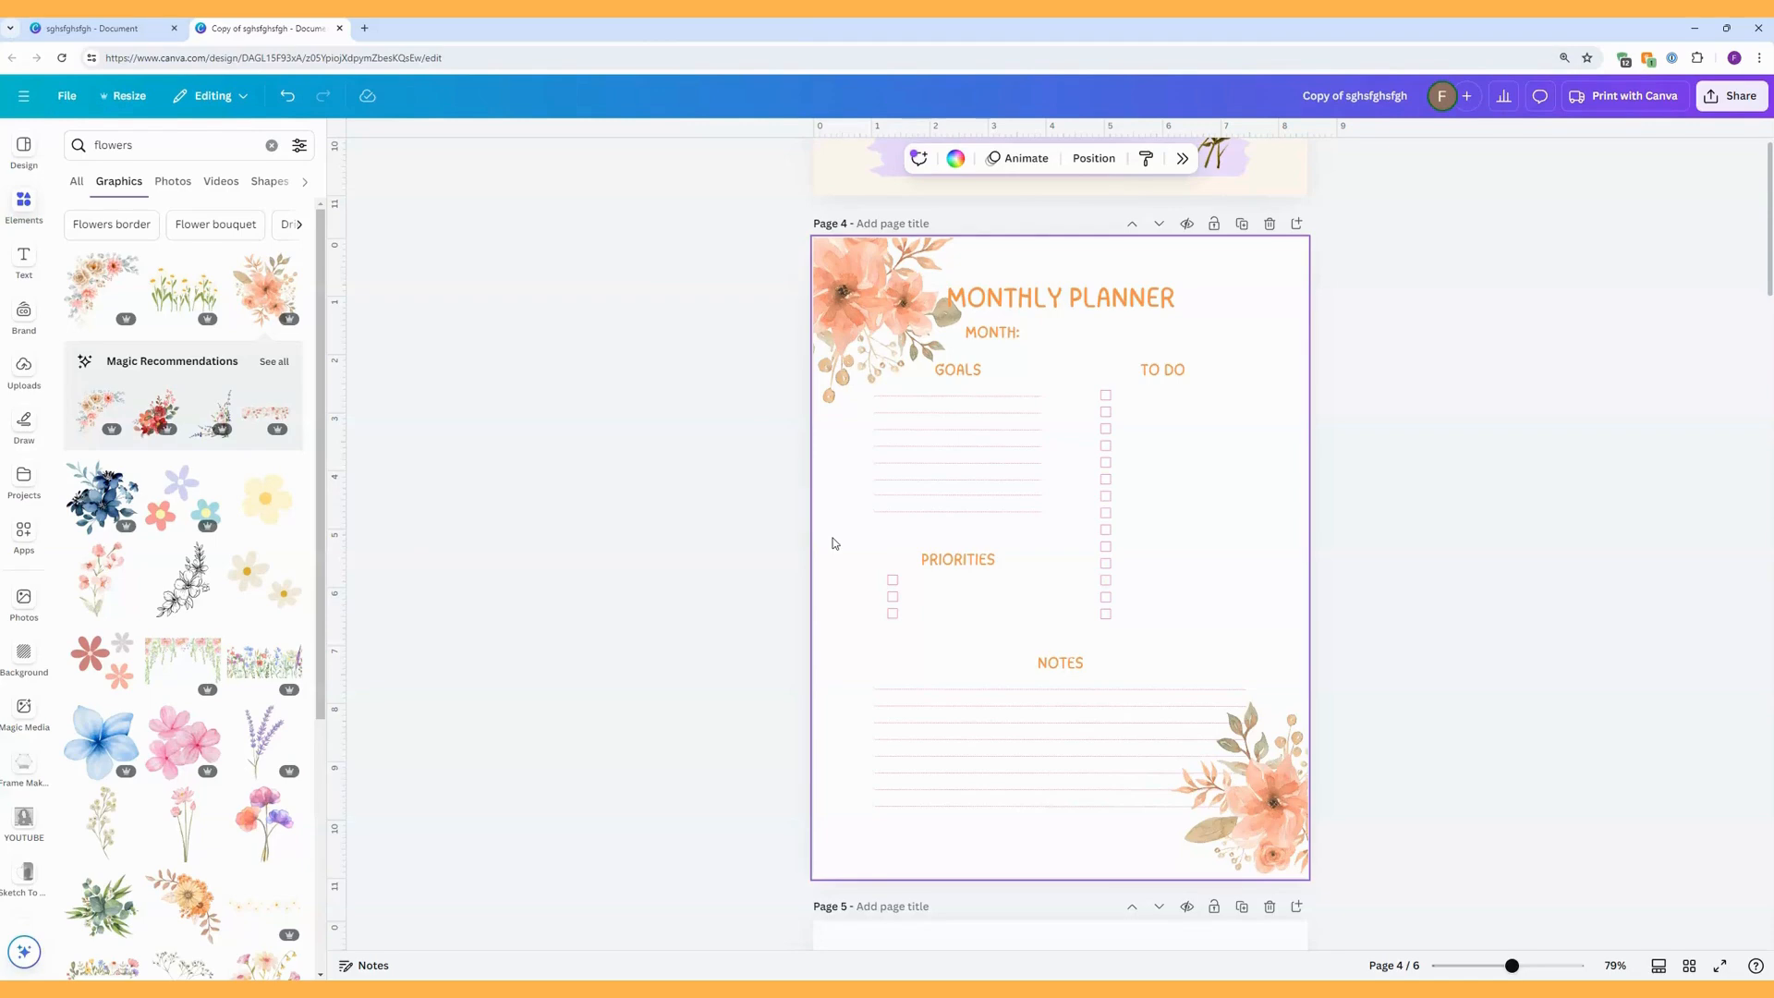
# Add a rectangle that covers all of page 4 and remove its fill colour.
pyautogui.press('r')
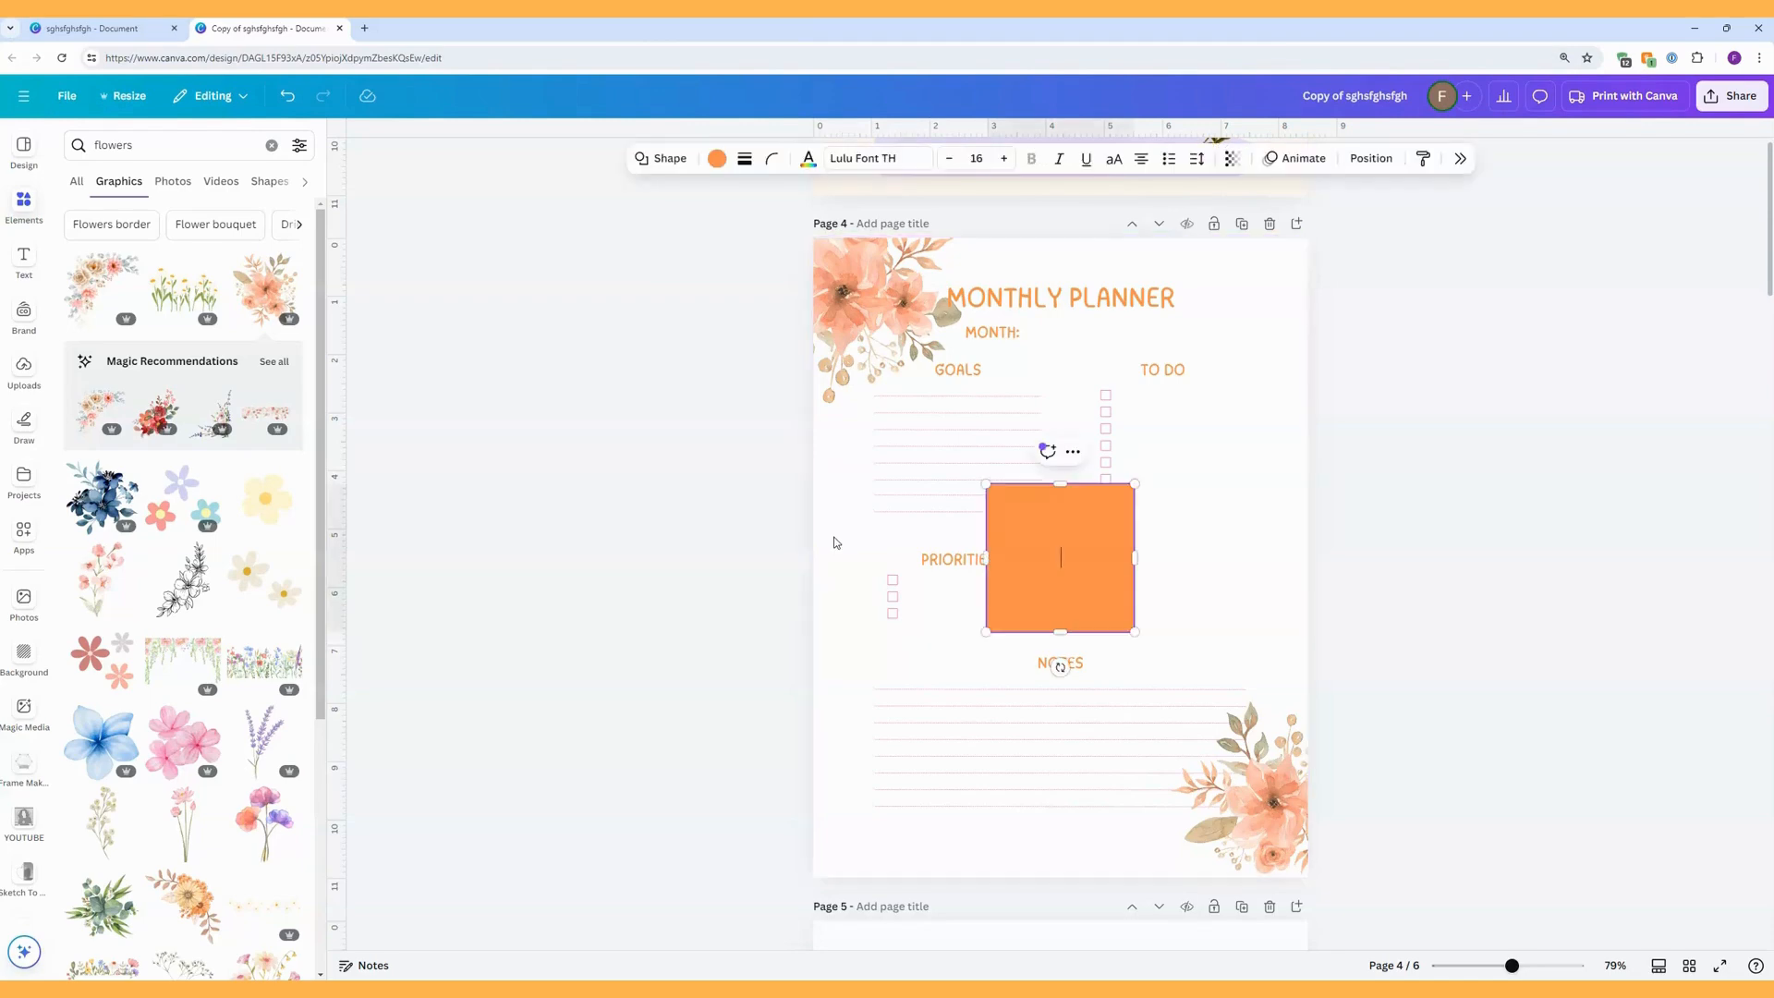
pyautogui.moveTo(985, 482); pyautogui.dragTo(813, 238)
pyautogui.moveTo(1134, 632); pyautogui.dragTo(1306, 876)
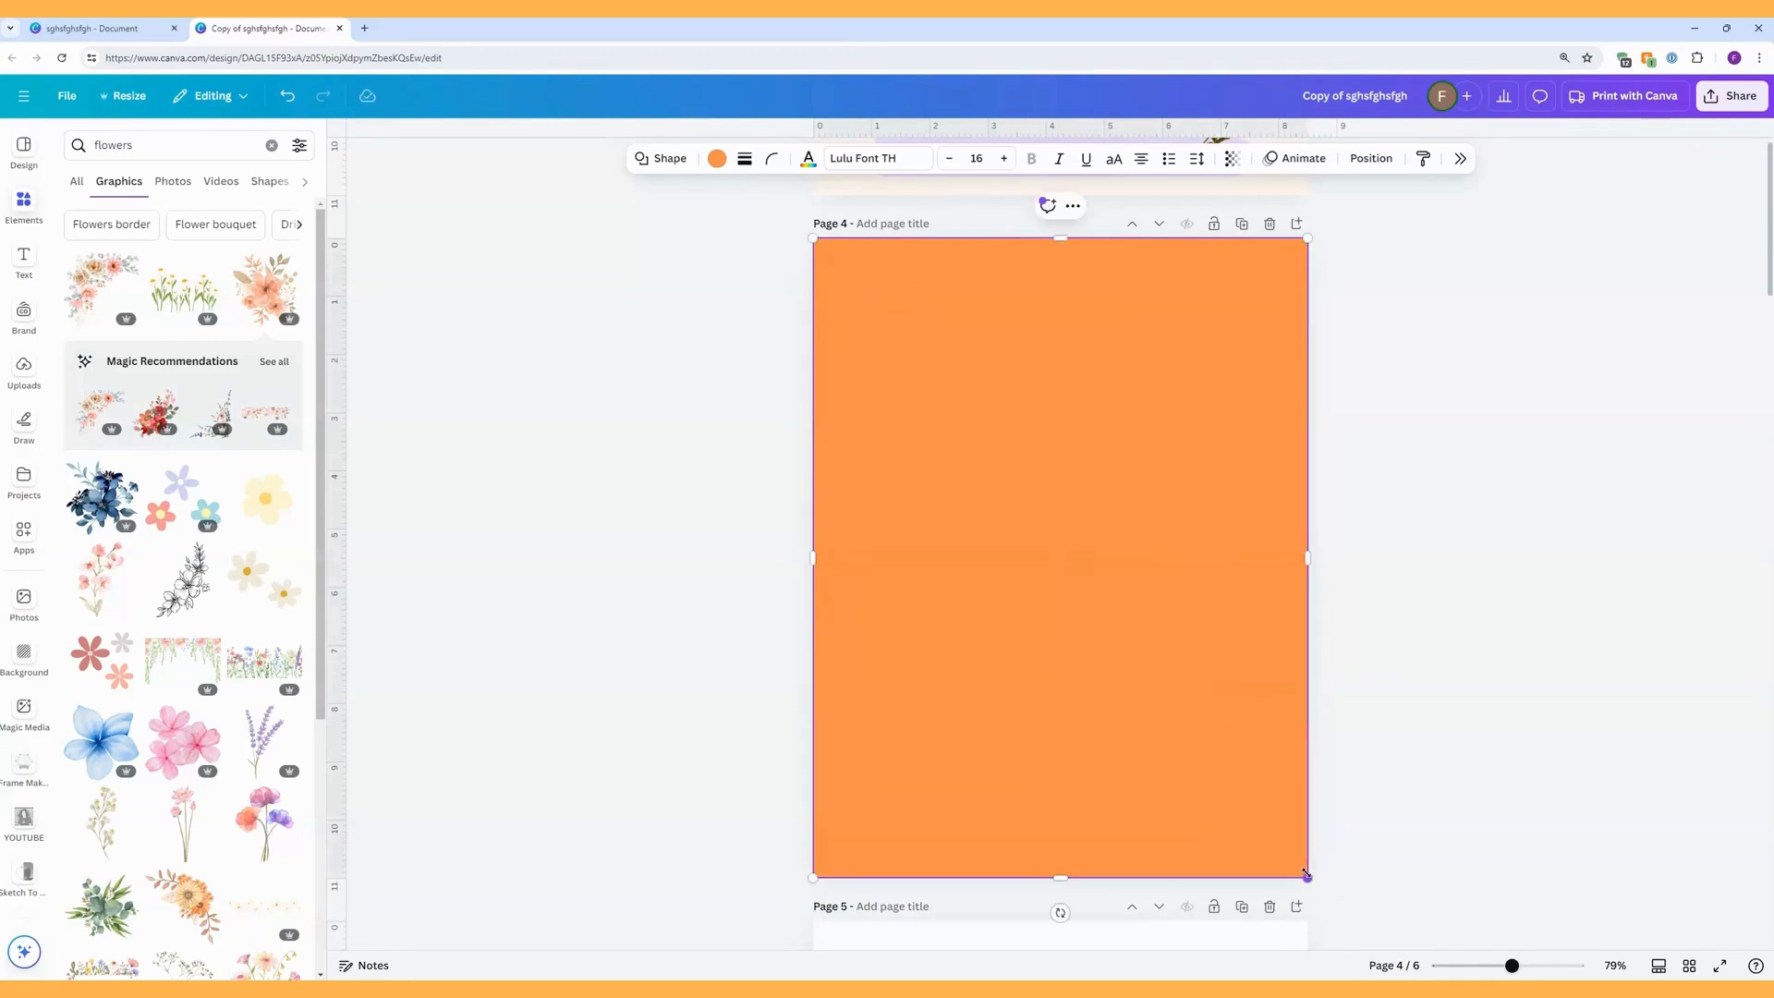
pyautogui.click(718, 160)
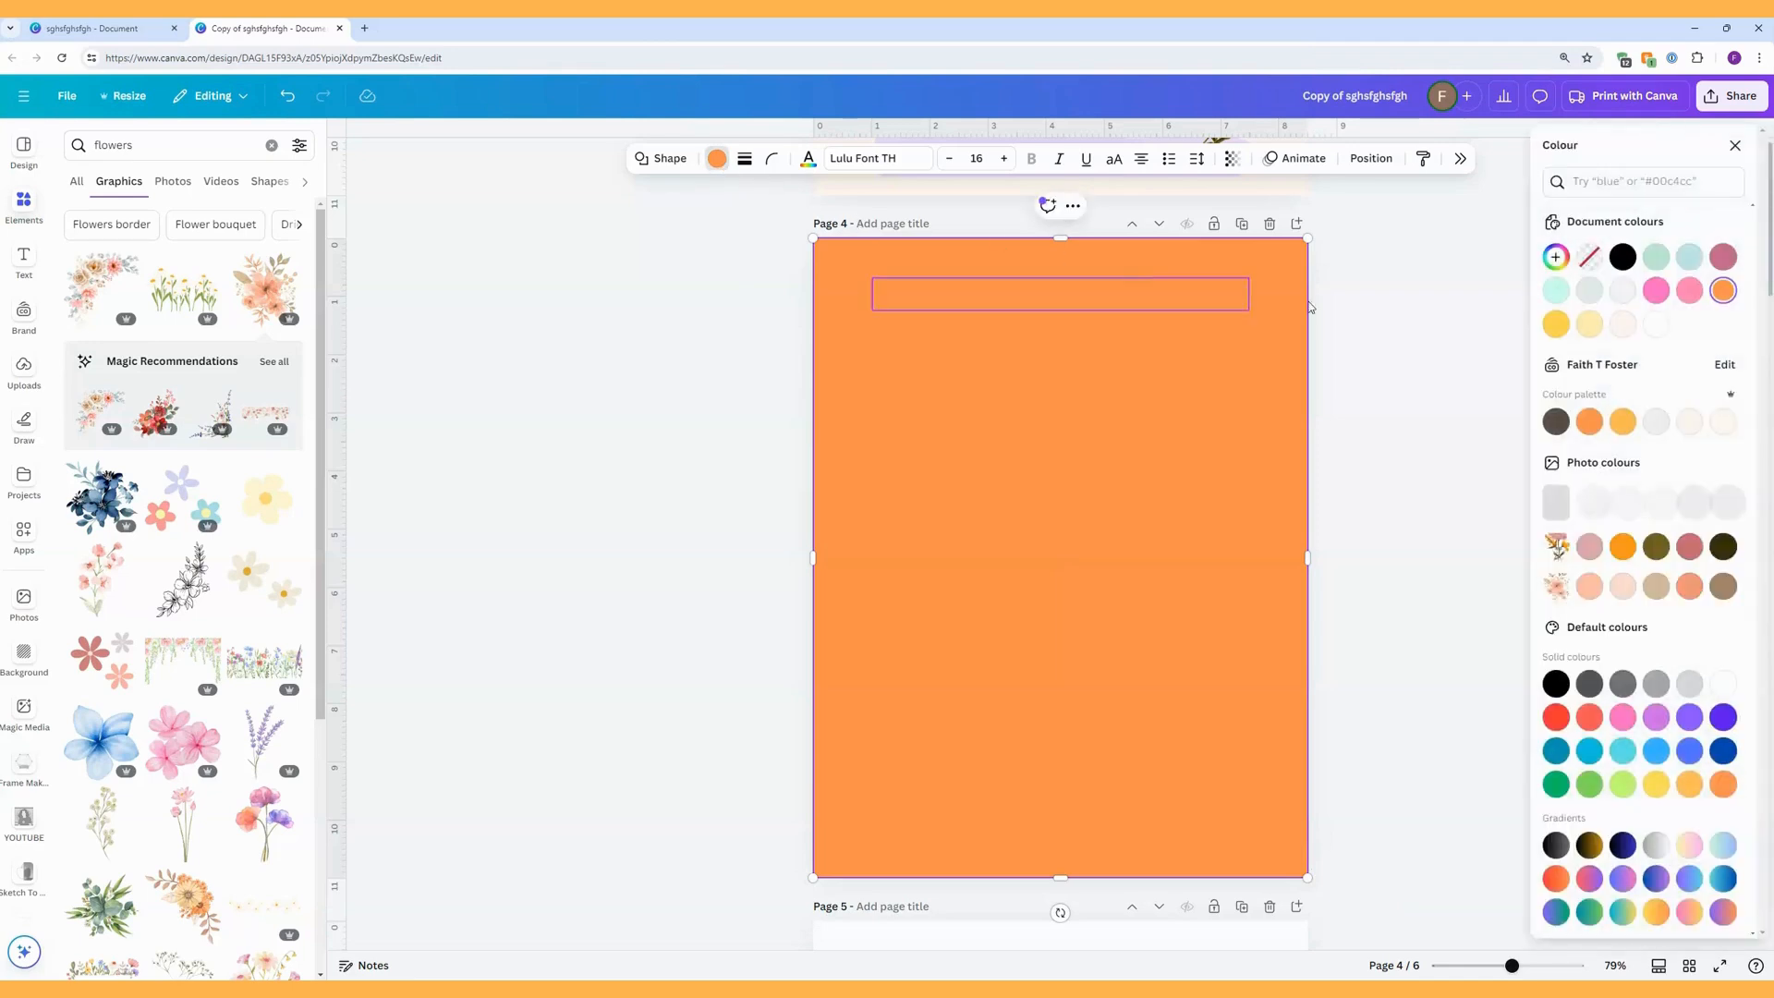
pyautogui.click(1589, 259)
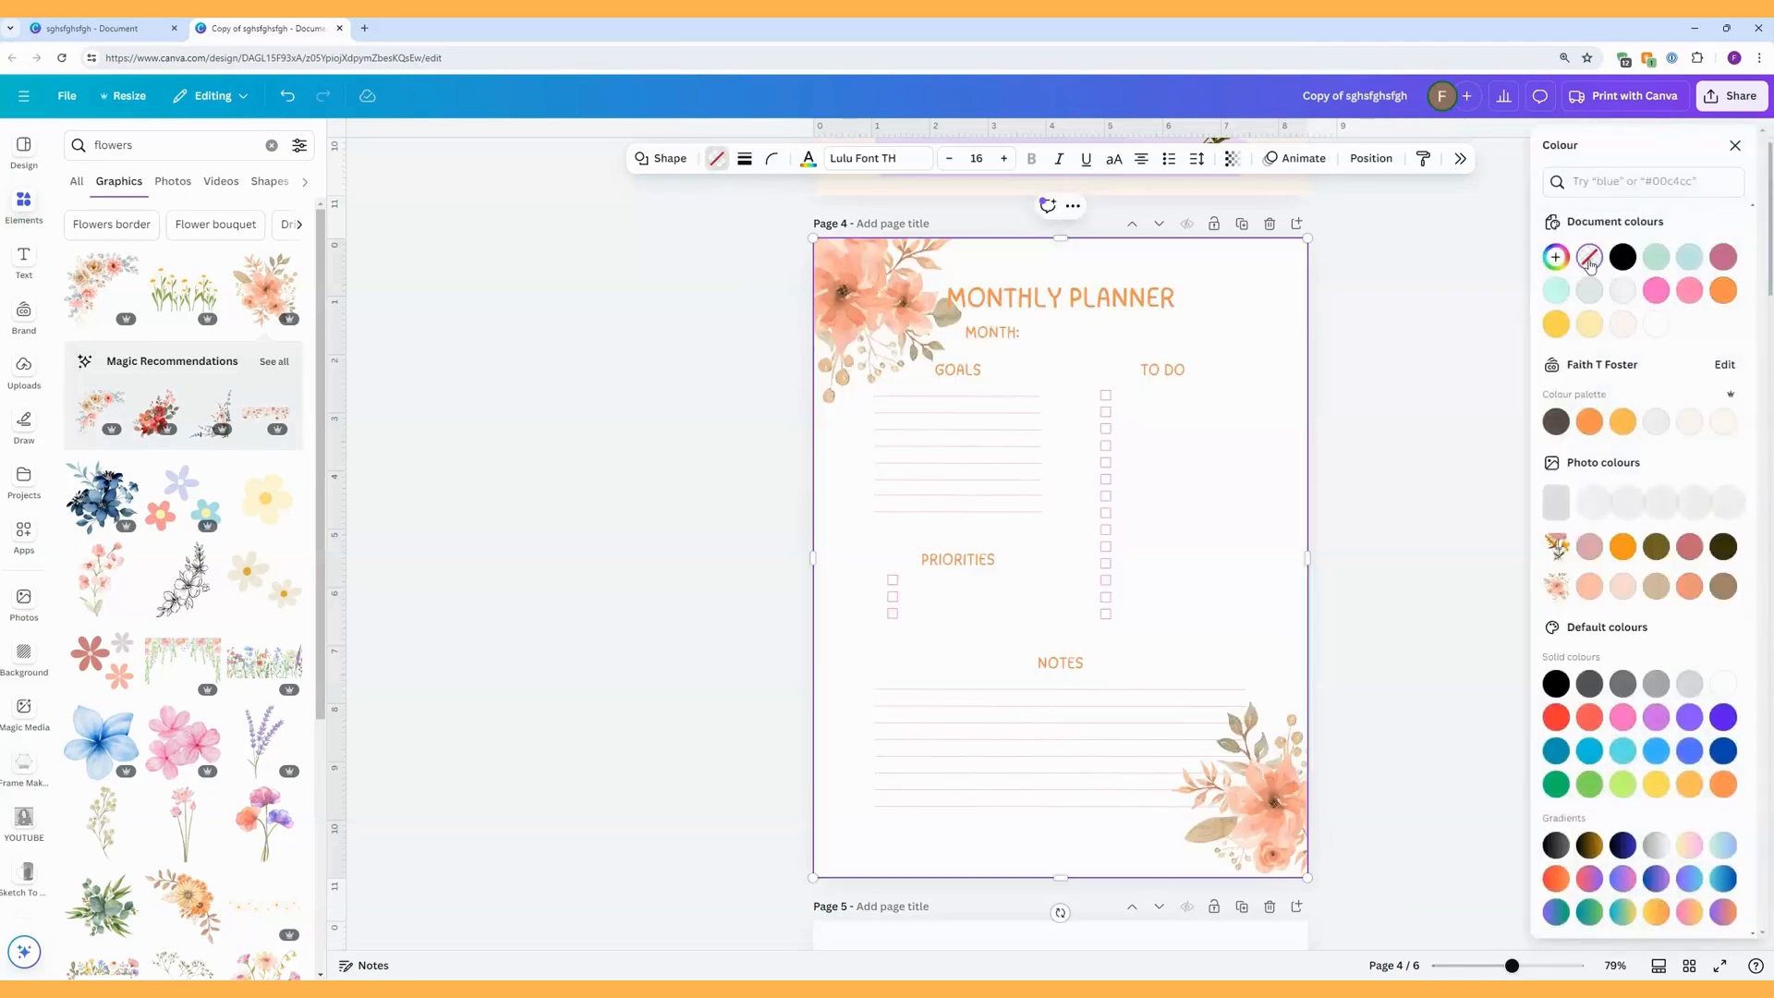
# Give the page-sized rectangle a thick solid black border and set its corner rounding to 45.
pyautogui.click(743, 159)
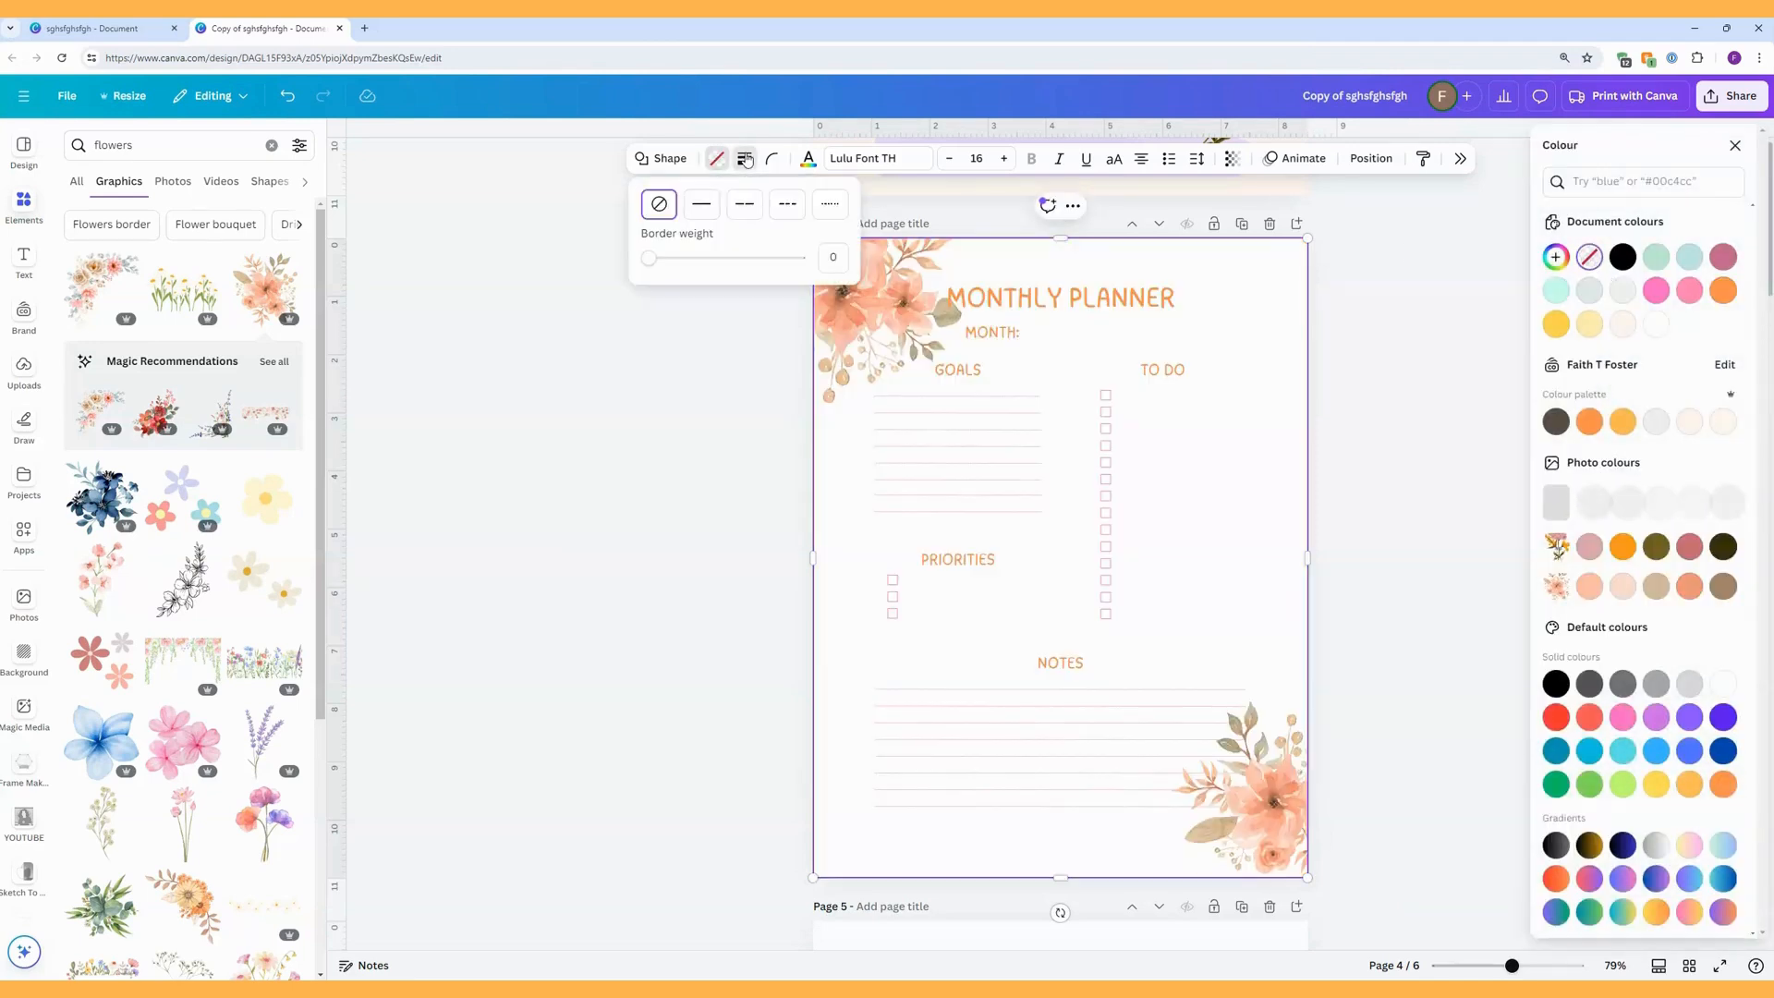
pyautogui.click(696, 205)
pyautogui.moveTo(664, 259); pyautogui.dragTo(760, 230)
pyautogui.click(785, 158)
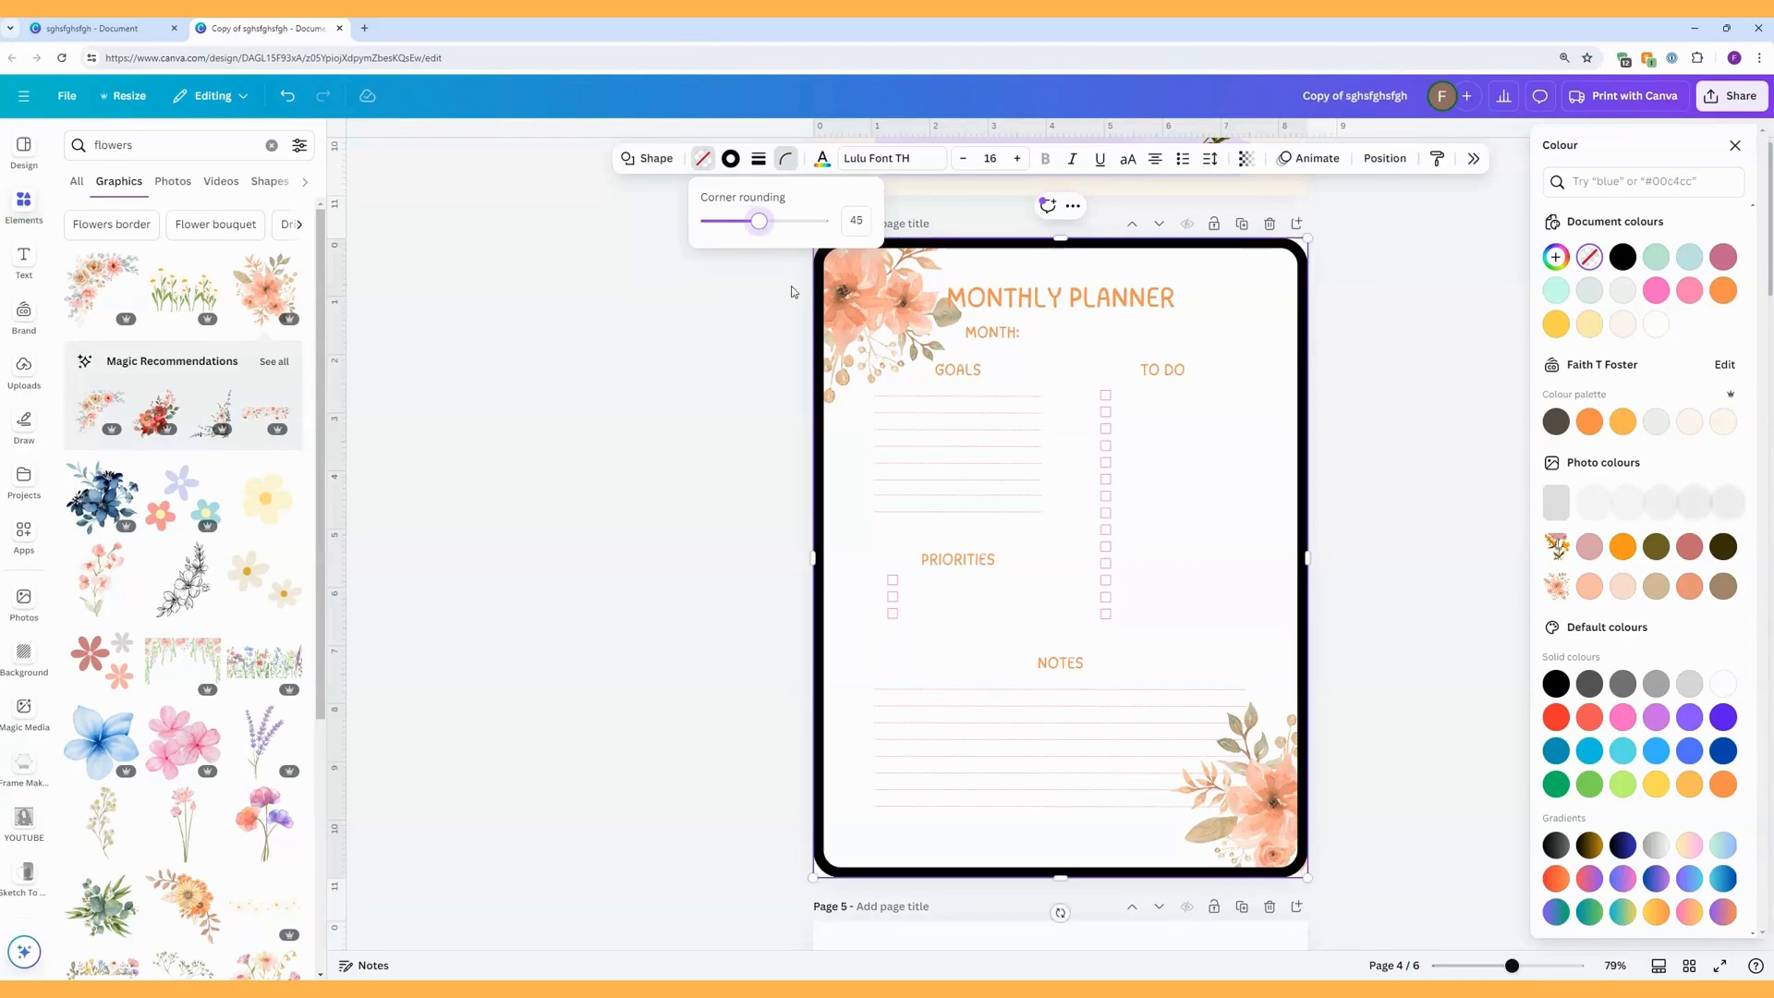
pyautogui.click(792, 292)
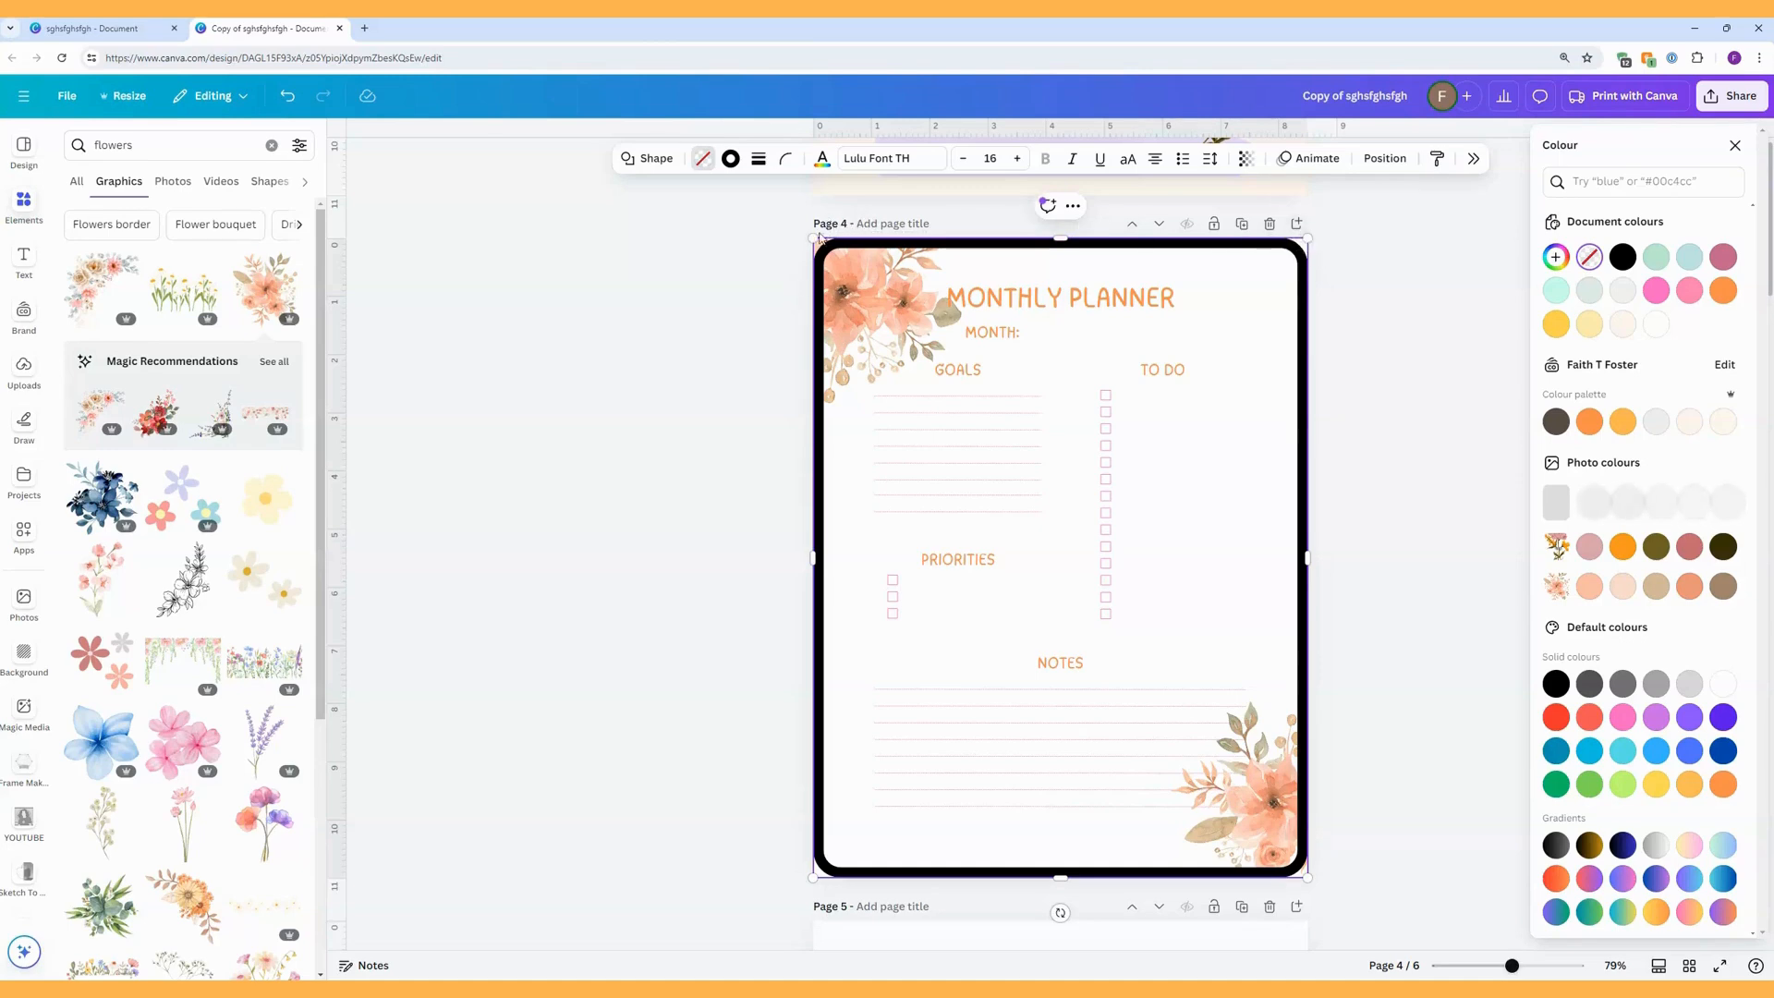
pyautogui.click(787, 344)
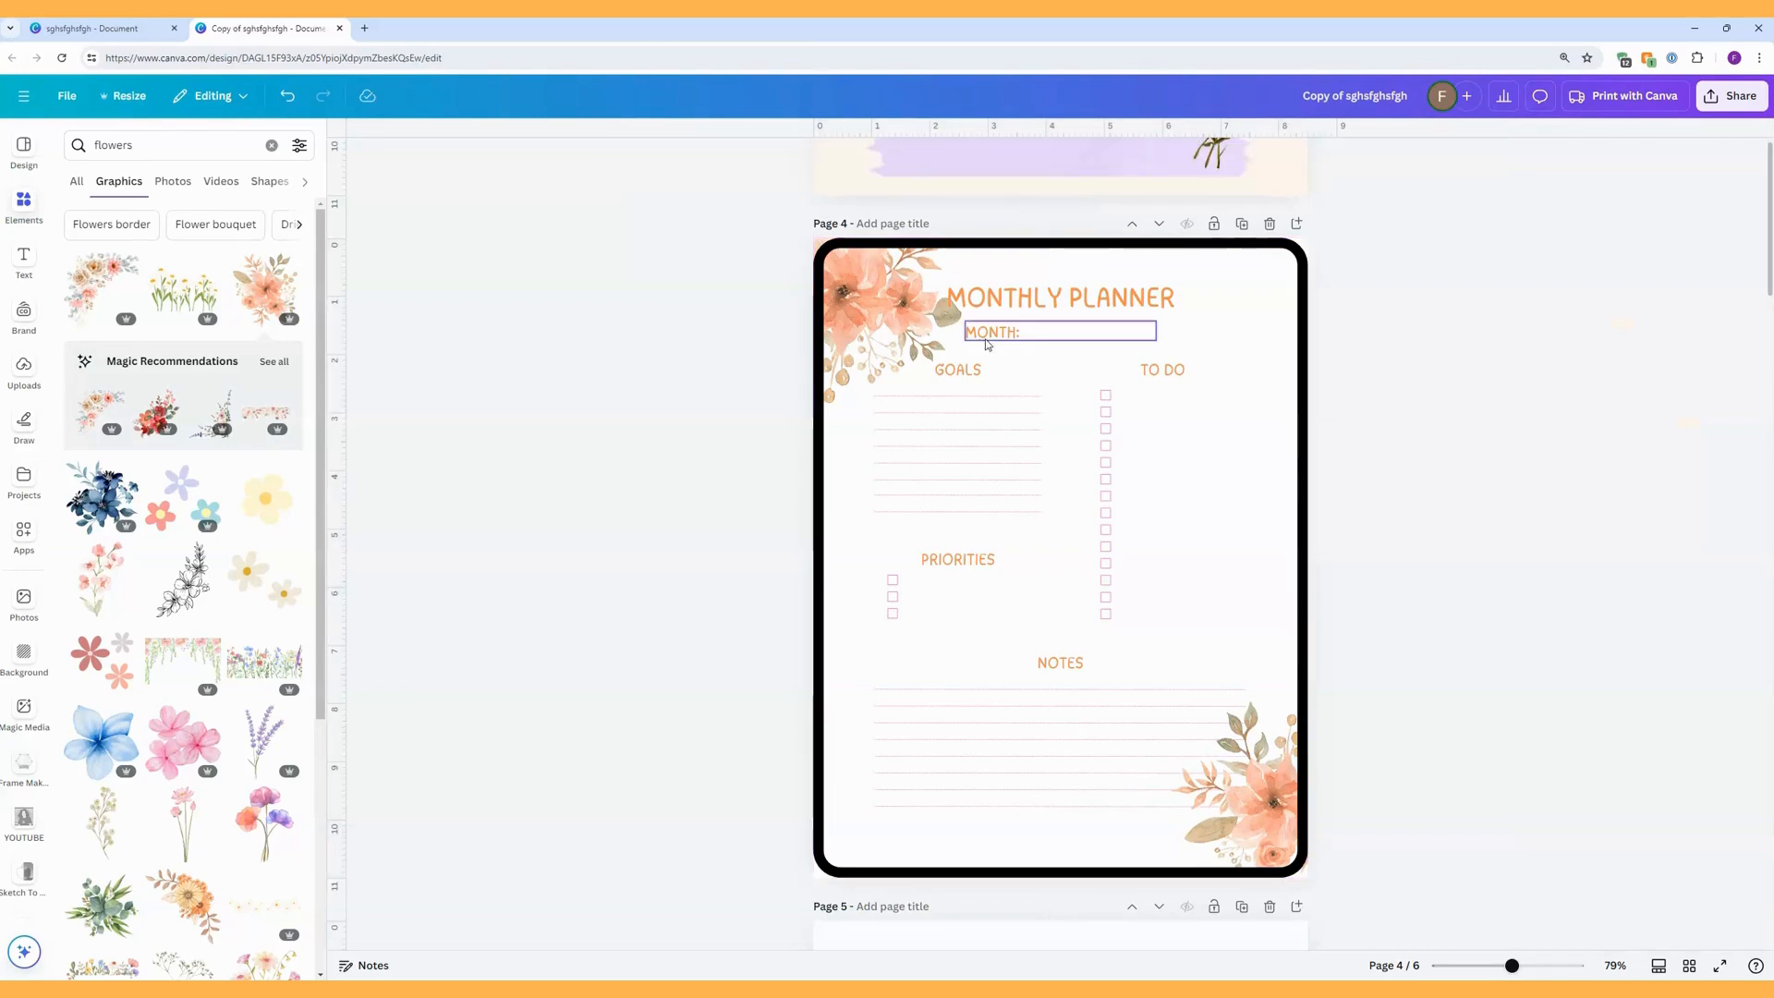
# Add a second rectangle covering all of page 4 and set it to no fill.
pyautogui.click(1033, 367)
pyautogui.click(1080, 354)
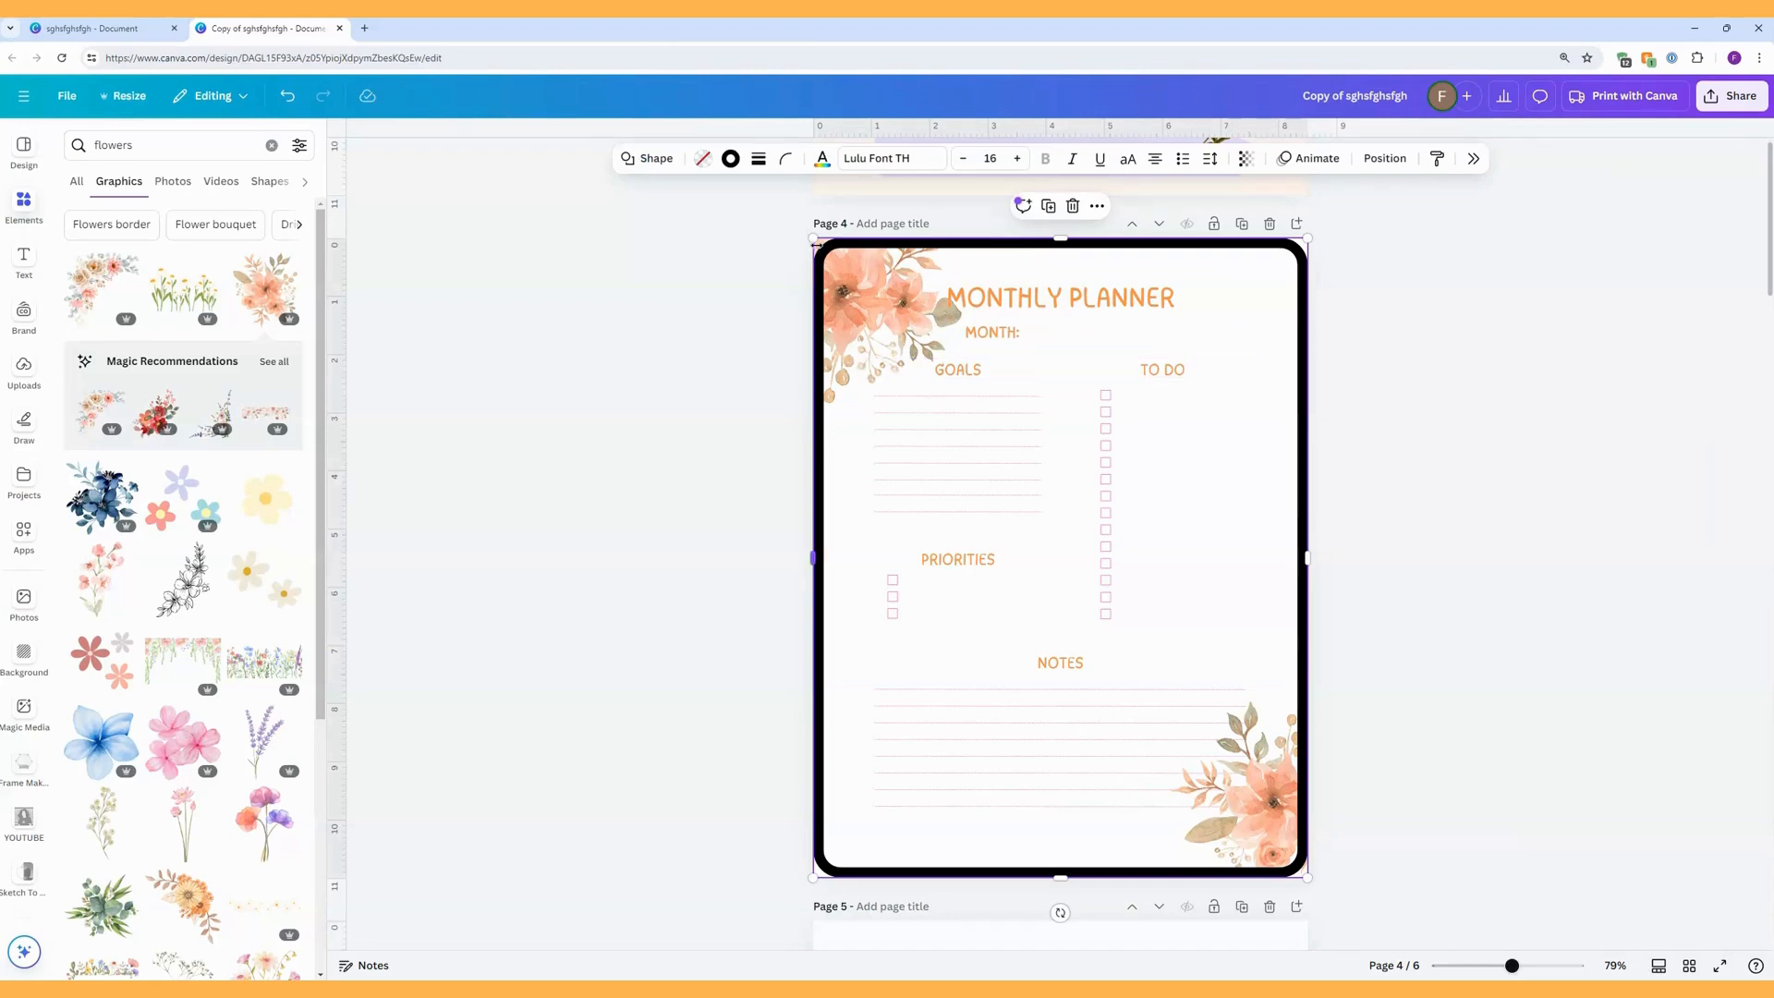
pyautogui.click(742, 310)
pyautogui.press('r')
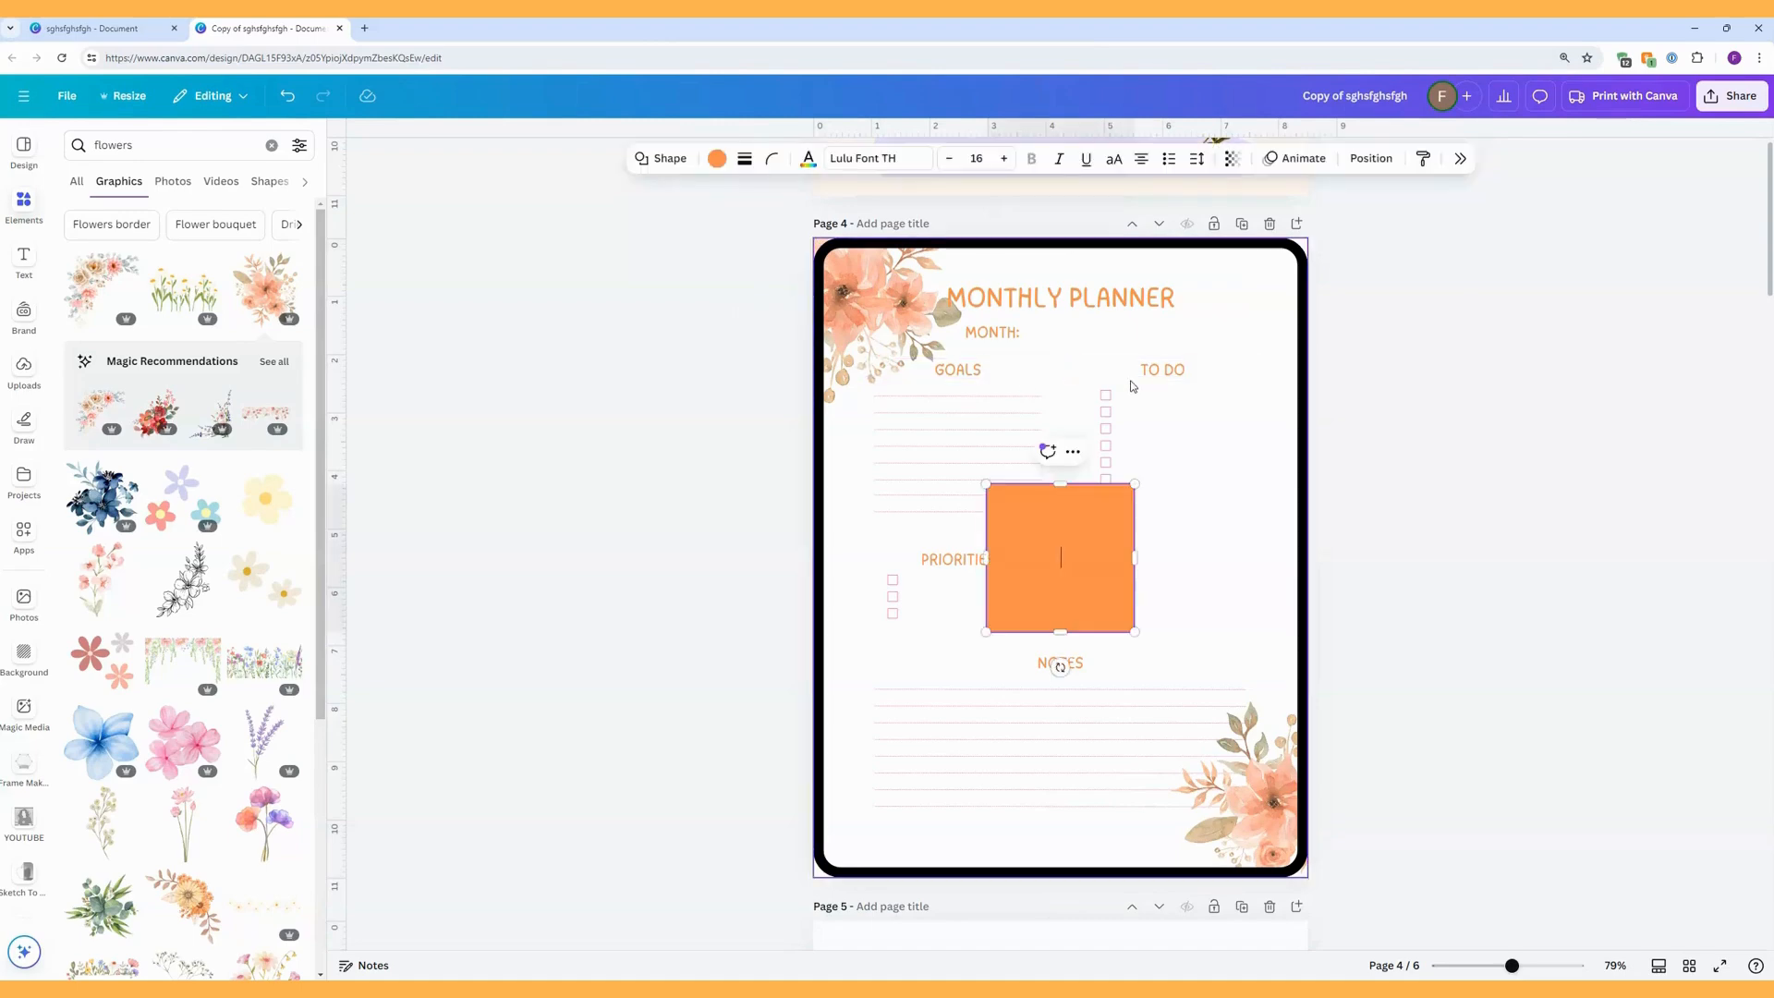
pyautogui.moveTo(1065, 524); pyautogui.dragTo(891, 273)
pyautogui.moveTo(962, 385); pyautogui.dragTo(1307, 876)
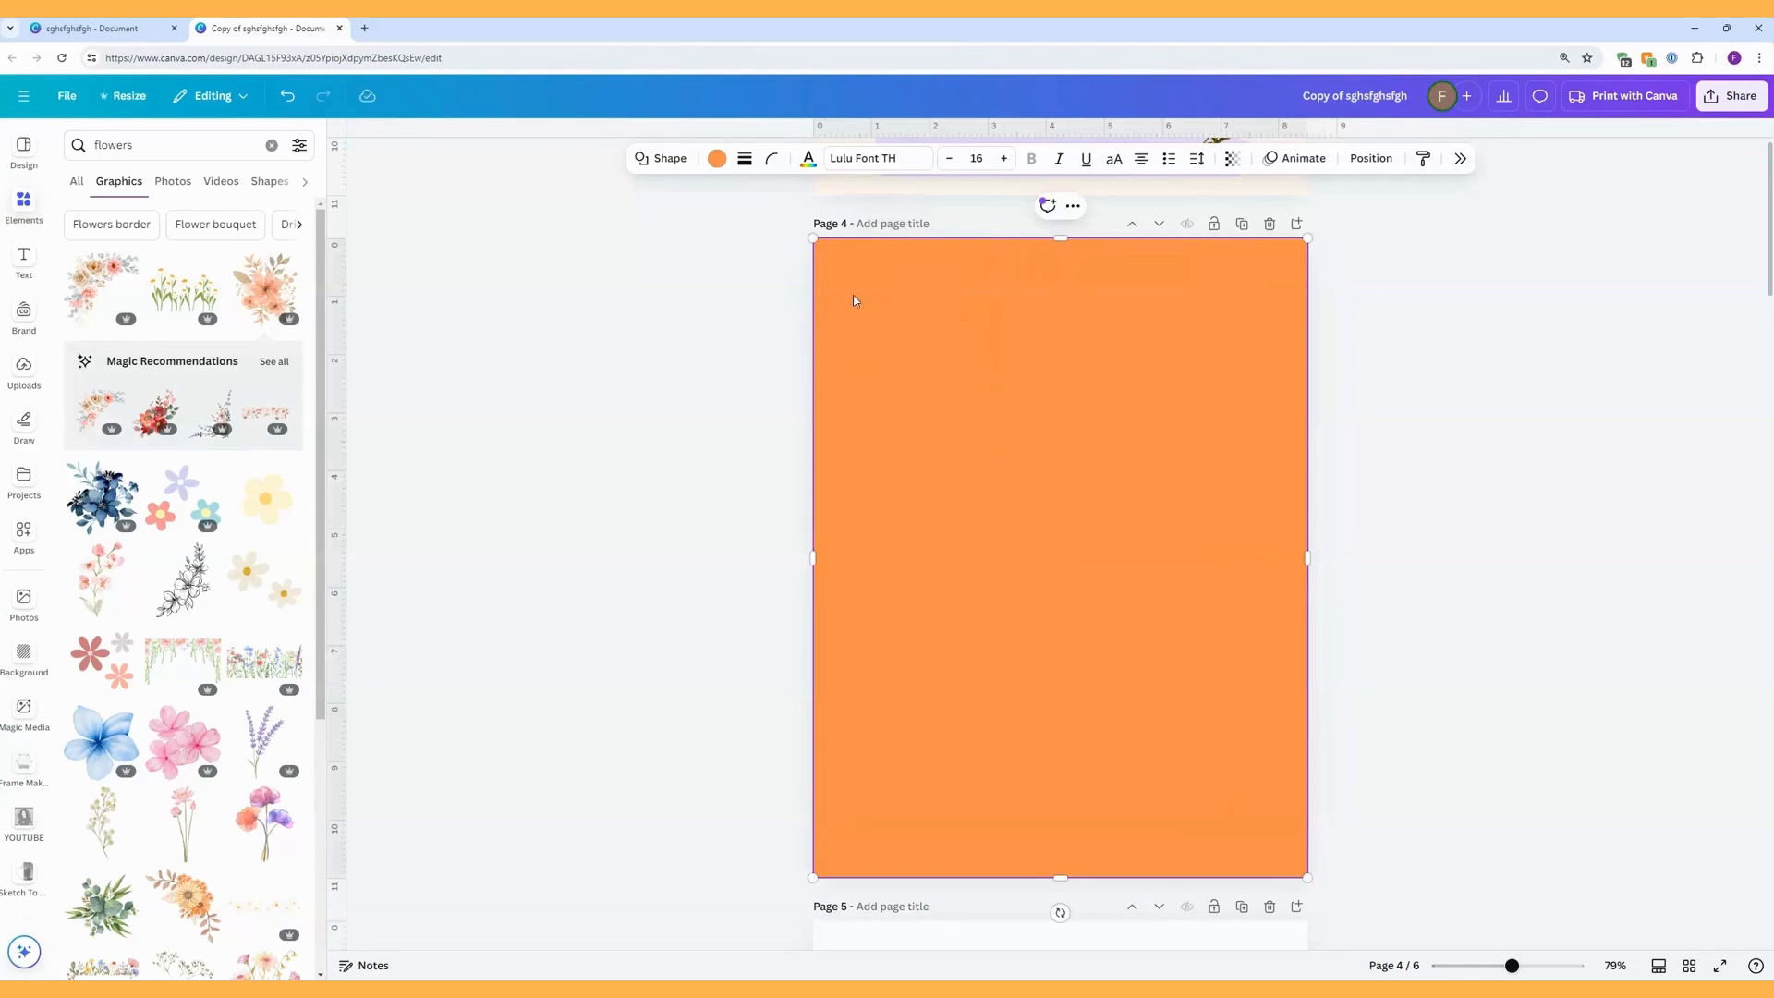
pyautogui.click(718, 158)
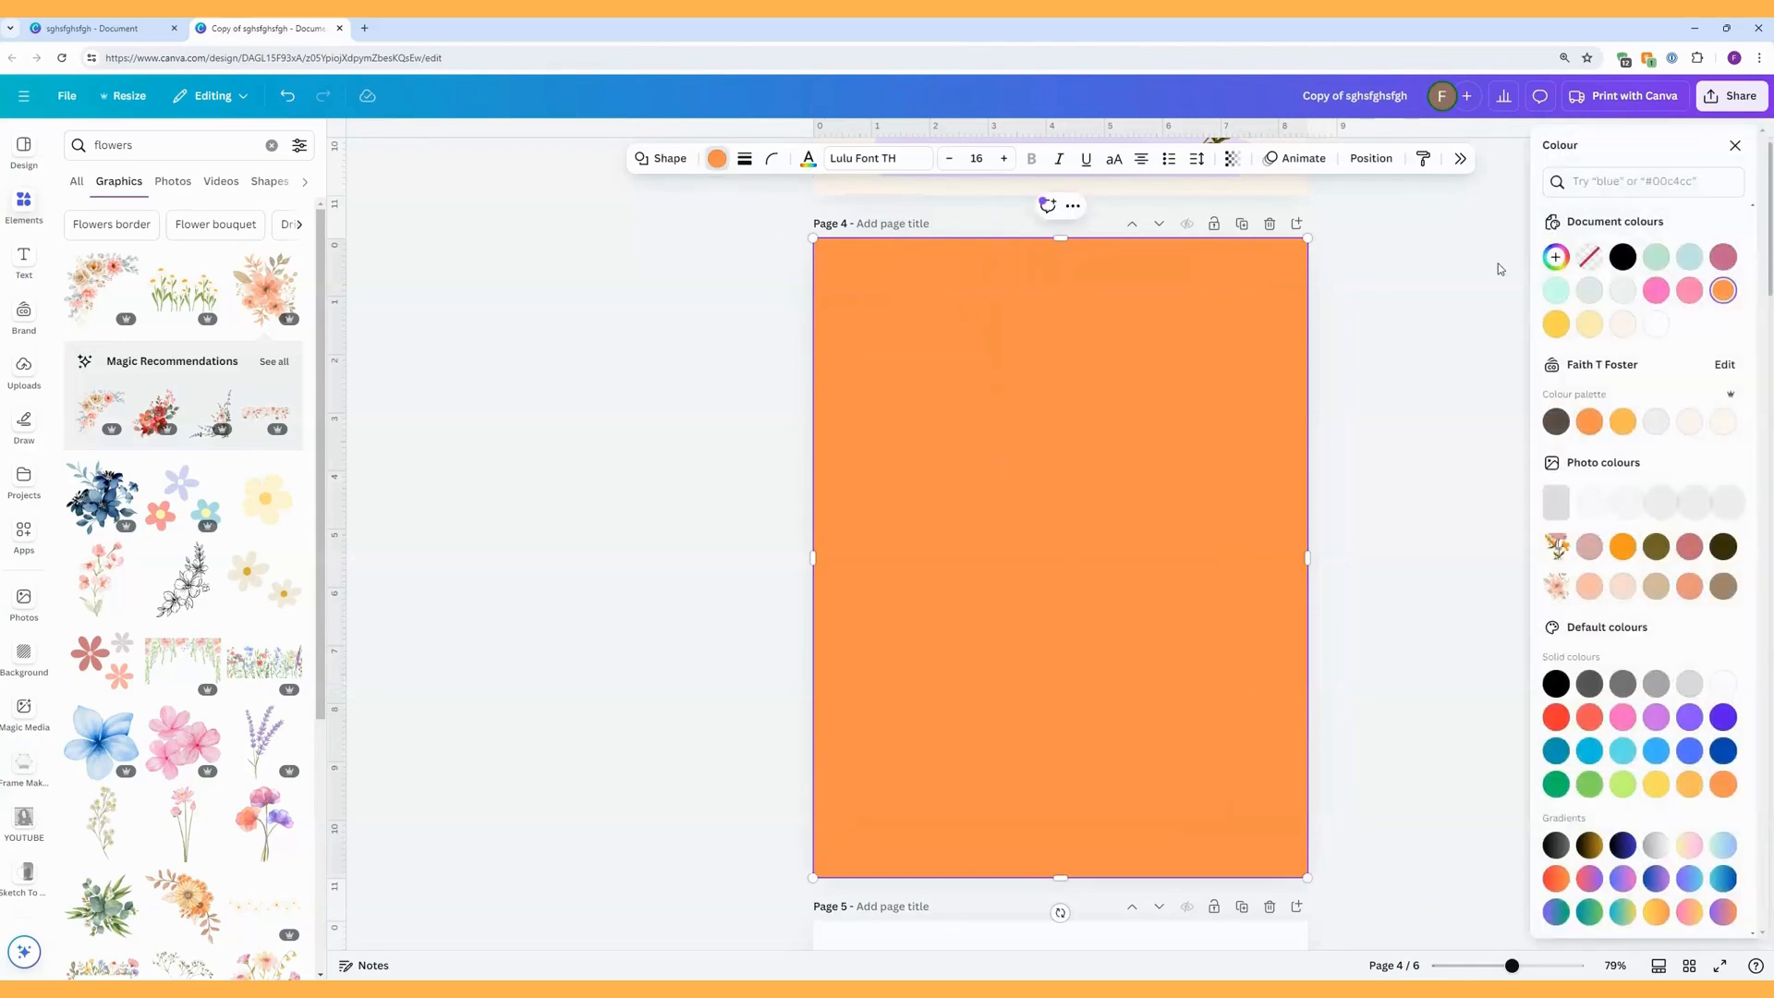
pyautogui.click(1589, 257)
# Give the second rectangle a solid border with a weight of 14 to square off the outer corners.
pyautogui.click(745, 159)
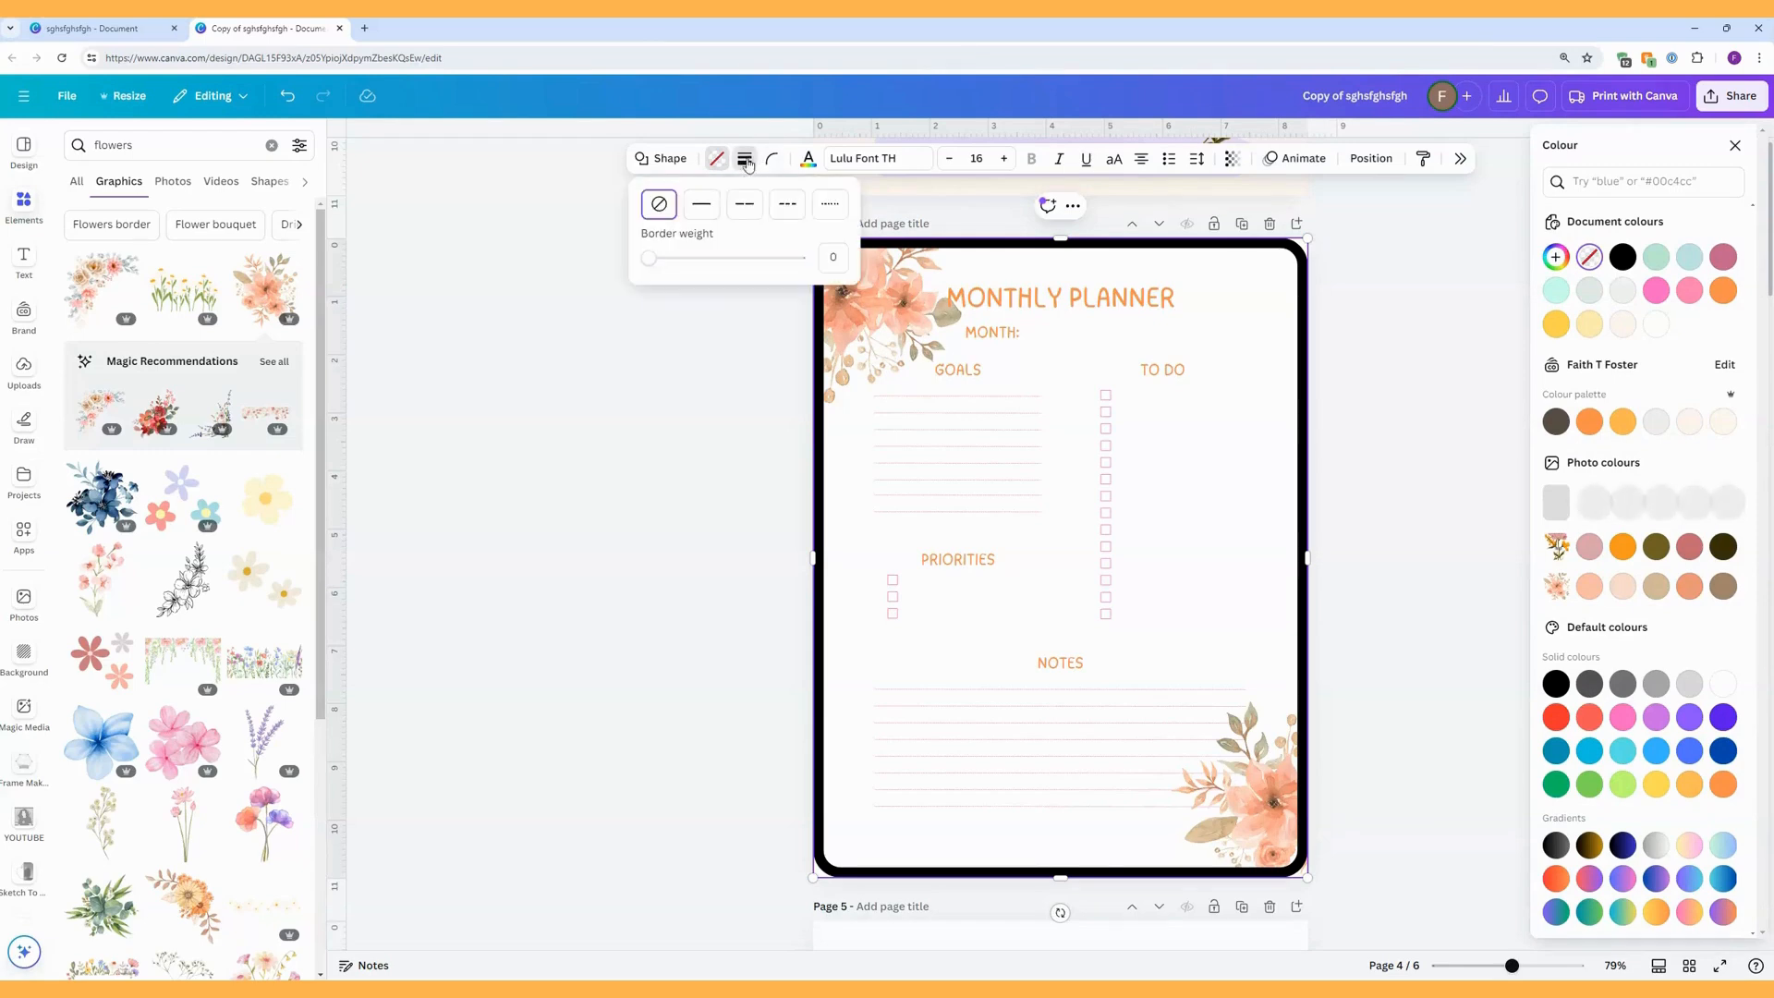
pyautogui.click(708, 215)
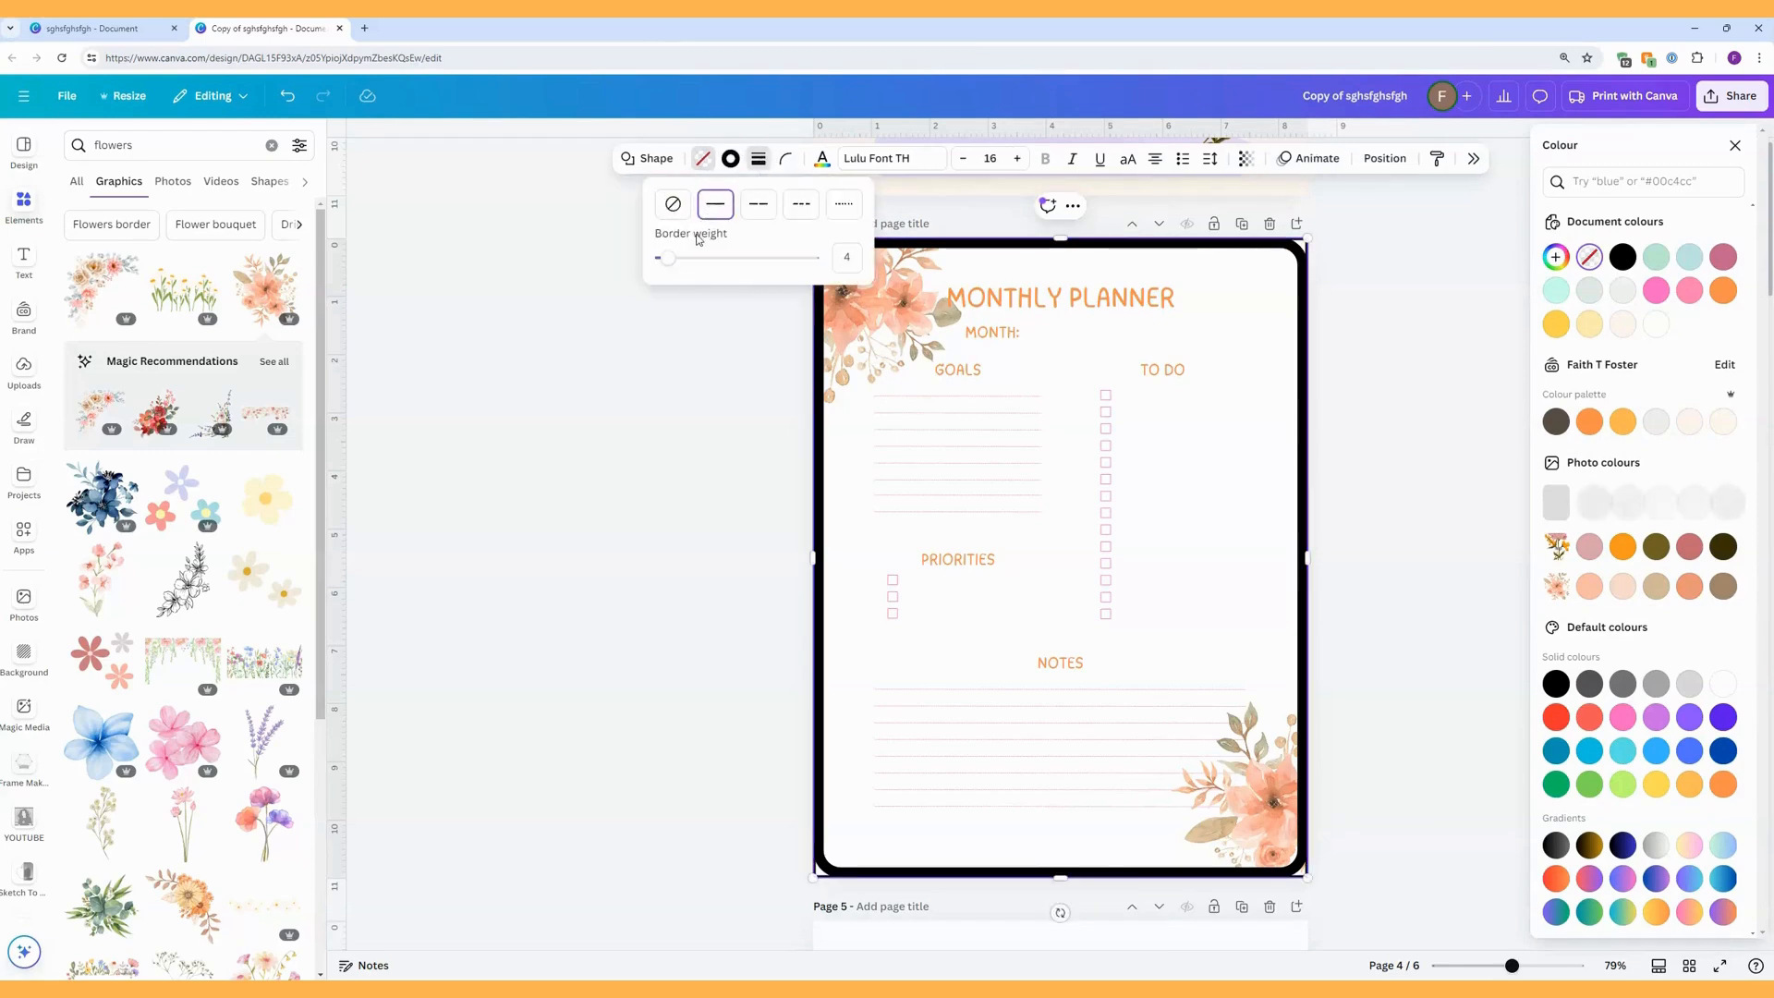
pyautogui.moveTo(667, 258); pyautogui.dragTo(684, 260)
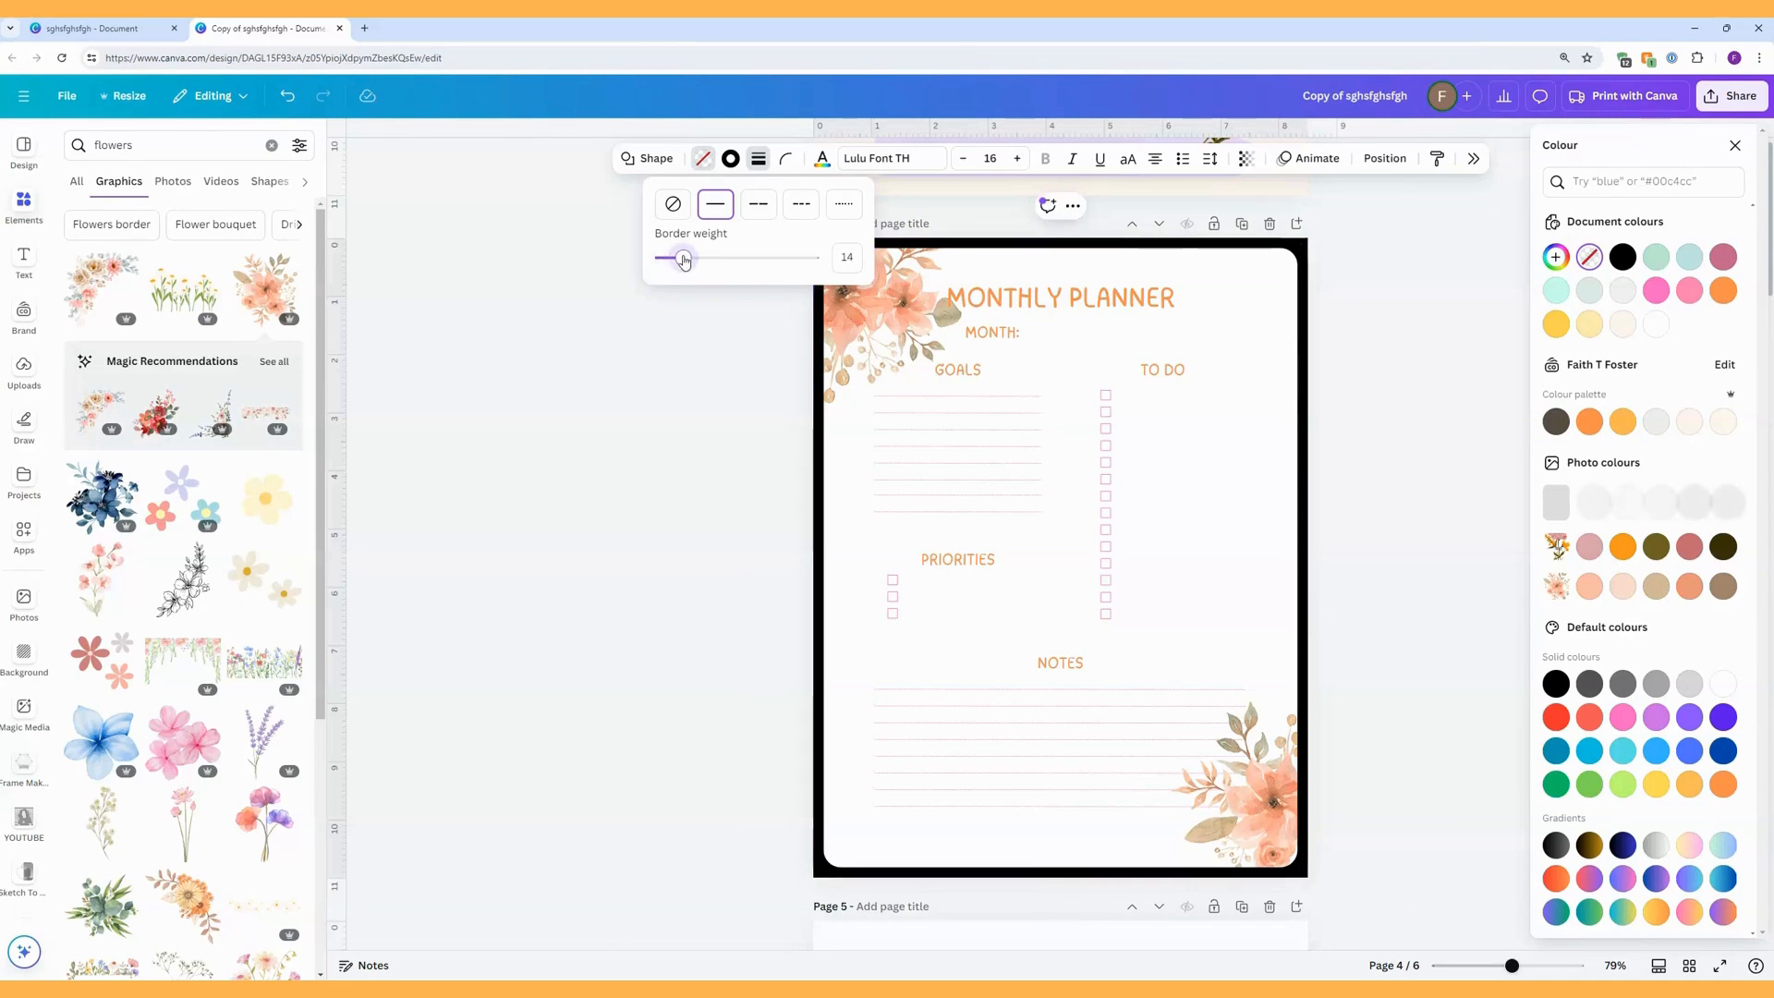
pyautogui.click(728, 321)
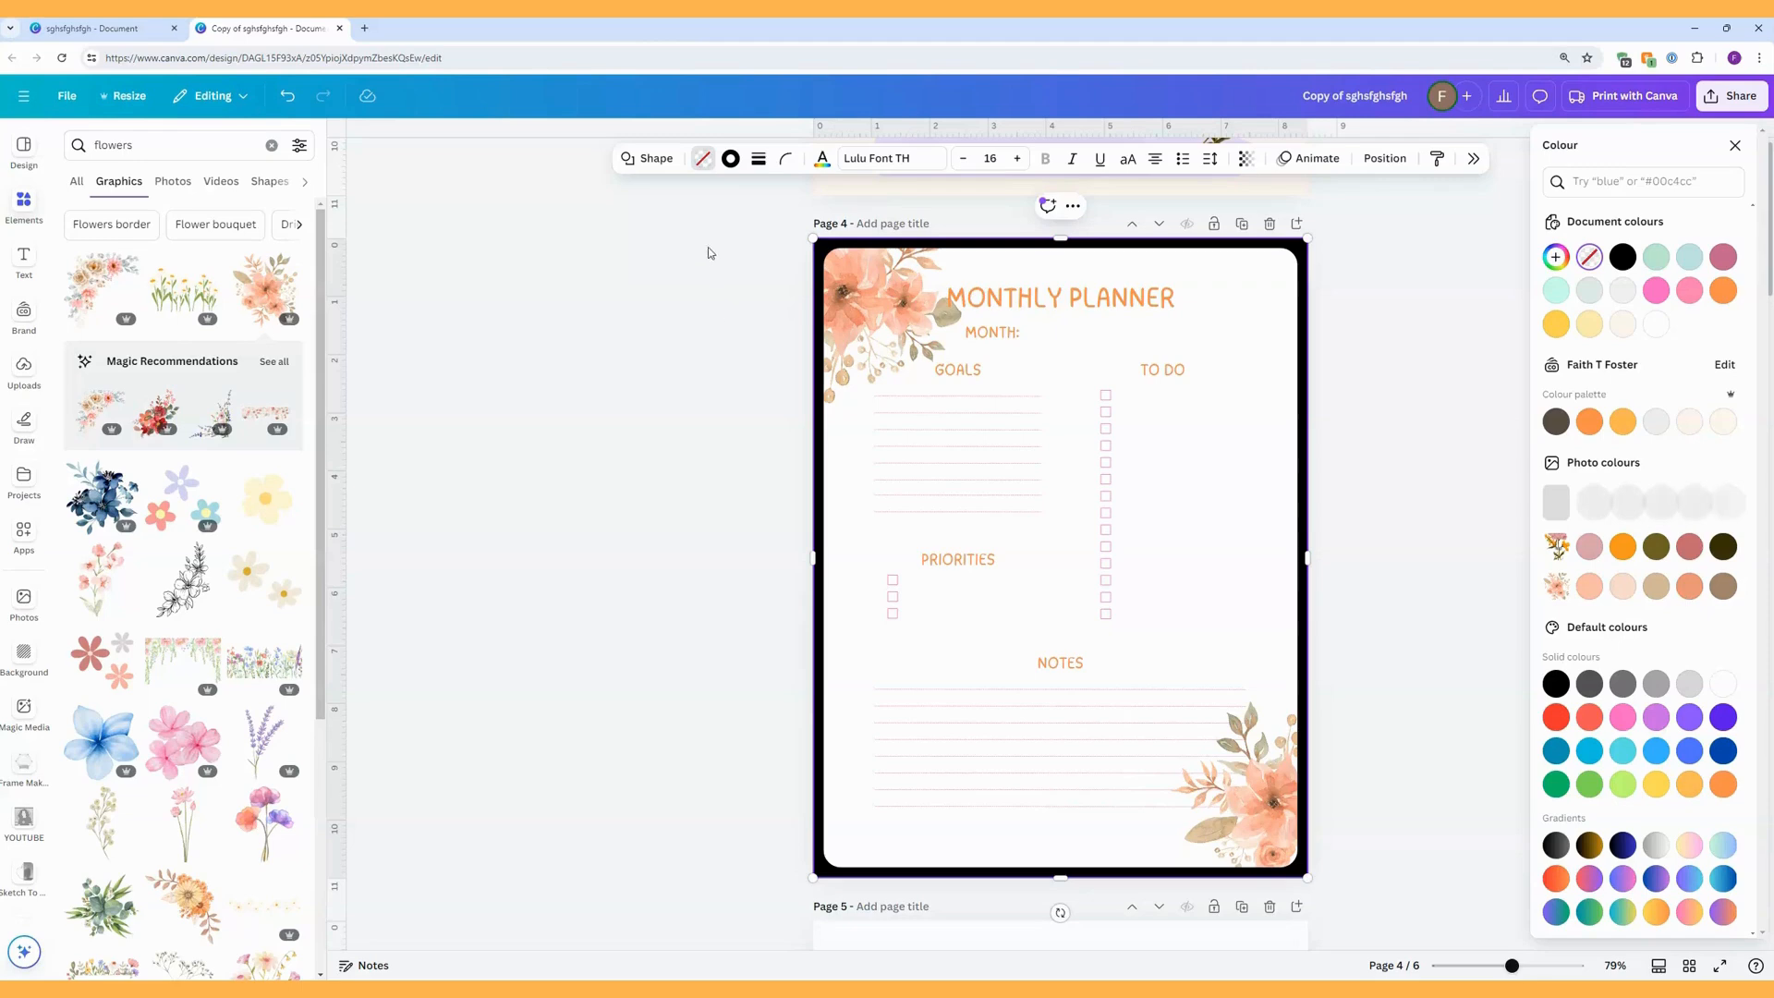
# Set the square-cornered rectangle's border to coral #EC8063, sampled from the corner flower on page 4.
pyautogui.click(708, 162)
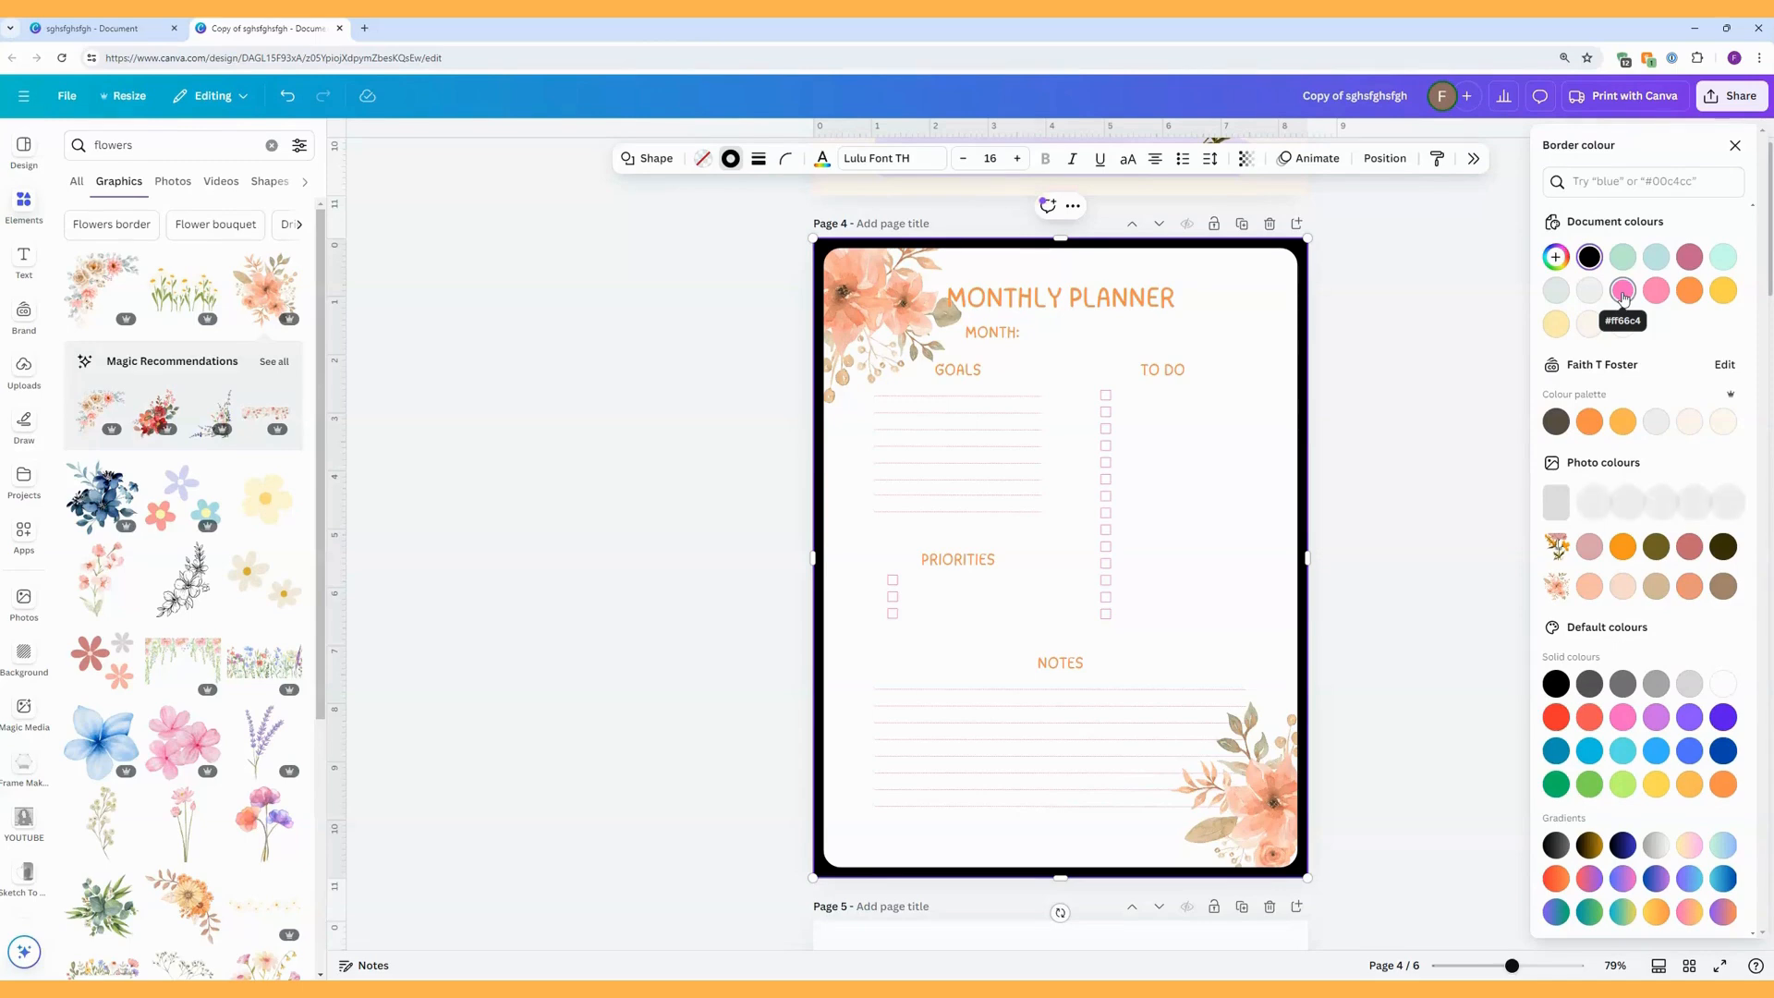
pyautogui.click(1556, 259)
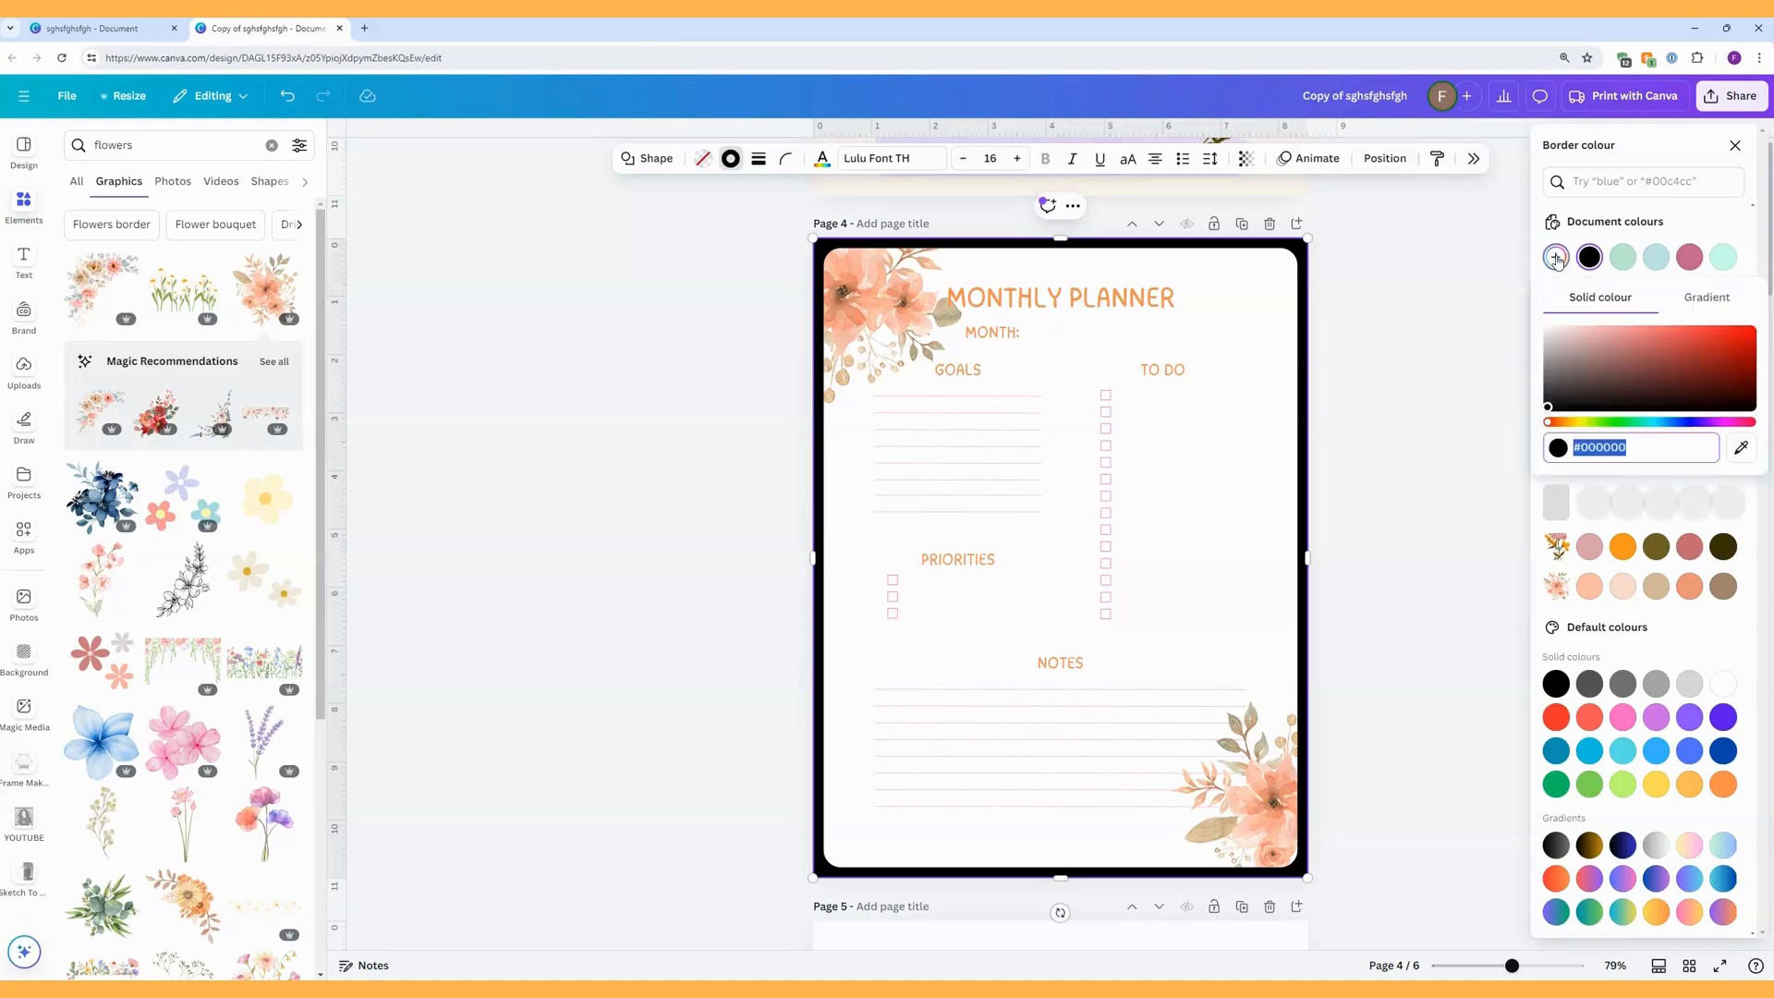
pyautogui.click(1742, 450)
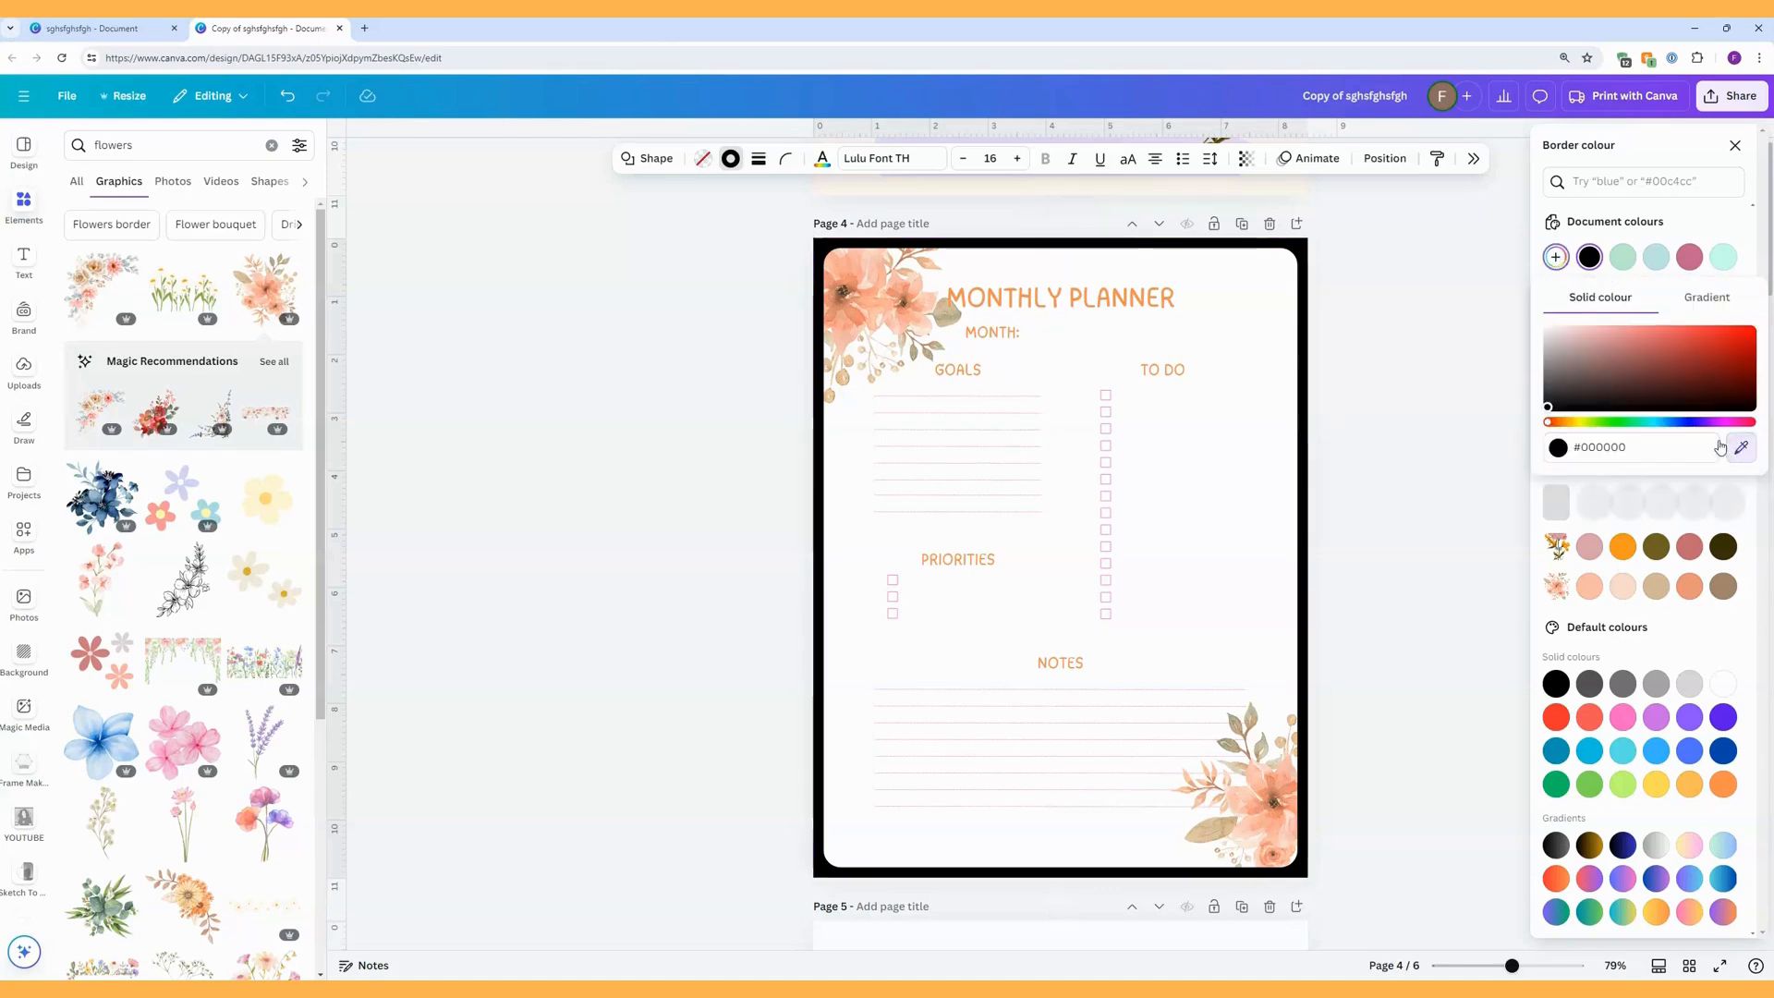
pyautogui.click(858, 325)
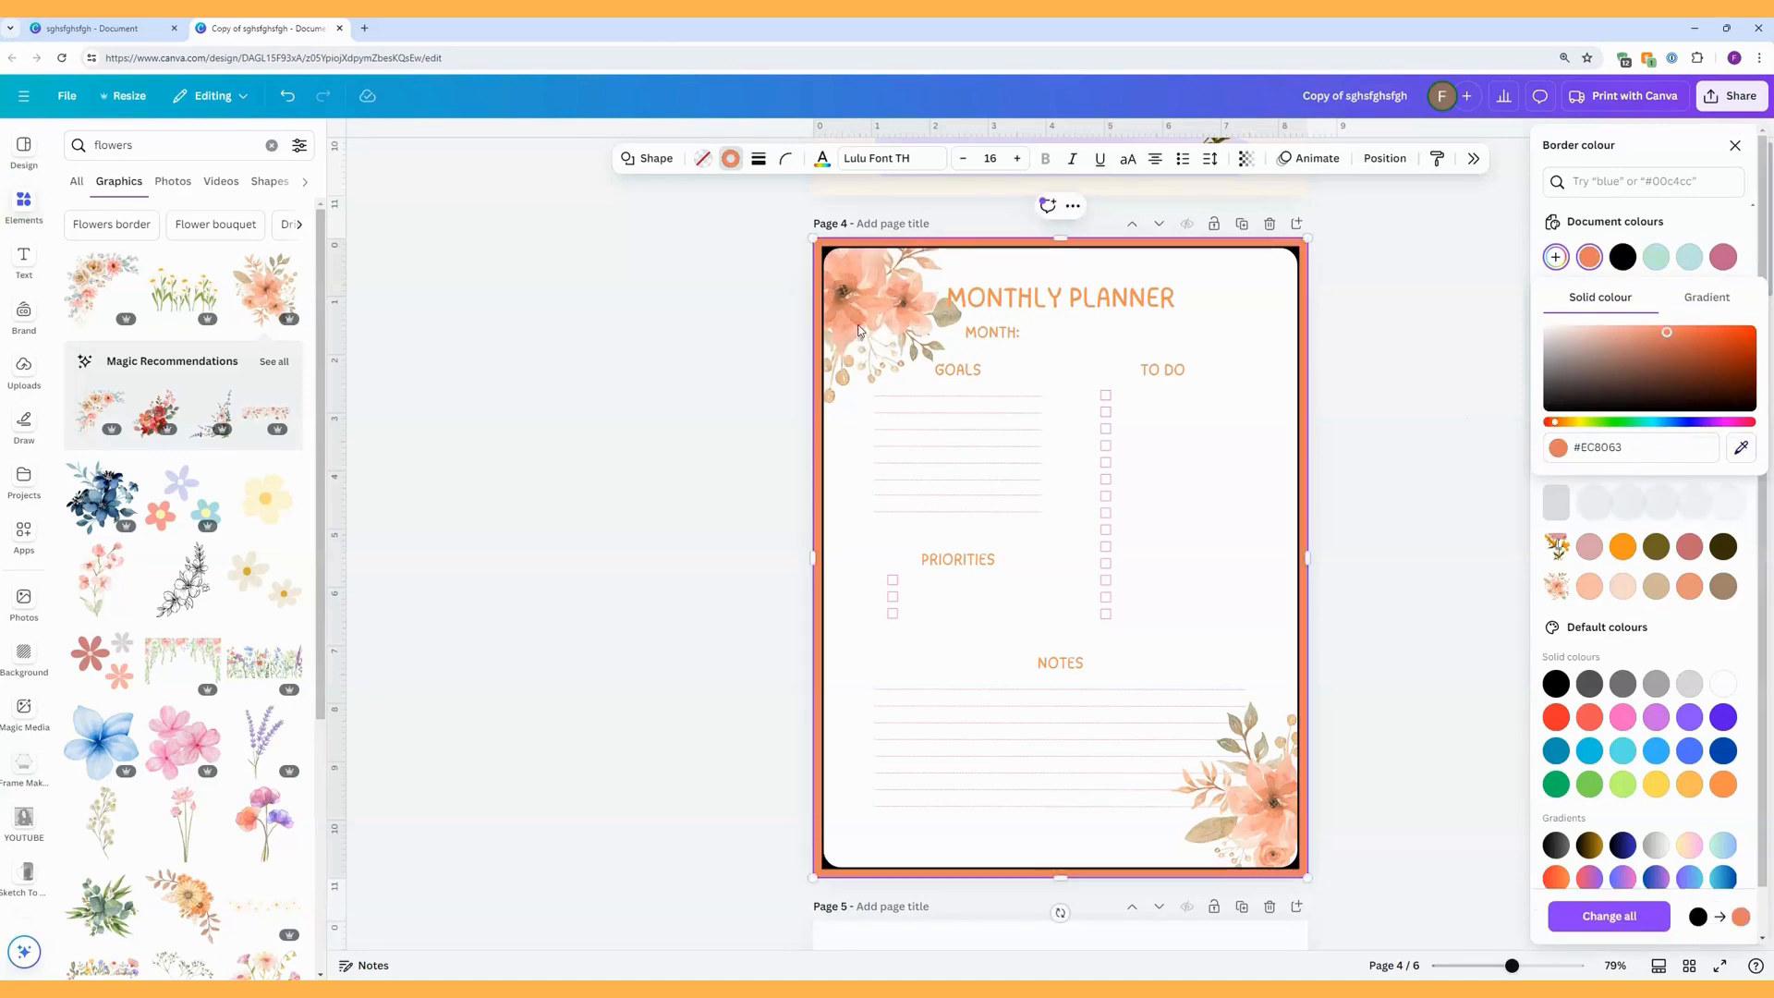
# Send the coral square-cornered rectangle behind the rounded black border in the layer order.
pyautogui.rightClick(851, 398)
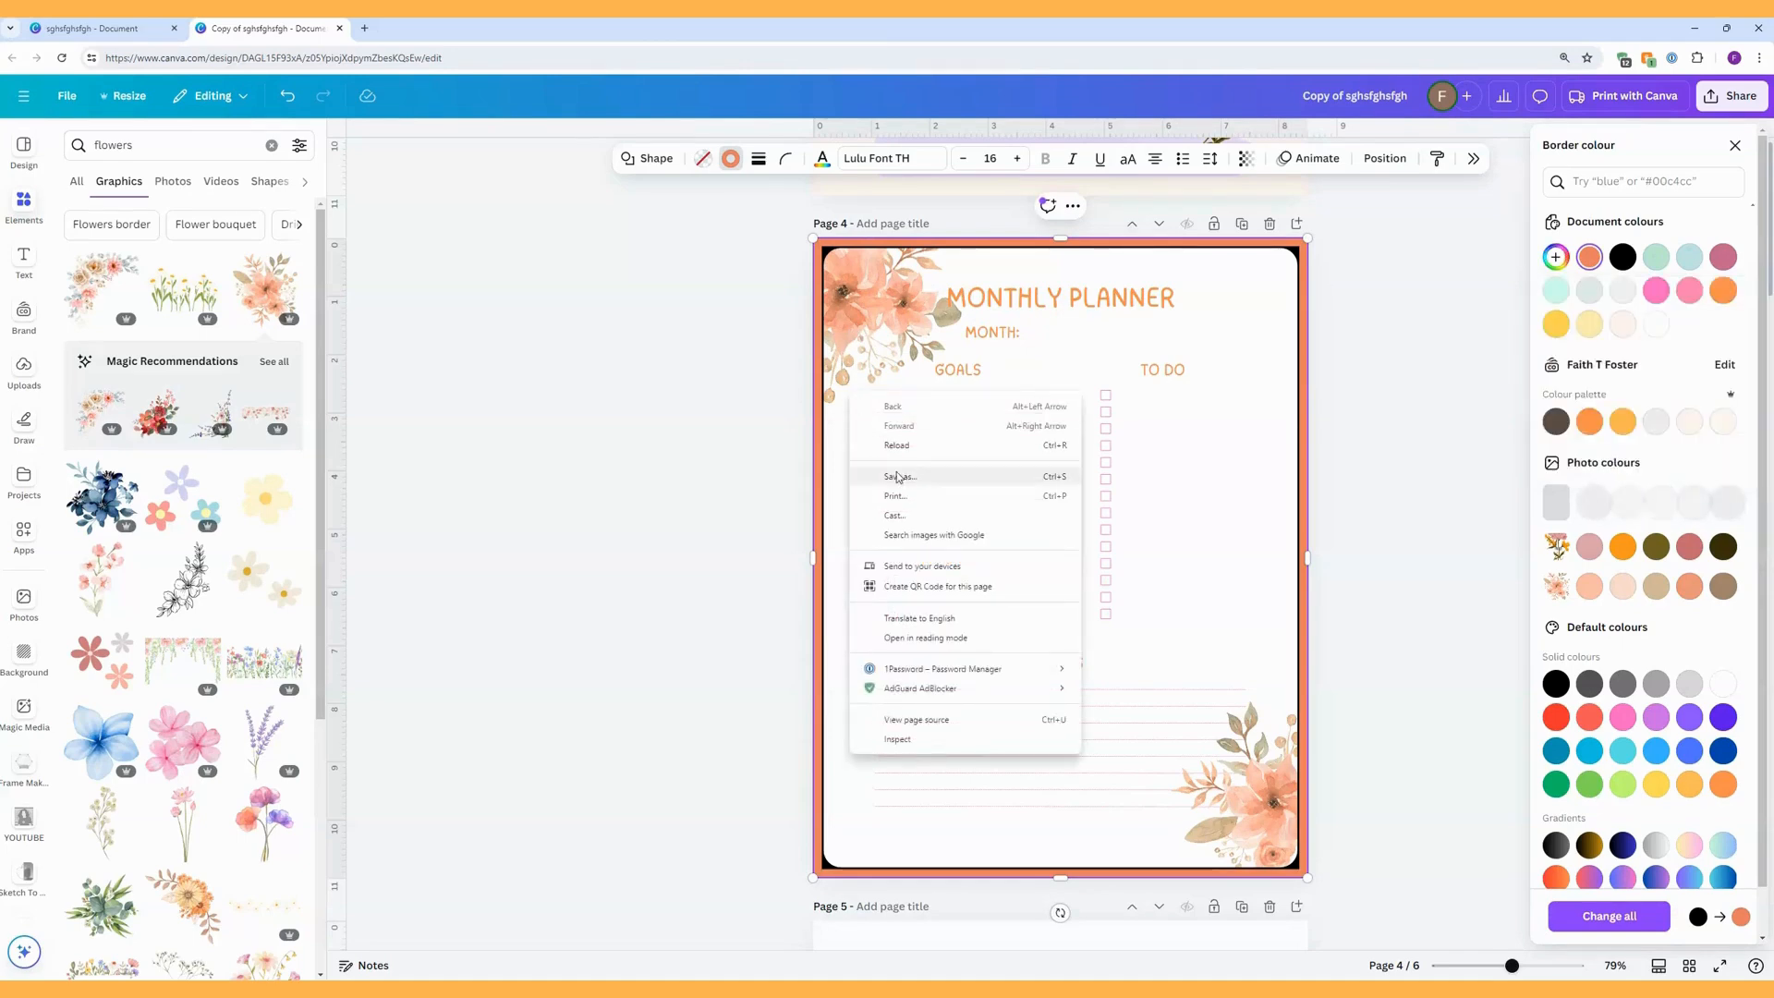
pyautogui.rightClick(822, 404)
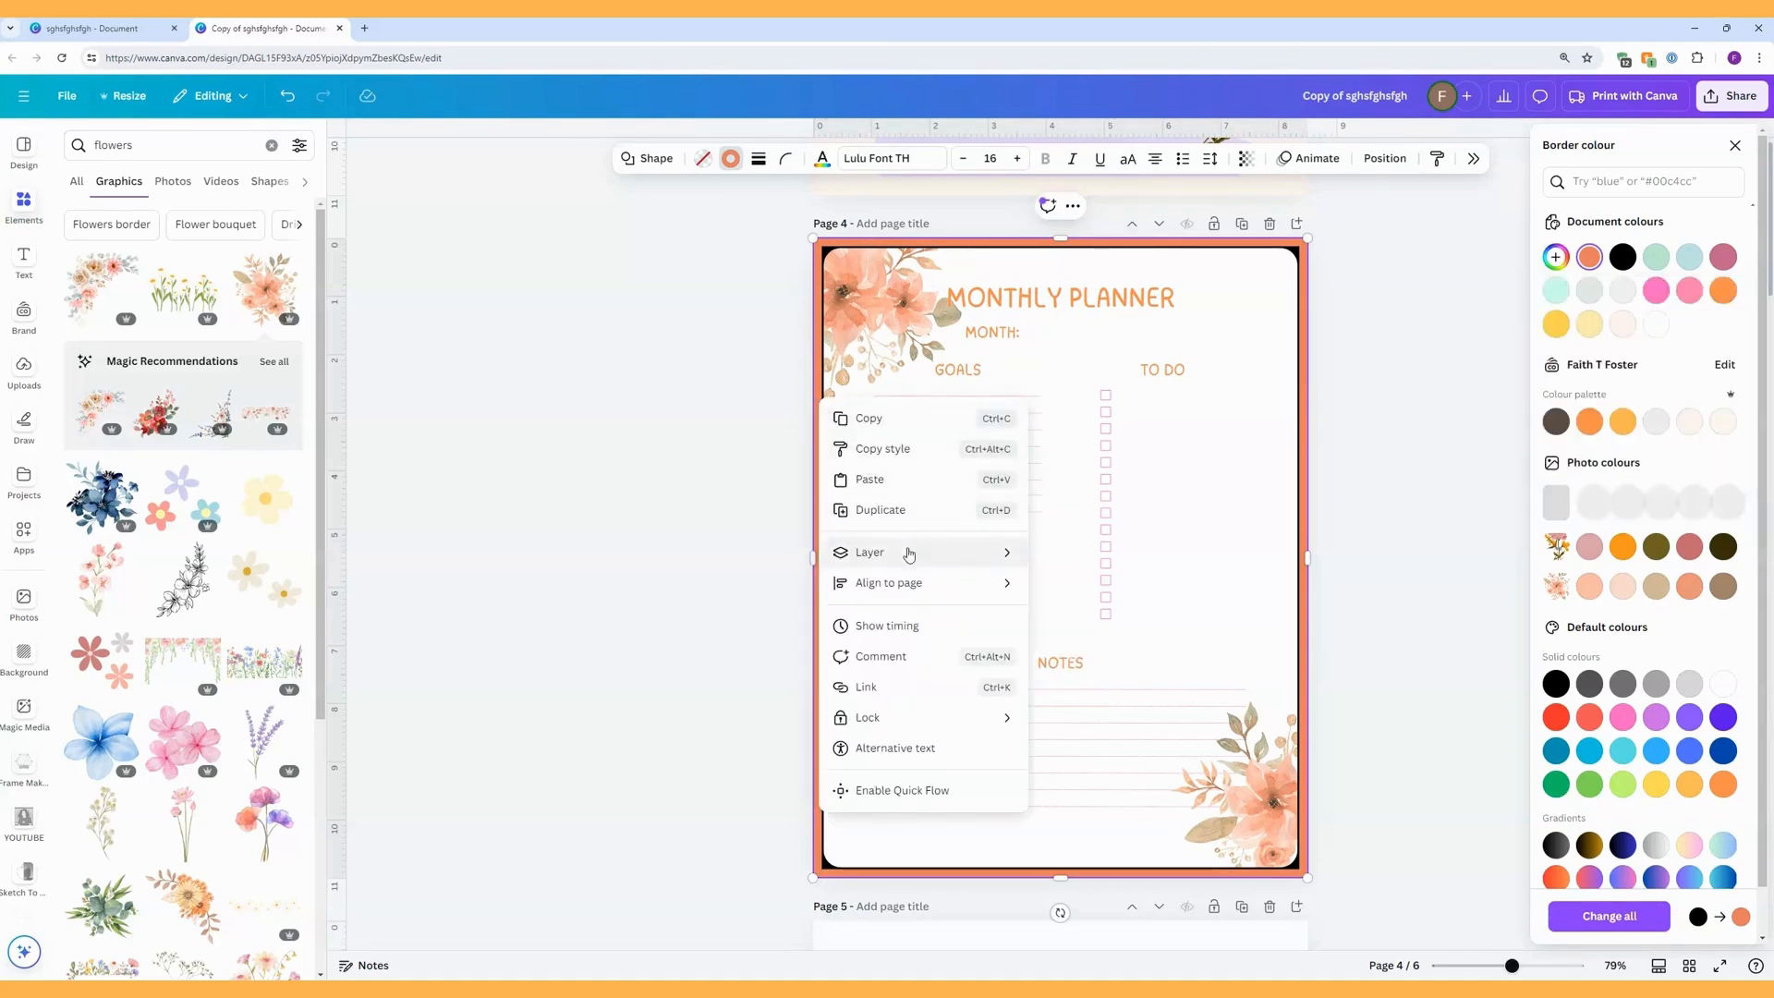
pyautogui.moveTo(905, 555)
pyautogui.click(1105, 637)
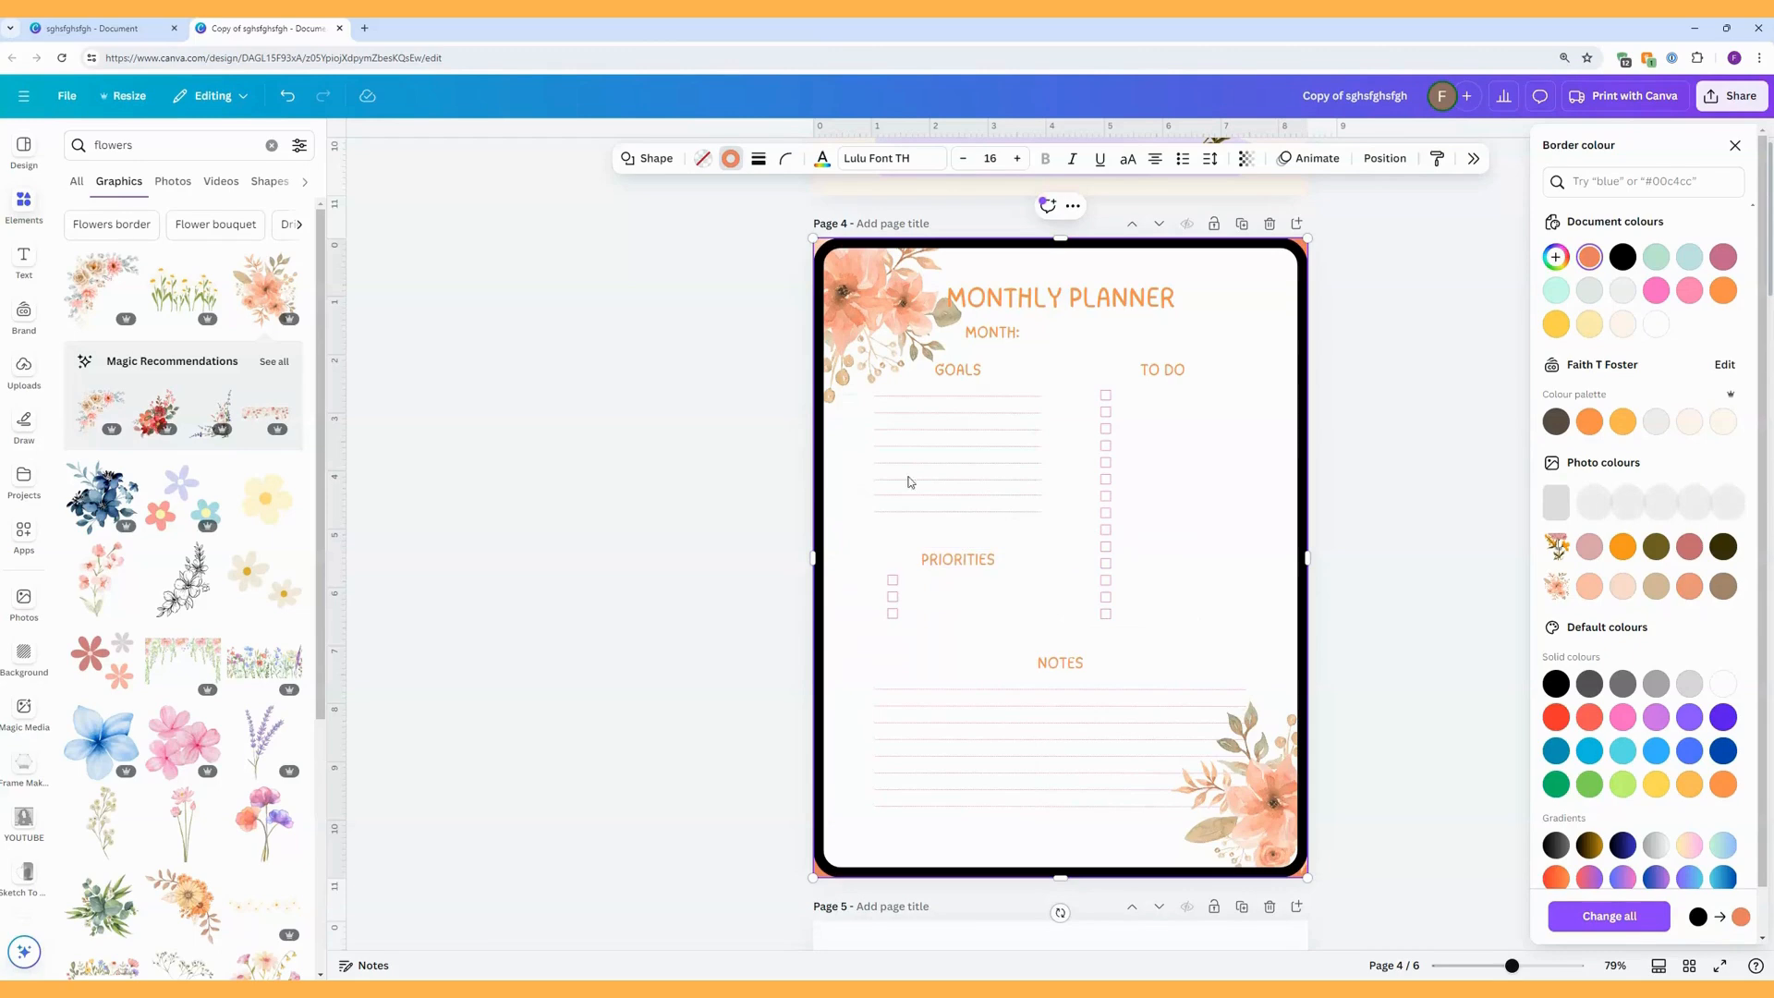
# Recolour the rounded rectangle's black border with the coral sampled from the square rectangle's exposed corner.
pyautogui.click(821, 347)
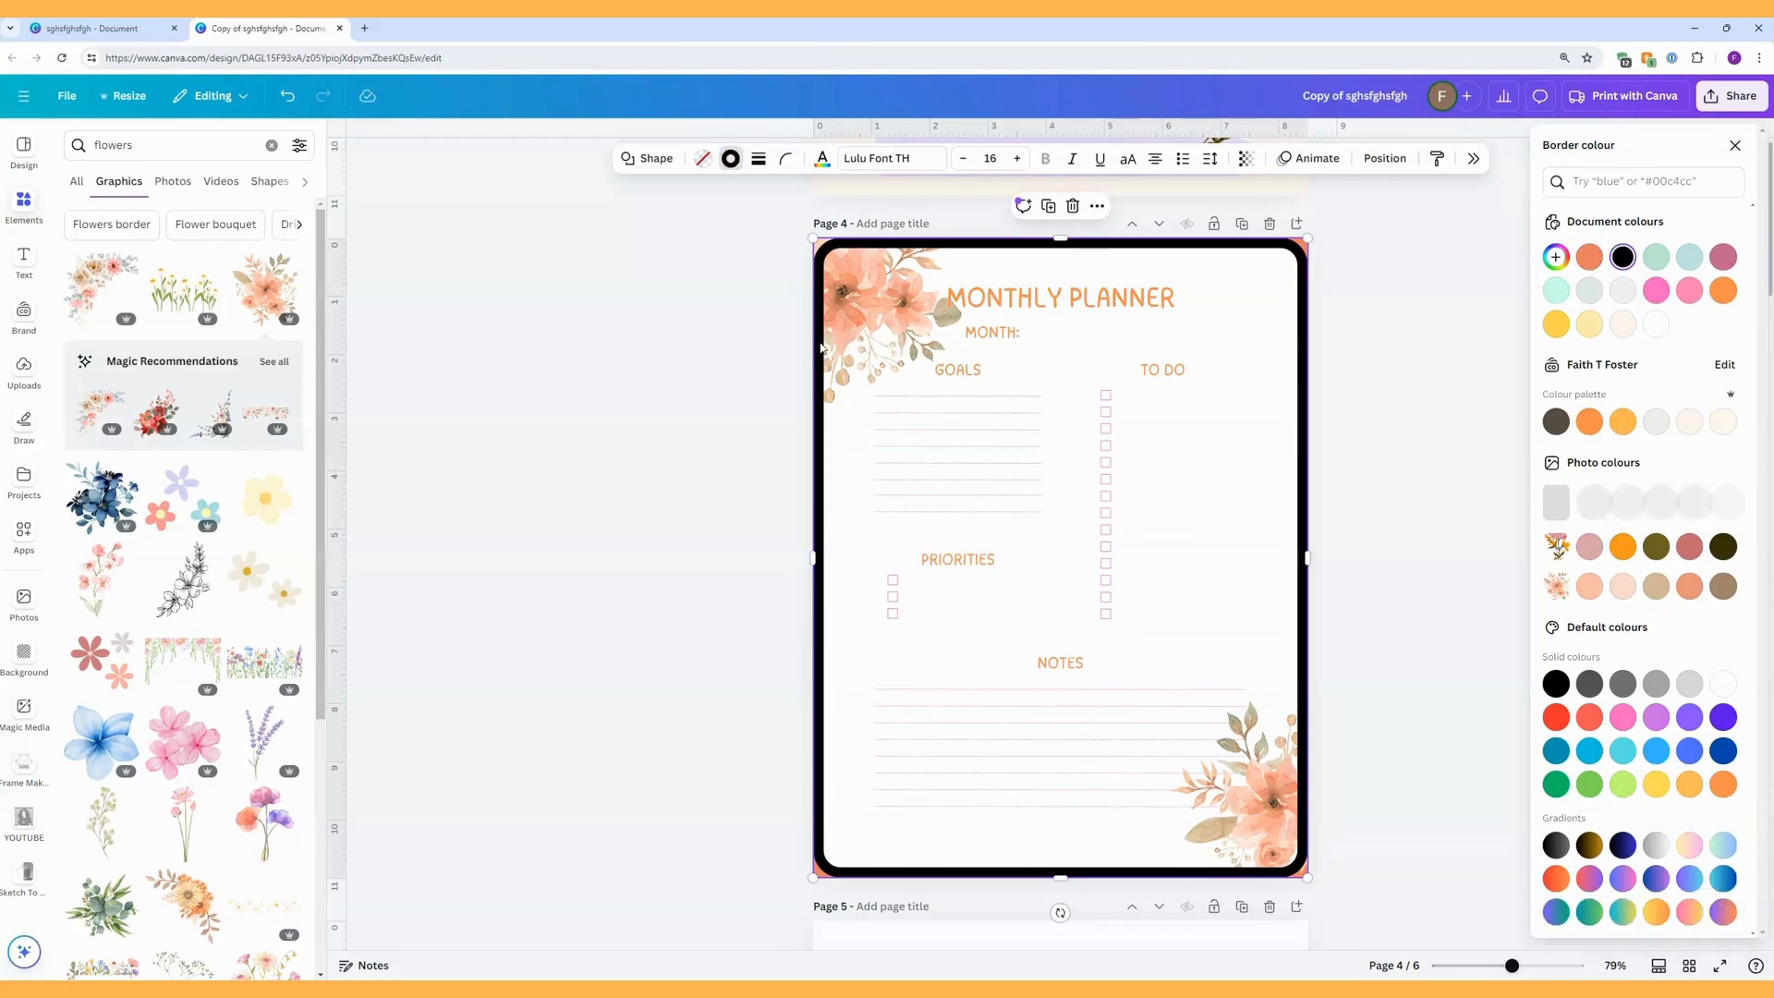
pyautogui.click(730, 158)
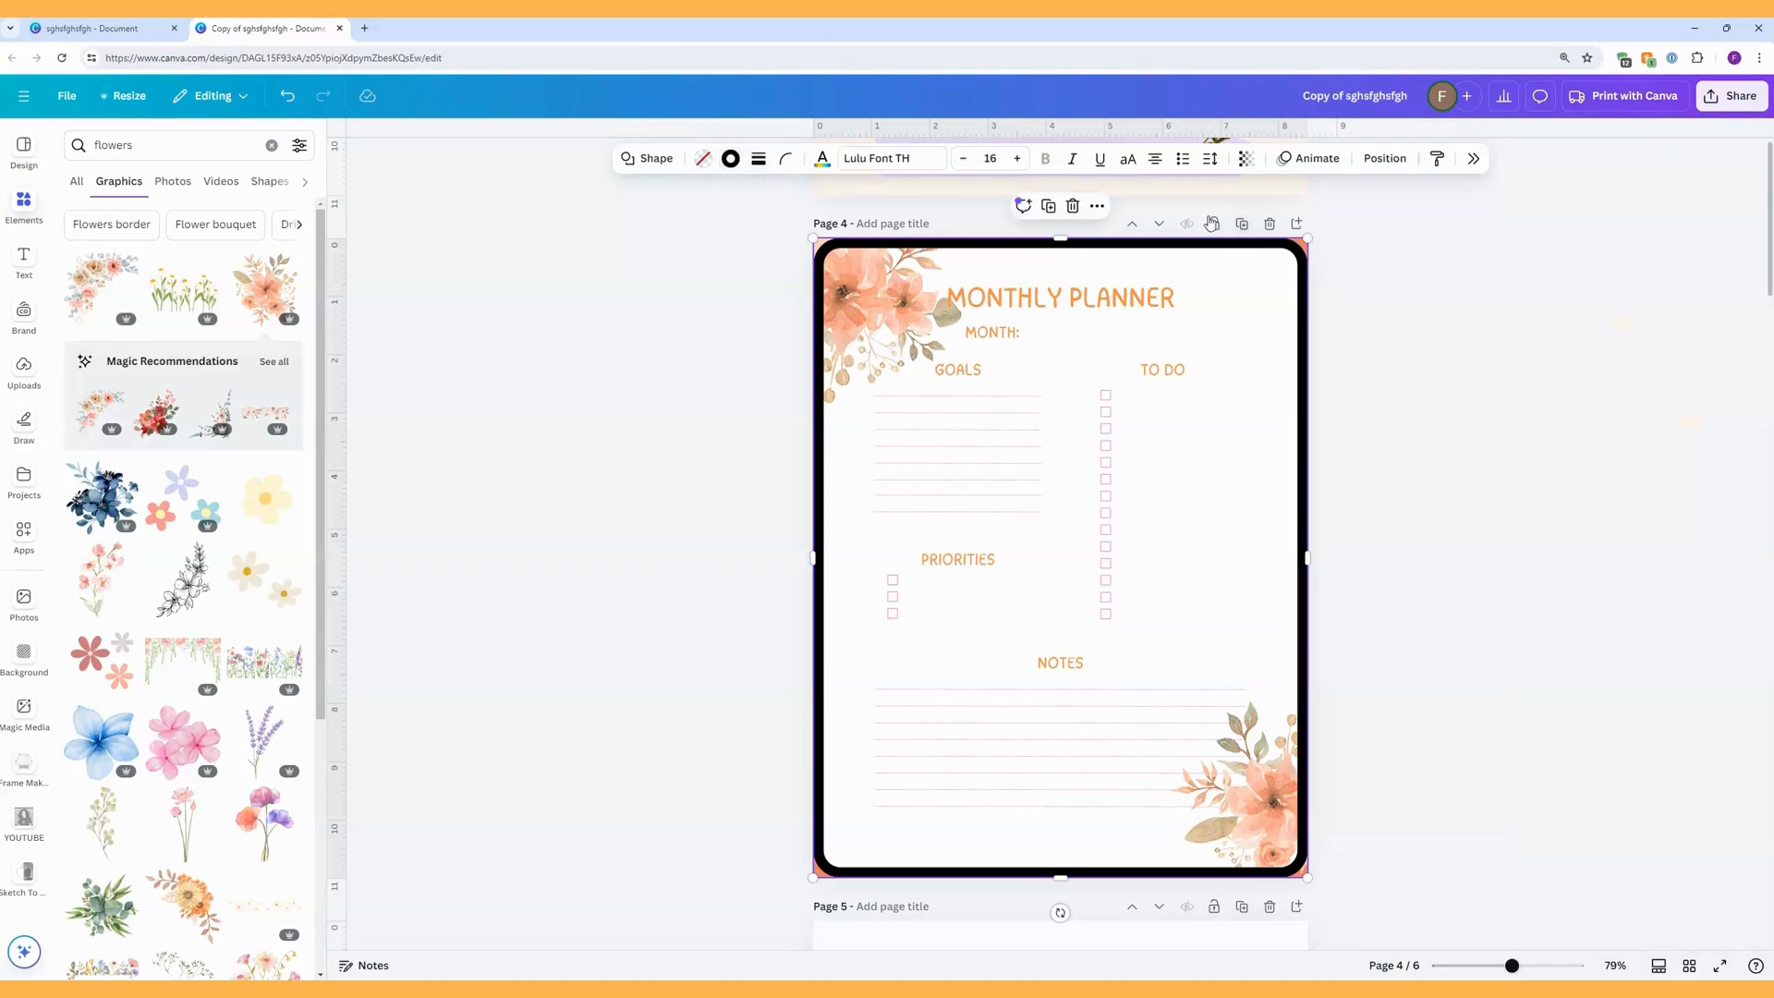
pyautogui.click(730, 158)
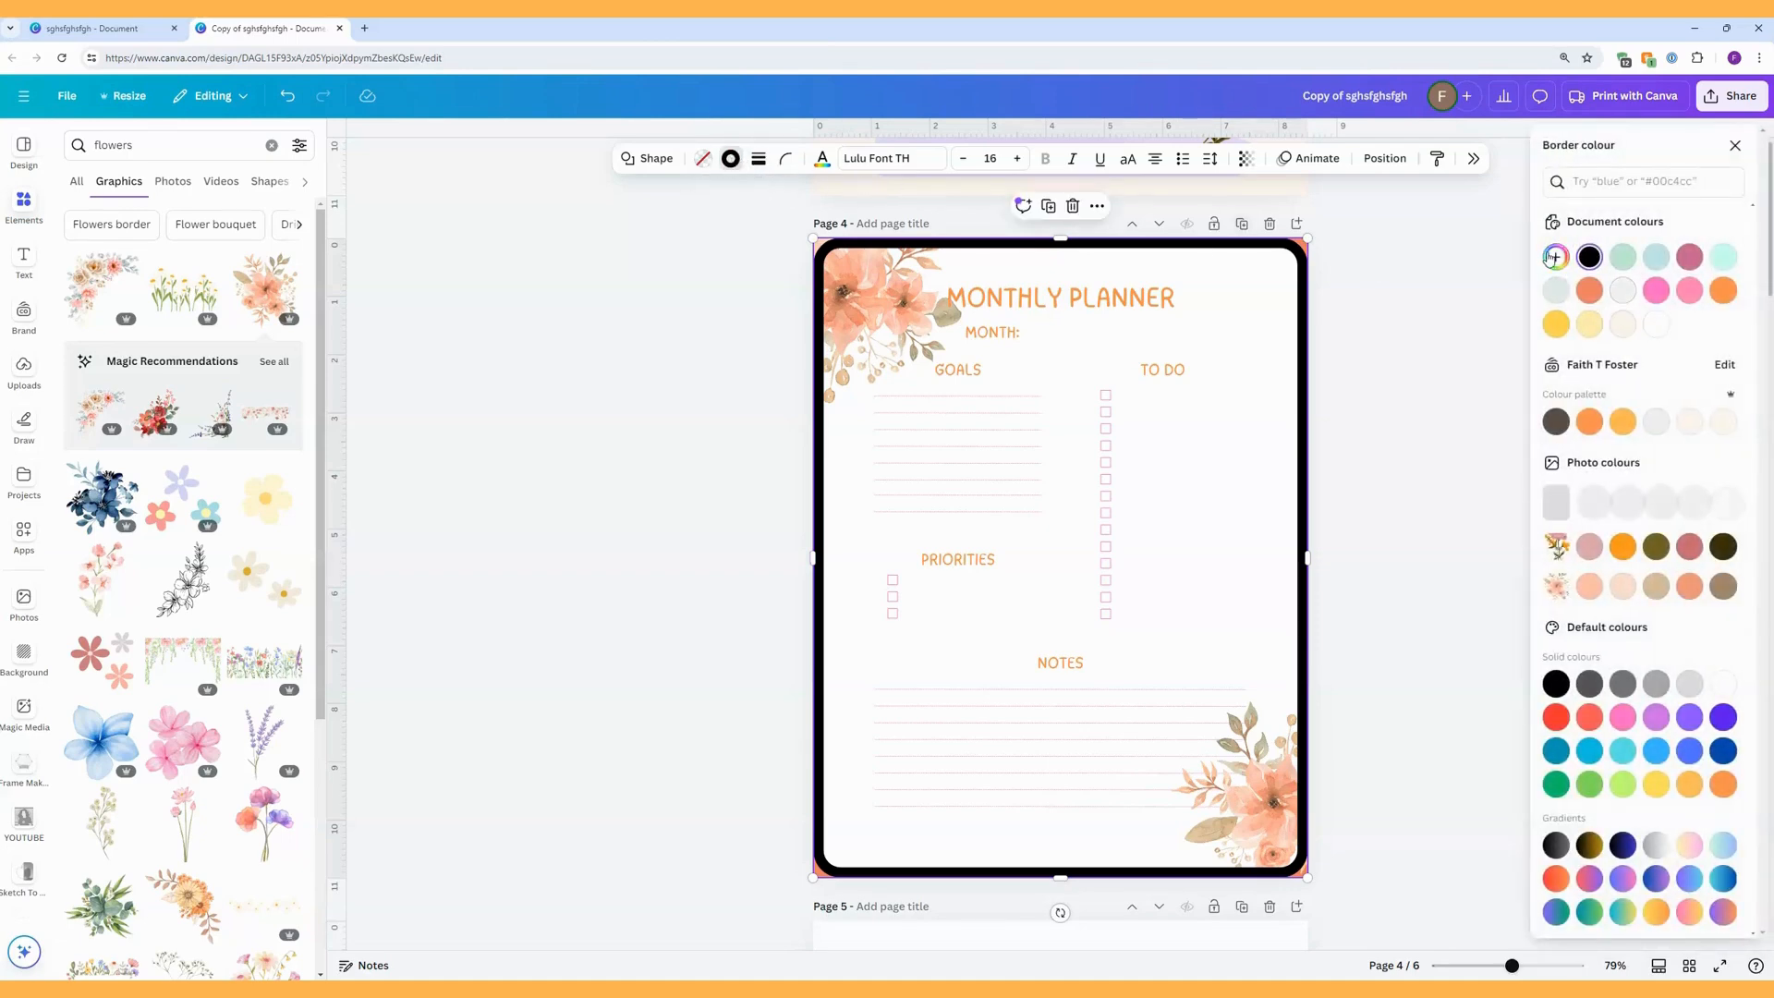
pyautogui.click(1556, 258)
pyautogui.click(1741, 447)
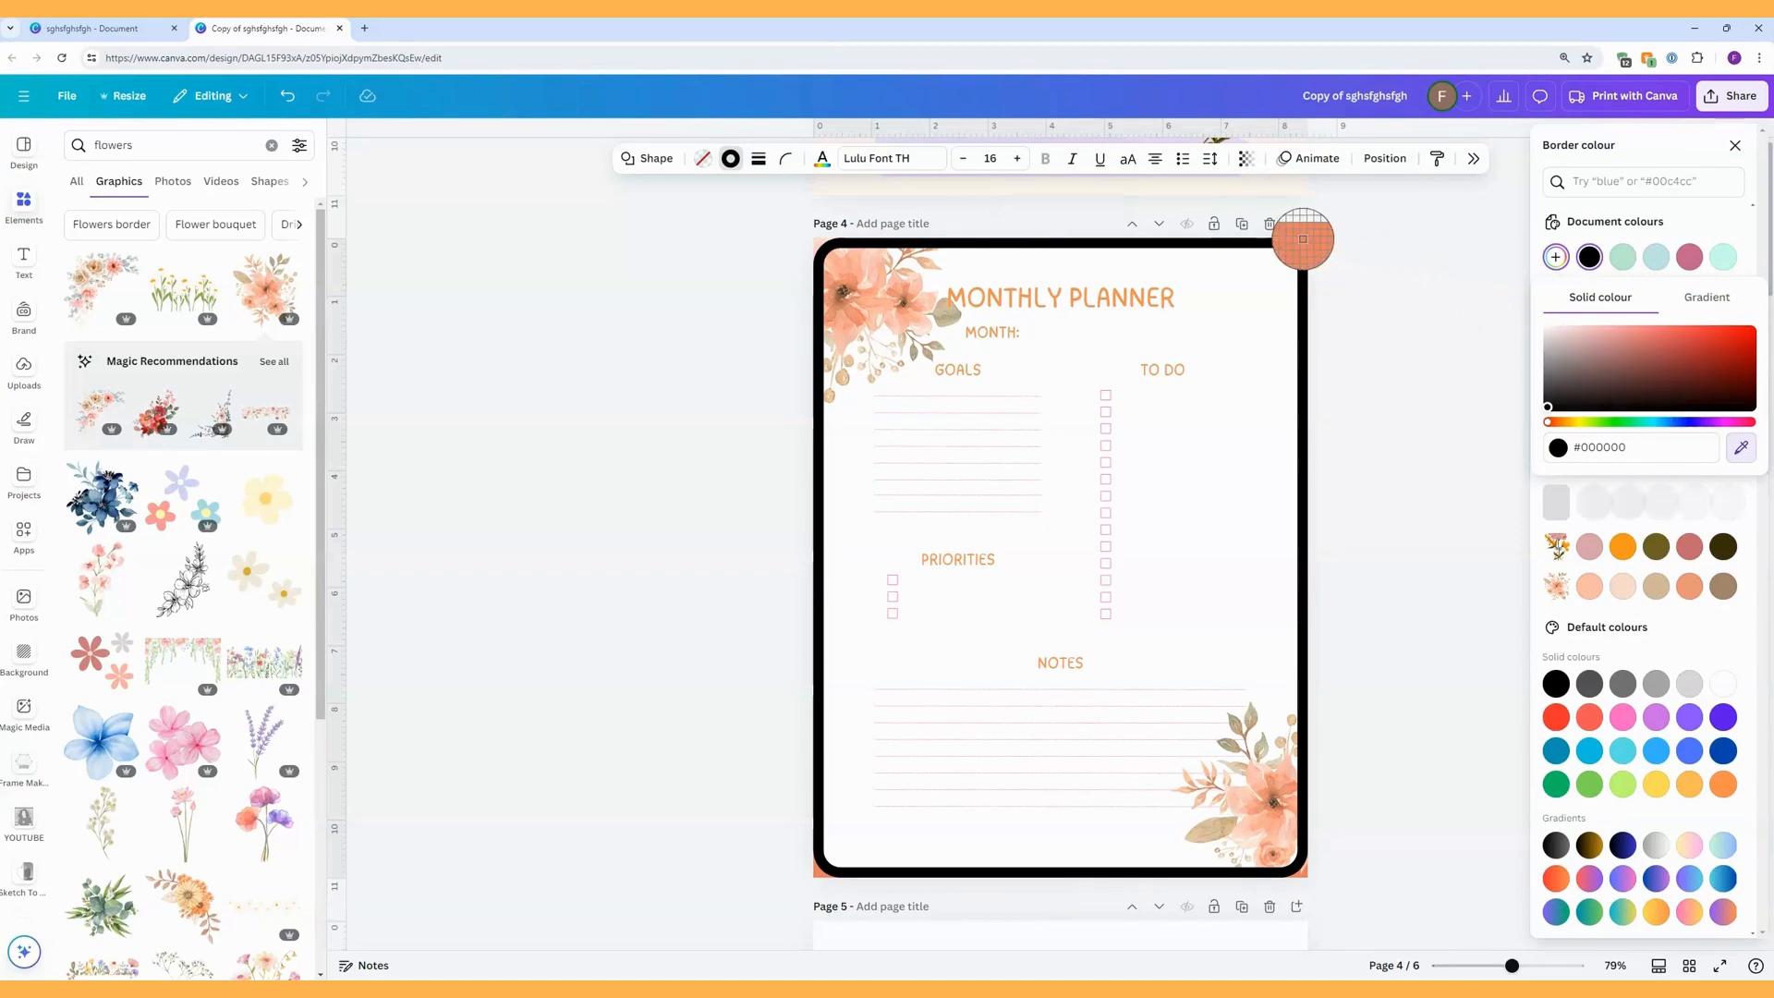
pyautogui.click(1303, 240)
pyautogui.press('Escape')
pyautogui.click(1430, 283)
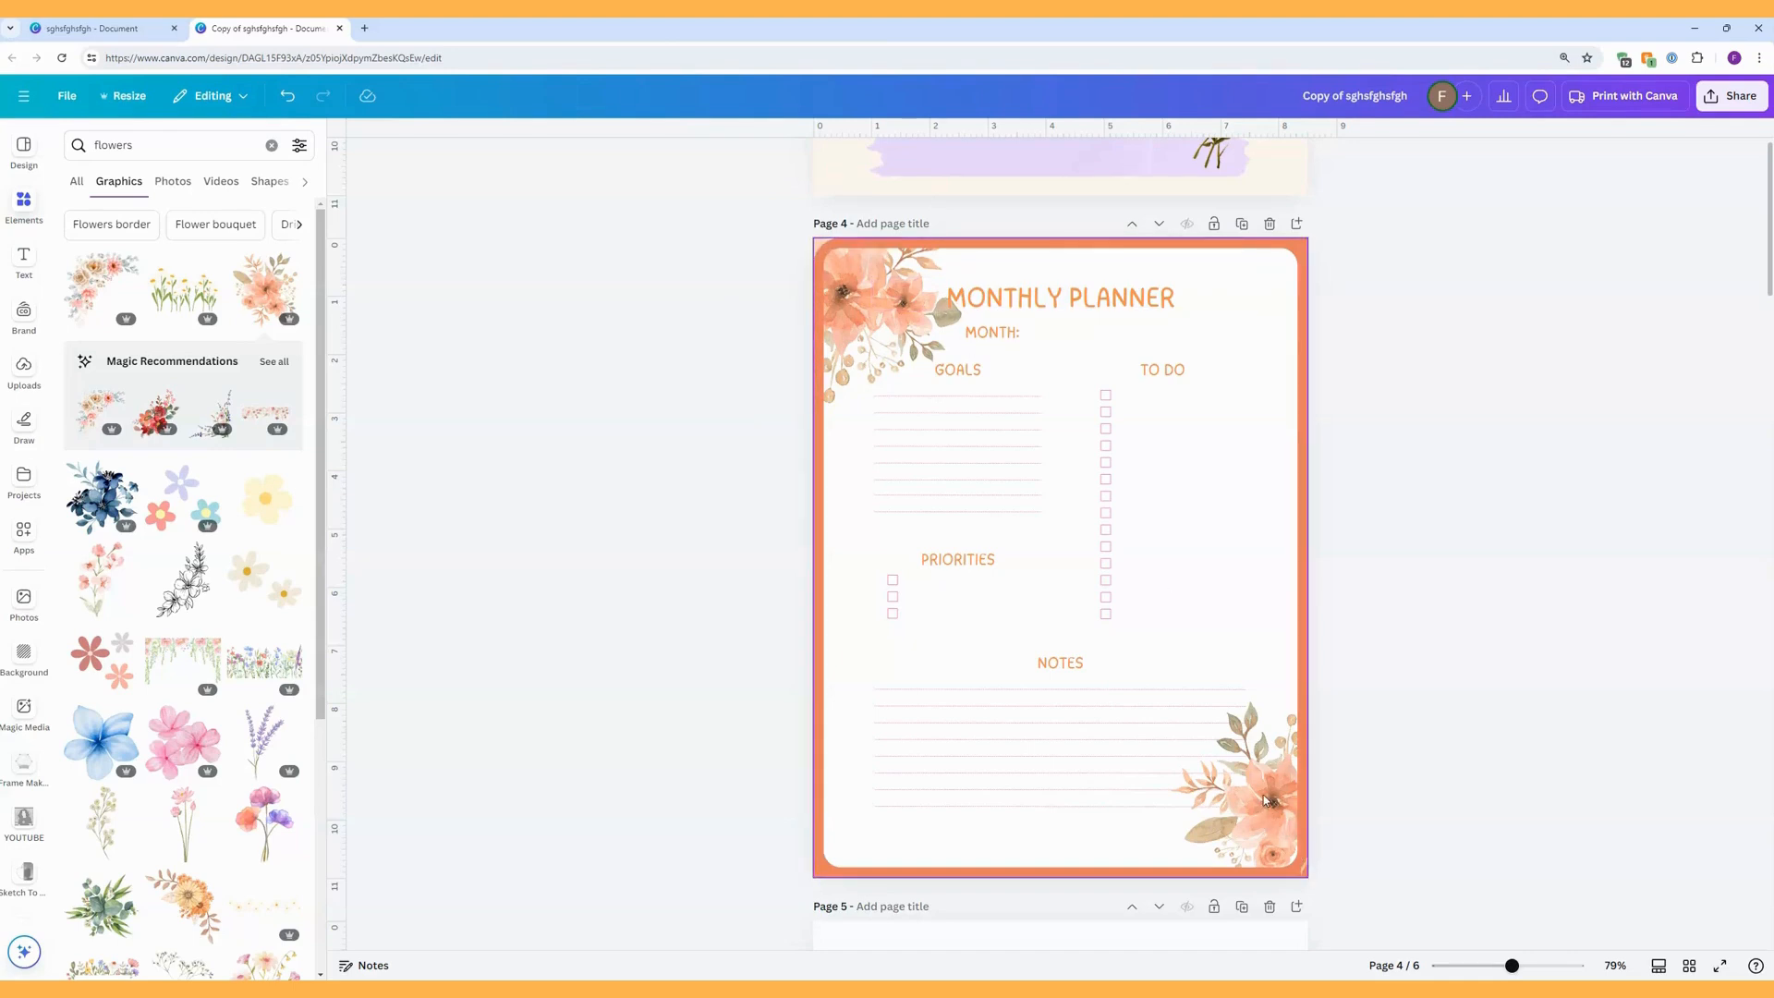
# Move both corner floral graphics on page 4 to the bottom of the layer stack, beneath the border rectangles.
pyautogui.click(1263, 578)
pyautogui.click(1386, 162)
pyautogui.click(1697, 182)
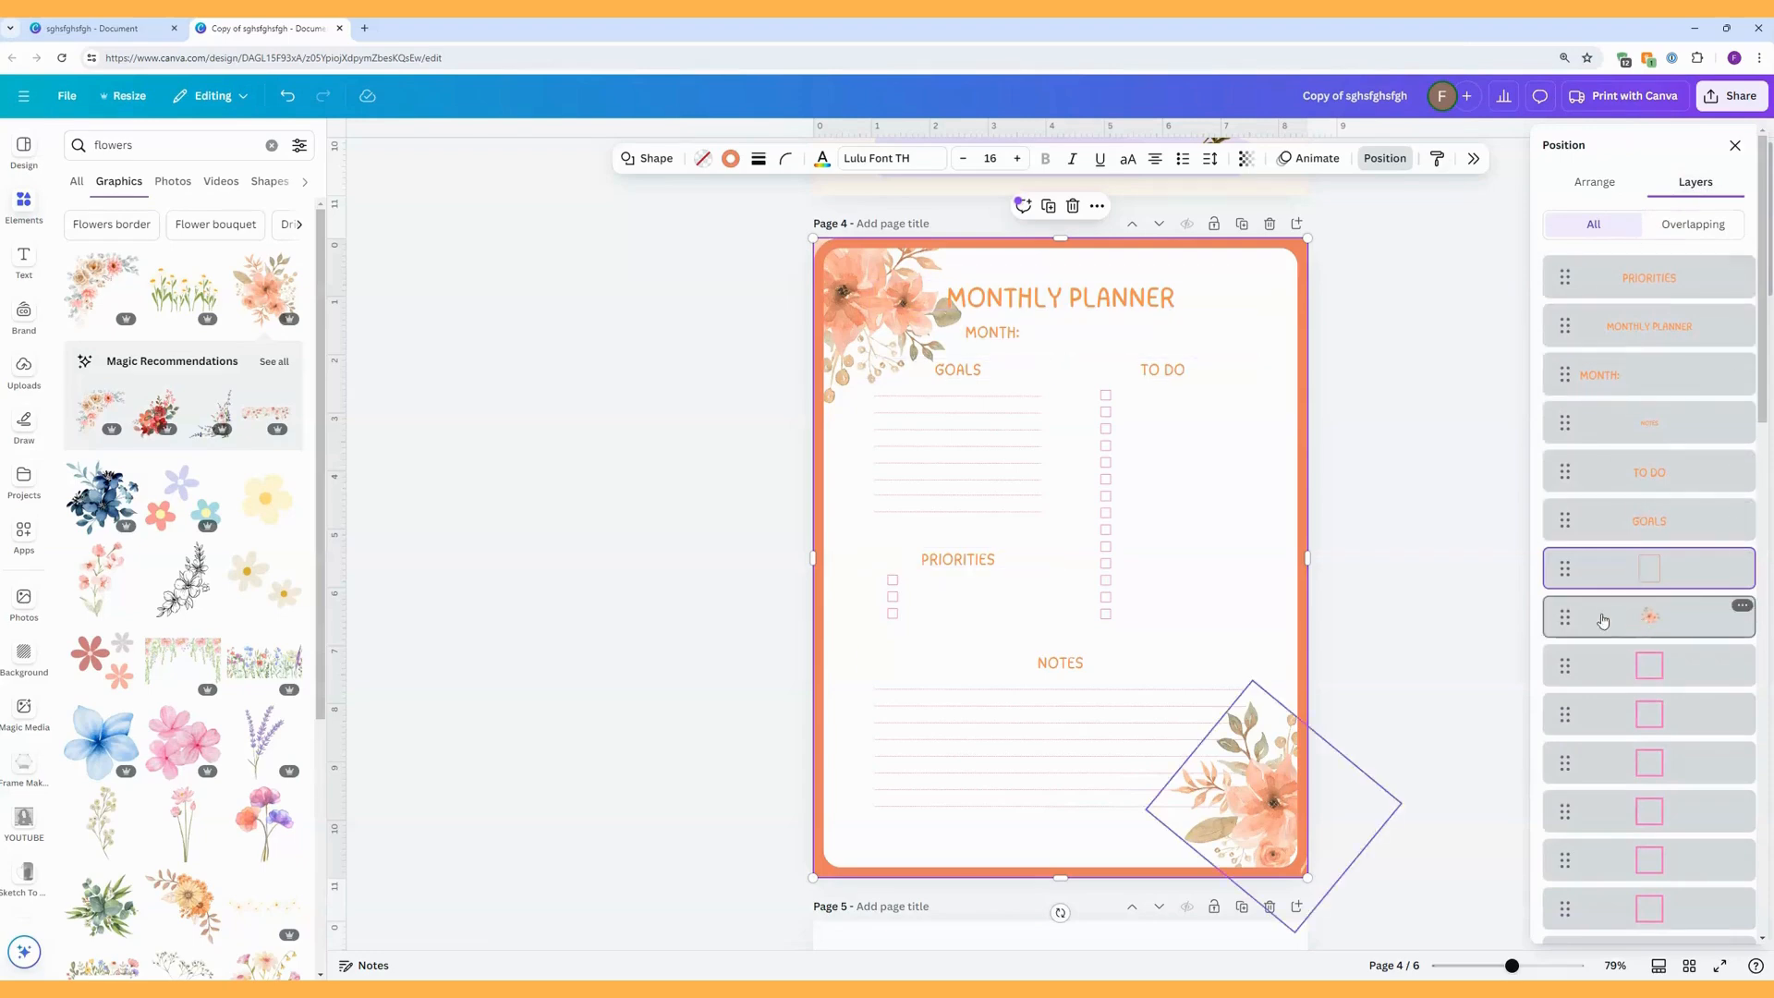
pyautogui.scroll(-2, 1614, 624)
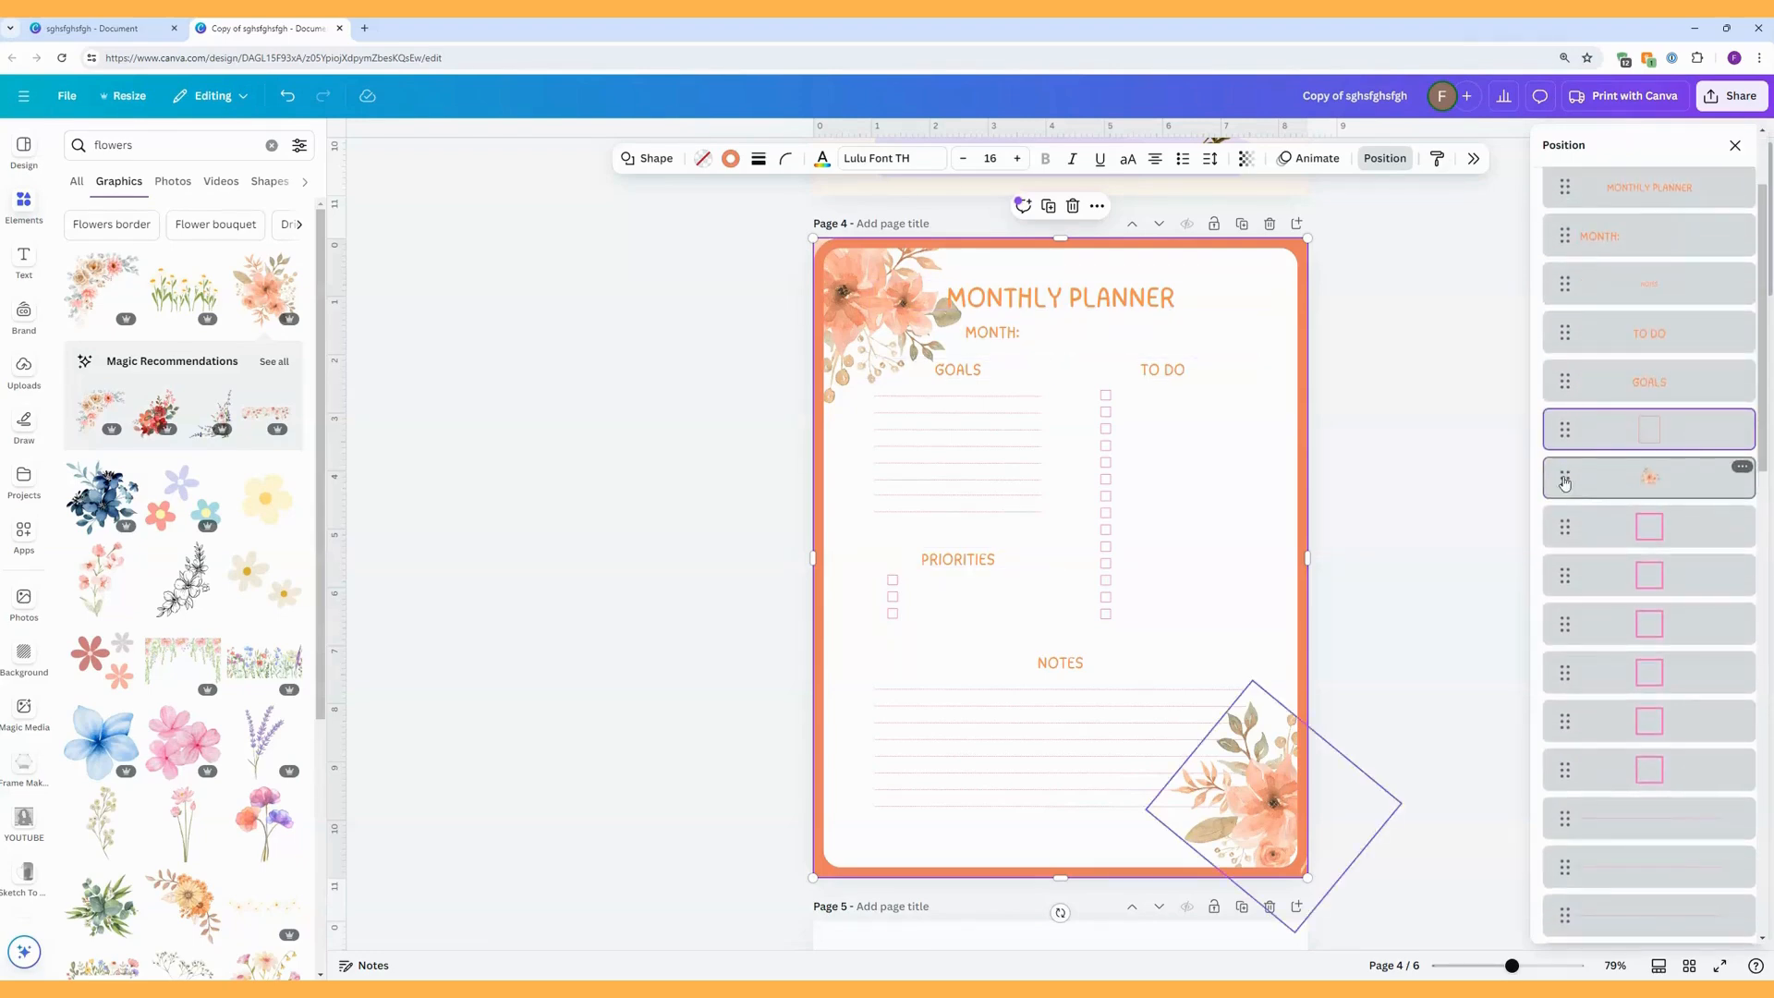
pyautogui.moveTo(1559, 480); pyautogui.dragTo(1564, 908)
pyautogui.moveTo(1557, 822); pyautogui.dragTo(1559, 877)
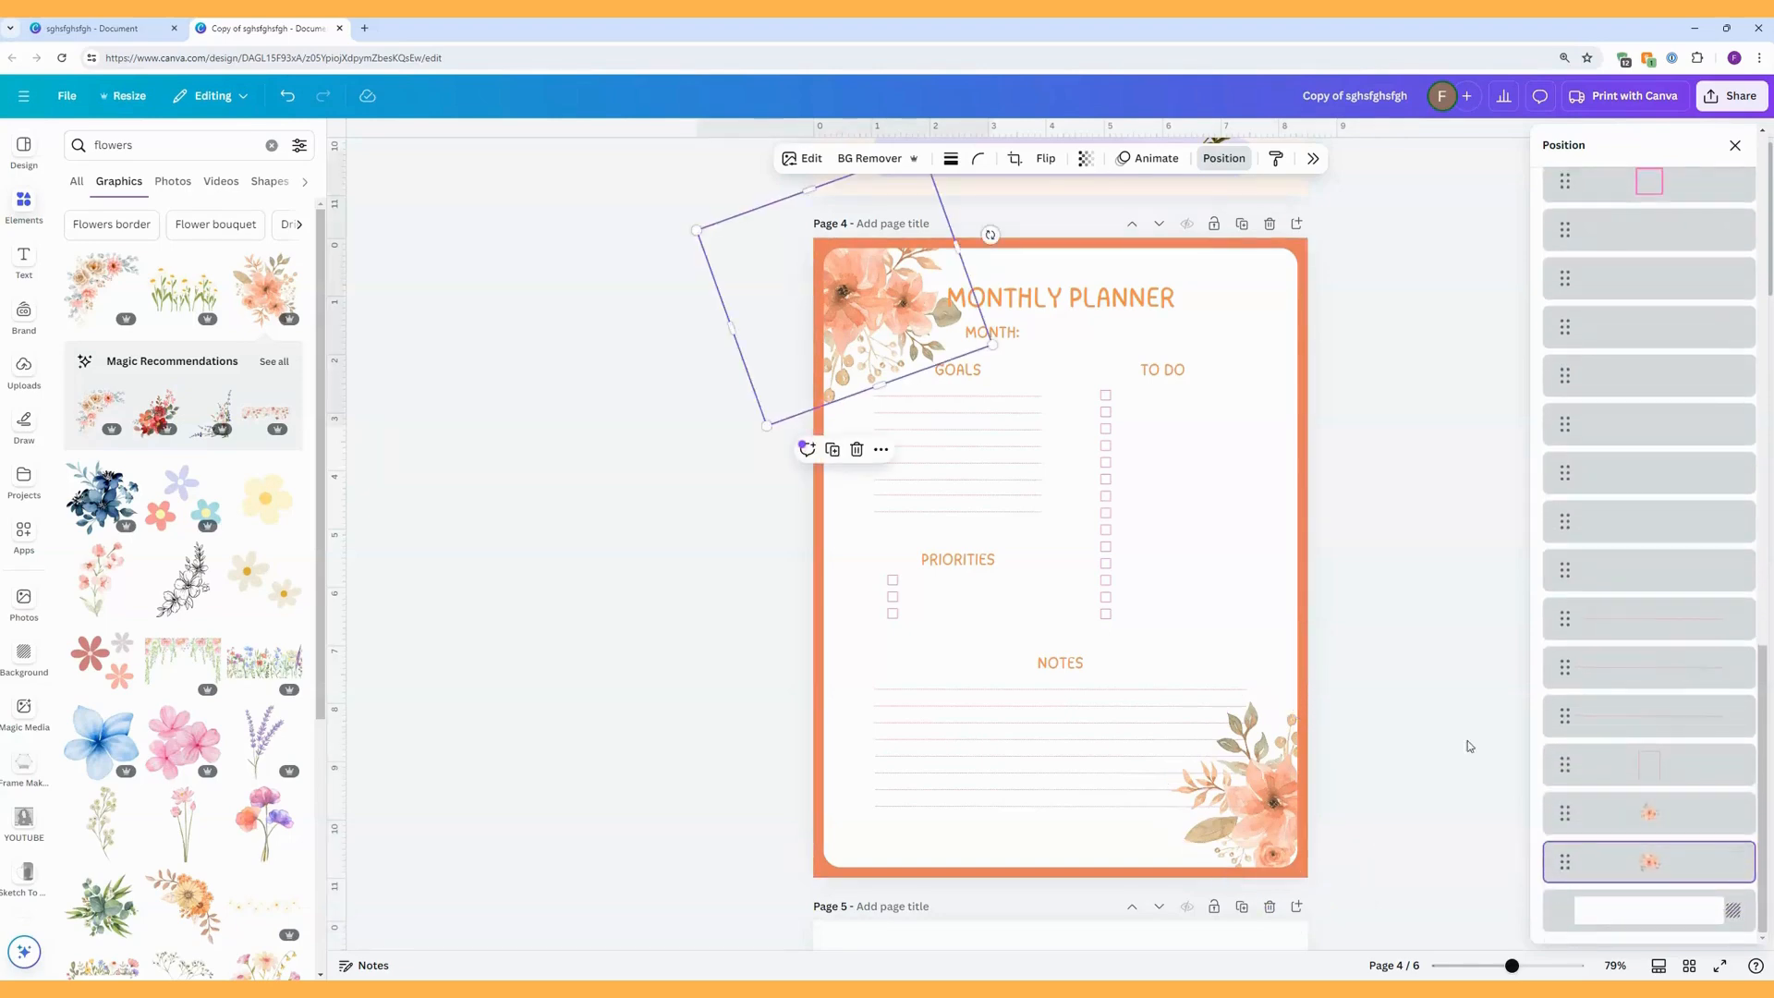
pyautogui.click(1386, 545)
pyautogui.click(1392, 545)
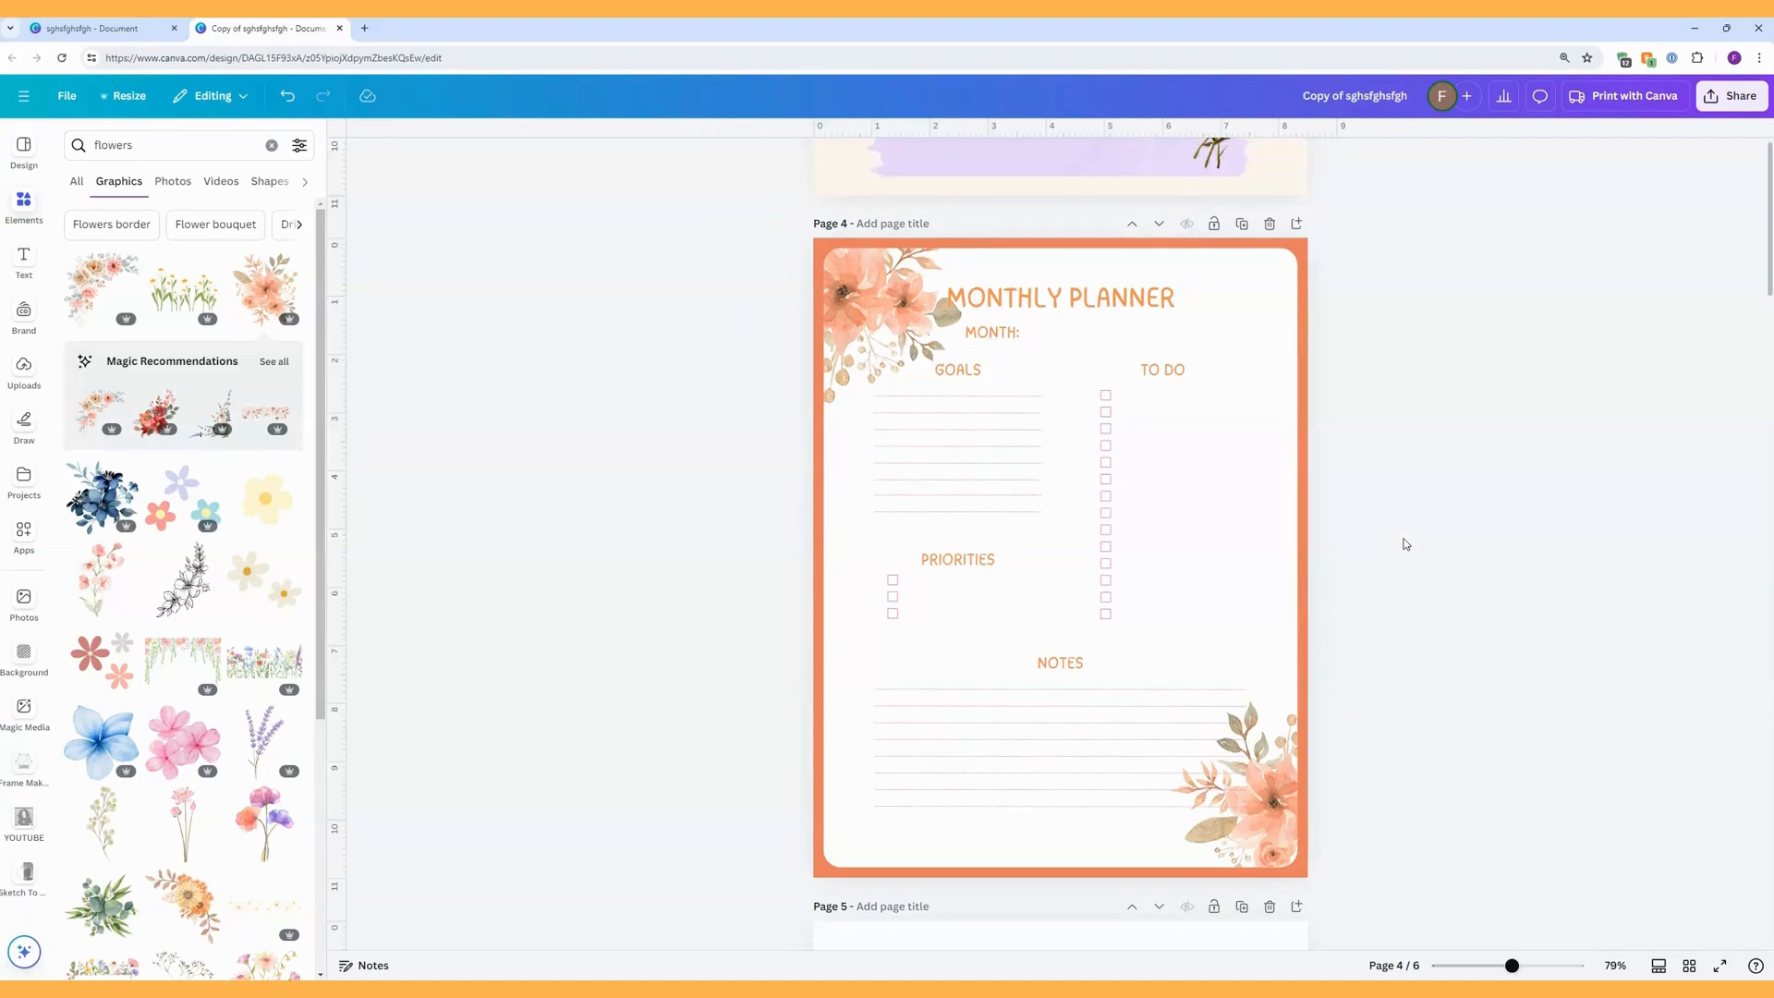
pyautogui.scroll(7, 1406, 560)
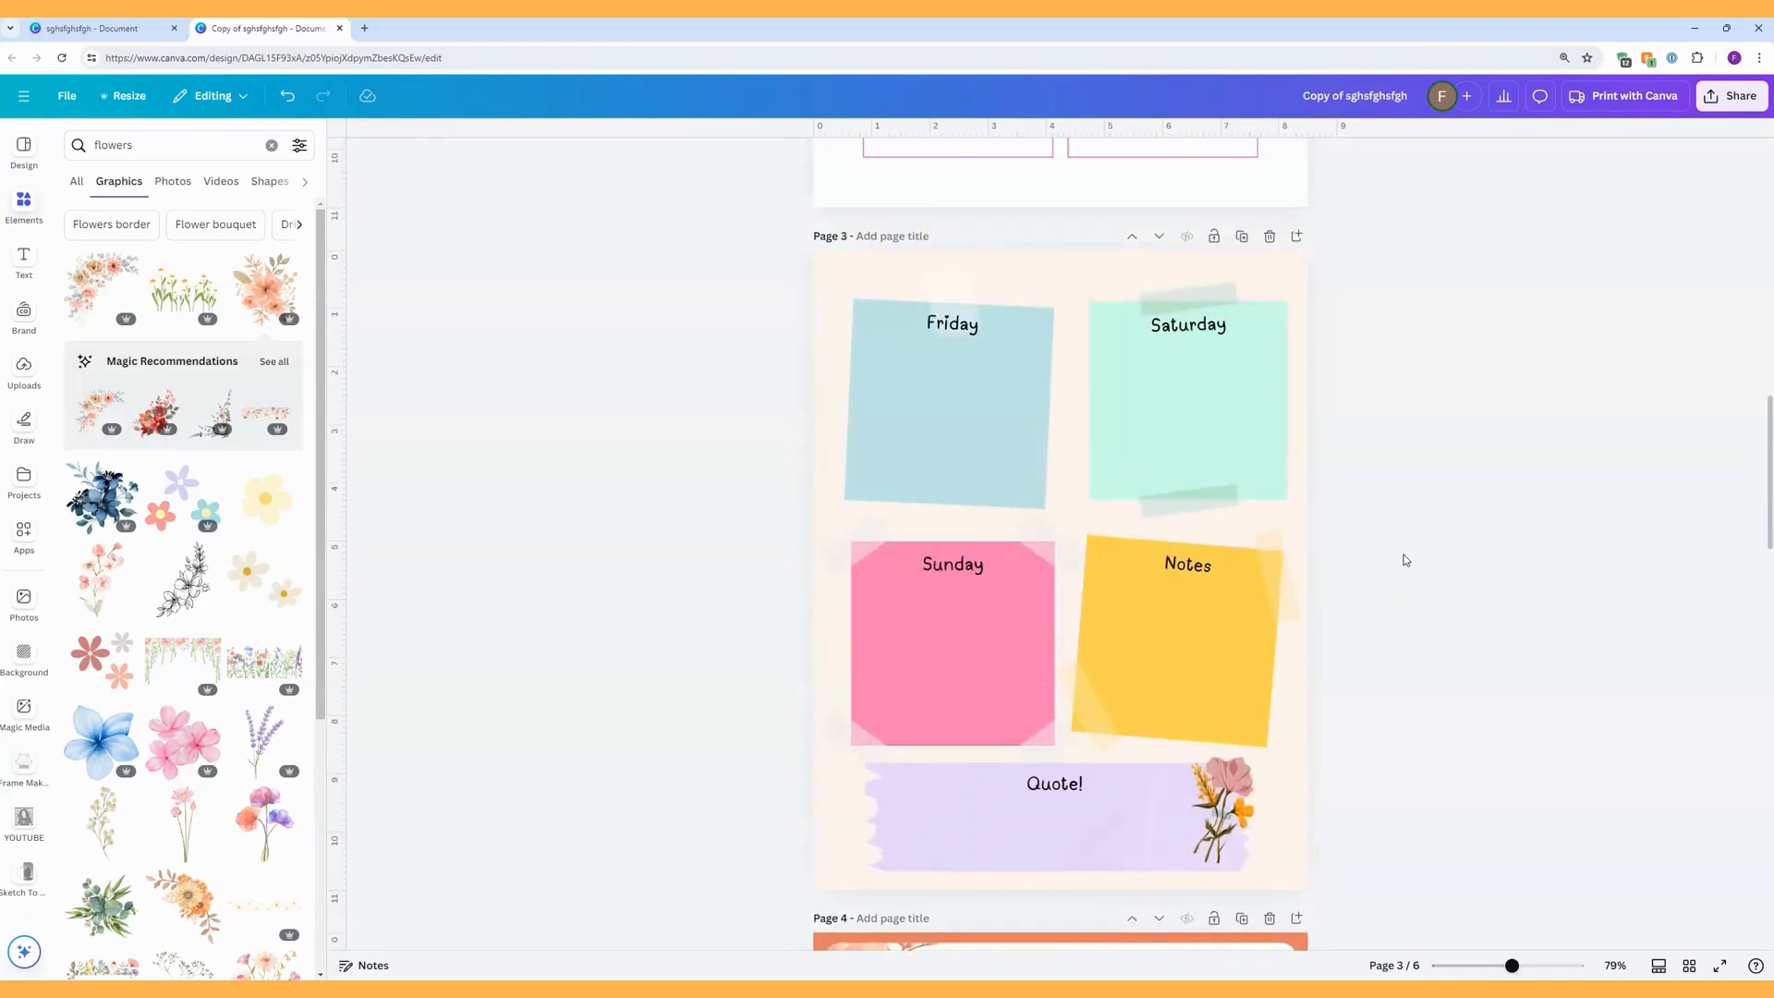
pyautogui.scroll(-7, 1406, 560)
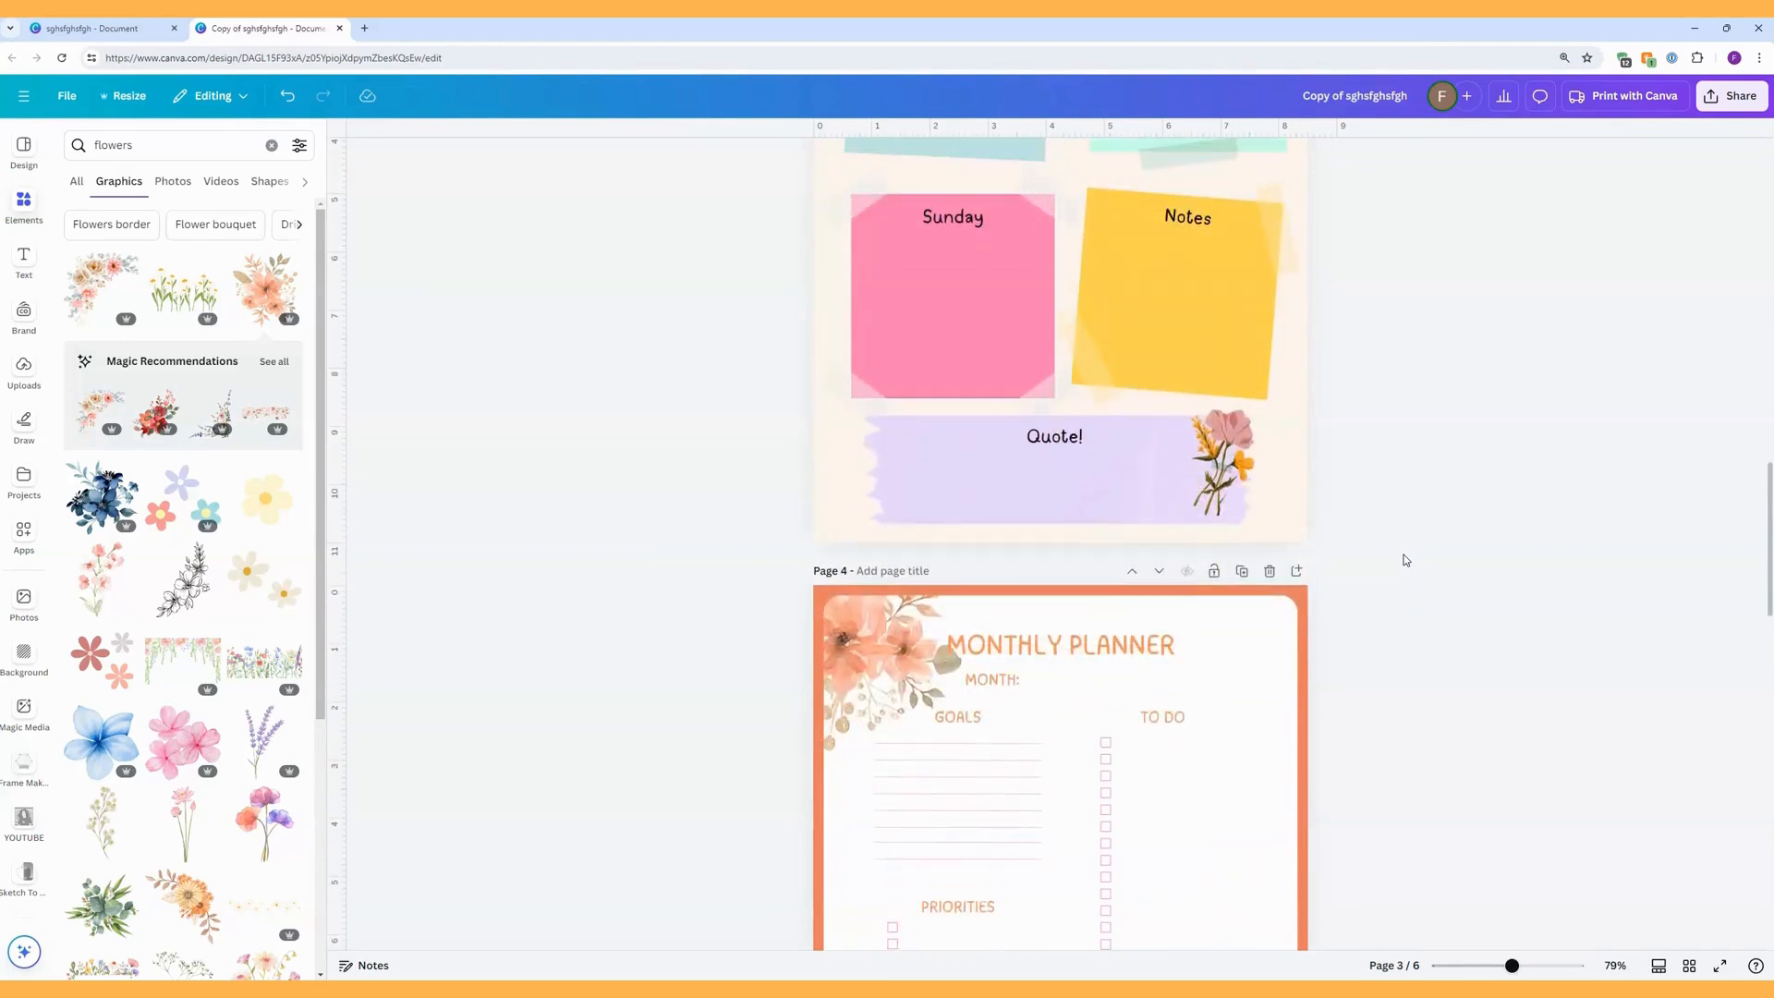
pyautogui.scroll(-1, 1406, 560)
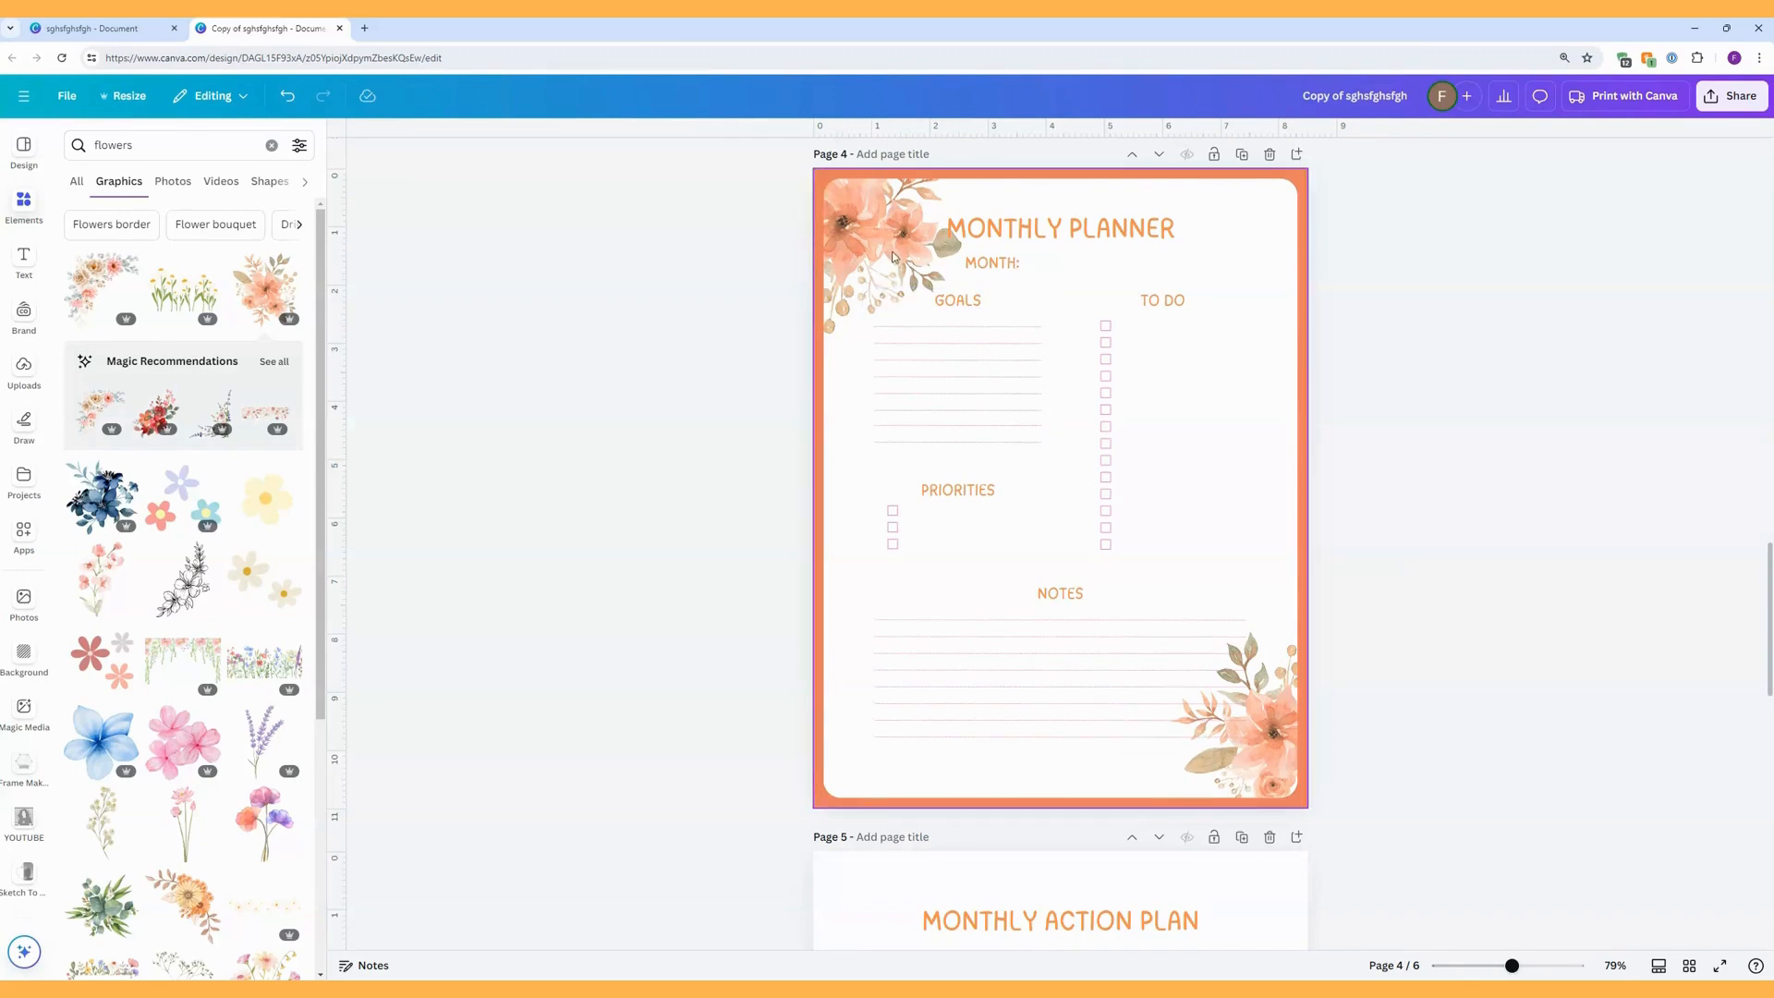
# Move the upper border rectangle on page 4 down the layer stack to directly above the other rectangle.
pyautogui.click(1294, 765)
pyautogui.click(1284, 768)
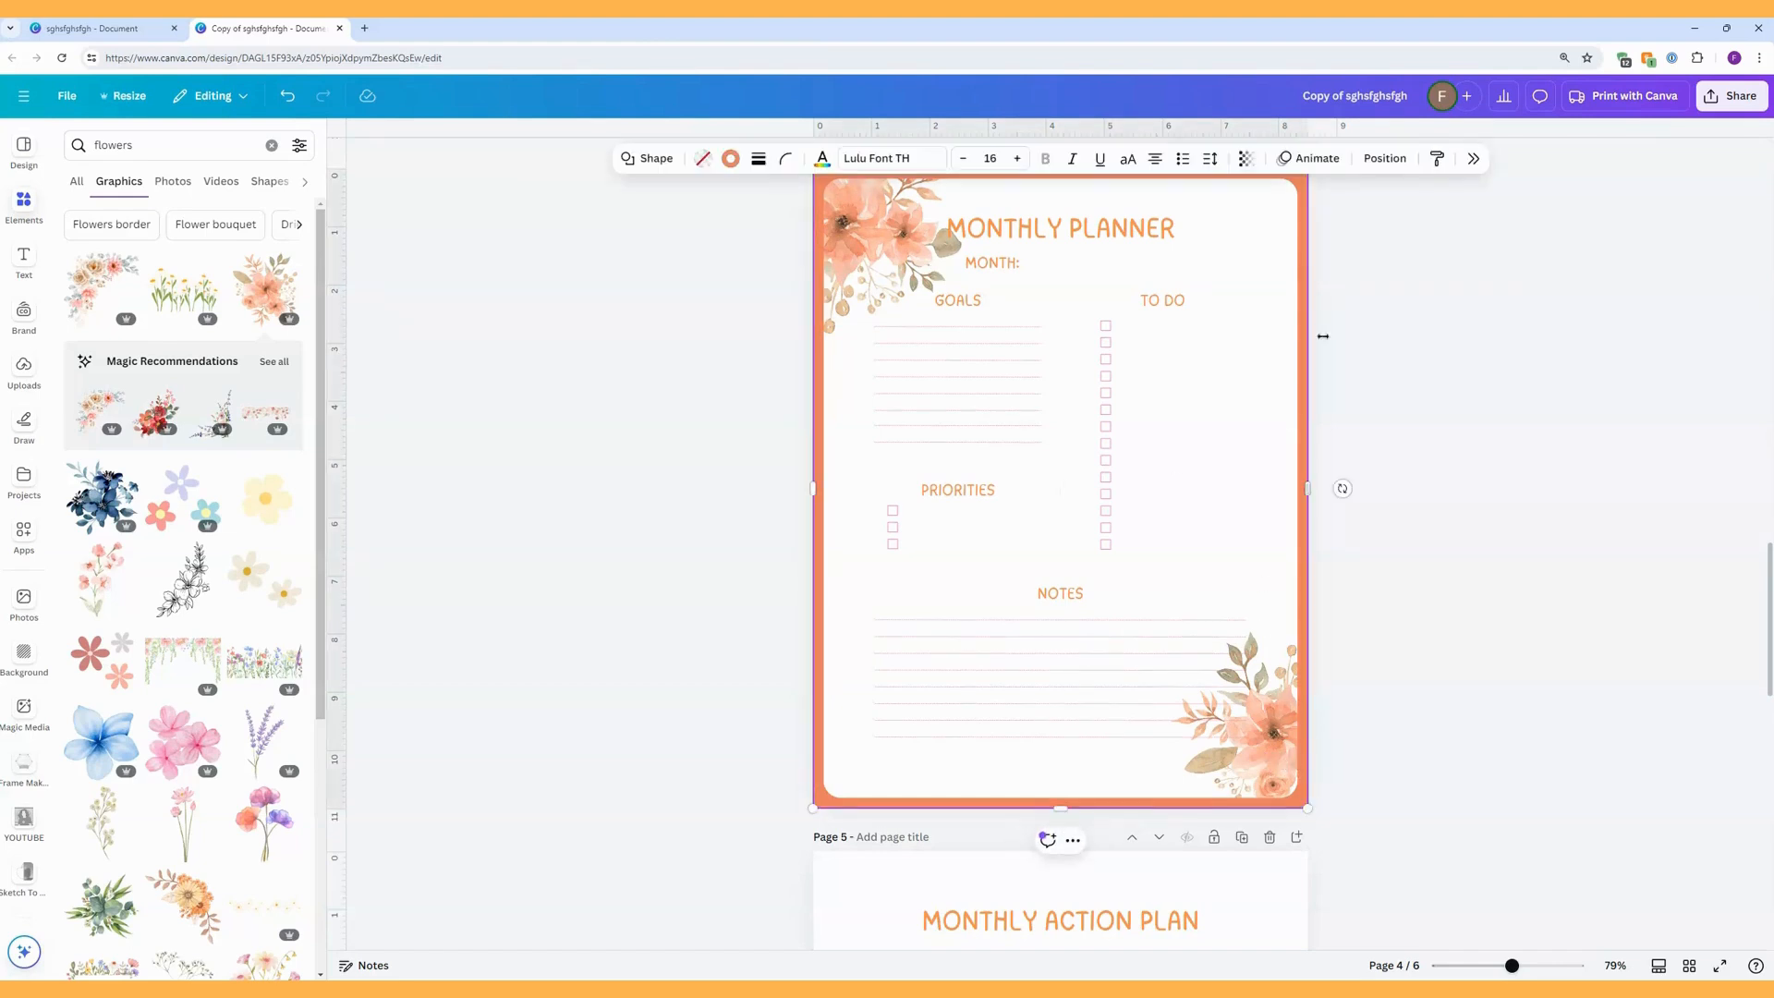
pyautogui.click(1393, 161)
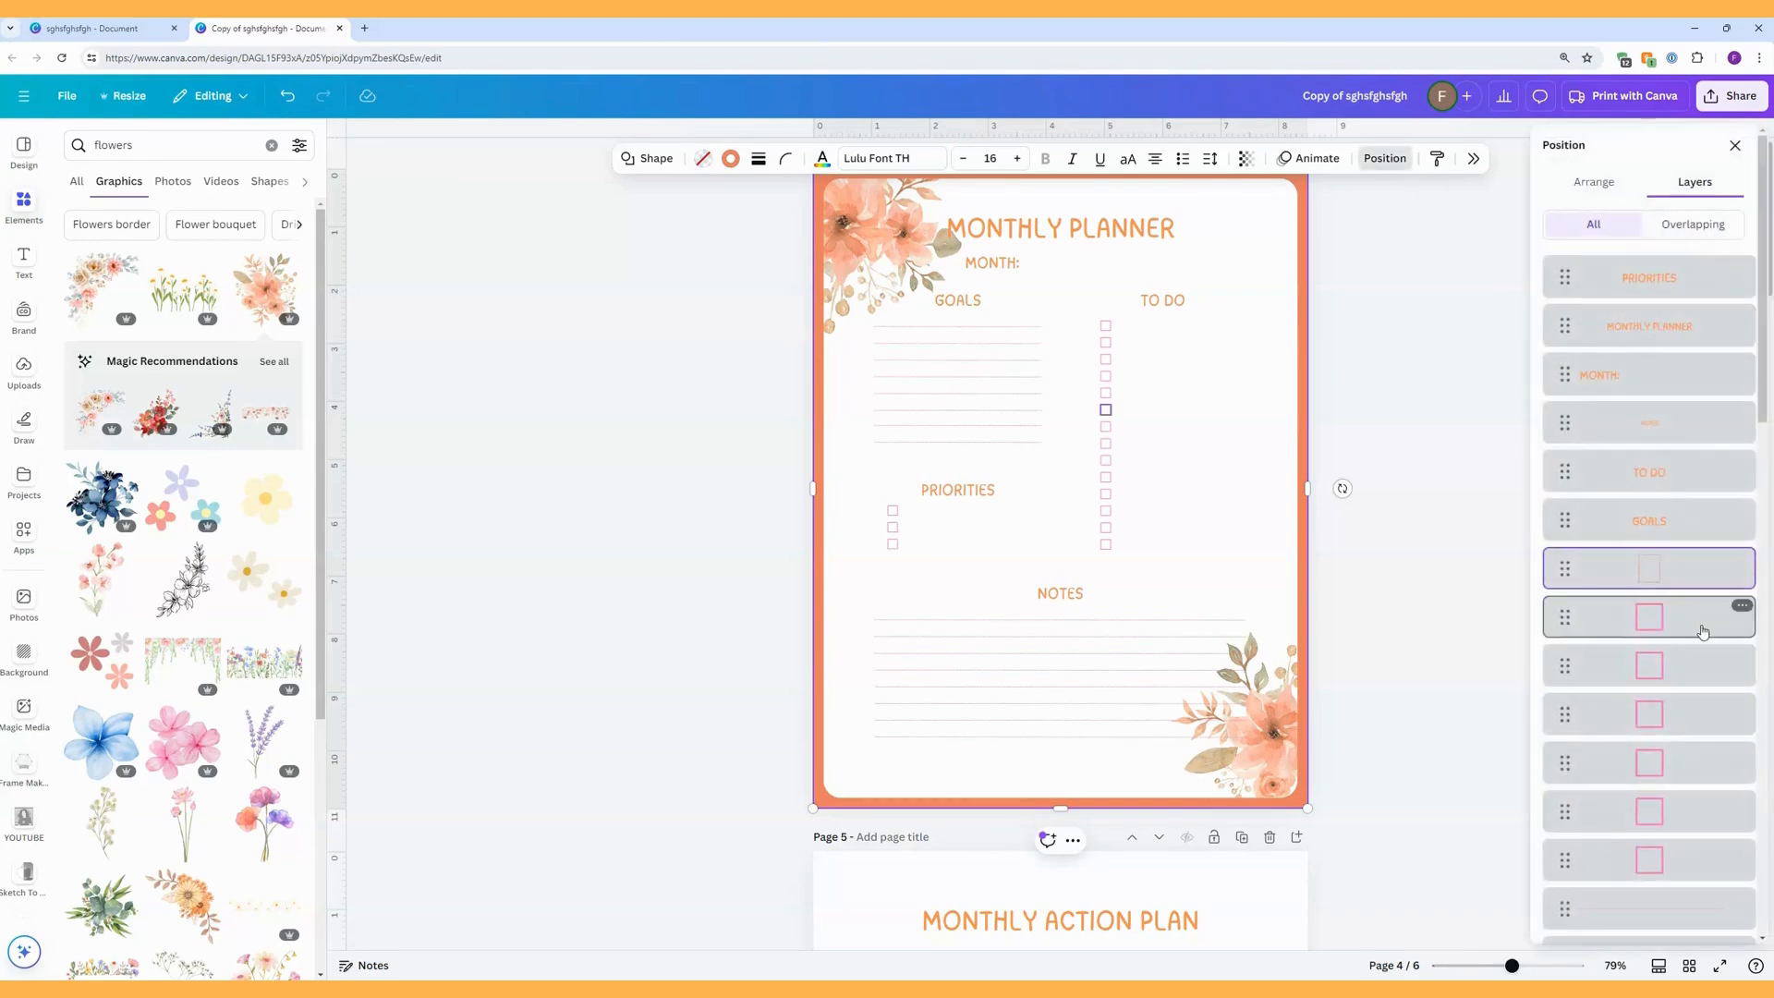
pyautogui.scroll(-5, 1703, 636)
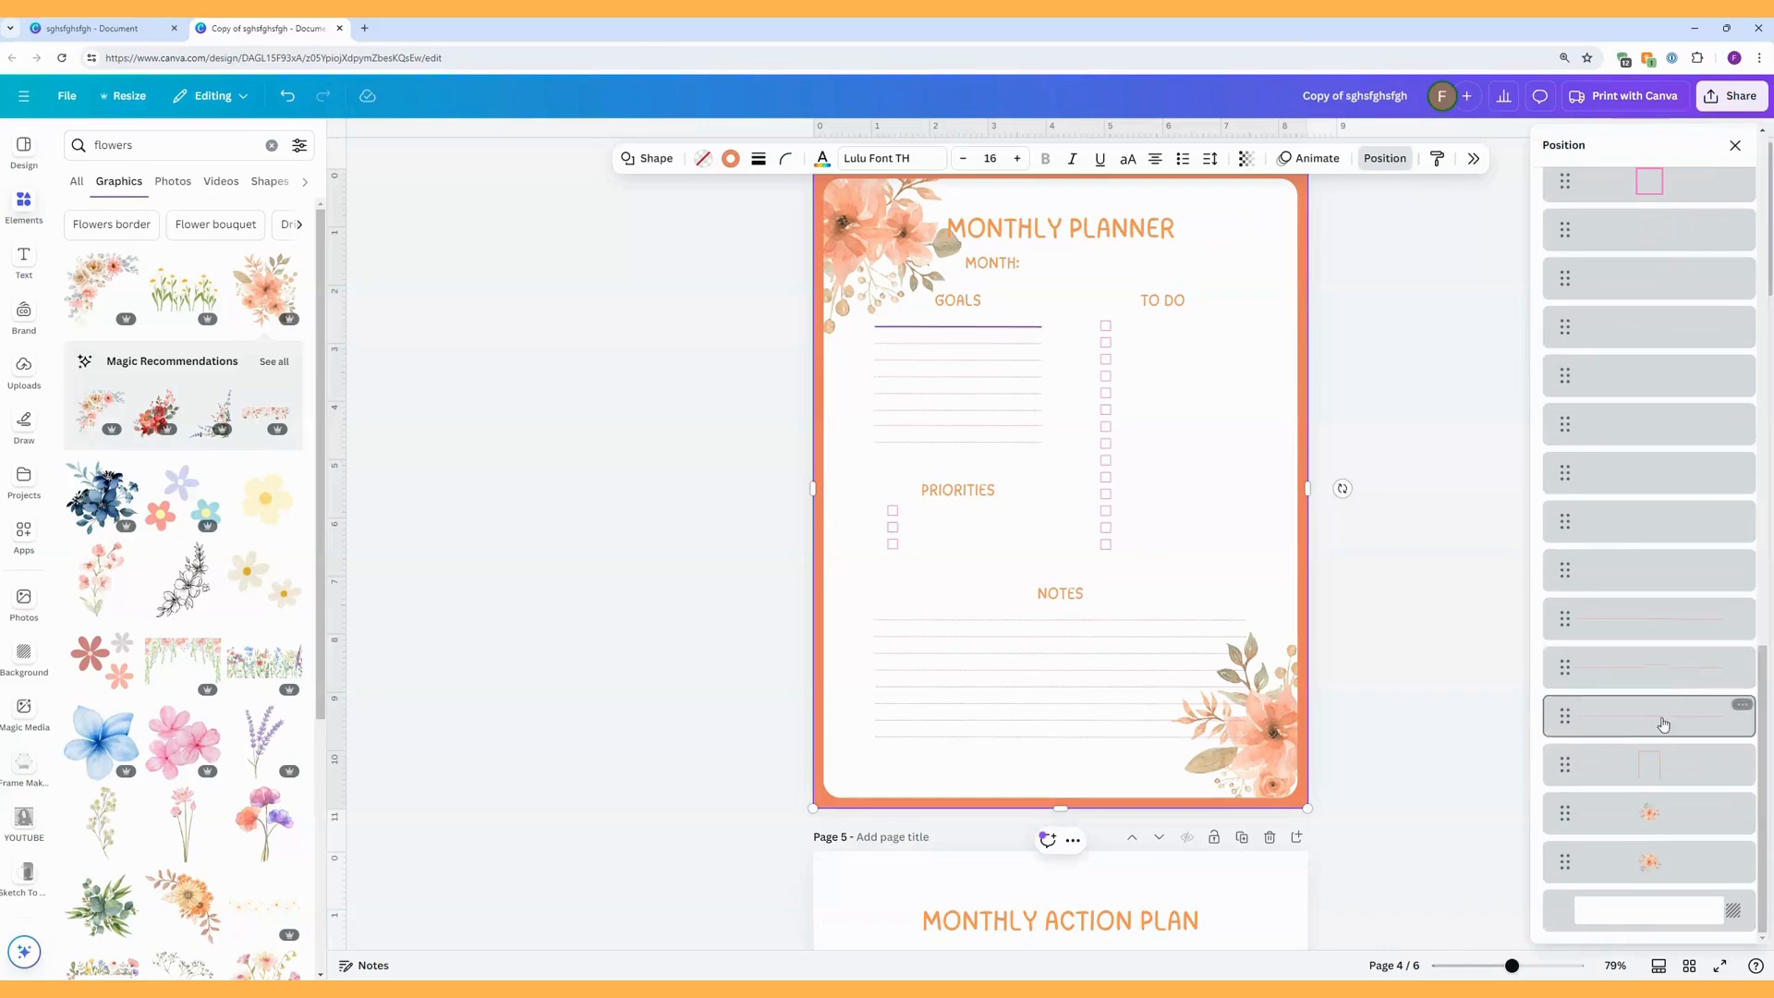
pyautogui.scroll(3, 1633, 737)
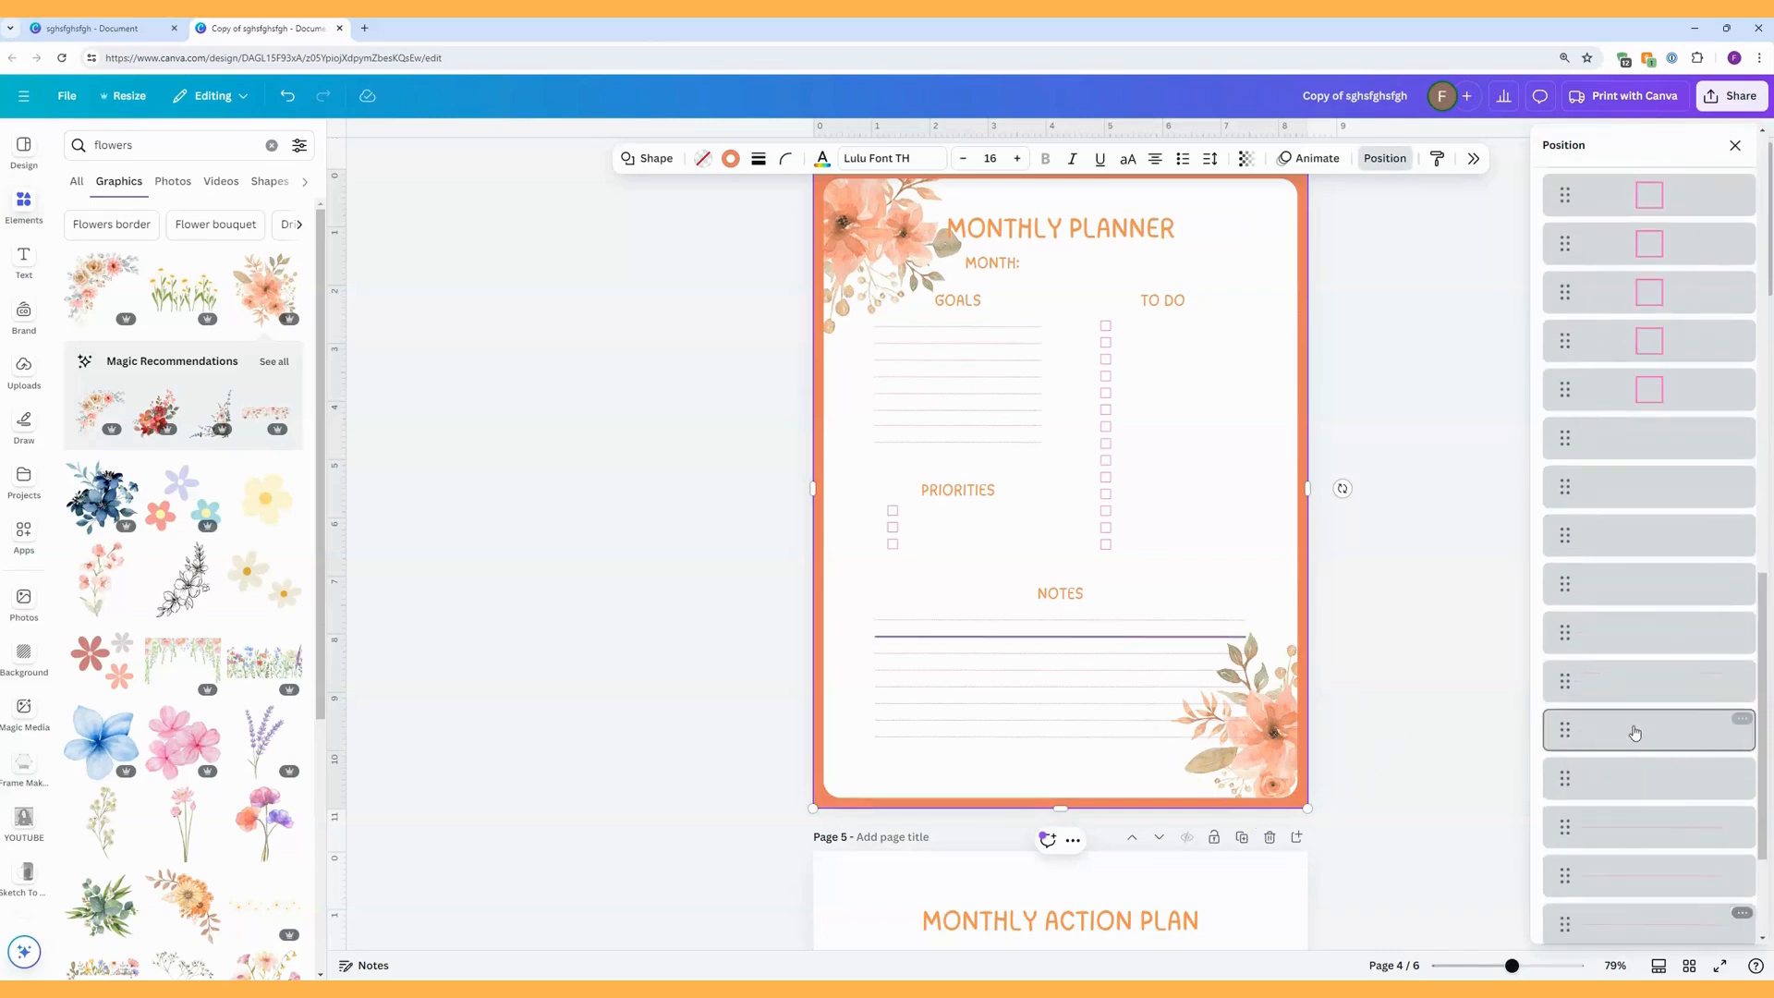
pyautogui.scroll(5, 1634, 733)
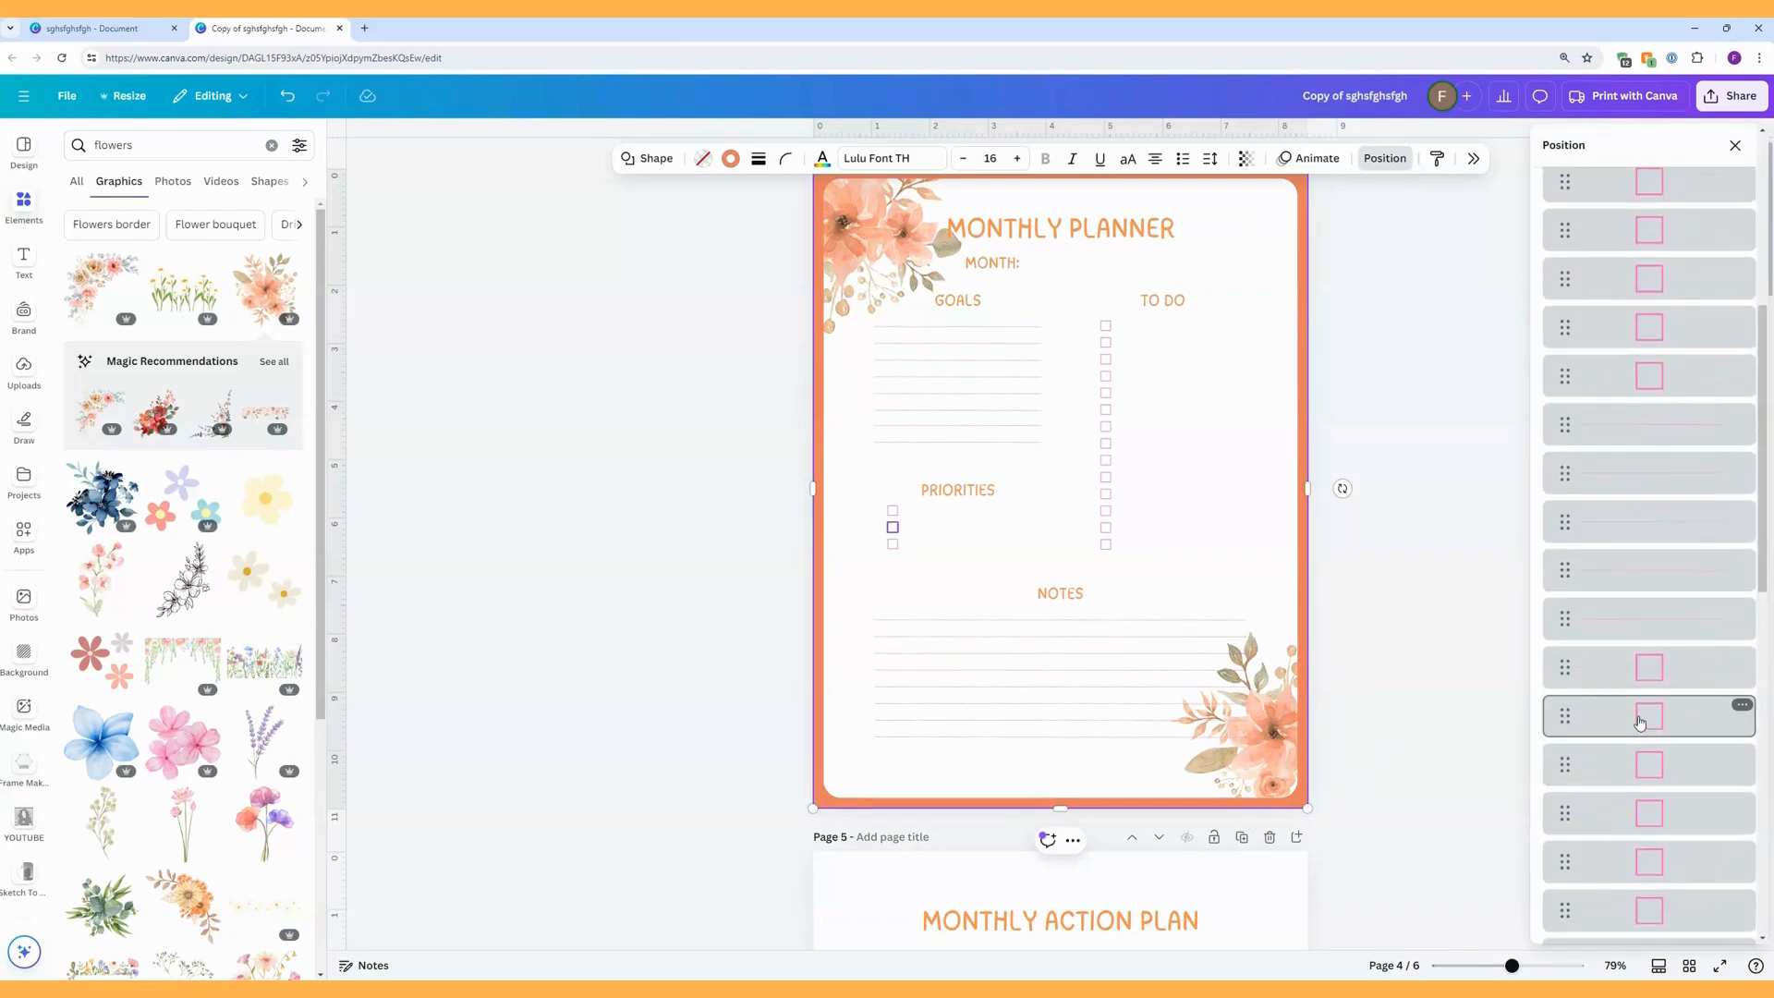
pyautogui.scroll(2, 1643, 647)
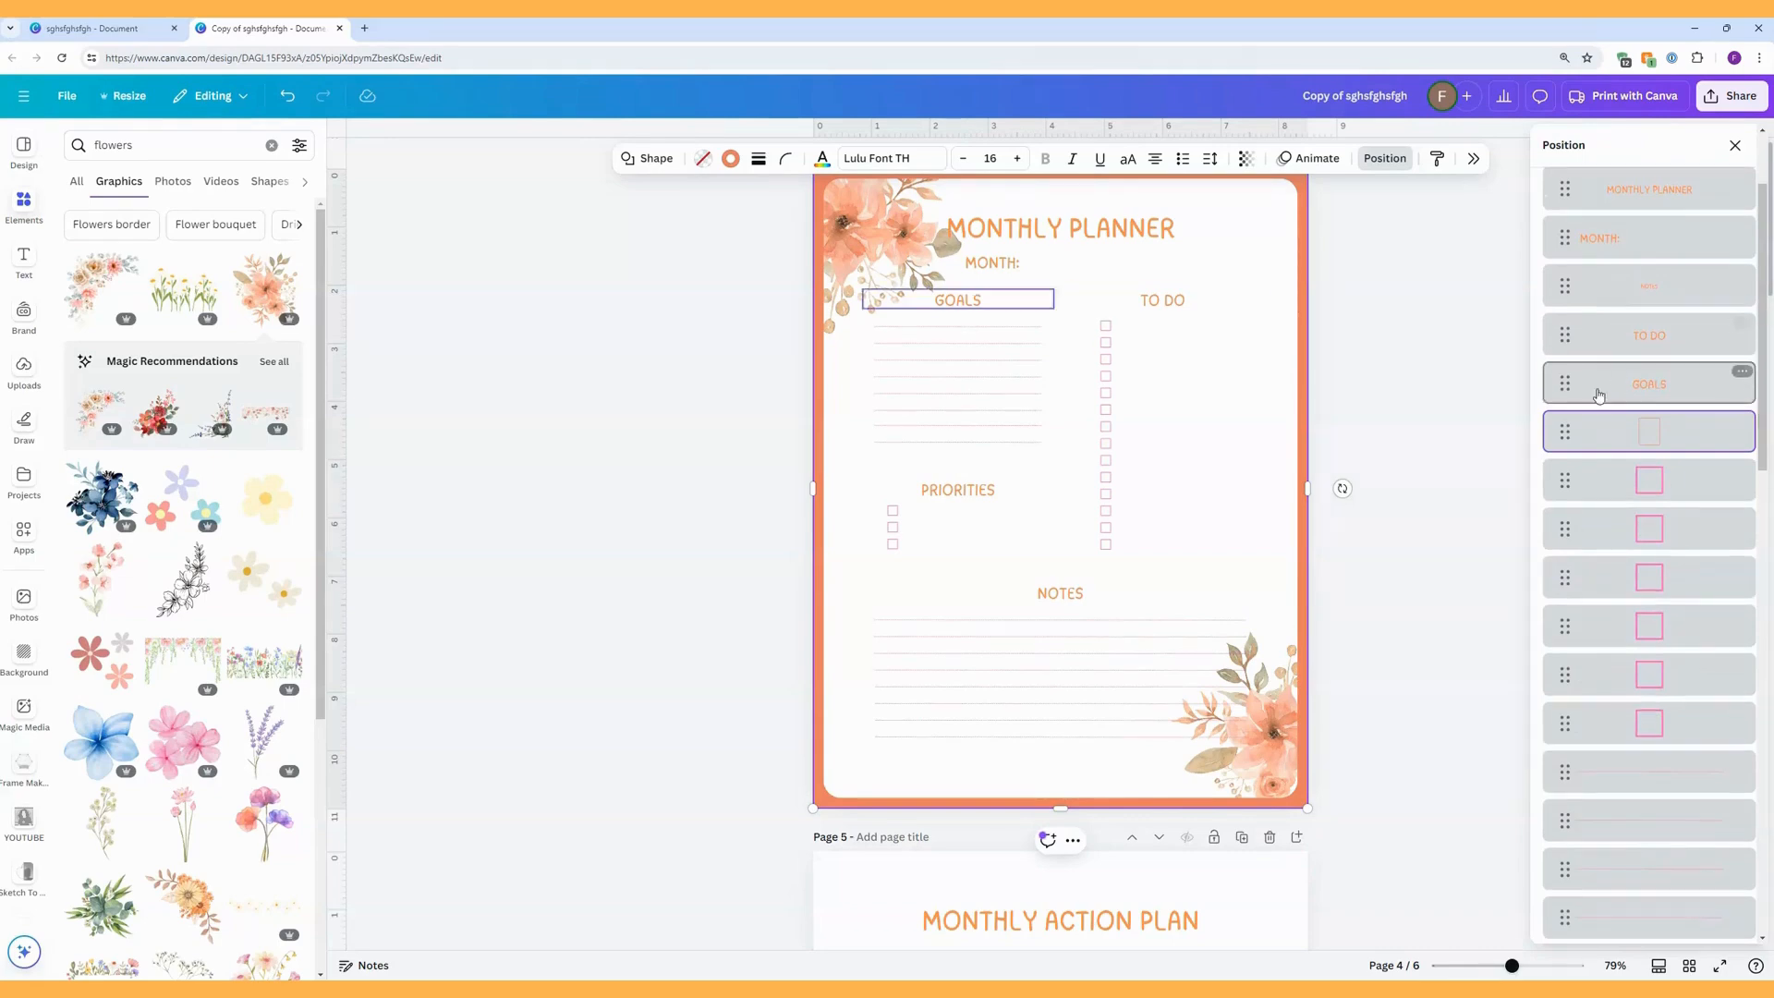
pyautogui.moveTo(1564, 431); pyautogui.dragTo(1566, 761)
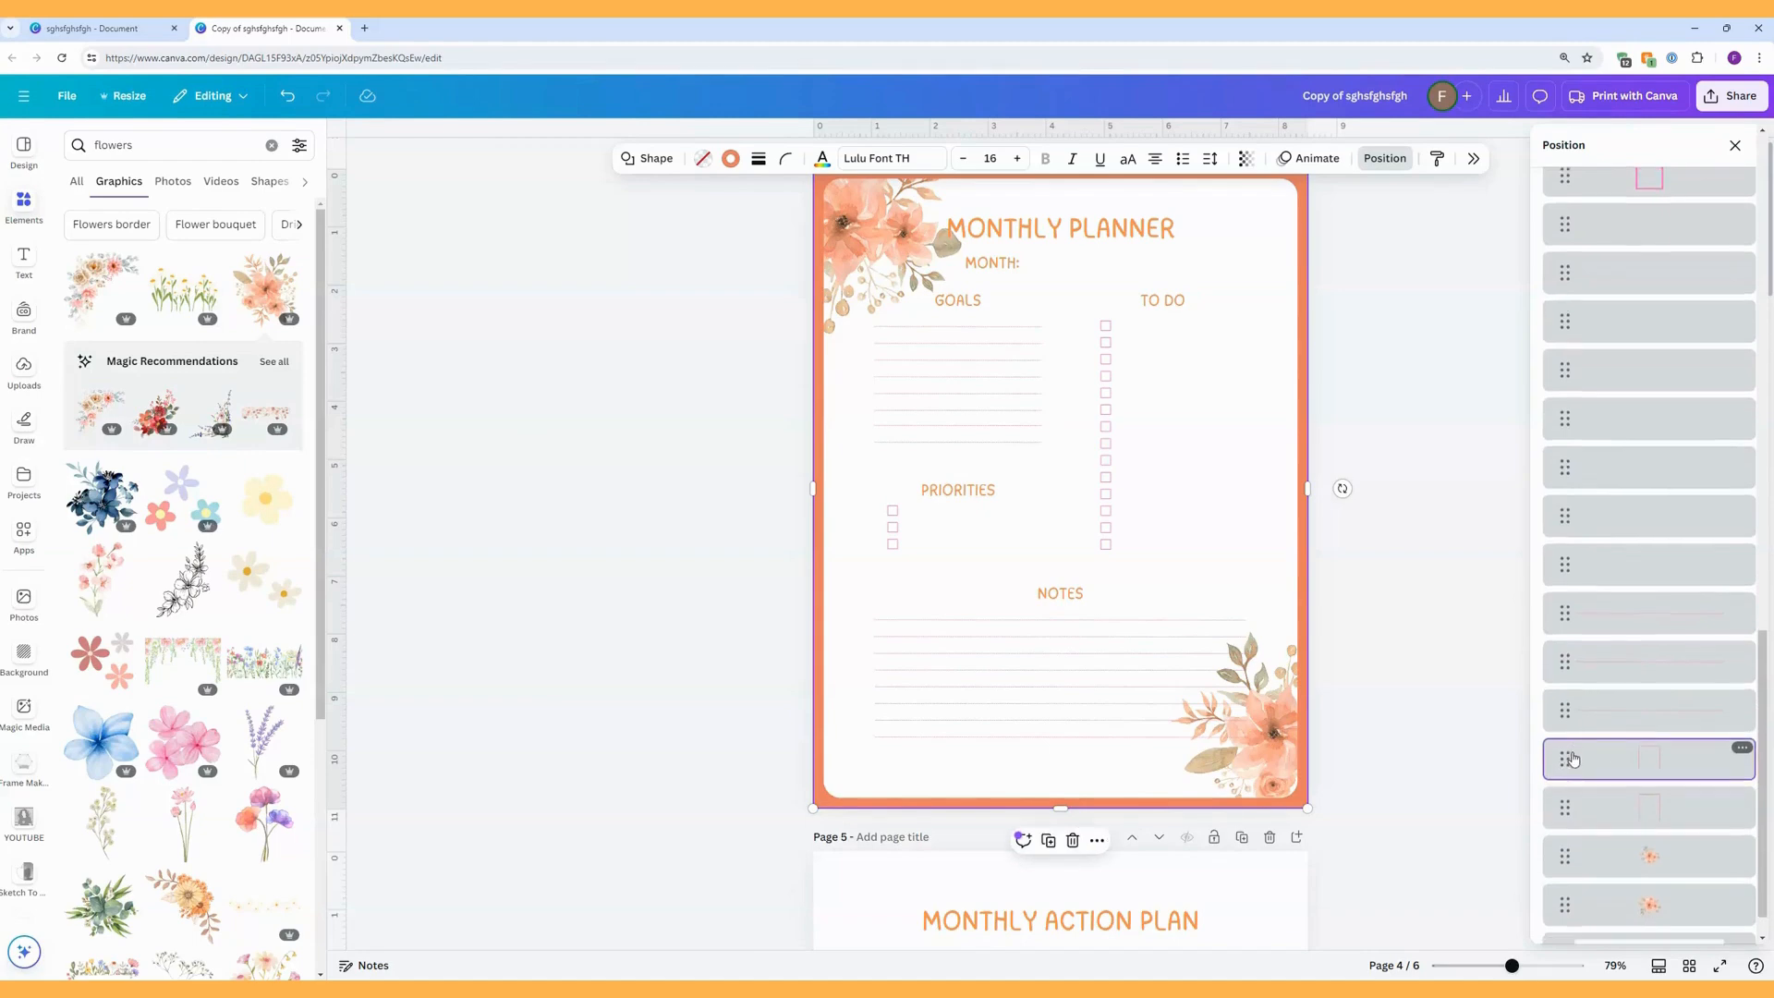
# Copy the two border rectangles and two floral graphics from page 4 and paste them onto page 5.
pyautogui.scroll(-1, 1574, 758)
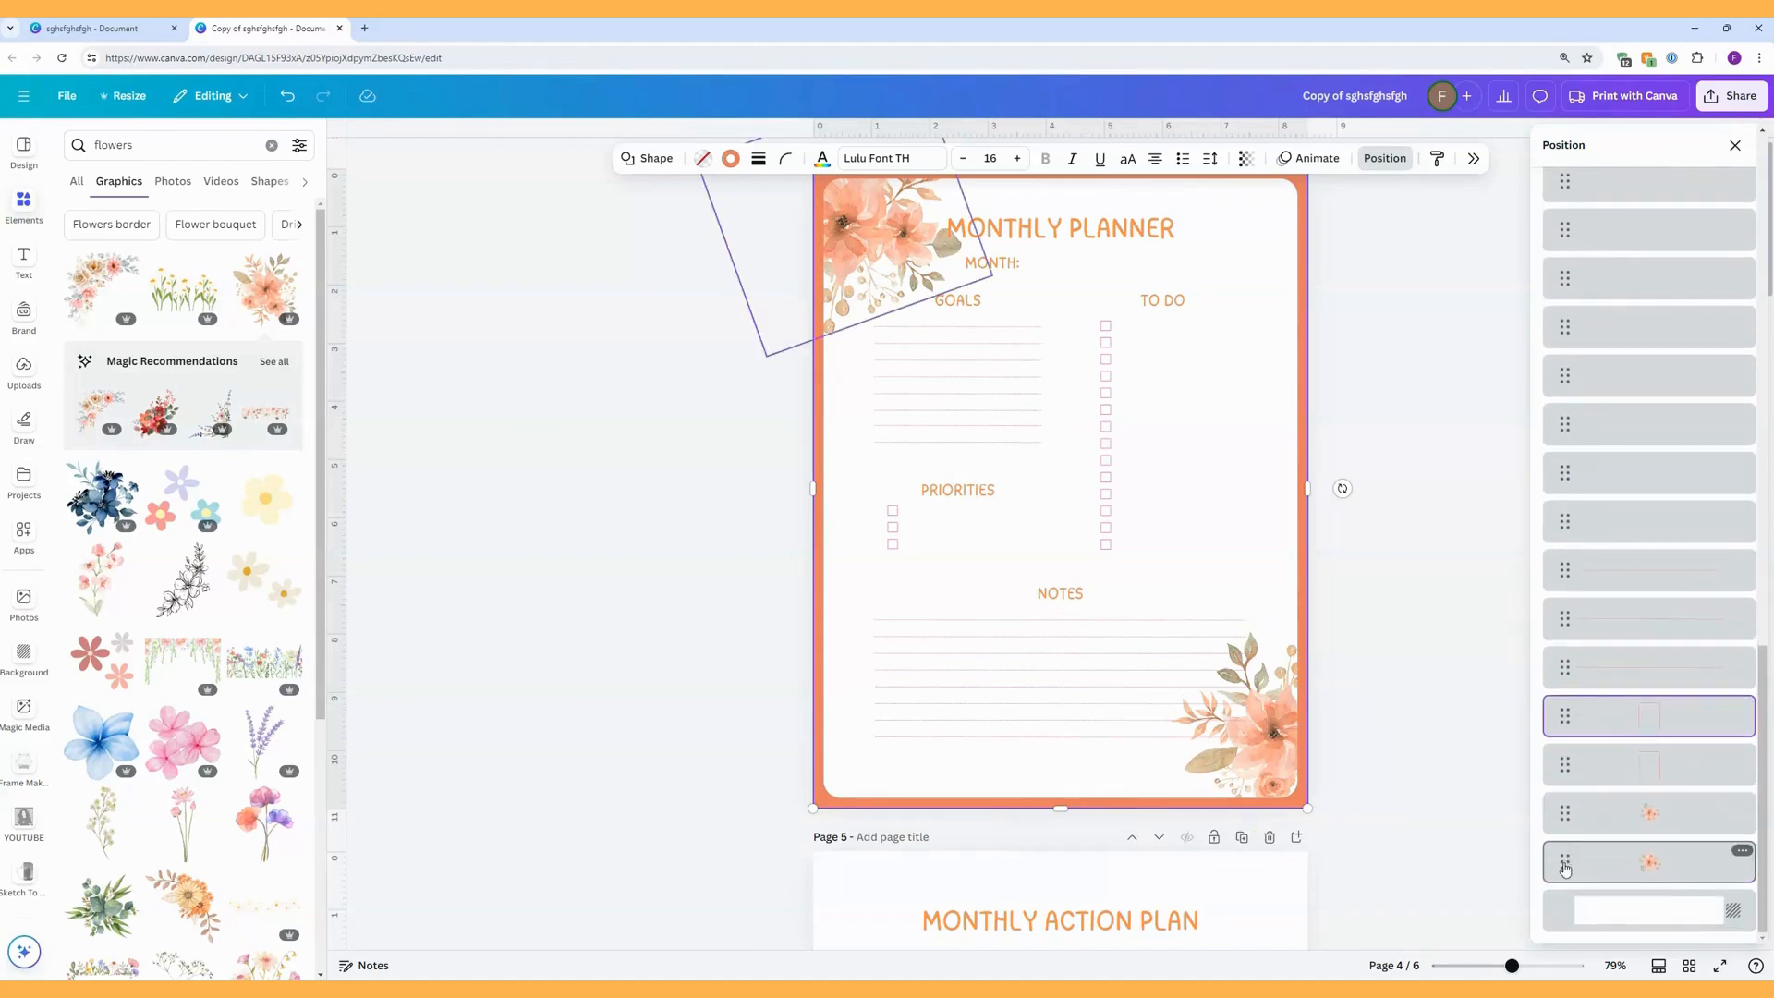
pyautogui.keyDown('shift'); pyautogui.click(1565, 865); pyautogui.keyUp('shift')
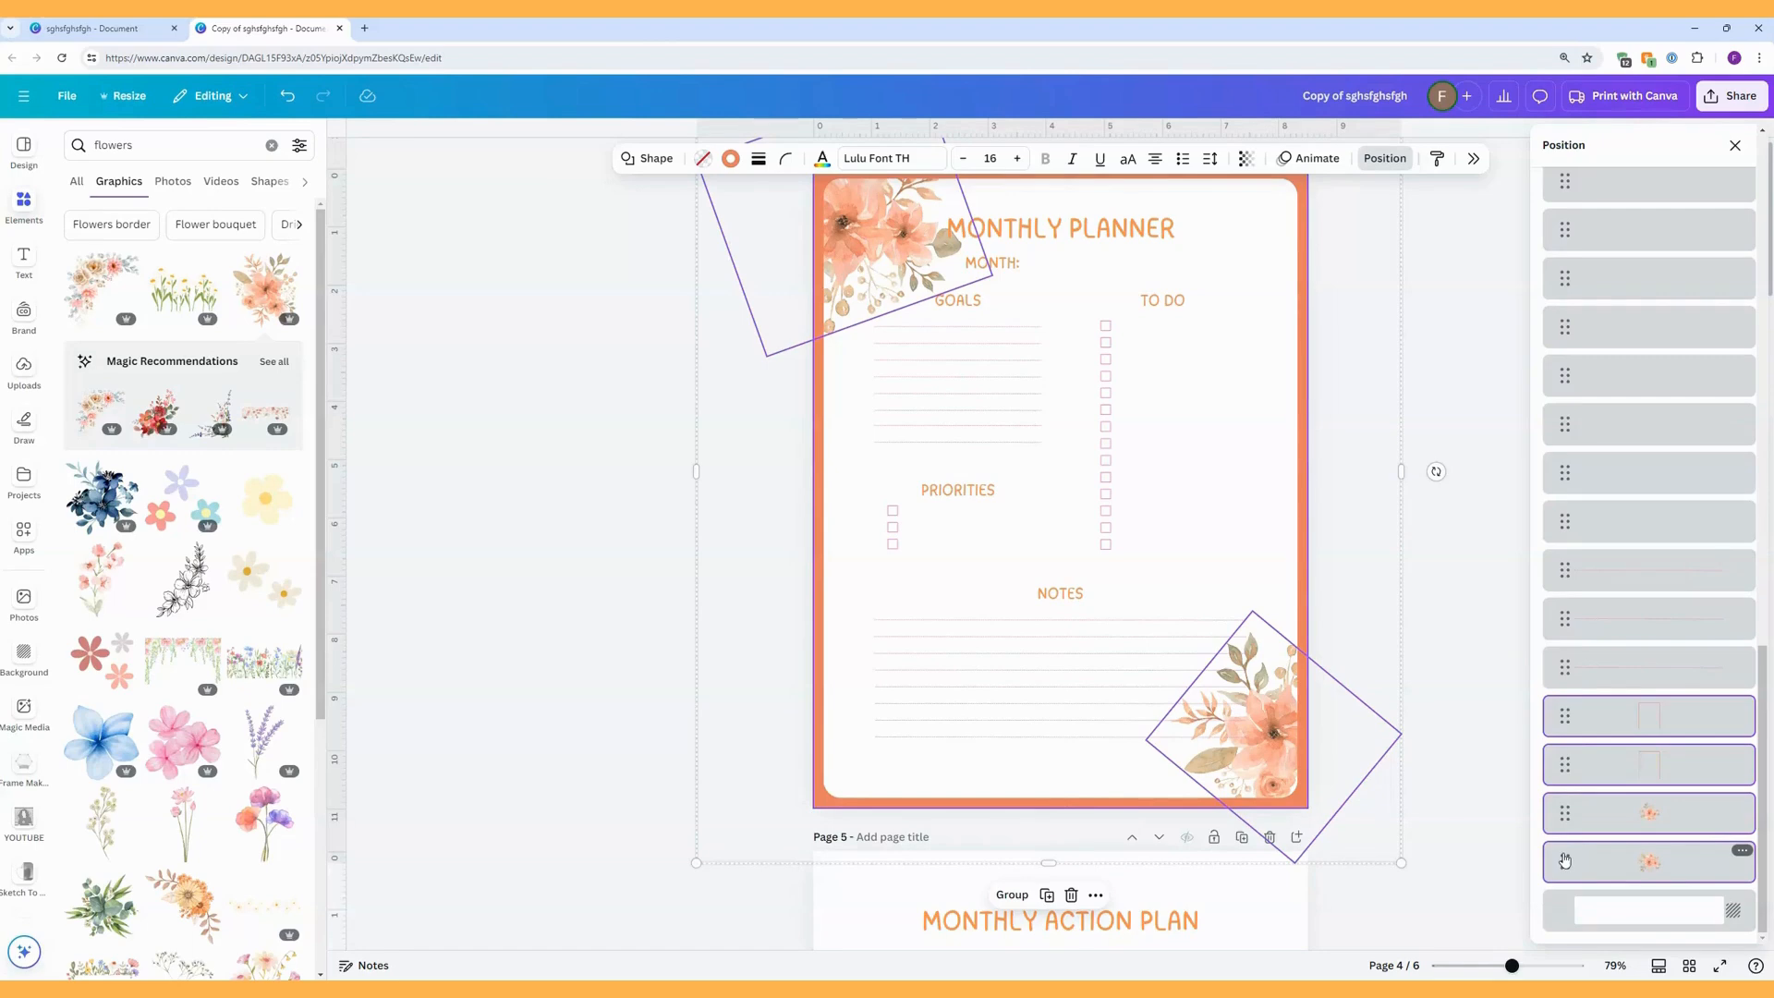
pyautogui.rightClick(1566, 860)
pyautogui.click(1423, 529)
pyautogui.scroll(-6, 1458, 625)
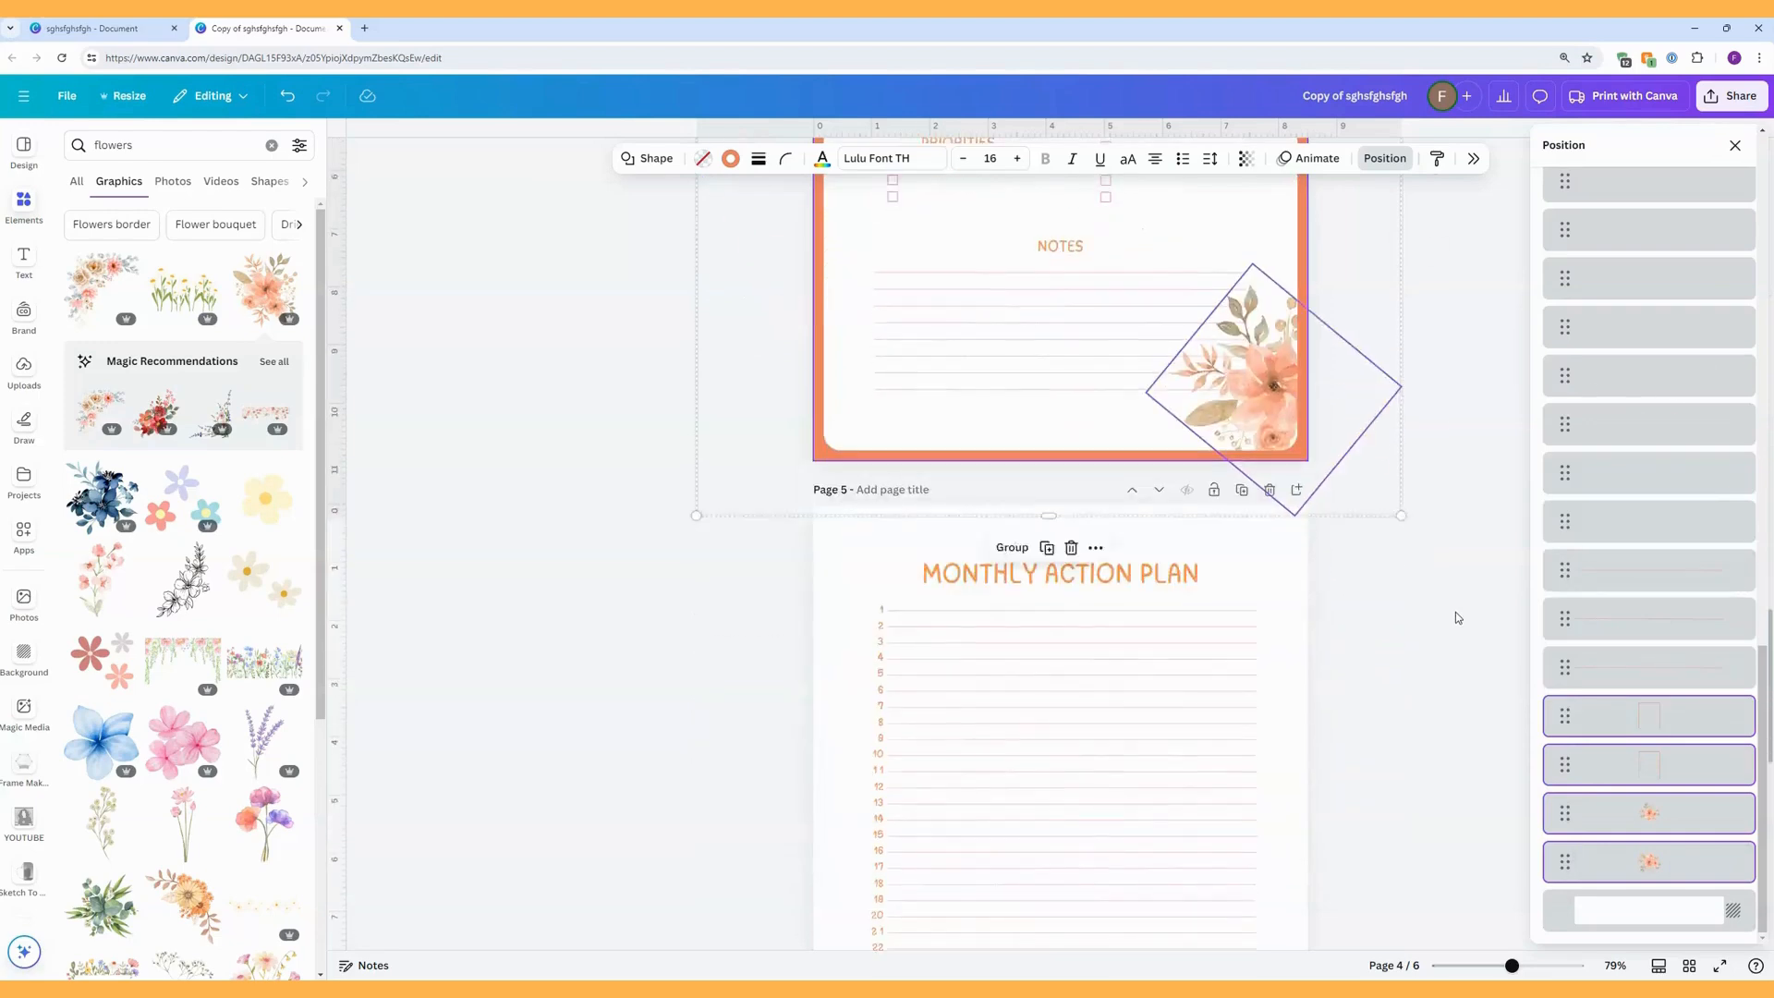
pyautogui.click(1292, 550)
pyautogui.rightClick(1284, 545)
pyautogui.click(1337, 621)
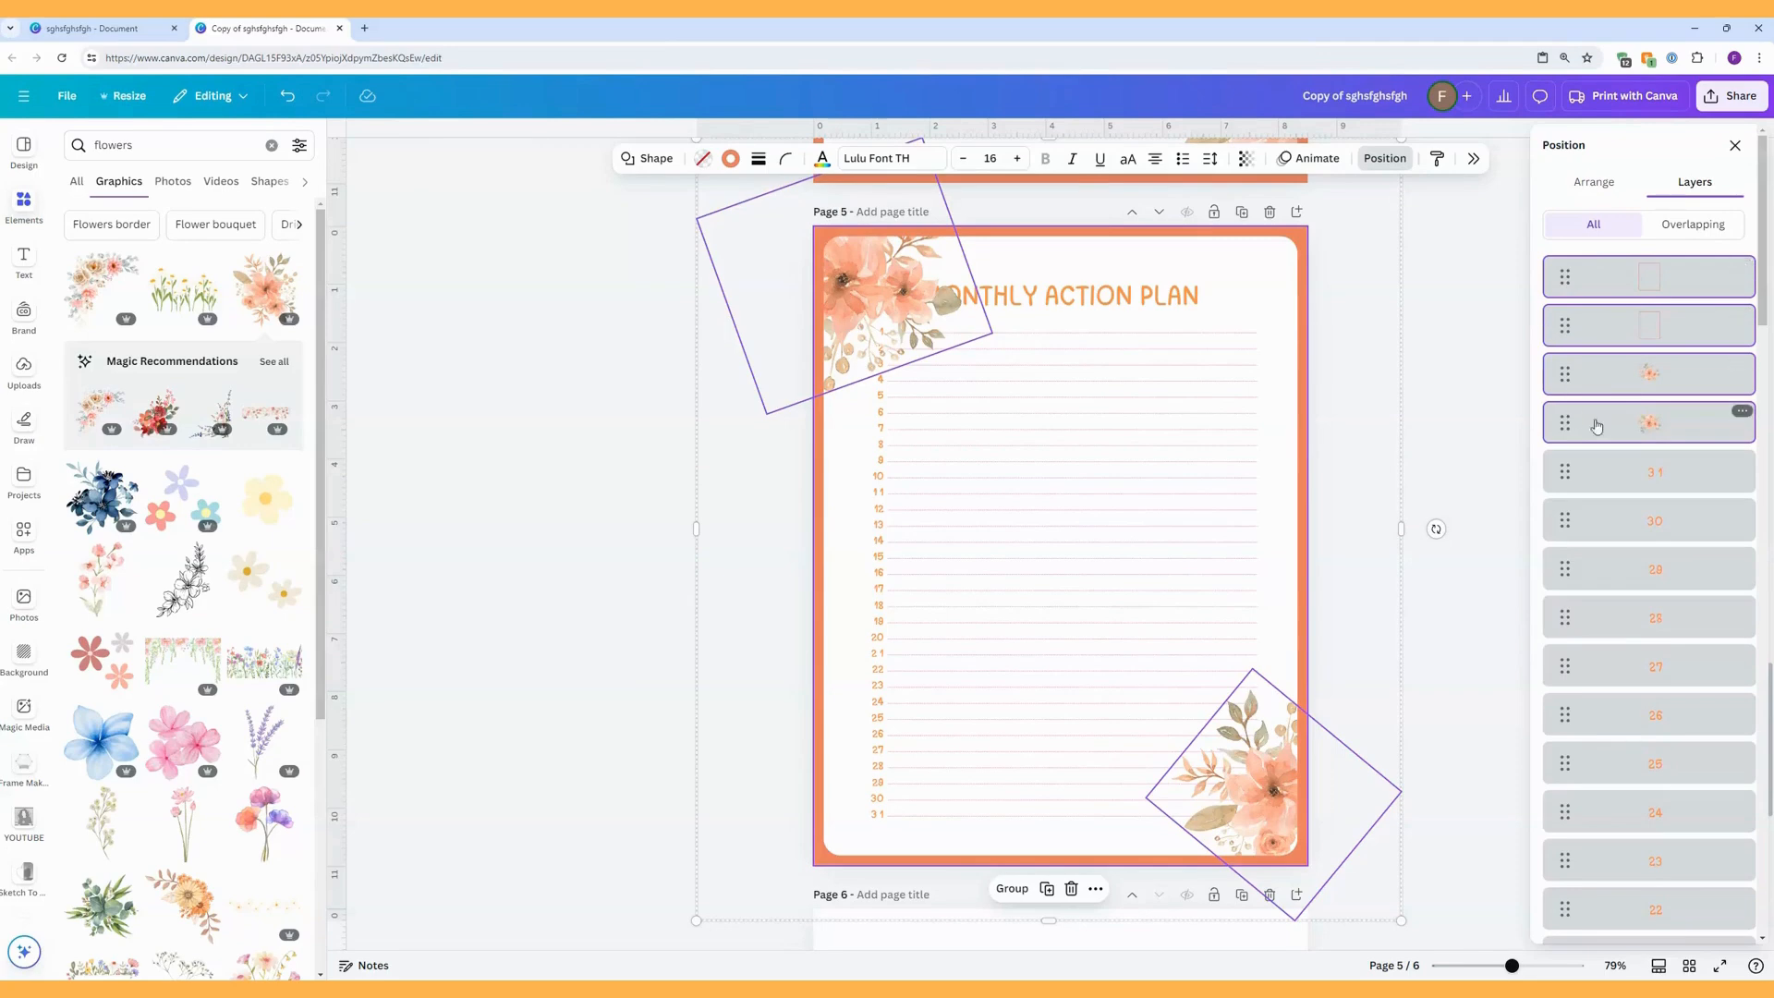
# Move the pasted rectangles and florals on page 5 below the Monthly Action Plan title in the layer order.
pyautogui.moveTo(1571, 280); pyautogui.dragTo(1571, 876)
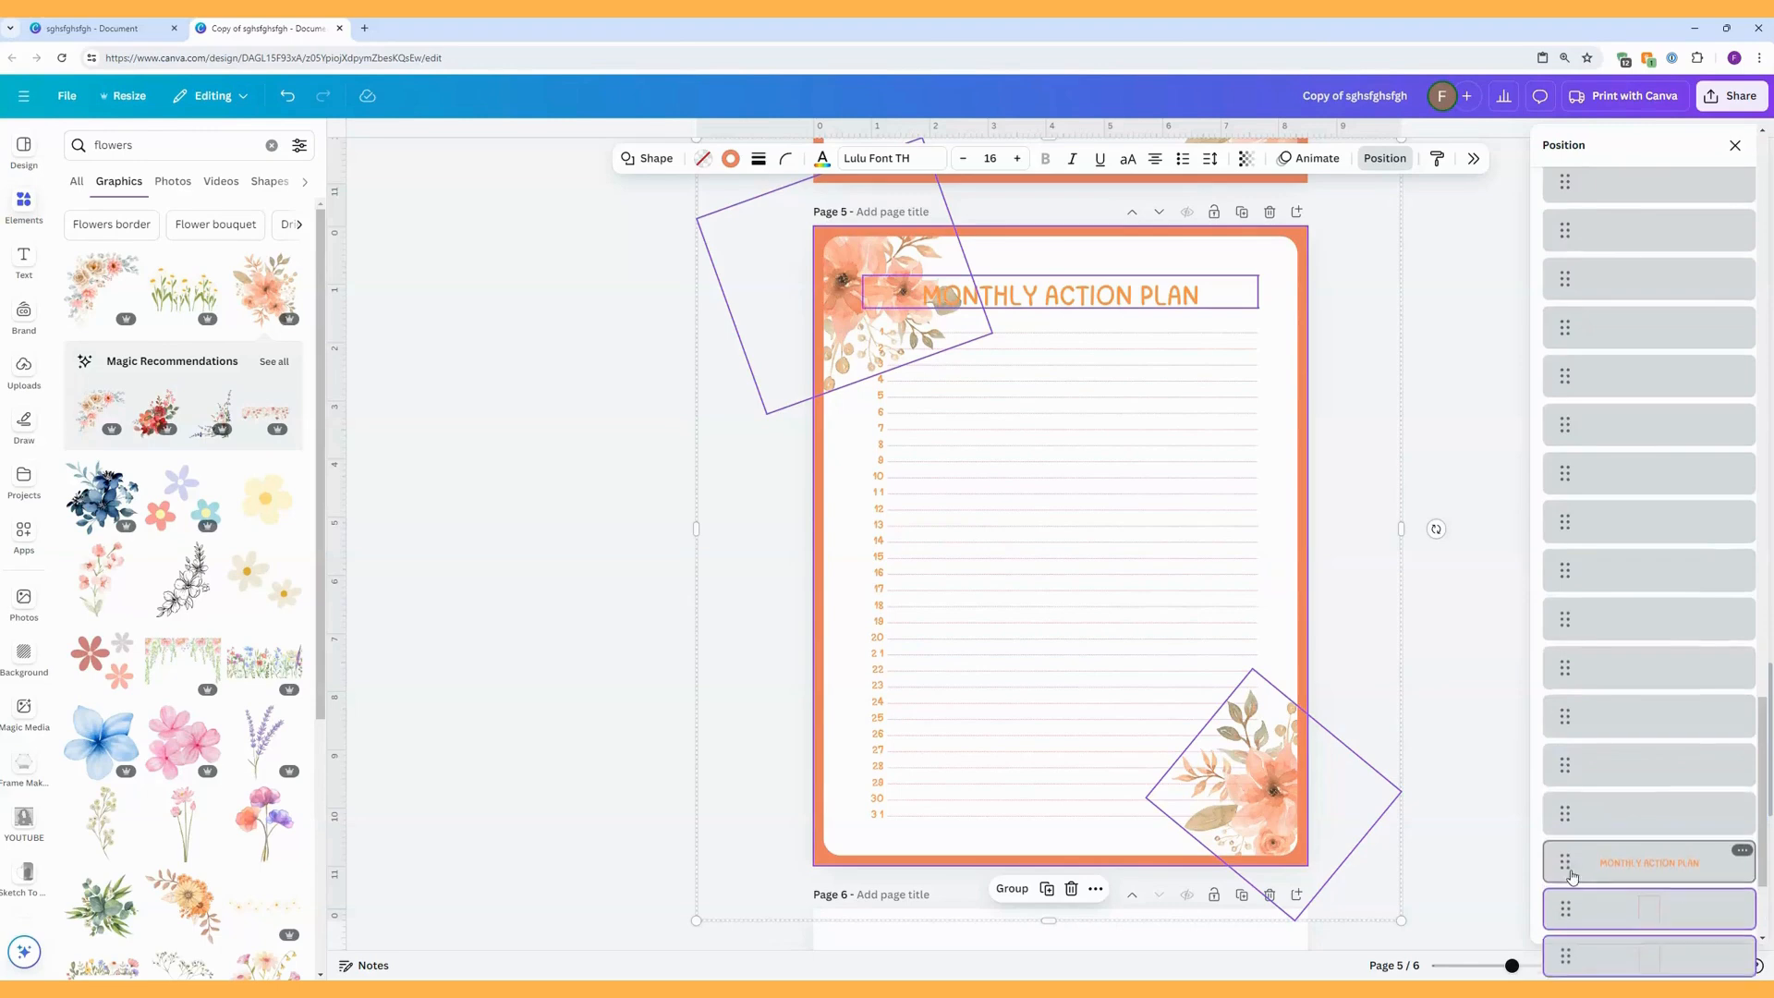
pyautogui.click(1368, 519)
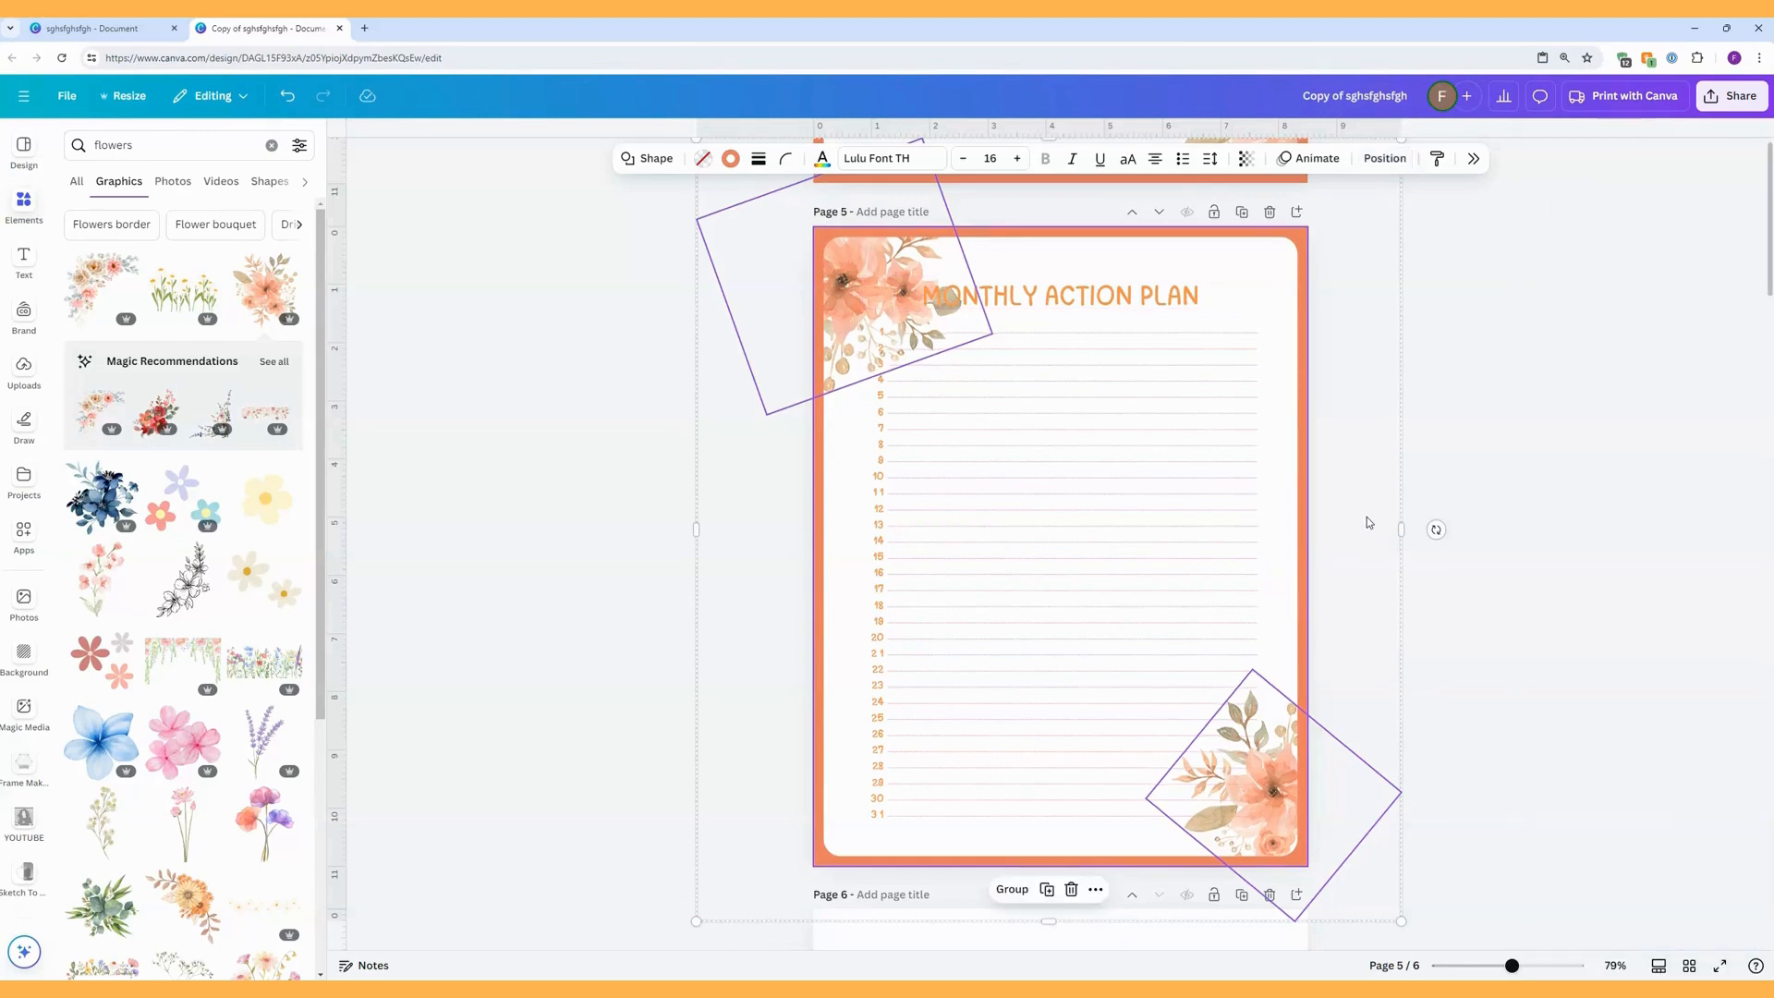
pyautogui.click(1366, 518)
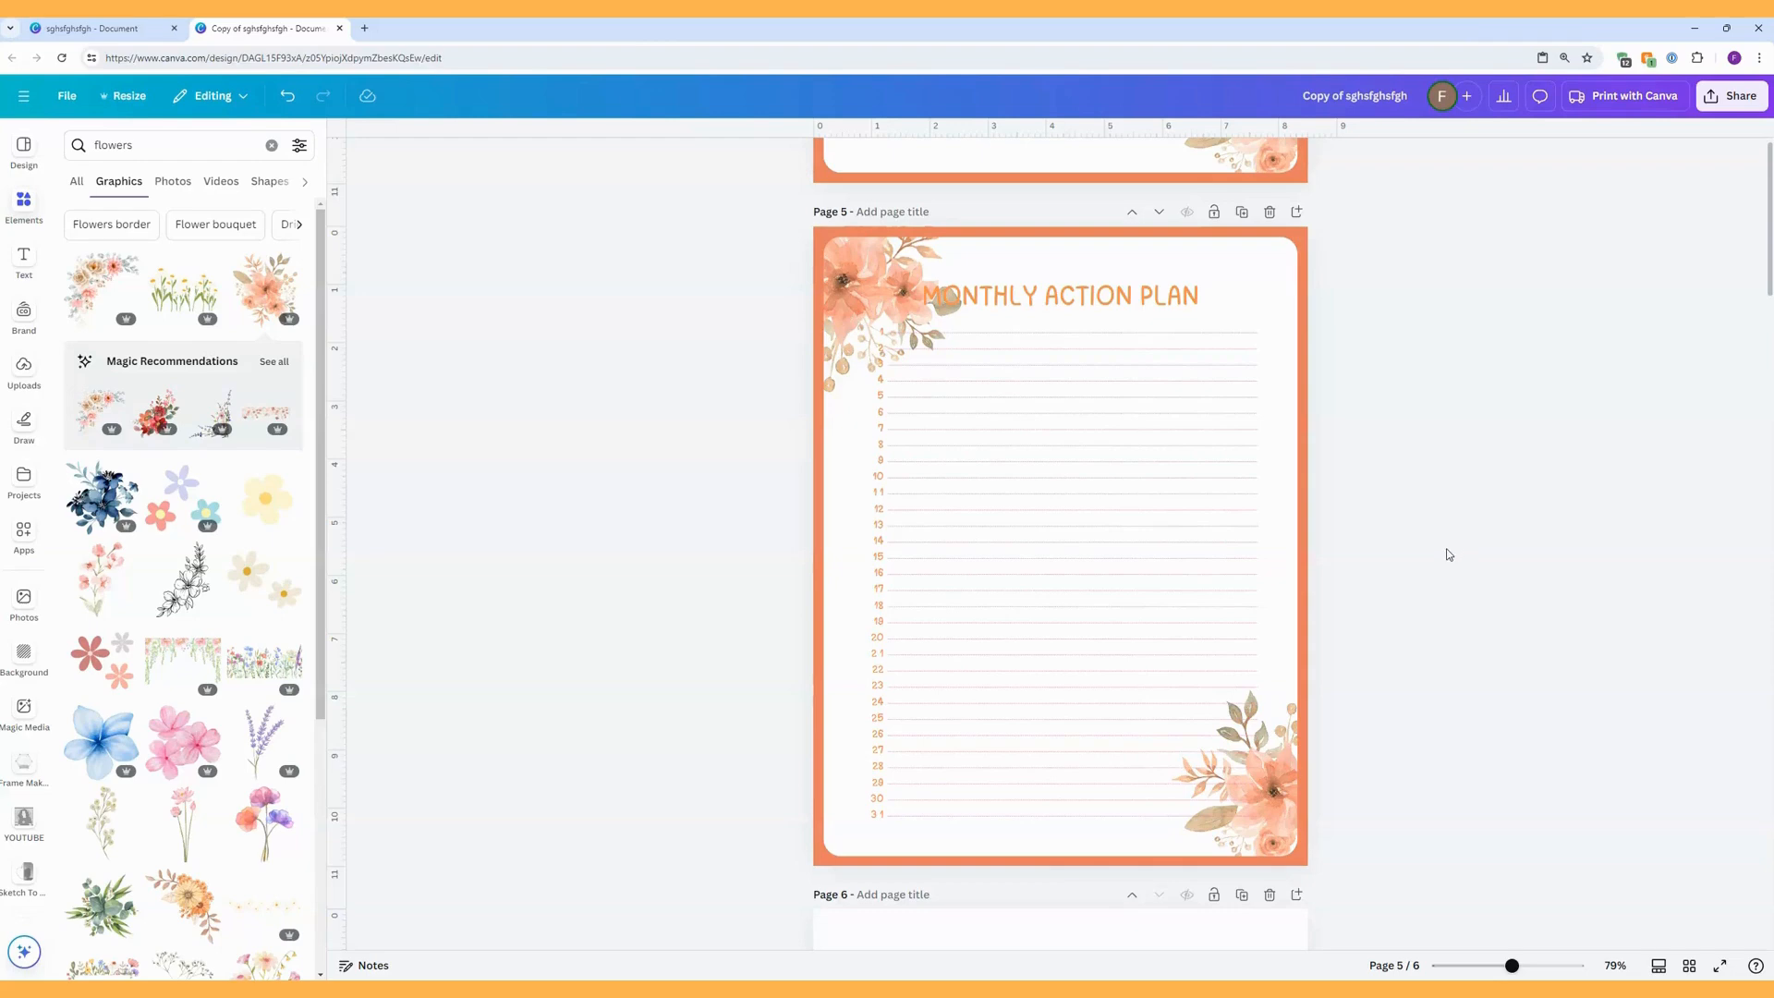
pyautogui.scroll(8, 1448, 554)
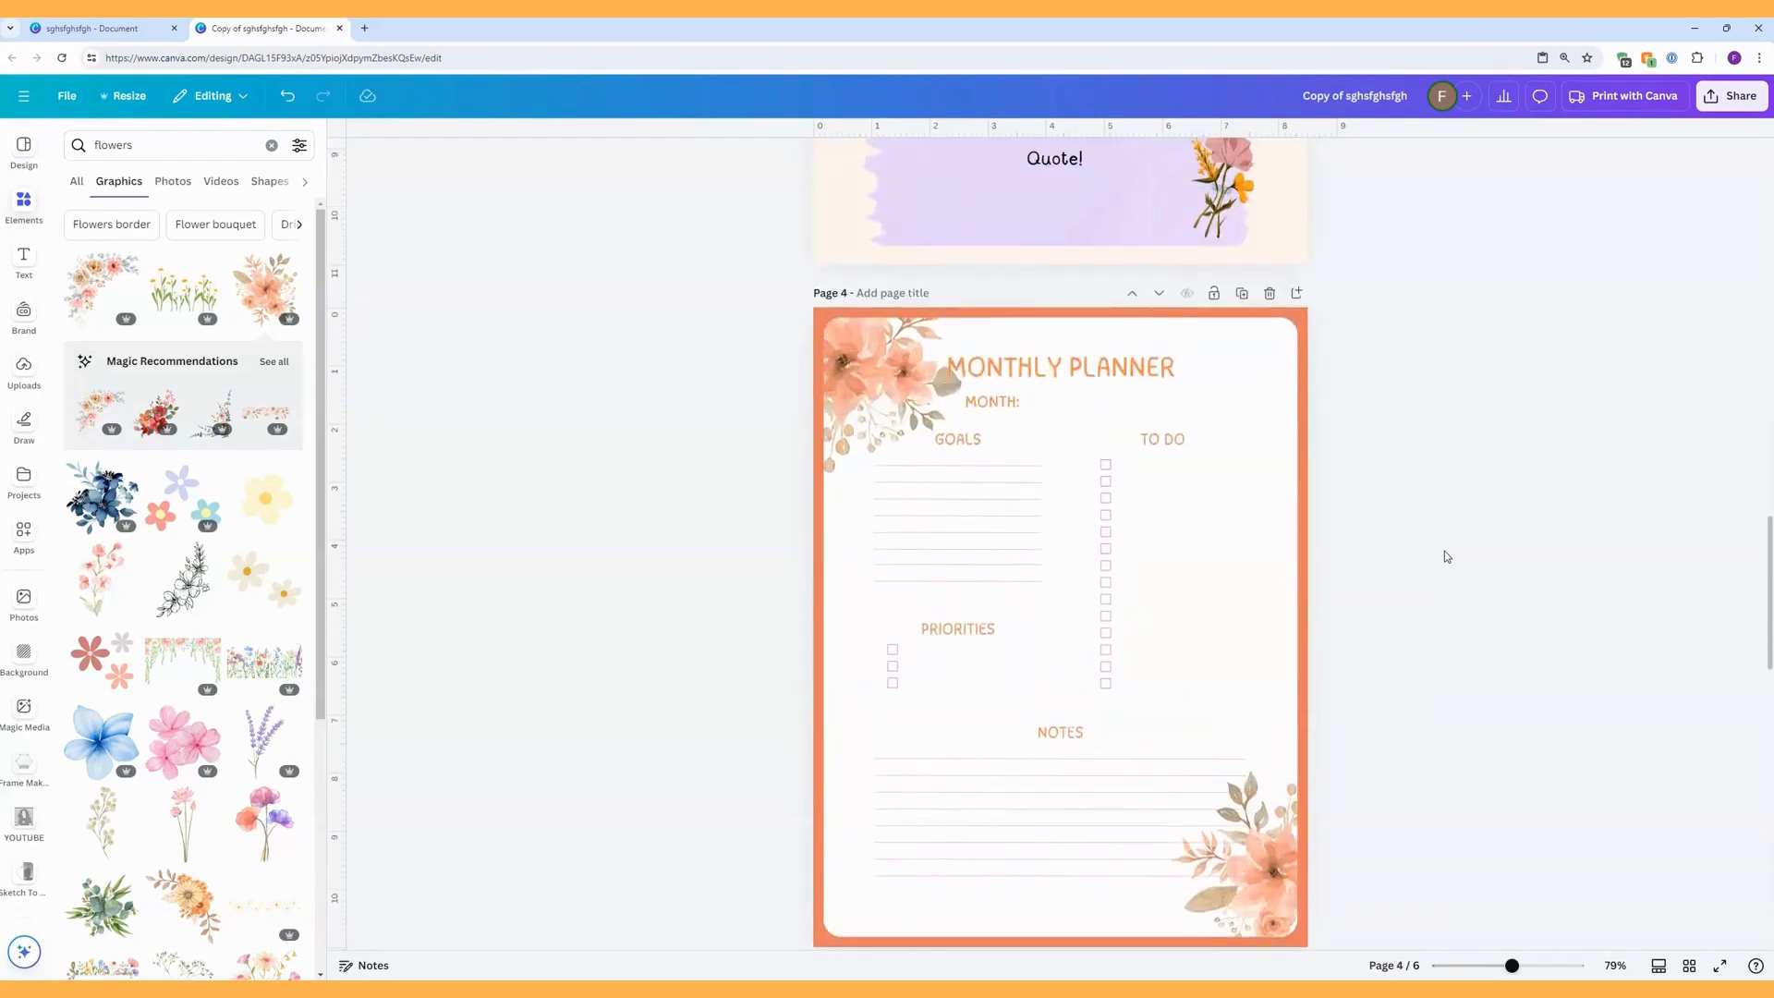
pyautogui.scroll(-8, 1447, 556)
pyautogui.scroll(1, 1448, 556)
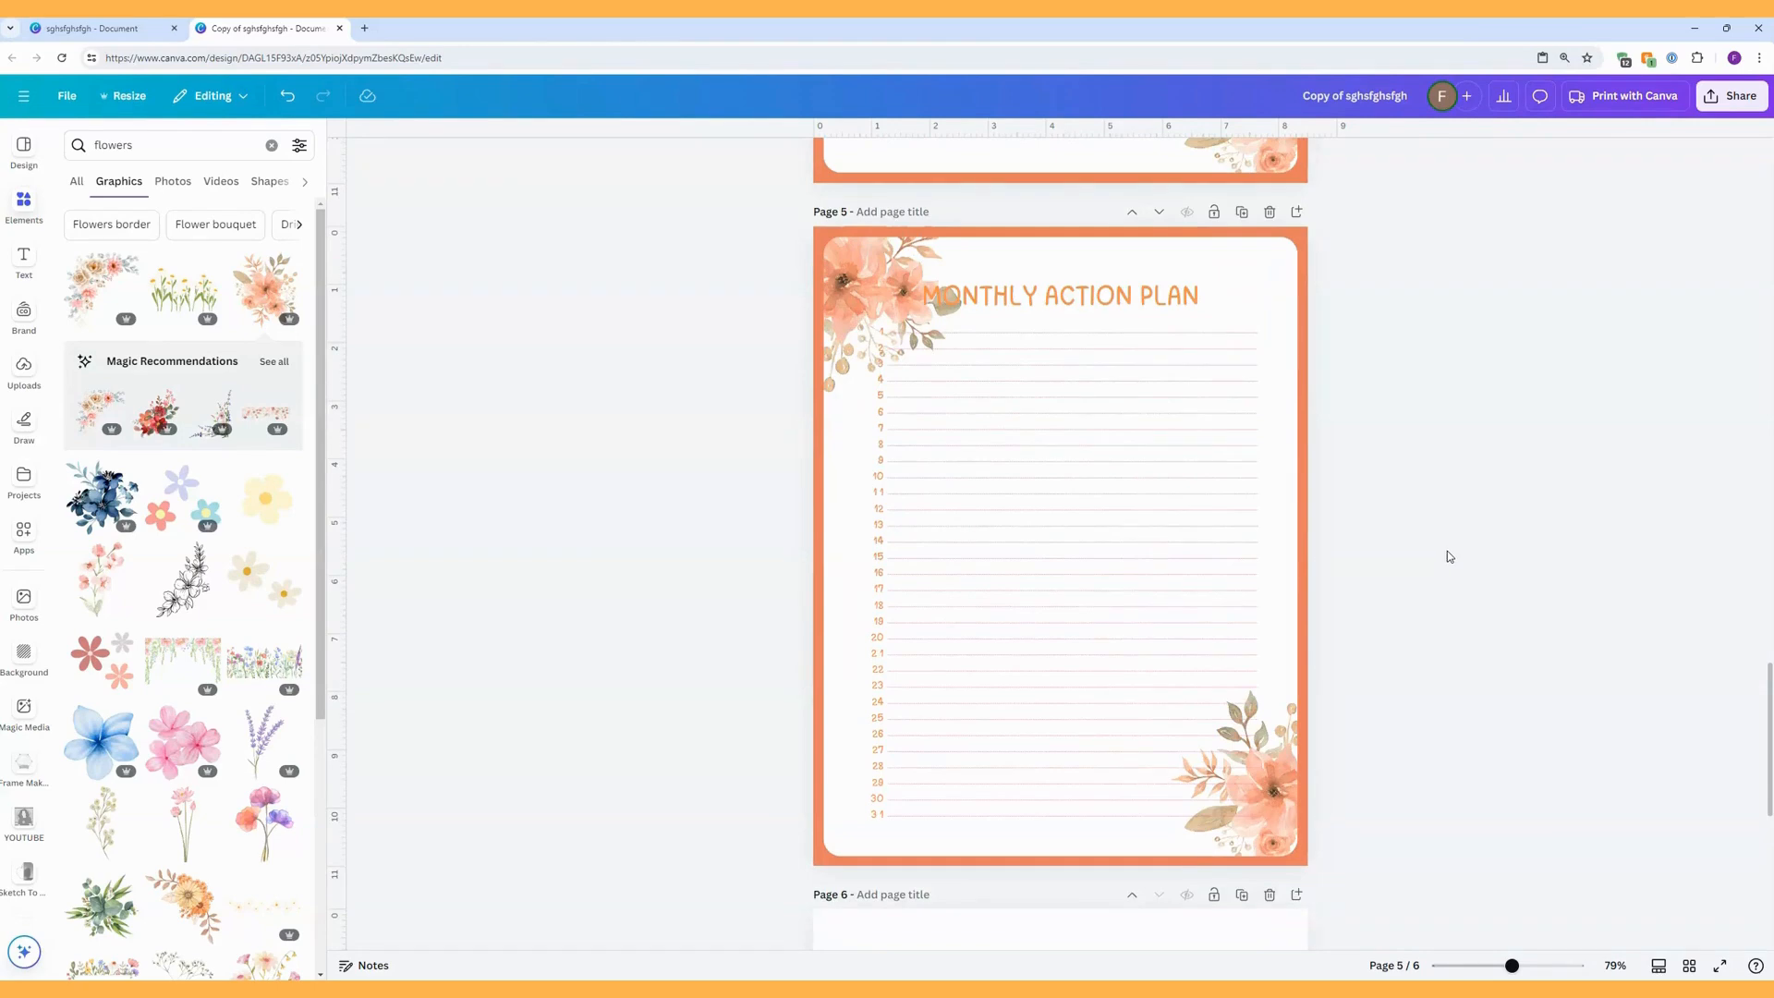